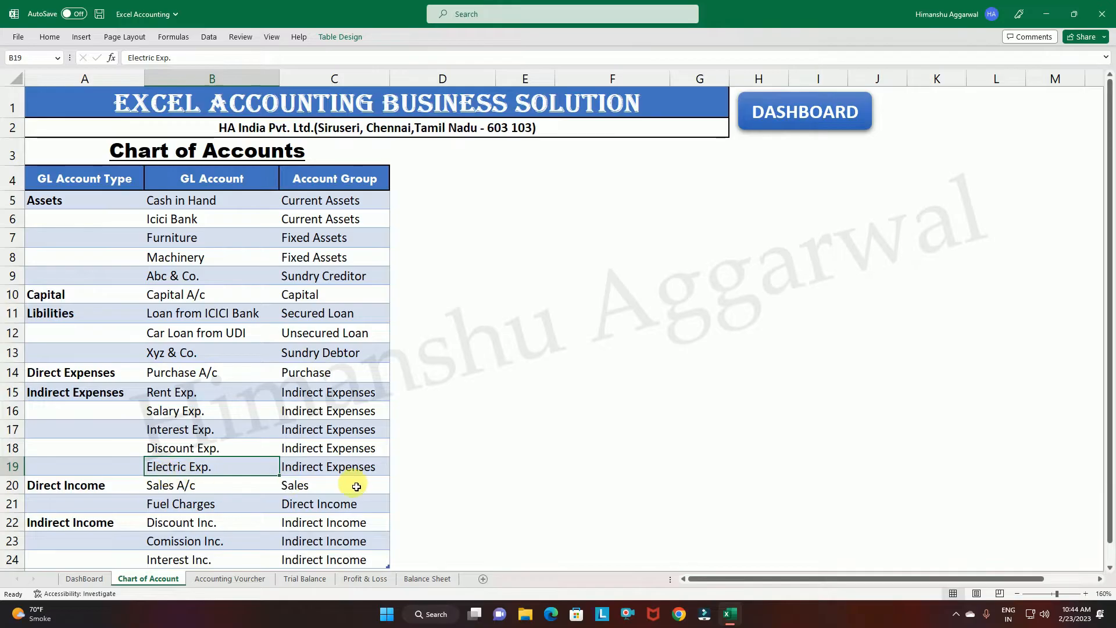
# Go between the dashboard and the chart of accounts, and open the Accounting Vouchers sheet from the dashboard.
pyautogui.click(345, 472)
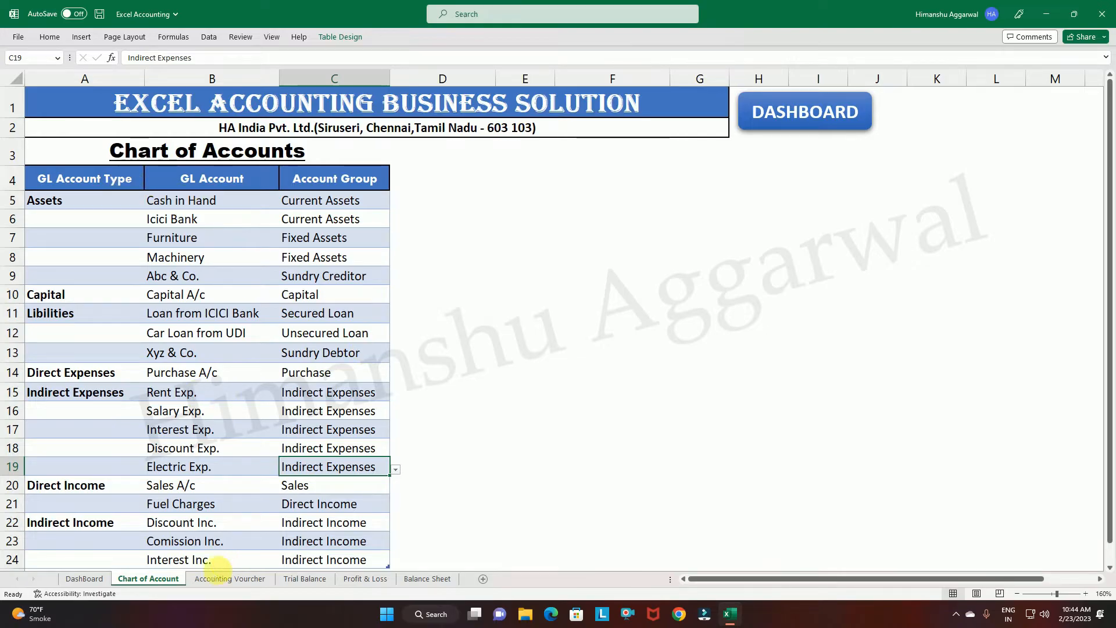
pyautogui.click(810, 110)
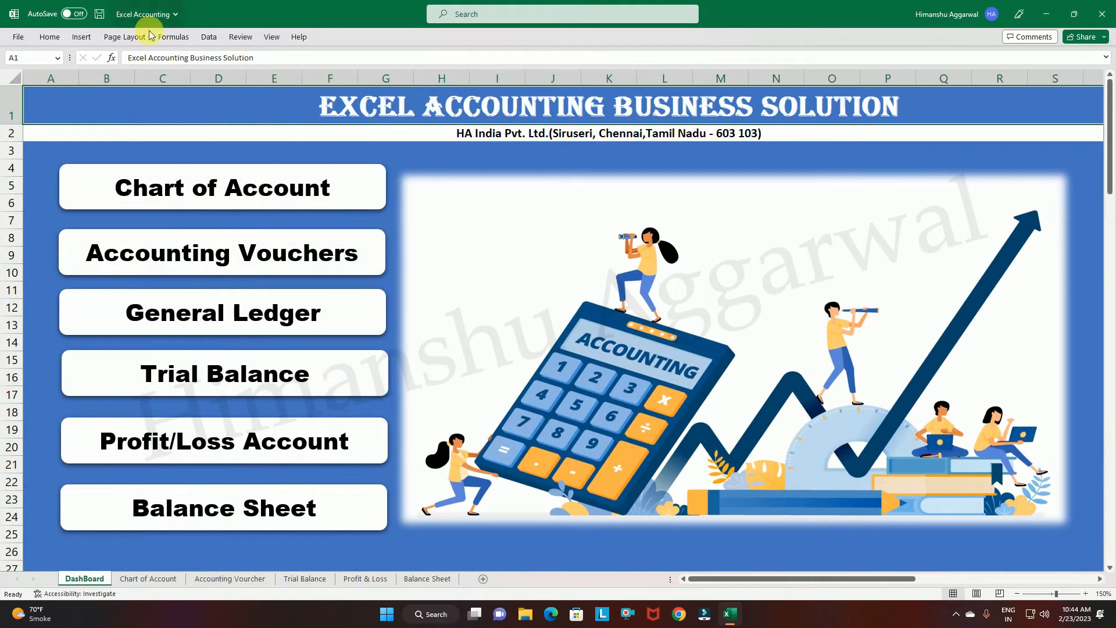
pyautogui.click(183, 187)
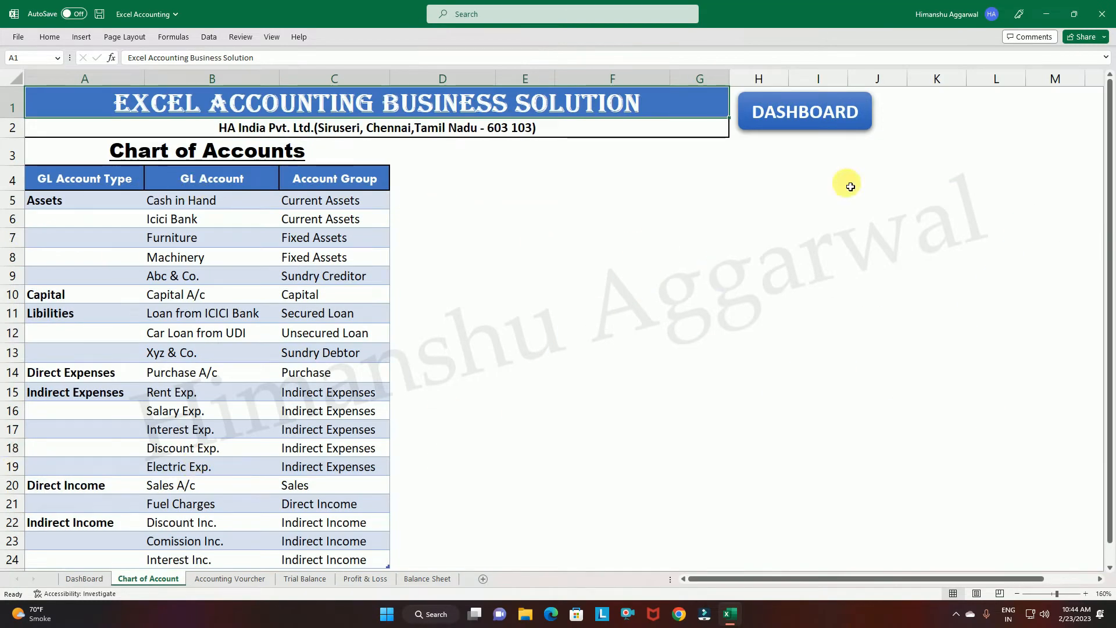
pyautogui.click(804, 103)
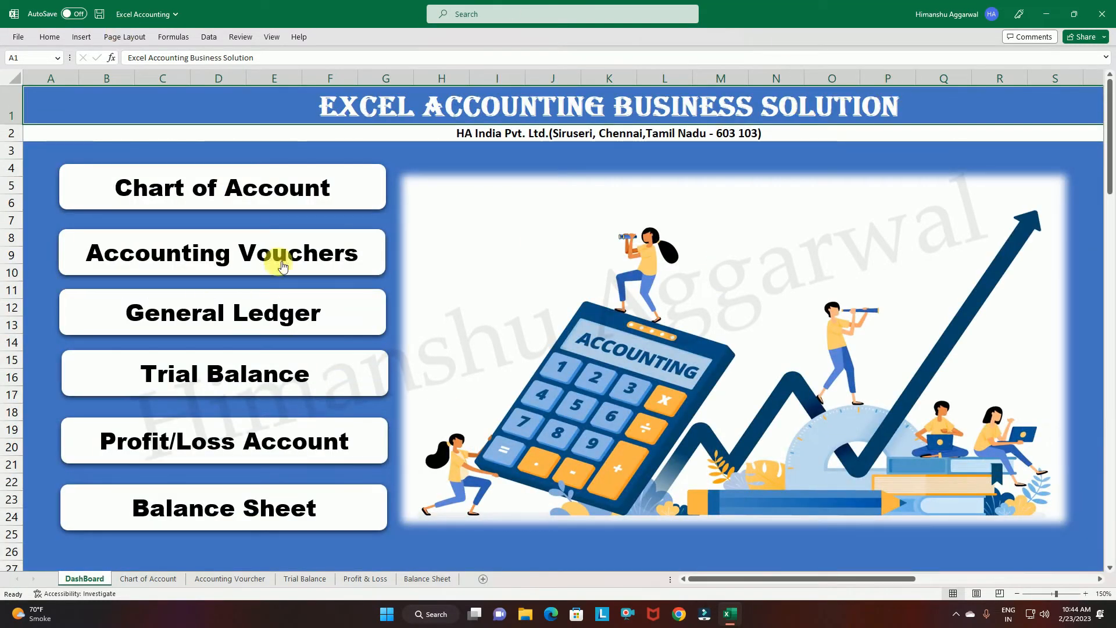
pyautogui.click(245, 248)
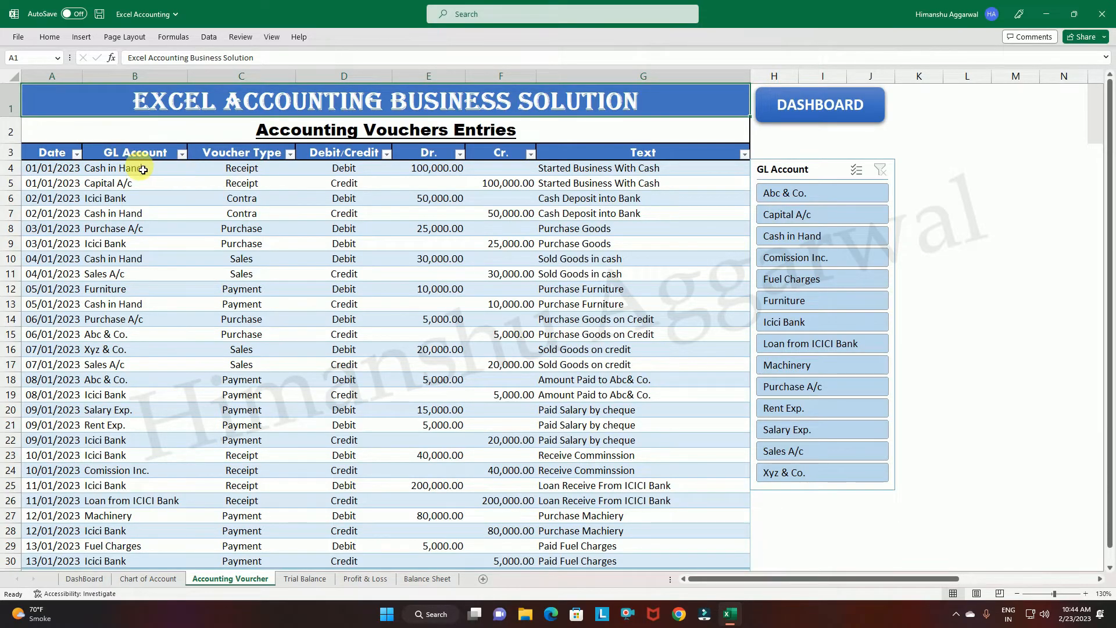
# Examine the voucher table's column headings from Date and GL Account through Dr., Cr. and Text.
pyautogui.click(46, 146)
pyautogui.click(129, 152)
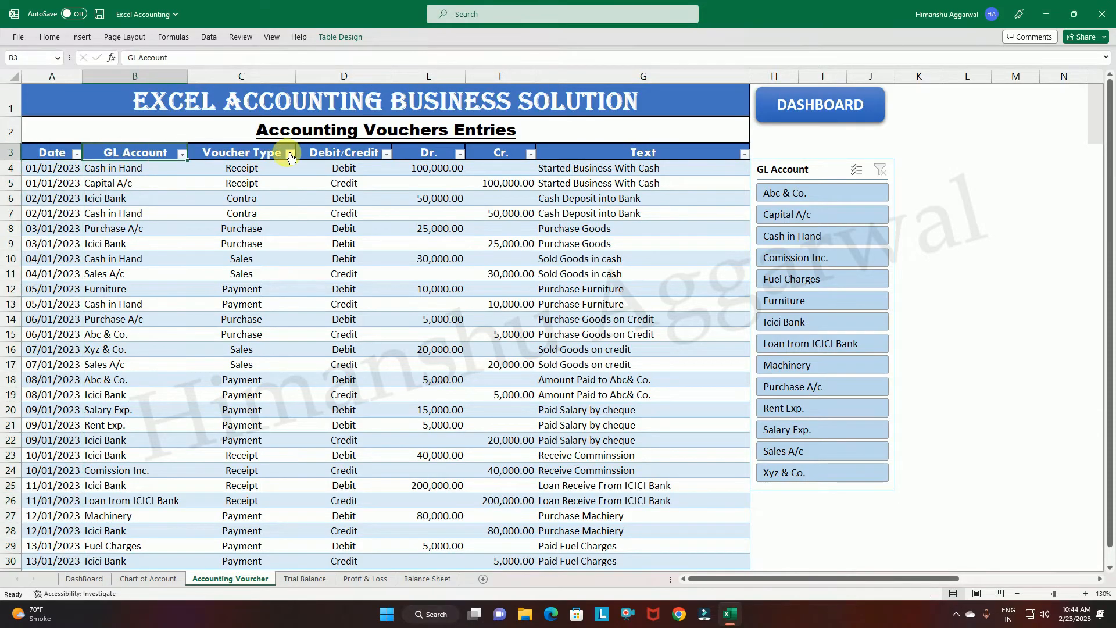
pyautogui.click(263, 156)
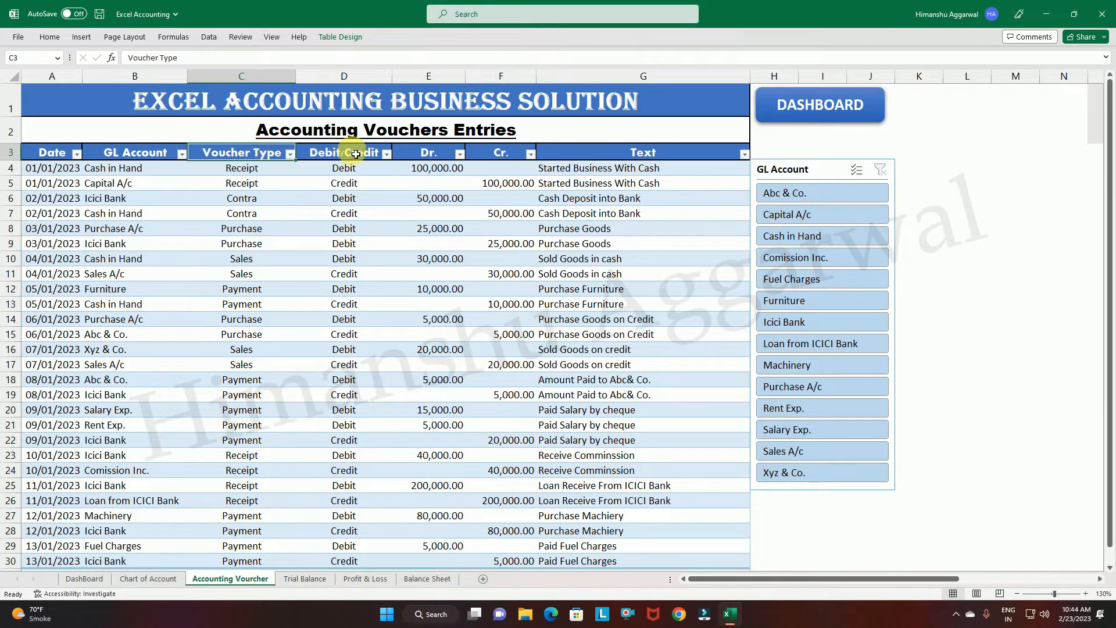
pyautogui.click(356, 154)
pyautogui.click(437, 154)
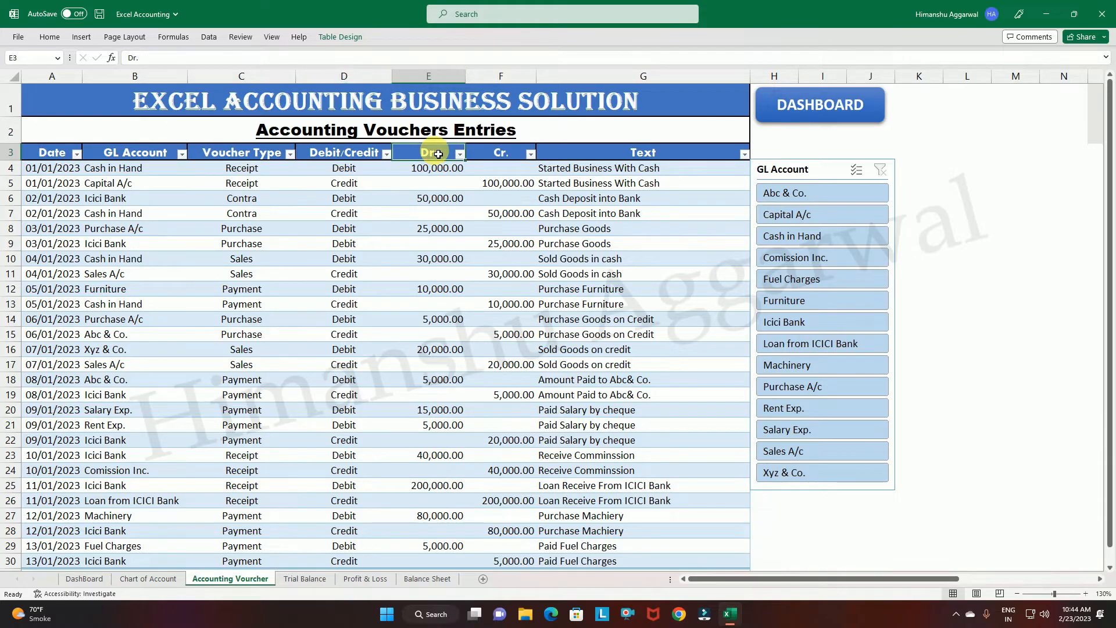
pyautogui.click(497, 153)
pyautogui.click(637, 155)
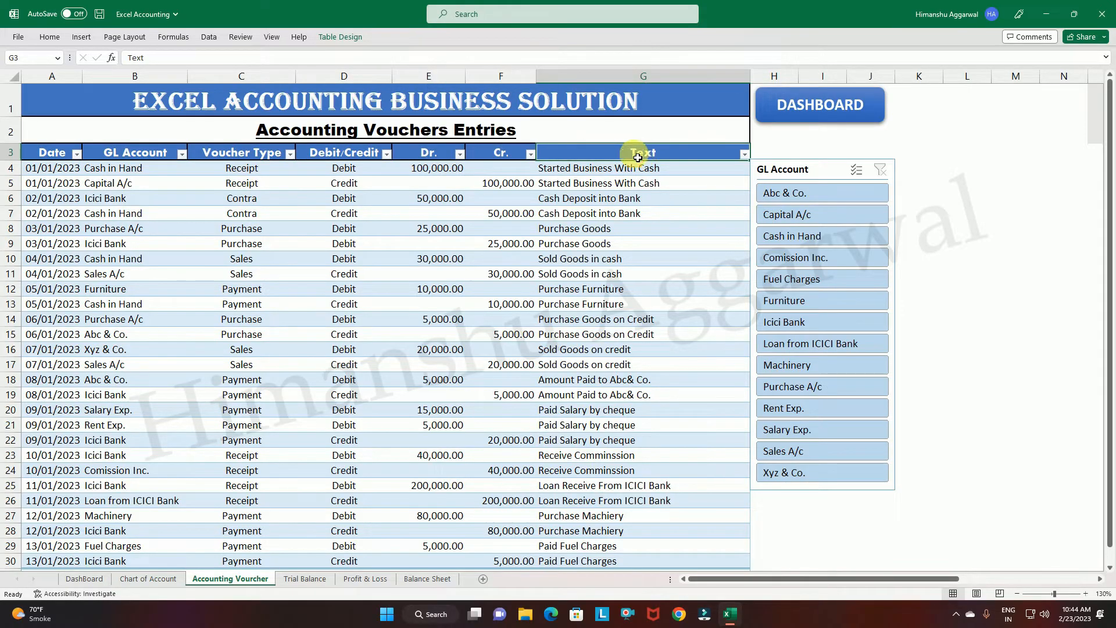
# Inspect the date and GL account of the first voucher entry and view the account choices for cell B4.
pyautogui.click(57, 169)
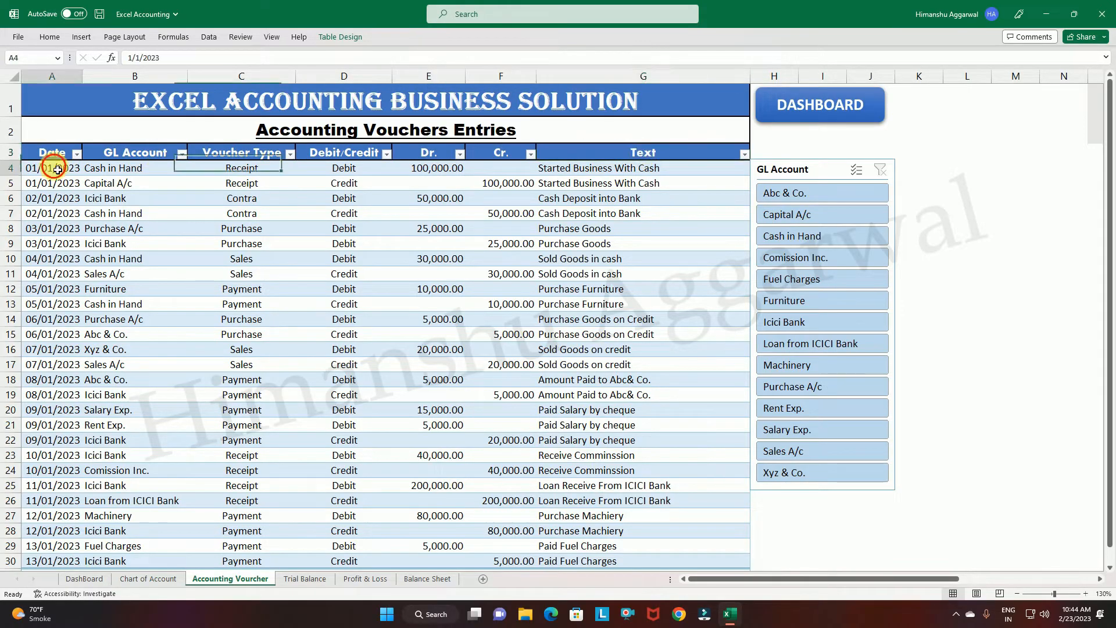
pyautogui.click(125, 168)
pyautogui.click(129, 182)
pyautogui.click(151, 174)
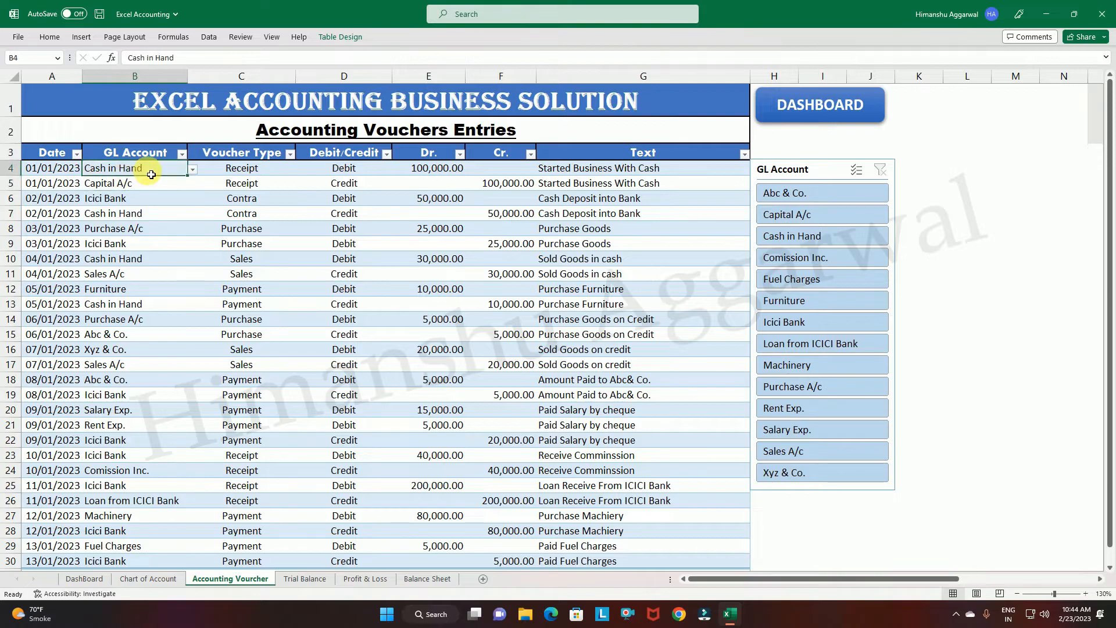
pyautogui.click(192, 169)
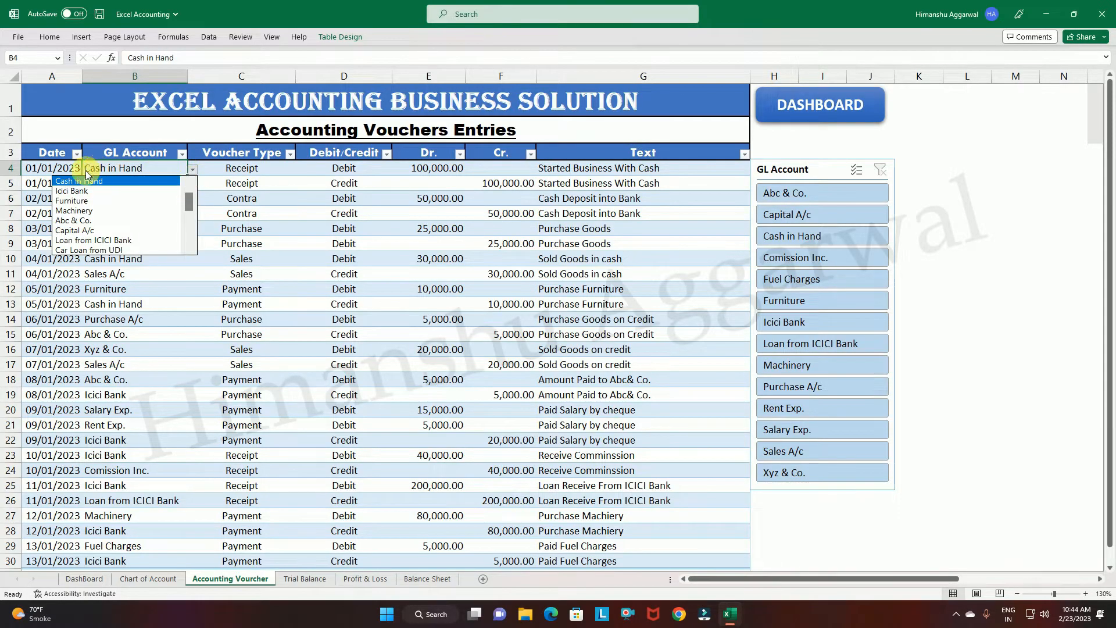
pyautogui.click(302, 272)
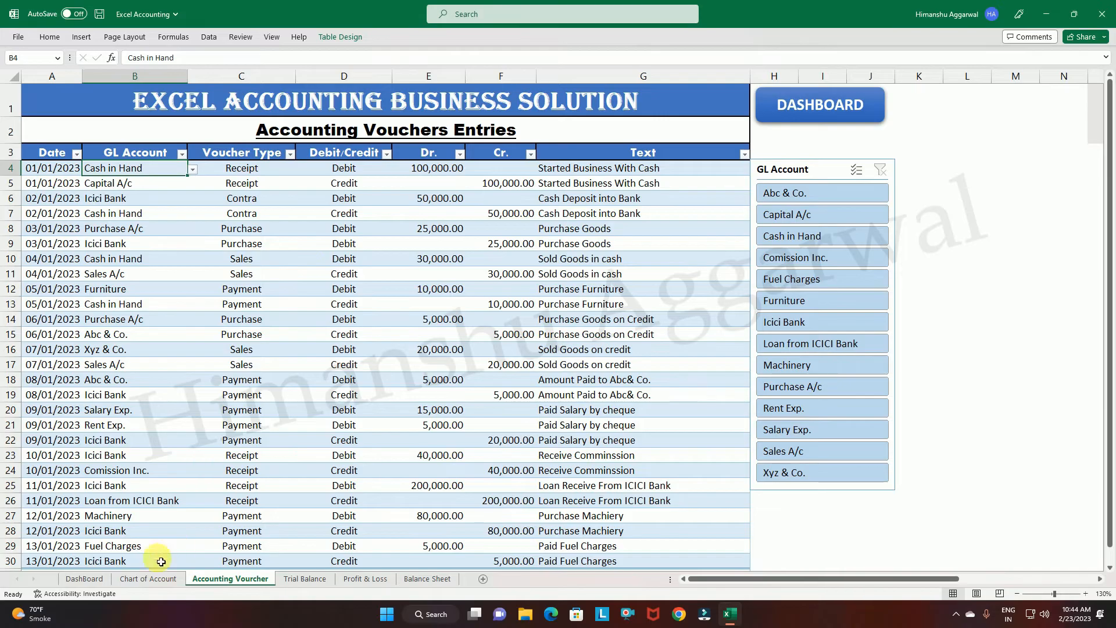
# Compare the GL accounts on the Chart of Account sheet with the account choices offered in voucher cell B4.
pyautogui.click(150, 583)
pyautogui.click(187, 206)
pyautogui.click(183, 276)
pyautogui.click(232, 578)
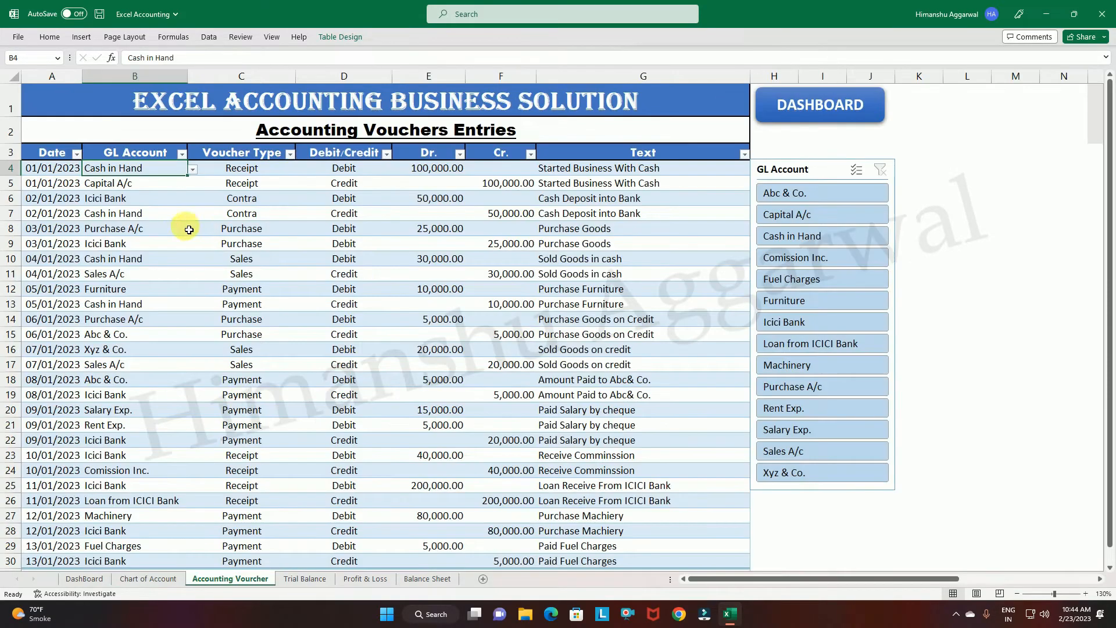
pyautogui.click(192, 170)
pyautogui.moveTo(190, 204); pyautogui.dragTo(189, 228)
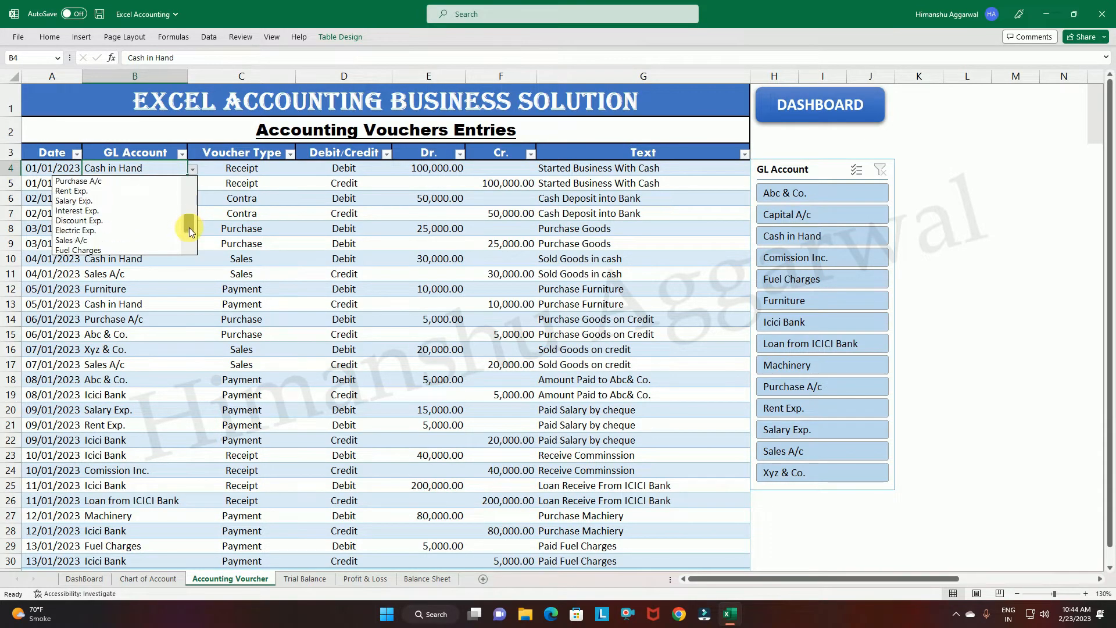
pyautogui.press('Escape')
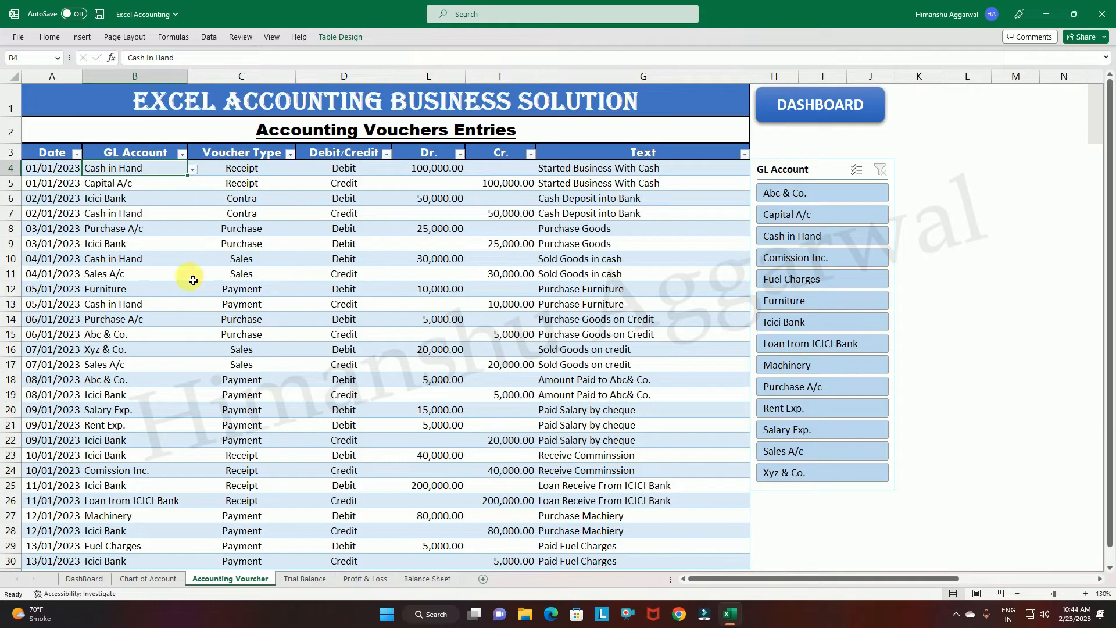
# View the voucher type choices available for the first entry in cell C4 without changing it.
pyautogui.click(254, 170)
pyautogui.click(298, 170)
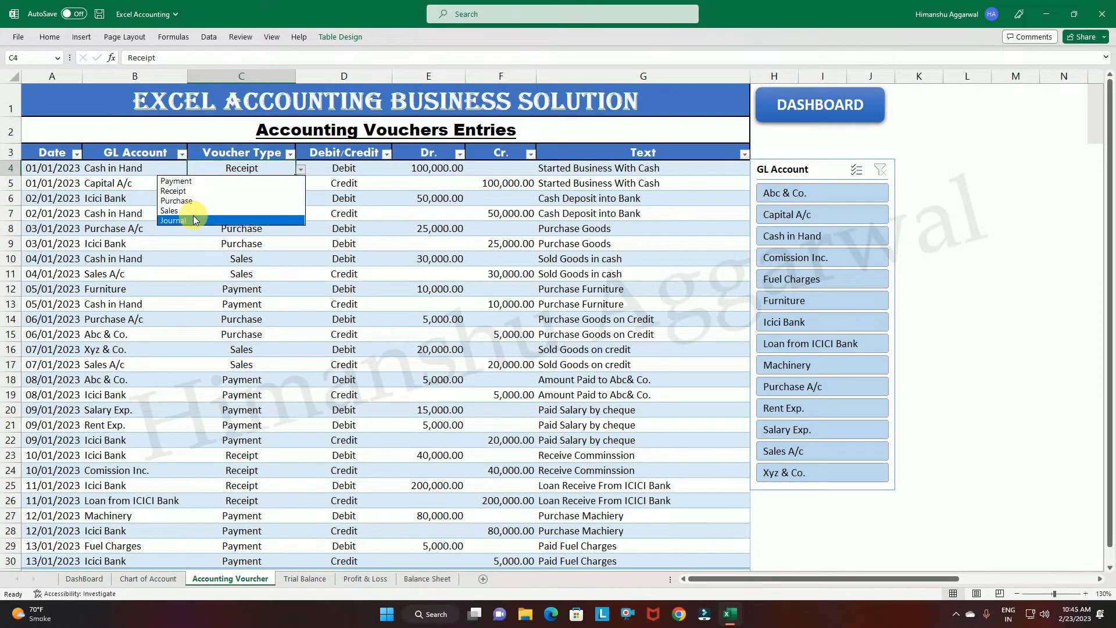
pyautogui.scroll(-1, 193, 215)
pyautogui.click(301, 140)
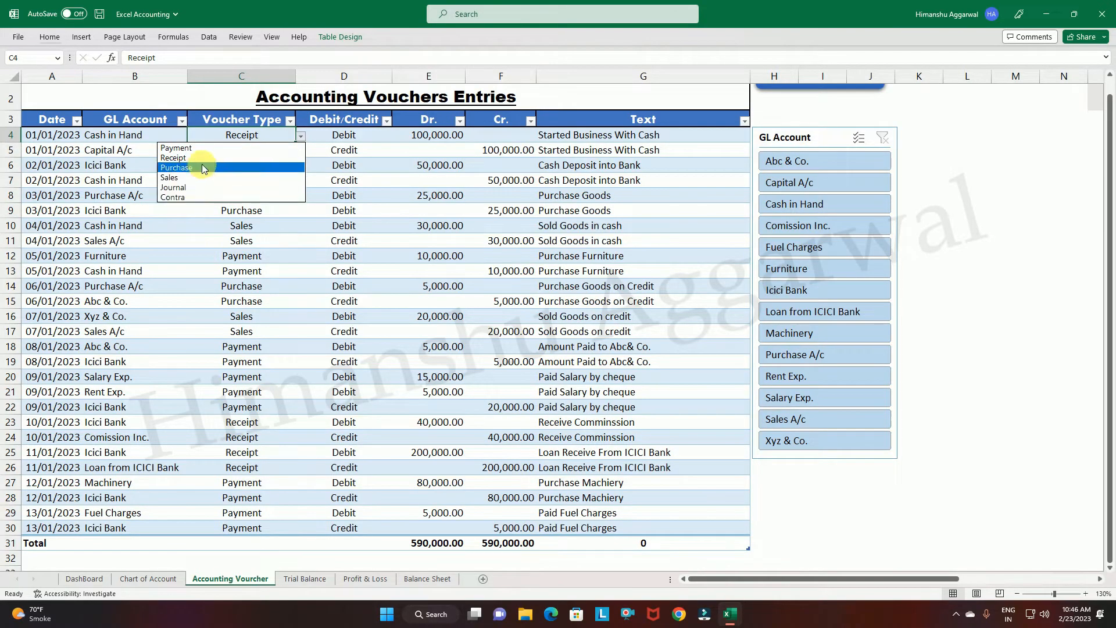
pyautogui.press('Escape')
# Check the voucher types of the first two entries and view the Debit/Credit choices in cell D4, keeping Debit.
pyautogui.click(118, 138)
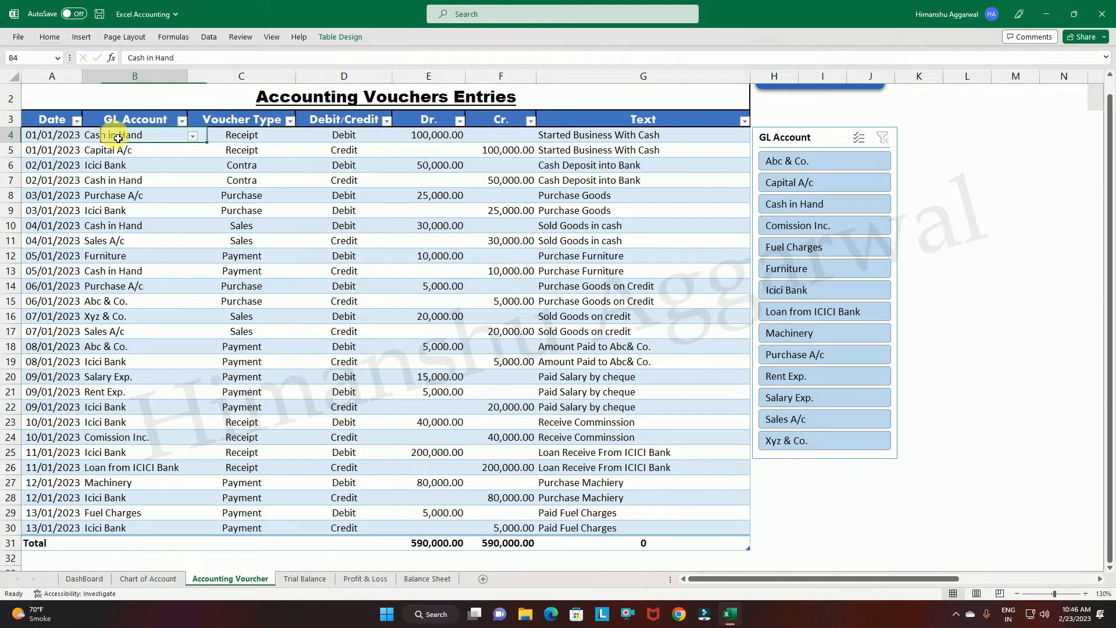
pyautogui.click(247, 140)
pyautogui.click(257, 154)
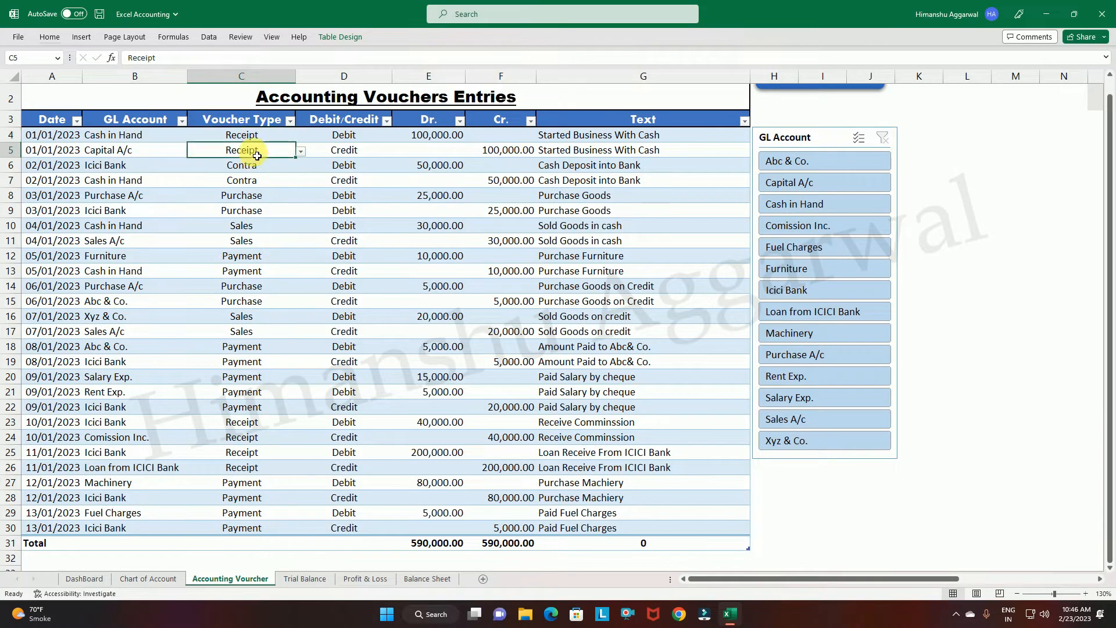
pyautogui.click(366, 149)
pyautogui.click(375, 139)
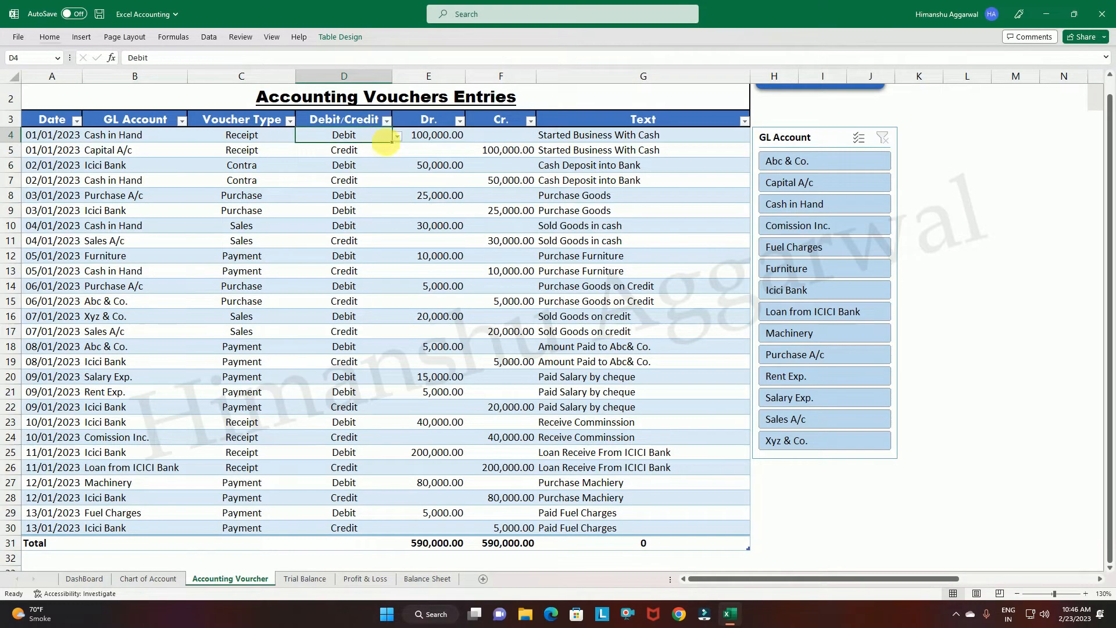
pyautogui.click(399, 137)
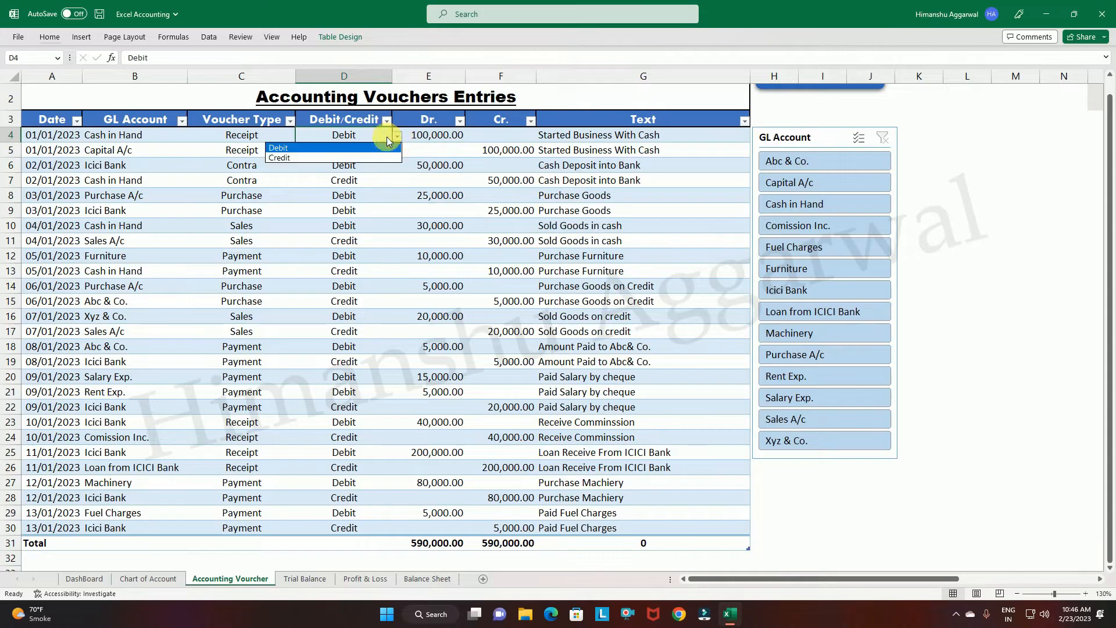
pyautogui.click(327, 148)
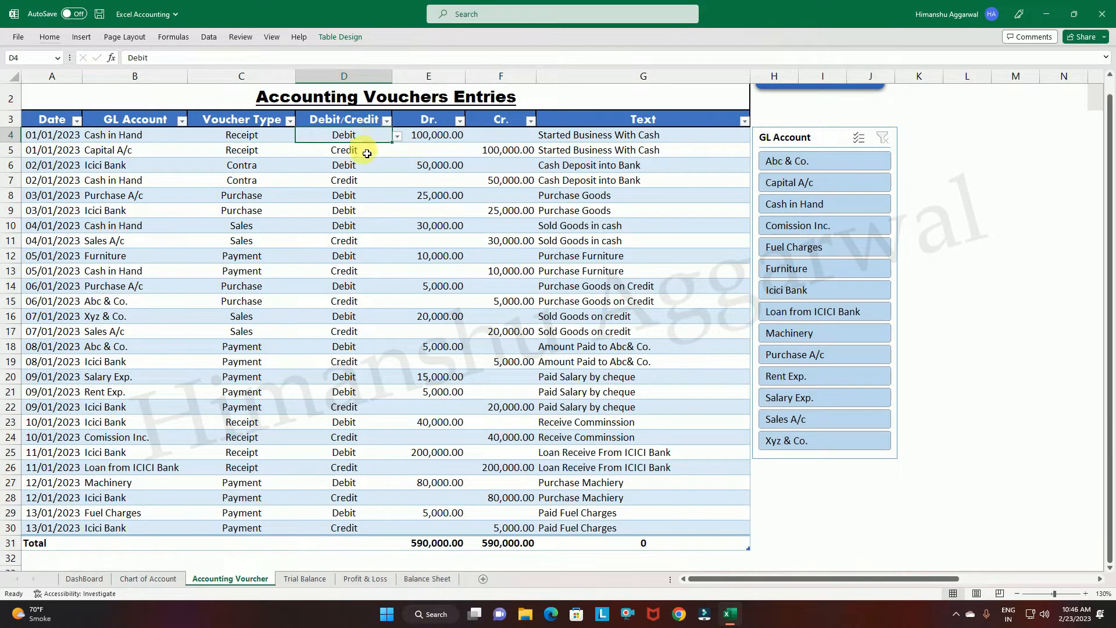
pyautogui.click(397, 137)
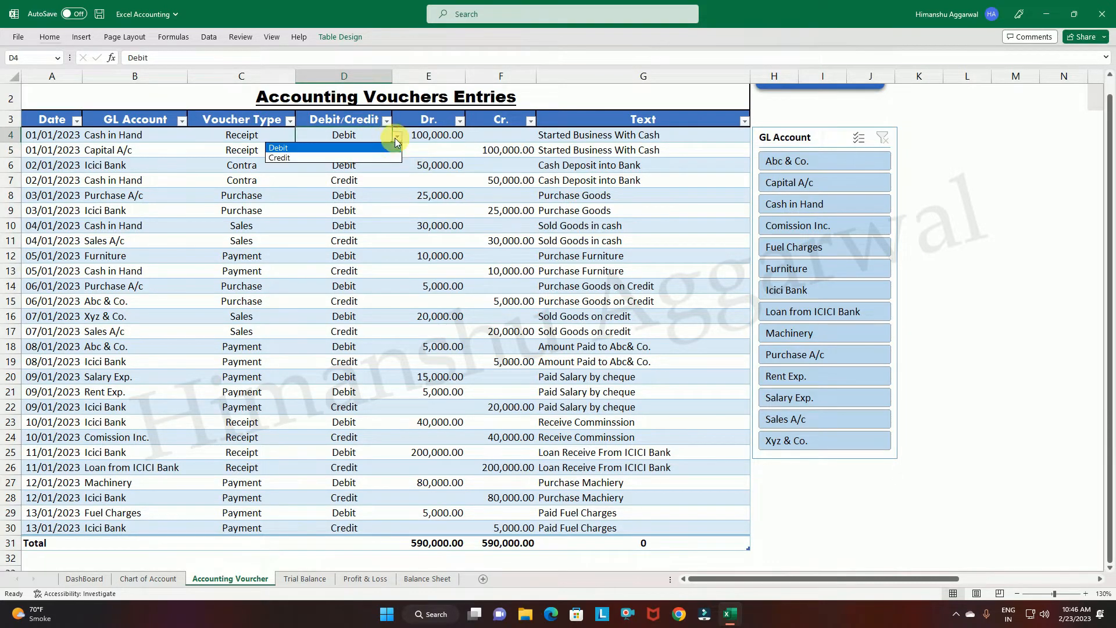
pyautogui.click(349, 148)
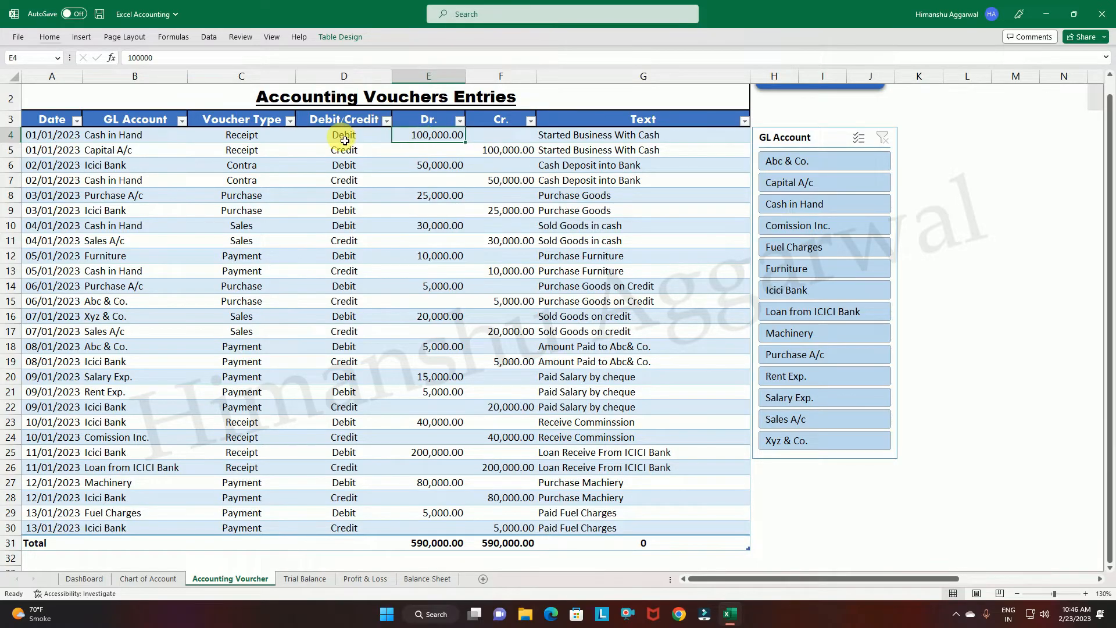
# Inspect the debit amount in row 4 and the credit side, amount and description in row 5.
pyautogui.click(456, 143)
pyautogui.click(349, 153)
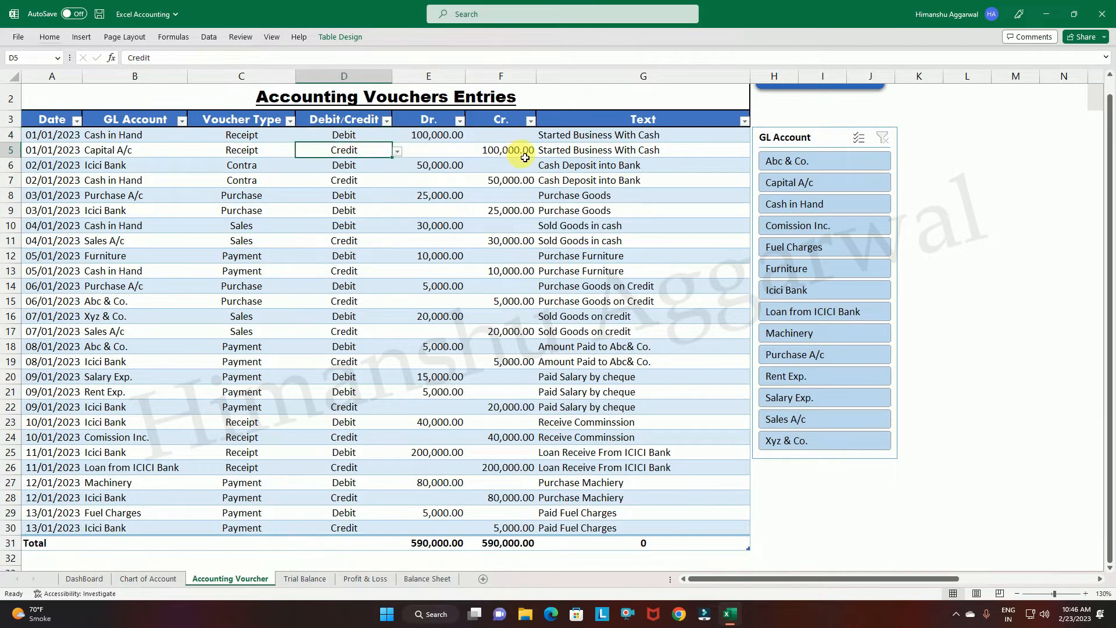
pyautogui.click(525, 154)
pyautogui.click(611, 150)
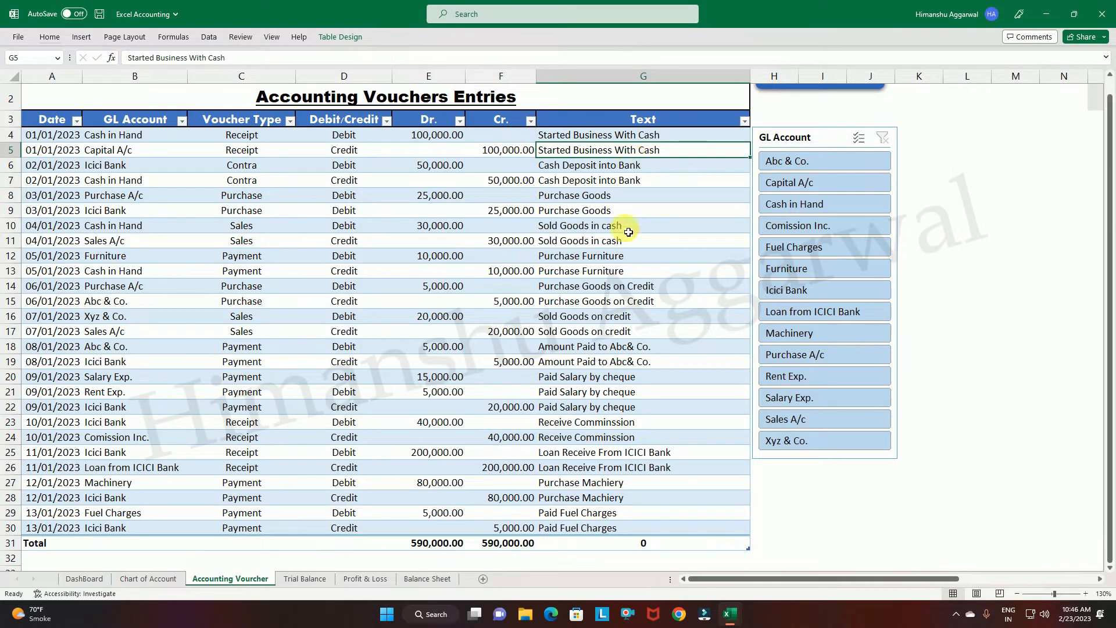
# Examine the 02/01/2023 cash deposit entries in rows 6 and 7: accounts, voucher type, debit/credit side and amounts.
pyautogui.click(125, 169)
pyautogui.click(152, 184)
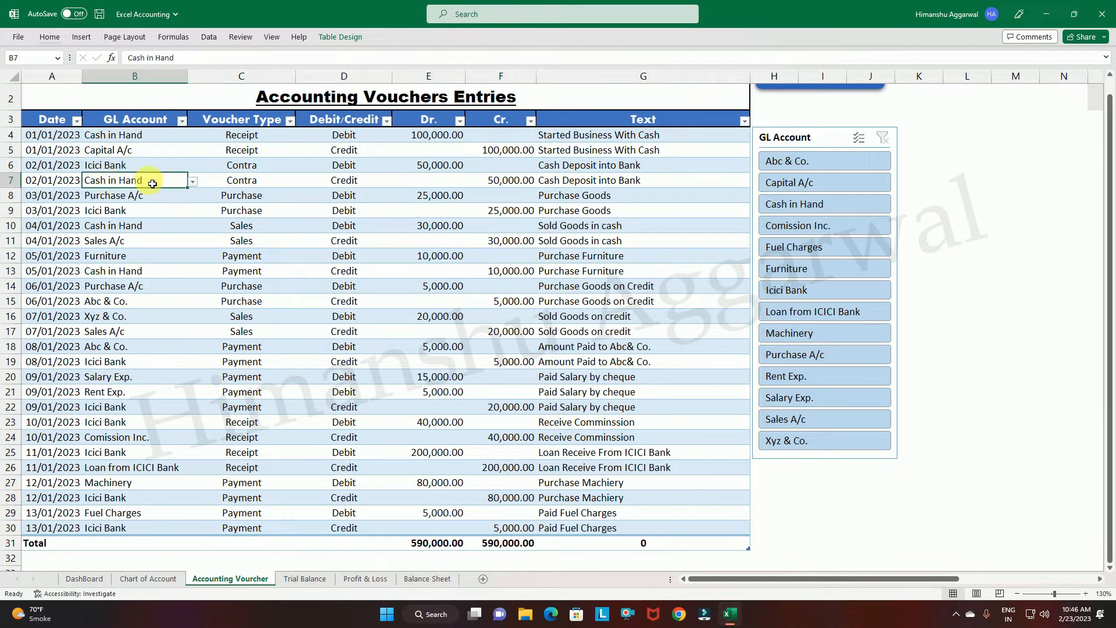
pyautogui.click(116, 167)
pyautogui.click(116, 181)
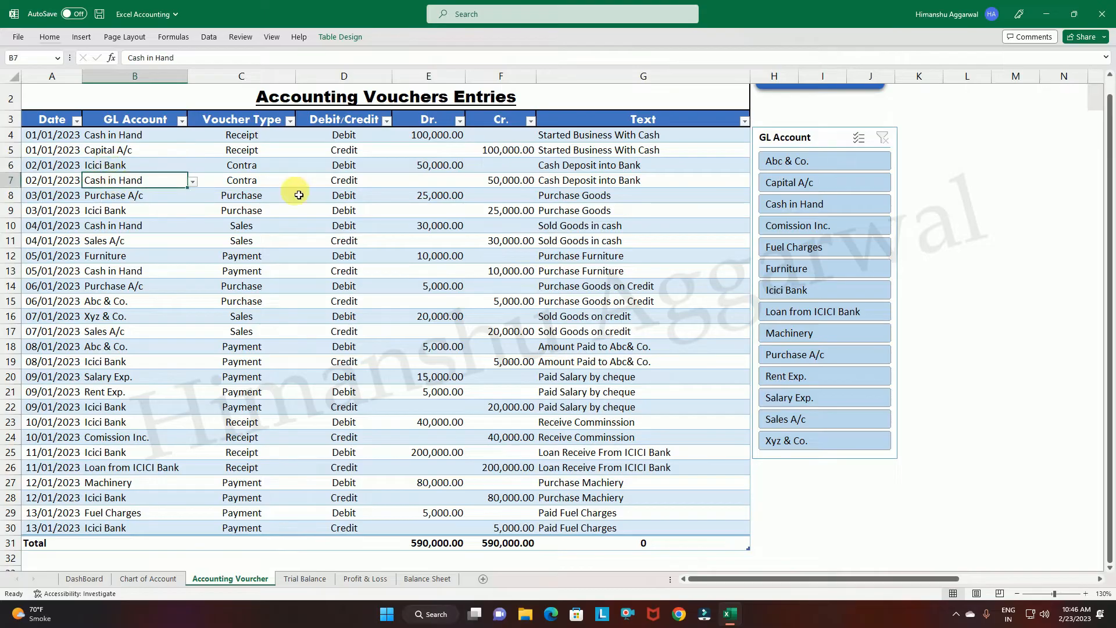
pyautogui.click(260, 168)
pyautogui.click(367, 166)
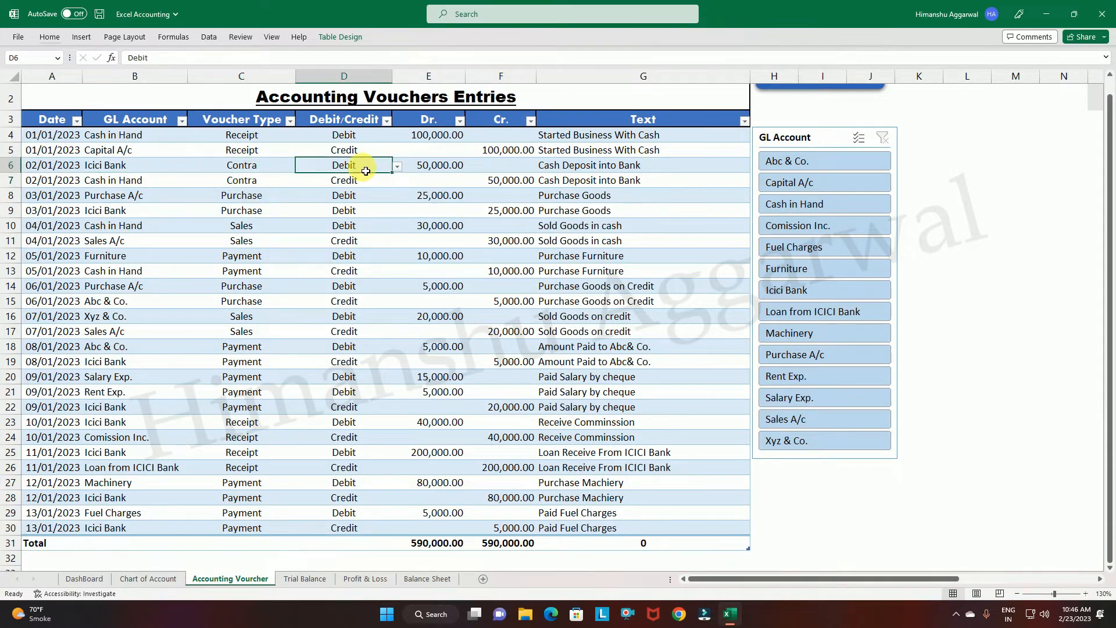
pyautogui.click(437, 167)
pyautogui.click(502, 180)
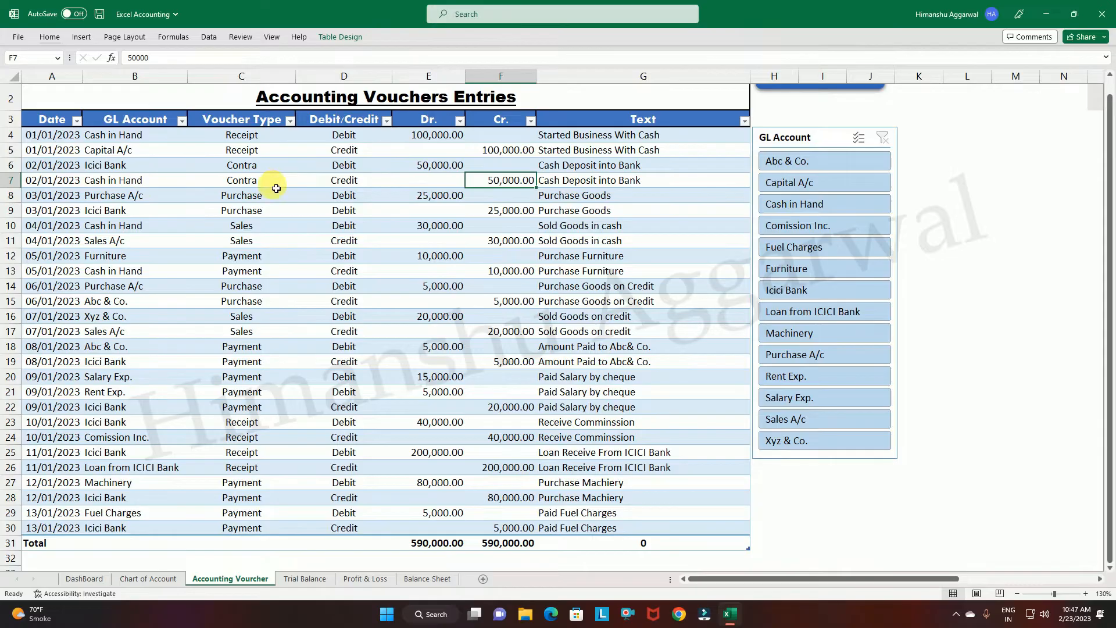
# Add a new row after the last entry of the voucher table and enter 14/01/2023 as its date.
pyautogui.scroll(-3, 256, 208)
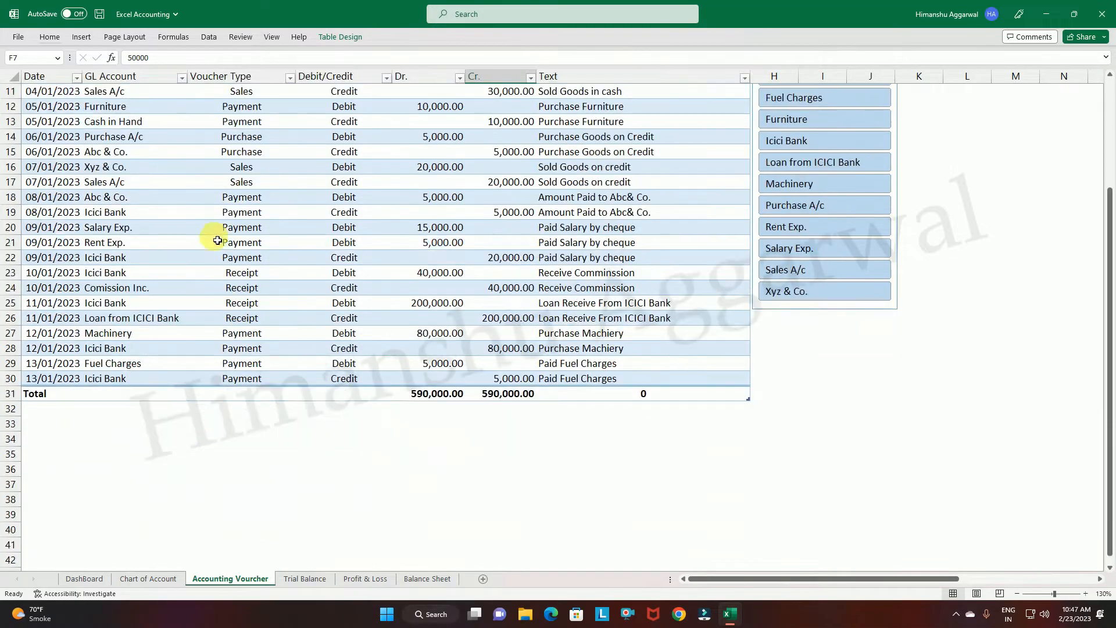
pyautogui.click(728, 380)
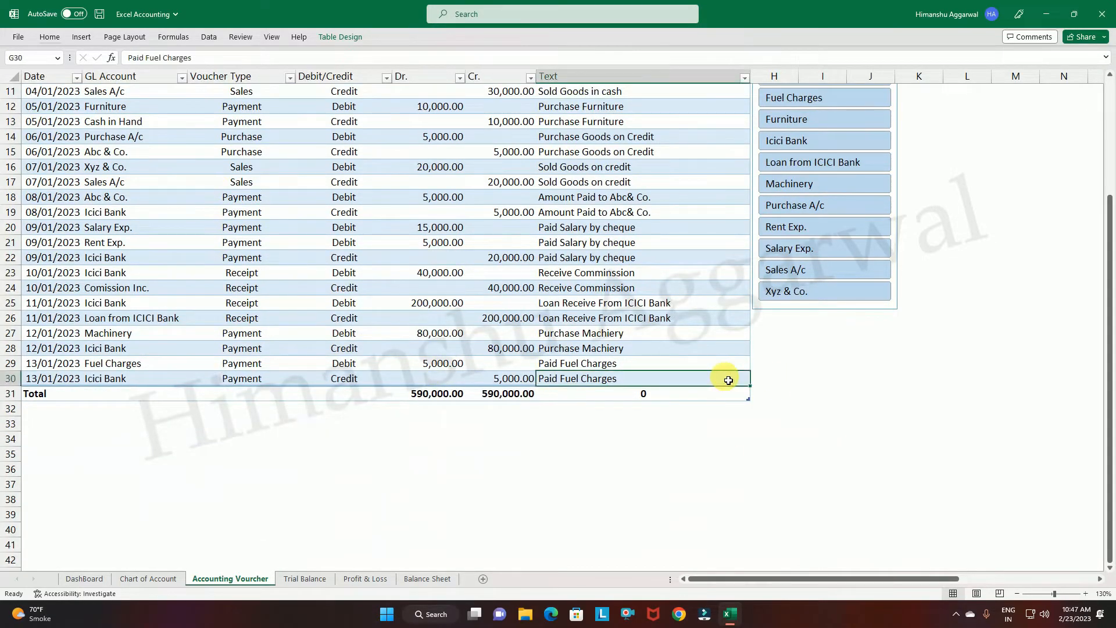
pyautogui.press('Tab')
pyautogui.write('14/01/202')
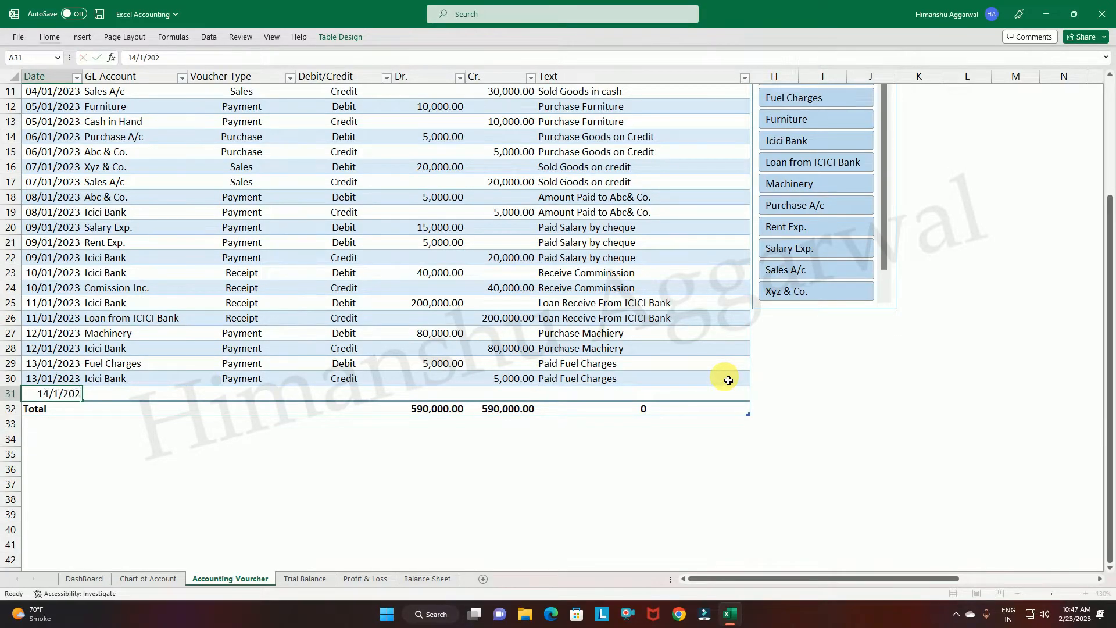
pyautogui.write('3')
pyautogui.press('Tab')
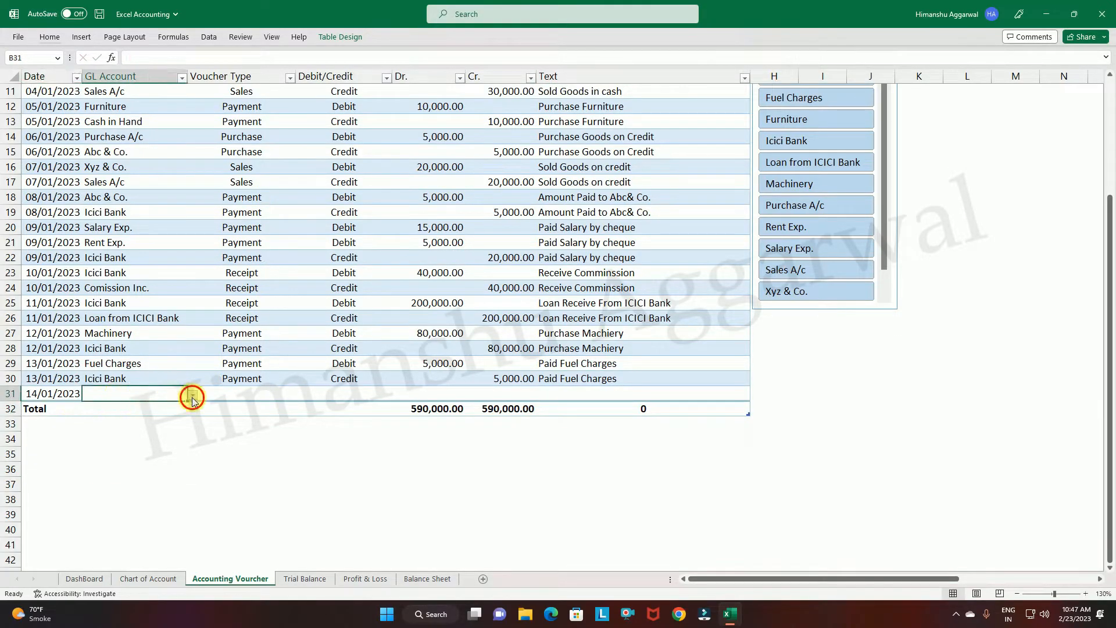
# Set the GL account of the new 14/01/2023 entry in row 31 to Electric Exp. and its voucher type to Payment.
pyautogui.click(192, 395)
pyautogui.moveTo(191, 427); pyautogui.dragTo(187, 448)
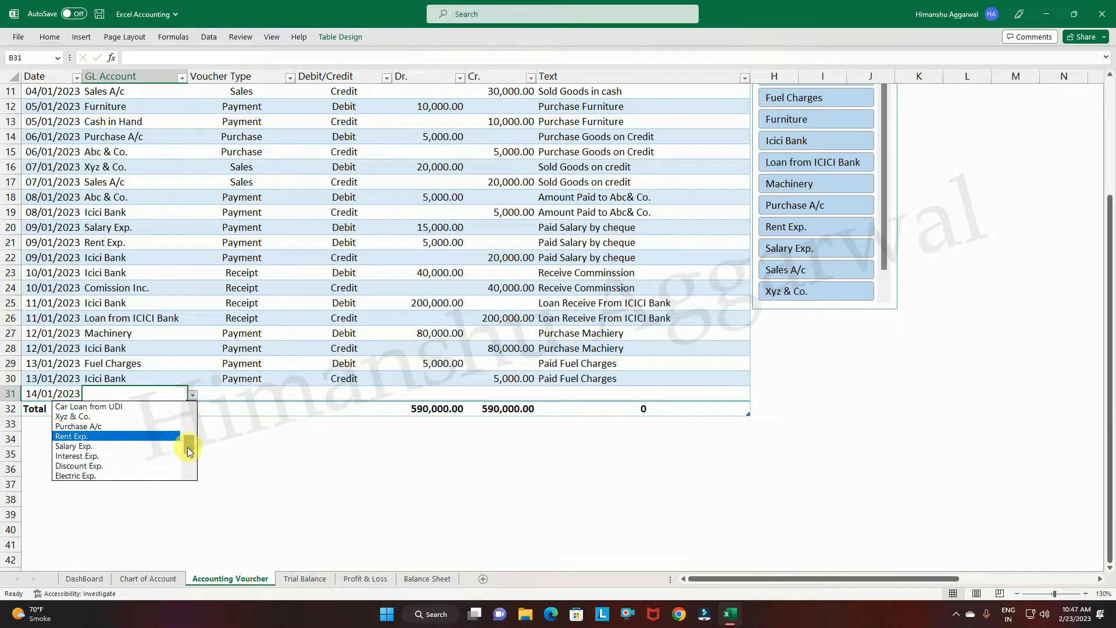
pyautogui.click(100, 474)
pyautogui.click(244, 393)
pyautogui.click(300, 394)
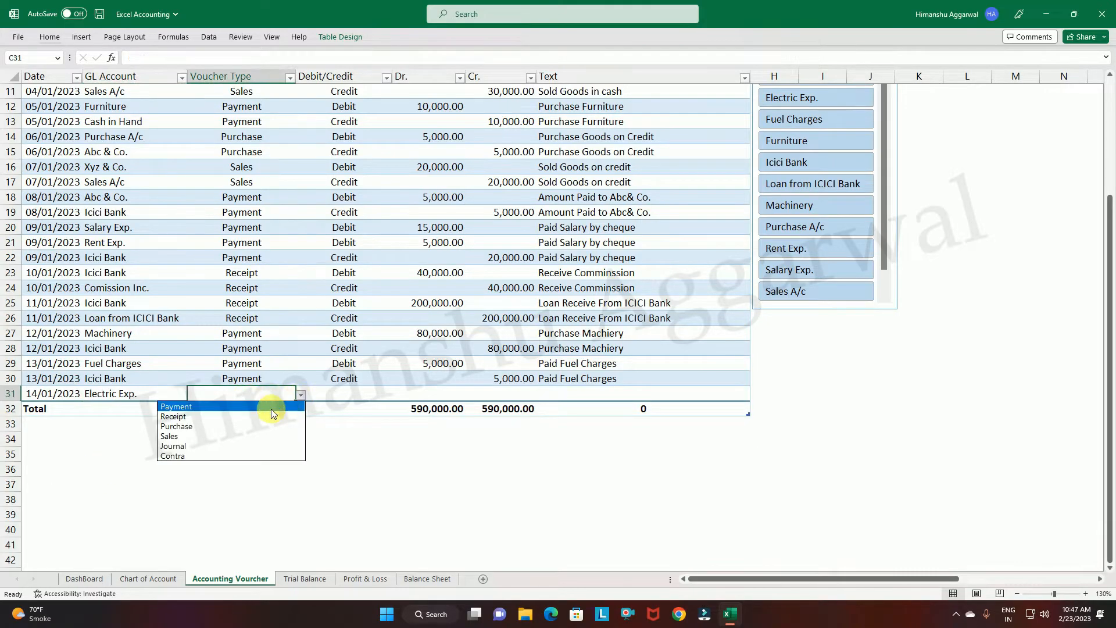
pyautogui.click(240, 406)
# Mark the Electric Exp. entry in row 31 as Debit and enter 2,000 as its debit amount.
pyautogui.click(355, 393)
pyautogui.click(396, 395)
pyautogui.click(329, 407)
pyautogui.click(428, 395)
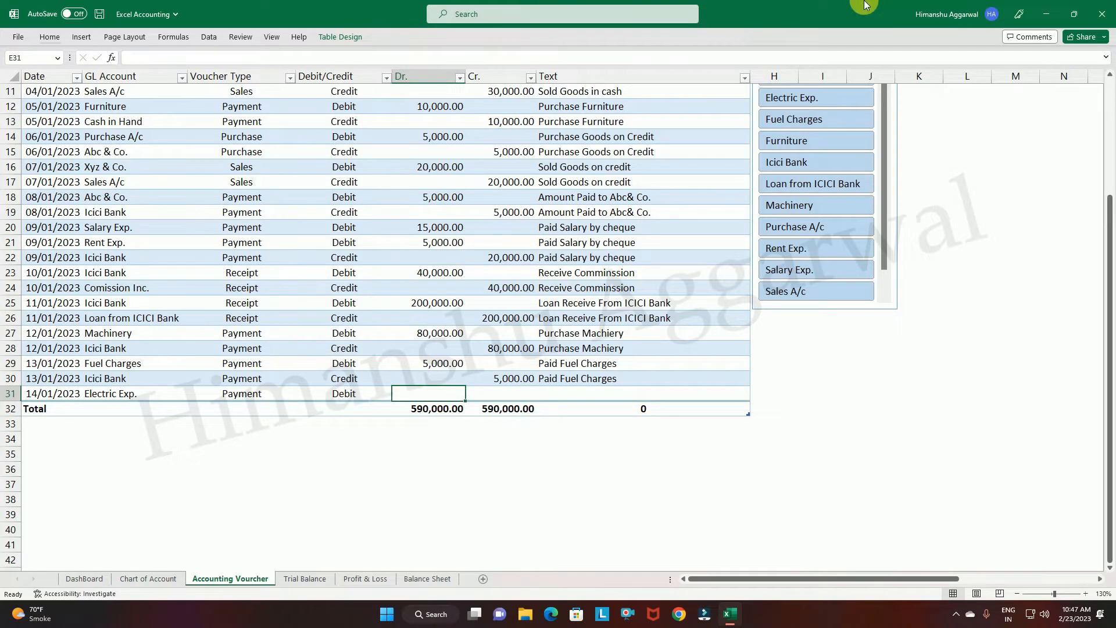
pyautogui.write('2,000')
pyautogui.click(512, 442)
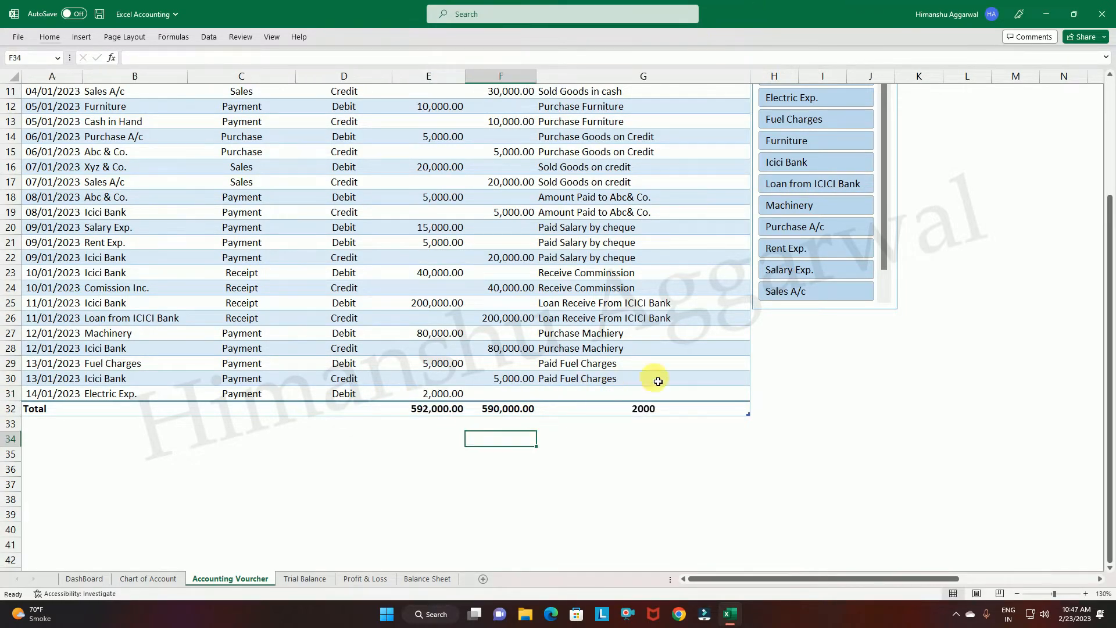
# Add another voucher row below the Electric Exp. entry, dated 14/01/2023, with Cash in Hand as the GL account.
pyautogui.click(684, 395)
pyautogui.press('Tab')
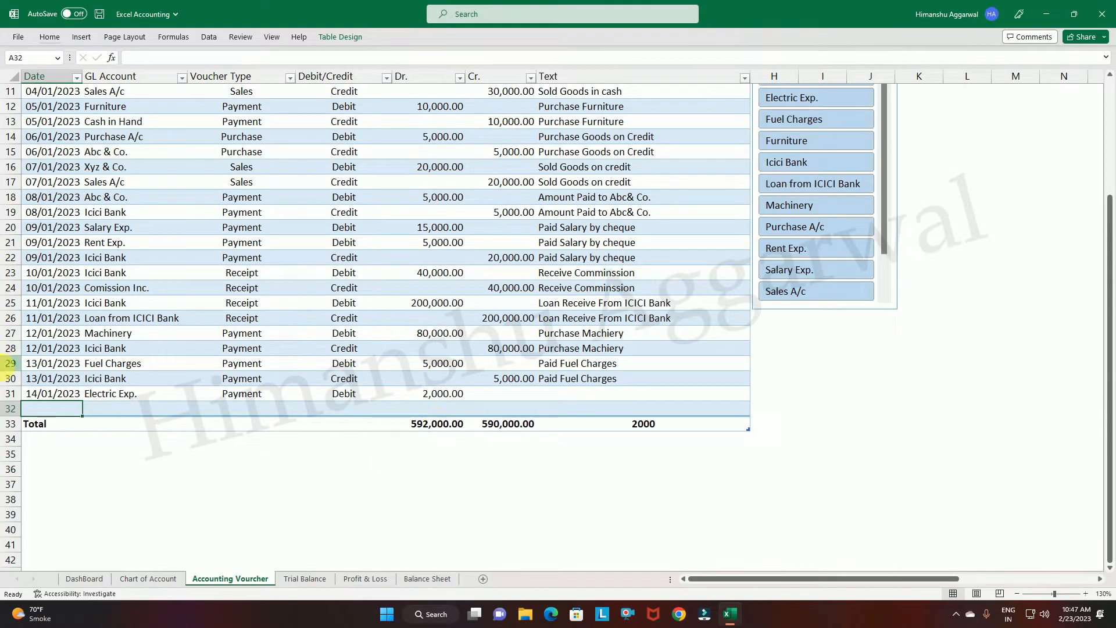
pyautogui.write('14/01/2023')
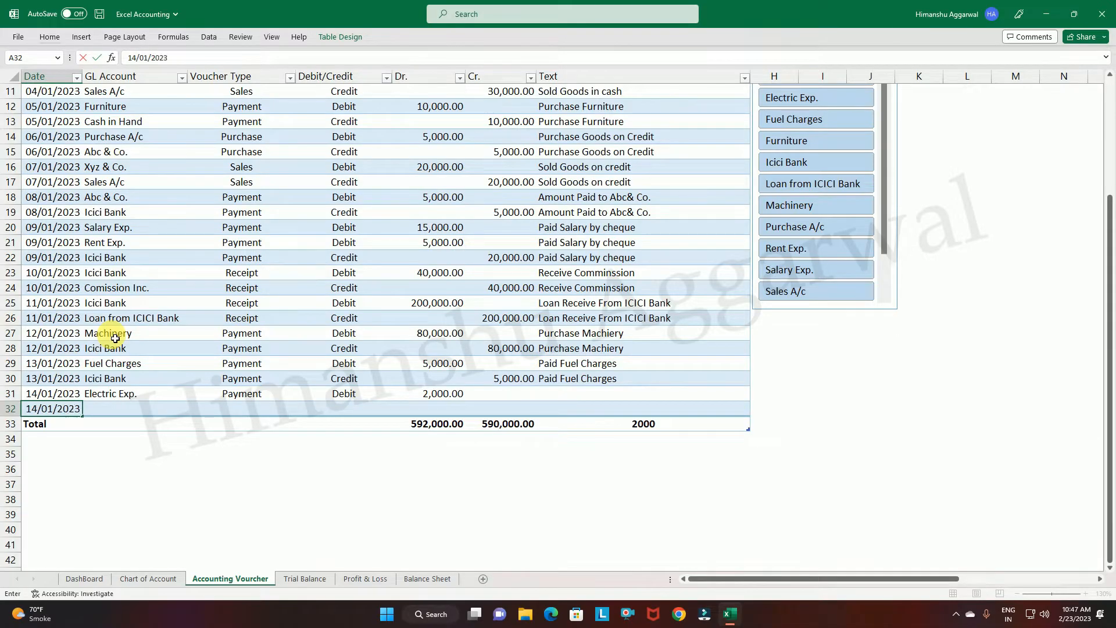
pyautogui.press('Return')
pyautogui.click(134, 410)
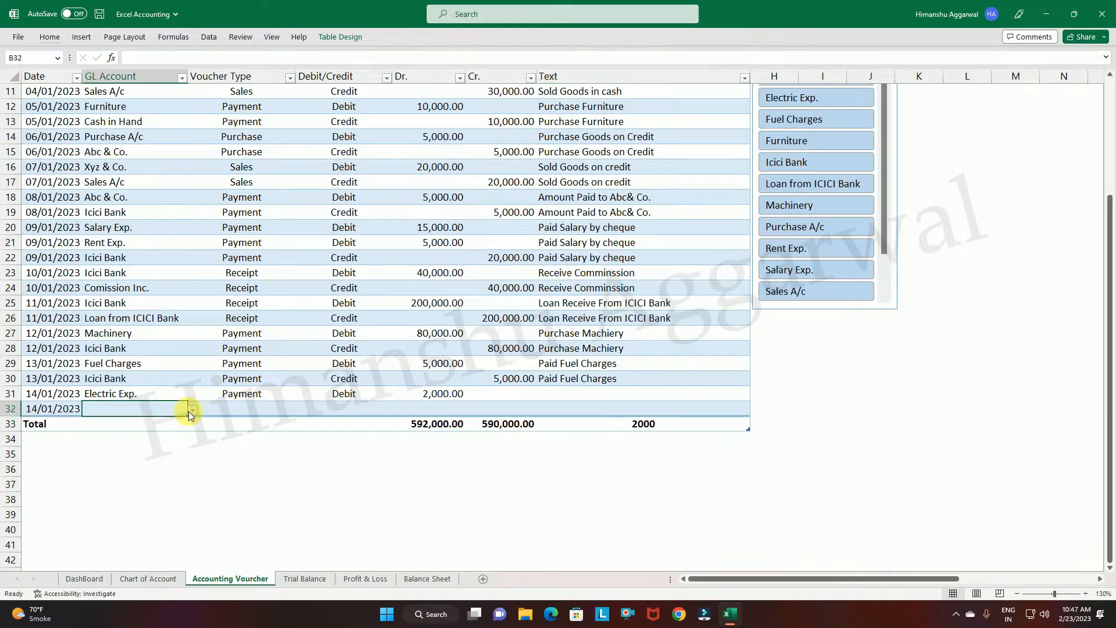
pyautogui.click(190, 410)
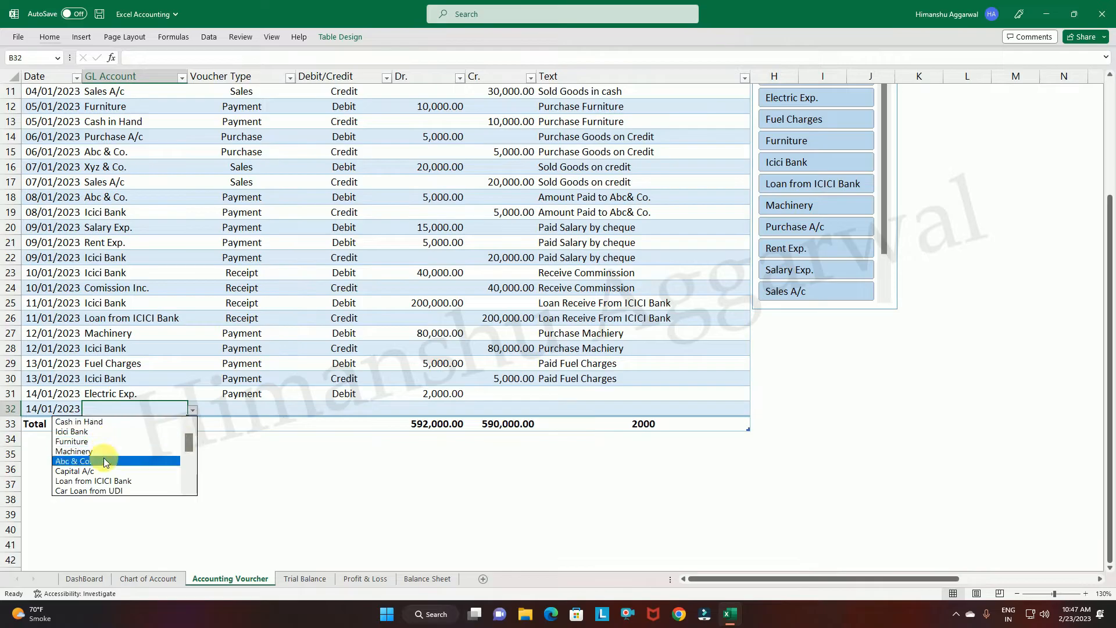
pyautogui.click(111, 421)
# Set the Cash in Hand entry in row 32 to voucher type Payment, side Credit, with a credit amount of 2000.
pyautogui.click(269, 415)
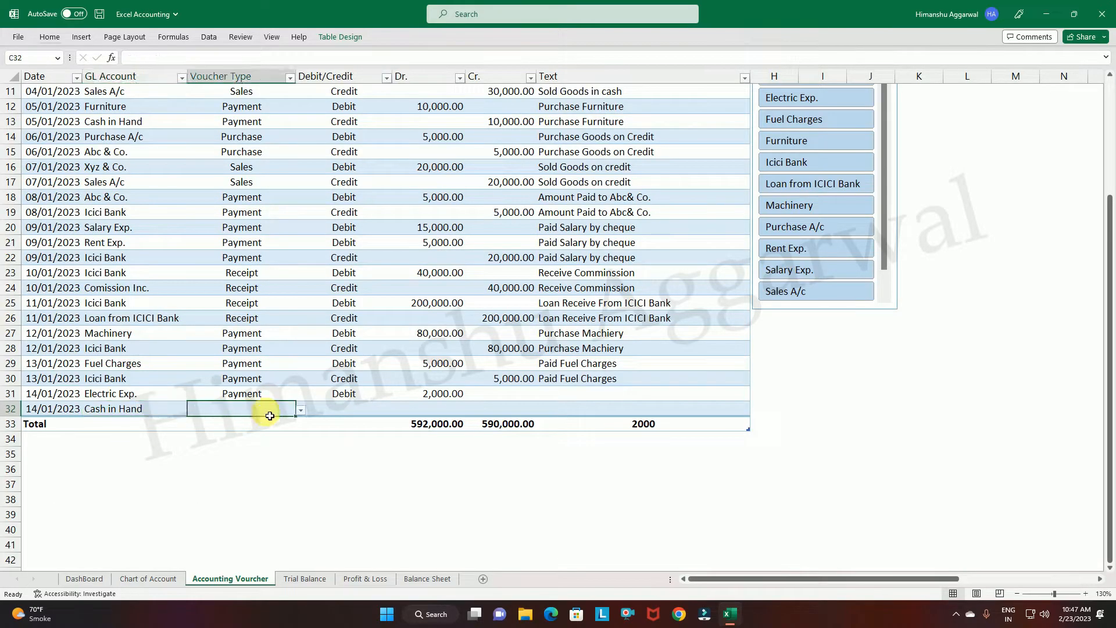
pyautogui.click(298, 412)
pyautogui.click(273, 420)
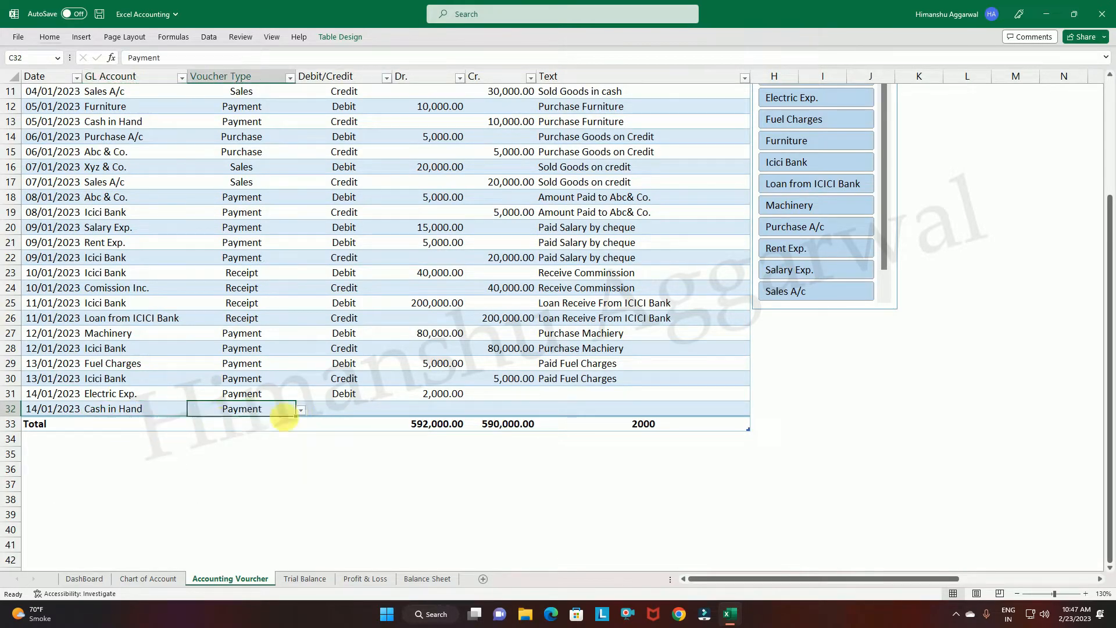
pyautogui.click(347, 411)
pyautogui.click(397, 410)
pyautogui.click(340, 430)
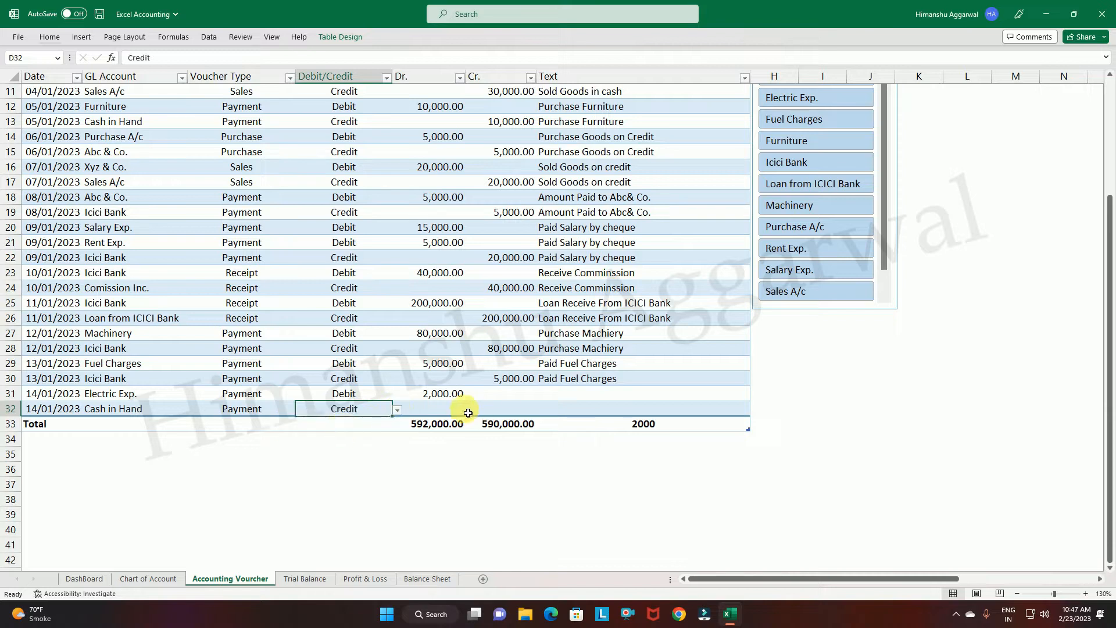
pyautogui.click(506, 414)
pyautogui.write('2000')
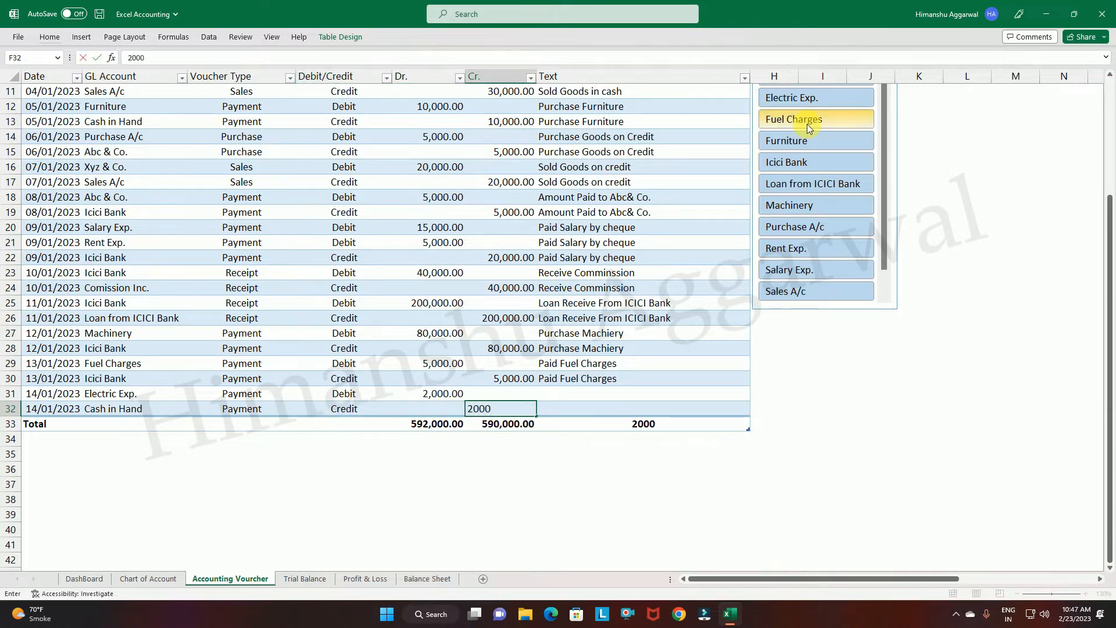
# Enter "Paid Electric Exp." as the description of row 31 and fill it down to row 32.
pyautogui.click(572, 394)
pyautogui.write('Paid Electric')
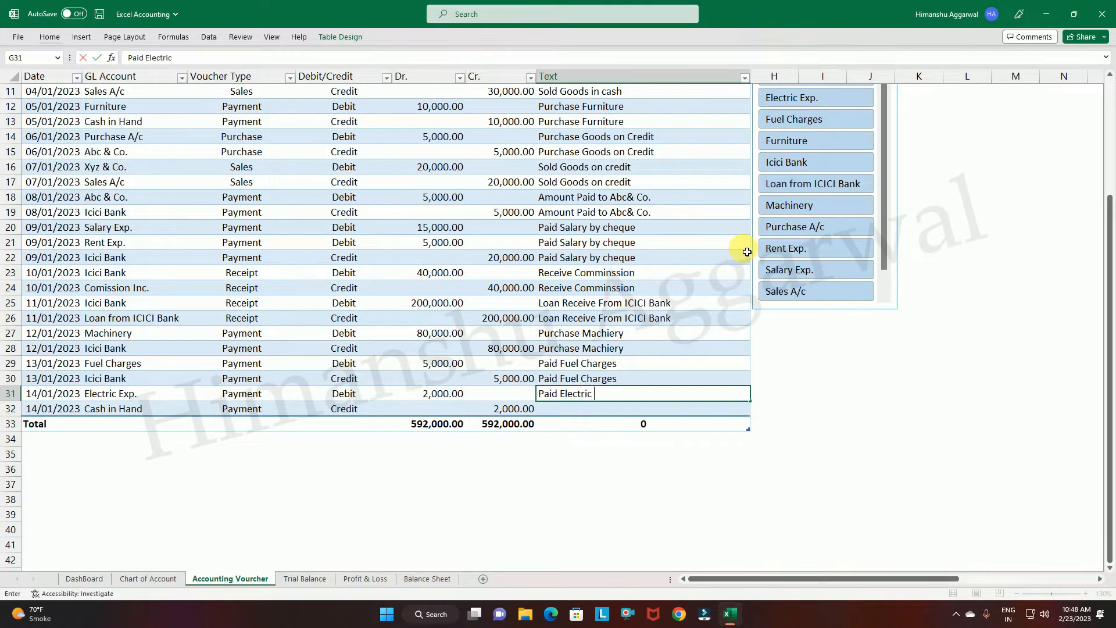
pyautogui.write(' Exp.')
pyautogui.press('Return')
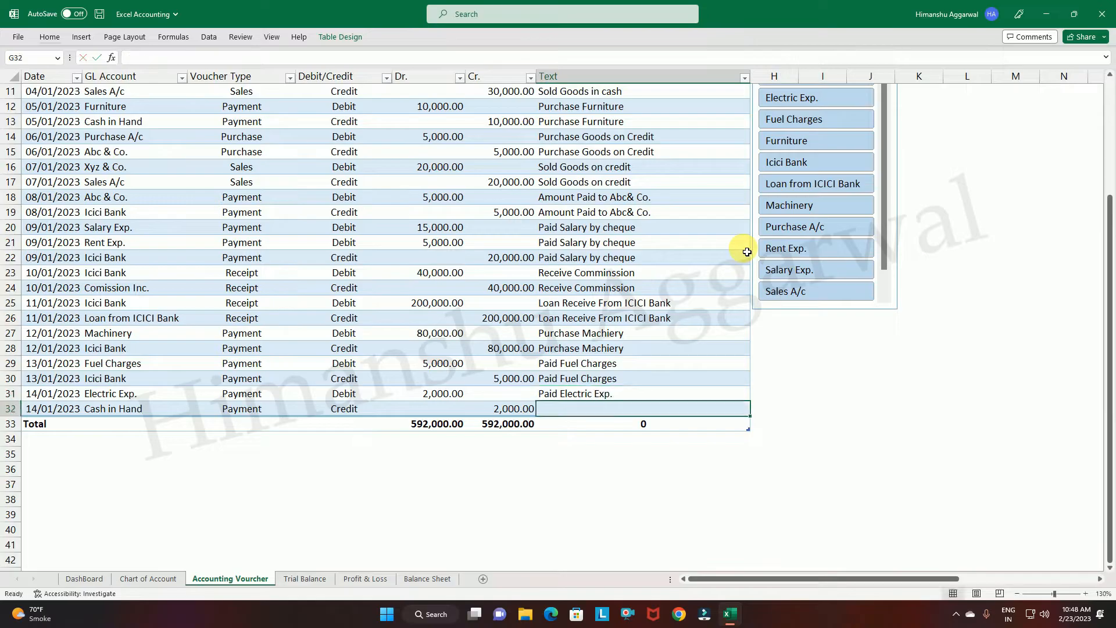
pyautogui.hotkey('ctrl', 'd')
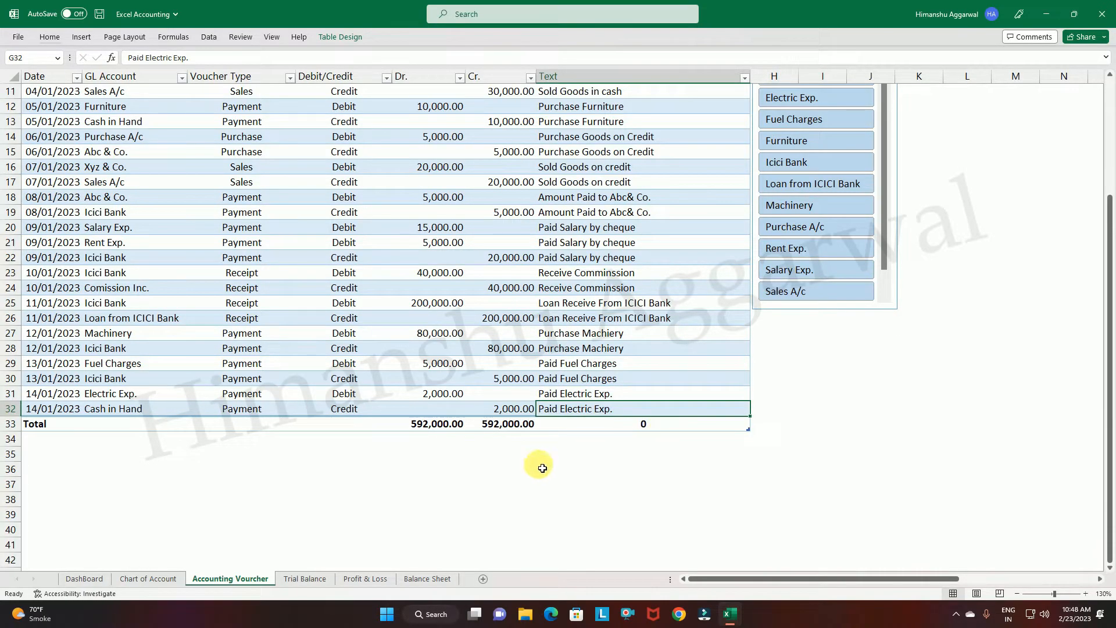
# Check the debit and credit totals of the voucher table and return to its first entries.
pyautogui.click(446, 424)
pyautogui.click(506, 425)
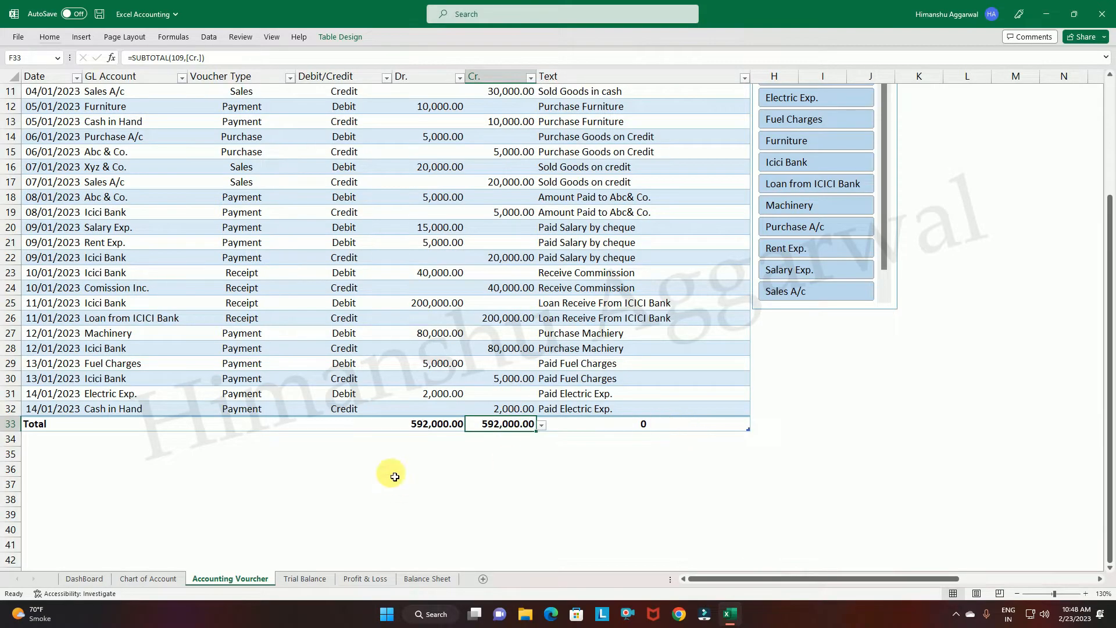
pyautogui.scroll(3, 376, 376)
pyautogui.scroll(1, 376, 377)
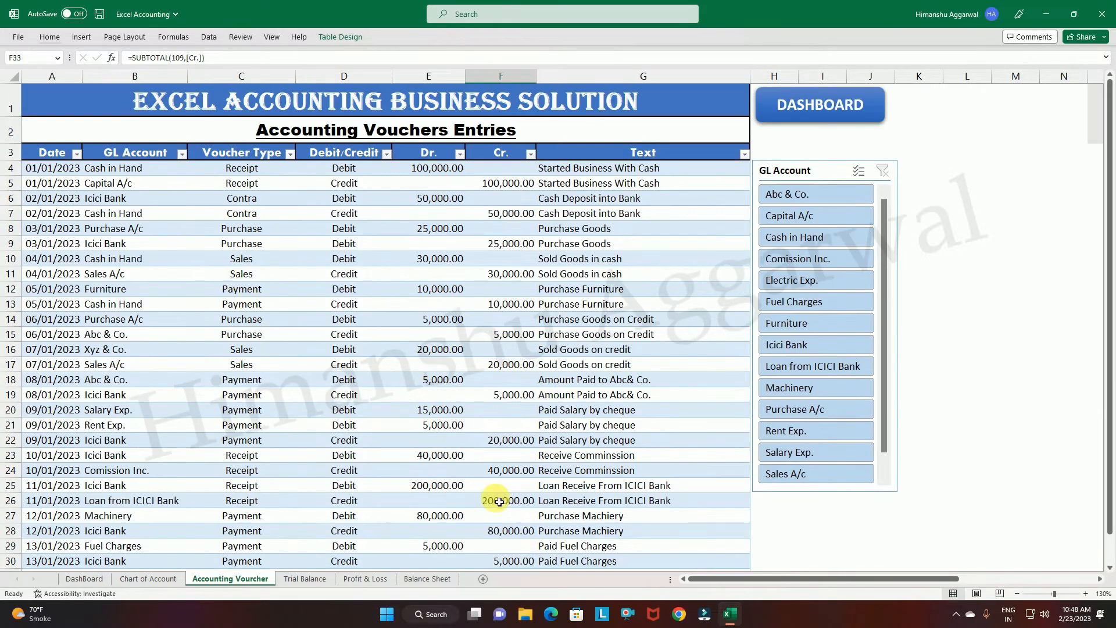
# Open the General Ledger from the dashboard and filter it to the Cash in Hand account.
pyautogui.click(801, 112)
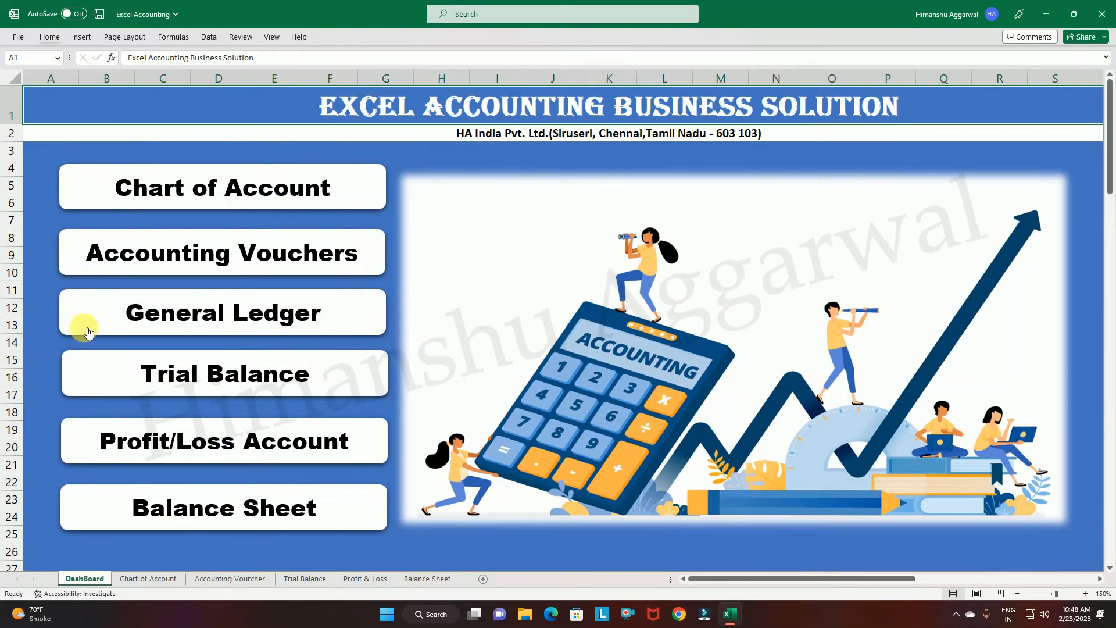
pyautogui.click(254, 307)
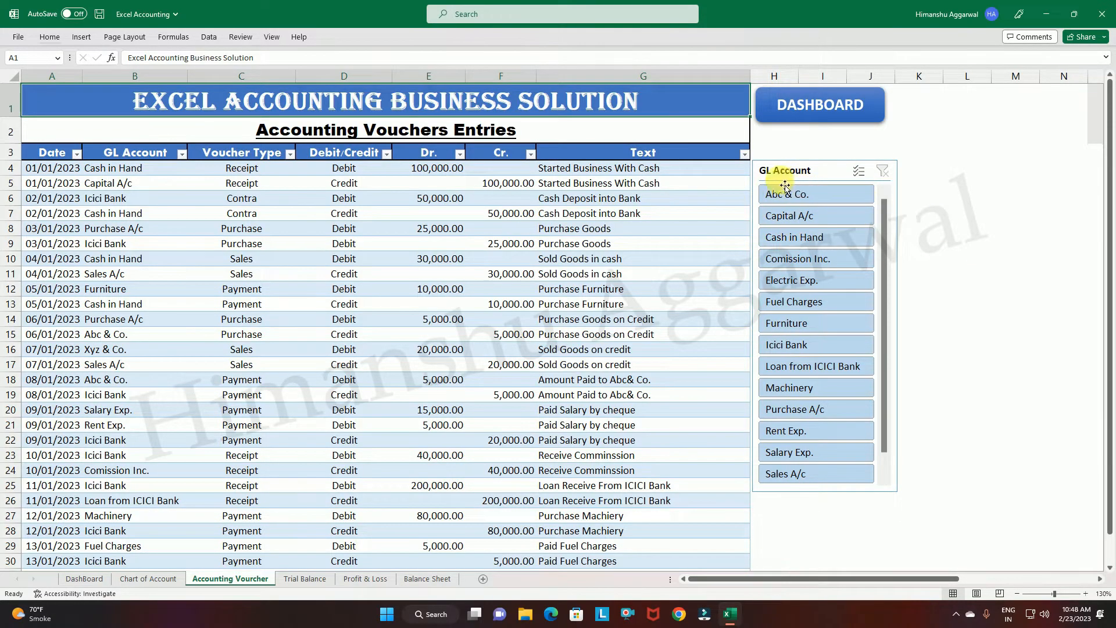
pyautogui.click(804, 242)
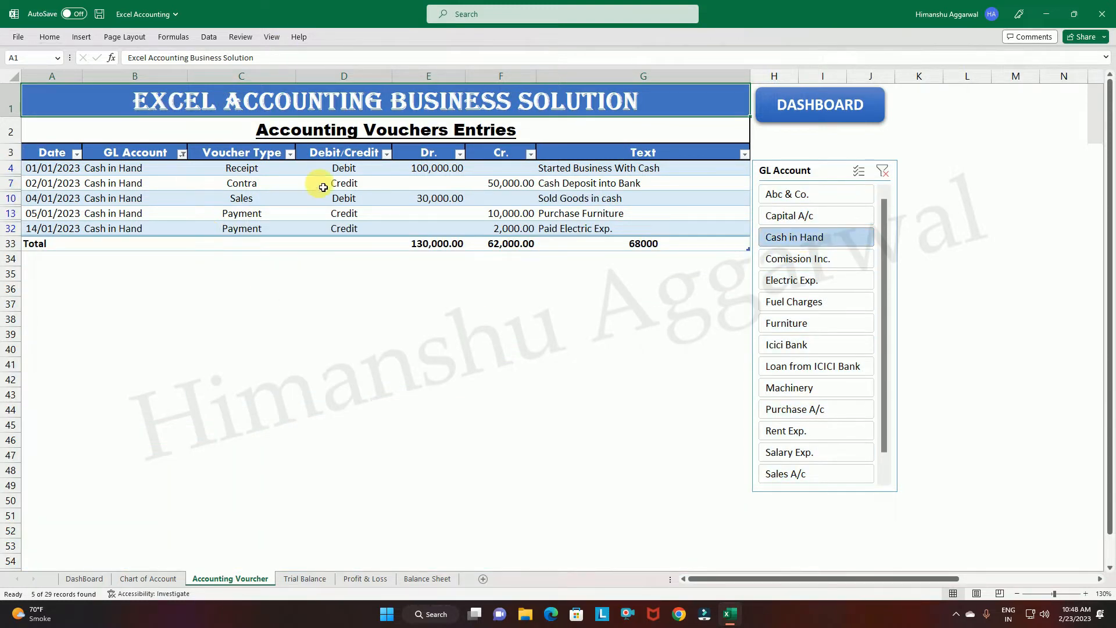
# Examine the Cash in Hand ledger entries: voucher types, debit/credit sides, amounts and descriptions.
pyautogui.moveTo(264, 174); pyautogui.dragTo(264, 230)
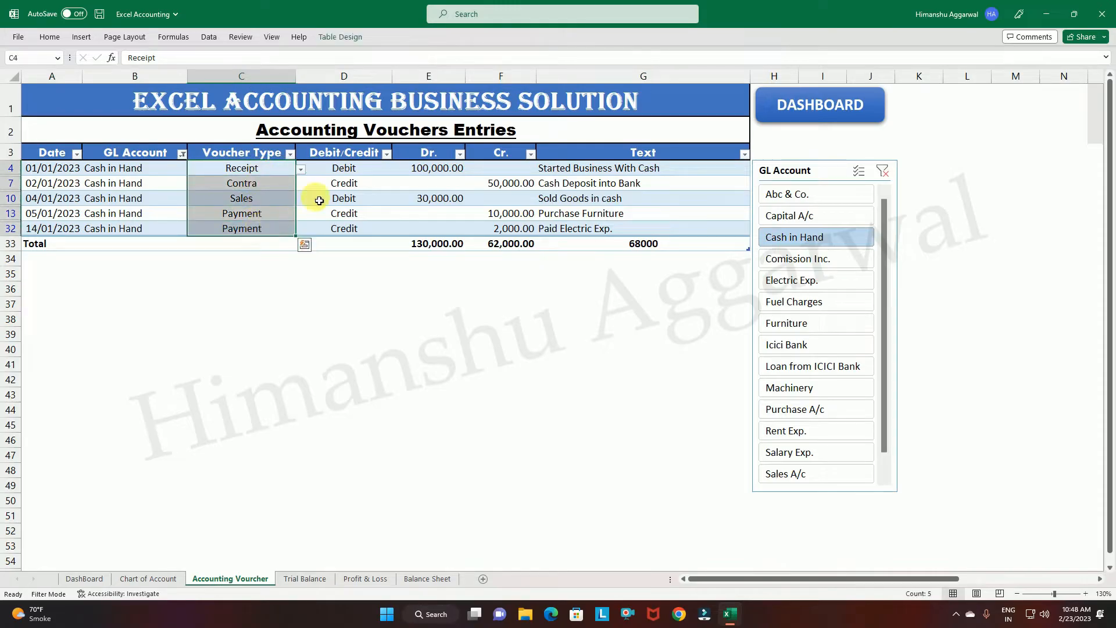
pyautogui.moveTo(357, 171); pyautogui.dragTo(363, 227)
pyautogui.click(437, 175)
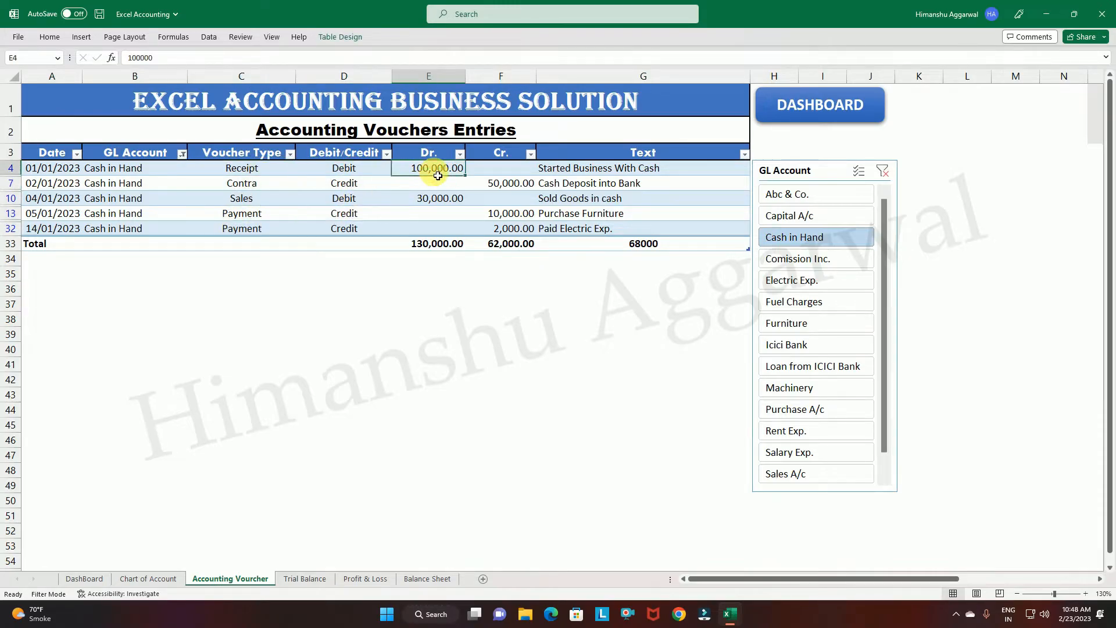
pyautogui.click(504, 183)
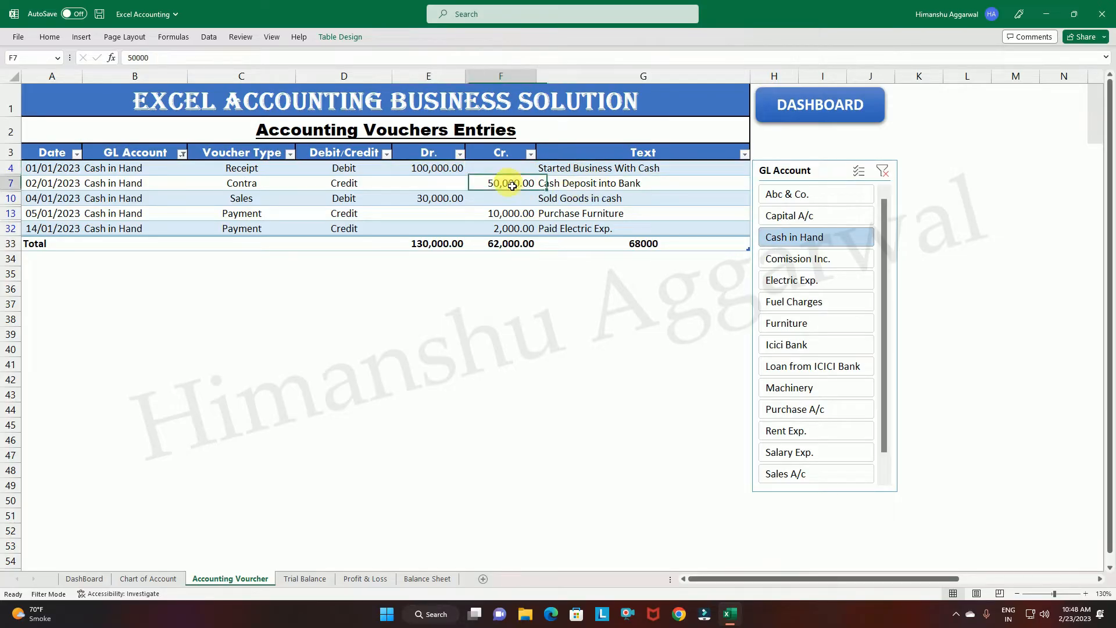
pyautogui.click(433, 198)
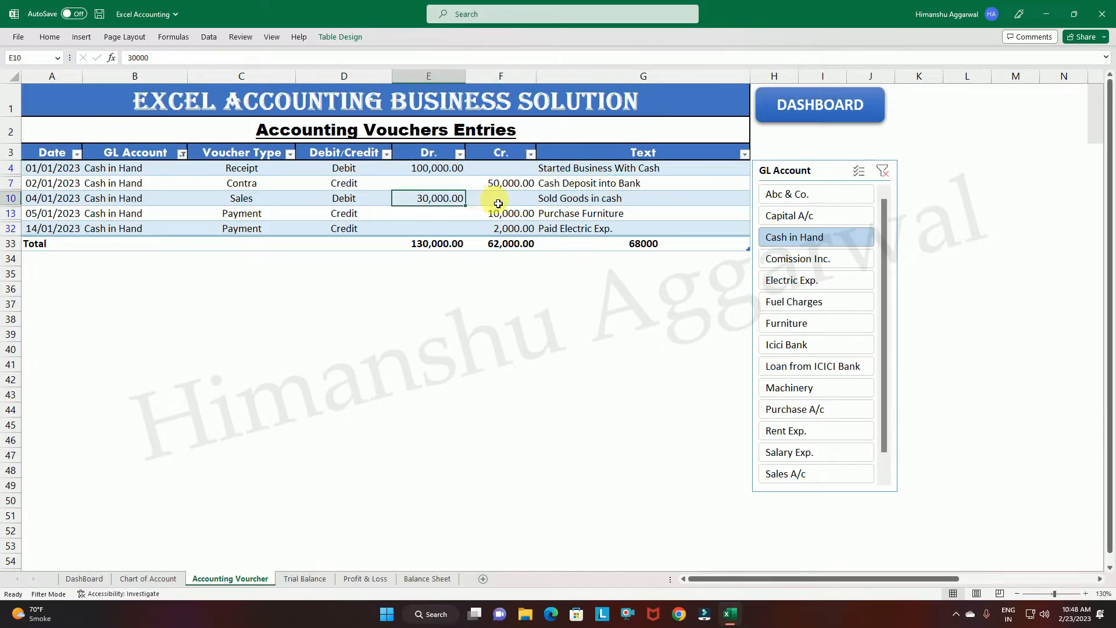
pyautogui.click(578, 203)
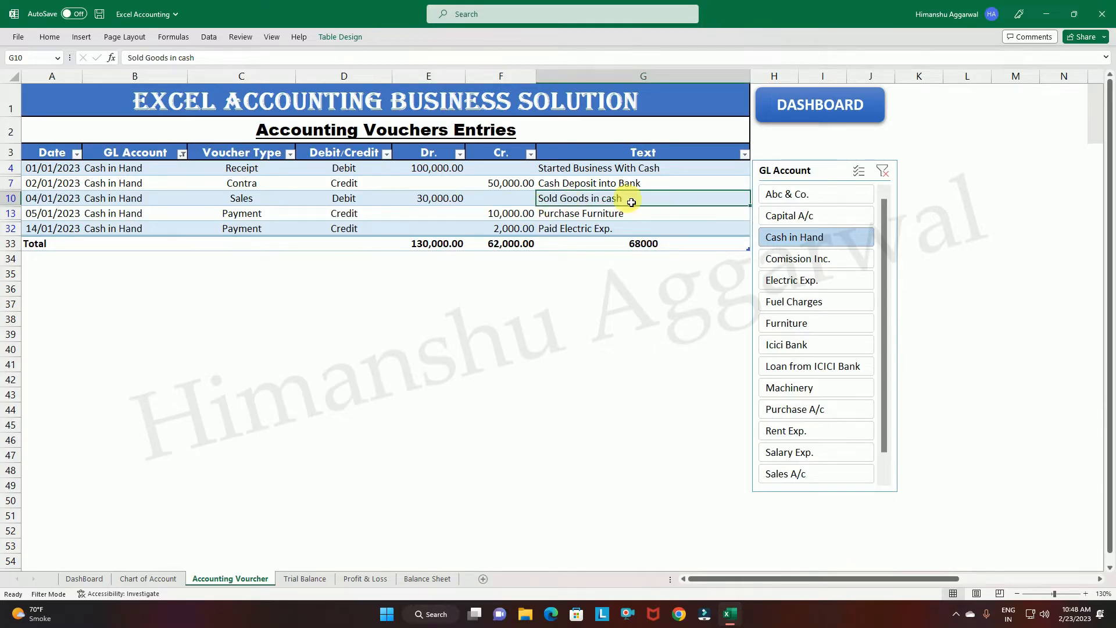
pyautogui.click(506, 213)
pyautogui.click(588, 213)
pyautogui.click(527, 230)
pyautogui.click(577, 227)
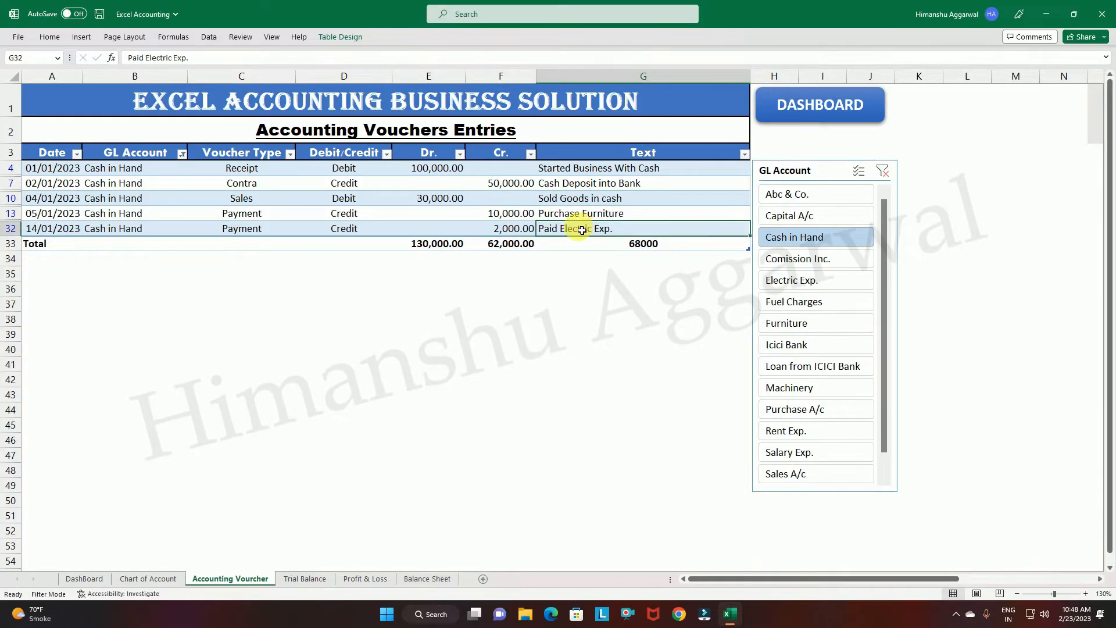
# Compare the Cash in Hand debit and credit columns with their totals and inspect the balance in the total row.
pyautogui.click(443, 248)
pyautogui.moveTo(443, 168); pyautogui.dragTo(454, 244)
pyautogui.moveTo(520, 170); pyautogui.dragTo(520, 201)
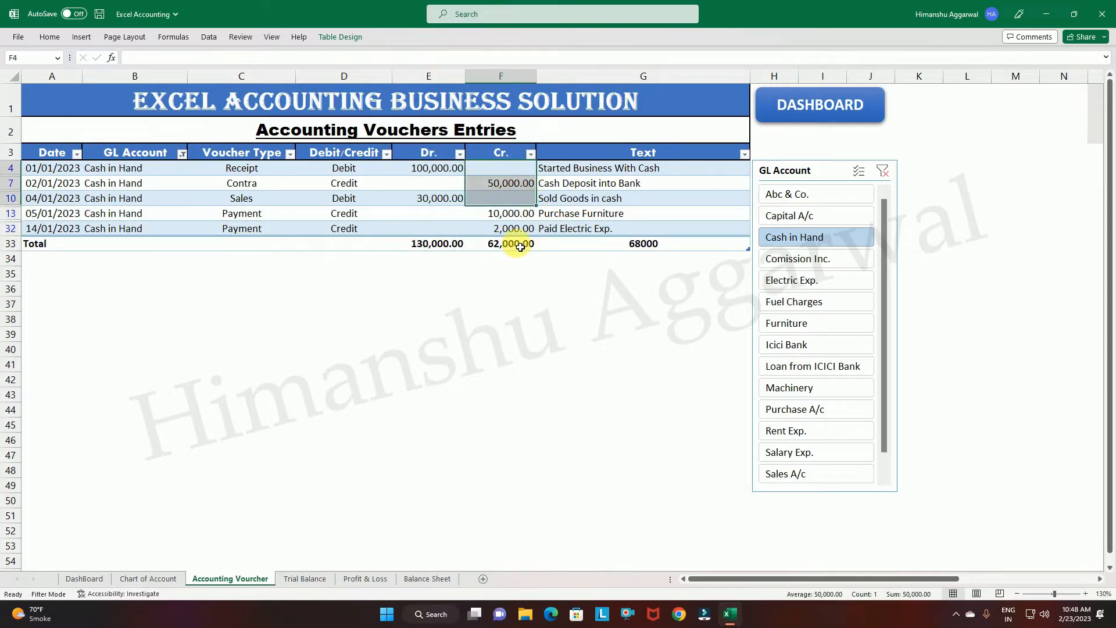
pyautogui.click(520, 249)
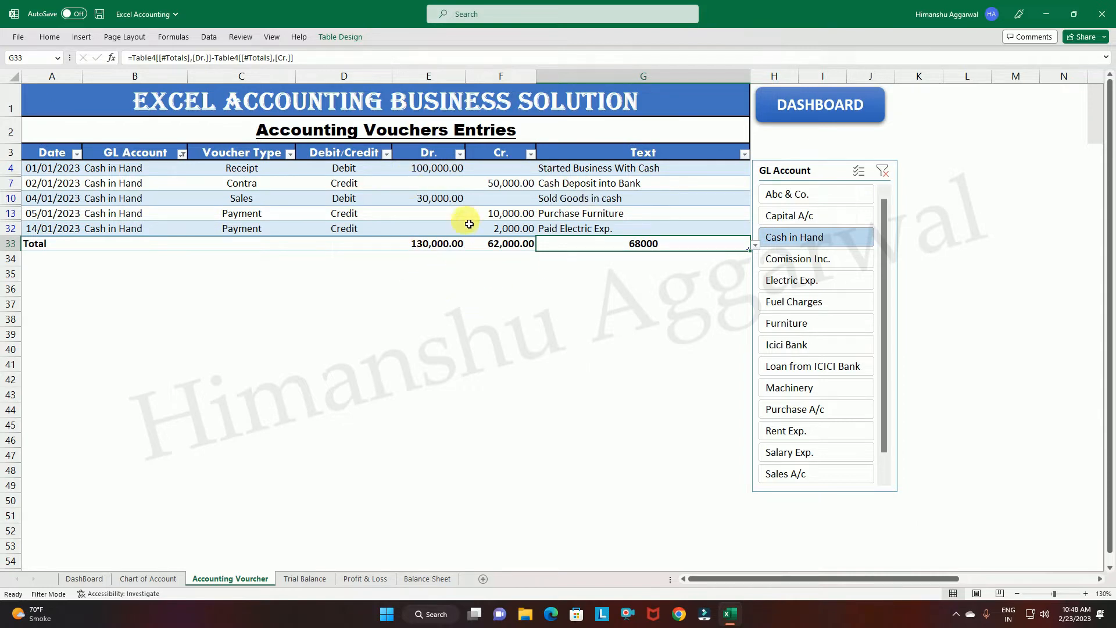
pyautogui.moveTo(452, 171); pyautogui.dragTo(438, 243)
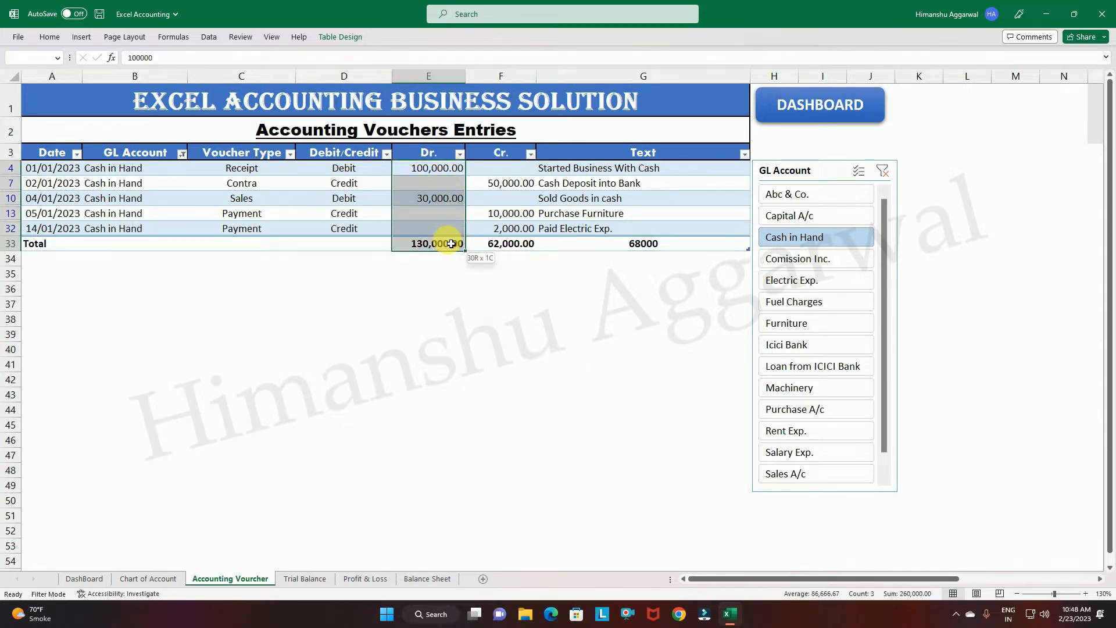
pyautogui.click(513, 303)
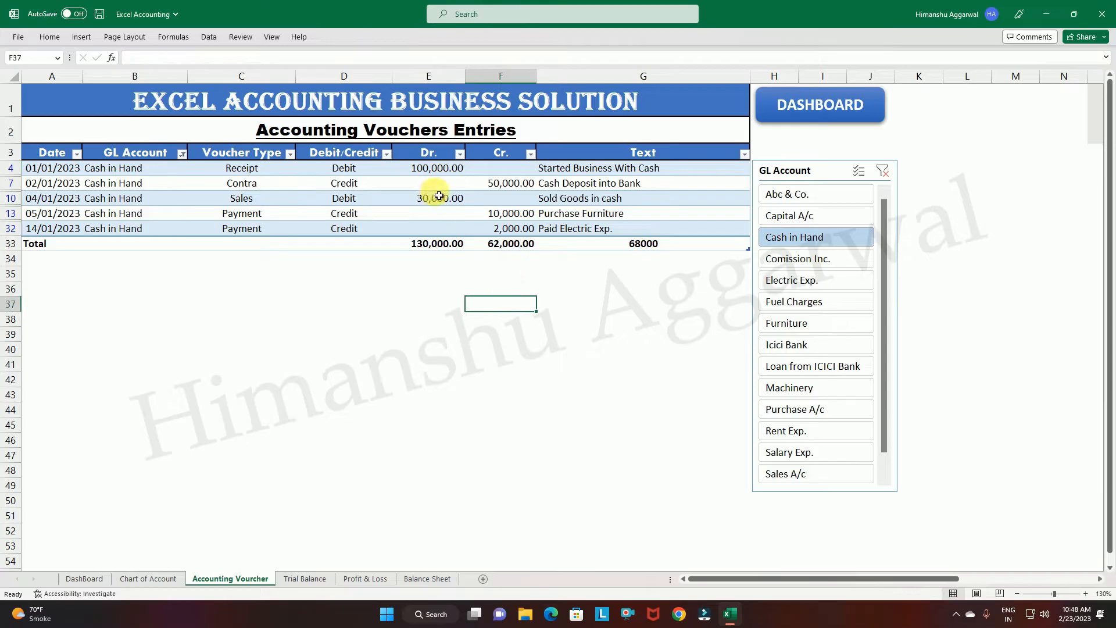
pyautogui.click(636, 244)
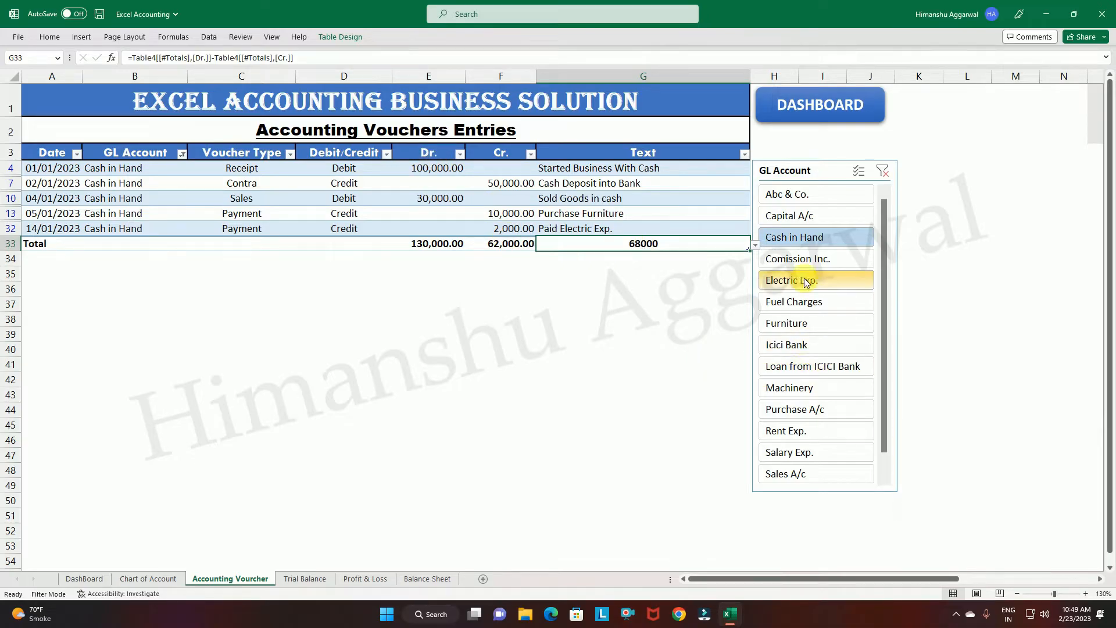
# Filter the ledger to the Icici Bank account and examine each entry's debit or credit amount and description.
pyautogui.click(803, 346)
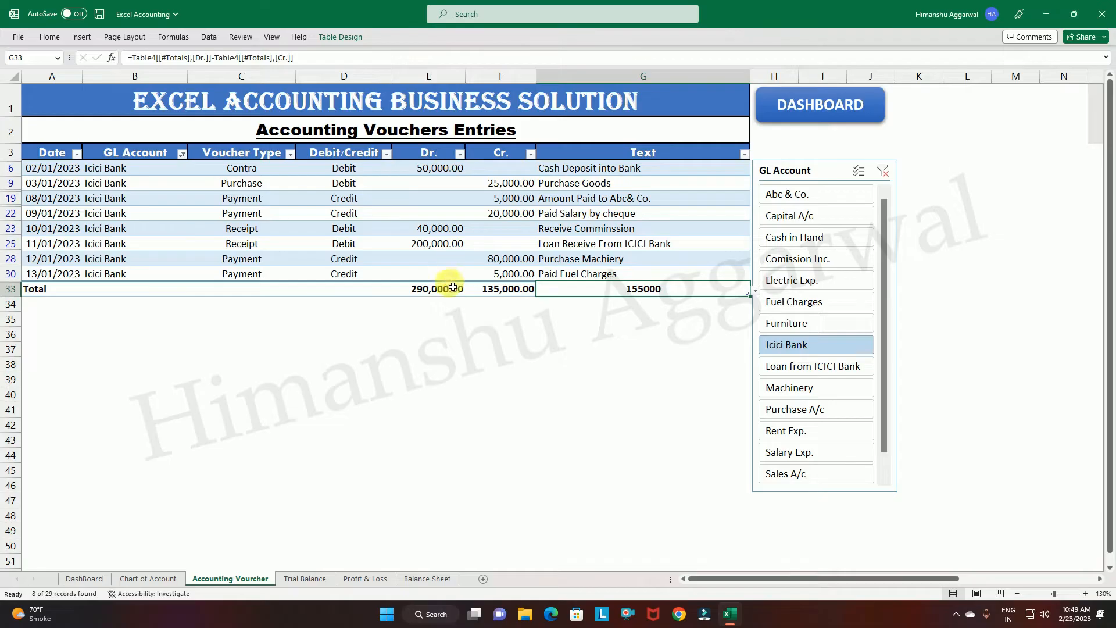
pyautogui.click(445, 169)
pyautogui.click(575, 168)
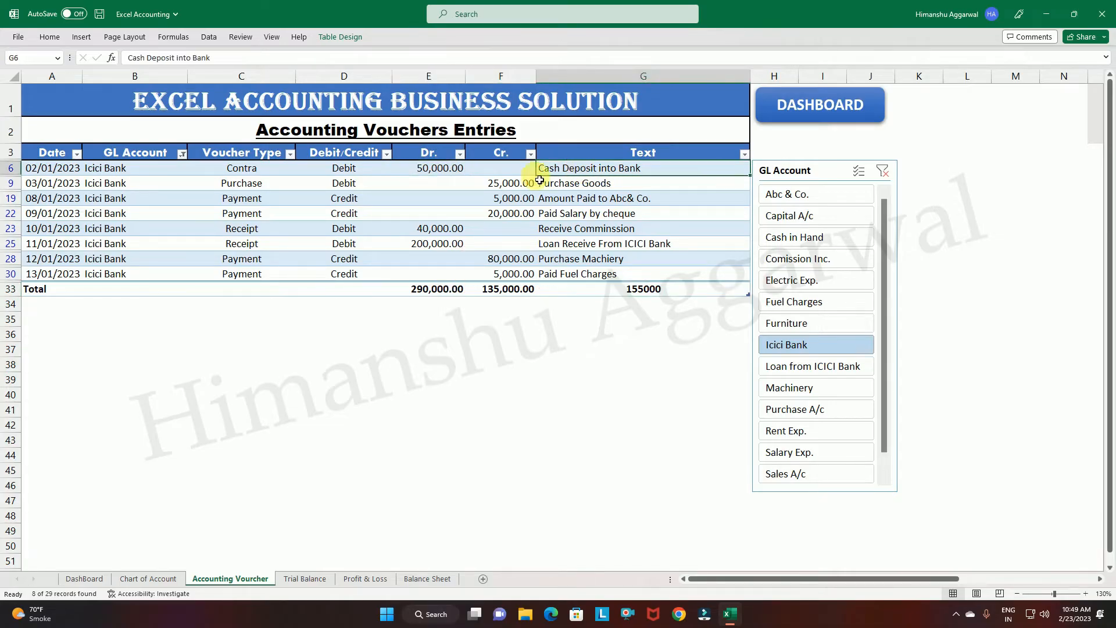
pyautogui.click(512, 188)
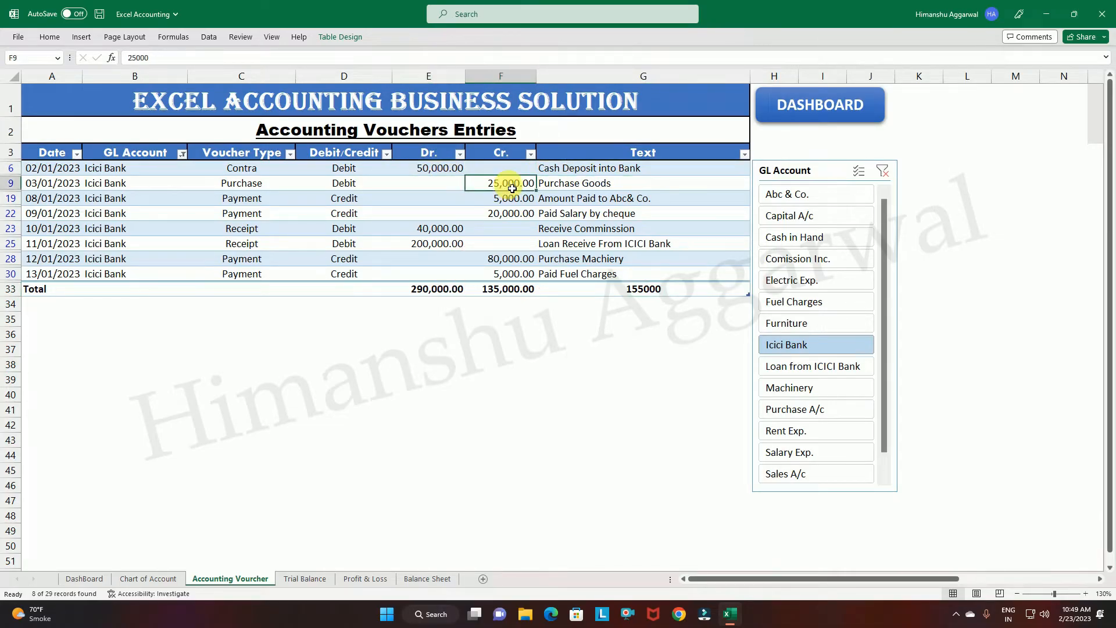
pyautogui.click(533, 199)
pyautogui.click(530, 215)
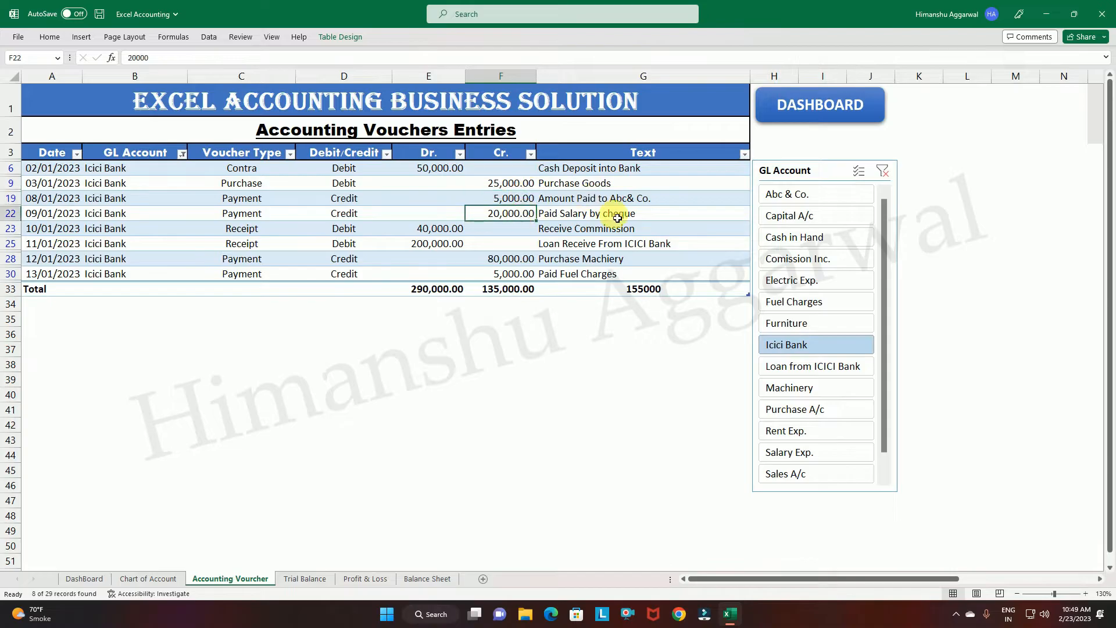
pyautogui.click(456, 233)
pyautogui.click(445, 246)
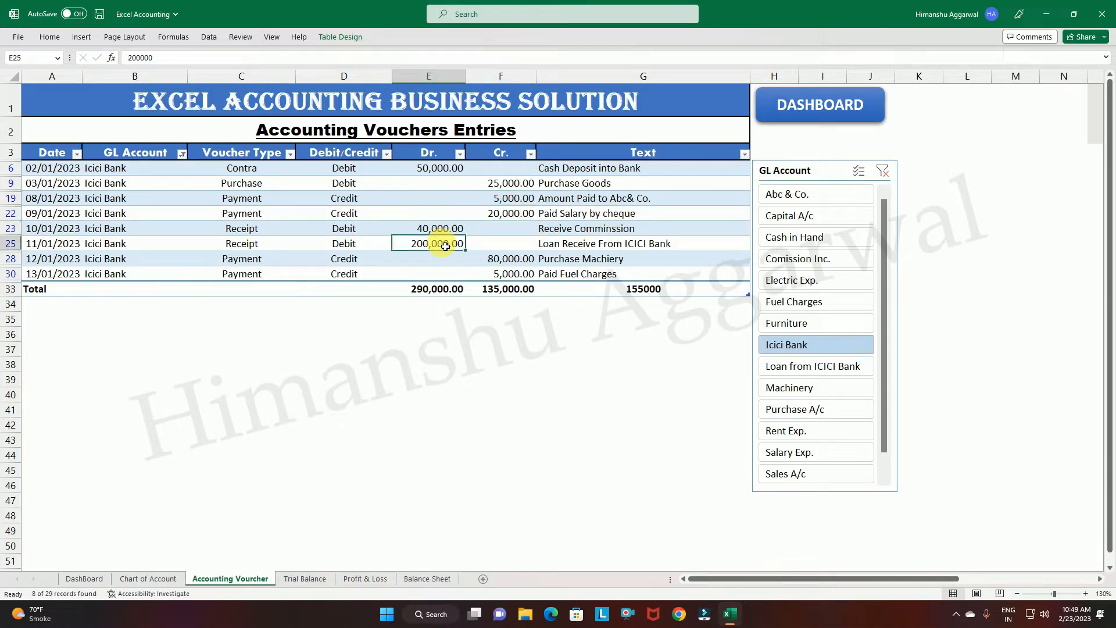
pyautogui.click(526, 264)
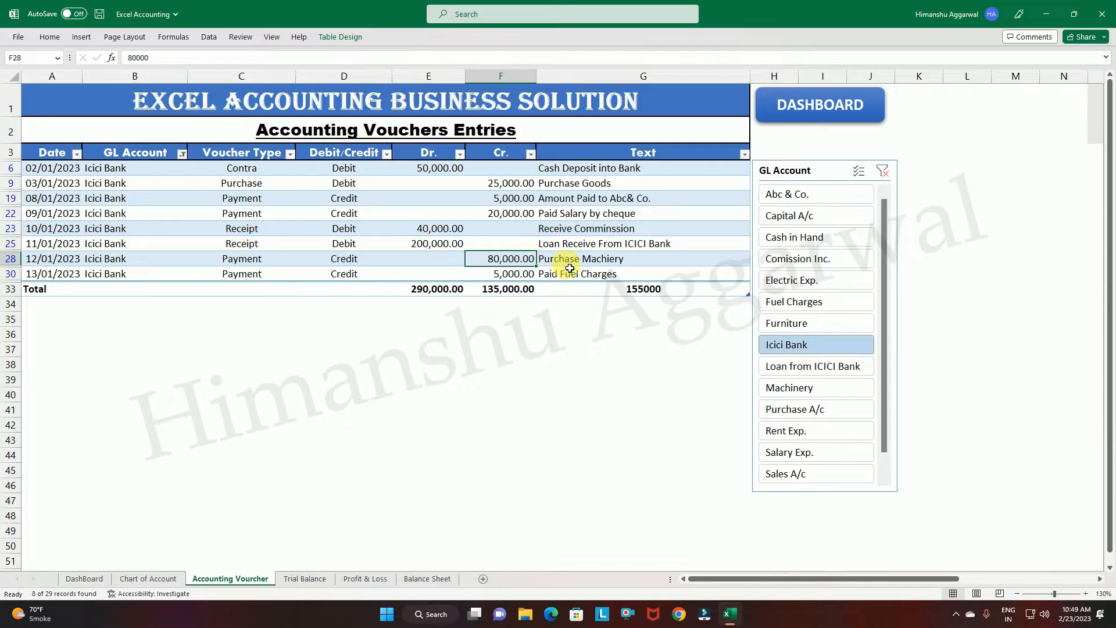
pyautogui.click(518, 275)
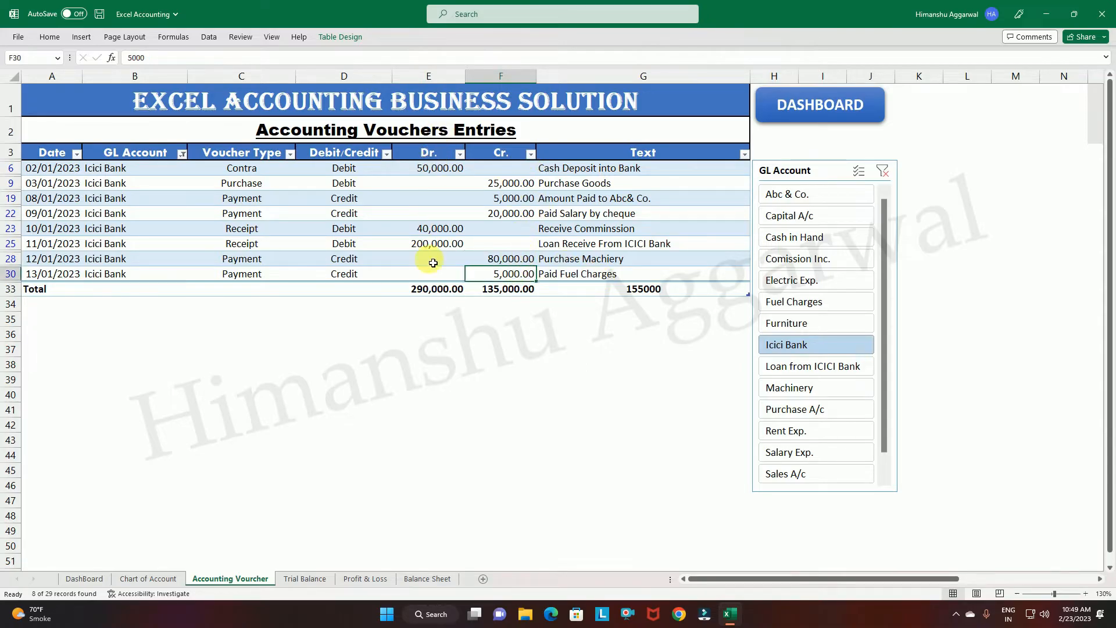
# Check the Icici Bank debit total, credit total and net balance in the total row.
pyautogui.click(445, 296)
pyautogui.click(493, 288)
pyautogui.click(650, 296)
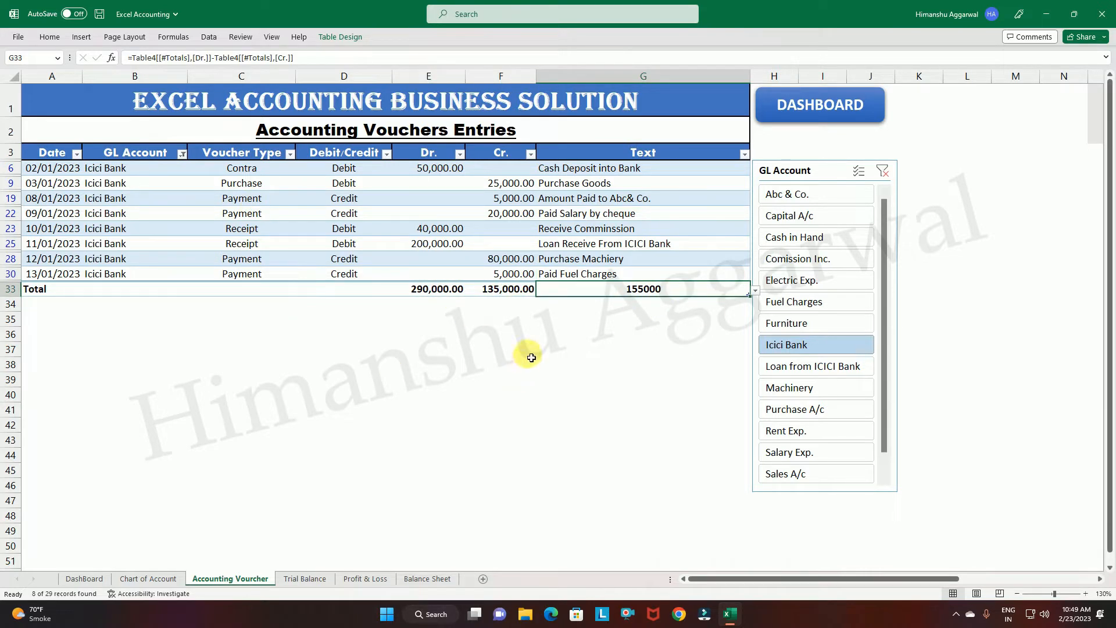
# Filter the ledger to Purchase A/c and review its entries, descriptions, debit total and net balance.
pyautogui.click(812, 408)
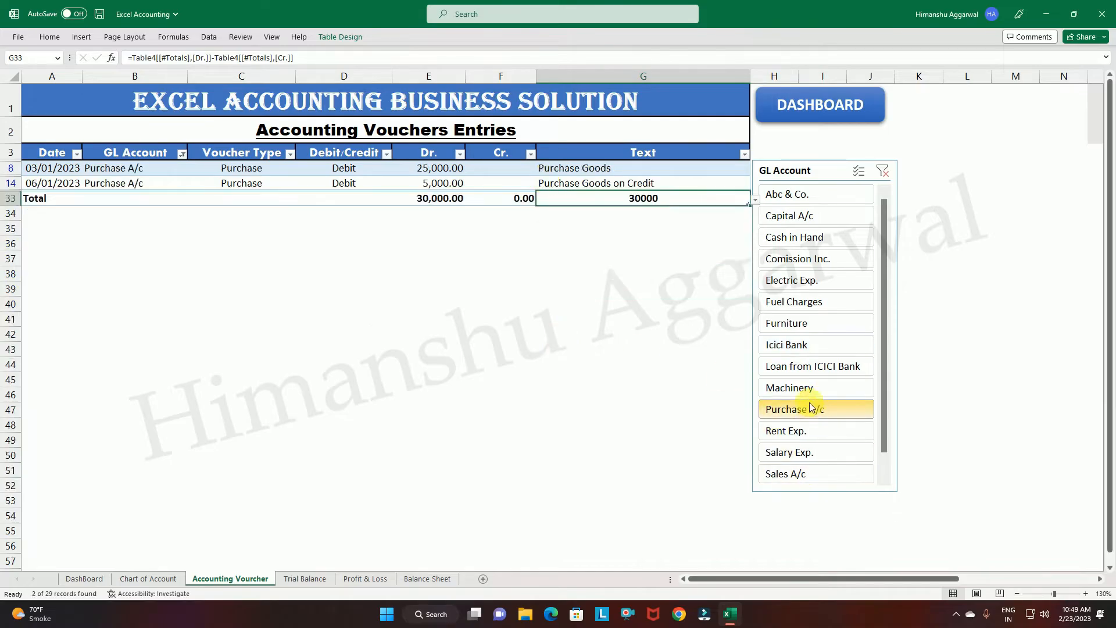
pyautogui.click(446, 172)
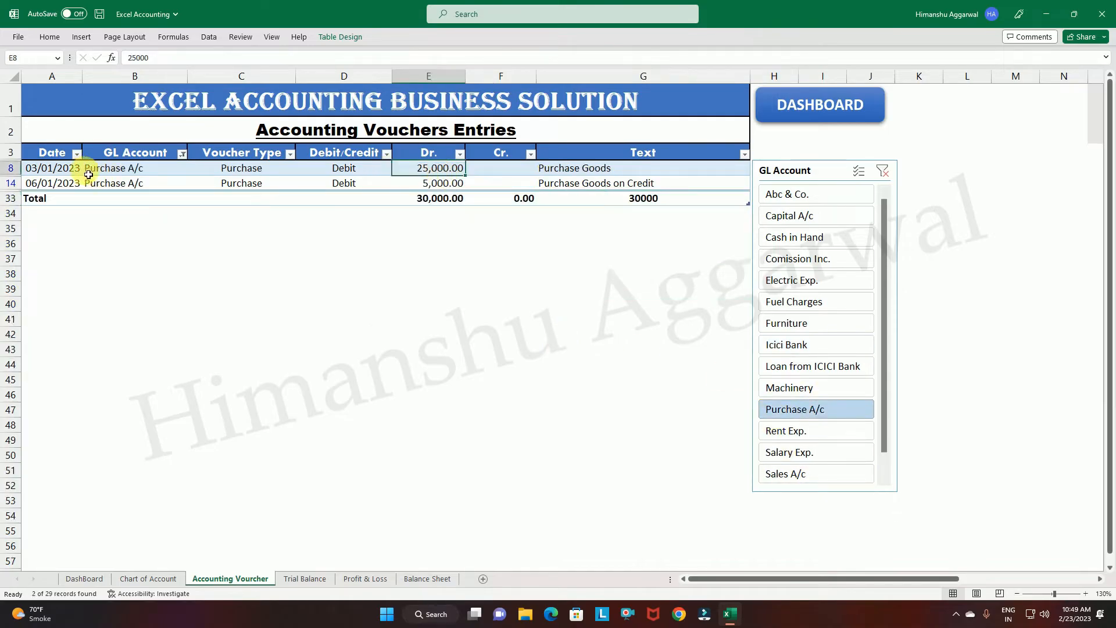
pyautogui.click(61, 187)
pyautogui.click(444, 185)
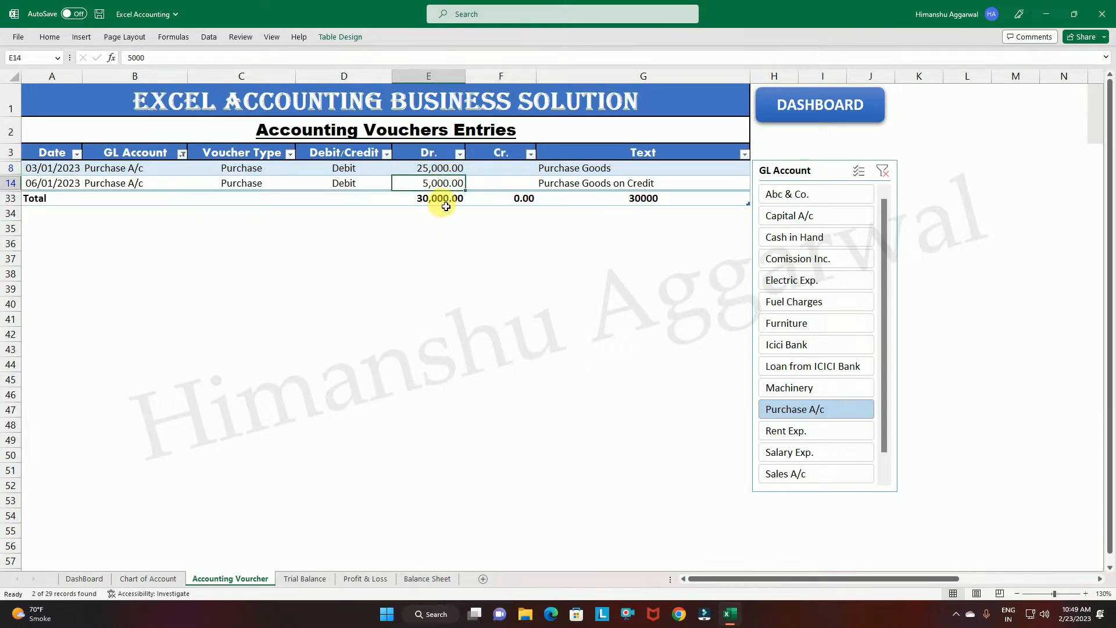
pyautogui.click(591, 170)
pyautogui.click(595, 185)
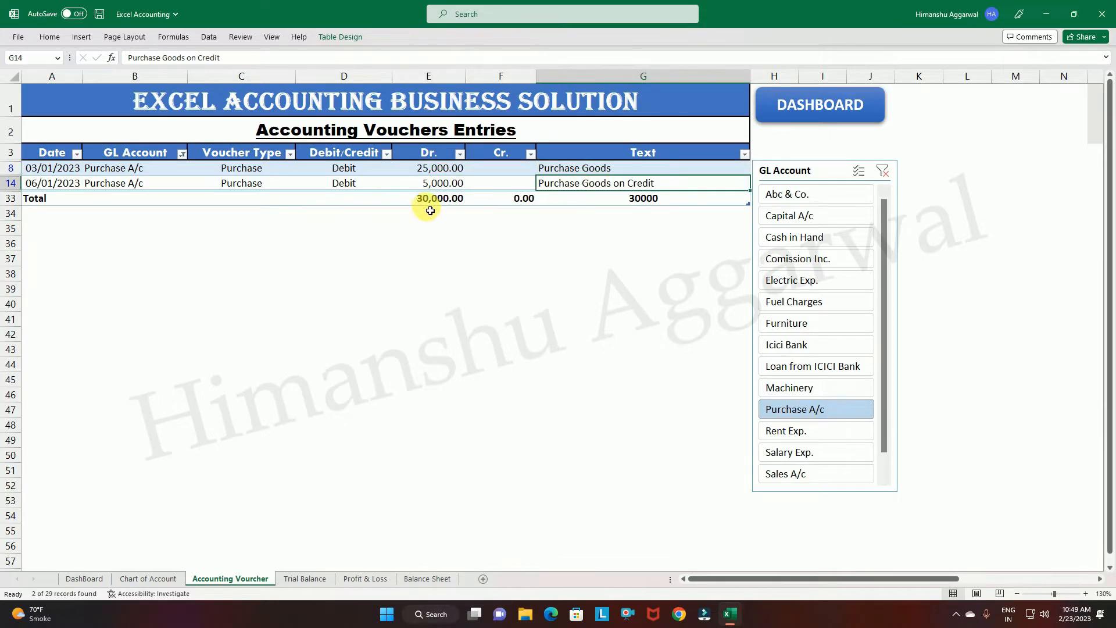
pyautogui.click(430, 198)
pyautogui.click(549, 199)
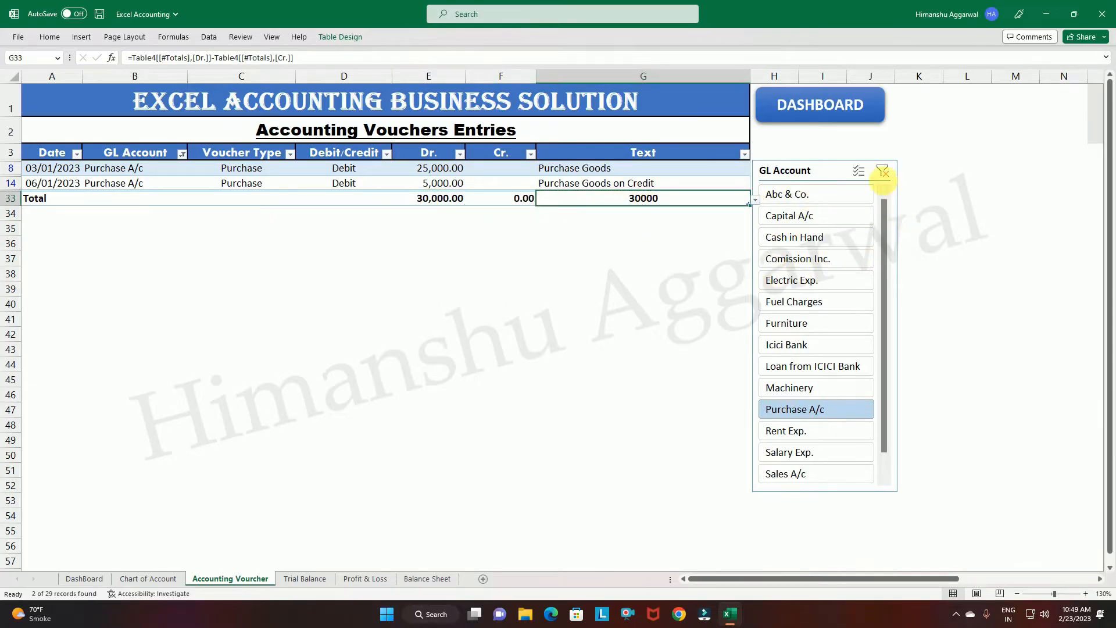
# Replace the Purchase A/c filter with Electric Exp. to view its ledger, and clear the filter to restore all voucher entries.
pyautogui.click(886, 174)
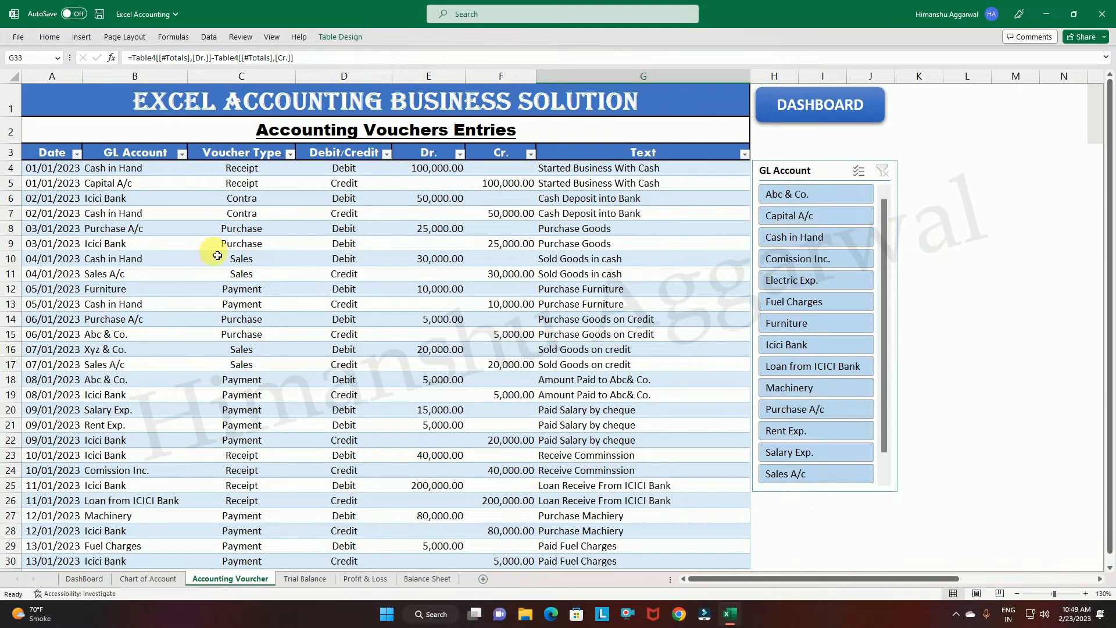
pyautogui.scroll(-1, 217, 256)
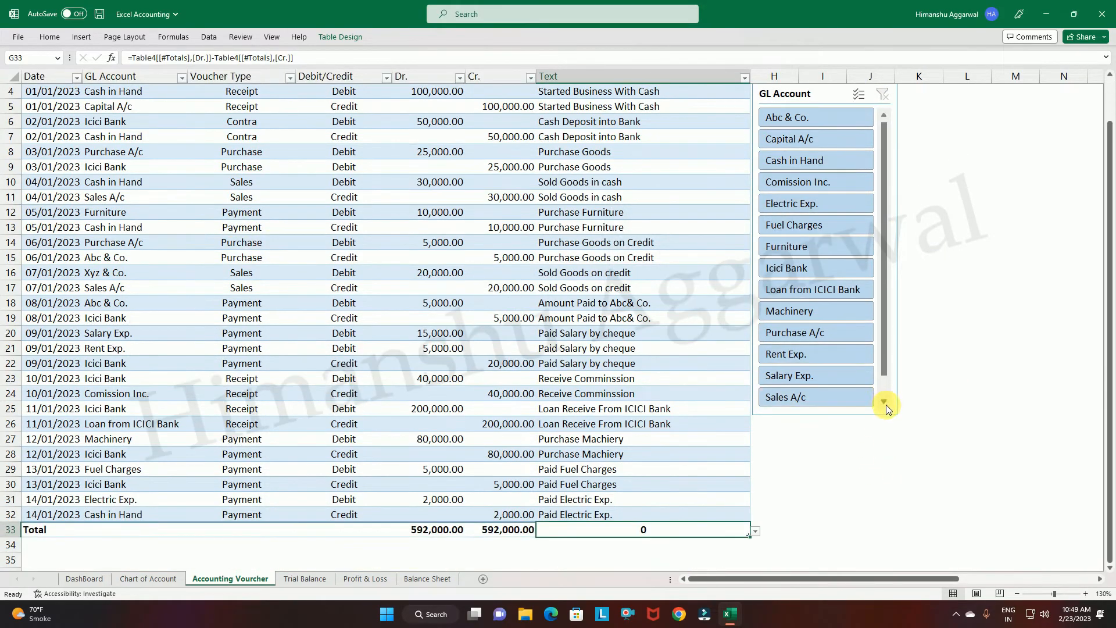
pyautogui.click(837, 414)
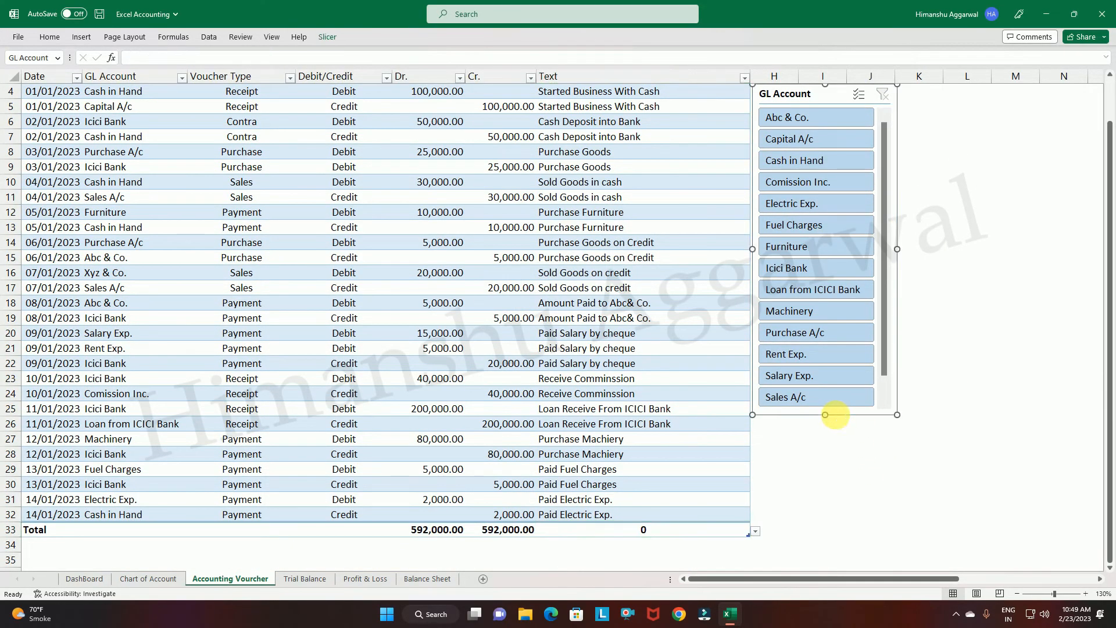
pyautogui.click(803, 204)
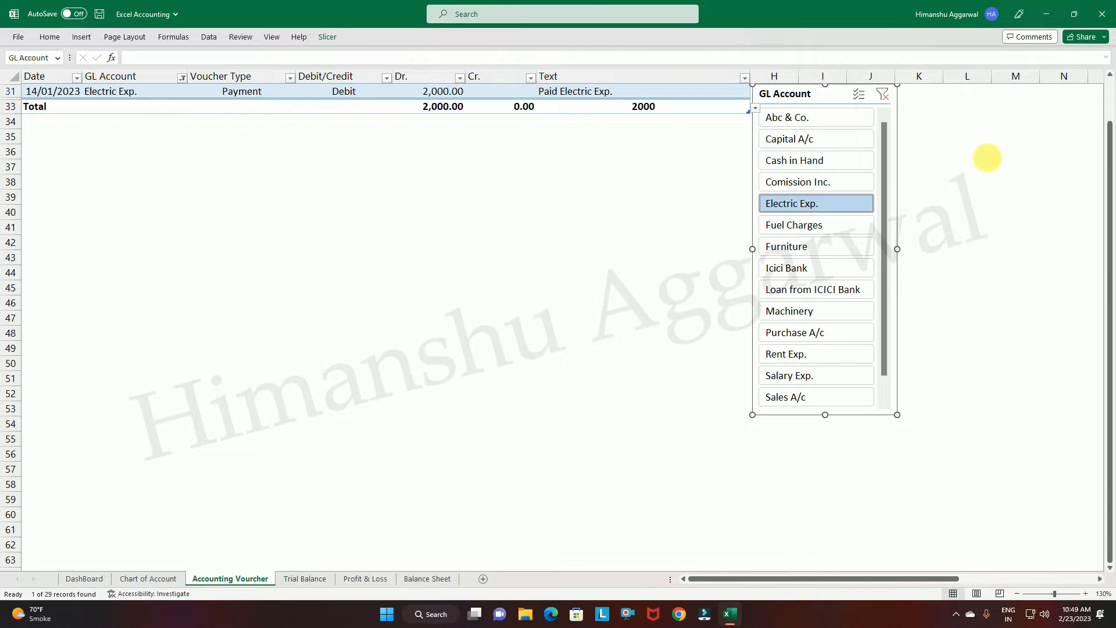
pyautogui.click(883, 94)
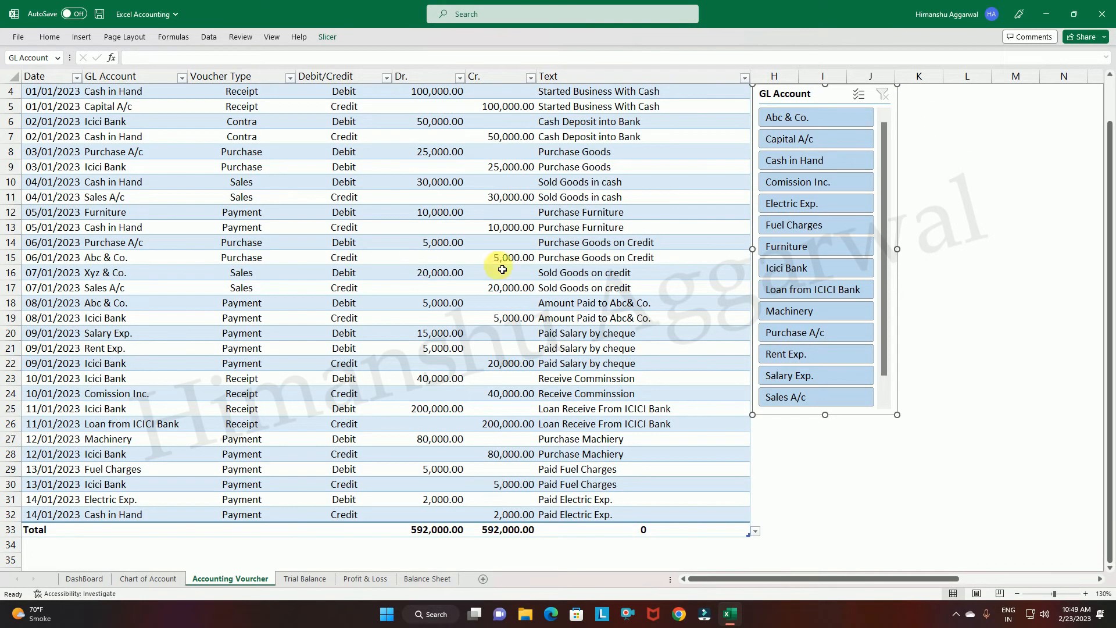
pyautogui.scroll(2, 1108, 293)
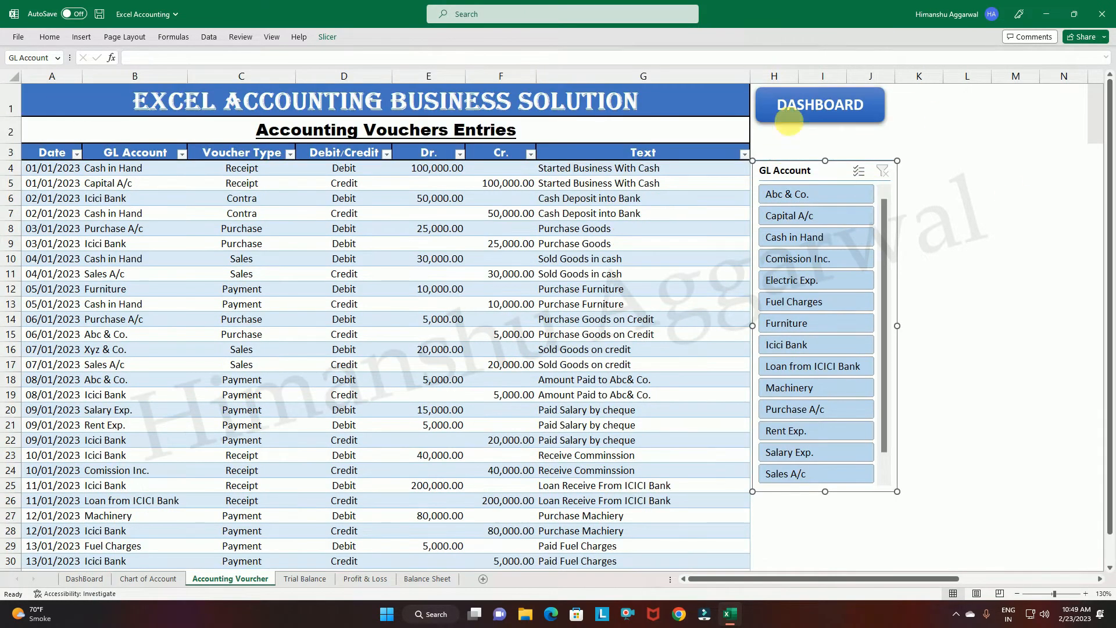
# Open the Trial Balance from the dashboard and look through its accounts down to the total row.
pyautogui.click(822, 107)
pyautogui.click(217, 375)
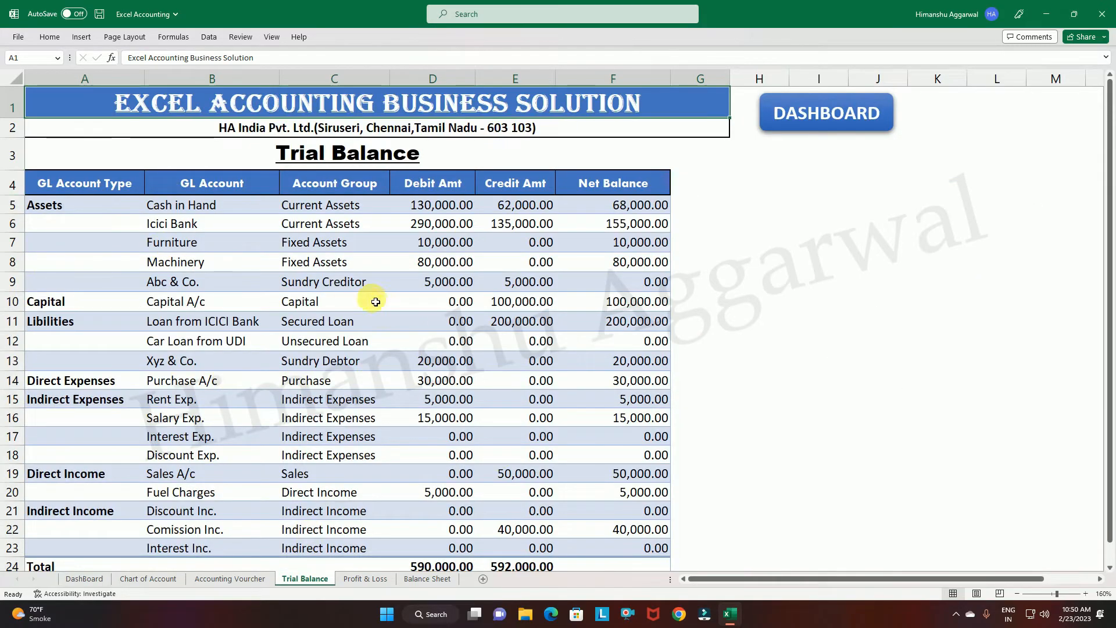
pyautogui.scroll(-1, 348, 308)
pyautogui.scroll(1, 328, 344)
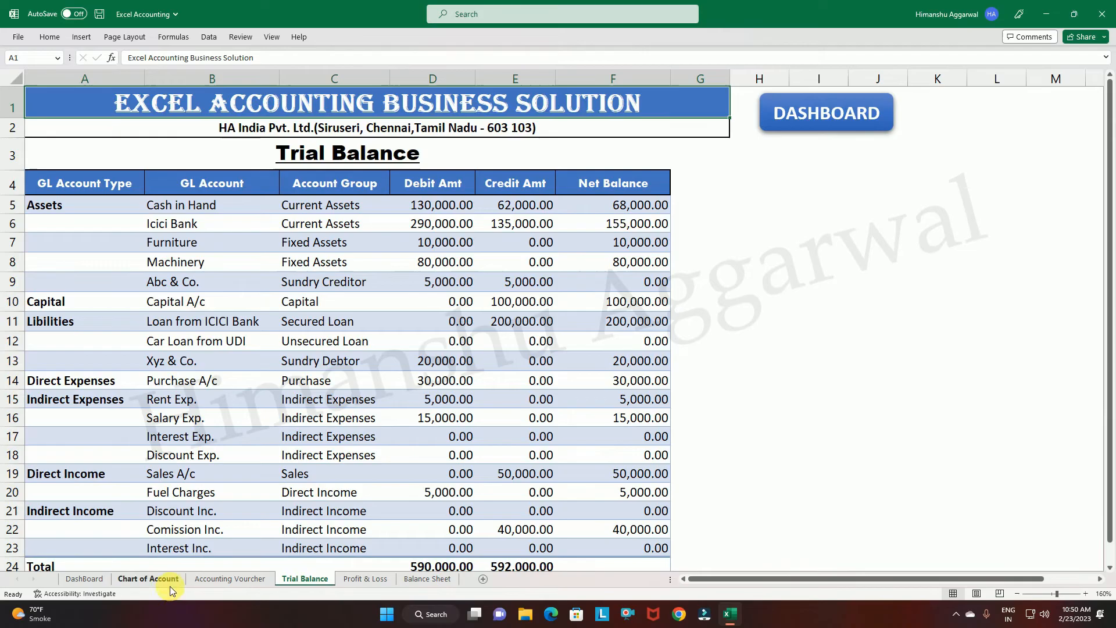
# Check the Electric Exp. account and its account group in the Chart of Accounts.
pyautogui.click(149, 579)
pyautogui.click(175, 467)
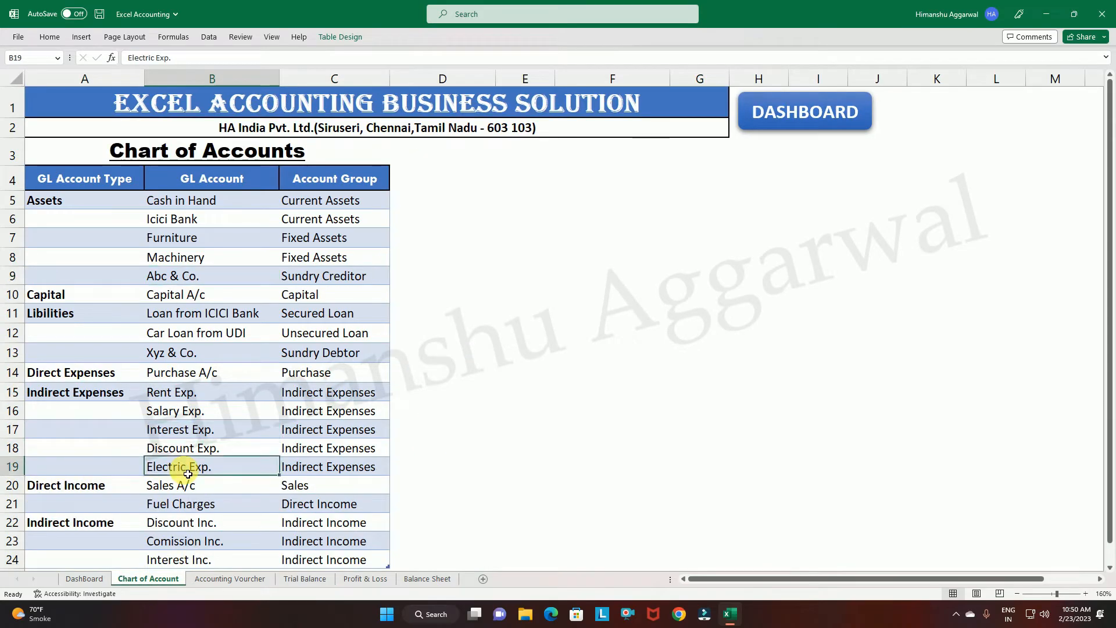
pyautogui.click(331, 468)
# Insert a blank row in the Trial Balance directly above Direct Income, below Discount Exp.
pyautogui.click(315, 578)
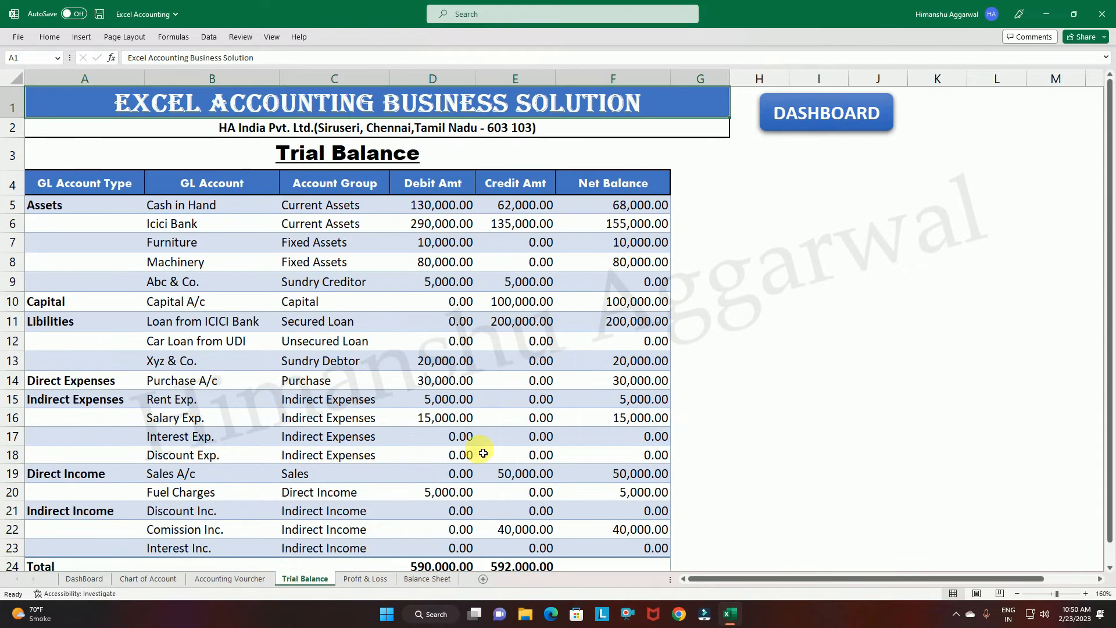
pyautogui.click(8, 473)
pyautogui.hotkey('ctrl', '+')
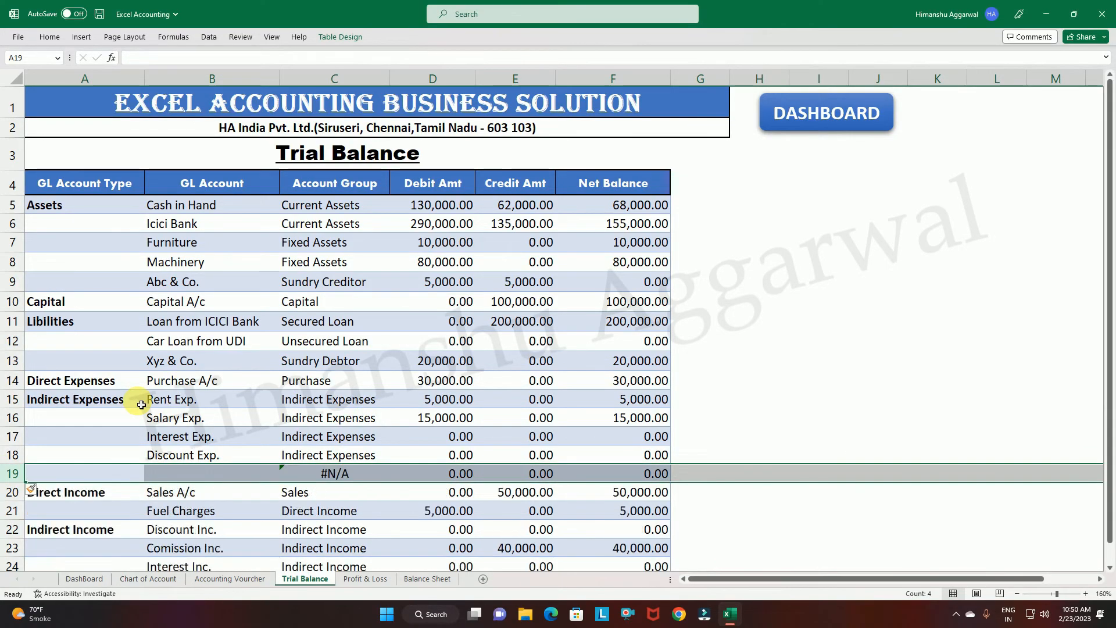
pyautogui.click(216, 472)
pyautogui.write('Electric')
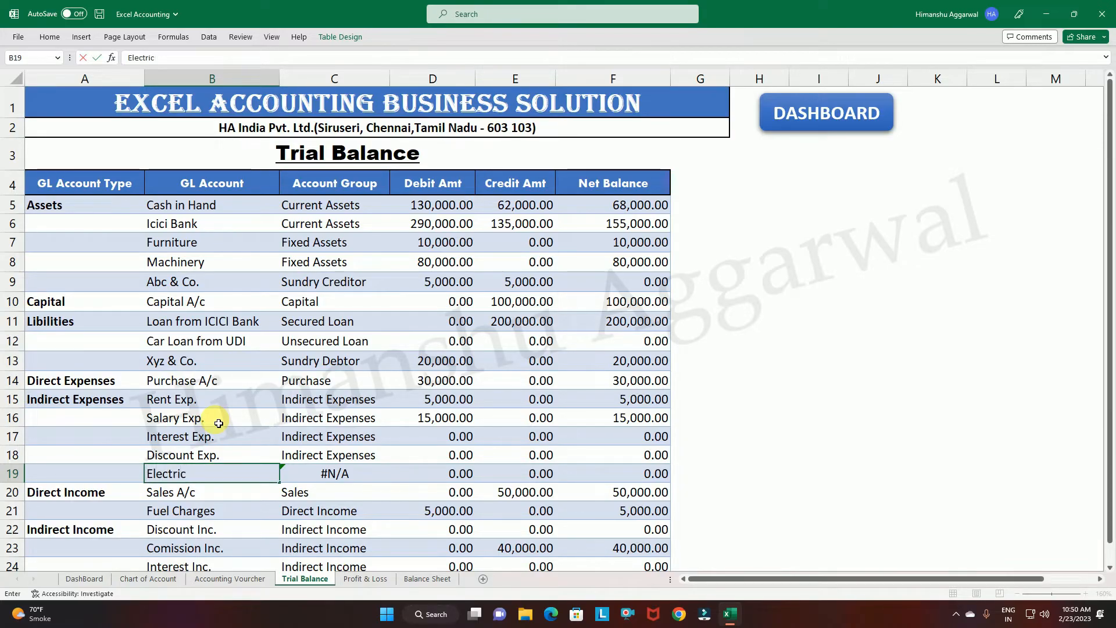
pyautogui.press('Escape')
# Copy the Electric Exp. account name from the Chart of Accounts into the GL Account cell of the new Trial Balance row.
pyautogui.click(148, 578)
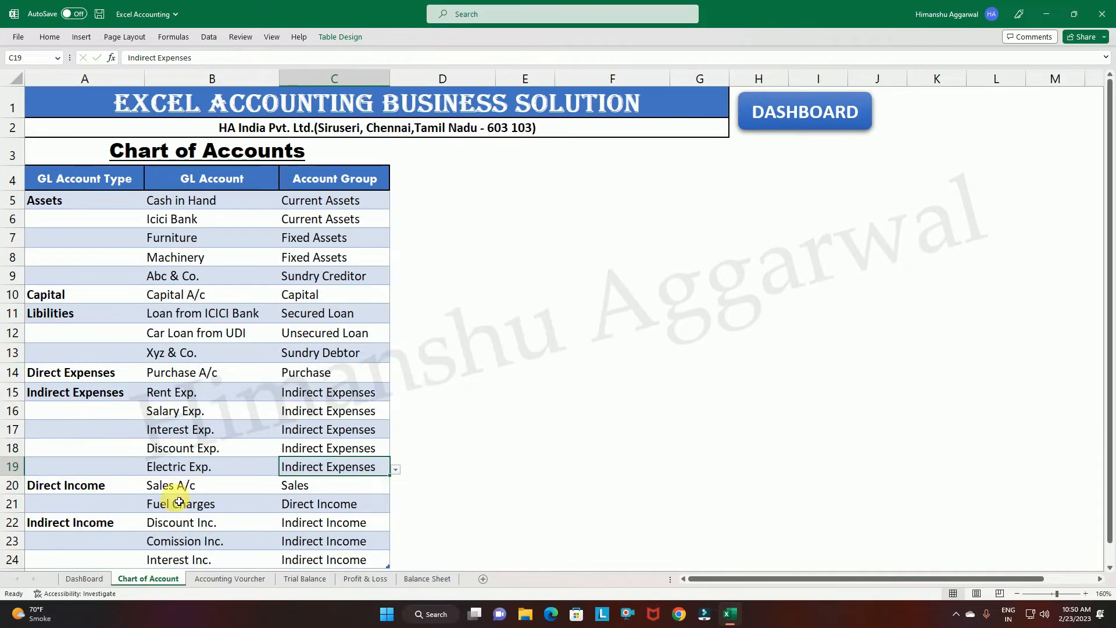
pyautogui.doubleClick(222, 470)
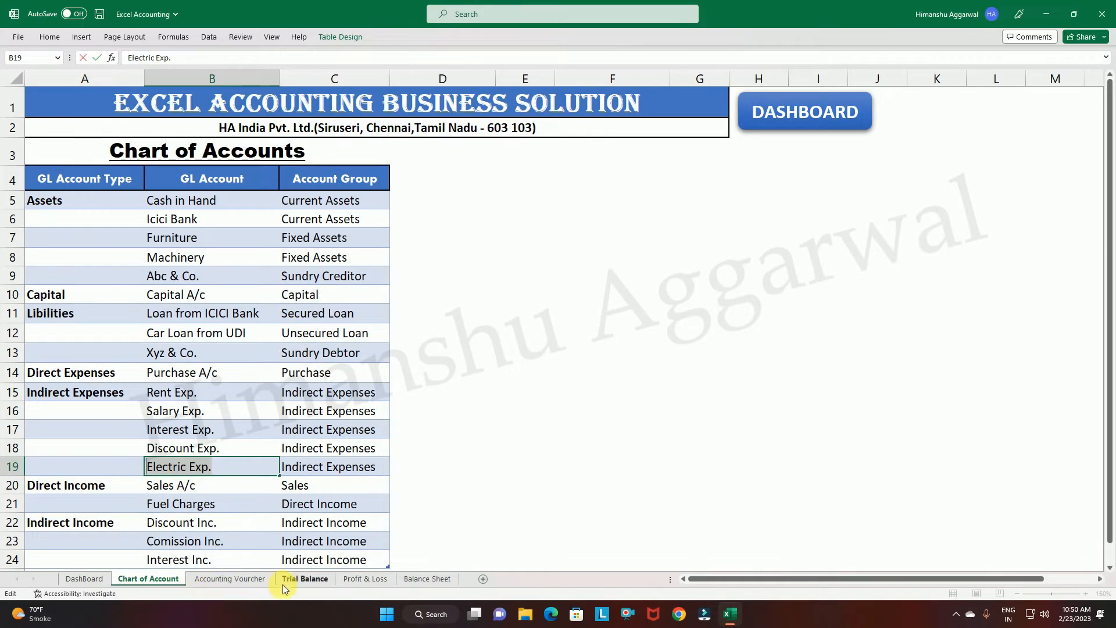
pyautogui.click(301, 580)
pyautogui.doubleClick(208, 478)
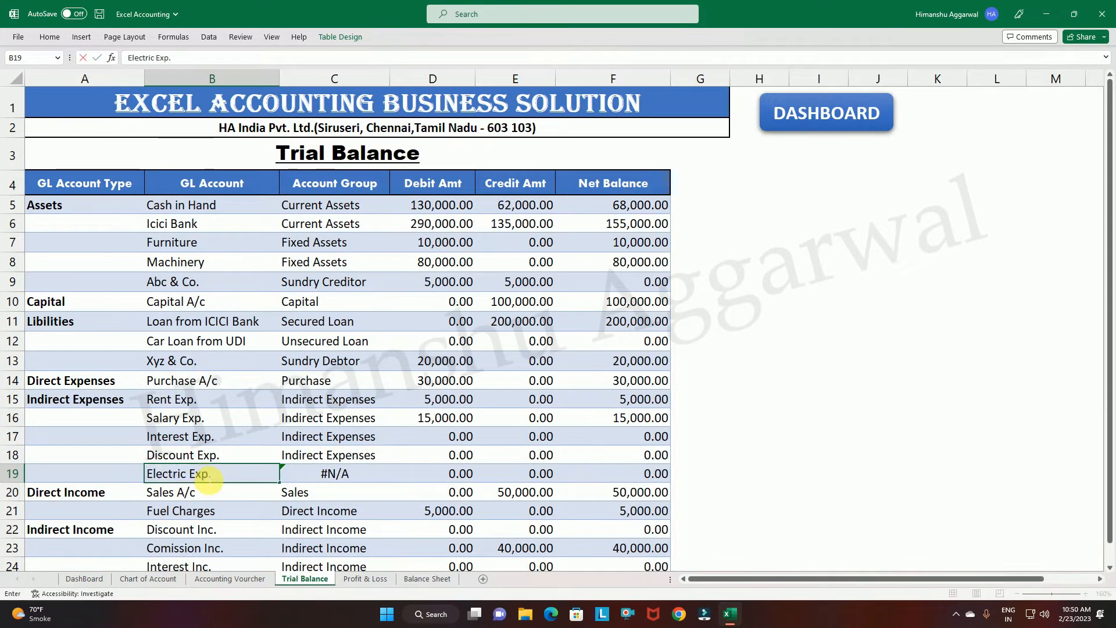
pyautogui.press('Return')
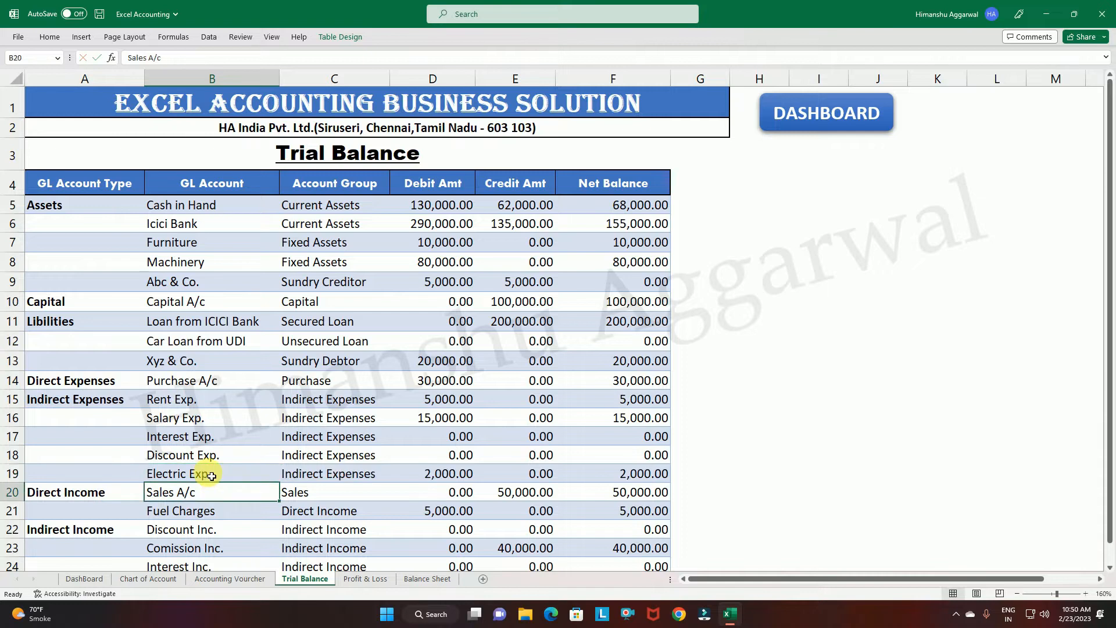
# Check the debit, credit and net balance amounts of Electric Exp. and compare the Trial Balance debit and credit totals.
pyautogui.click(462, 471)
pyautogui.click(541, 473)
pyautogui.click(640, 473)
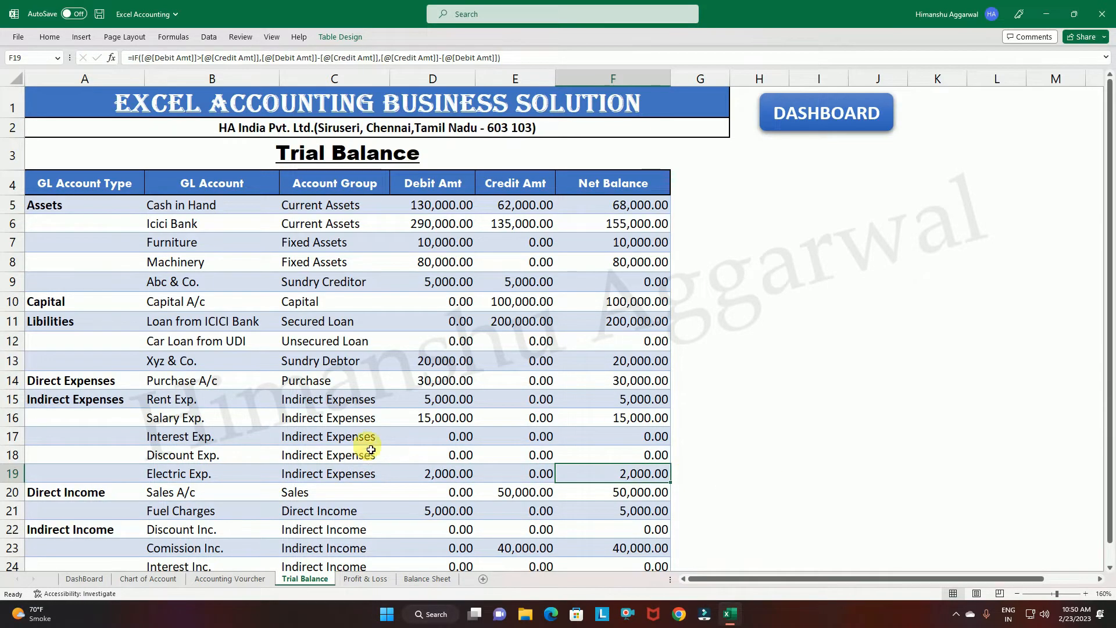
pyautogui.scroll(-3, 461, 473)
pyautogui.click(468, 379)
pyautogui.click(489, 384)
pyautogui.scroll(3, 538, 463)
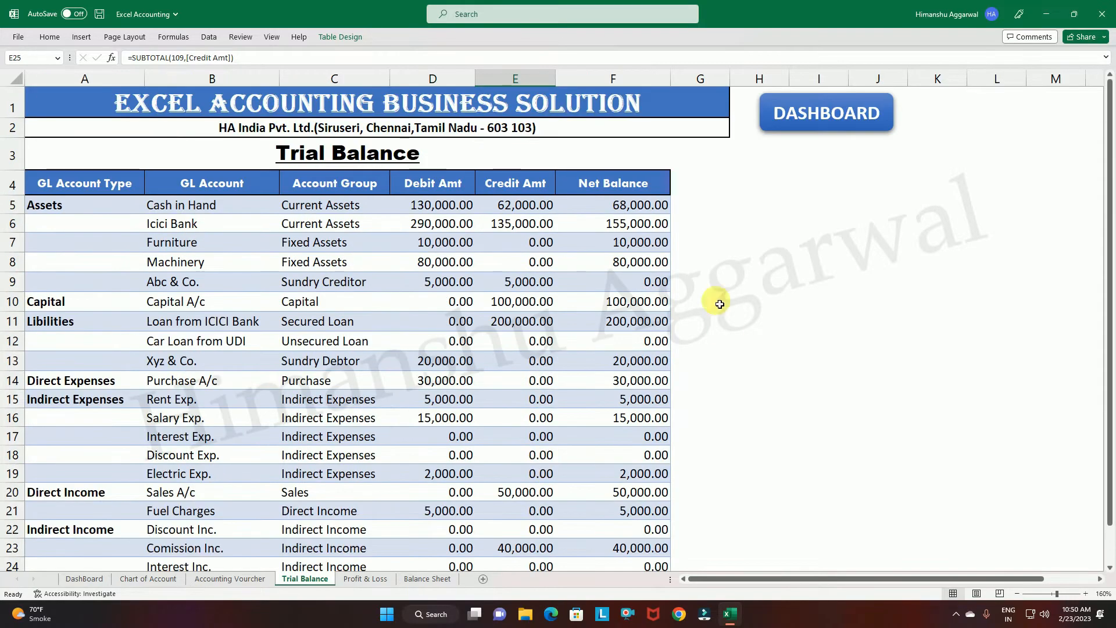
# Inspect the Cash in Hand net balance and look over the rest of the Trial Balance.
pyautogui.click(637, 211)
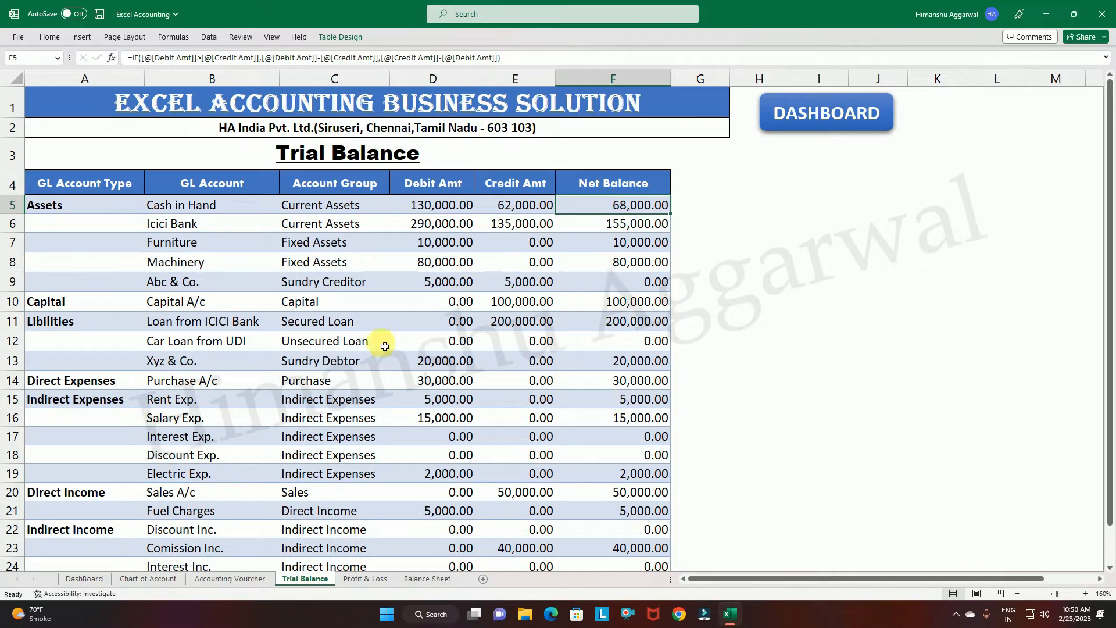
pyautogui.scroll(-1, 250, 278)
pyautogui.scroll(1, 386, 431)
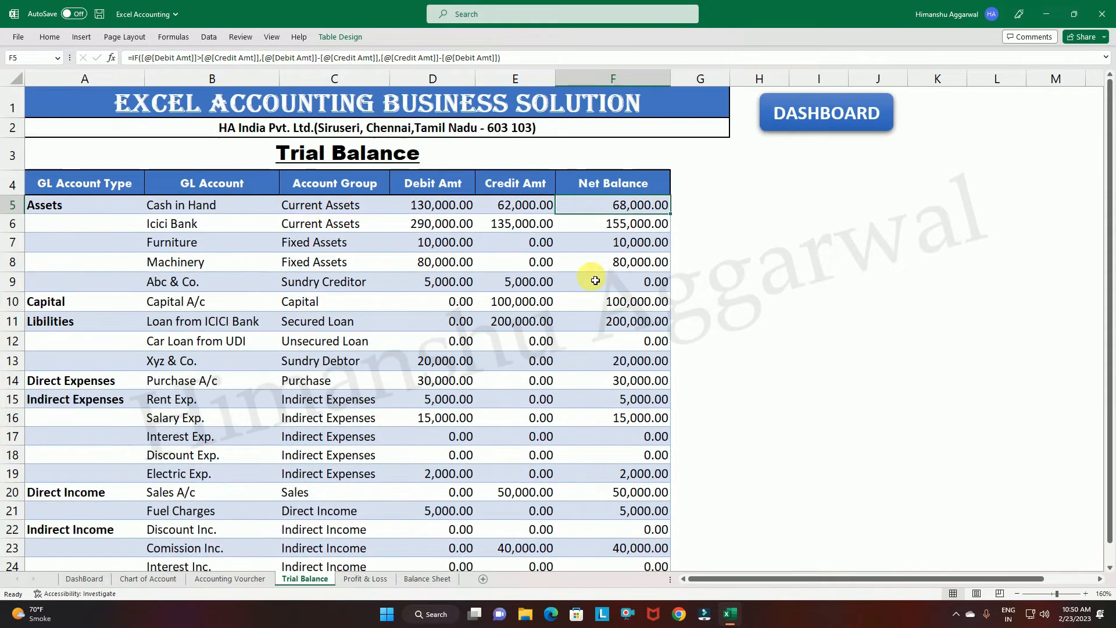
# Return to the dashboard and open the Profit/Loss Account.
pyautogui.click(839, 112)
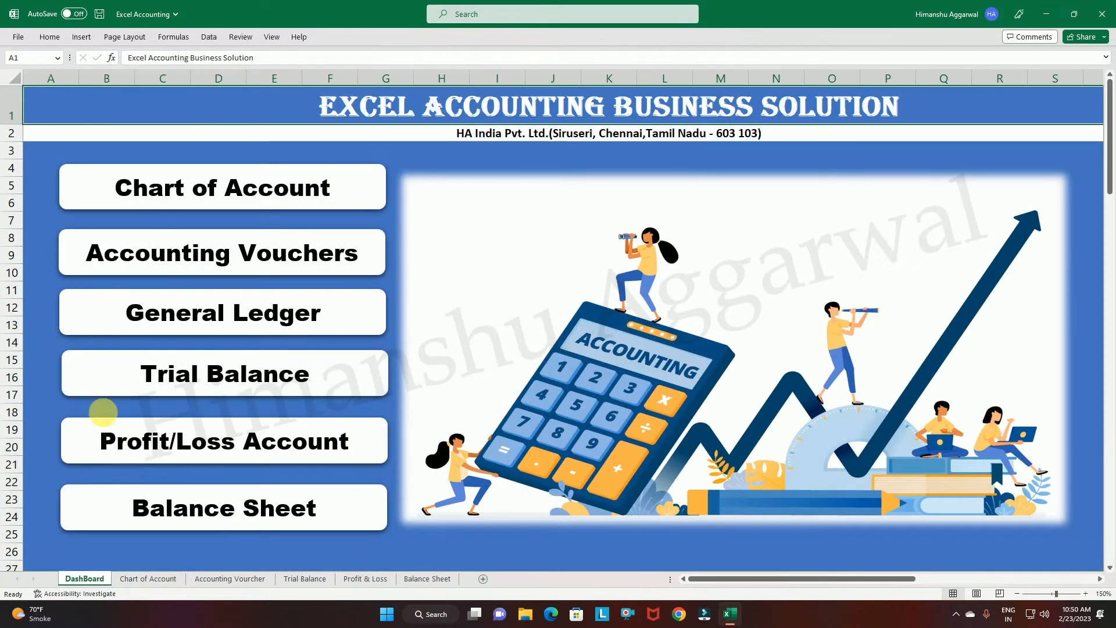
pyautogui.click(244, 449)
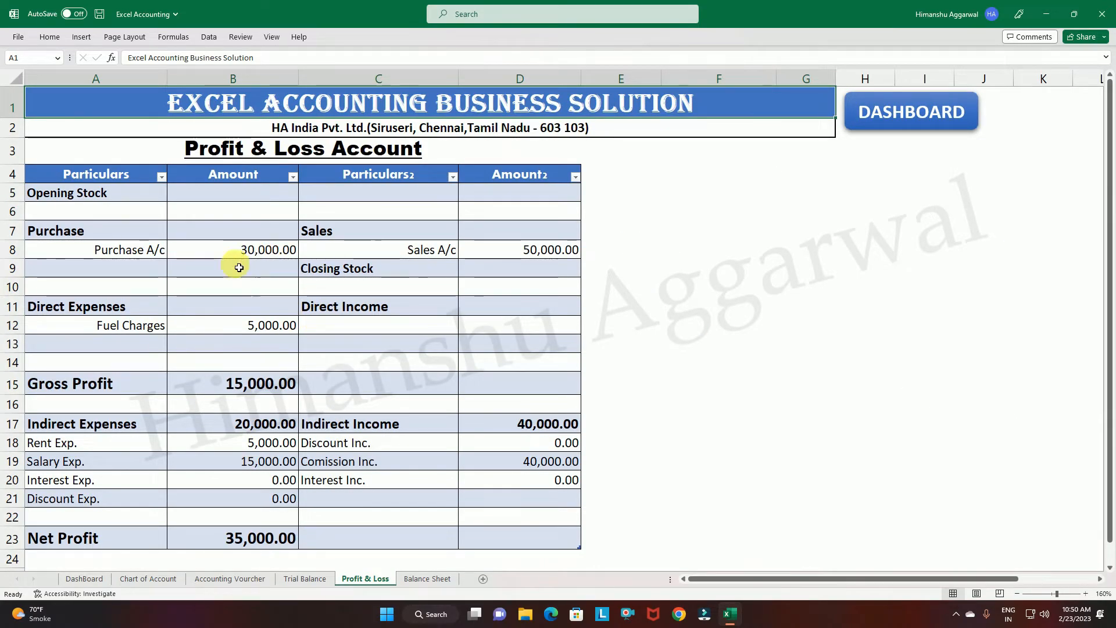
# Add Electric Exp. as an Indirect Expenses item in the empty row below Discount Exp. and check its amount.
pyautogui.click(84, 519)
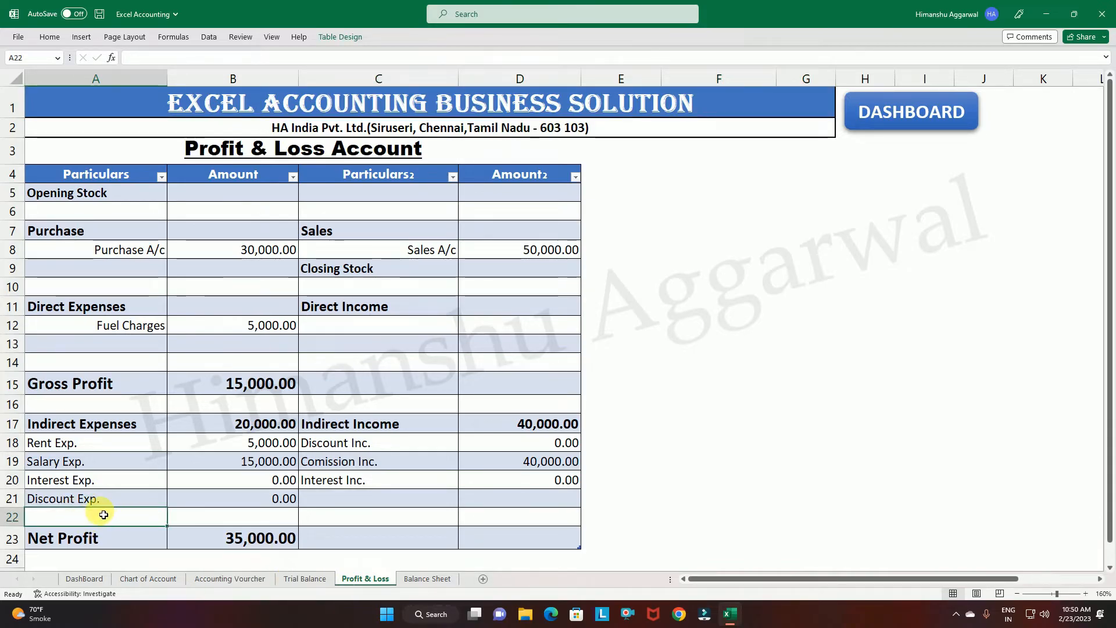
pyautogui.write('Electric Exp.')
pyautogui.click(279, 517)
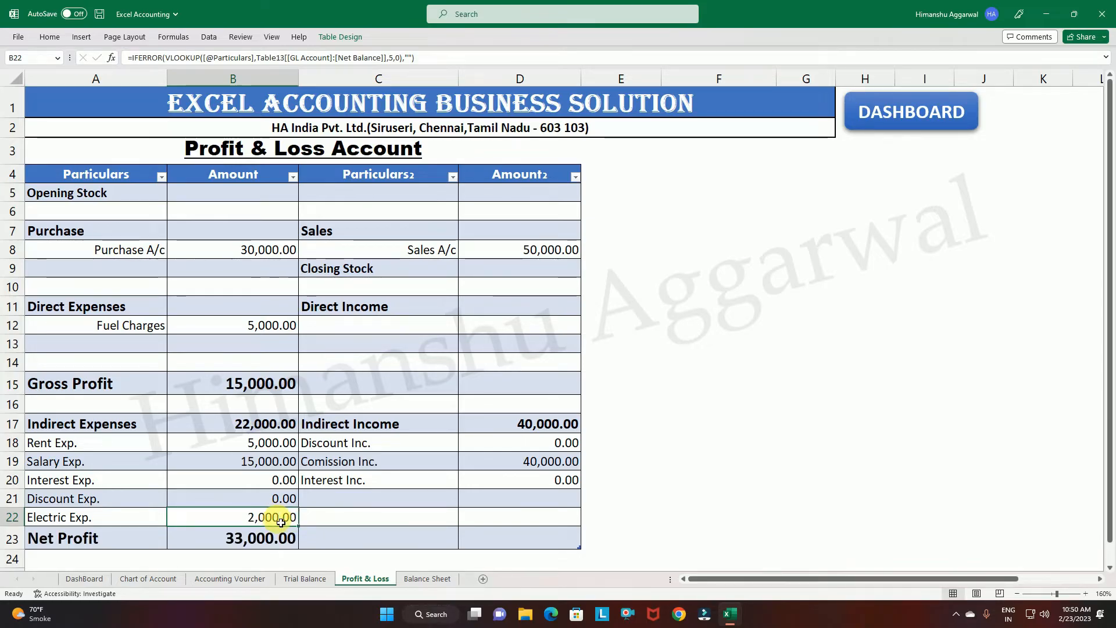
# Review the indirect expenses total, net profit, purchase, fuel charges and gross profit figures in the Profit & Loss Account.
pyautogui.click(277, 428)
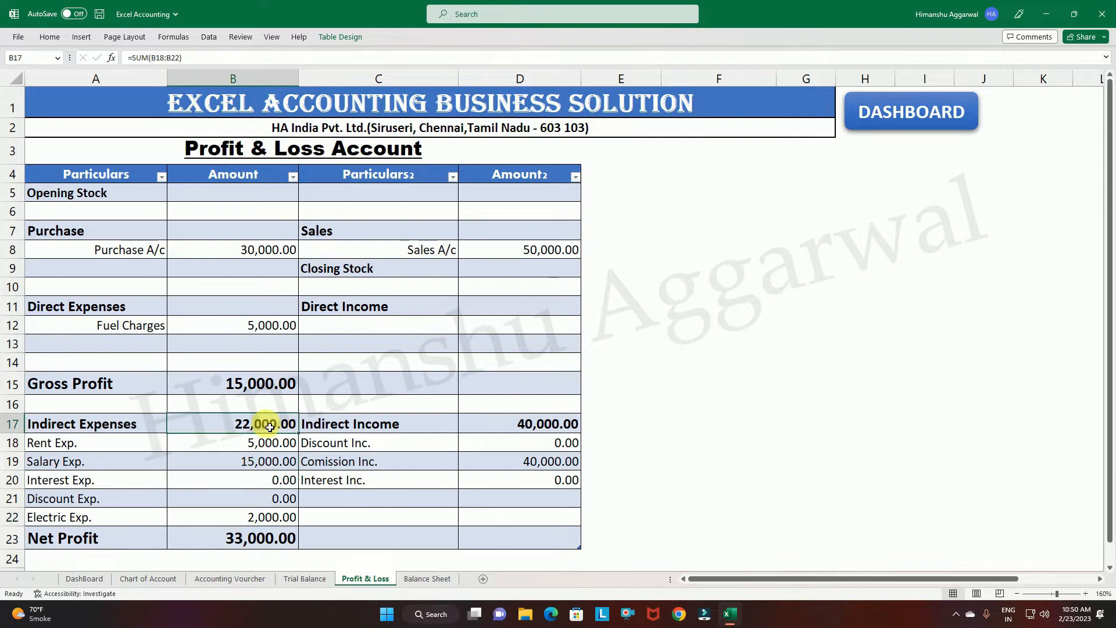
pyautogui.click(279, 538)
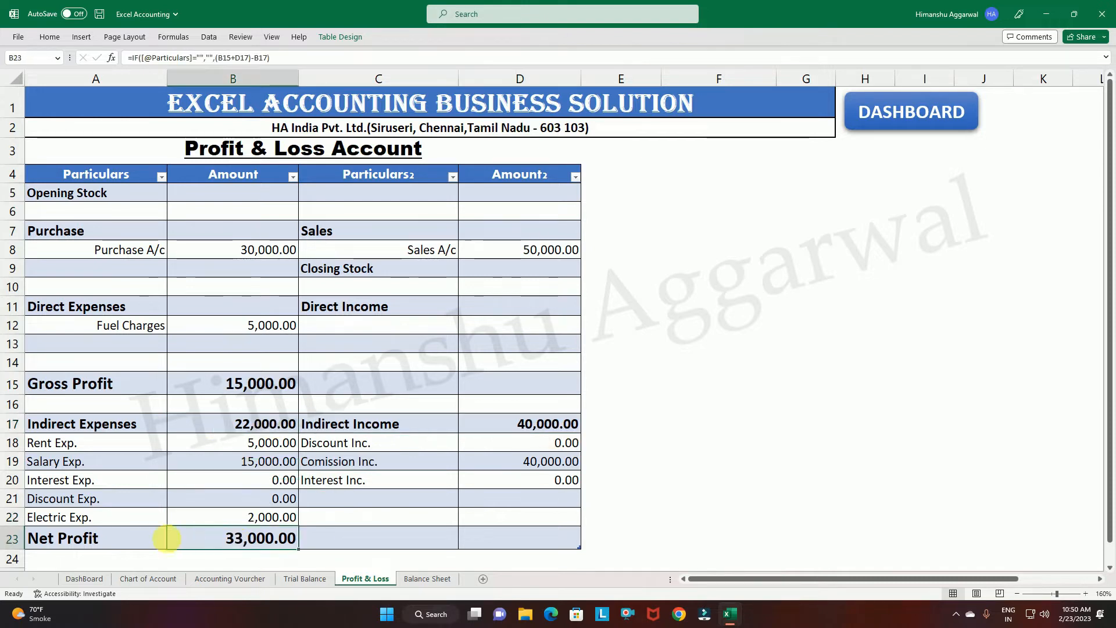
pyautogui.click(99, 258)
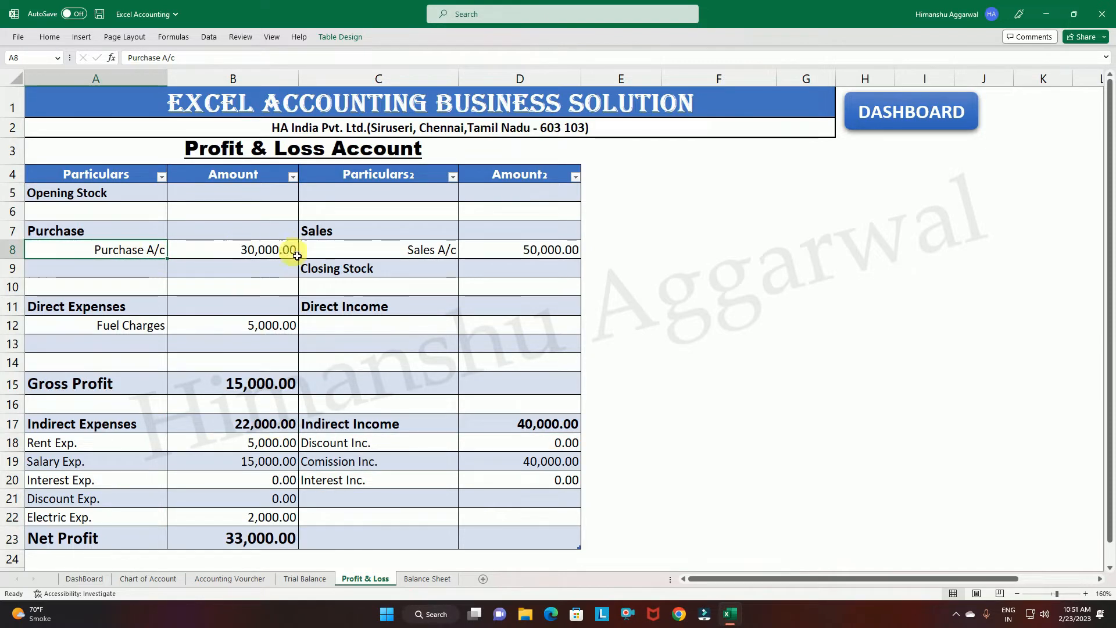
pyautogui.click(90, 308)
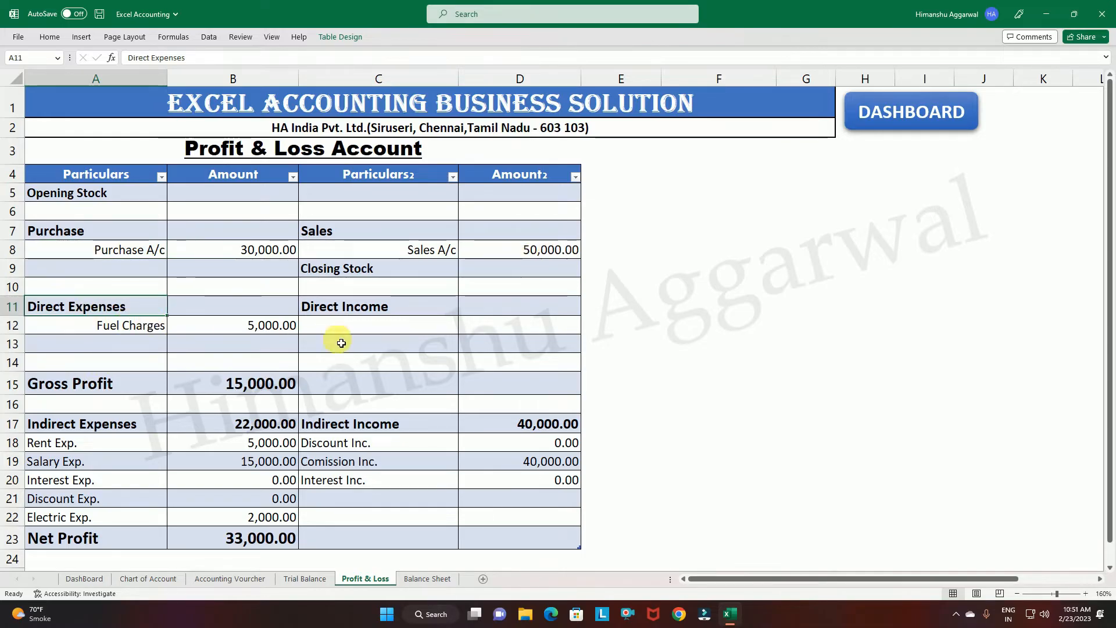
pyautogui.click(281, 325)
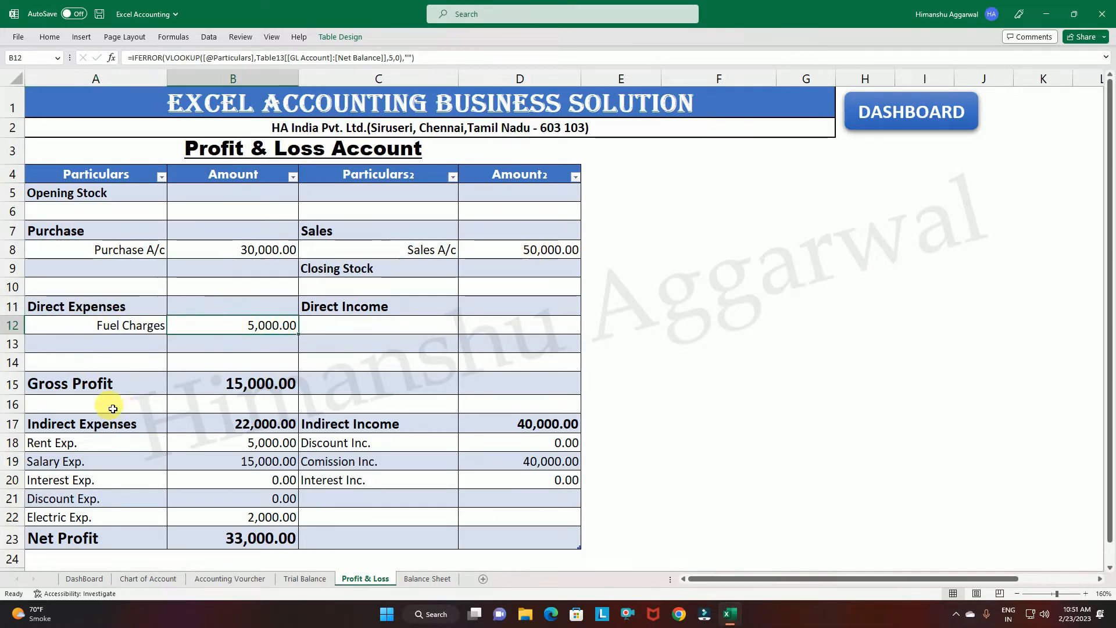
pyautogui.click(116, 385)
pyautogui.click(243, 384)
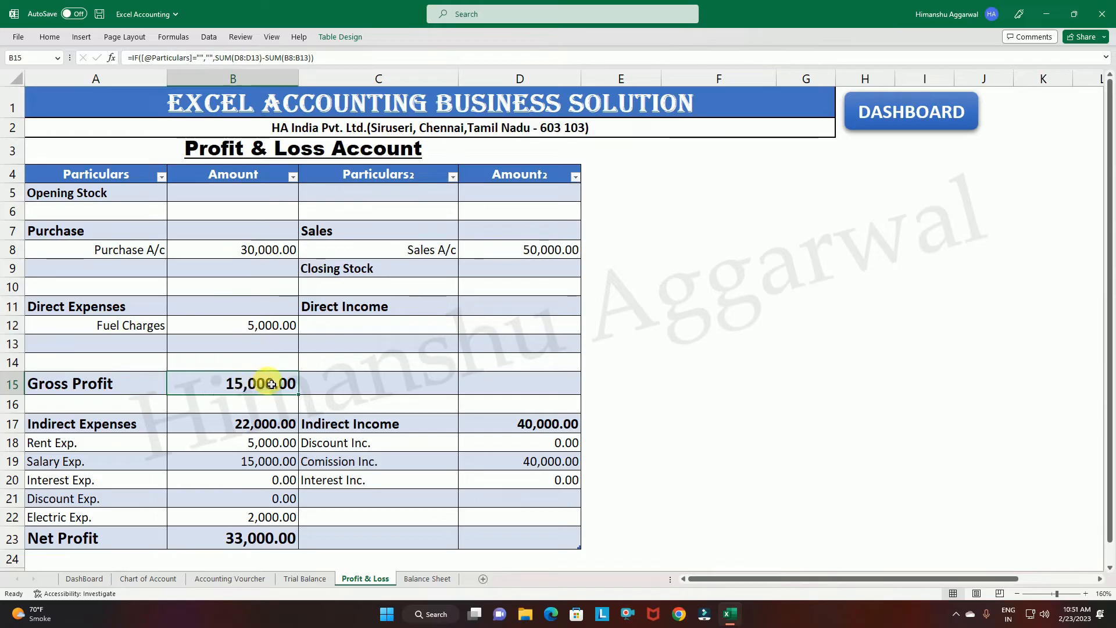
pyautogui.click(407, 385)
pyautogui.click(523, 385)
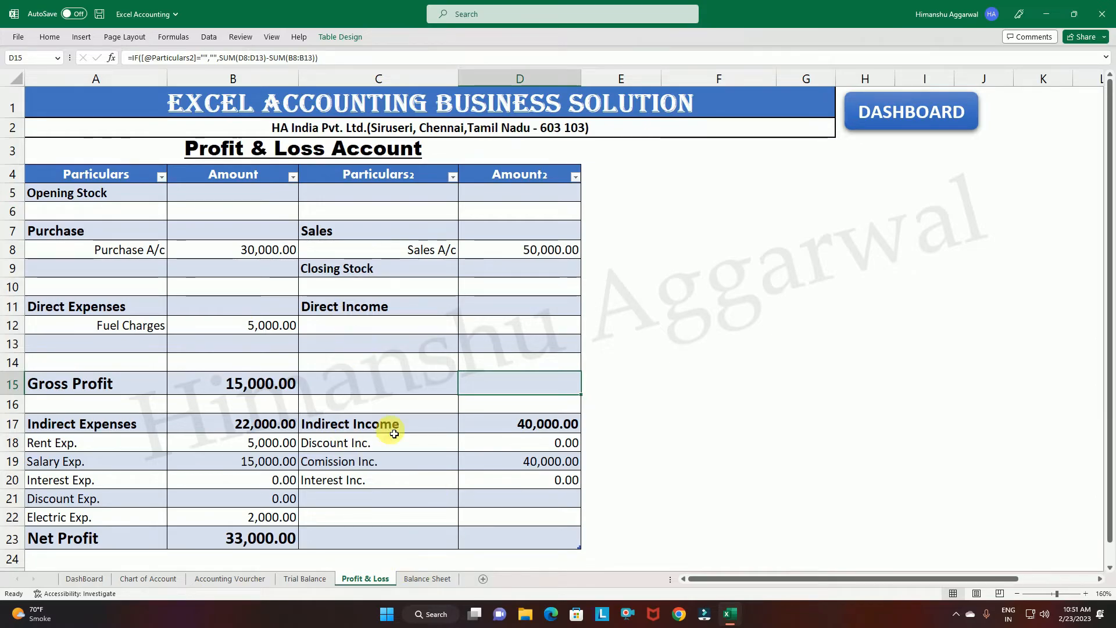
# Open the Balance Sheet from the dashboard and inspect the Capital A/c, Net Profit and total capital amounts.
pyautogui.click(898, 119)
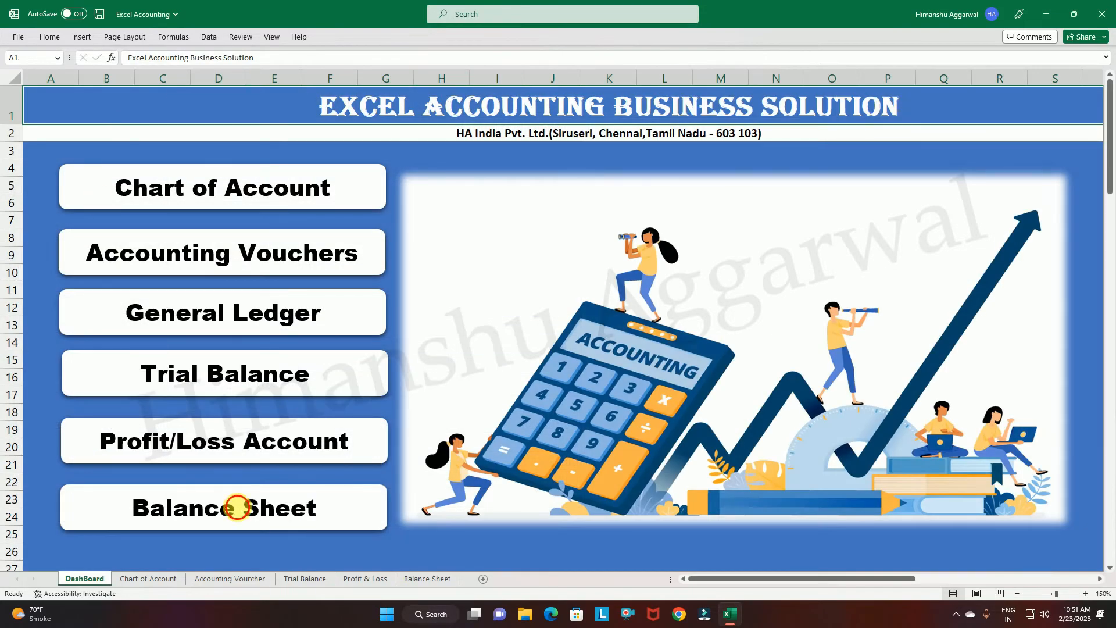
pyautogui.click(237, 506)
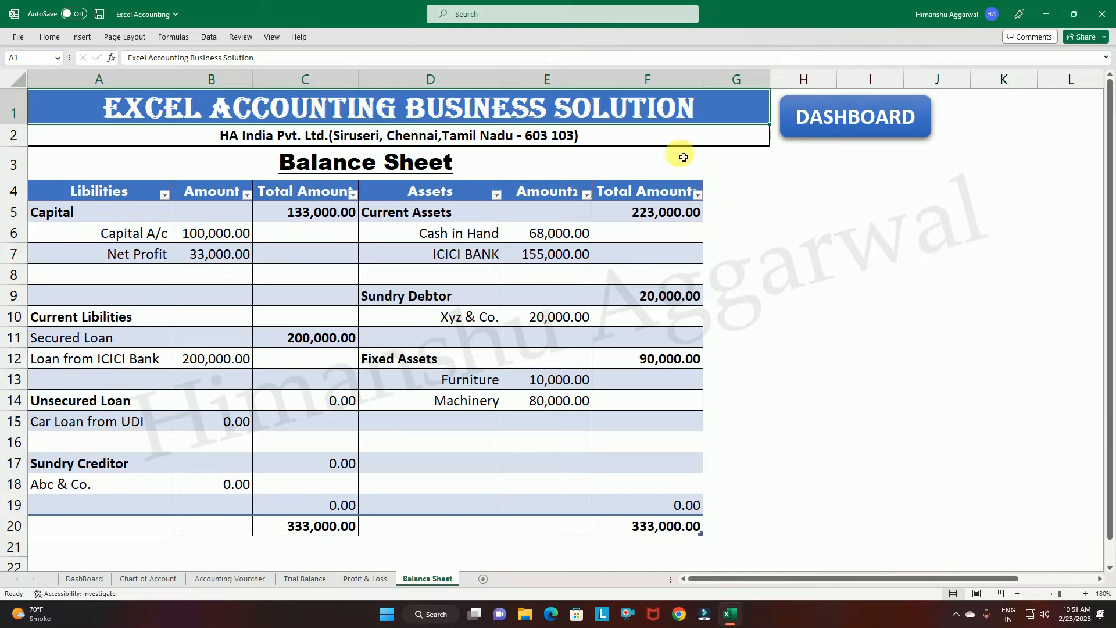
pyautogui.click(144, 234)
pyautogui.click(213, 232)
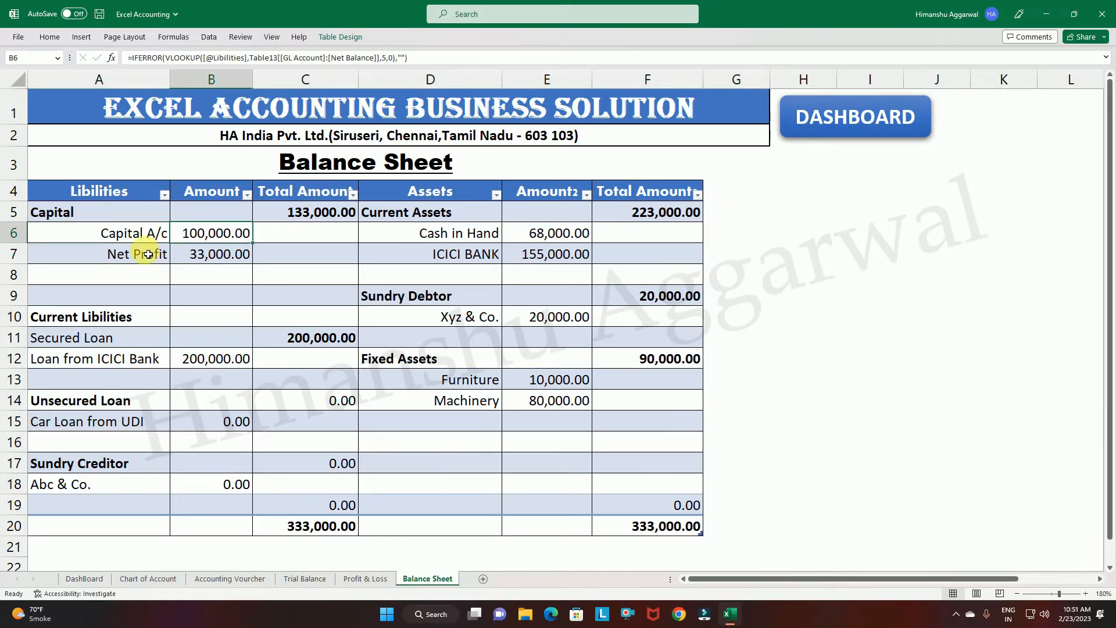
pyautogui.click(155, 253)
pyautogui.click(217, 253)
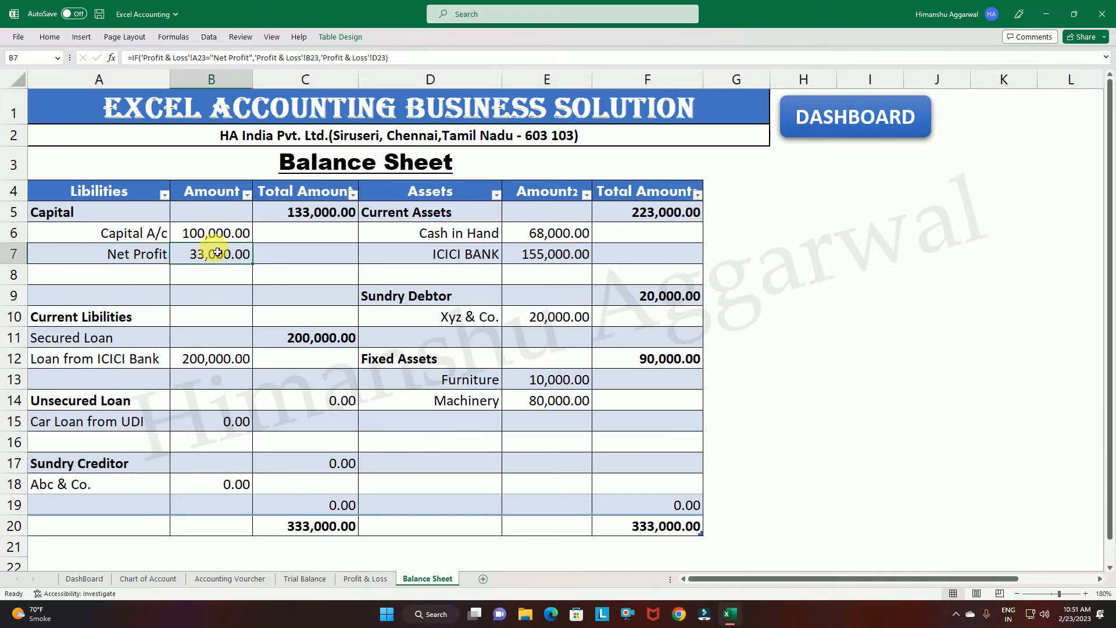
pyautogui.click(343, 222)
# Examine the Balance Sheet's asset amounts and totals for Current Assets, Sundry Debtor and Fixed Assets.
pyautogui.click(429, 215)
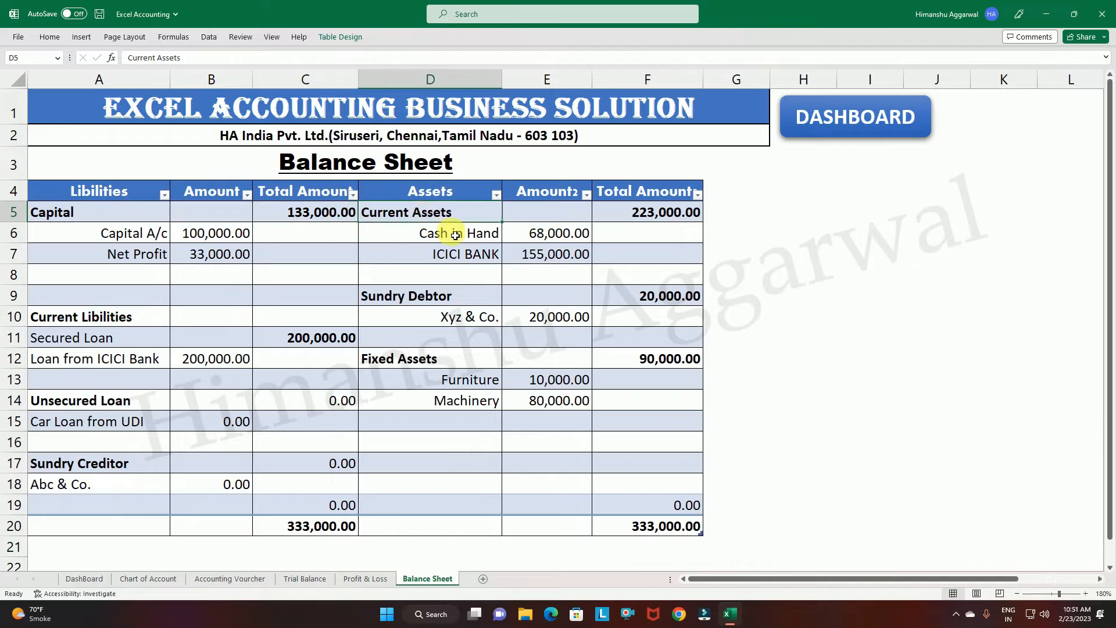
pyautogui.click(542, 232)
pyautogui.click(549, 254)
pyautogui.click(624, 211)
pyautogui.click(425, 303)
pyautogui.click(477, 316)
pyautogui.click(542, 316)
pyautogui.click(668, 294)
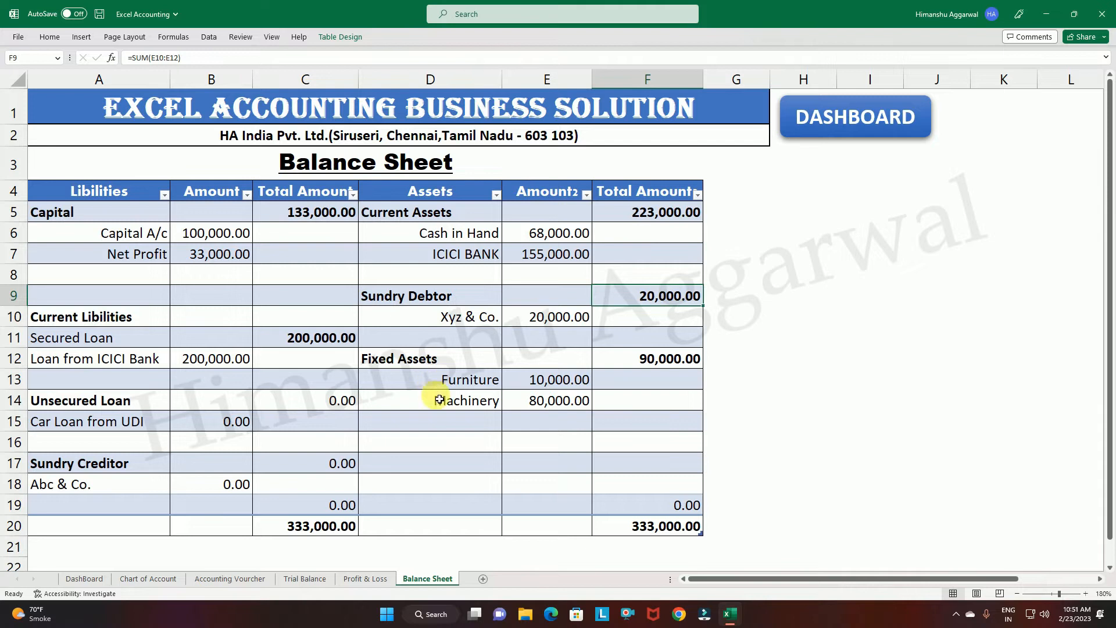
pyautogui.click(675, 360)
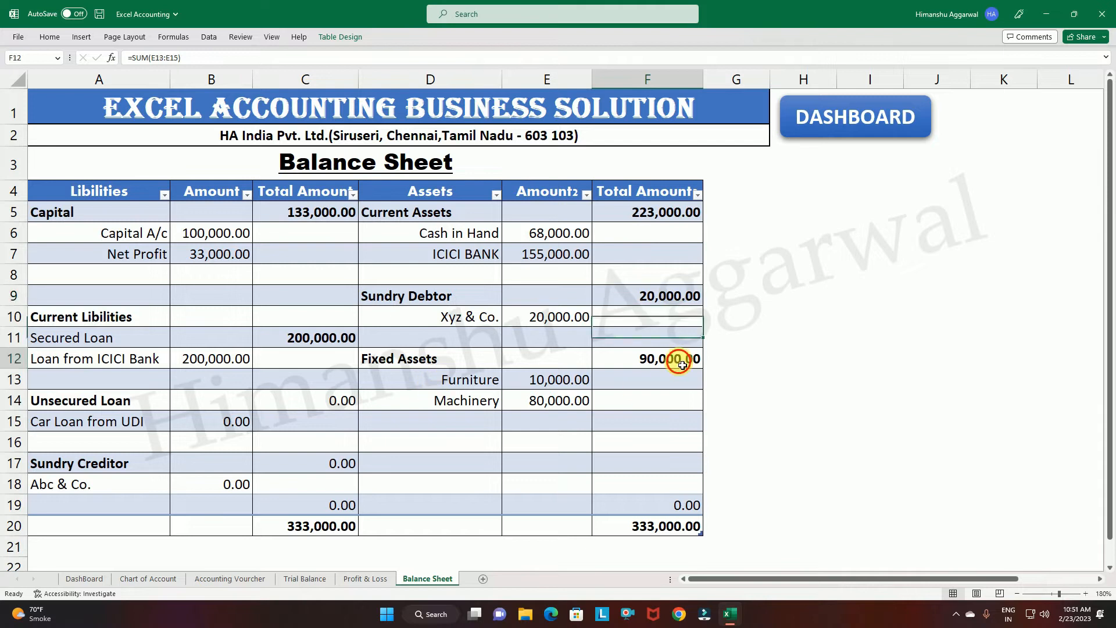
# Look over the Secured Loan, Unsecured Loan, Car Loan from UDI and Sundry Creditor entries among the liabilities.
pyautogui.click(86, 342)
pyautogui.click(308, 336)
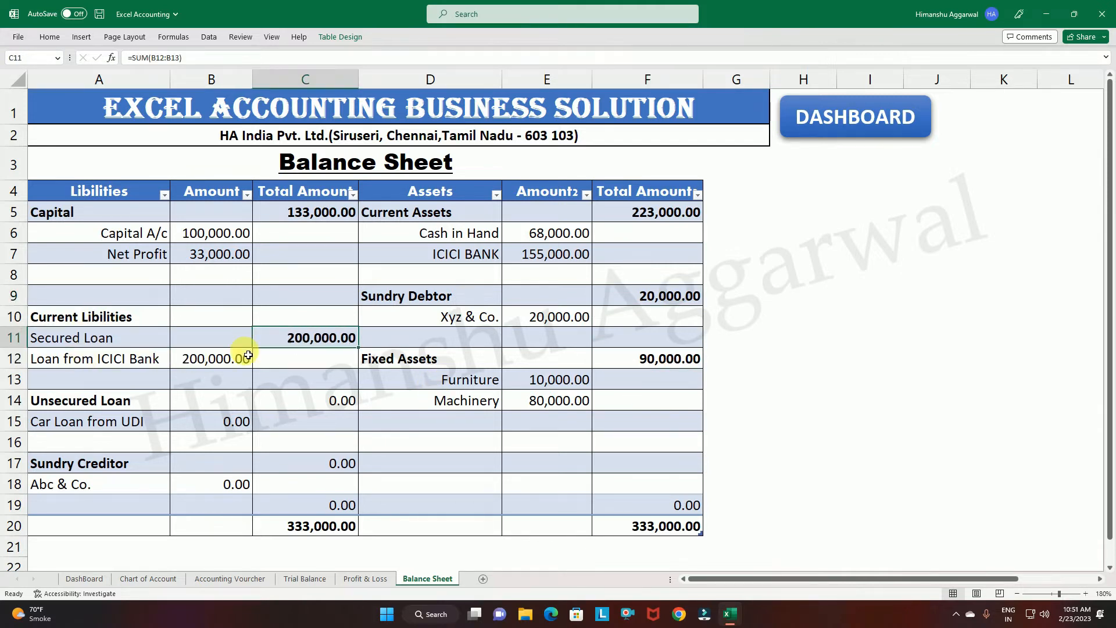
pyautogui.click(111, 400)
pyautogui.click(120, 424)
pyautogui.click(82, 462)
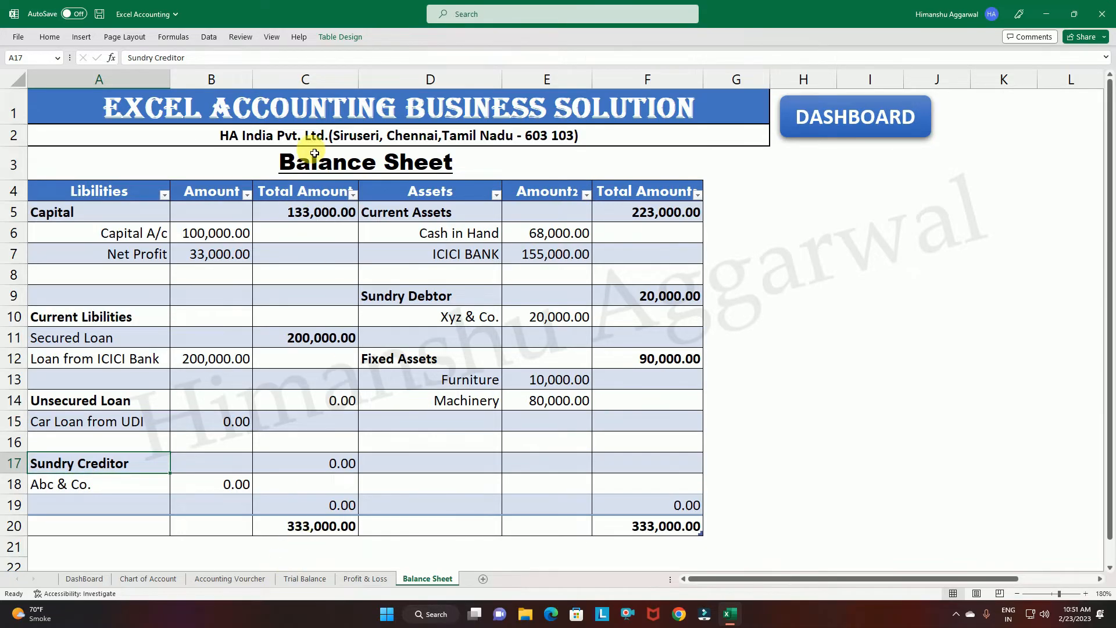
# Compare the Balance Sheet's grand totals for liabilities and assets, and return to the dashboard.
pyautogui.click(309, 527)
pyautogui.click(651, 529)
pyautogui.click(772, 484)
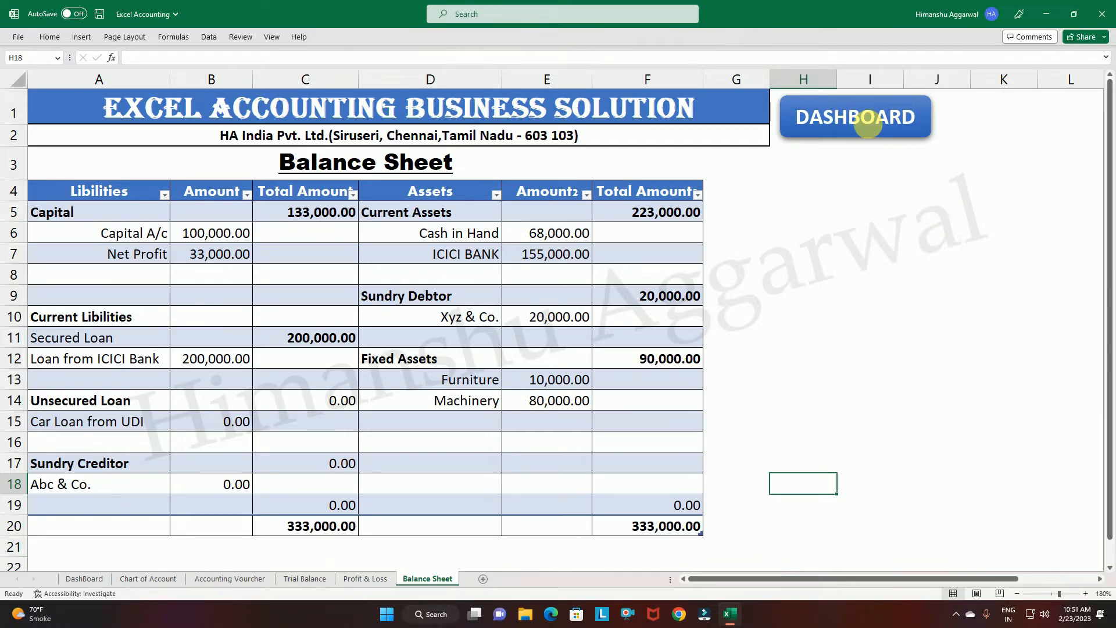
pyautogui.click(873, 129)
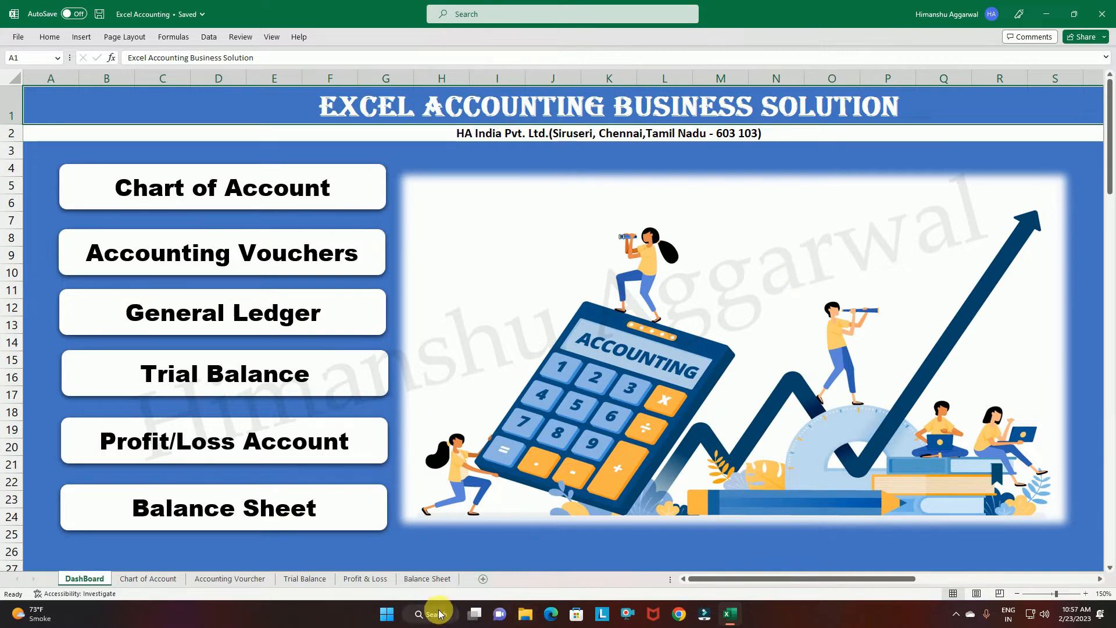
# Launch a new Excel window from the Windows search and create a blank workbook.
pyautogui.click(434, 614)
pyautogui.write('excel')
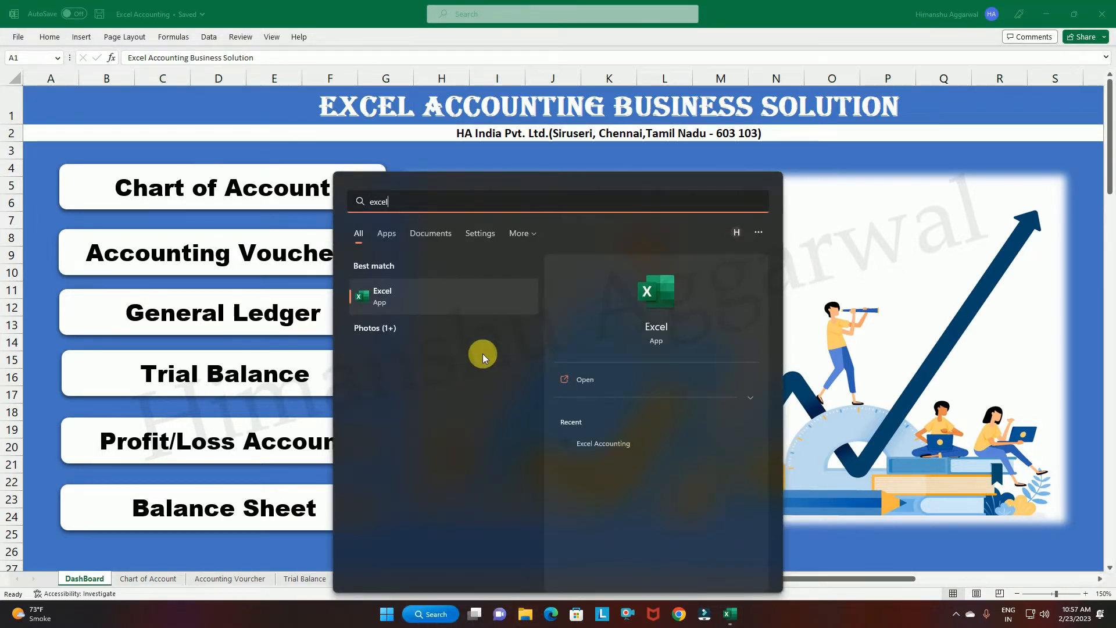
pyautogui.click(576, 380)
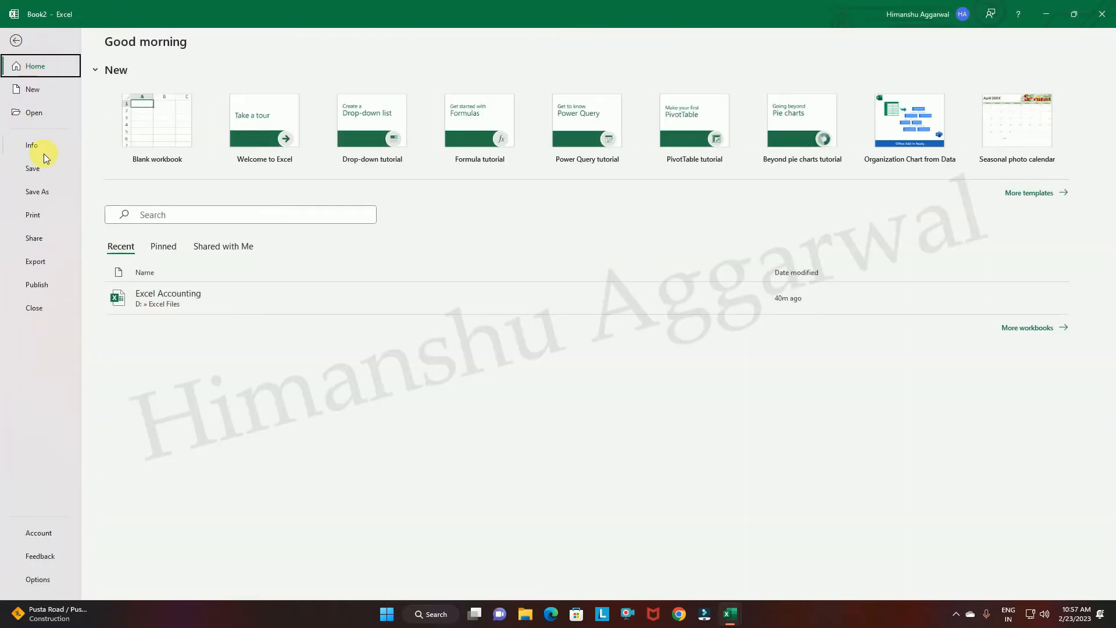
# Save the new workbook as Excel Accounting Business Solution in the Excel Files folder on drive D.
pyautogui.click(46, 191)
pyautogui.click(133, 238)
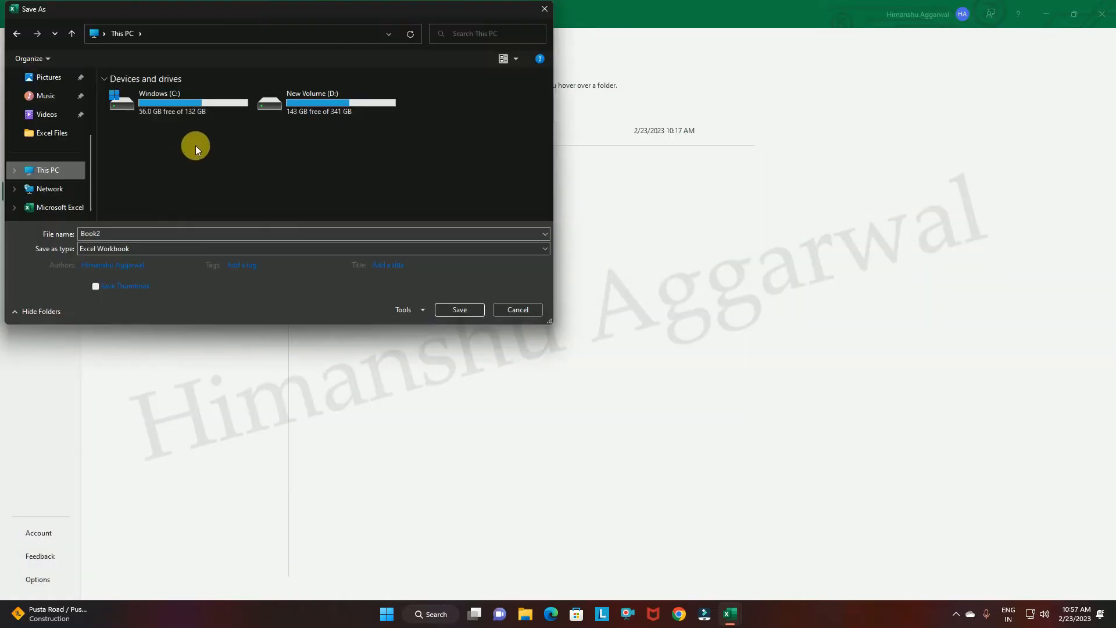
pyautogui.doubleClick(375, 104)
pyautogui.doubleClick(133, 113)
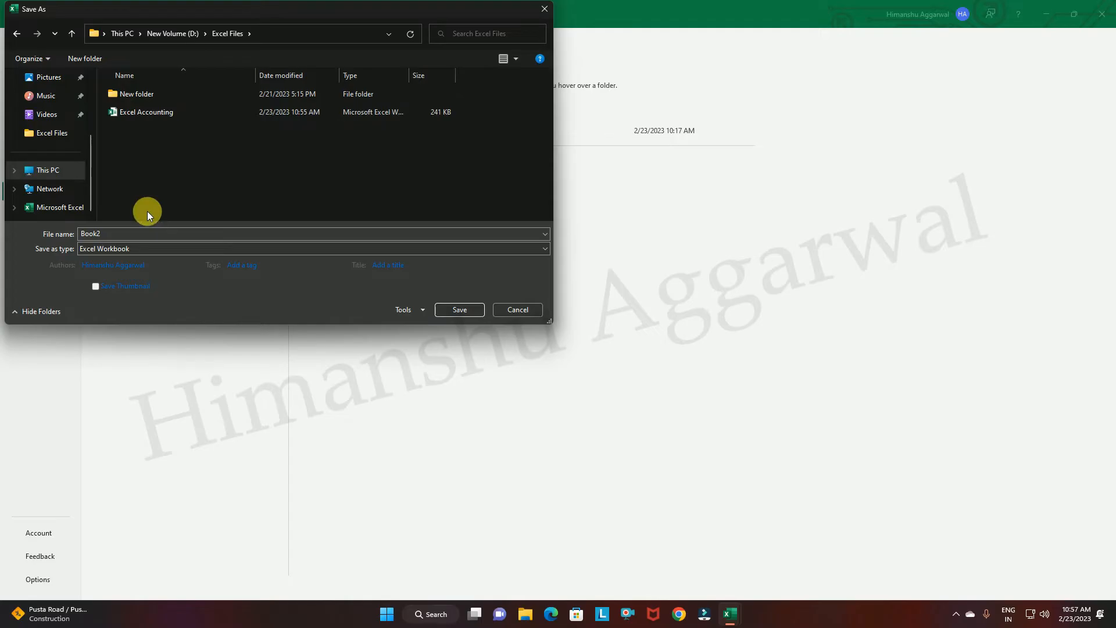
pyautogui.click(130, 233)
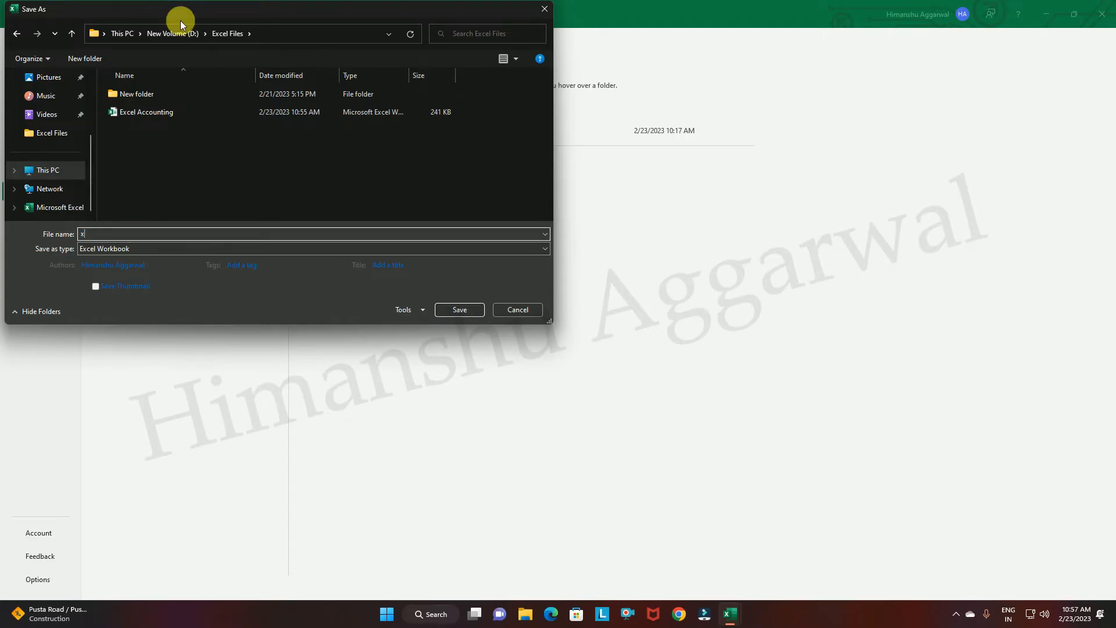
pyautogui.write('Excel Accounti')
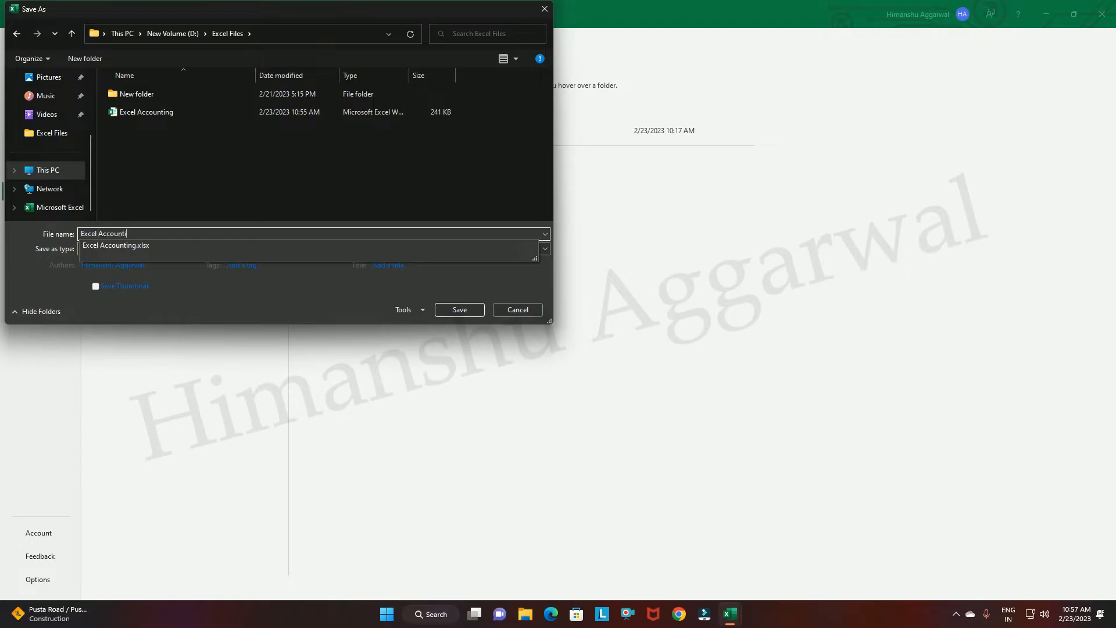
pyautogui.write('ng ')
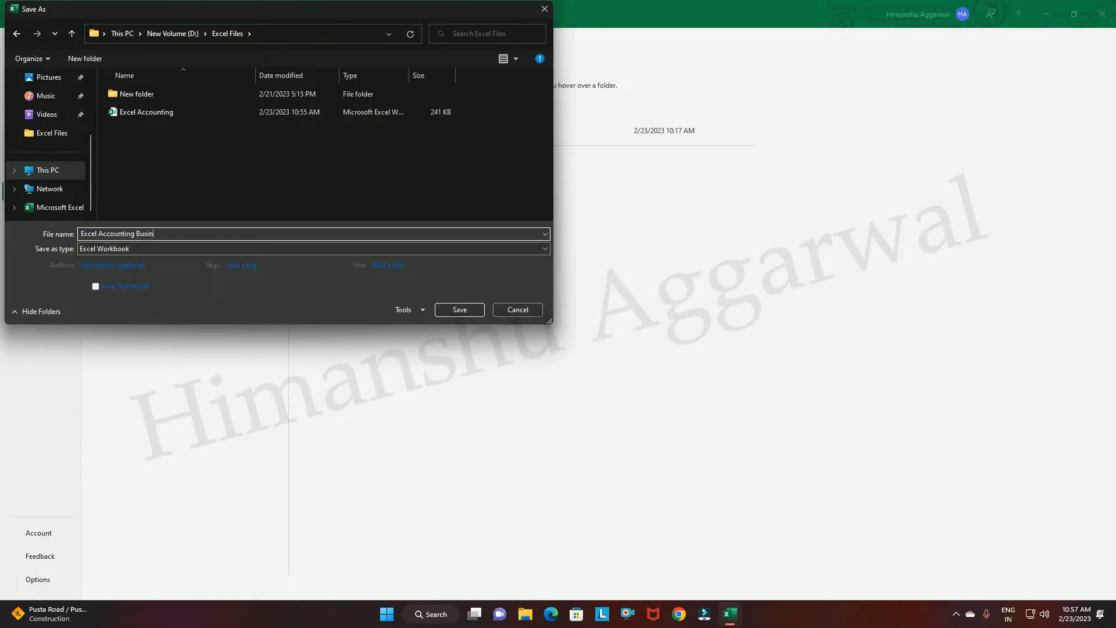
pyautogui.write('Business Solution')
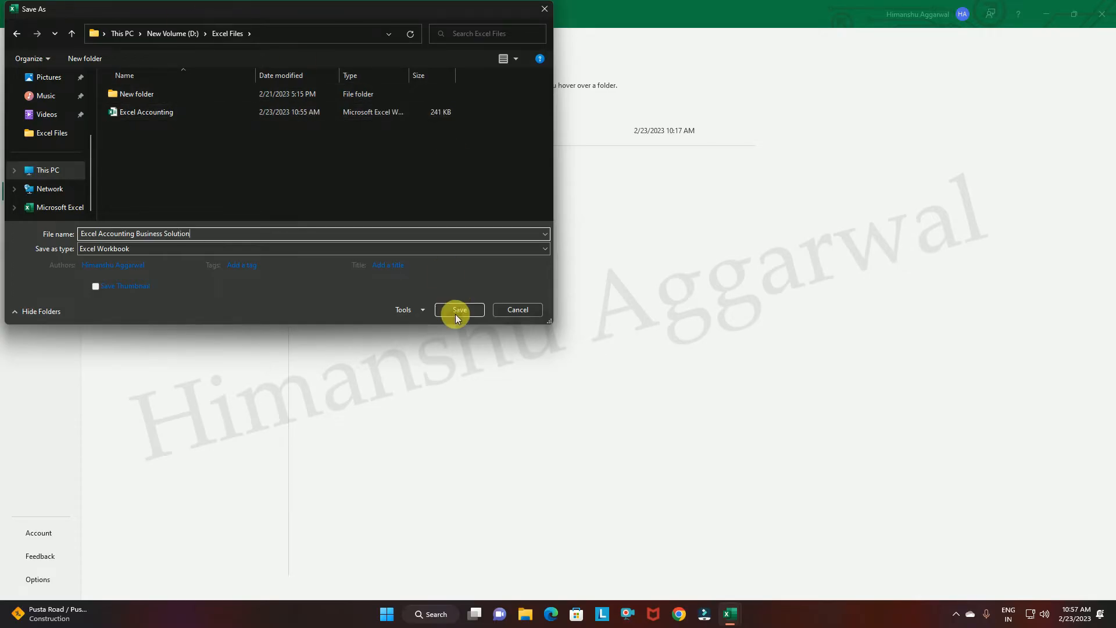
pyautogui.click(456, 314)
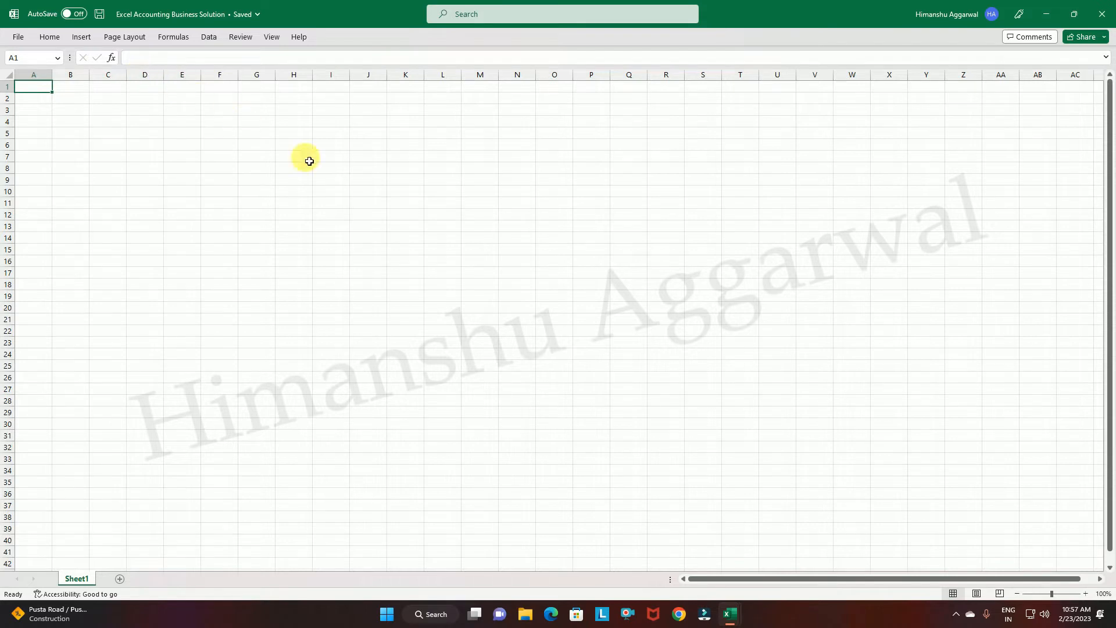
# Switch to the finished Excel Accounting workbook and look at its dashboard layout for reference.
pyautogui.click(732, 617)
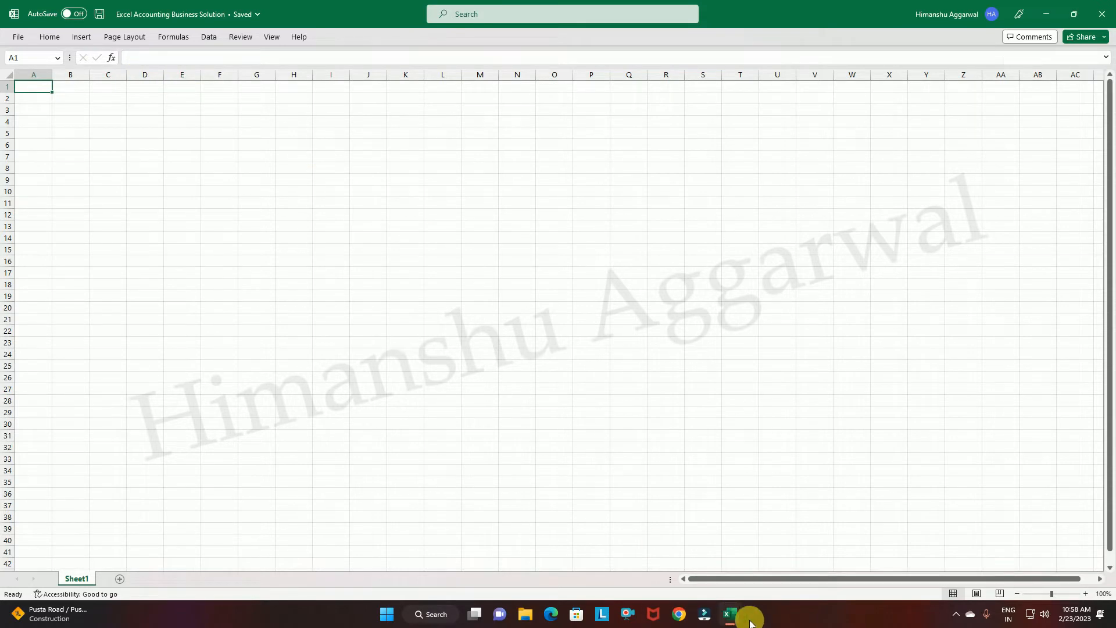
pyautogui.click(714, 558)
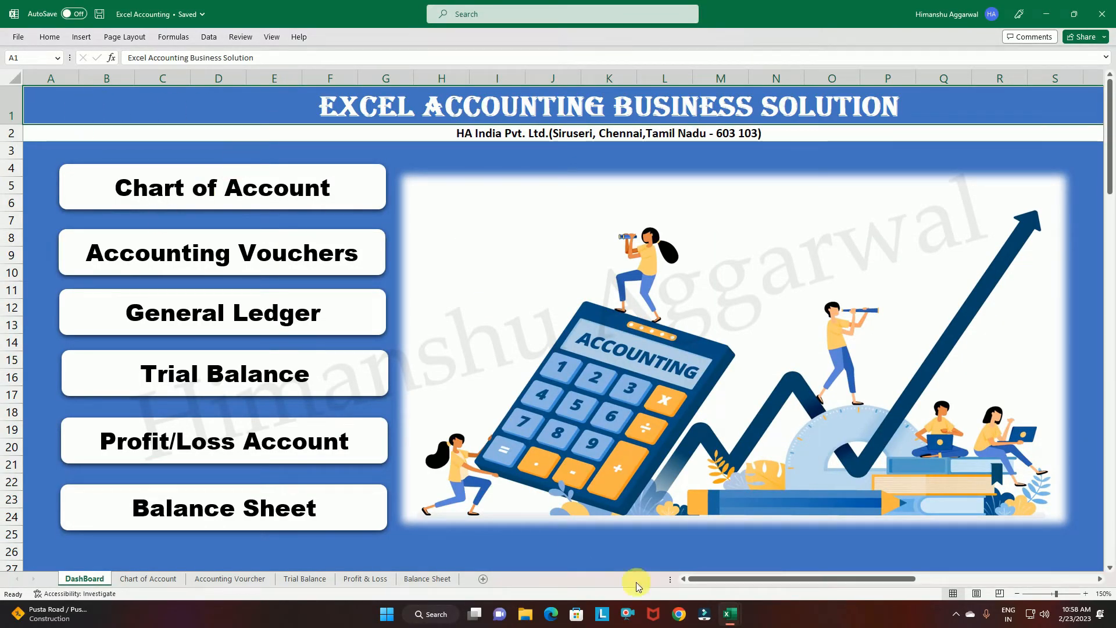
pyautogui.moveTo(818, 578)
pyautogui.mouseDown()
pyautogui.moveTo(855, 577)
pyautogui.moveTo(815, 577)
pyautogui.mouseUp()
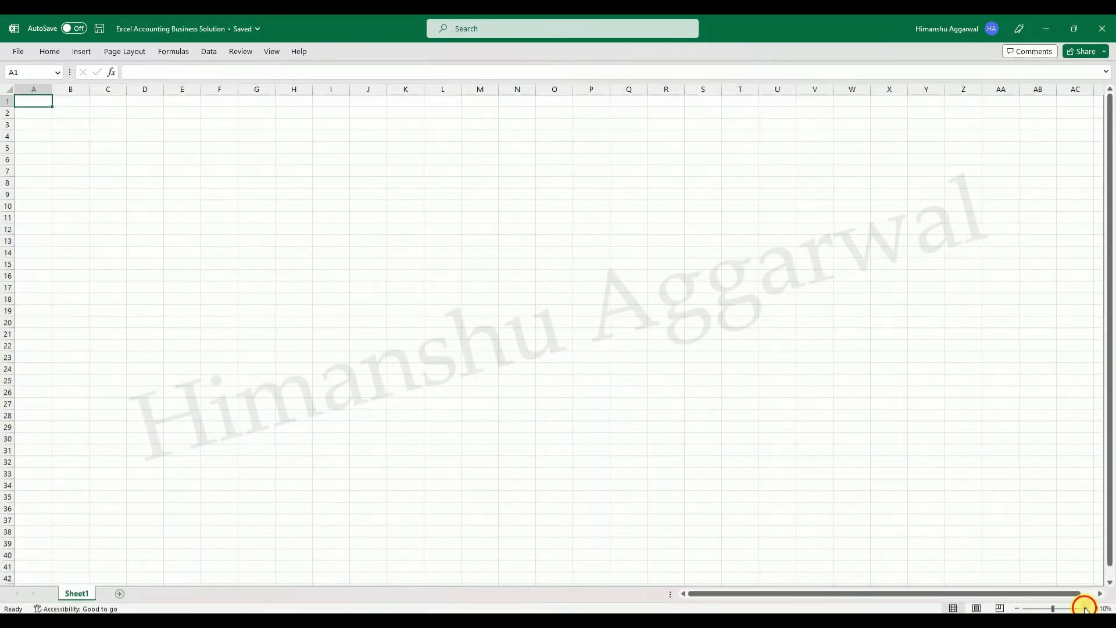
# Zoom the blank sheet of Excel Accounting Business Solution to 150% and increase the height of row 1 for a heading.
pyautogui.click(1084, 608)
pyautogui.click(1084, 608)
pyautogui.click(1085, 608)
pyautogui.click(1084, 608)
pyautogui.click(1085, 608)
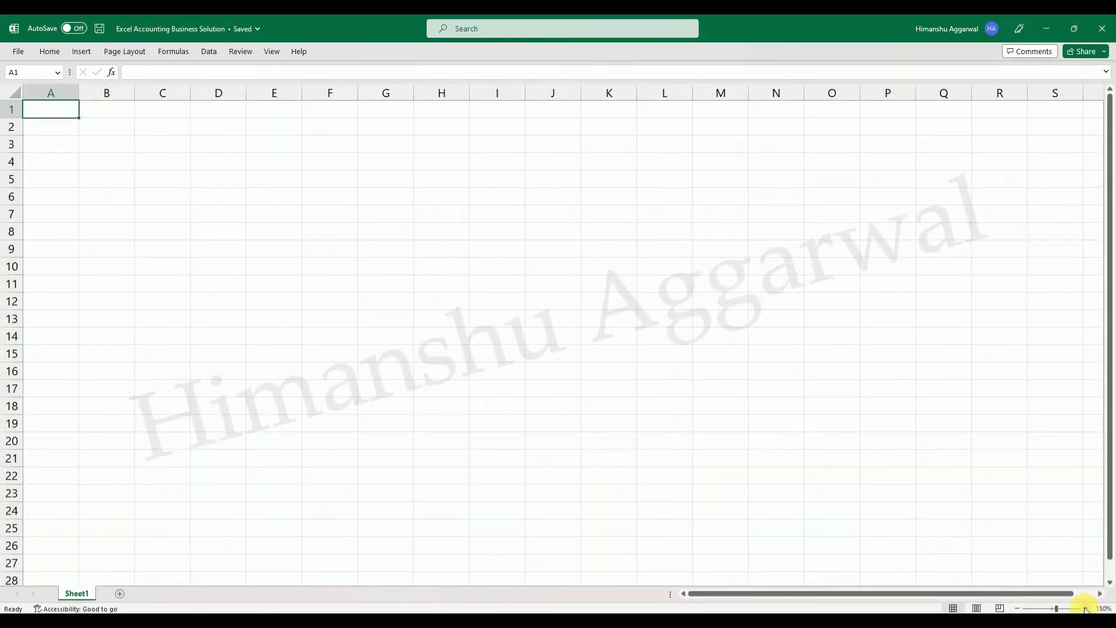
pyautogui.click(607, 283)
pyautogui.moveTo(20, 117); pyautogui.dragTo(22, 143)
pyautogui.click(166, 151)
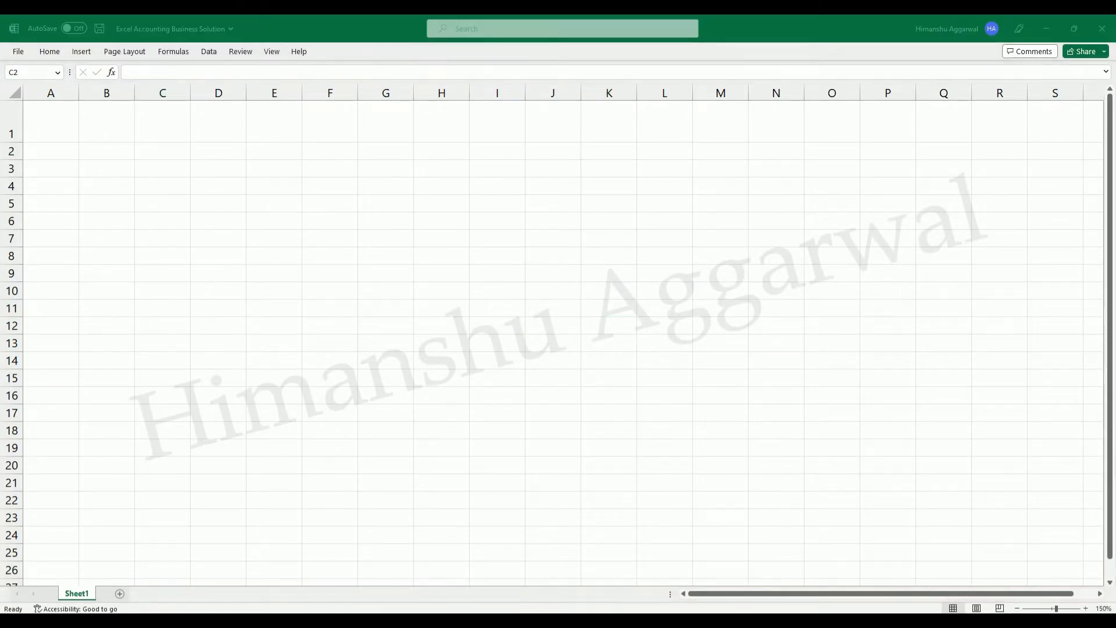
# Preview the Excel Accounting dashboard again as a reference for the new sheet's heading rows.
pyautogui.click(697, 572)
pyautogui.moveTo(733, 592); pyautogui.dragTo(700, 591)
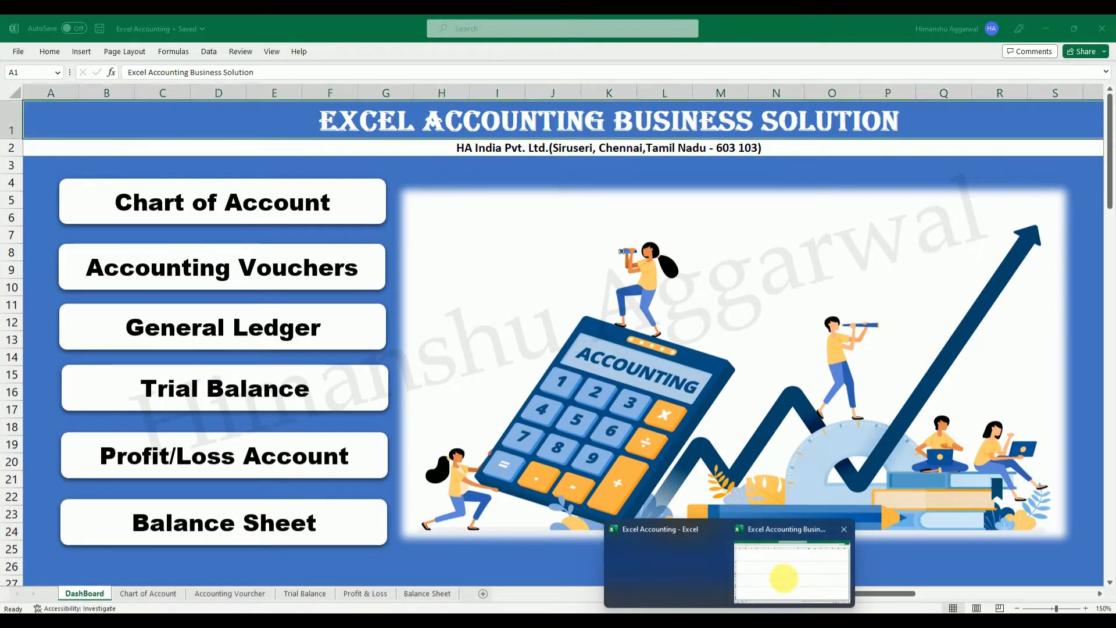
# Switch to Excel Accounting Business Solution and merge and centre row 1 from column A to U, plus a matching range in row 2.
pyautogui.click(784, 572)
pyautogui.moveTo(57, 115); pyautogui.dragTo(1060, 138)
pyautogui.click(50, 54)
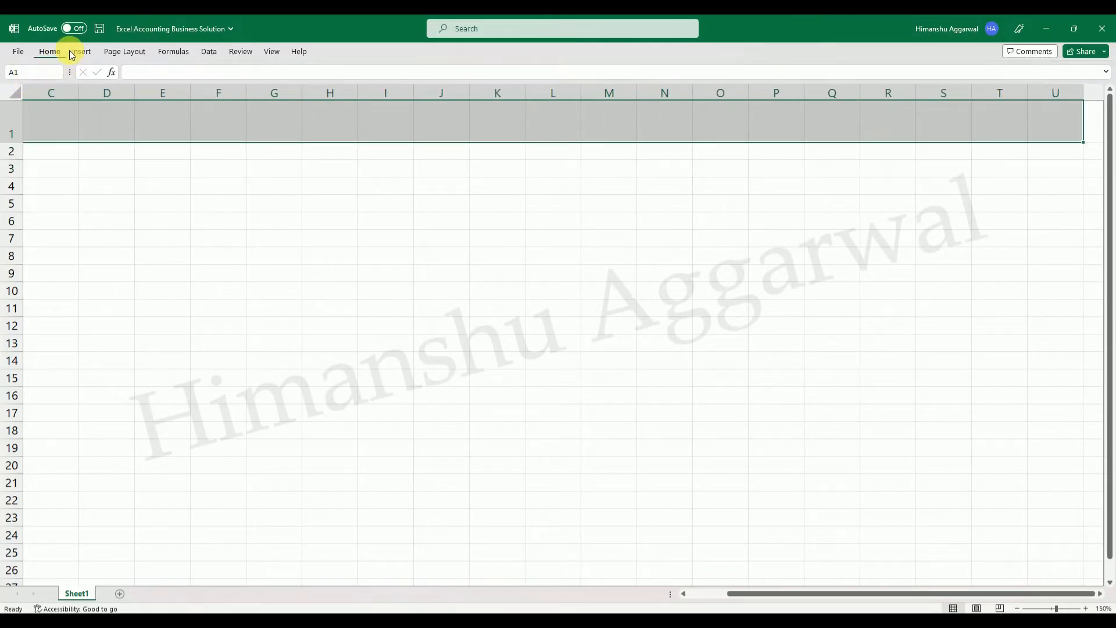
pyautogui.click(413, 94)
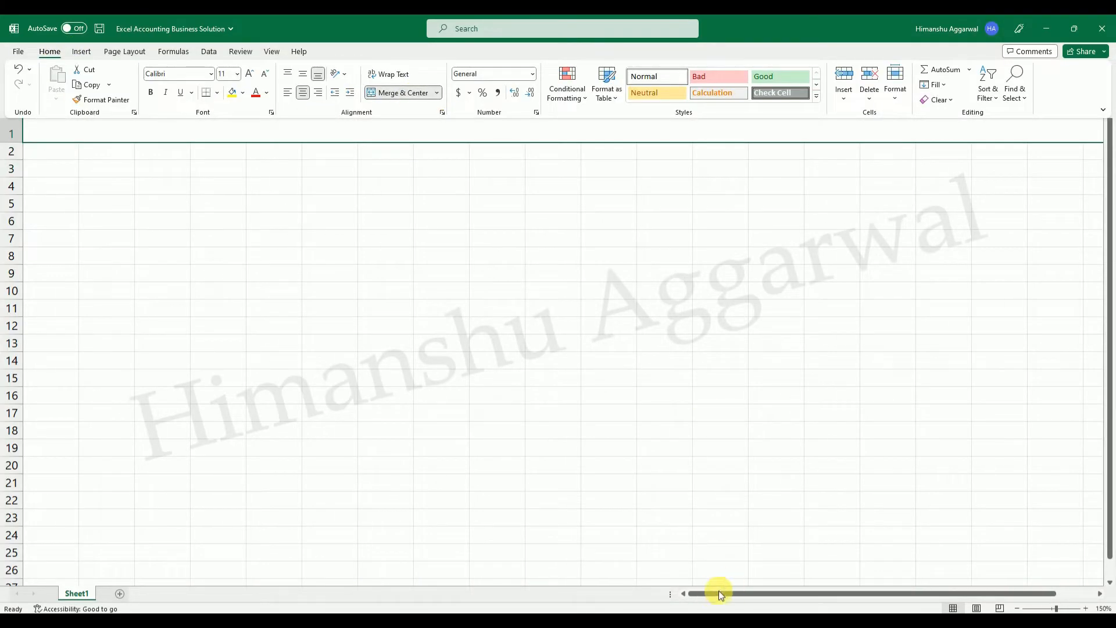
pyautogui.click(441, 454)
pyautogui.click(388, 395)
pyautogui.click(316, 119)
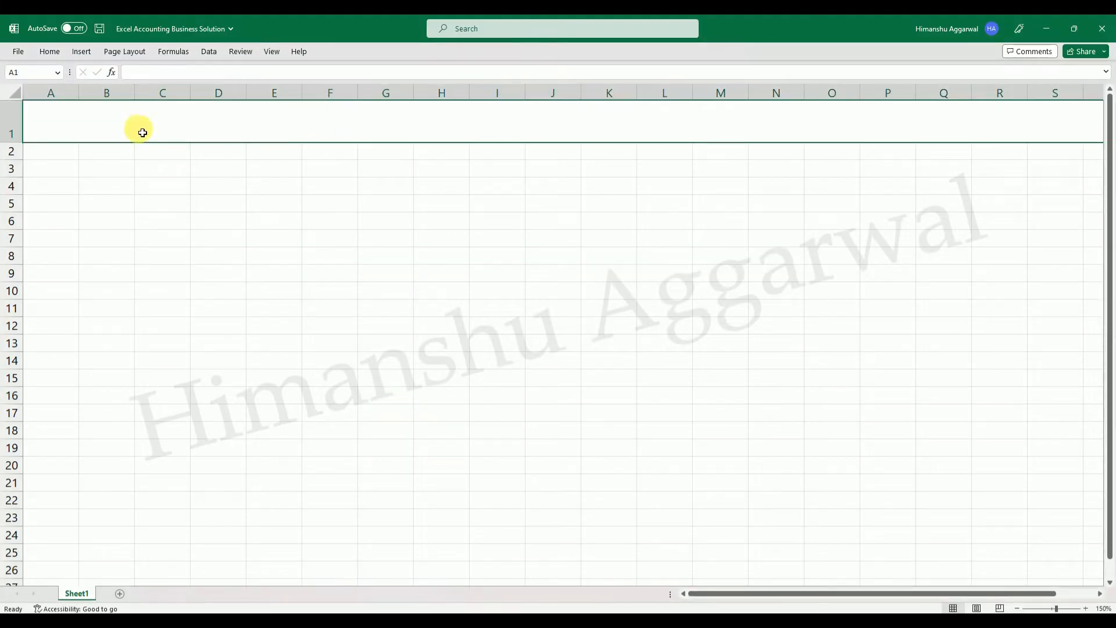
pyautogui.moveTo(54, 152); pyautogui.dragTo(1090, 157)
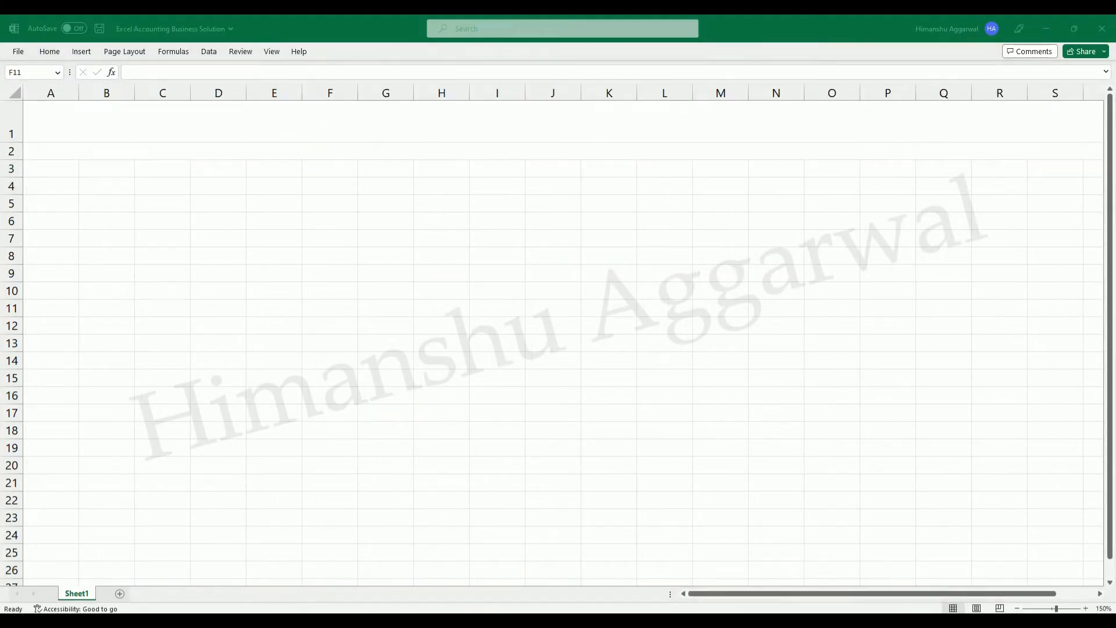
# Copy the heading text "Excel Accounting Business Solution" from the Excel Accounting dashboard into merged cell A1 of the new workbook.
pyautogui.moveTo(730, 620)
pyautogui.click(659, 561)
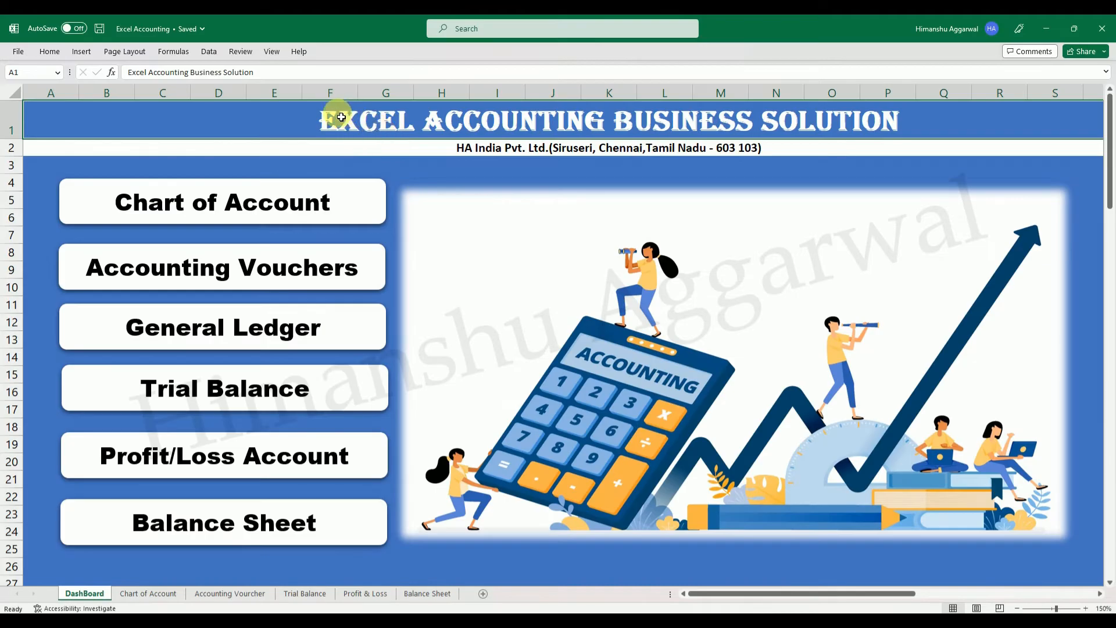
pyautogui.doubleClick(317, 119)
pyautogui.moveTo(269, 129); pyautogui.dragTo(904, 146)
pyautogui.hotkey('ctrl', 'c')
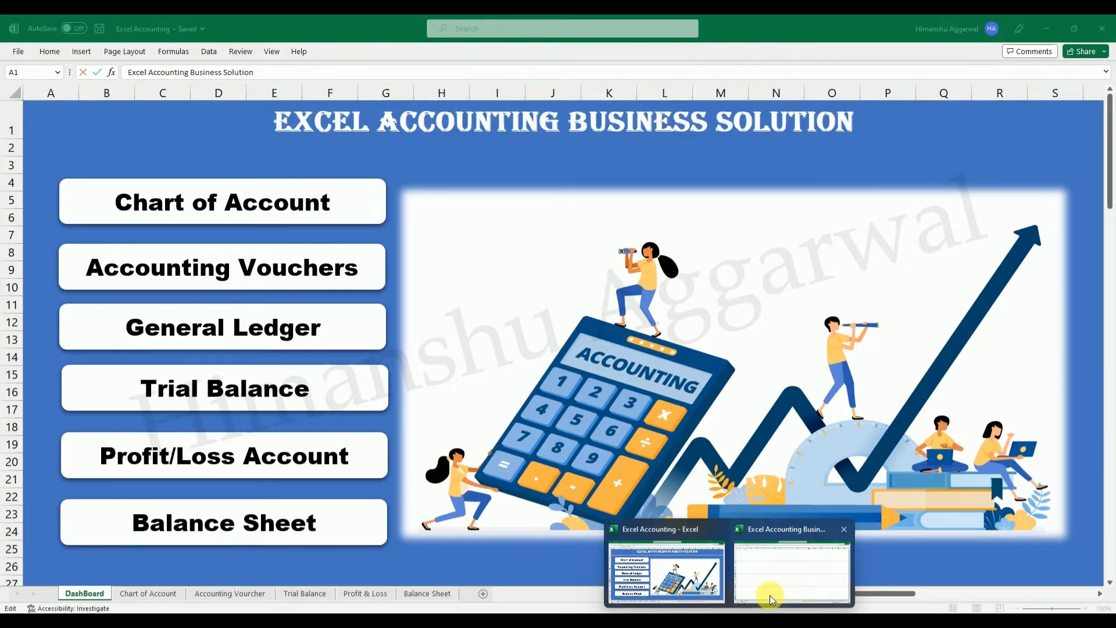
pyautogui.click(779, 578)
pyautogui.doubleClick(347, 132)
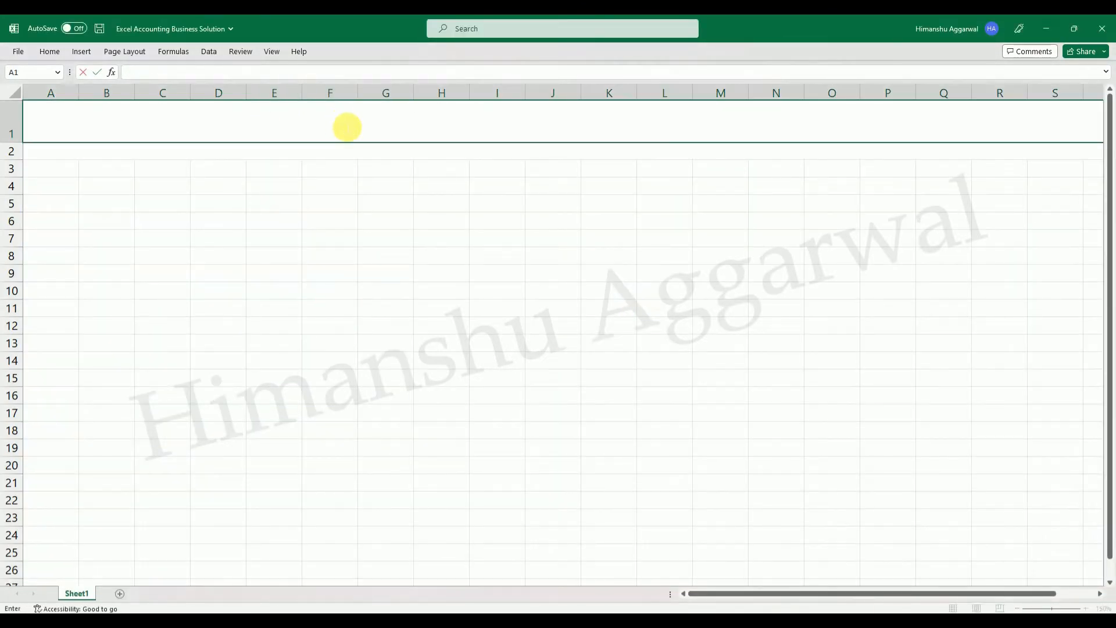
pyautogui.hotkey('ctrl', 'v')
pyautogui.click(435, 237)
# Align the row 1 heading to the vertical middle and enlarge its font to size 20.
pyautogui.click(489, 124)
pyautogui.click(49, 51)
pyautogui.click(292, 75)
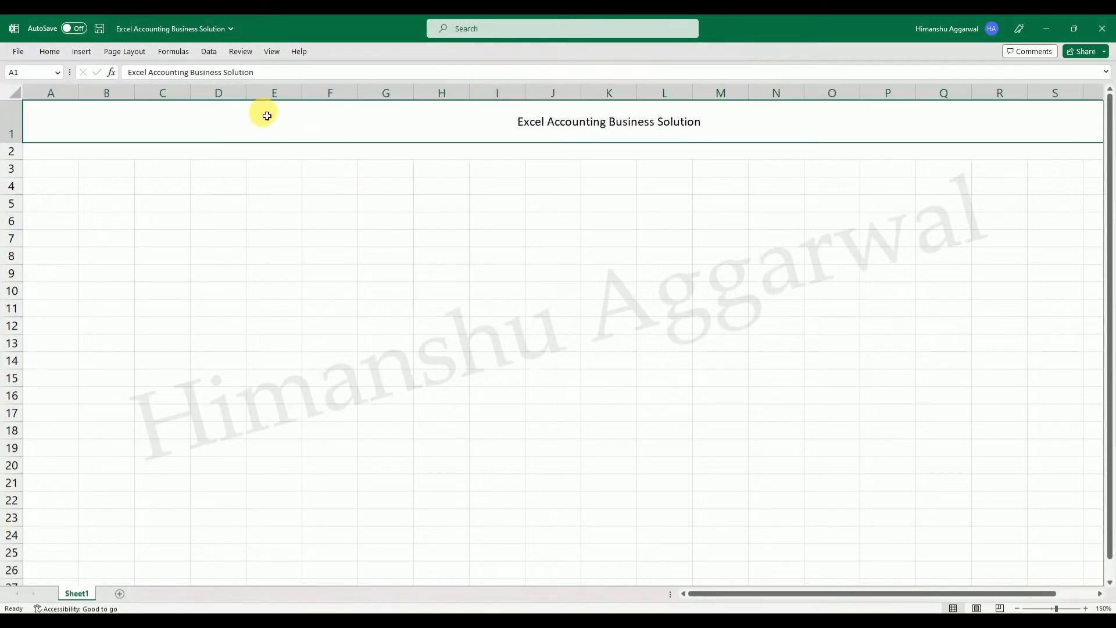
pyautogui.click(64, 52)
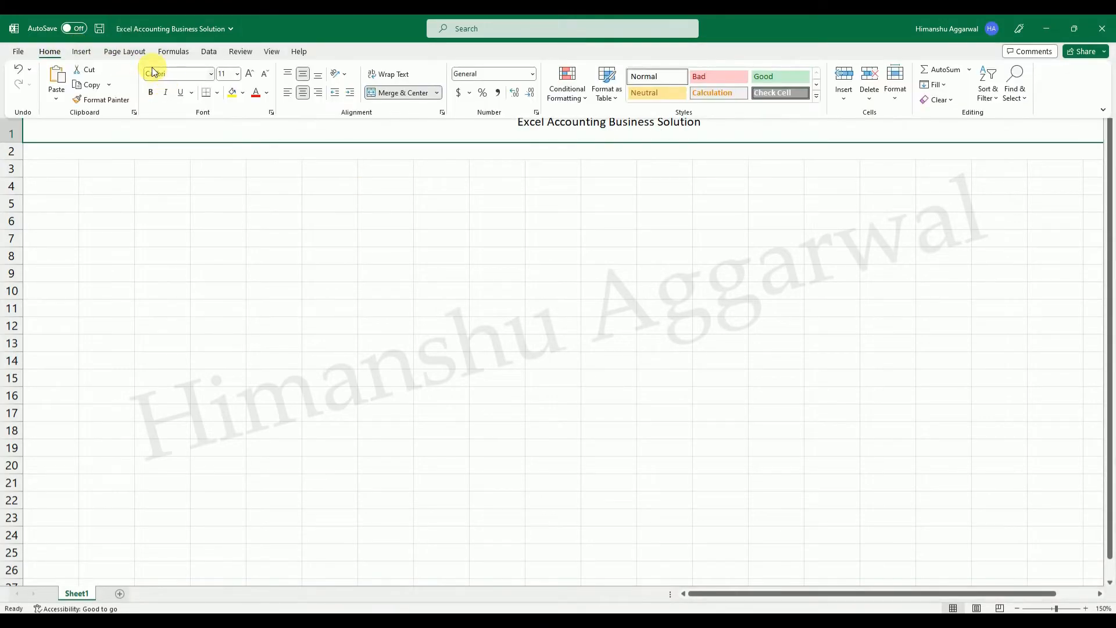
pyautogui.click(248, 80)
pyautogui.click(249, 81)
pyautogui.click(248, 81)
pyautogui.click(248, 81)
pyautogui.click(248, 81)
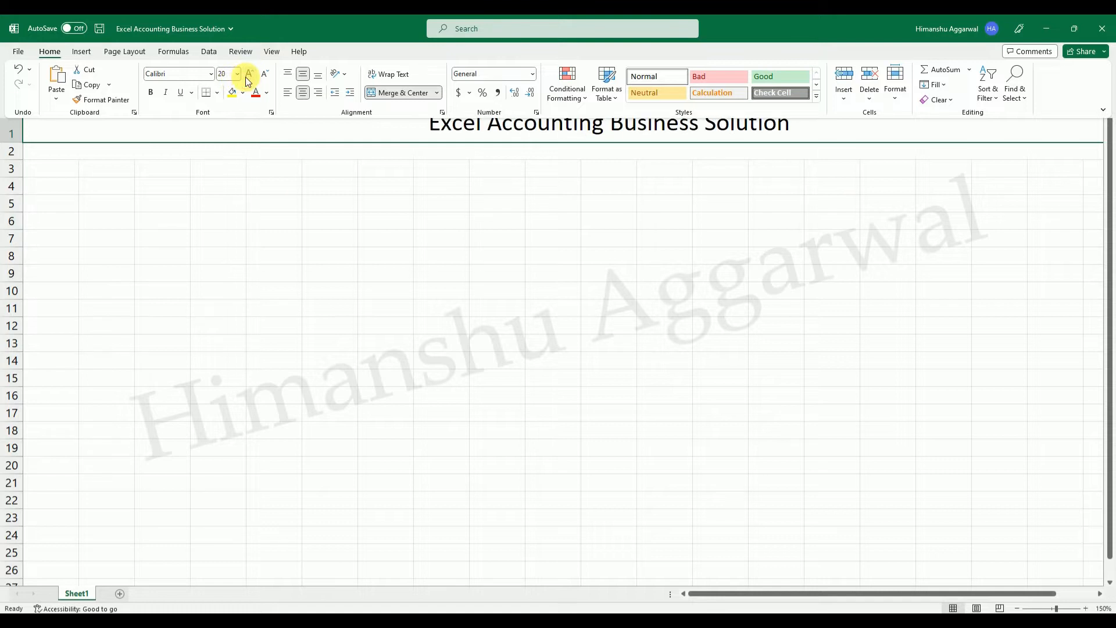
pyautogui.click(237, 244)
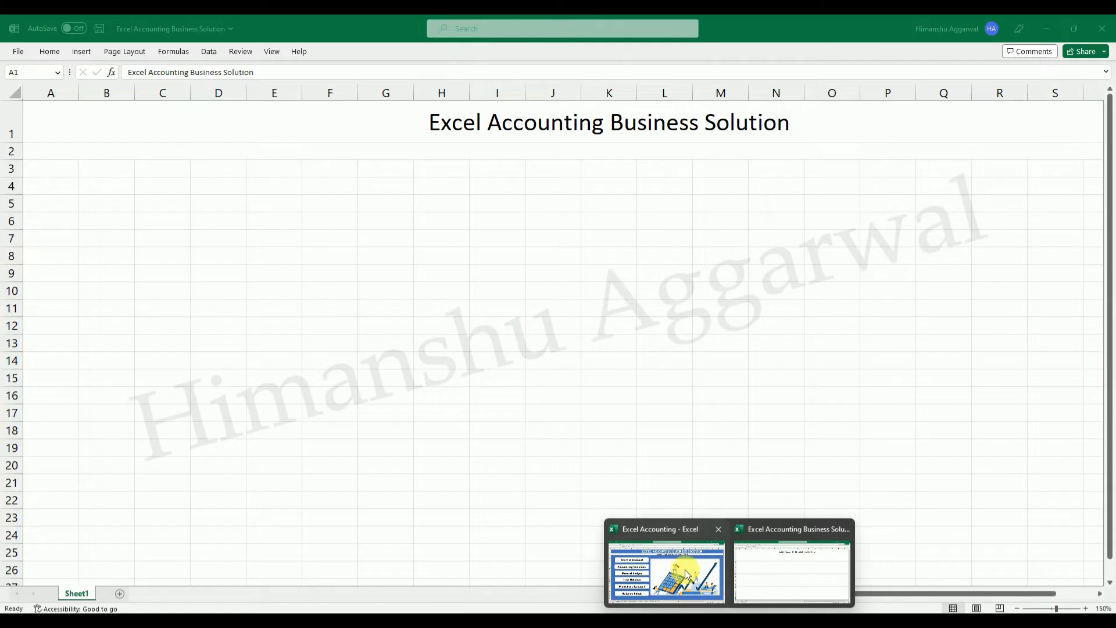
# Copy the heading formatting from the Excel Accounting dashboard onto the row 1 heading of the new workbook with Format Painter.
pyautogui.click(667, 573)
pyautogui.click(50, 51)
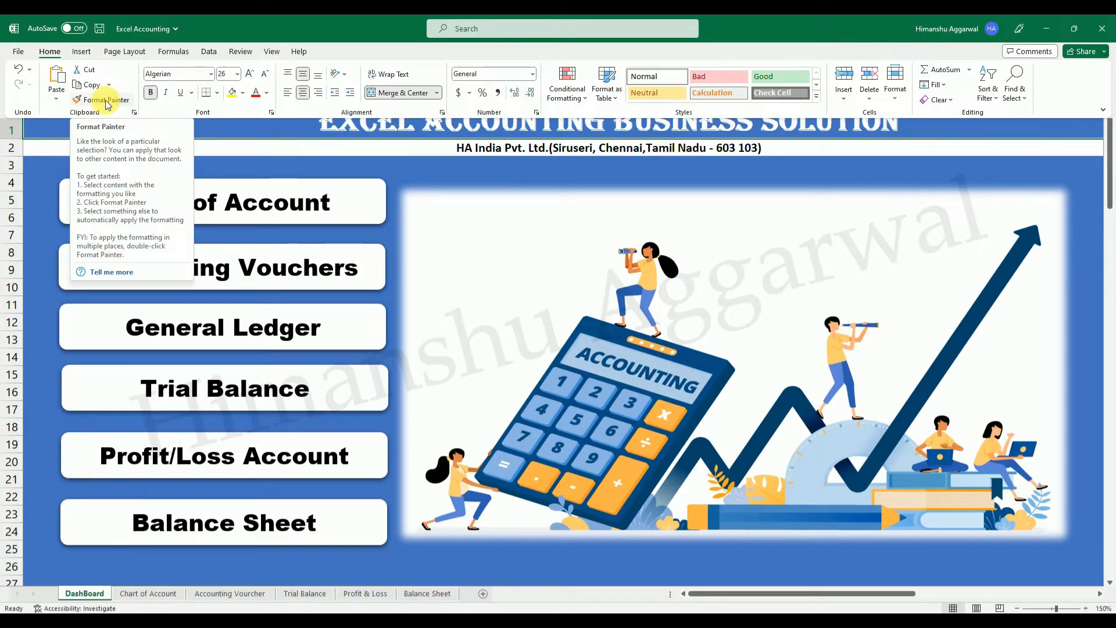
pyautogui.click(106, 102)
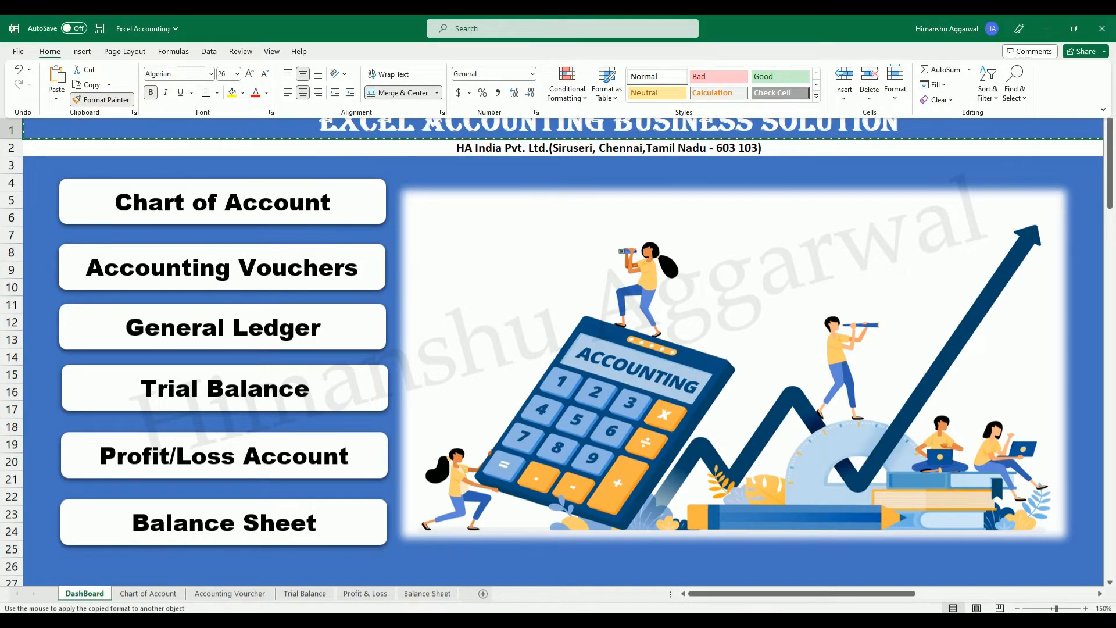
pyautogui.click(775, 586)
pyautogui.click(495, 127)
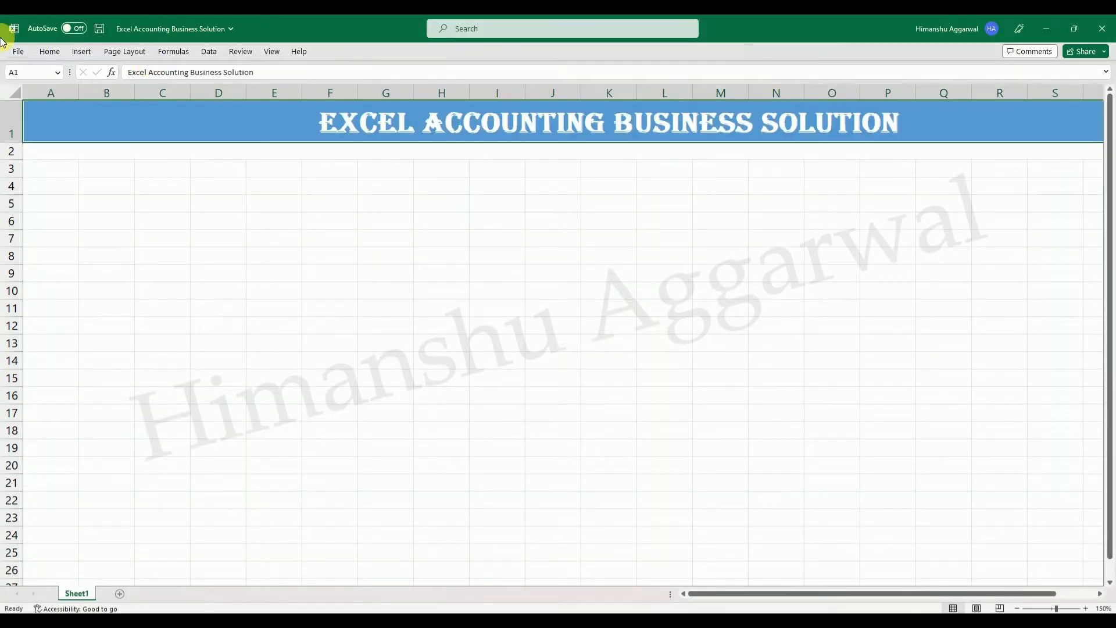
# Change the row 1 heading's fill to a darker shade of the blue theme colour.
pyautogui.click(49, 51)
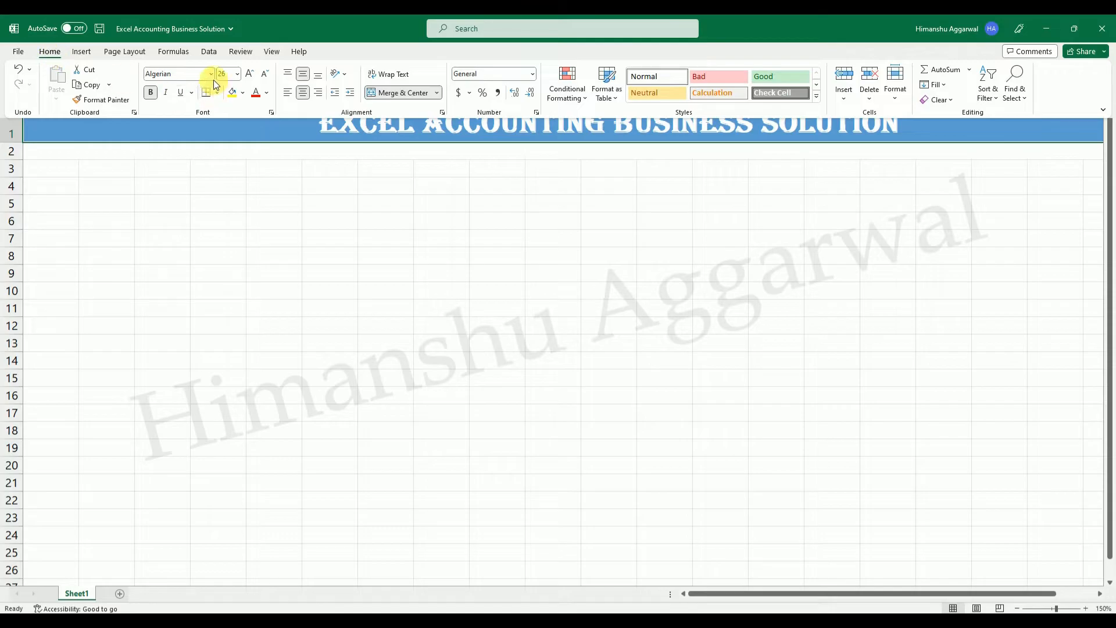
pyautogui.click(352, 128)
pyautogui.click(61, 54)
pyautogui.click(243, 93)
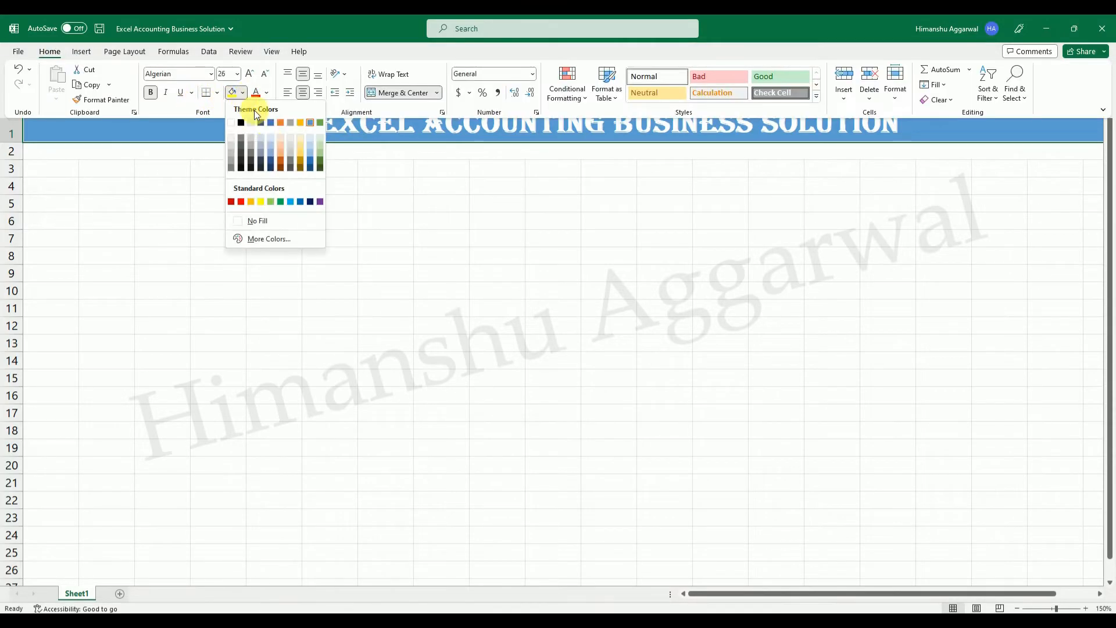
pyautogui.click(310, 159)
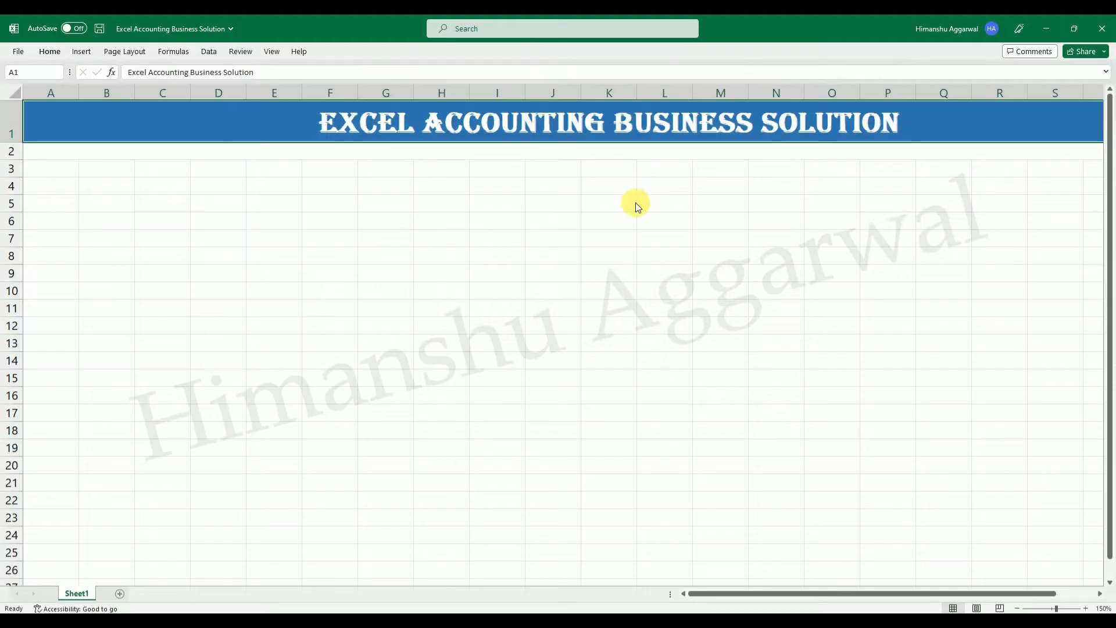
pyautogui.click(622, 220)
pyautogui.click(343, 125)
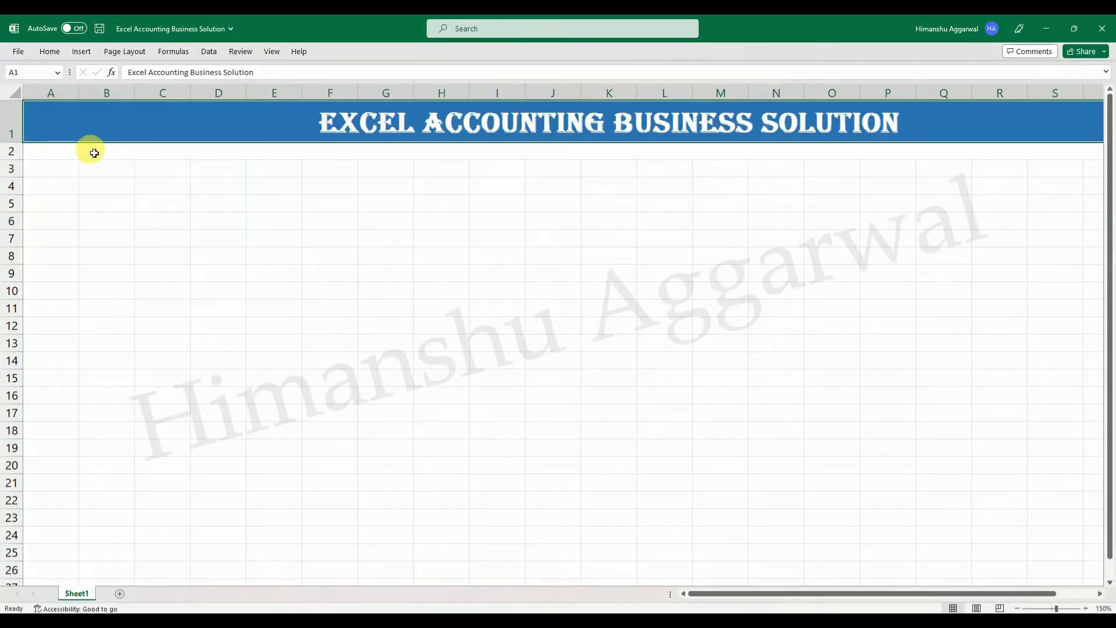
pyautogui.click(418, 218)
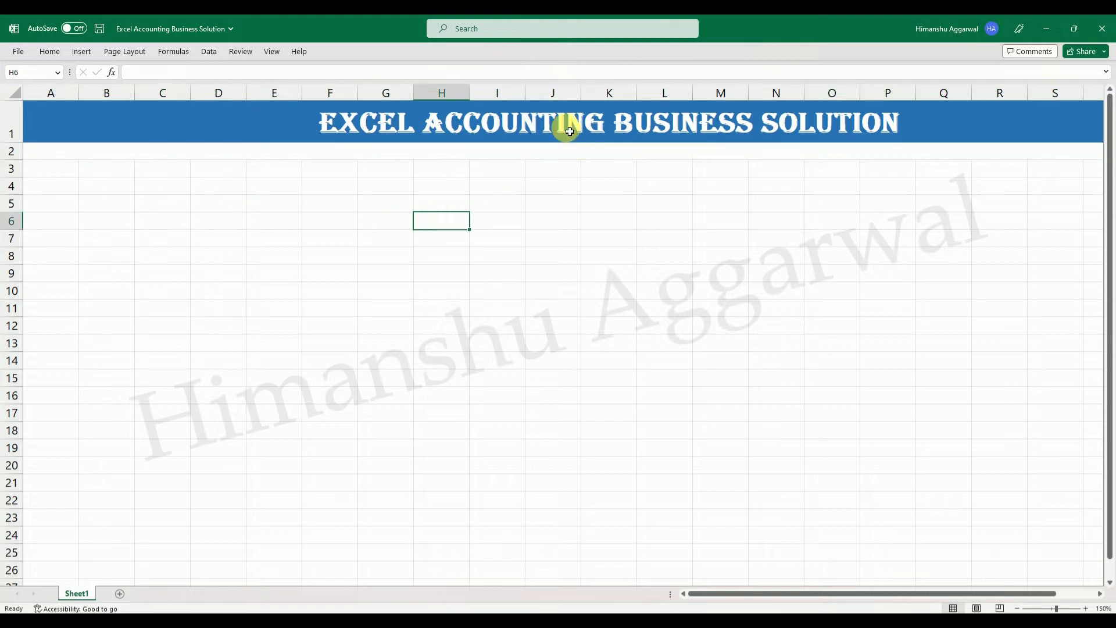
pyautogui.click(568, 124)
# Copy the HA India Pvt. Ltd. name and address line from the Excel Accounting dashboard into row 2 of the new workbook and make it bold.
pyautogui.moveTo(730, 602)
pyautogui.click(691, 570)
pyautogui.click(453, 150)
pyautogui.doubleClick(439, 149)
pyautogui.moveTo(414, 152); pyautogui.dragTo(902, 152)
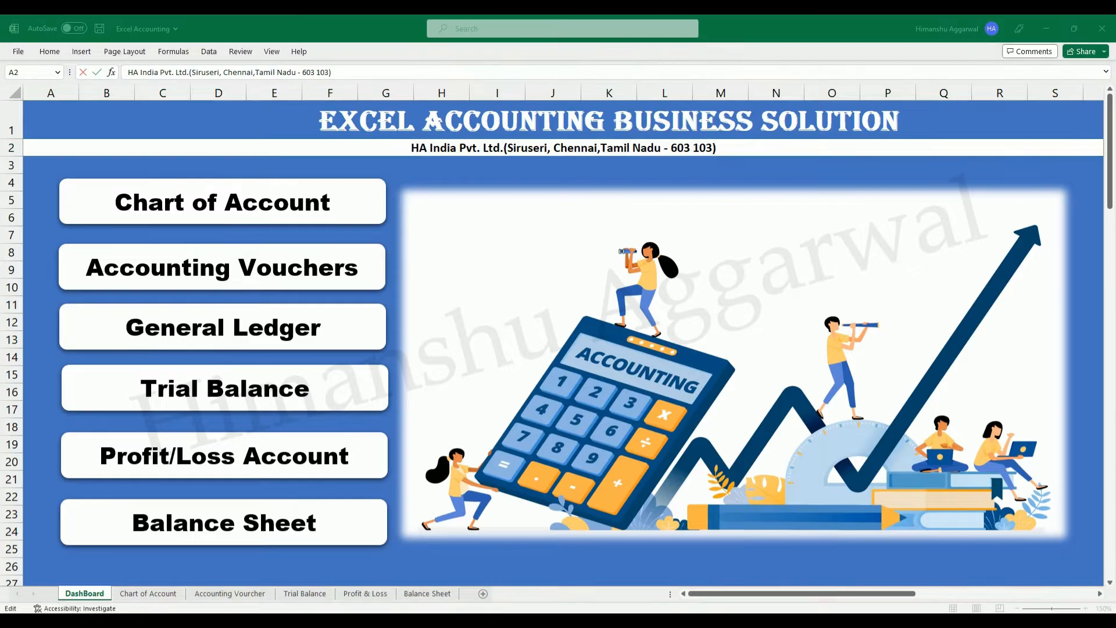
pyautogui.click(792, 580)
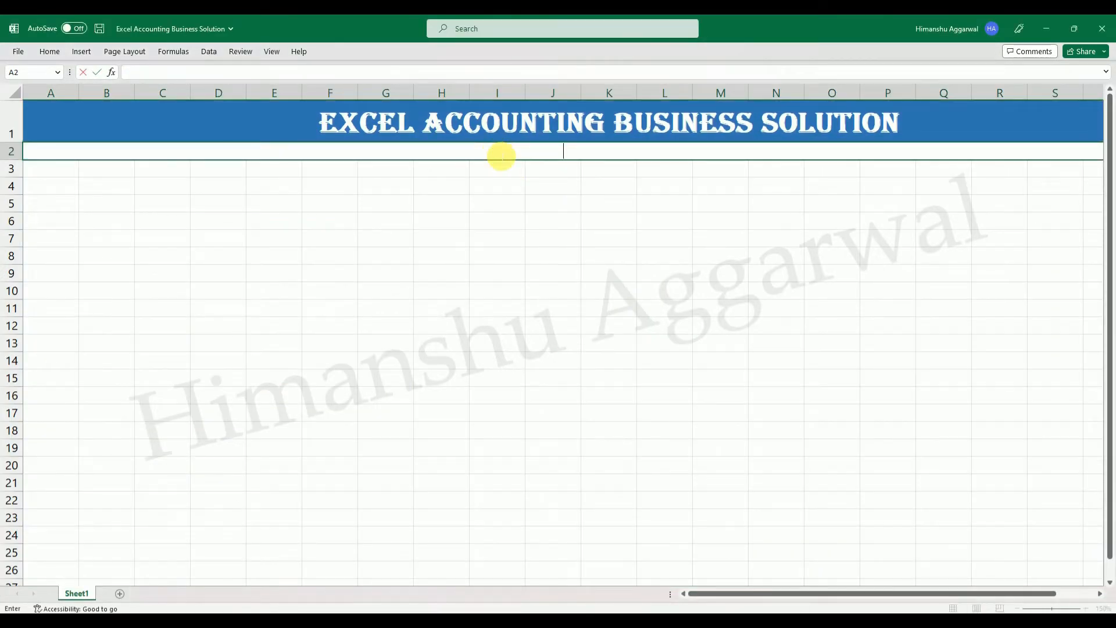
pyautogui.hotkey('ctrl', 'v')
pyautogui.hotkey('ctrl', 'Return')
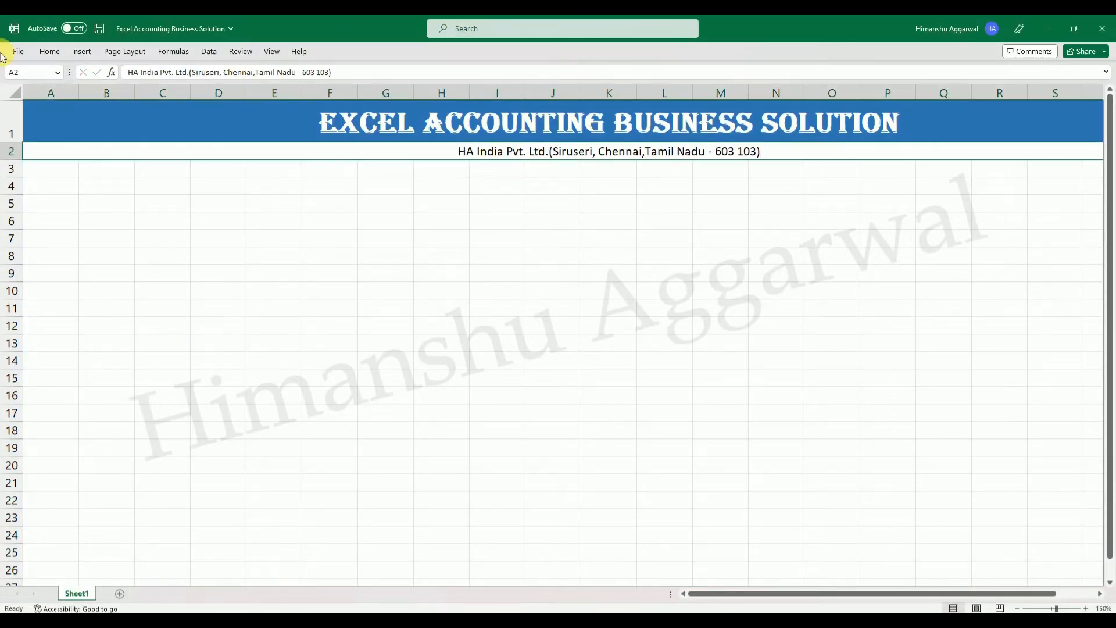
pyautogui.hotkey('ctrl', 'b')
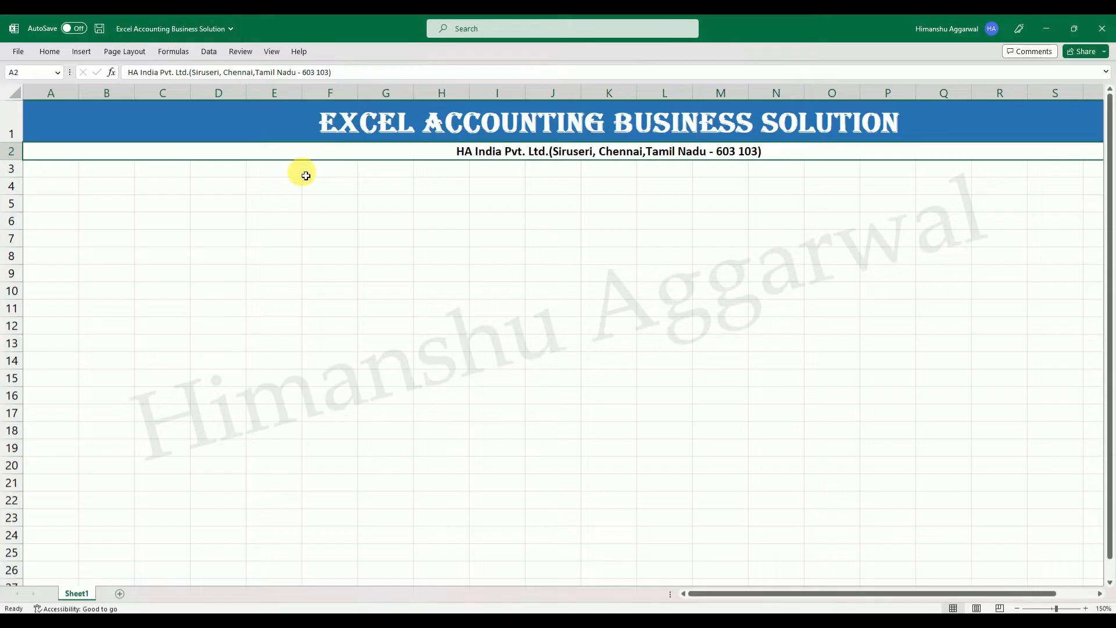
# Hide the gridlines on the new workbook's sheet.
pyautogui.click(337, 272)
pyautogui.click(49, 52)
pyautogui.click(273, 52)
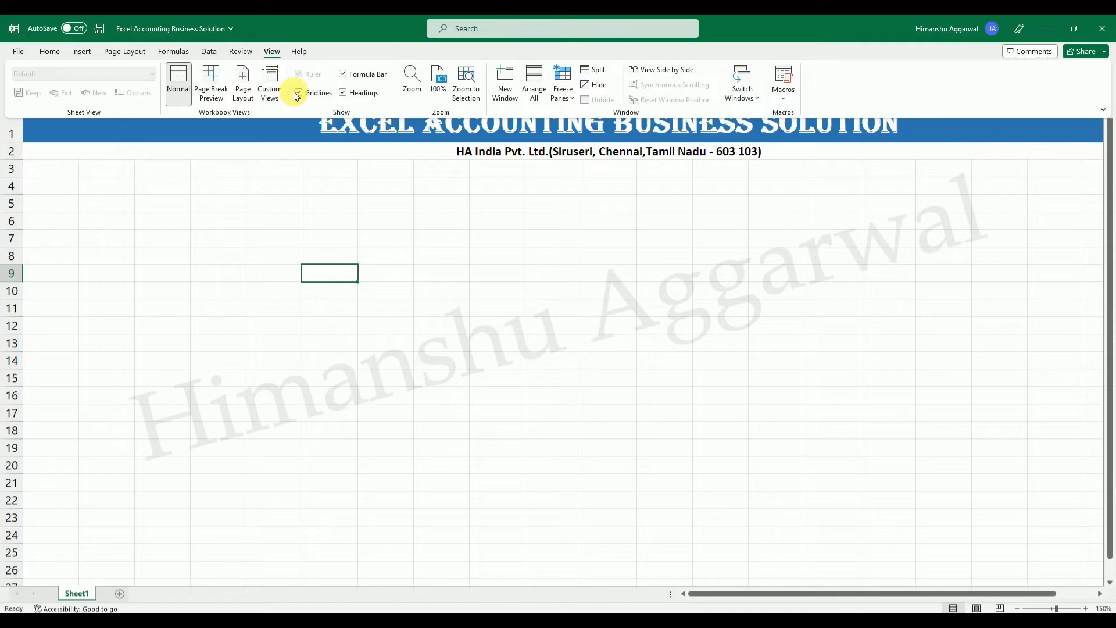
pyautogui.click(314, 94)
pyautogui.click(187, 241)
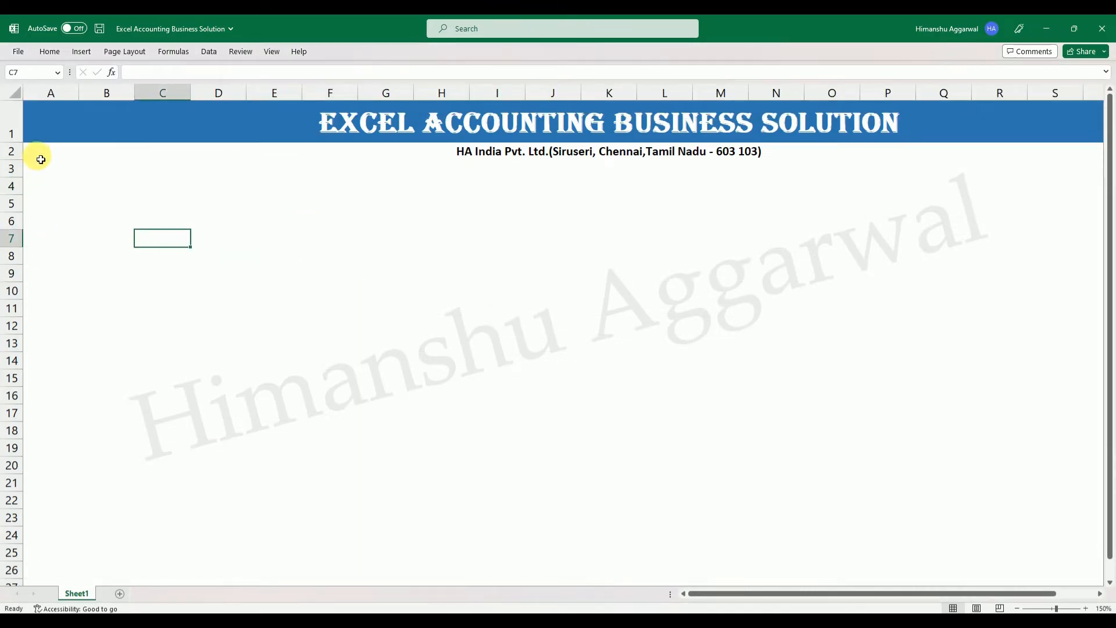
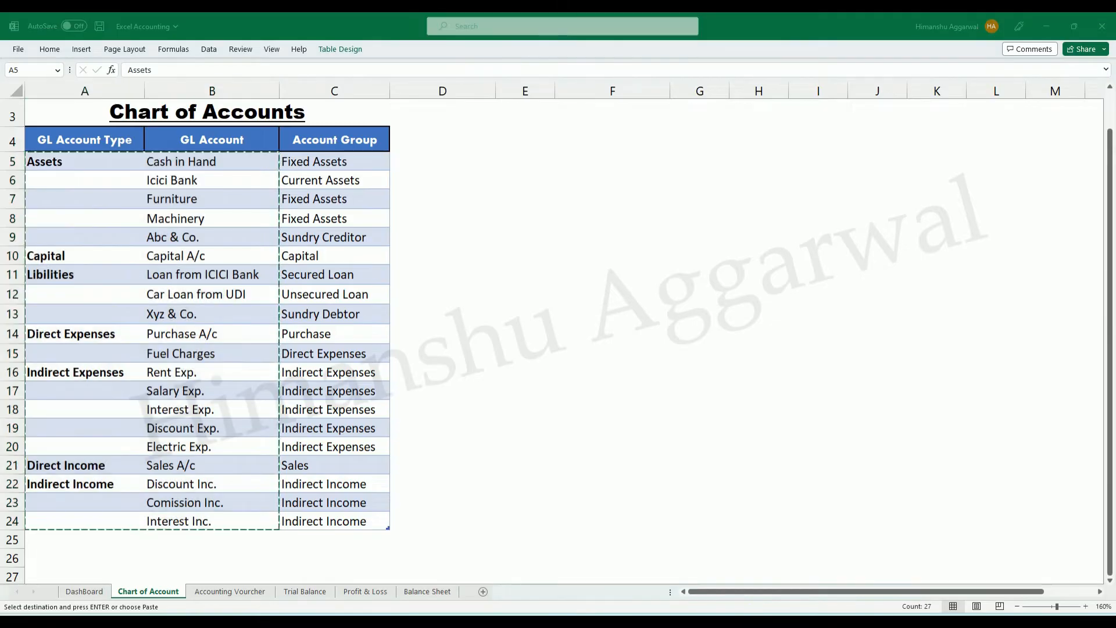
# Examine the Account Group column and its drop-down list on the Chart of Account sheet of the Excel Accounting workbook.
pyautogui.scroll(-2, 435, 301)
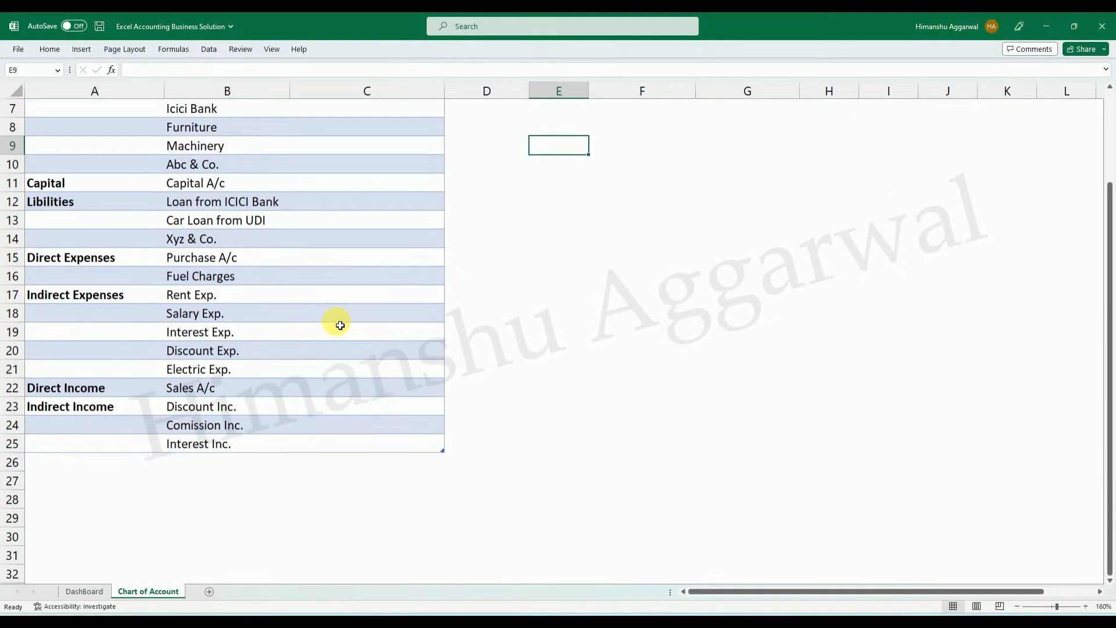
pyautogui.scroll(2, 348, 302)
pyautogui.click(373, 220)
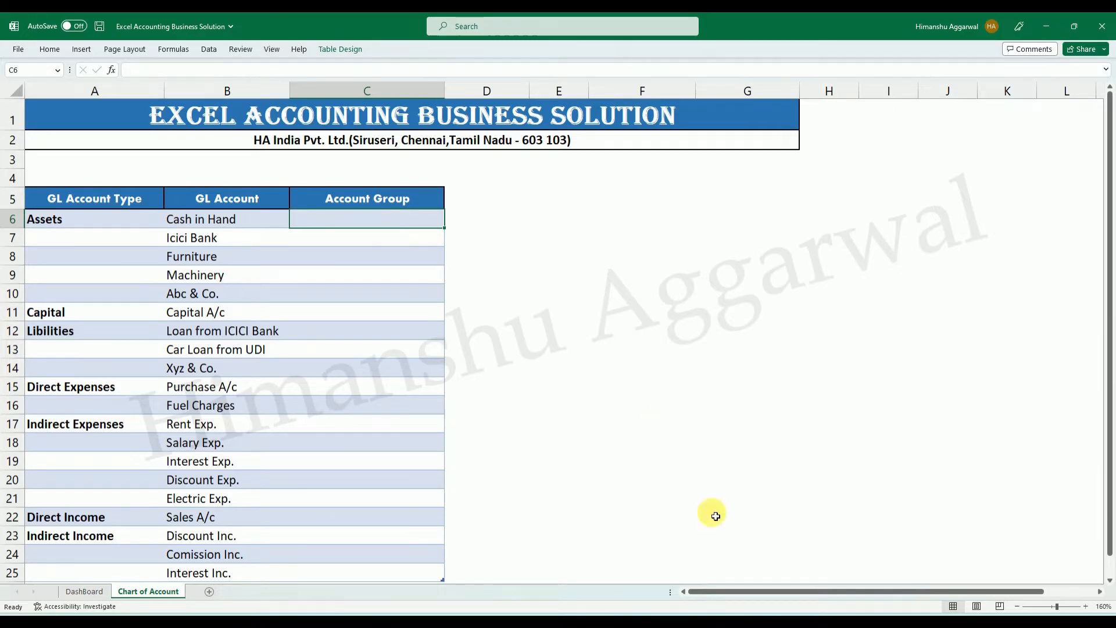
pyautogui.moveTo(710, 592)
pyautogui.click(656, 558)
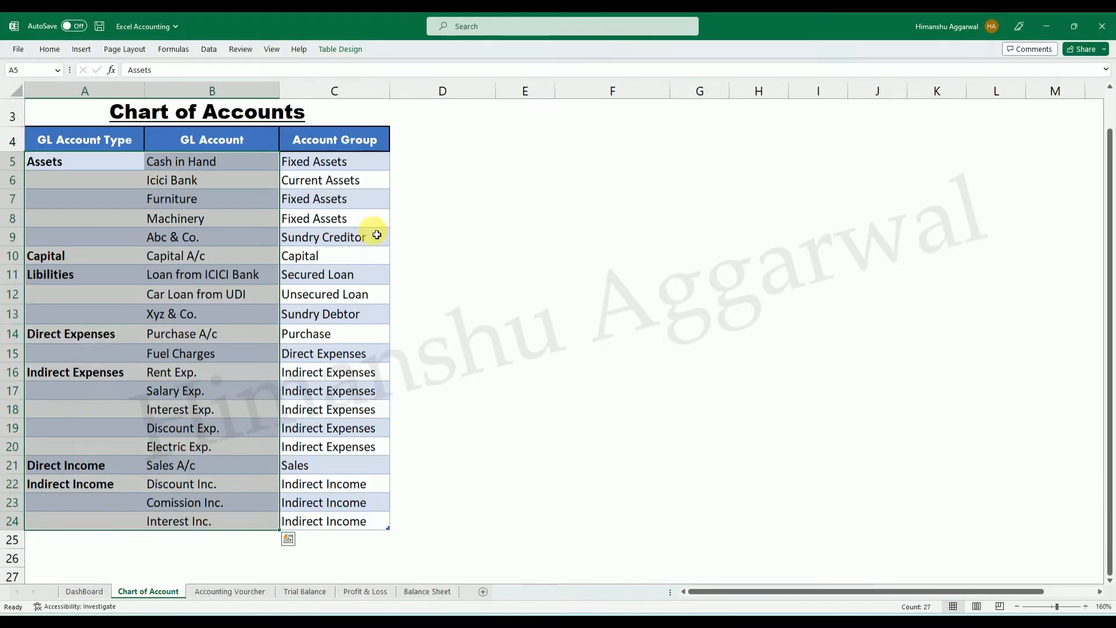
pyautogui.click(354, 164)
pyautogui.click(399, 161)
pyautogui.click(398, 161)
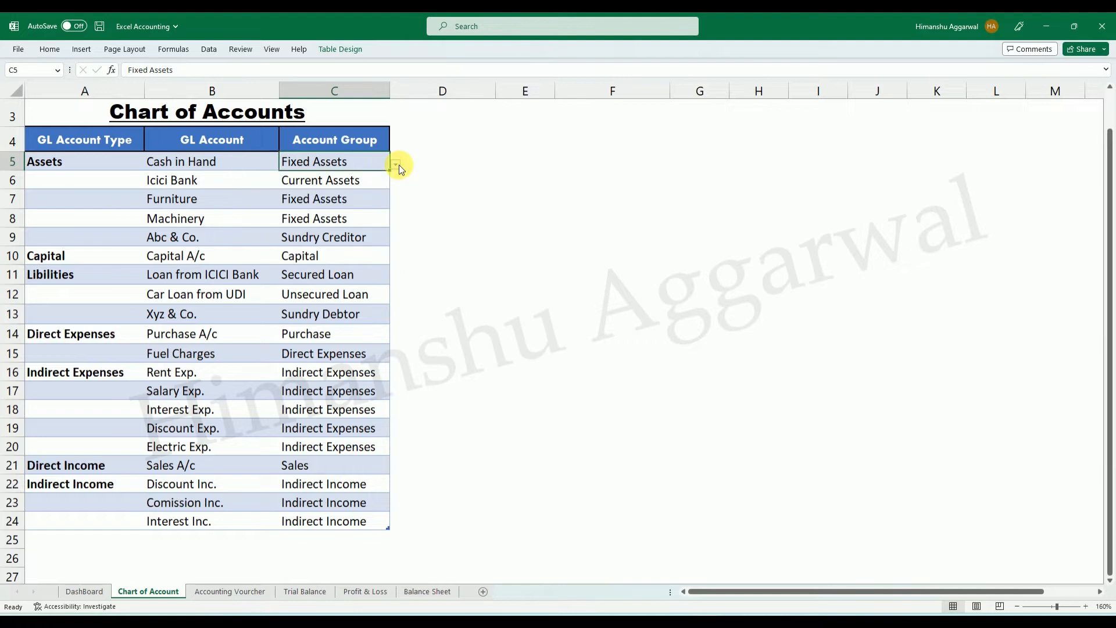
# Copy column P, holding the Account Group list, from the Chart of Account sheet of the Excel Accounting workbook.
pyautogui.click(524, 198)
pyautogui.moveTo(814, 590); pyautogui.dragTo(901, 590)
pyautogui.click(918, 502)
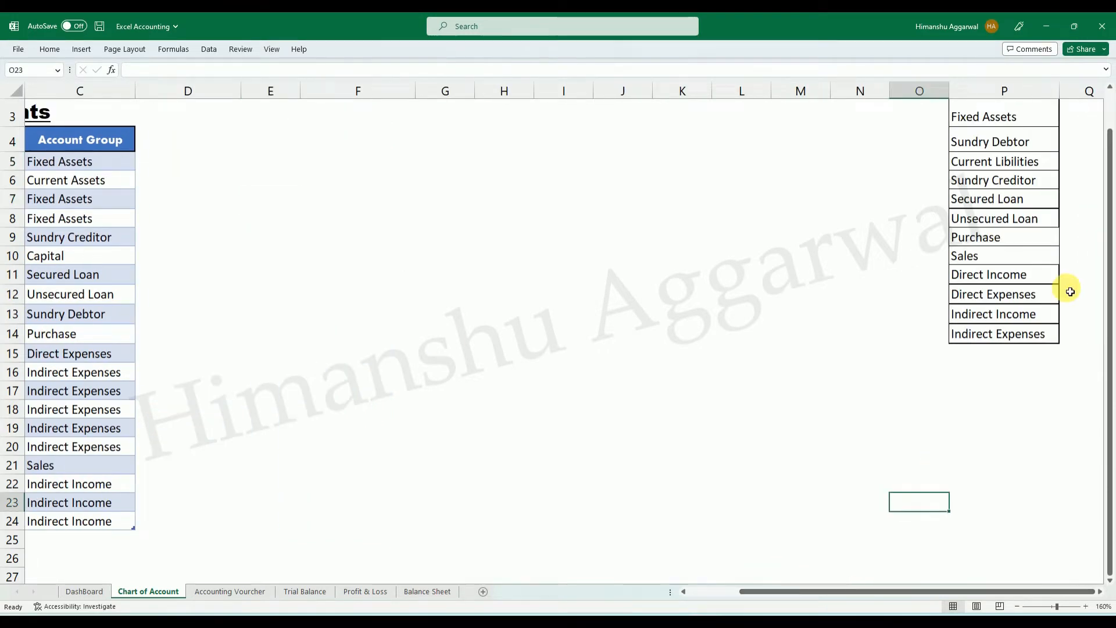
pyautogui.scroll(1, 1051, 238)
pyautogui.click(1025, 114)
pyautogui.hotkey('ctrl', 'space')
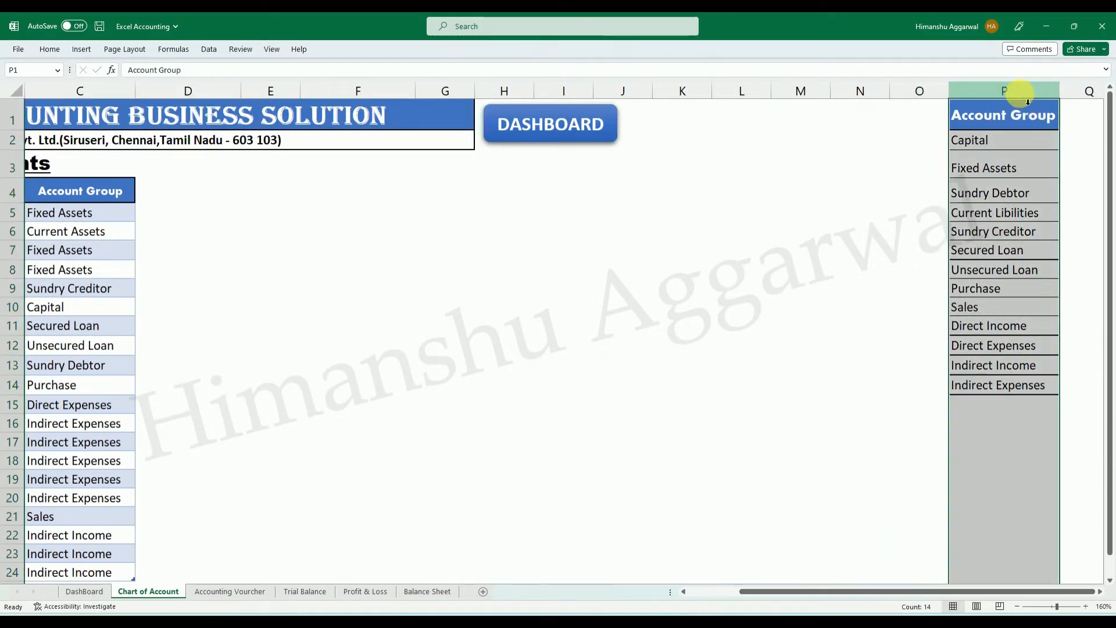
pyautogui.click(863, 258)
pyautogui.click(1035, 95)
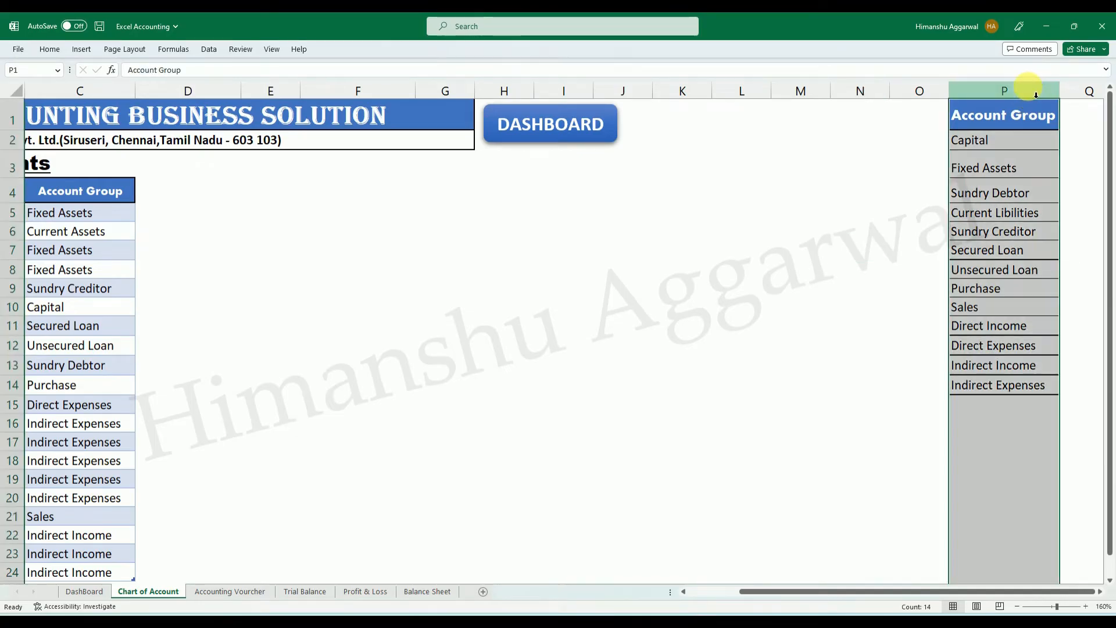
pyautogui.hotkey('ctrl', 'c')
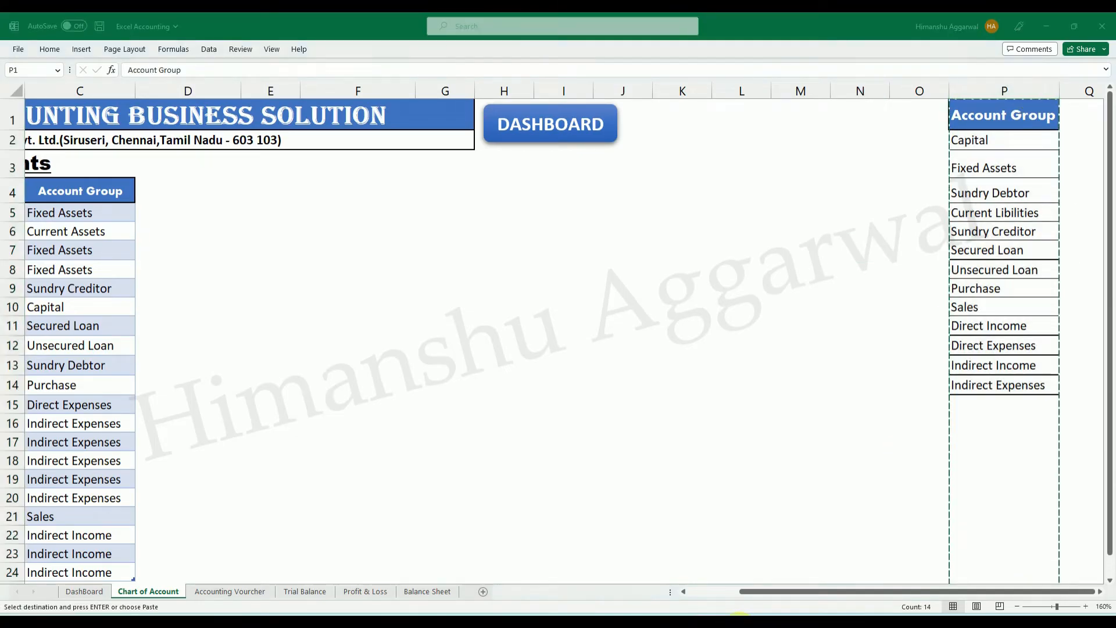
# Switch to the Excel Accounting Business Solution workbook and paste the Account Group list into column O of the Chart of Account sheet.
pyautogui.moveTo(738, 619)
pyautogui.click(774, 581)
pyautogui.click(1081, 177)
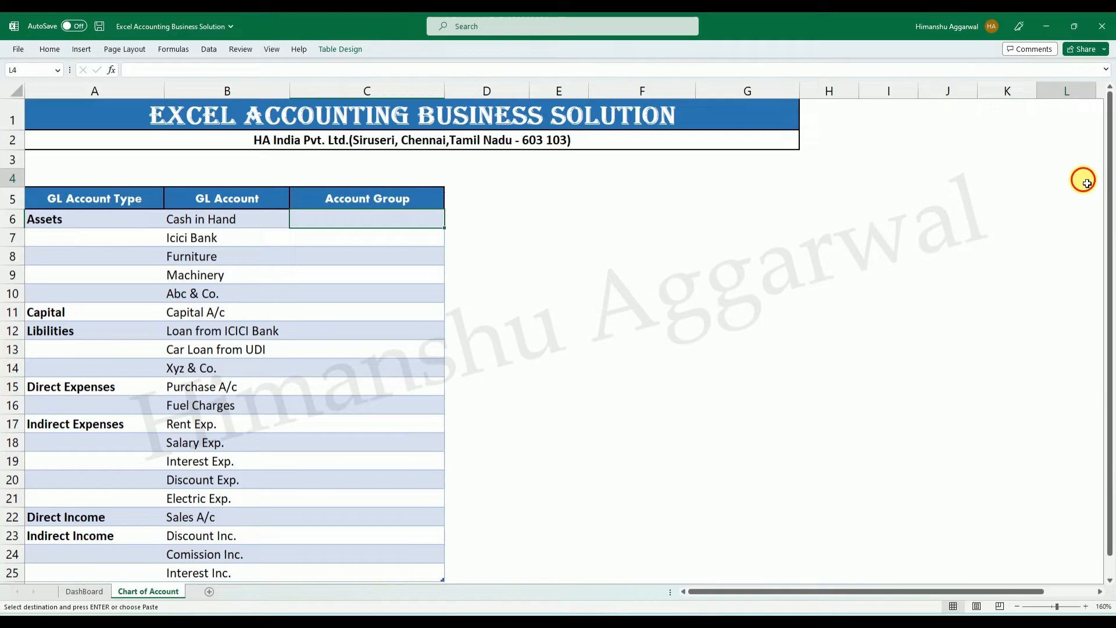
pyautogui.moveTo(996, 594); pyautogui.dragTo(1043, 594)
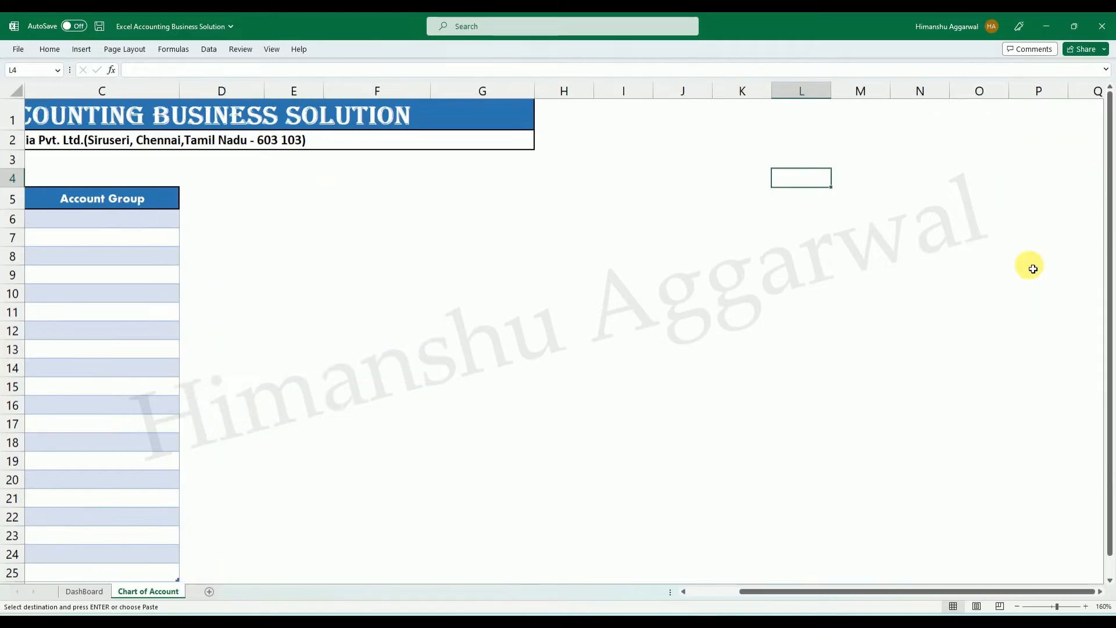
pyautogui.click(978, 112)
pyautogui.hotkey('ctrl', 'v')
pyautogui.click(1017, 293)
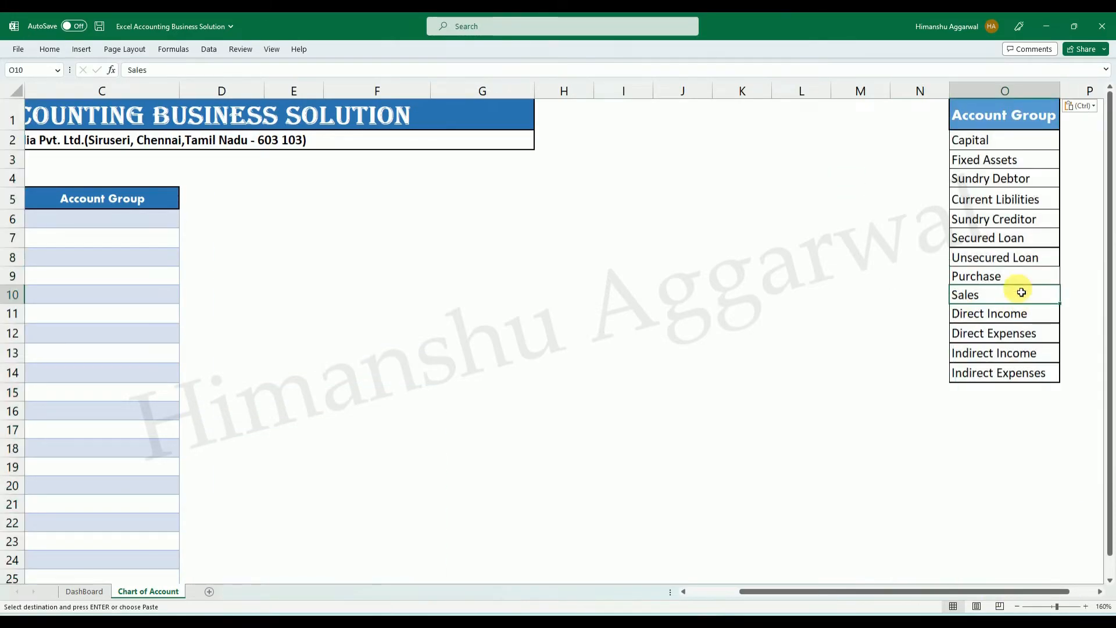
pyautogui.click(1013, 430)
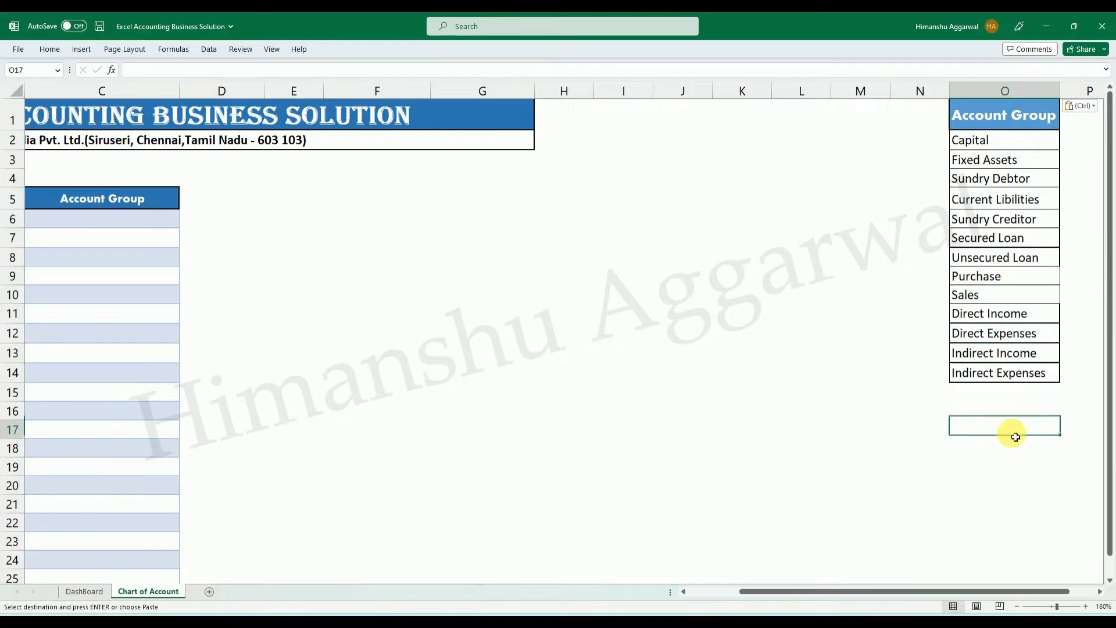
pyautogui.moveTo(1007, 124); pyautogui.dragTo(1004, 374)
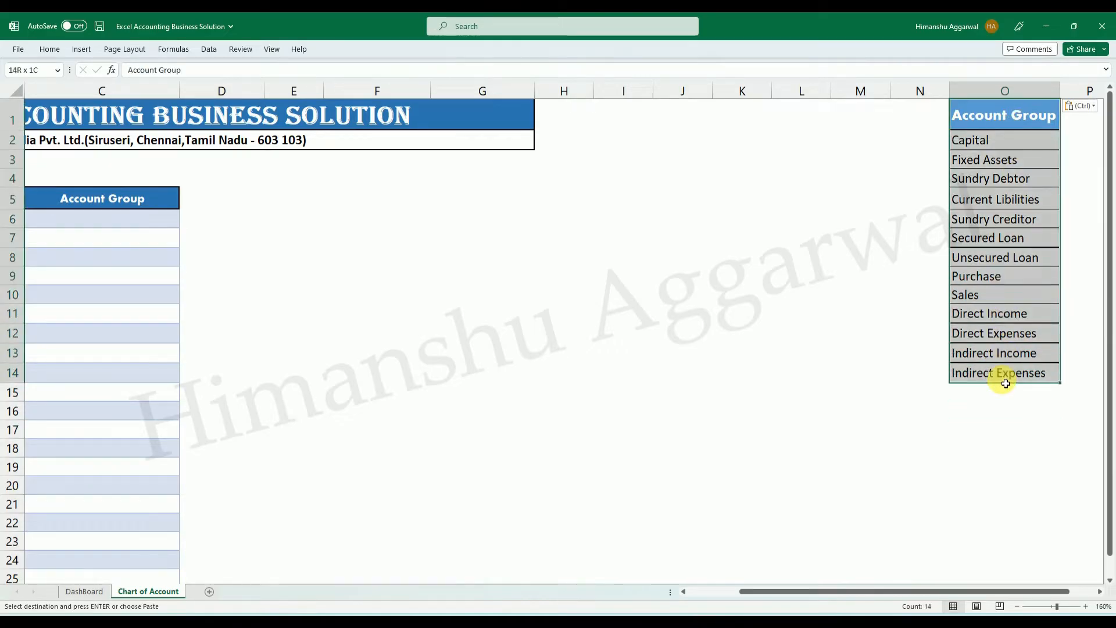
pyautogui.click(859, 297)
pyautogui.moveTo(1016, 114); pyautogui.dragTo(1013, 373)
pyautogui.click(1006, 93)
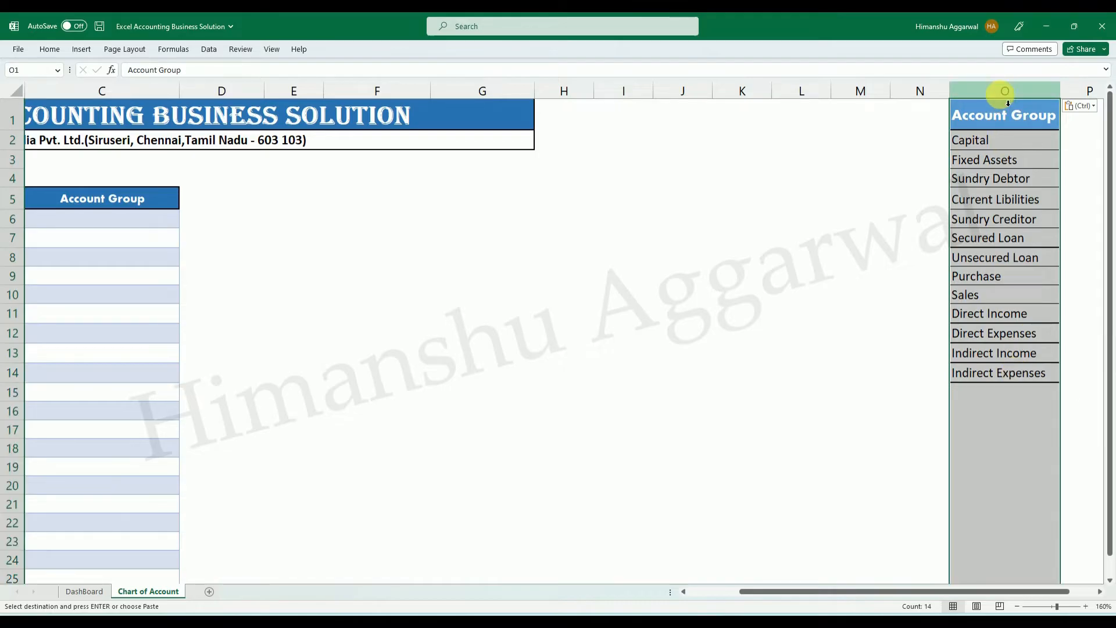
pyautogui.click(877, 257)
# Add List data validation to cell C6, the Account Group of Cash in Hand, with =$O:$O as its source.
pyautogui.moveTo(855, 591); pyautogui.dragTo(800, 591)
pyautogui.click(407, 219)
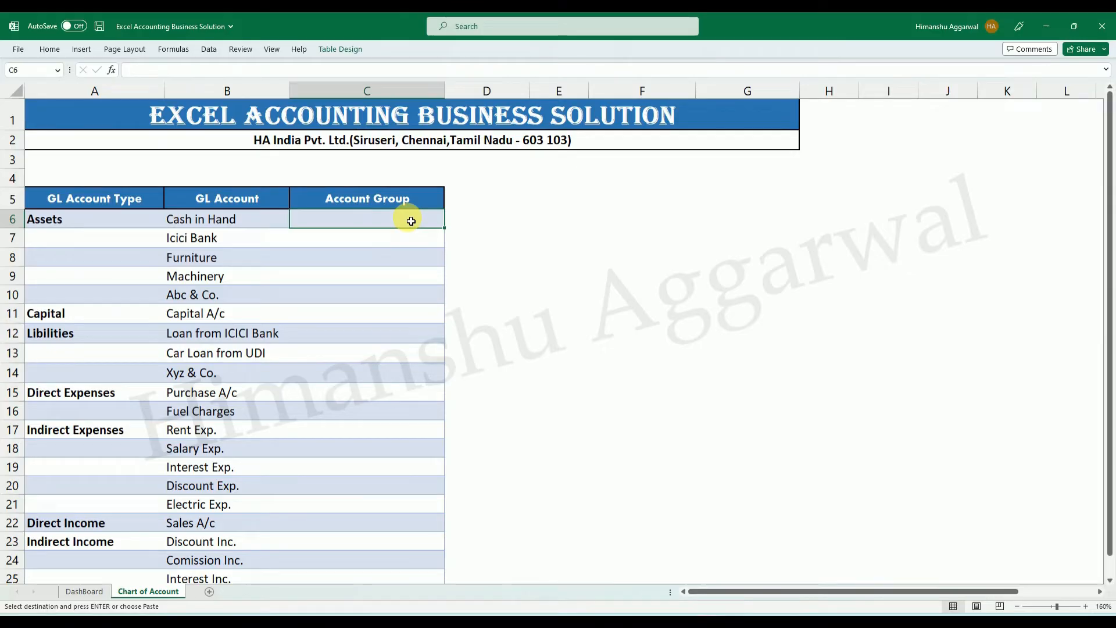
pyautogui.click(214, 51)
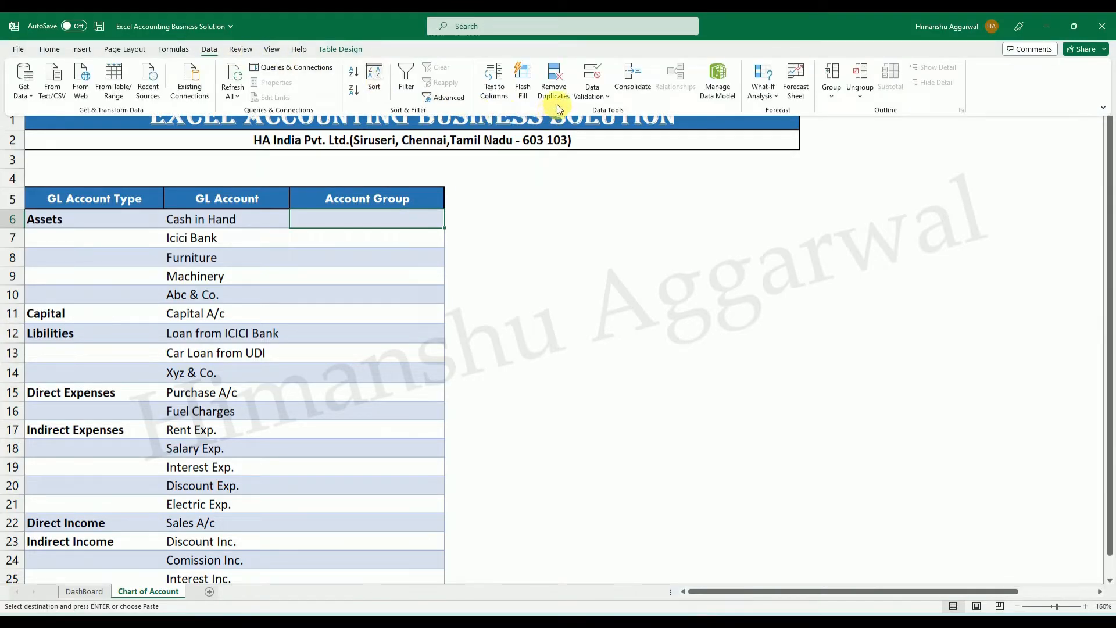
pyautogui.click(592, 90)
pyautogui.click(617, 111)
pyautogui.click(762, 277)
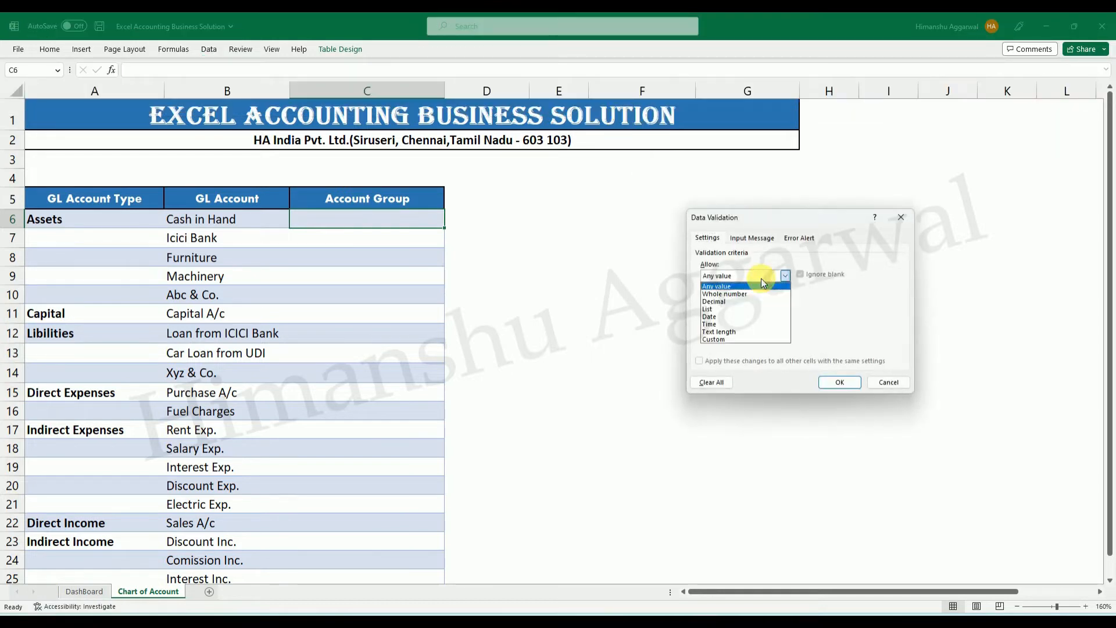
pyautogui.click(747, 305)
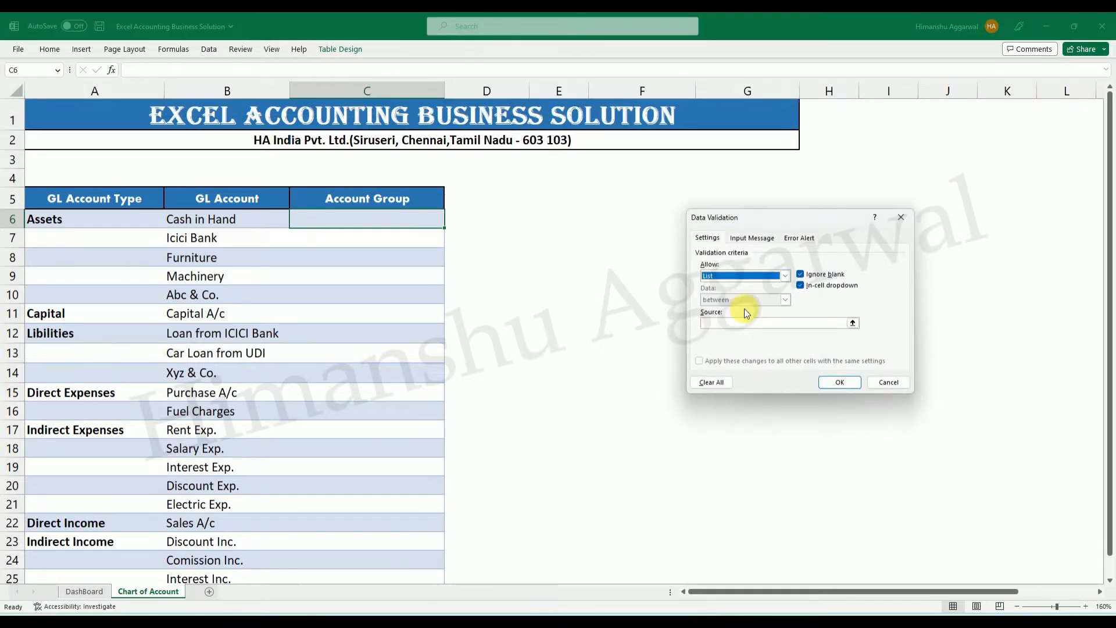
pyautogui.click(852, 323)
pyautogui.moveTo(921, 592); pyautogui.dragTo(964, 589)
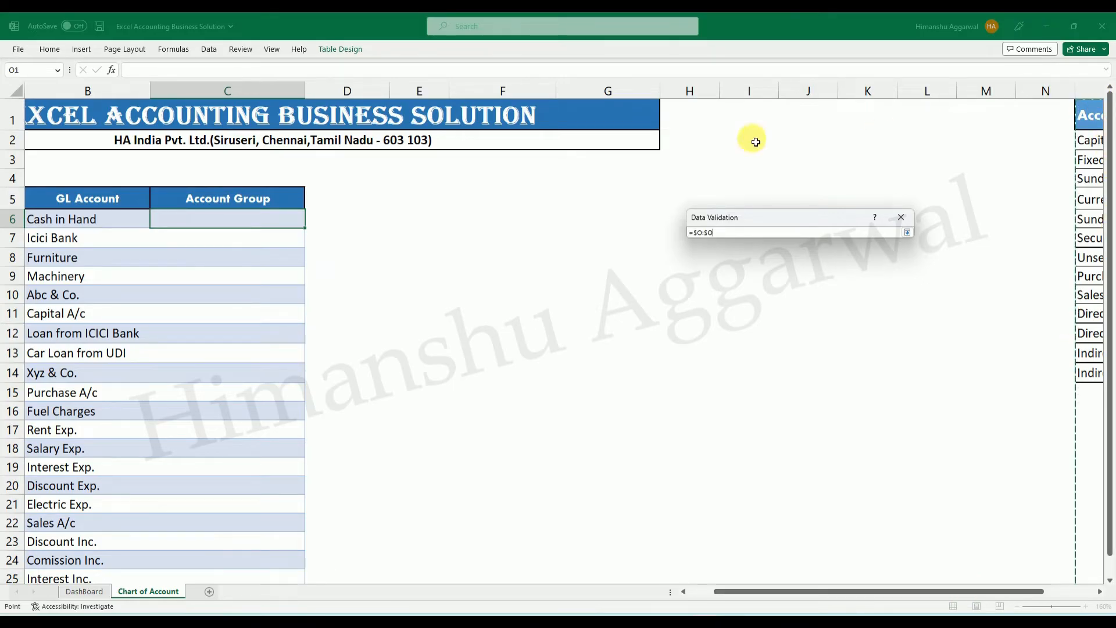
pyautogui.click(907, 232)
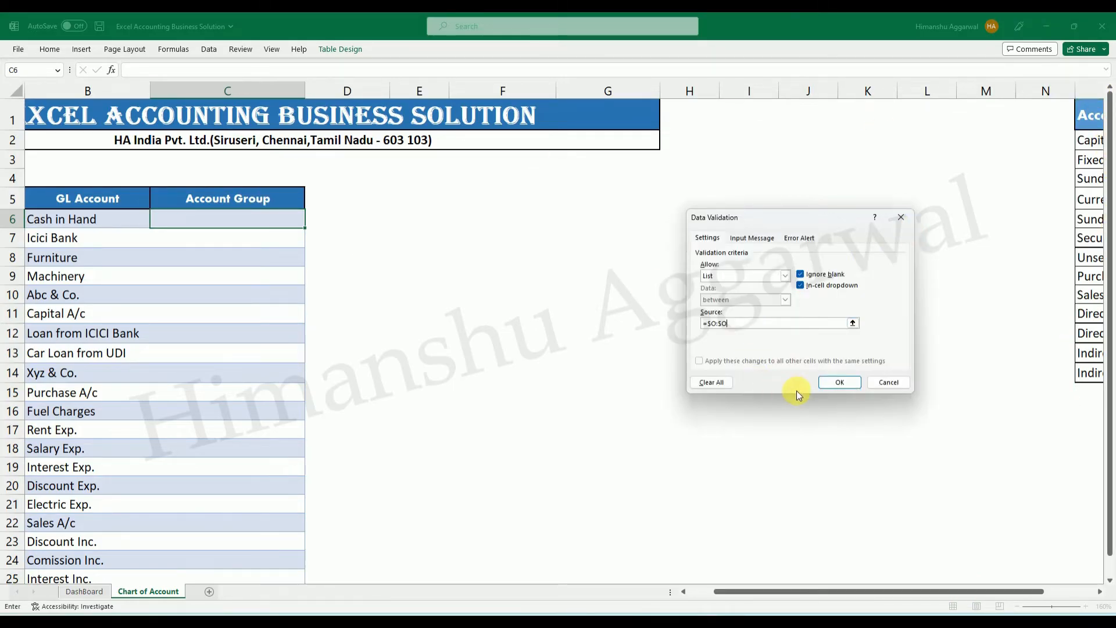
pyautogui.click(831, 384)
# Check the options offered by the Account Group drop-down in cell C6.
pyautogui.moveTo(742, 592); pyautogui.dragTo(717, 593)
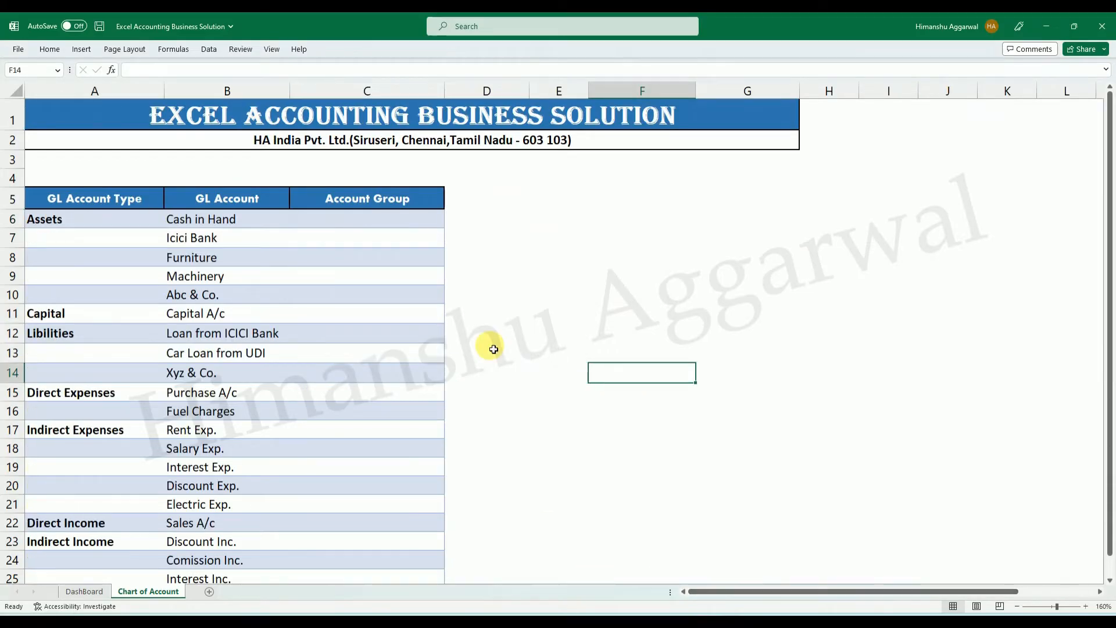
pyautogui.click(450, 222)
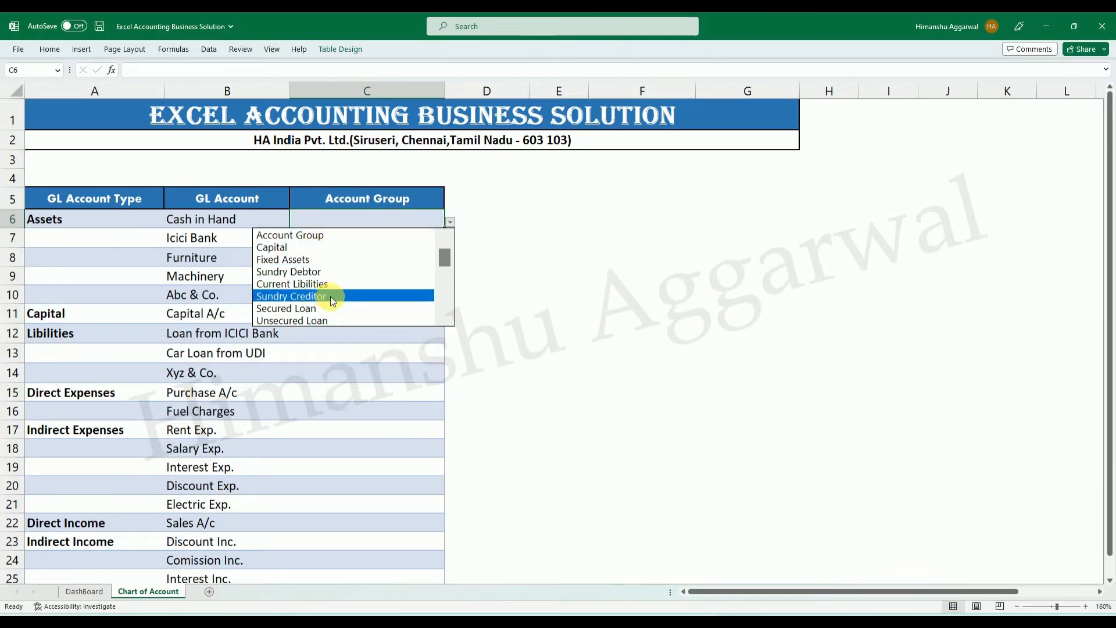
pyautogui.moveTo(444, 260); pyautogui.dragTo(449, 235)
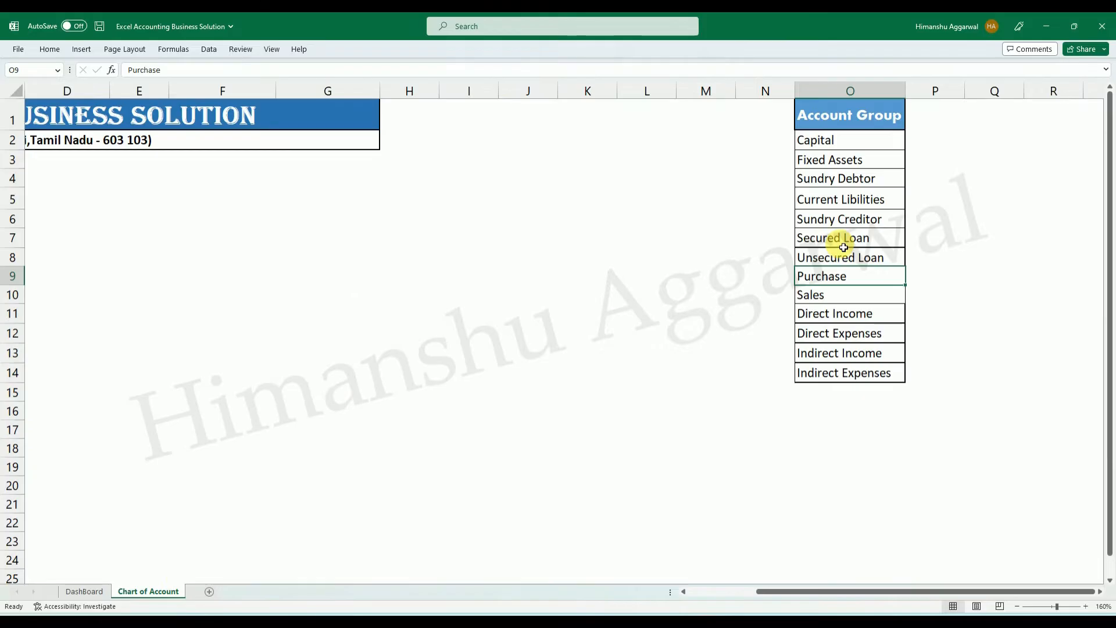
# Insert a cell below Fixed Assets in the column O Account Group list and enter Current Assets in it.
pyautogui.click(840, 242)
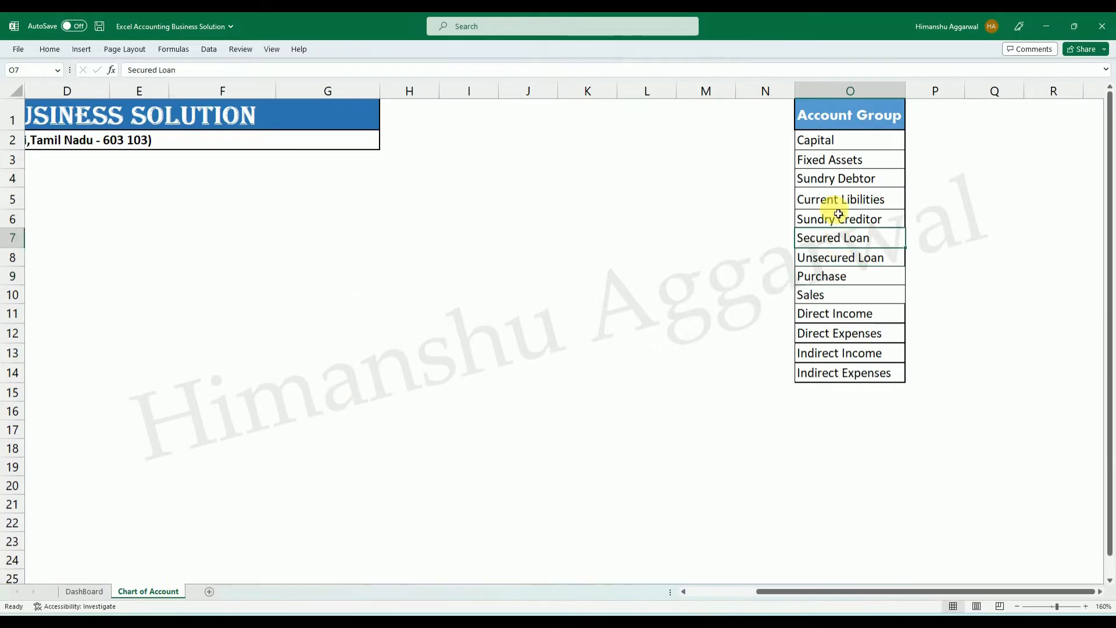
pyautogui.click(839, 180)
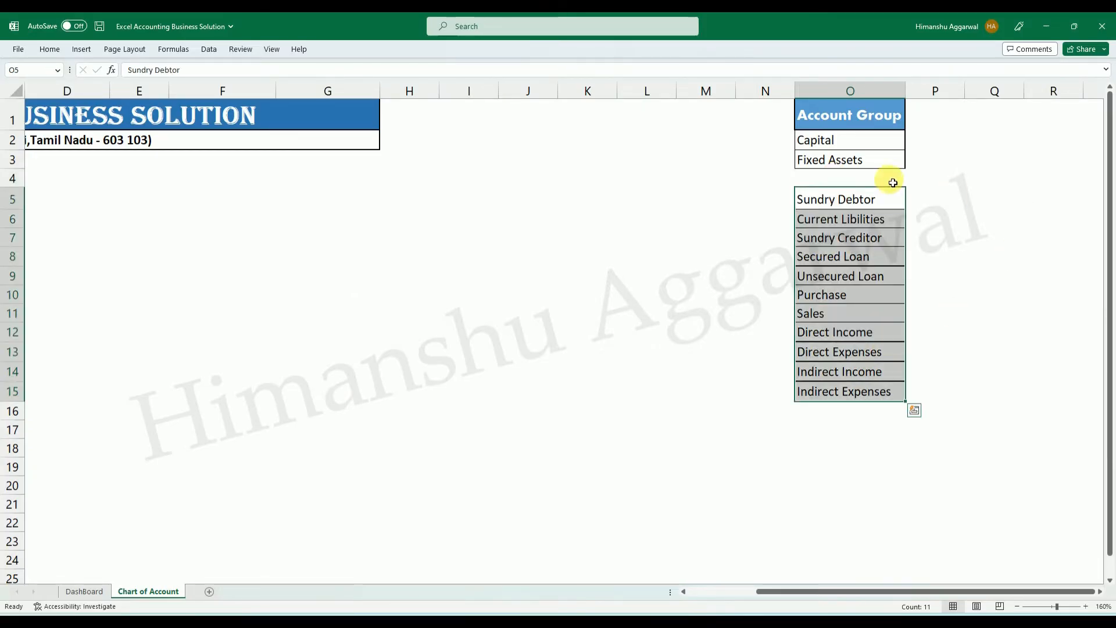
pyautogui.click(871, 180)
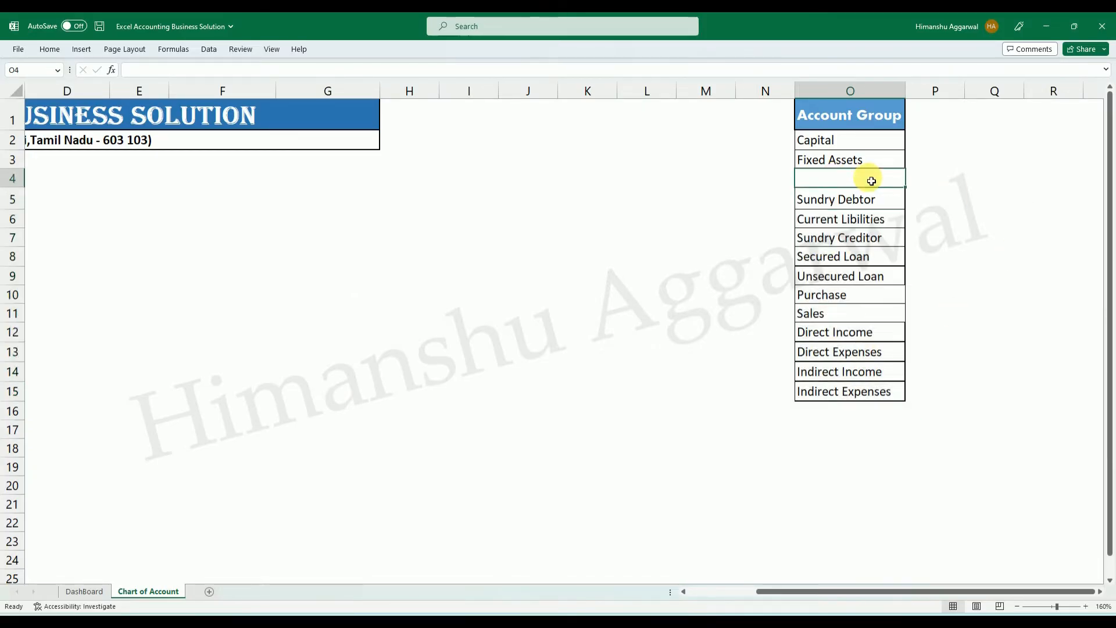
pyautogui.write('Current Assets')
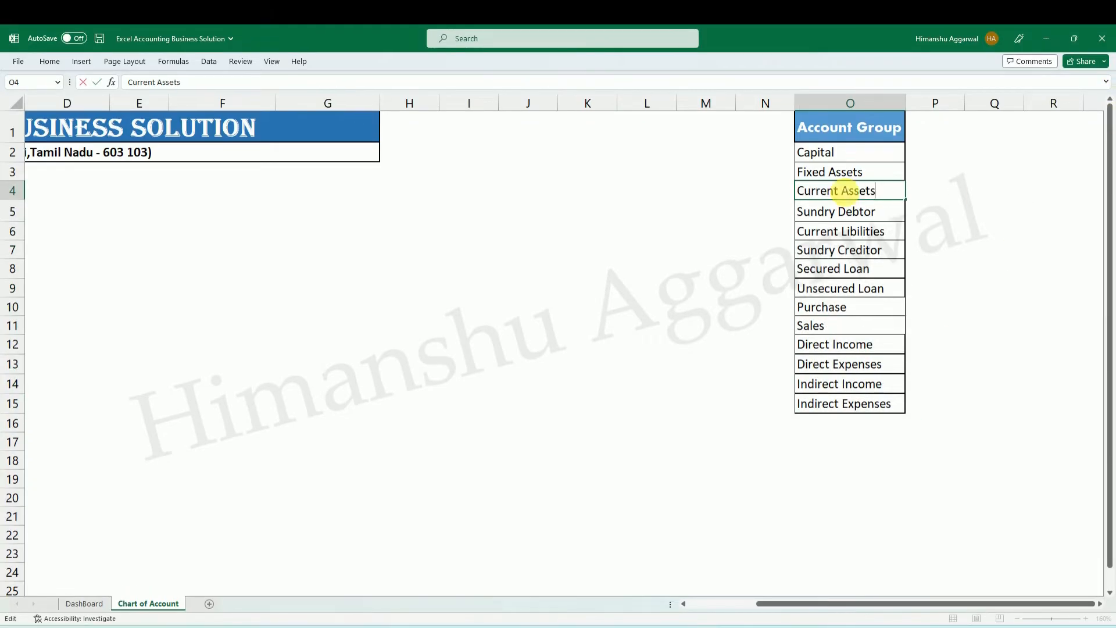
pyautogui.click(582, 235)
pyautogui.click(837, 256)
# Set the Account Group of Cash in Hand and Icici Bank to Current Assets.
pyautogui.moveTo(901, 601); pyautogui.dragTo(833, 602)
pyautogui.click(430, 234)
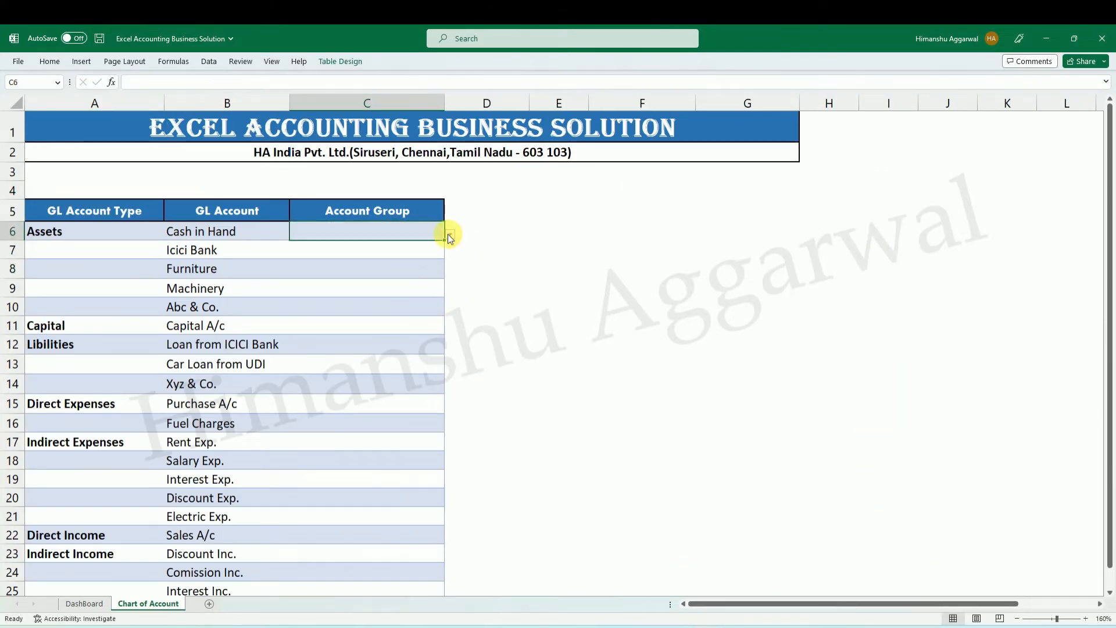
pyautogui.click(449, 236)
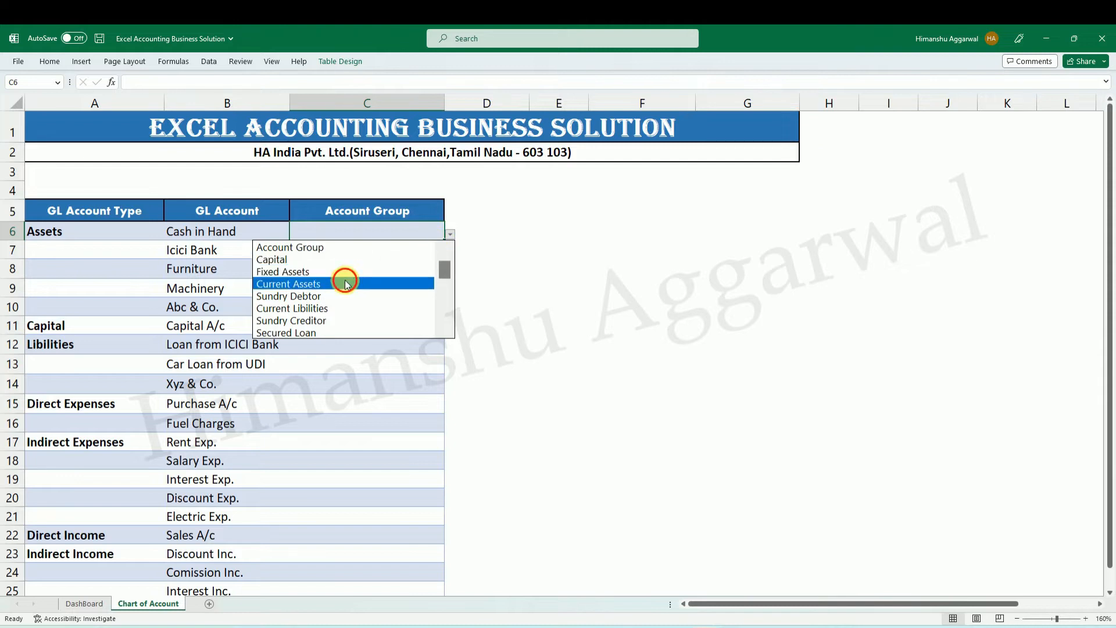
pyautogui.click(345, 284)
pyautogui.click(366, 254)
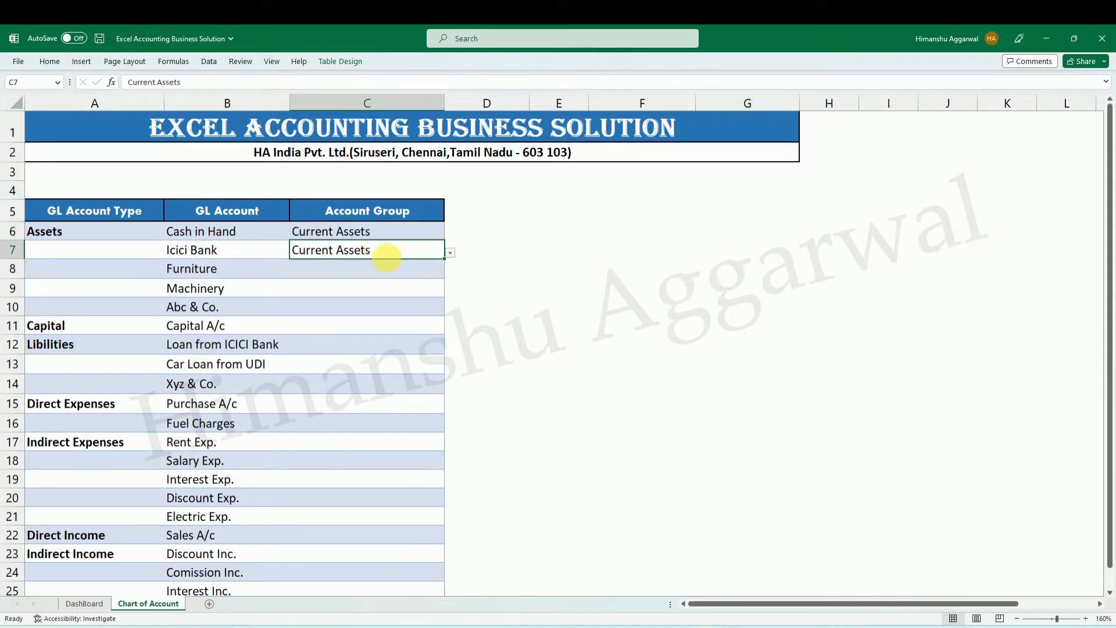
# Set the Account Group of Furniture to Fixed Assets and fill it down to the table's last row, C25.
pyautogui.click(379, 266)
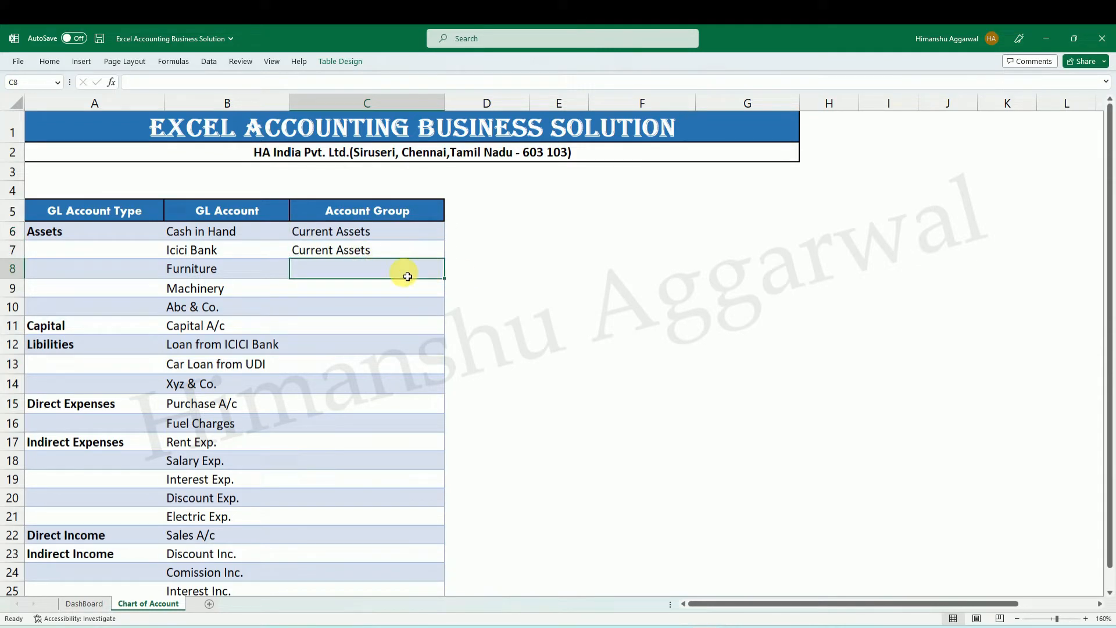
pyautogui.click(451, 272)
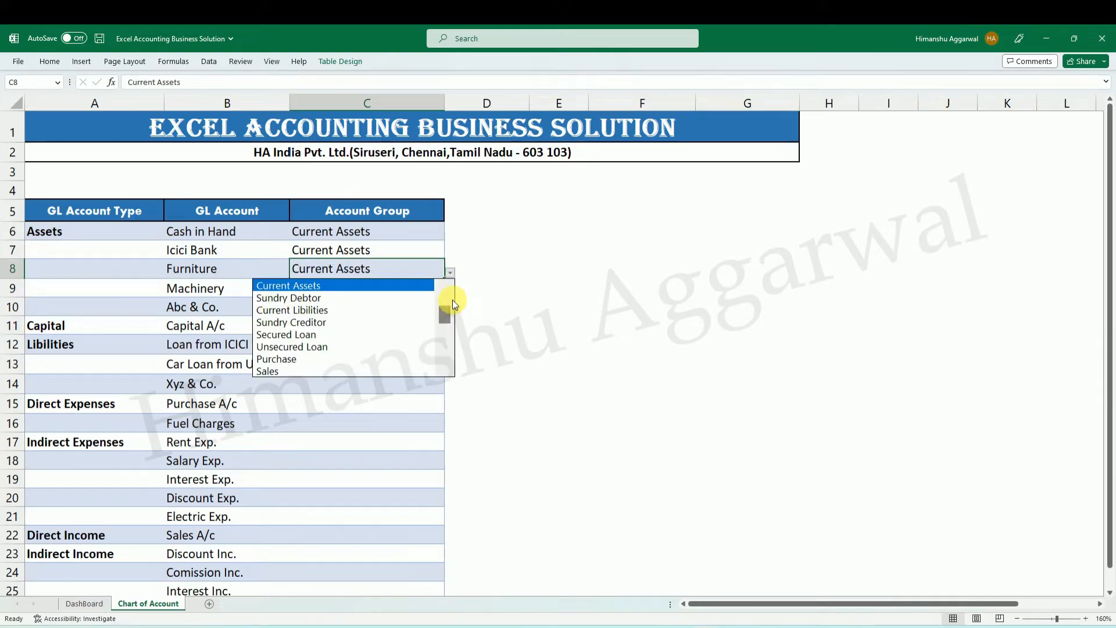
pyautogui.scroll(1, 446, 302)
pyautogui.click(325, 310)
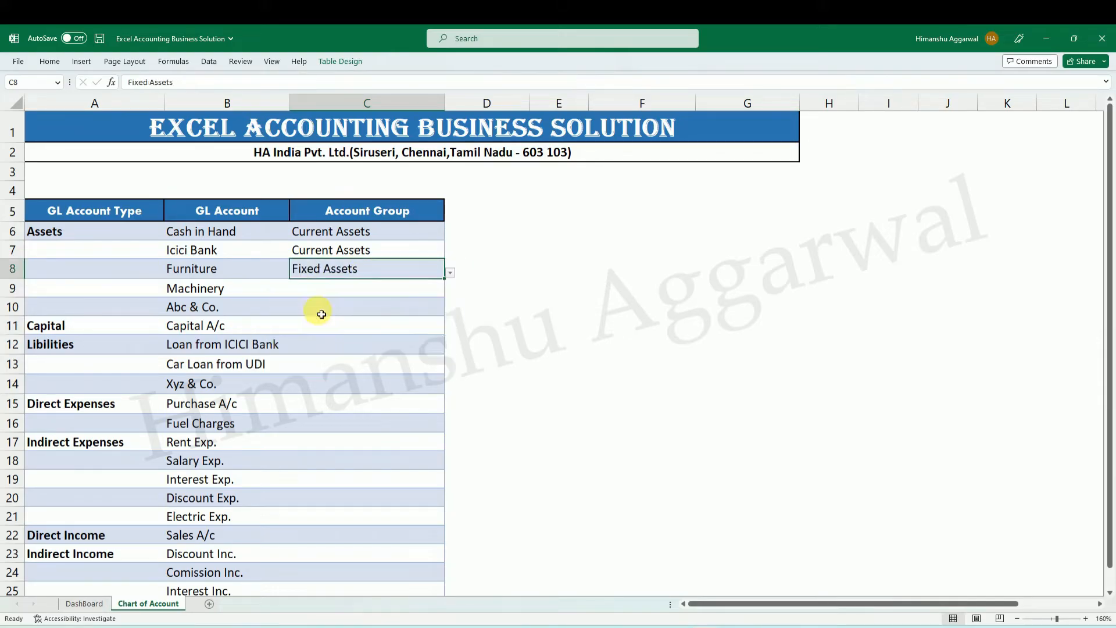
pyautogui.moveTo(386, 269); pyautogui.dragTo(394, 521)
pyautogui.hotkey('ctrl', 'd')
pyautogui.click(546, 448)
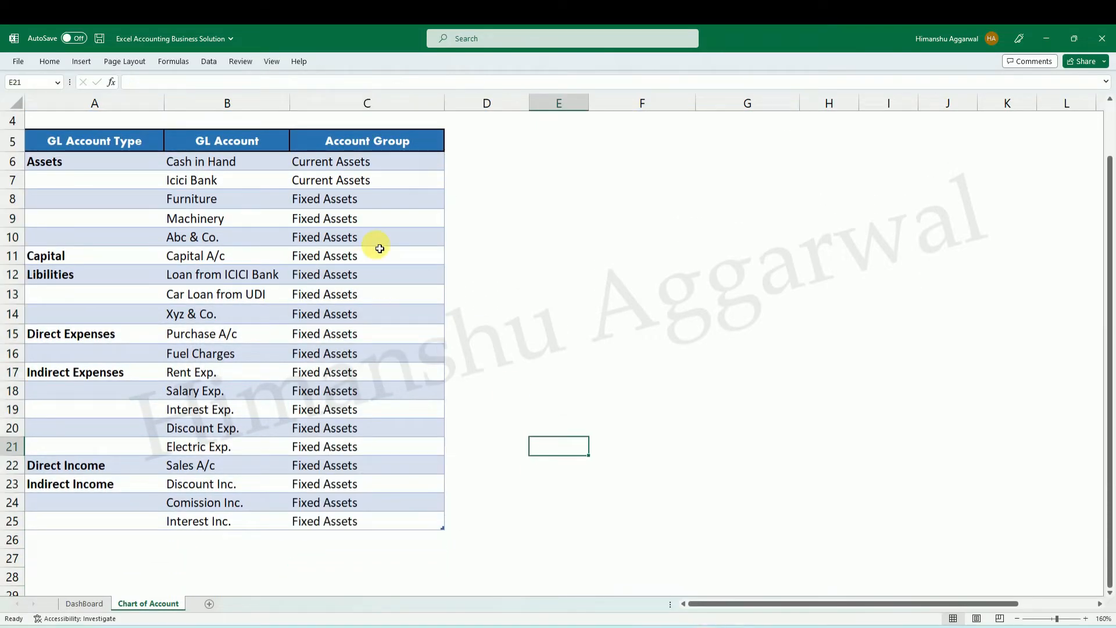
# Change the Account Group of Abc & Co. to Sundry Debtor.
pyautogui.click(374, 218)
pyautogui.click(374, 237)
pyautogui.click(450, 239)
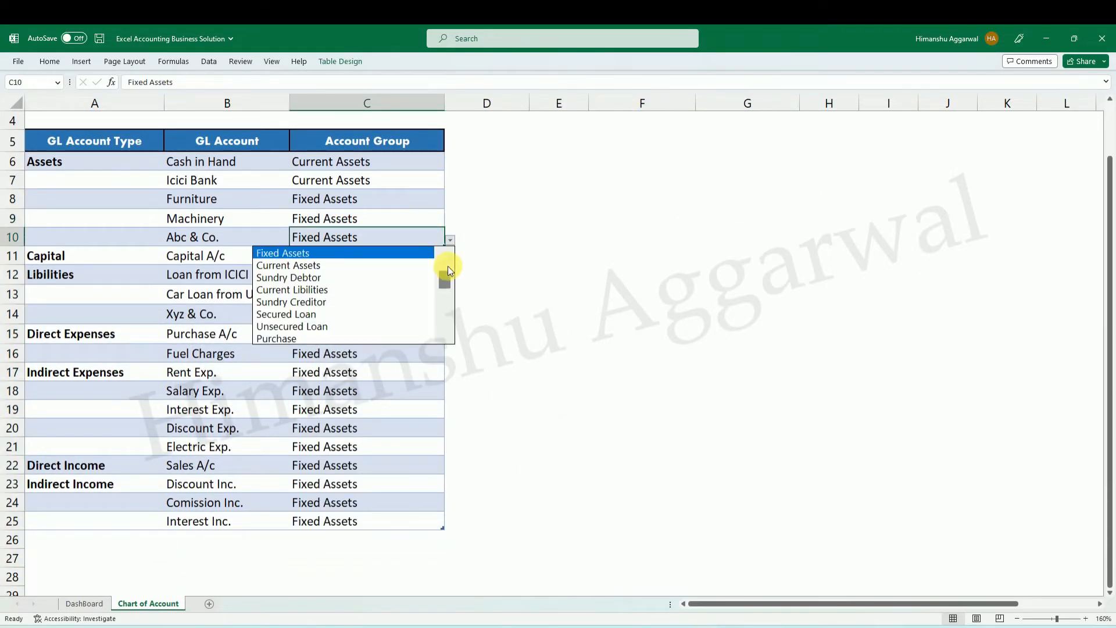
pyautogui.click(355, 278)
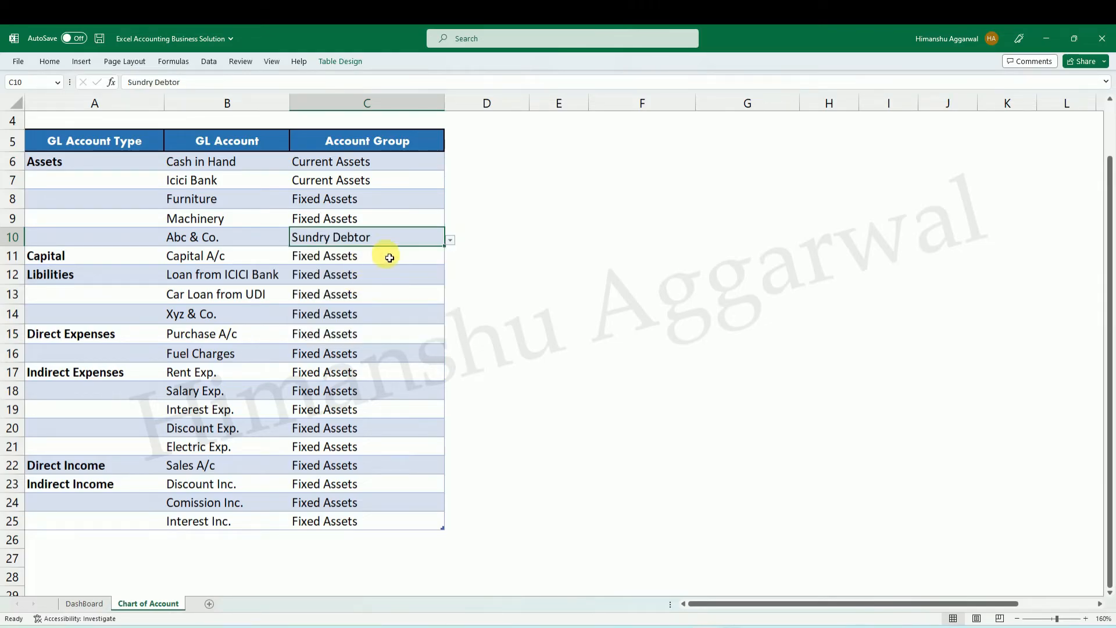
# Change the Account Group of Abc & Co. to Sundry Creditor.
pyautogui.click(451, 240)
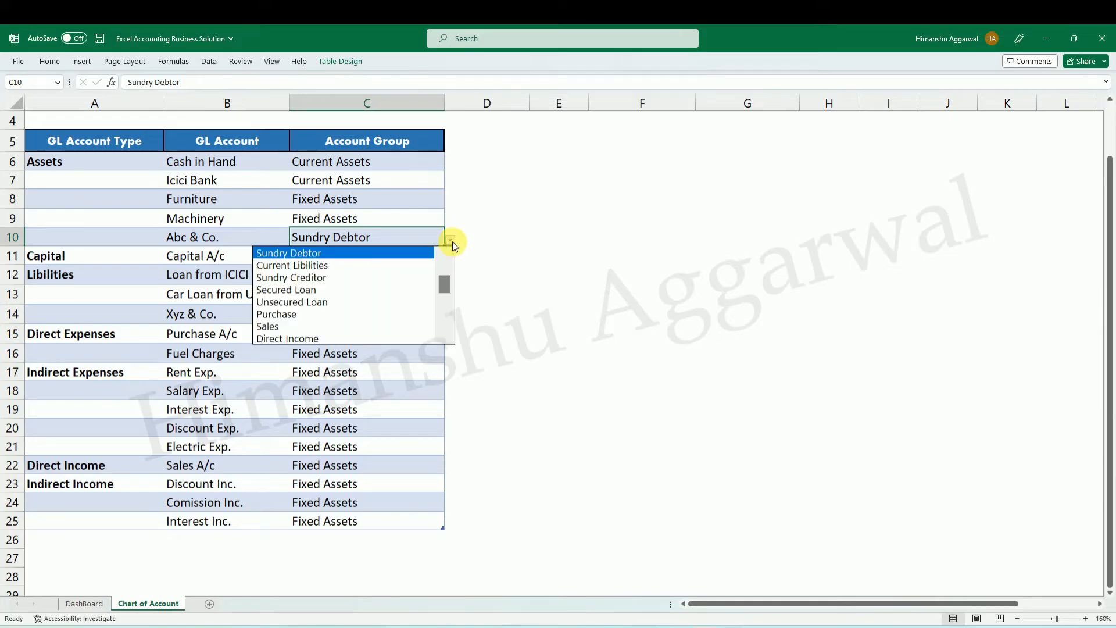
pyautogui.moveTo(443, 283); pyautogui.dragTo(445, 271)
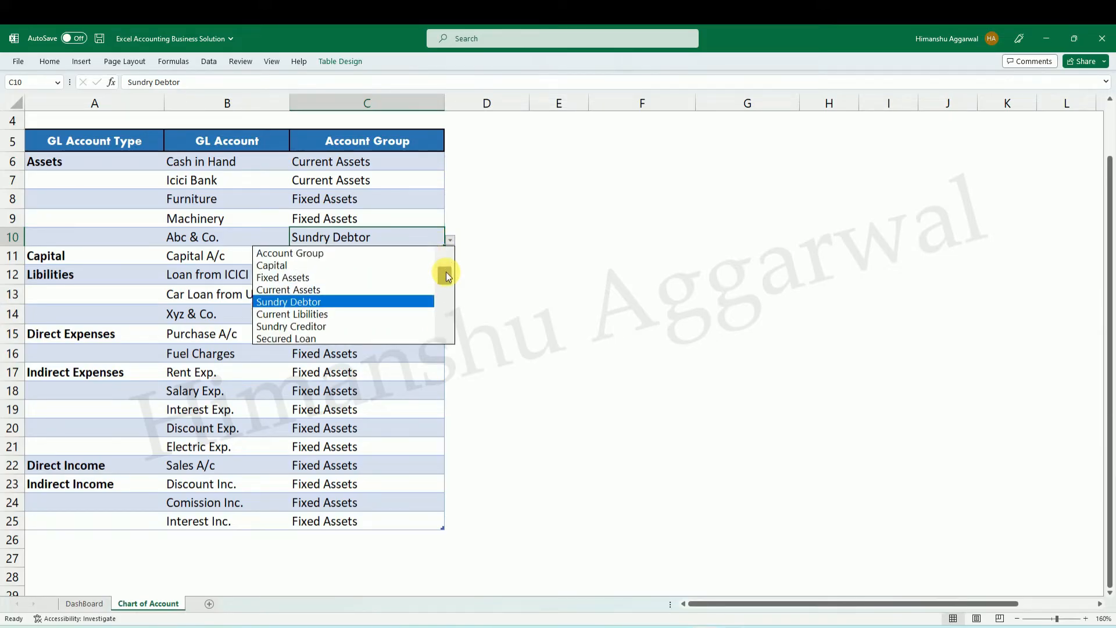
pyautogui.click(343, 314)
pyautogui.click(450, 240)
pyautogui.click(374, 265)
# Set the Account Group of Capital A/c to Capital.
pyautogui.click(376, 263)
pyautogui.click(457, 263)
pyautogui.click(440, 259)
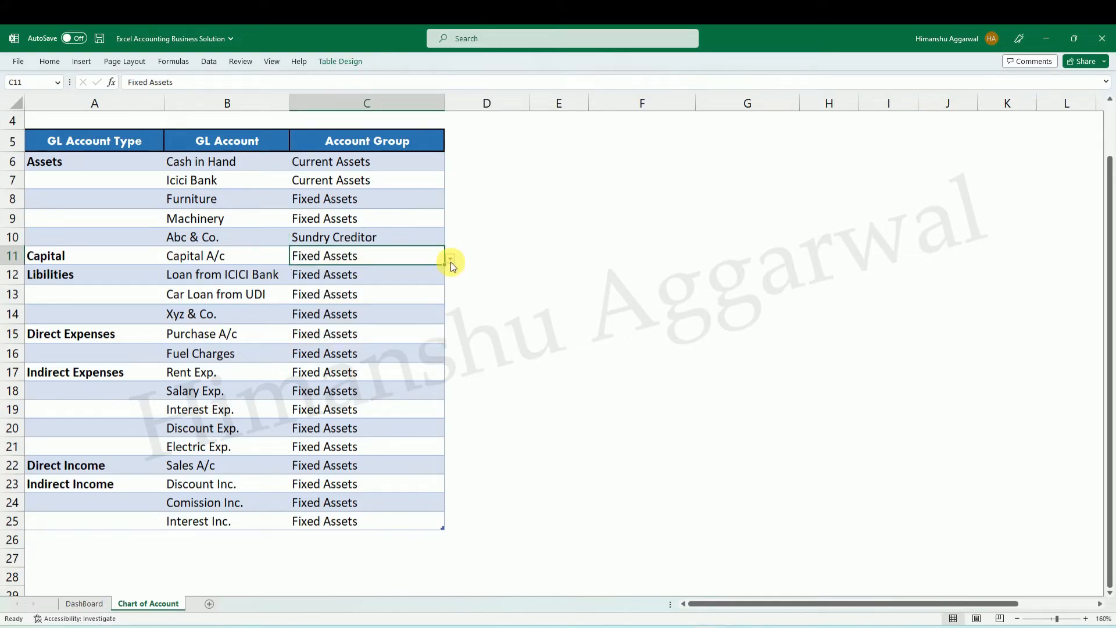
pyautogui.click(451, 258)
pyautogui.moveTo(445, 298); pyautogui.dragTo(445, 291)
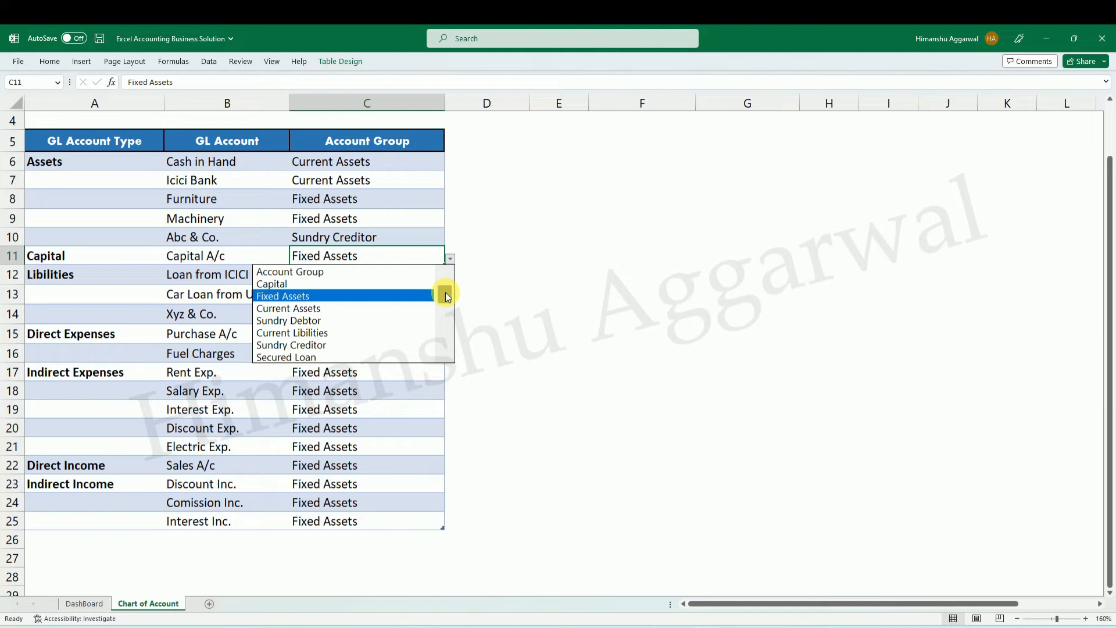
pyautogui.click(367, 283)
# Set the Account Group of Loan from ICICI Bank to Secured Loan and of Car Loan from UDI to Unsecured Loan.
pyautogui.click(402, 283)
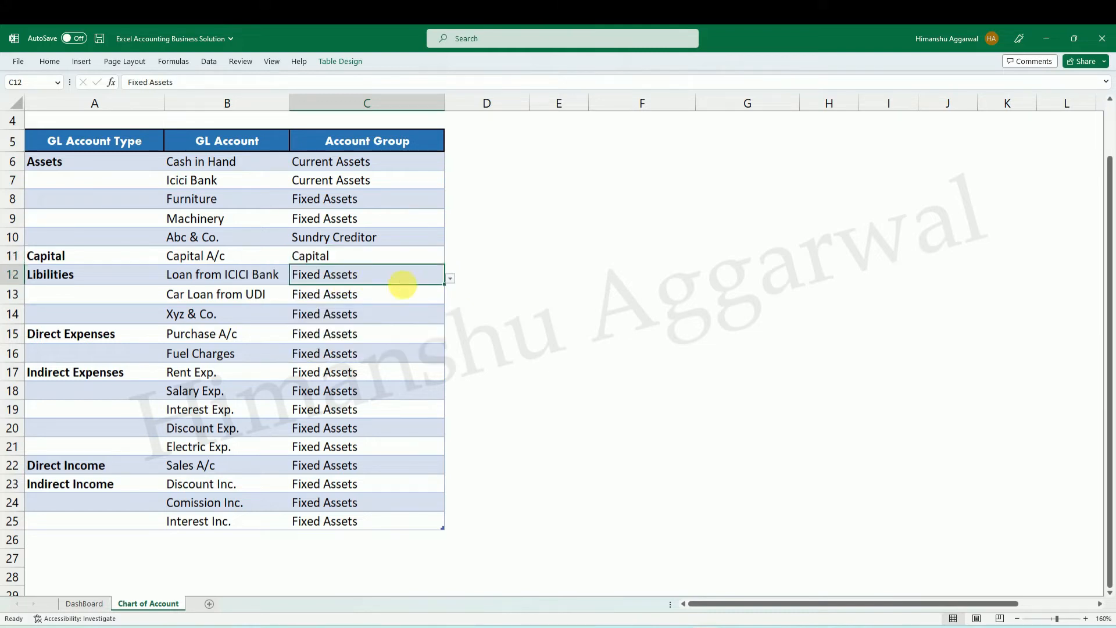
pyautogui.click(451, 281)
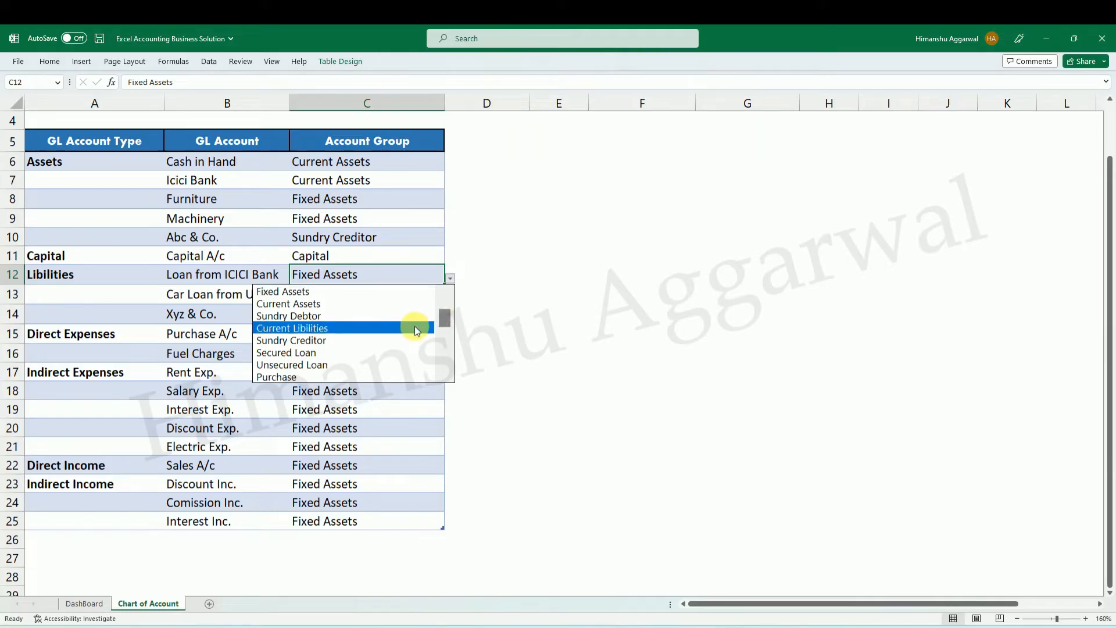
pyautogui.moveTo(444, 316); pyautogui.dragTo(442, 324)
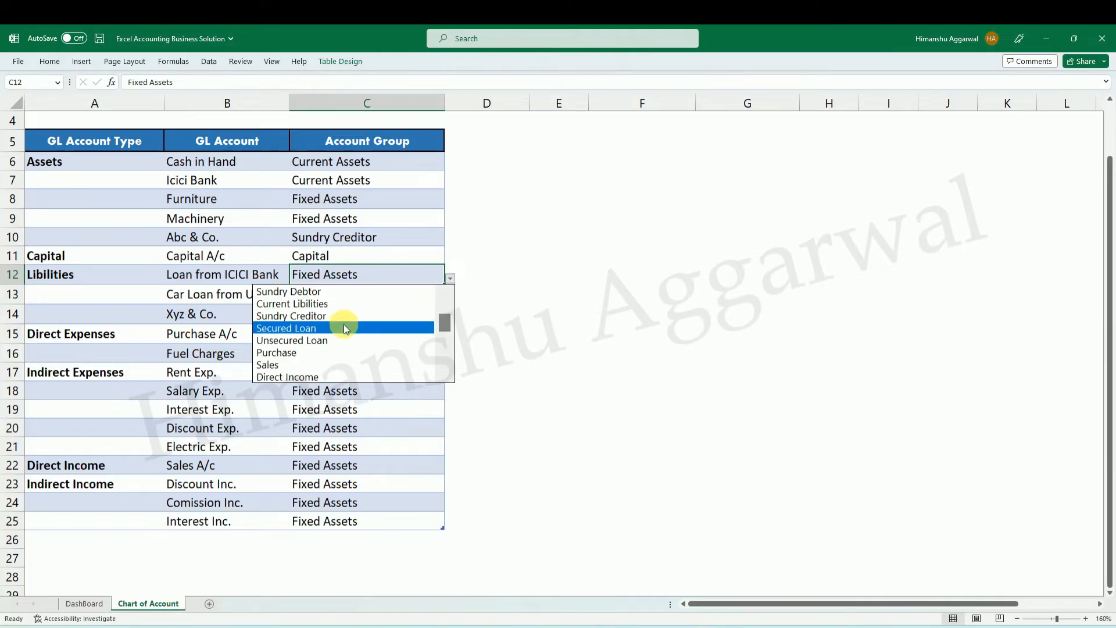
pyautogui.click(343, 326)
pyautogui.click(405, 301)
pyautogui.click(450, 297)
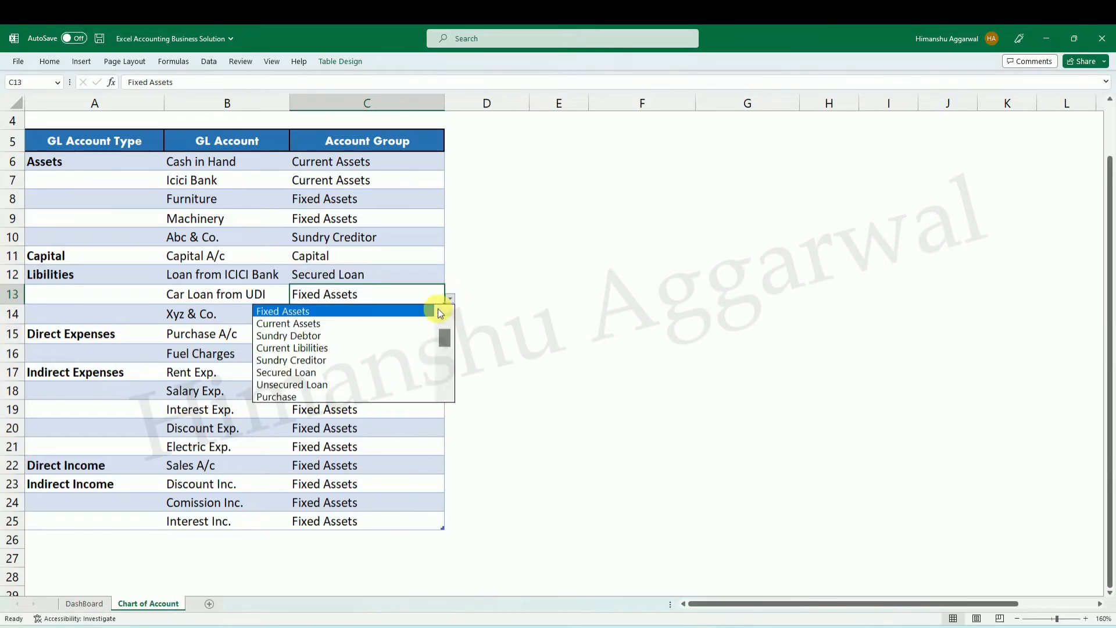
pyautogui.click(395, 385)
# Set the Account Group of Xyz & Co. to Sundry Debtor.
pyautogui.click(404, 317)
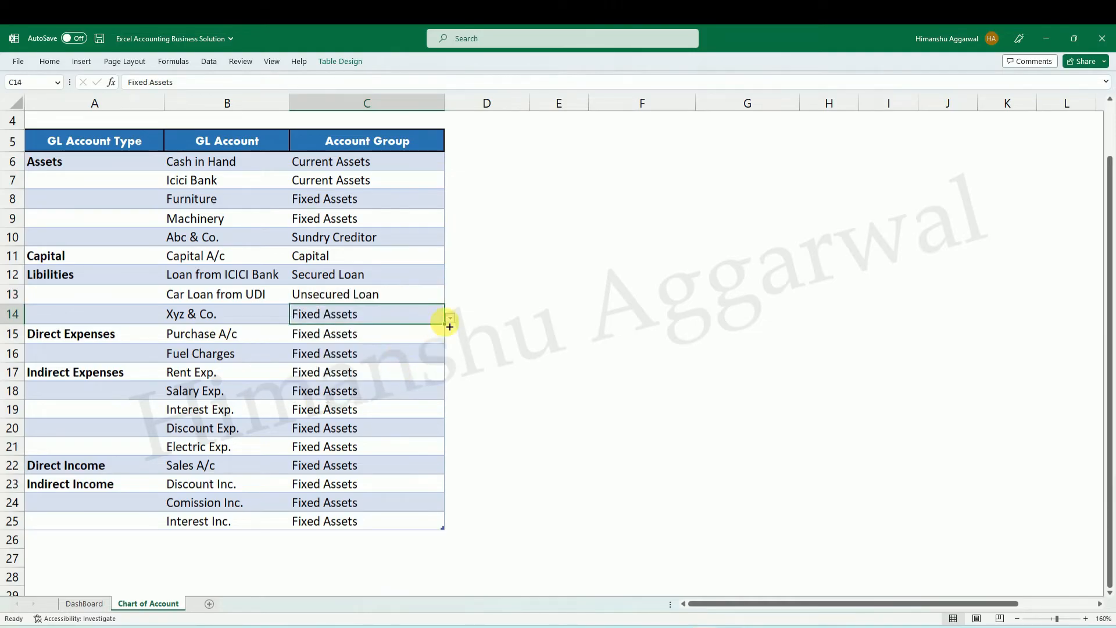
pyautogui.click(451, 317)
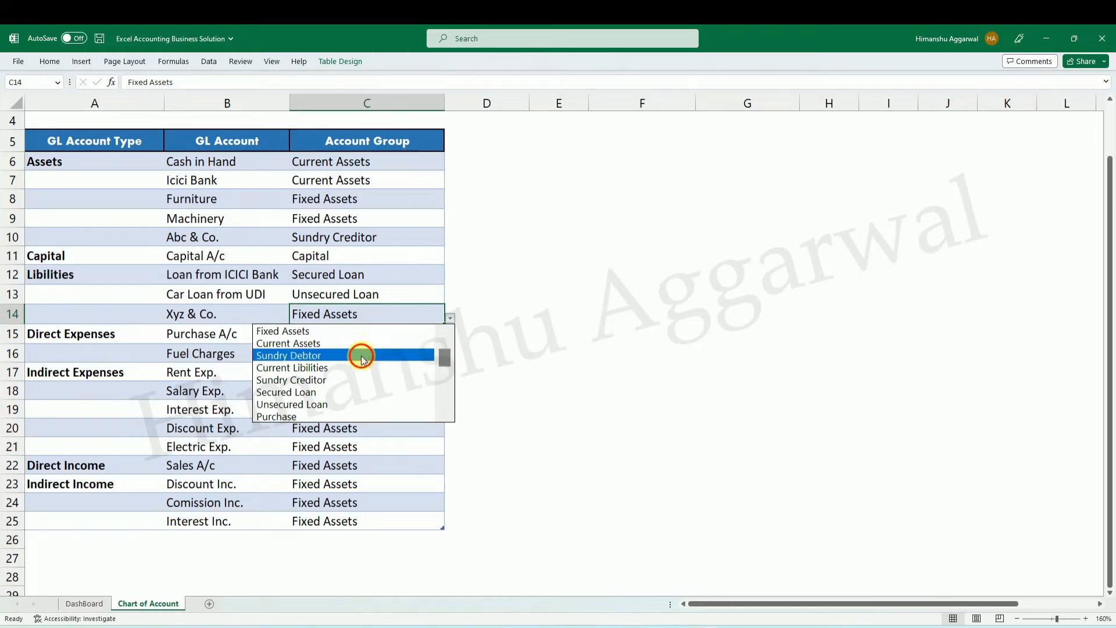
pyautogui.click(360, 355)
# Set the Account Group of Purchase A/c to Purchase and of Fuel Charges to Direct Expenses.
pyautogui.click(391, 332)
pyautogui.click(450, 338)
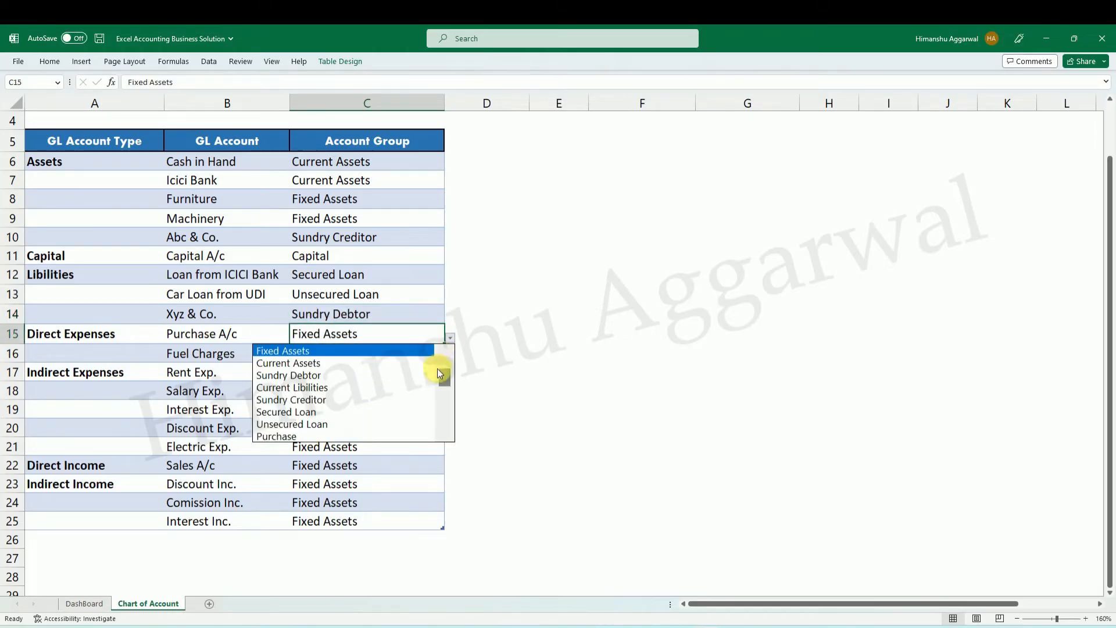
pyautogui.click(383, 426)
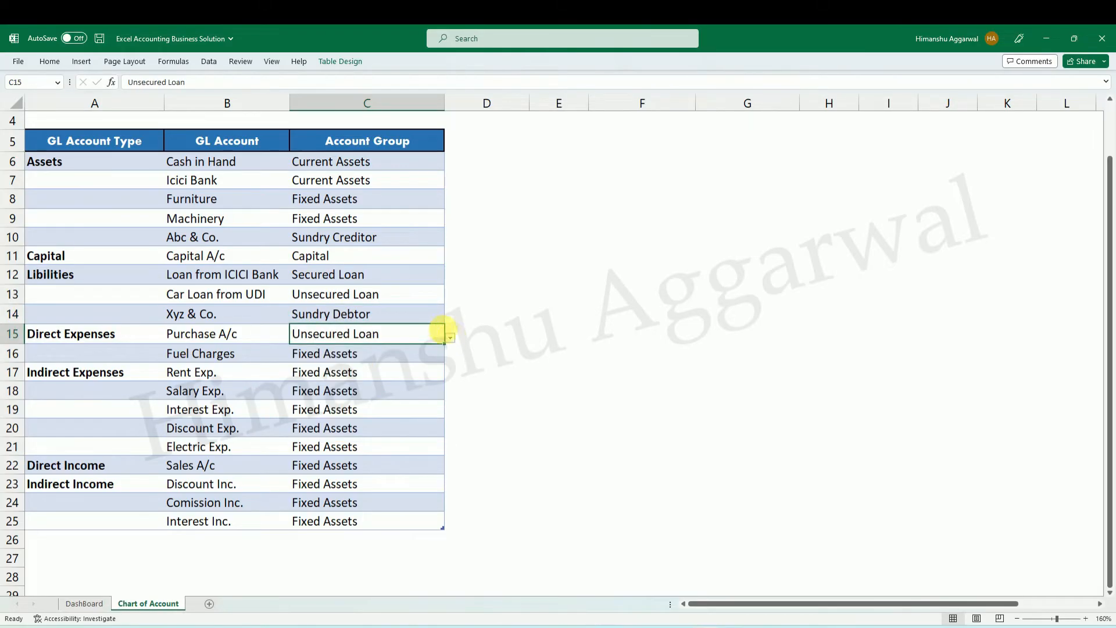
pyautogui.click(451, 338)
pyautogui.click(349, 365)
pyautogui.click(423, 359)
pyautogui.click(451, 357)
pyautogui.moveTo(441, 388); pyautogui.dragTo(442, 398)
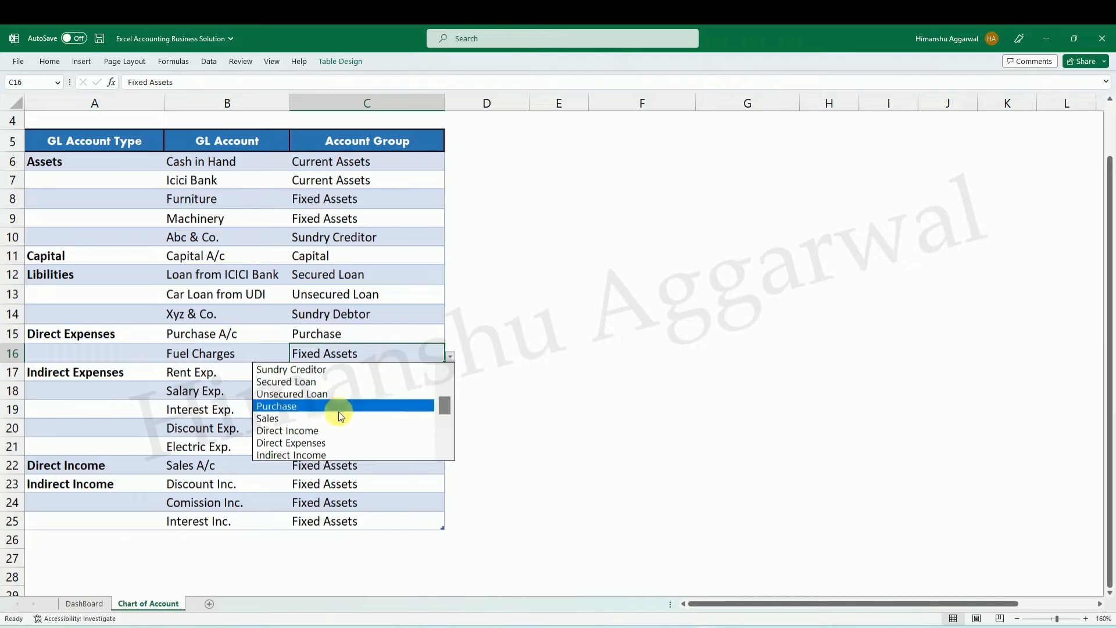
pyautogui.click(327, 442)
# Set the Account Group of Rent Exp. to Indirect Expenses and fill it down to Electric Exp. in C21.
pyautogui.click(374, 371)
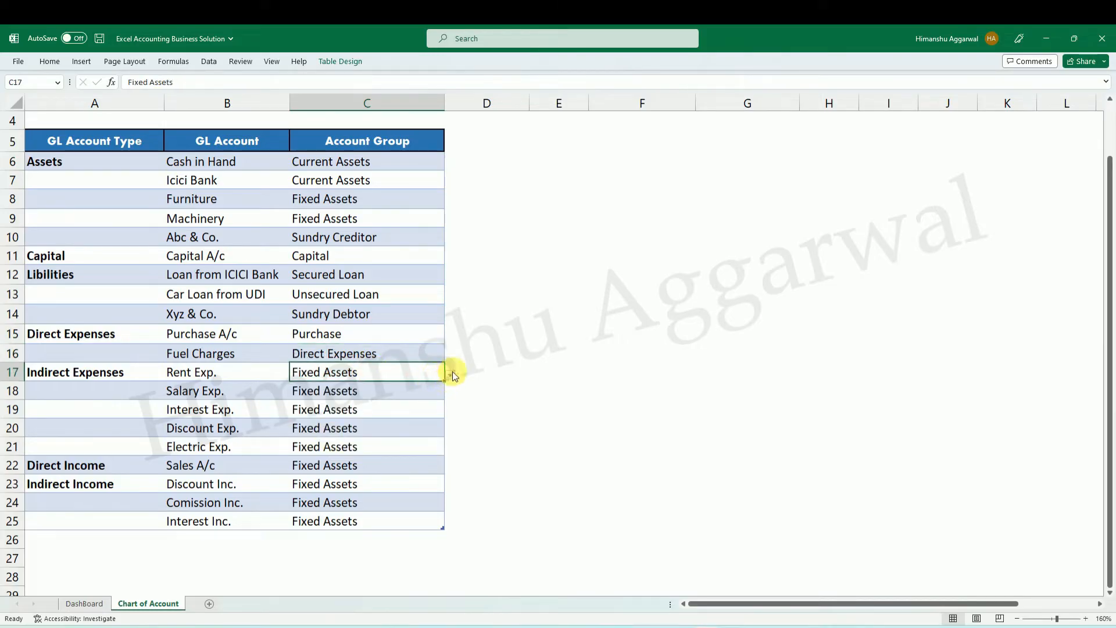
pyautogui.click(452, 373)
pyautogui.press('Down')
pyautogui.press('Down')
pyautogui.press('Down')
pyautogui.press('Down')
pyautogui.moveTo(450, 410); pyautogui.dragTo(446, 422)
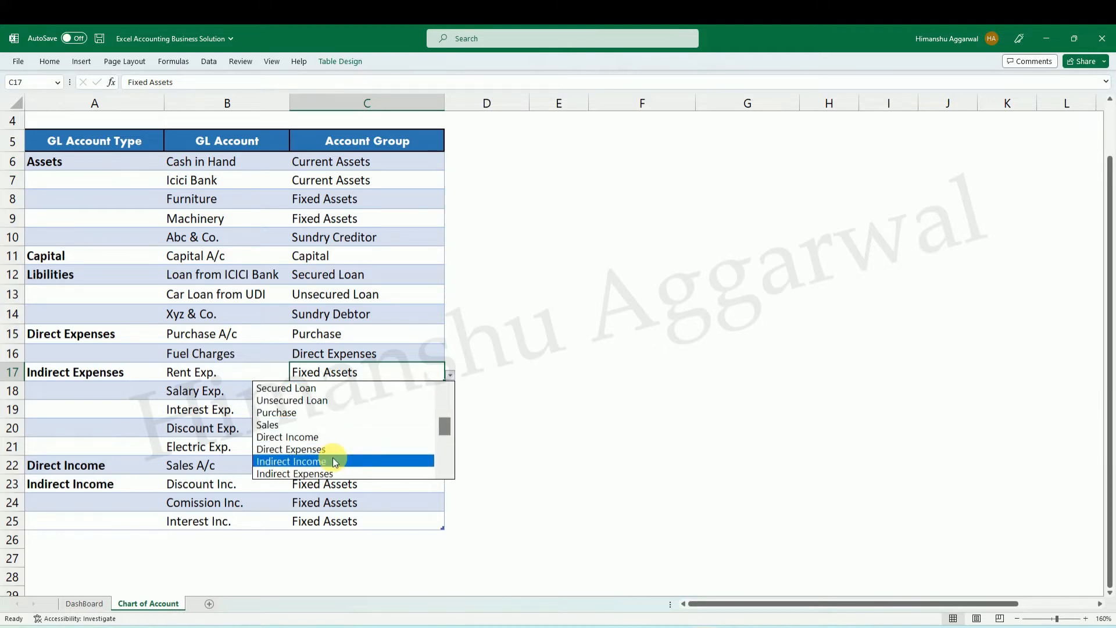
pyautogui.click(326, 472)
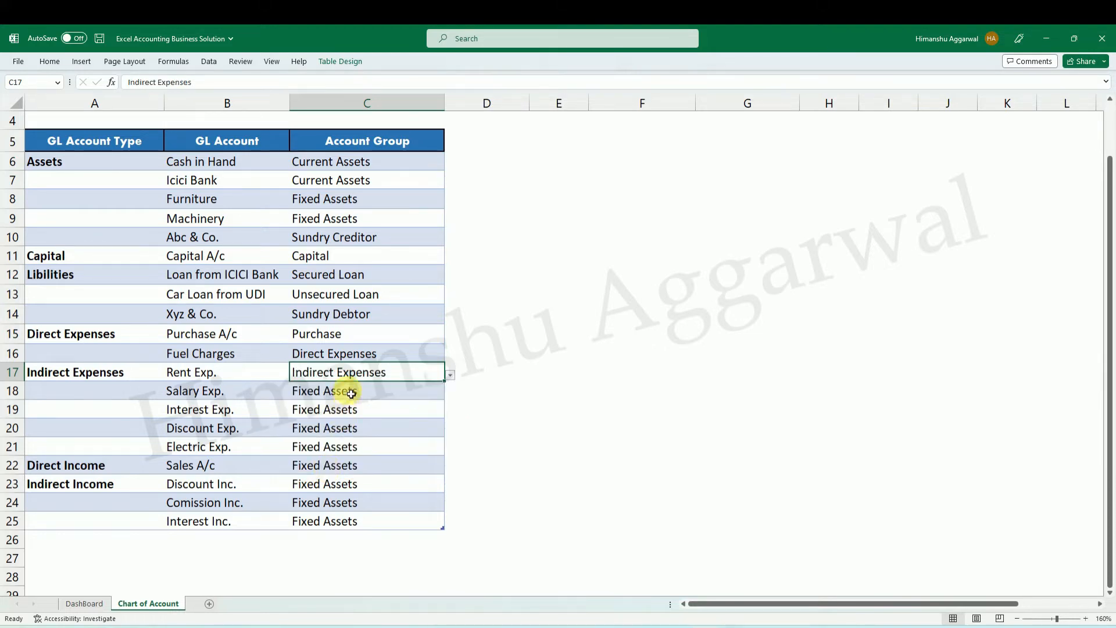
pyautogui.moveTo(356, 375); pyautogui.dragTo(357, 448)
pyautogui.hotkey('ctrl', 'd')
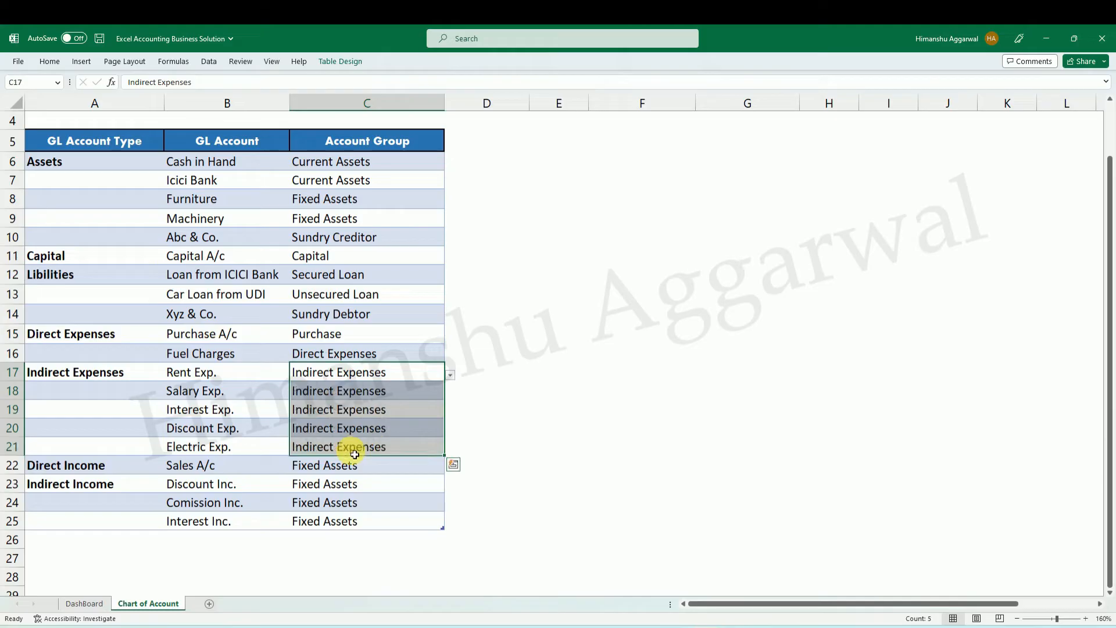
# Set the Account Group of Sales A/c to Sales.
pyautogui.click(361, 465)
pyautogui.click(450, 470)
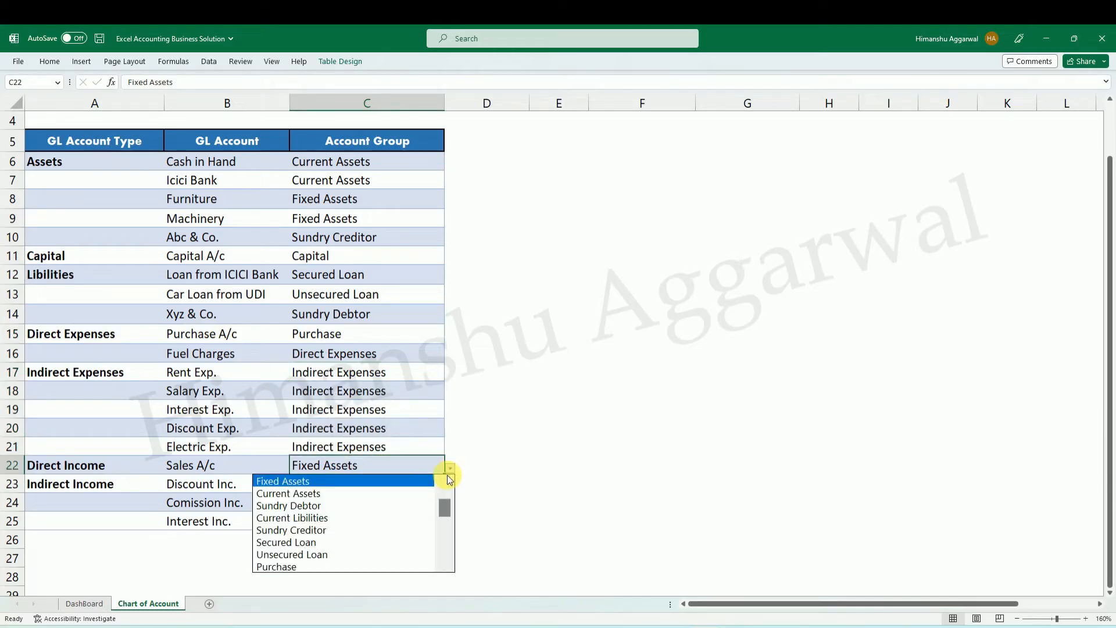
pyautogui.moveTo(446, 506); pyautogui.dragTo(446, 524)
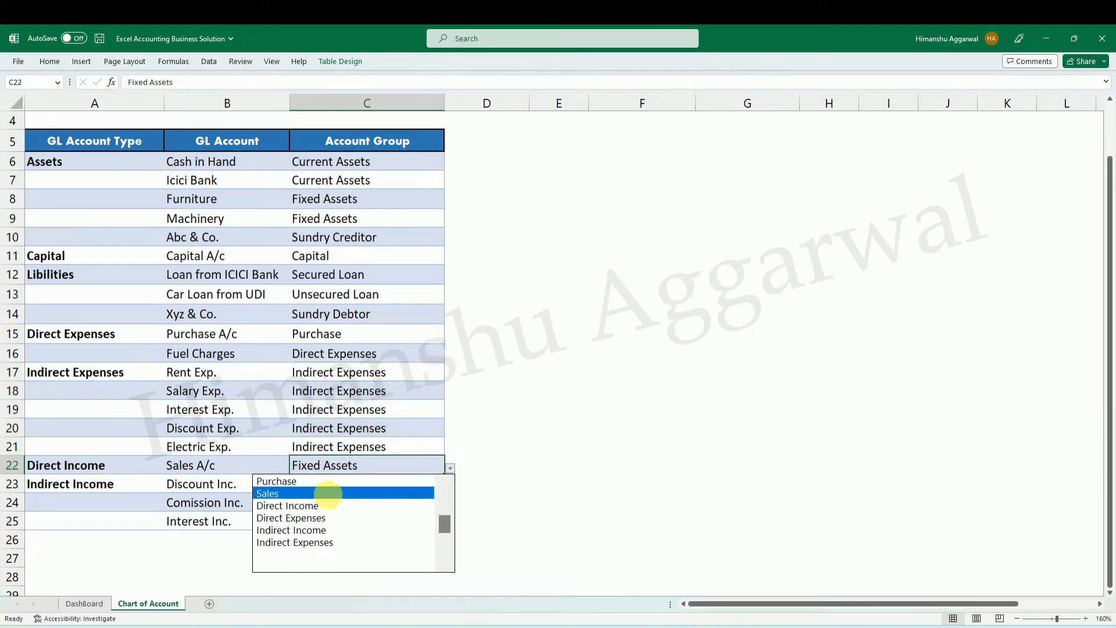
pyautogui.click(326, 494)
# Set the Account Group of Discount Inc. to Indirect Income and fill it down to Interest Inc. in C25.
pyautogui.click(343, 484)
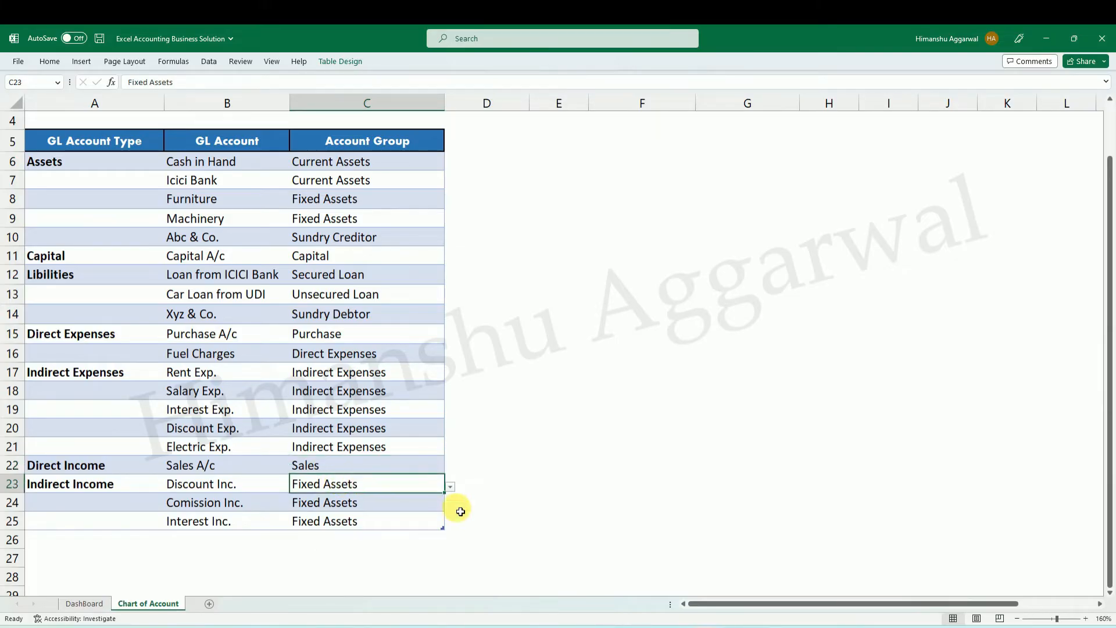
pyautogui.click(449, 487)
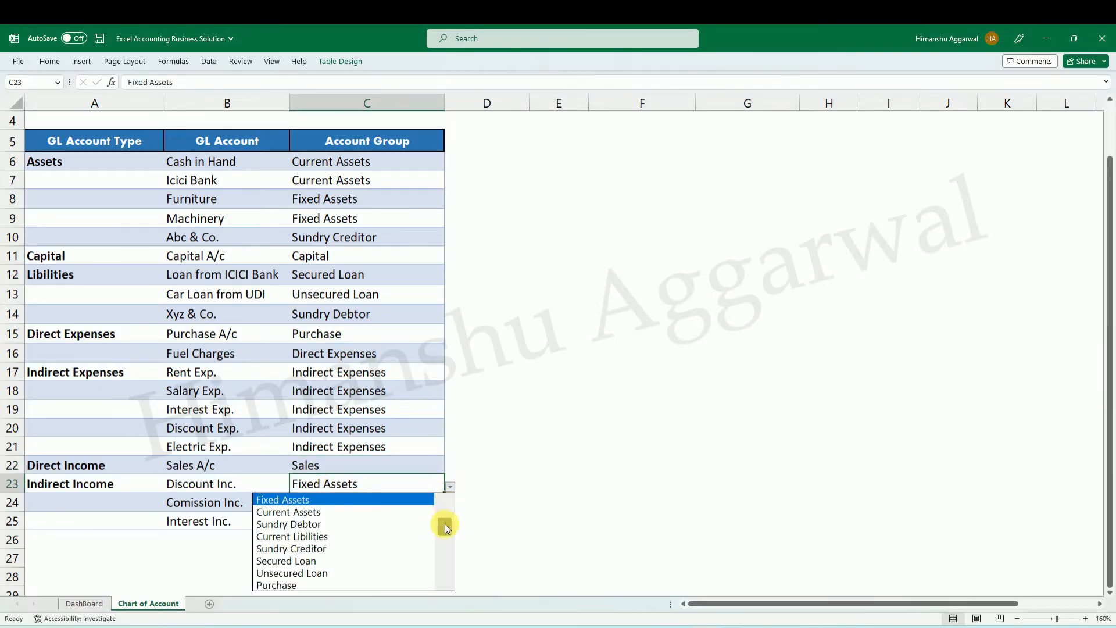
pyautogui.moveTo(445, 522); pyautogui.dragTo(443, 541)
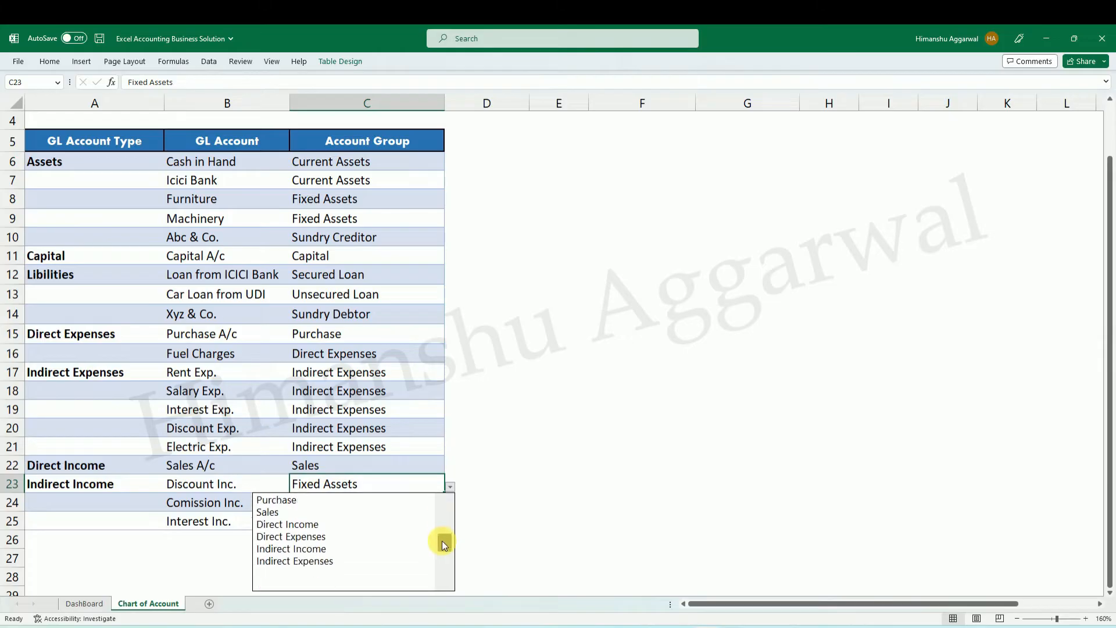
pyautogui.click(340, 546)
pyautogui.moveTo(361, 494); pyautogui.dragTo(364, 520)
pyautogui.hotkey('ctrl', 'd')
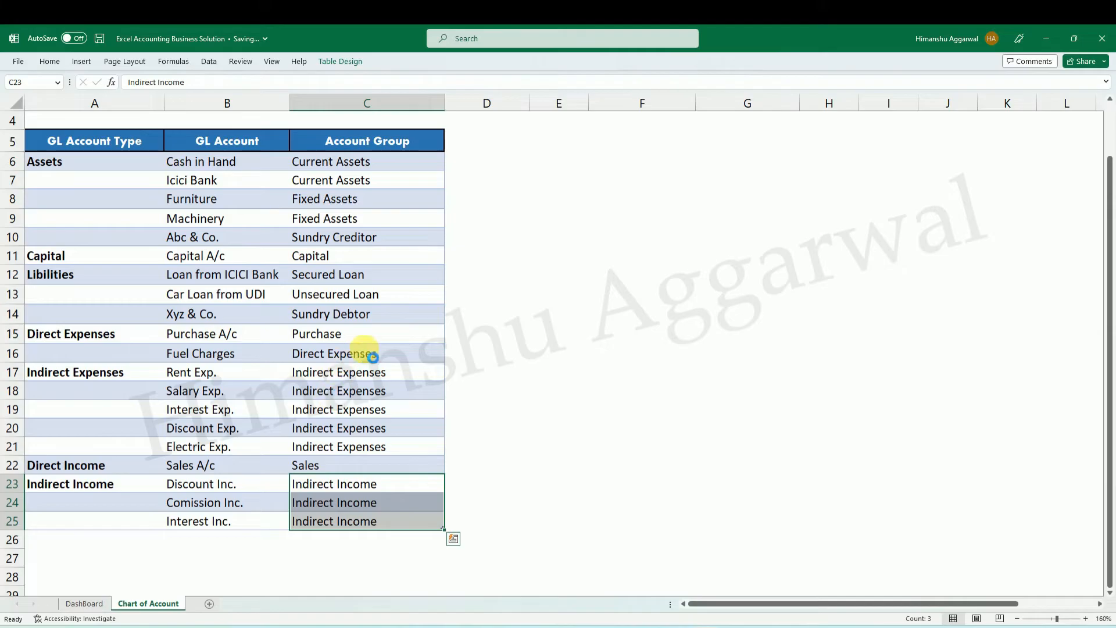
# Review the Account Group drop-downs in C6 and C25 against the source list in column O.
pyautogui.click(370, 390)
pyautogui.click(365, 339)
pyautogui.scroll(1, 386, 303)
pyautogui.click(388, 234)
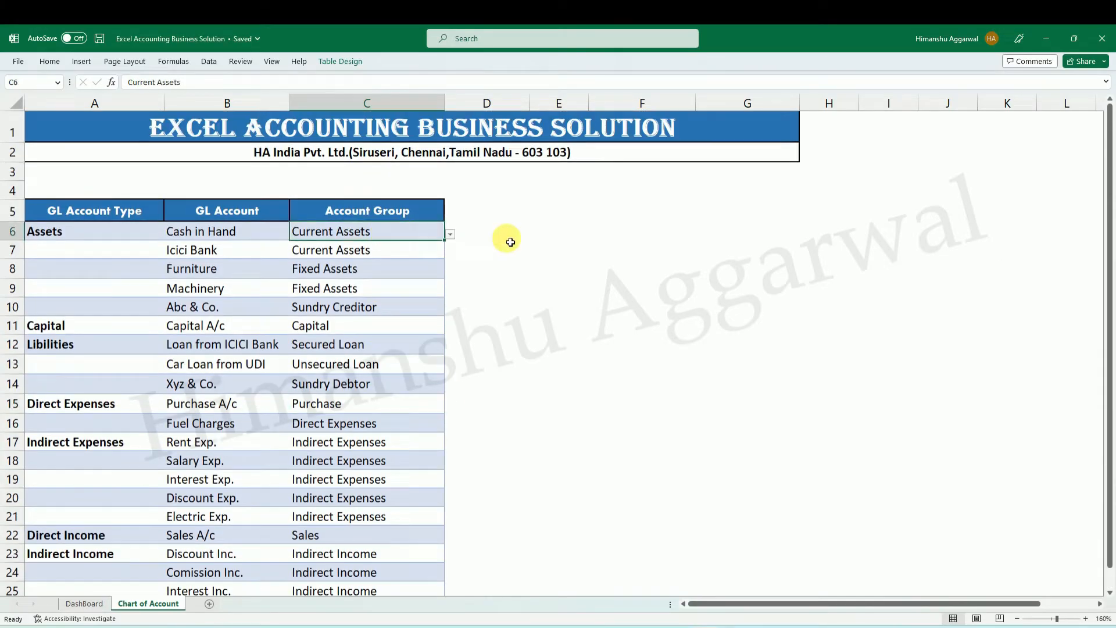
pyautogui.click(451, 234)
pyautogui.press('Escape')
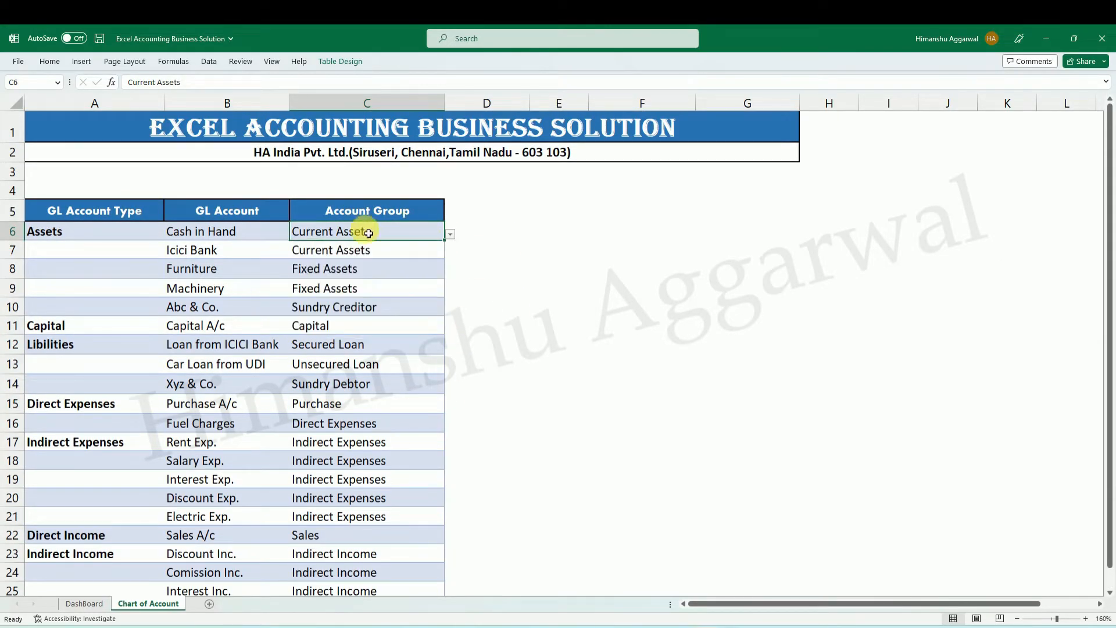
pyautogui.moveTo(998, 604); pyautogui.dragTo(1053, 605)
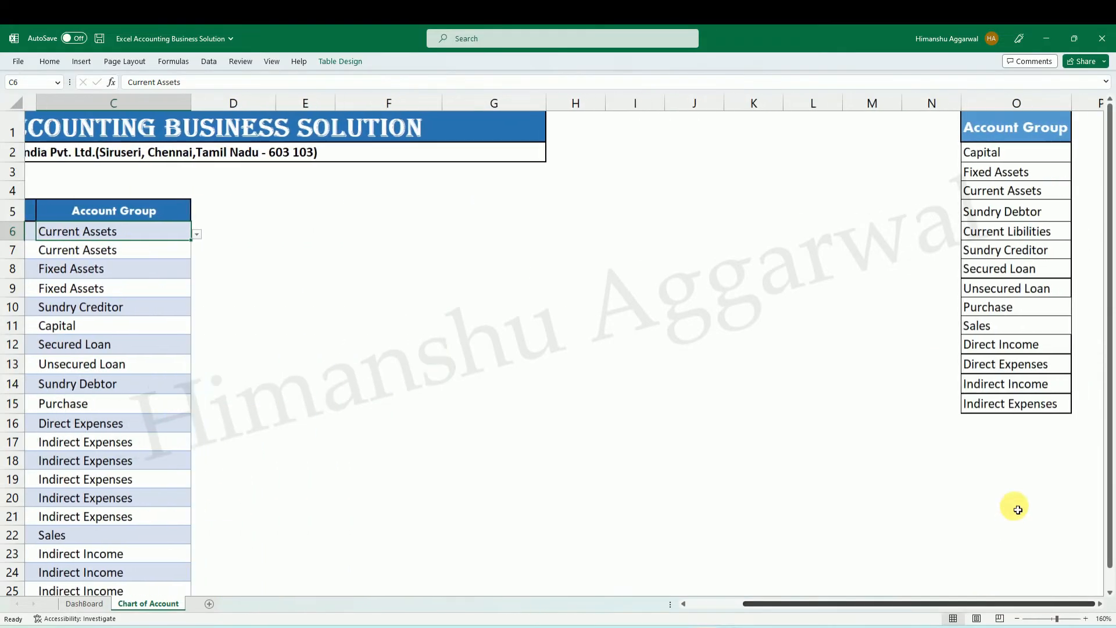
pyautogui.click(971, 423)
pyautogui.moveTo(949, 605); pyautogui.dragTo(674, 569)
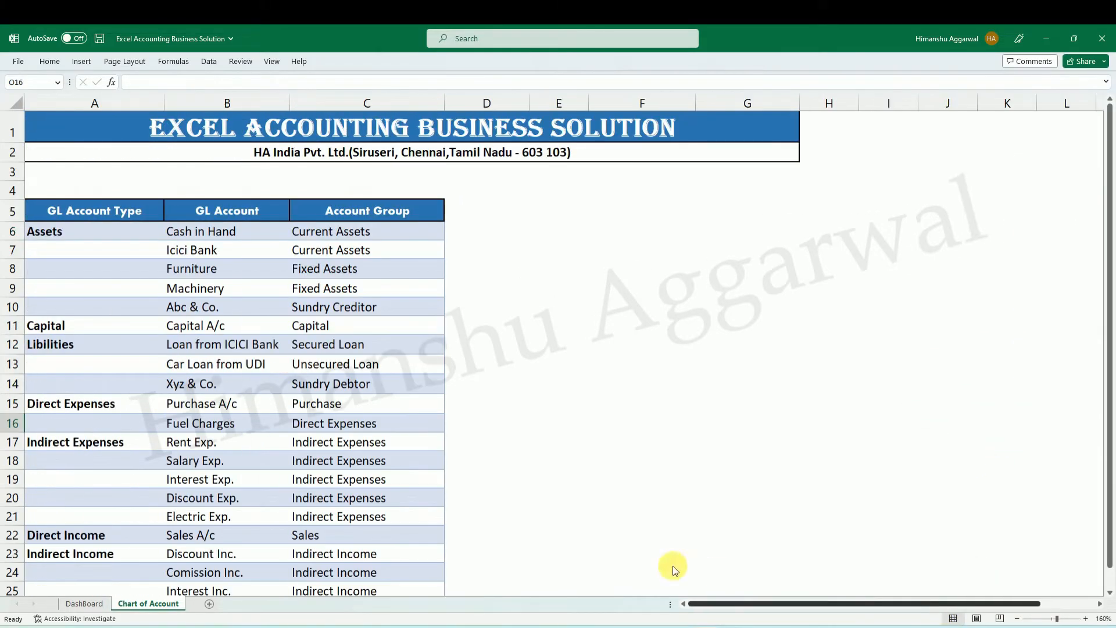
pyautogui.scroll(-2, 296, 366)
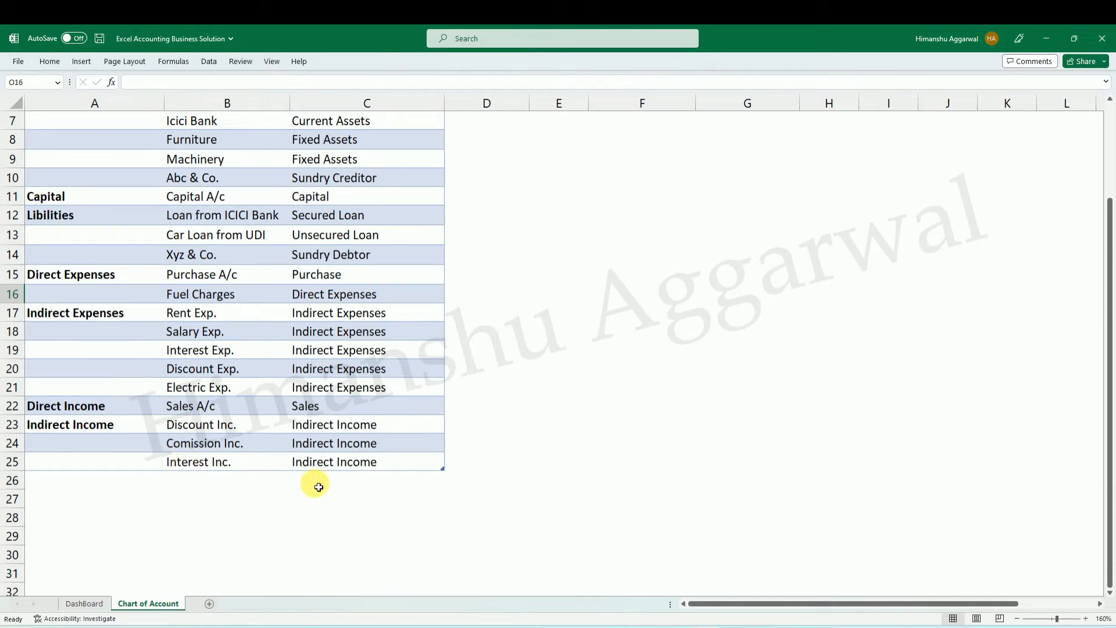
pyautogui.click(324, 465)
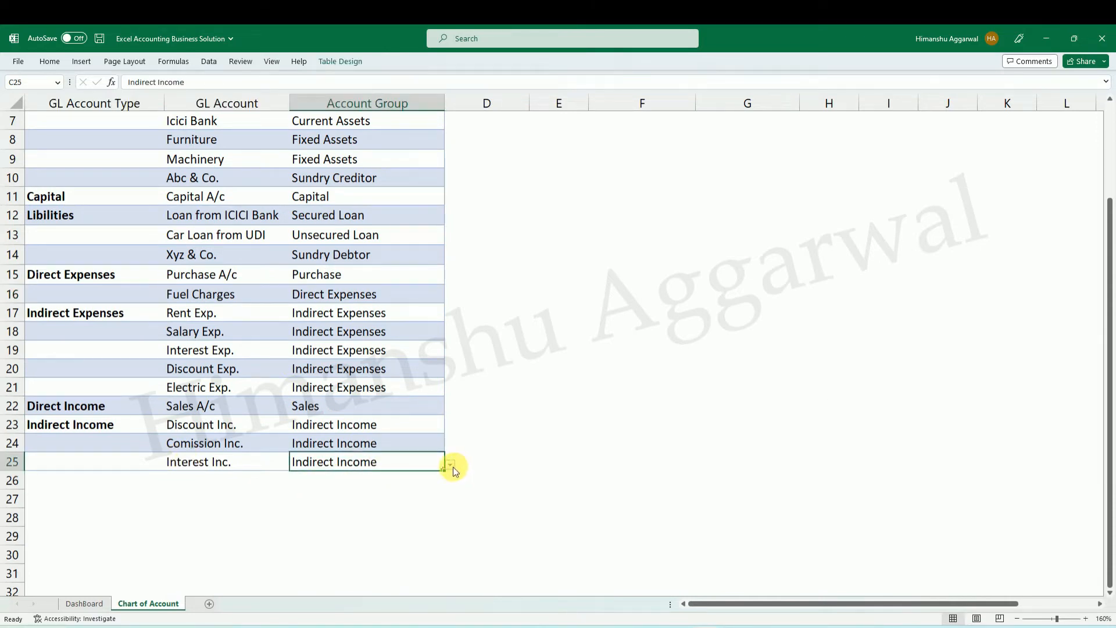
pyautogui.click(450, 465)
pyautogui.click(682, 490)
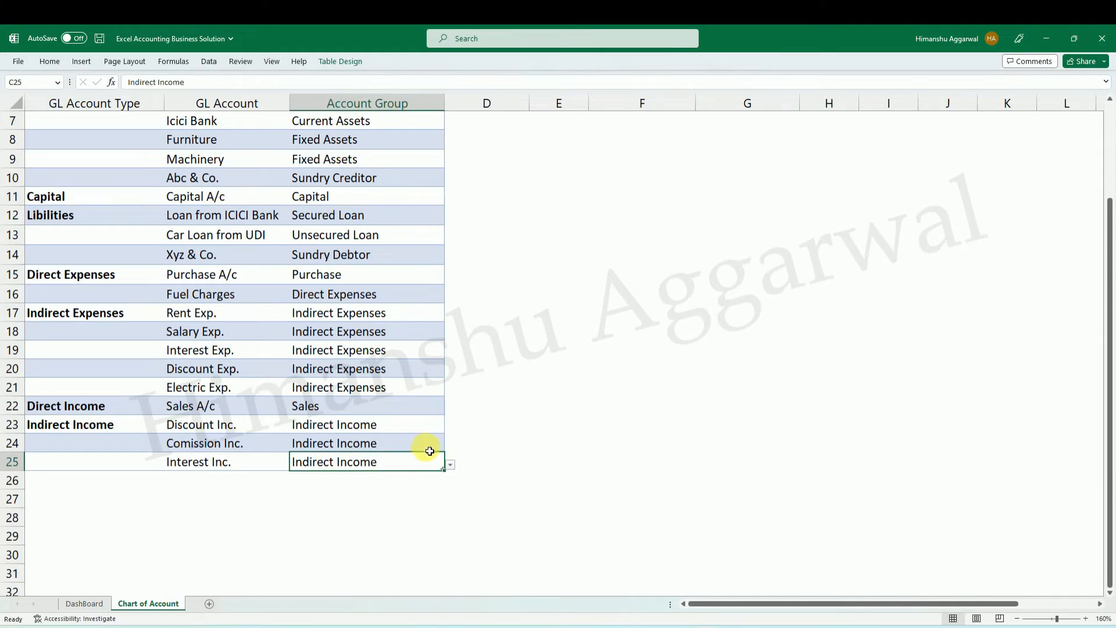
pyautogui.scroll(2, 459, 372)
pyautogui.click(622, 268)
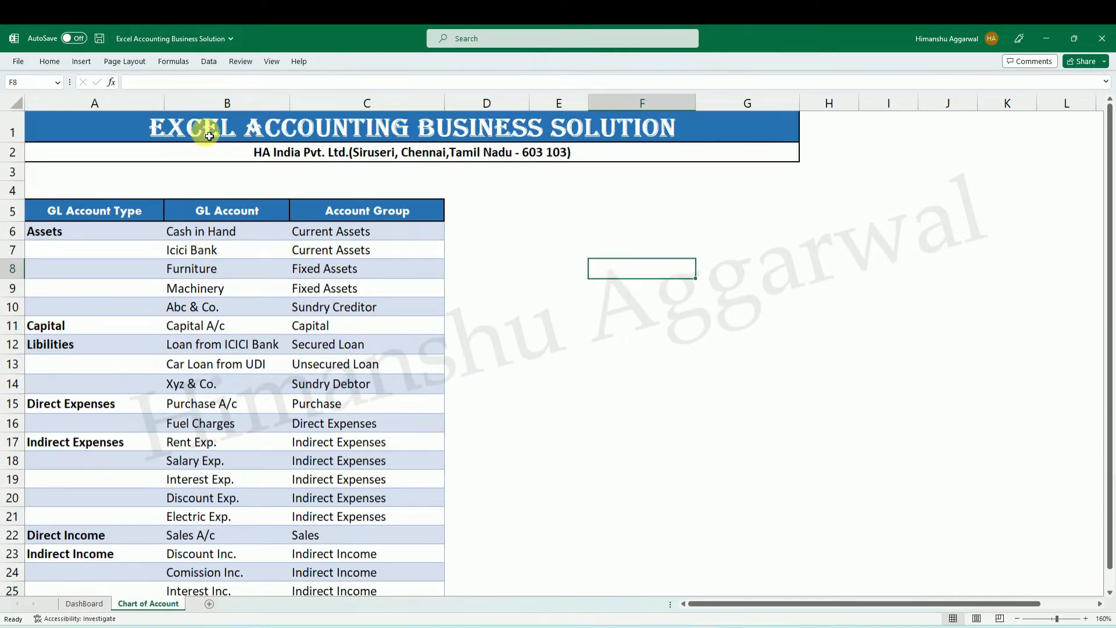
# Copy the Chart of Accounts heading from A3 of the Excel Accounting workbook into A4 above the table in Excel Accounting Business Solution.
pyautogui.click(191, 178)
pyautogui.moveTo(72, 181); pyautogui.dragTo(267, 181)
pyautogui.click(704, 617)
pyautogui.click(49, 169)
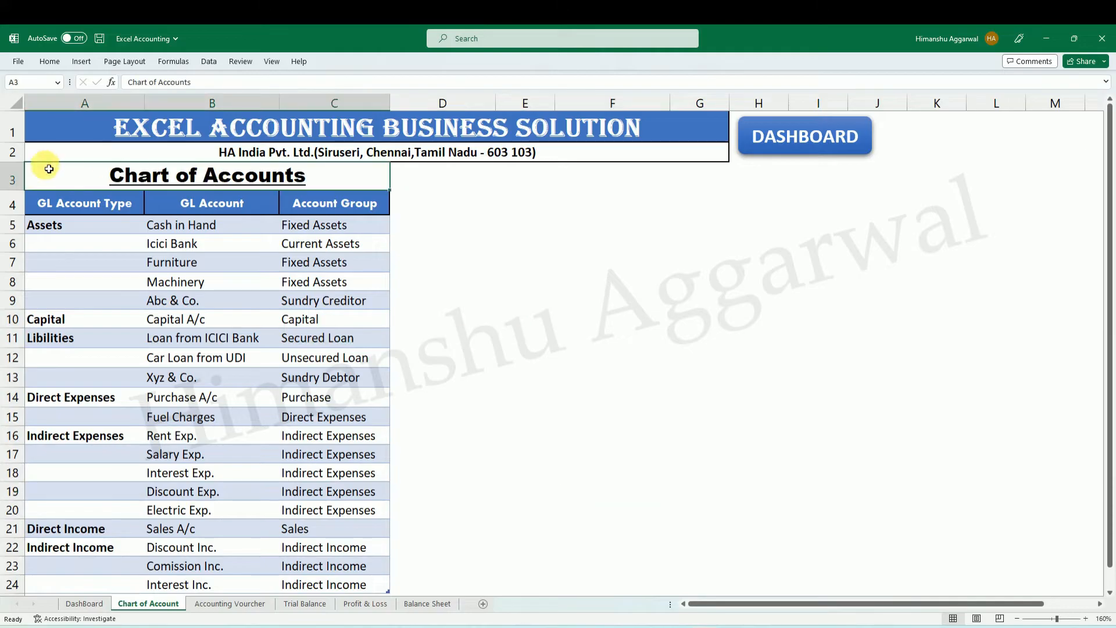
pyautogui.hotkey('ctrl', 'c')
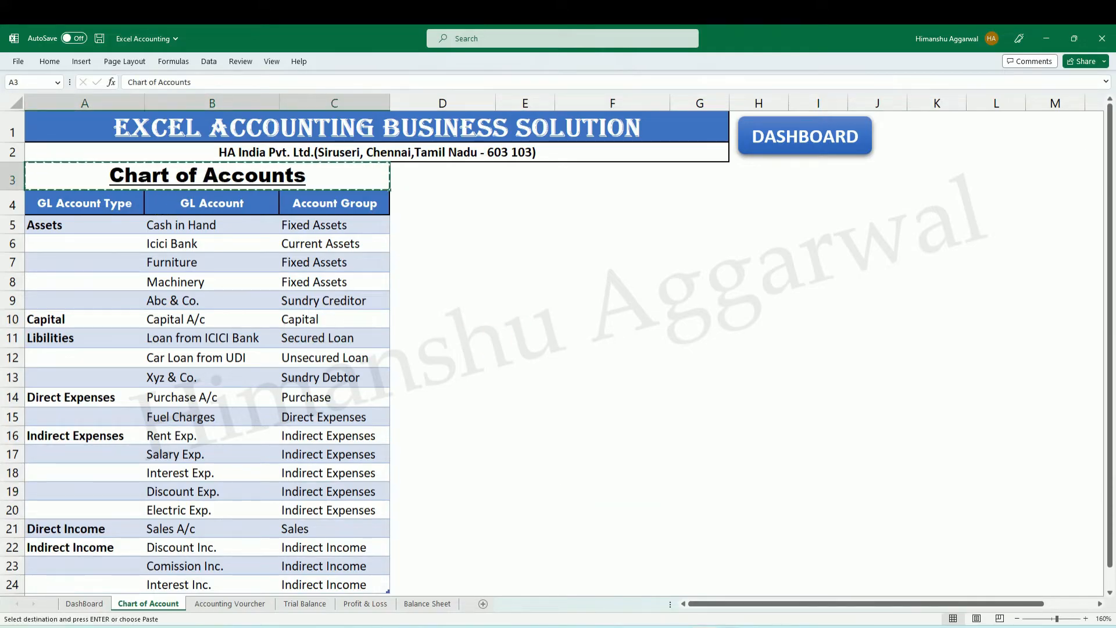
pyautogui.hotkey('alt', 'Tab')
pyautogui.click(56, 186)
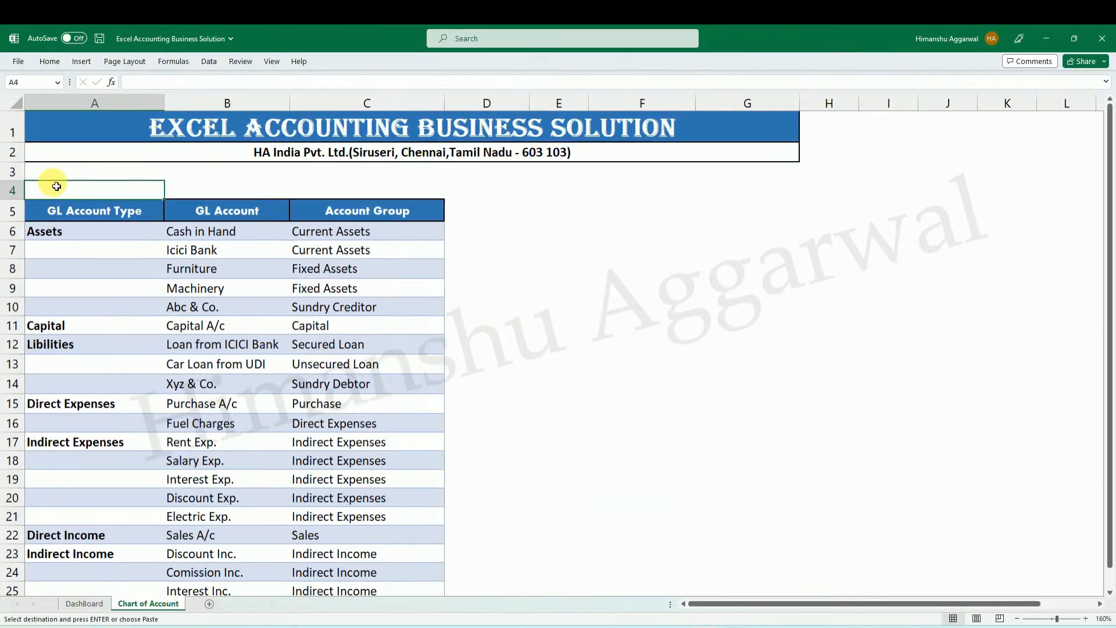
pyautogui.press('Return')
pyautogui.click(692, 232)
pyautogui.click(413, 189)
pyautogui.click(641, 284)
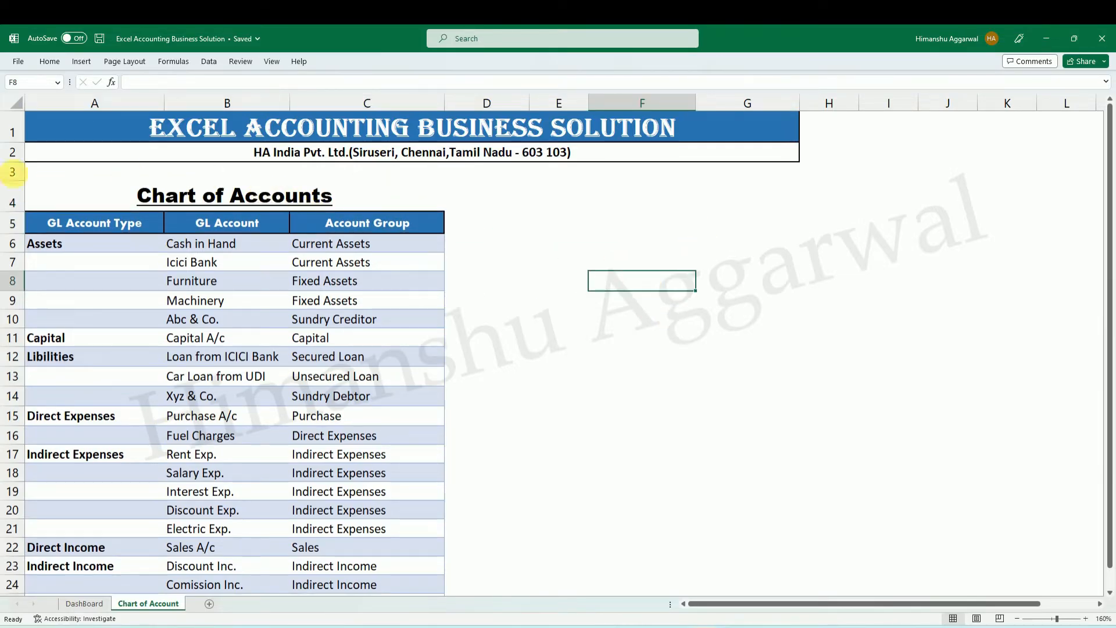
# Delete the empty row 3 above the Chart of Accounts heading.
pyautogui.click(17, 175)
pyautogui.hotkey('ctrl', '-')
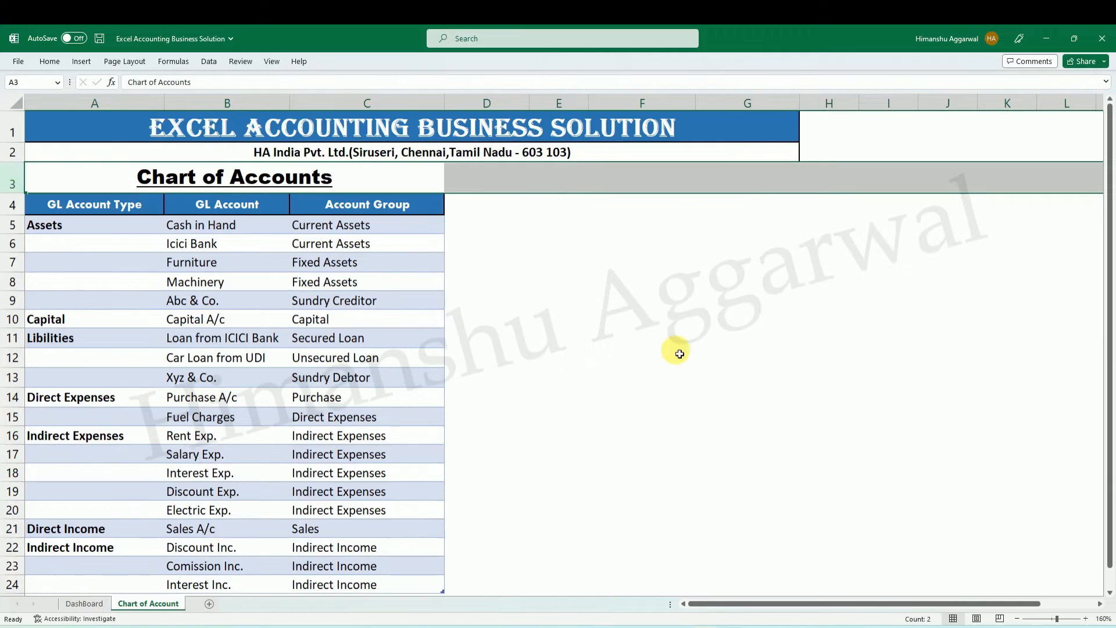
pyautogui.click(674, 354)
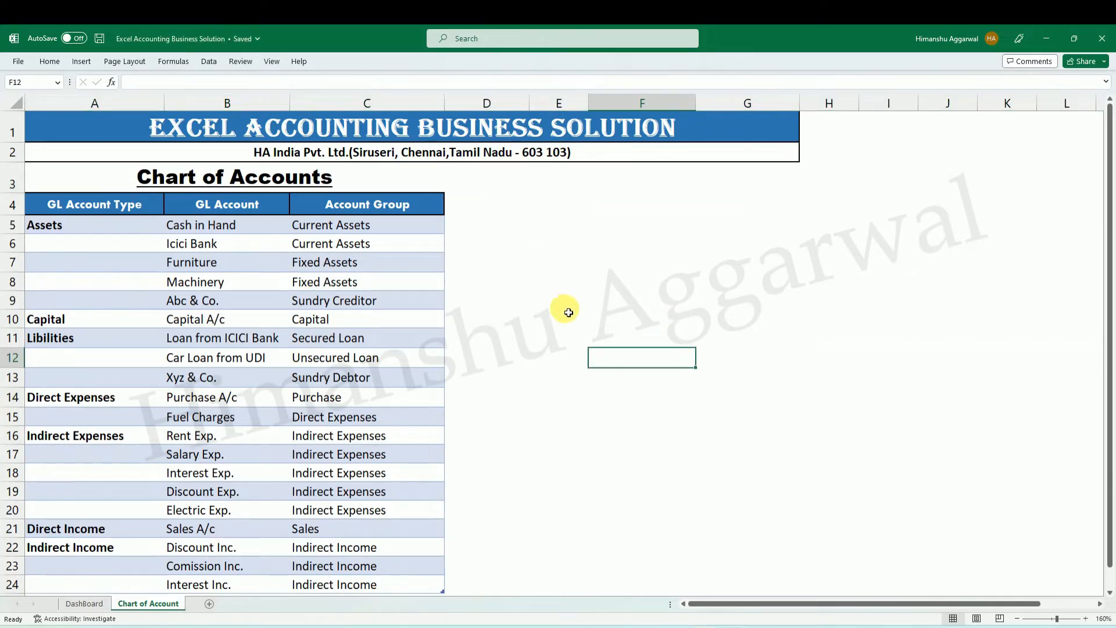
pyautogui.scroll(-1, 570, 324)
pyautogui.scroll(1, 571, 325)
pyautogui.scroll(1, 571, 324)
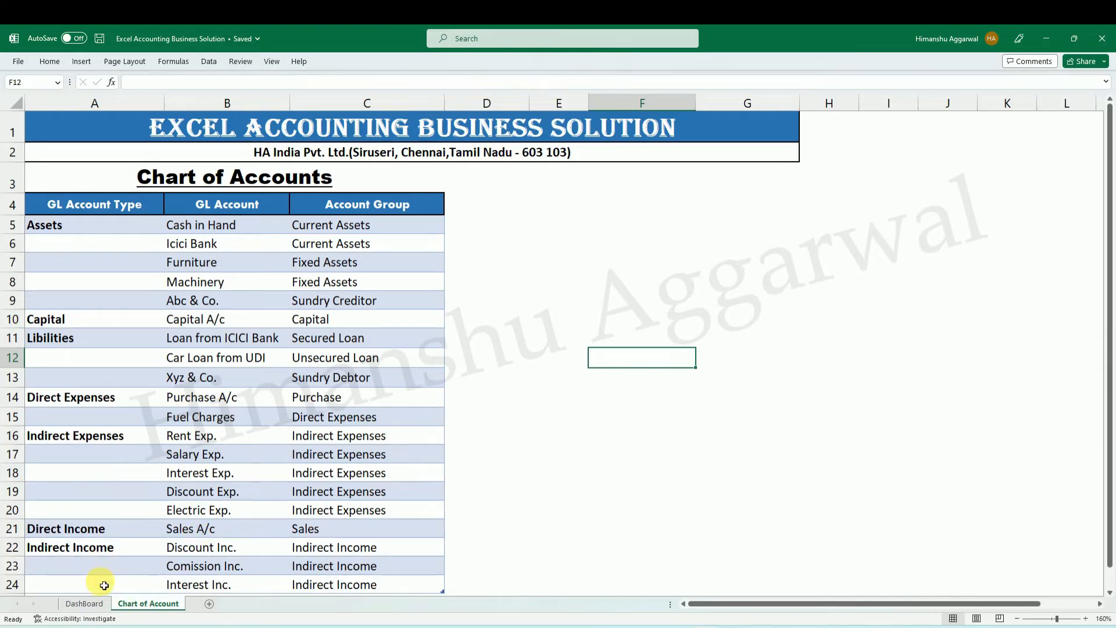
pyautogui.click(85, 603)
pyautogui.click(136, 603)
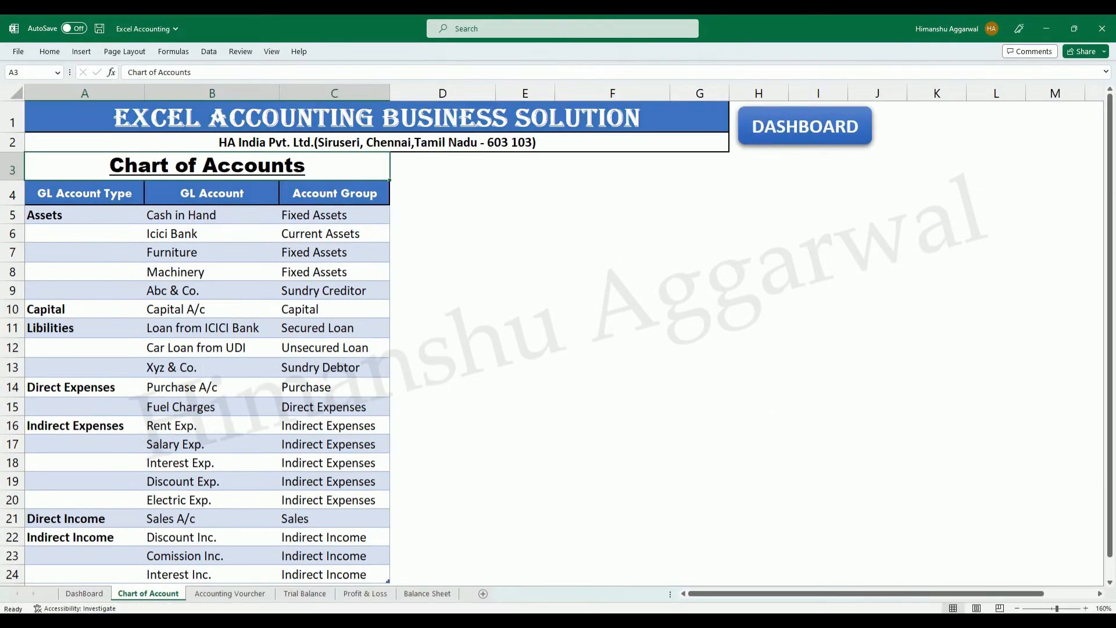
pyautogui.click(729, 625)
pyautogui.click(828, 557)
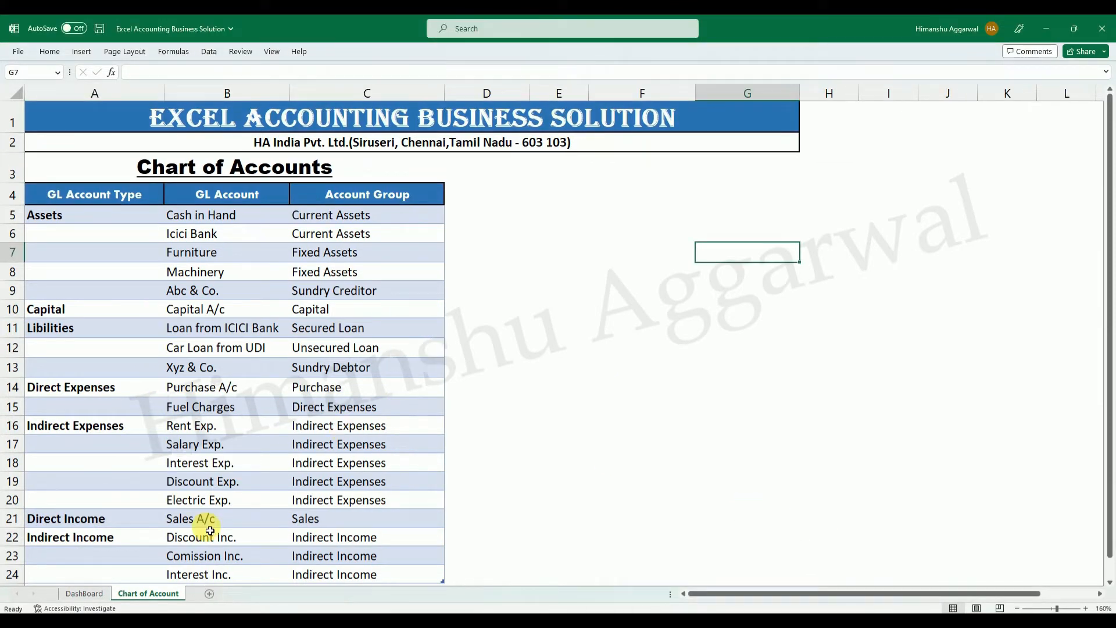
# Add a new worksheet after Chart of Account and name it Accounting Vouchers.
pyautogui.click(81, 593)
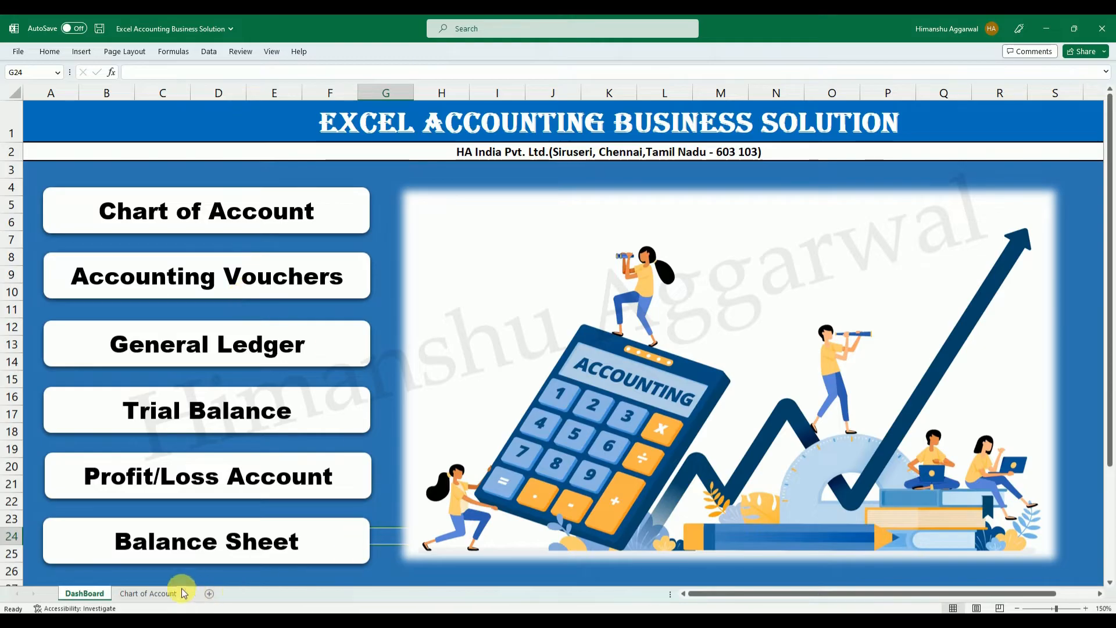
pyautogui.click(209, 593)
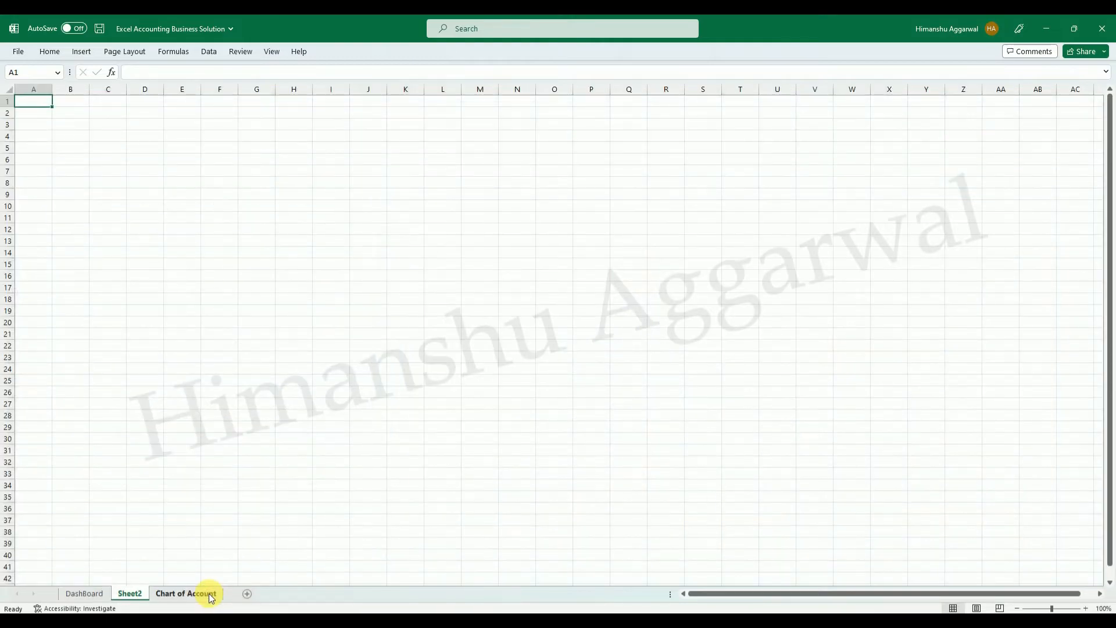
pyautogui.moveTo(232, 599); pyautogui.dragTo(201, 596)
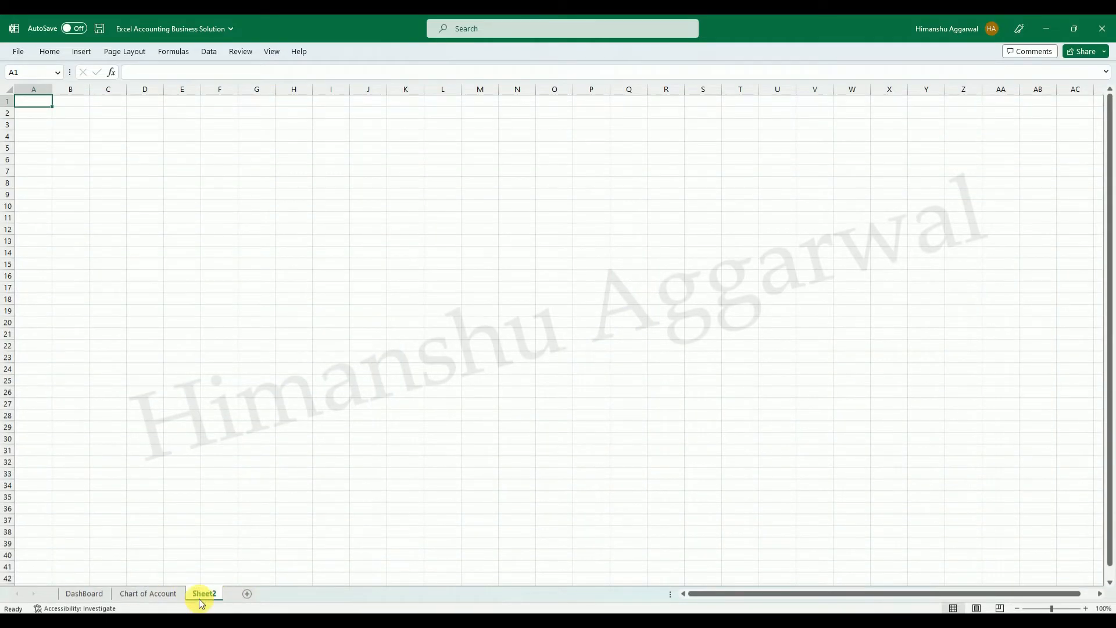
pyautogui.doubleClick(203, 592)
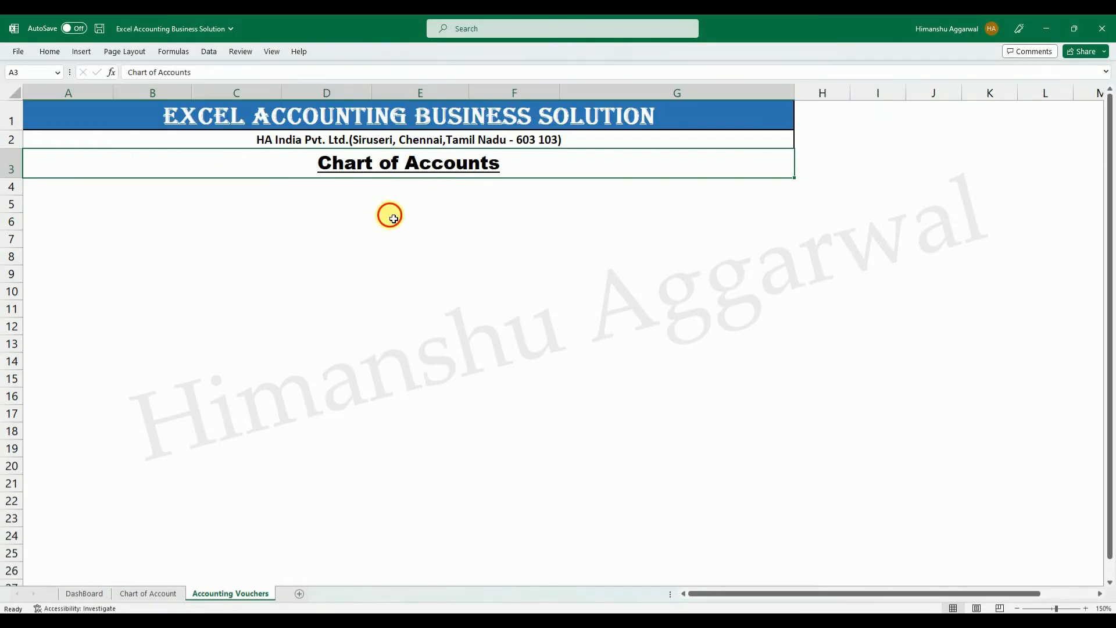
# Set the heading in A3 of the Accounting Vouchers sheet to Accounting Vouchers.
pyautogui.click(388, 217)
pyautogui.click(375, 167)
pyautogui.doubleClick(374, 168)
pyautogui.moveTo(498, 167); pyautogui.dragTo(304, 168)
pyautogui.write('Accounting')
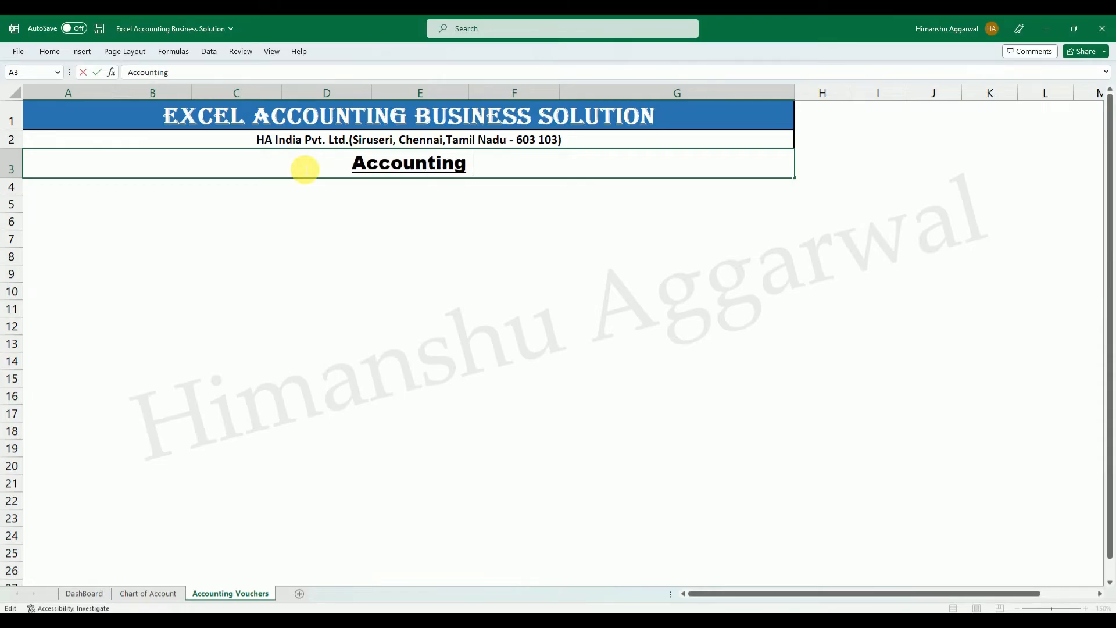
pyautogui.write(' Vouchers')
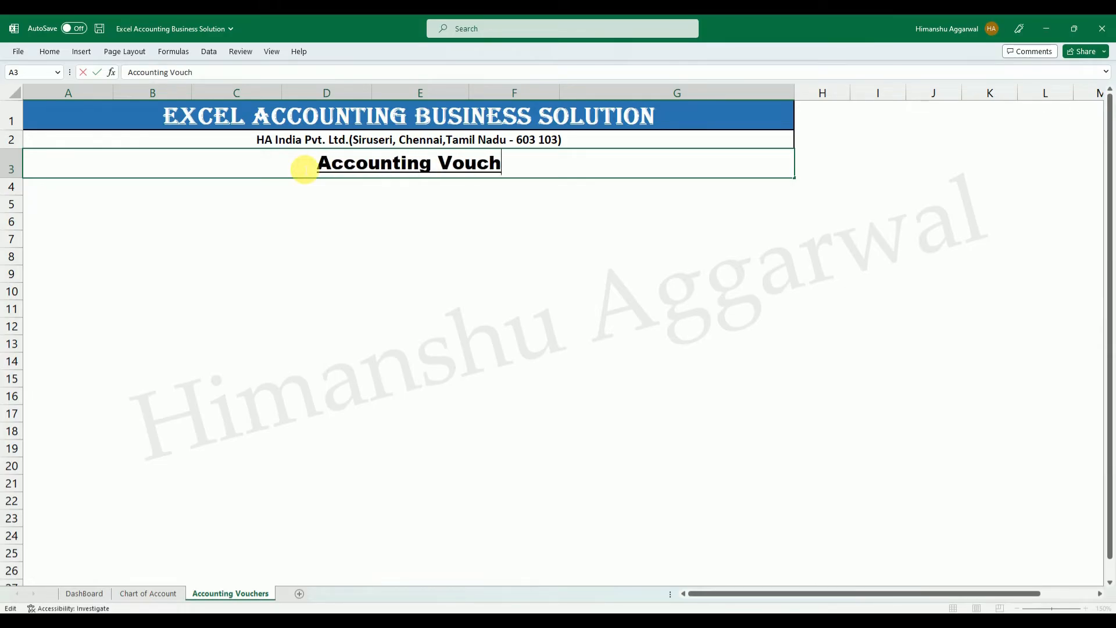
pyautogui.click(332, 289)
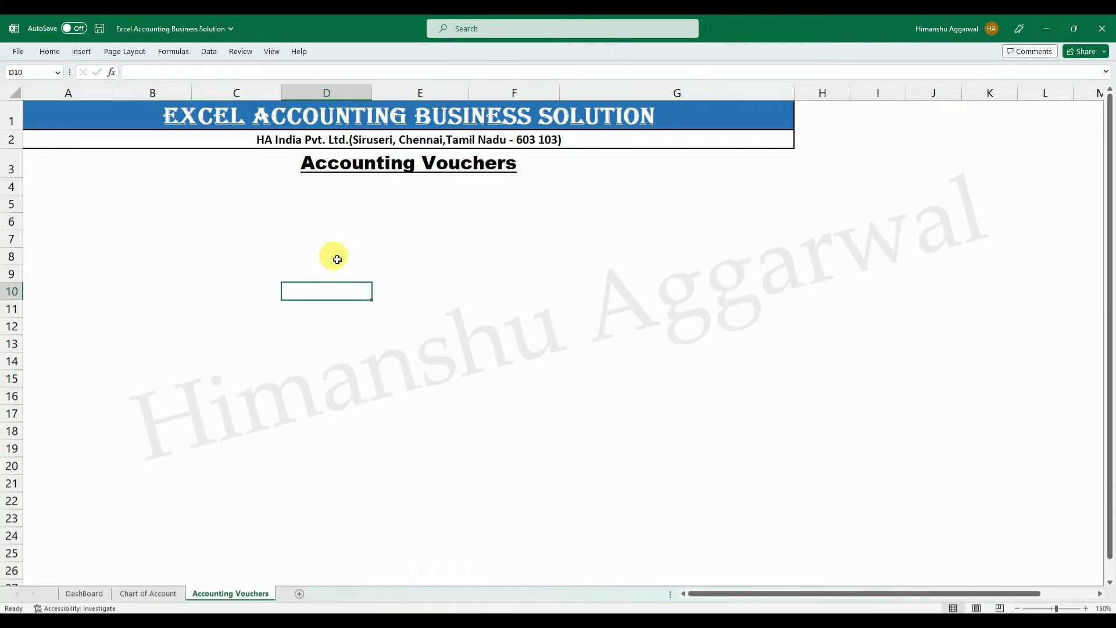
# Copy the header row A3:G3, Date through Text, from Excel Accounting's Accounting Voucher sheet into A4 of the new Accounting Vouchers sheet.
pyautogui.click(201, 186)
pyautogui.click(64, 186)
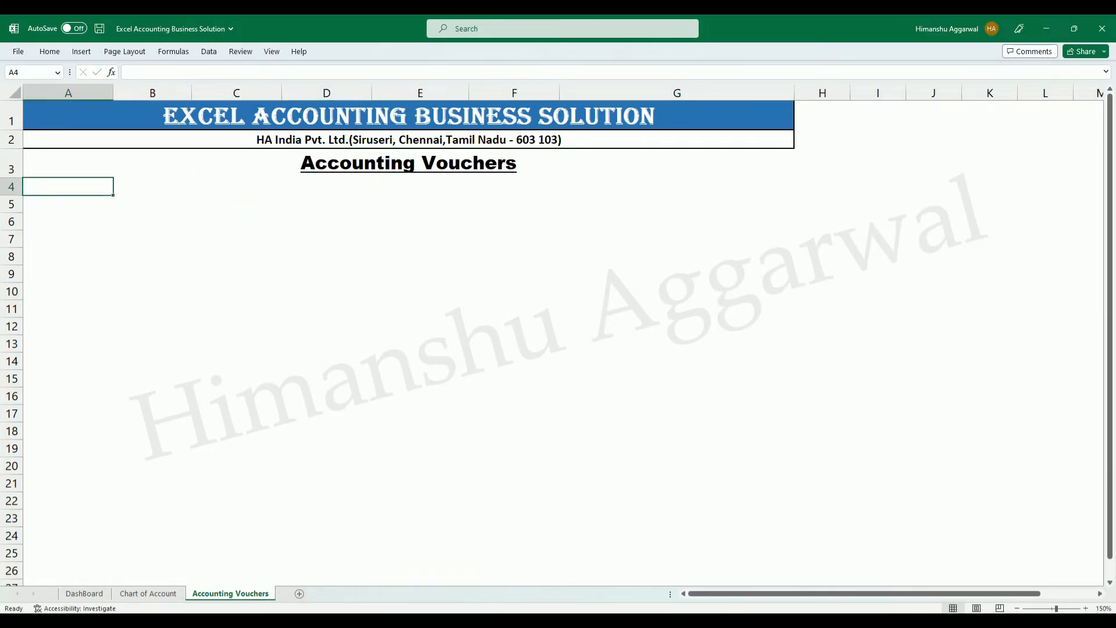
pyautogui.hotkey('alt', 'Tab')
pyautogui.moveTo(717, 610)
pyautogui.click(680, 584)
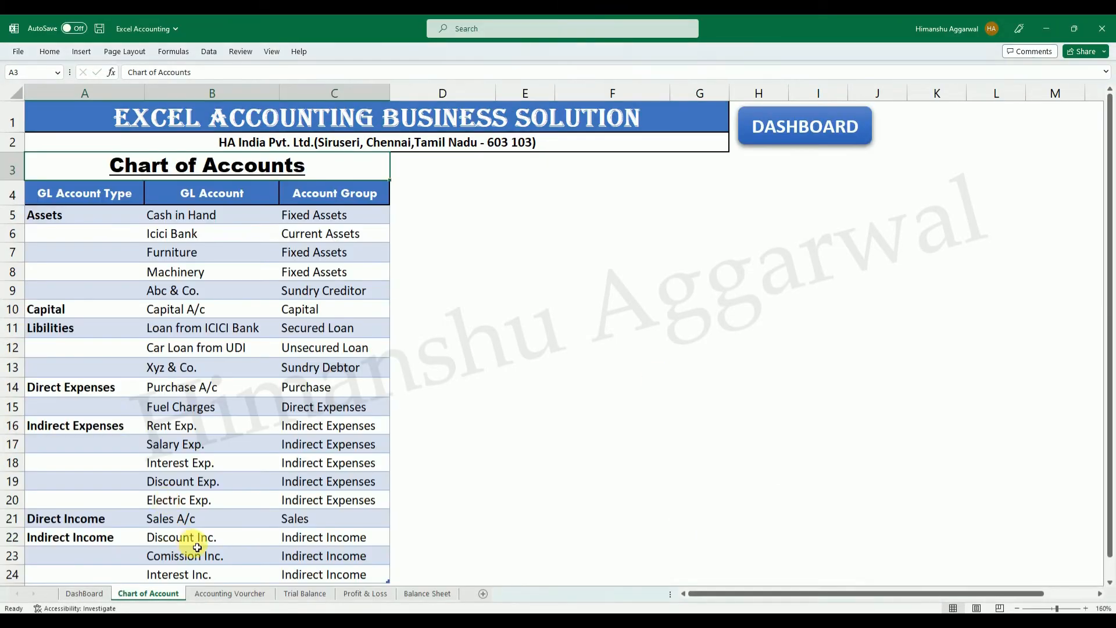
pyautogui.click(231, 592)
pyautogui.click(49, 174)
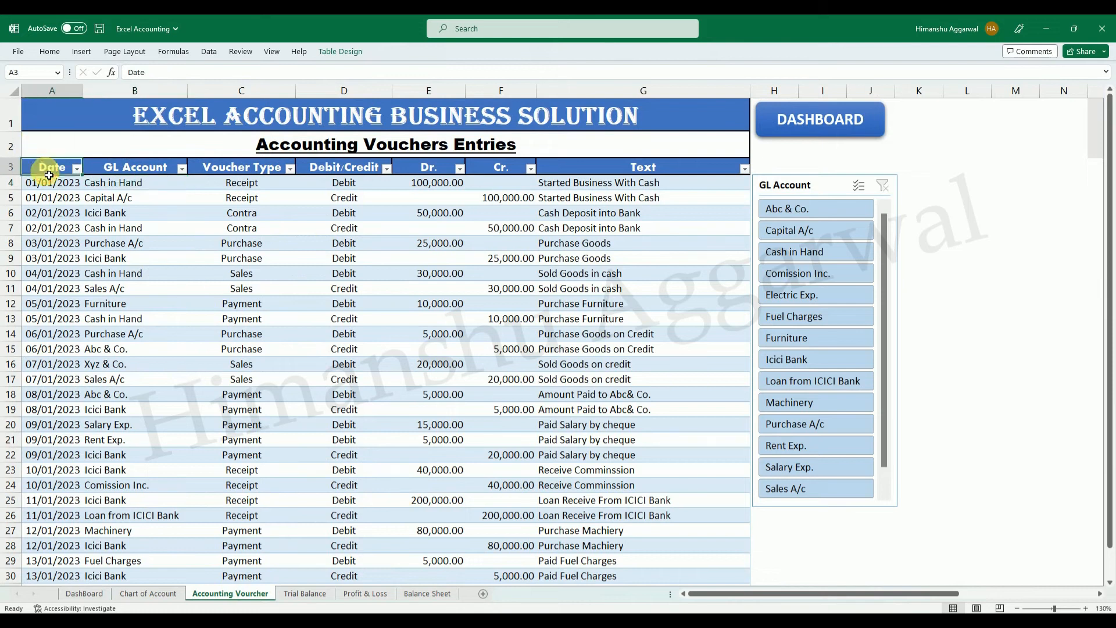
pyautogui.click(142, 171)
pyautogui.click(236, 169)
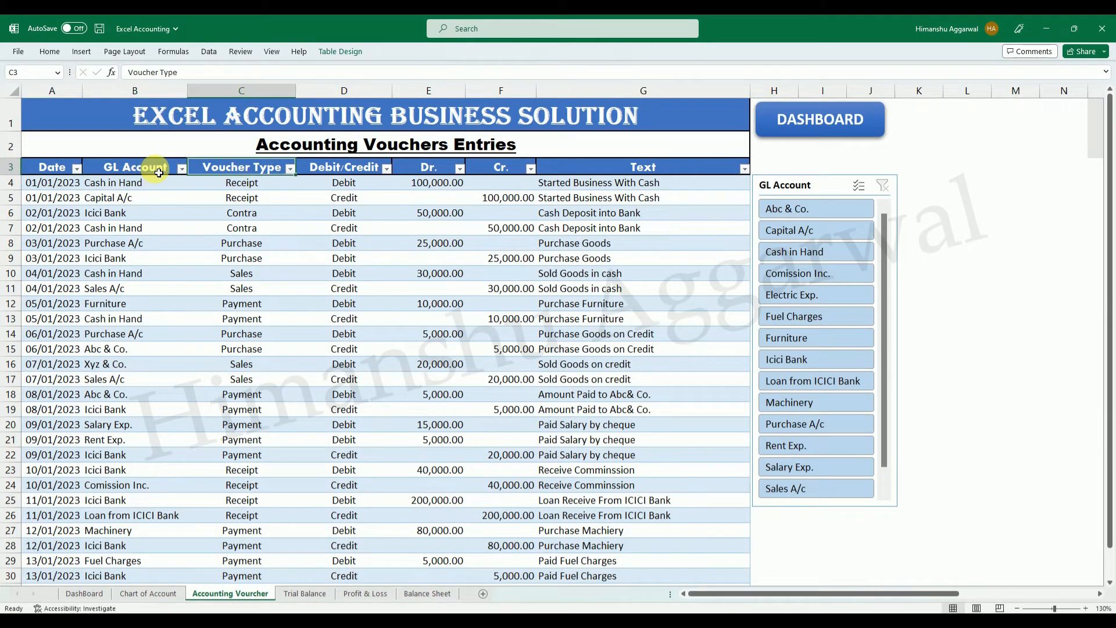
pyautogui.moveTo(65, 169); pyautogui.dragTo(688, 179)
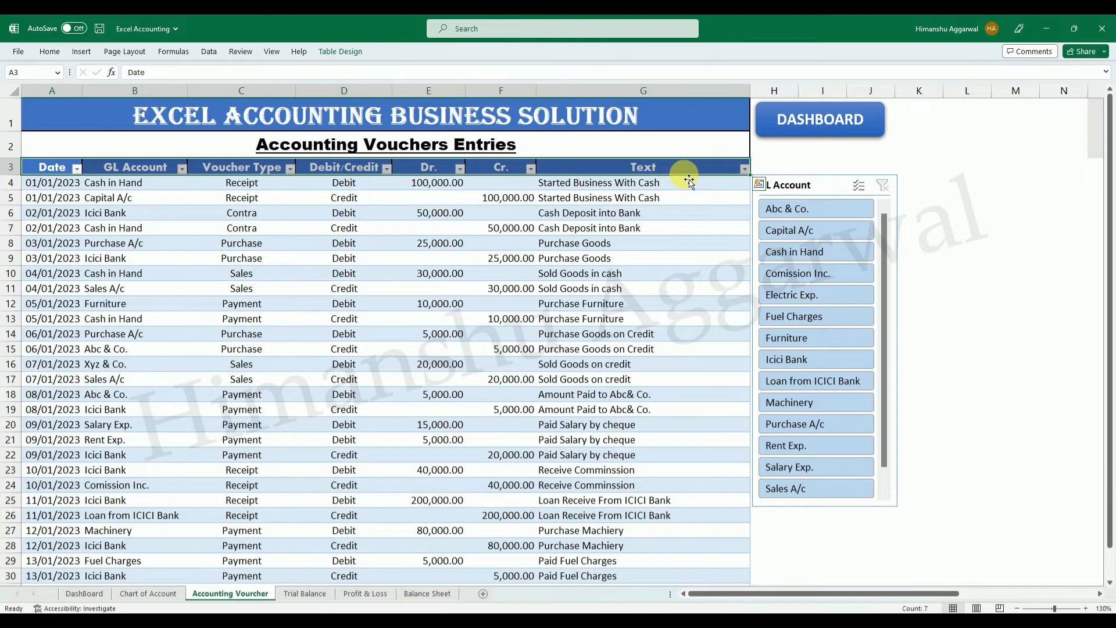
pyautogui.hotkey('ctrl', 'c')
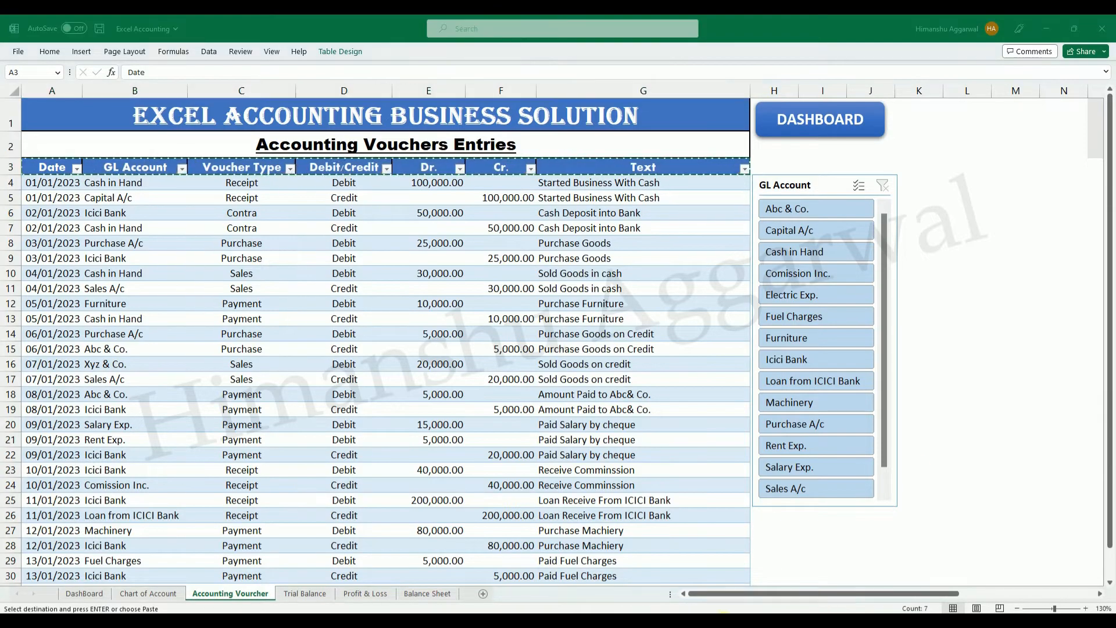
pyautogui.click(730, 624)
pyautogui.click(772, 575)
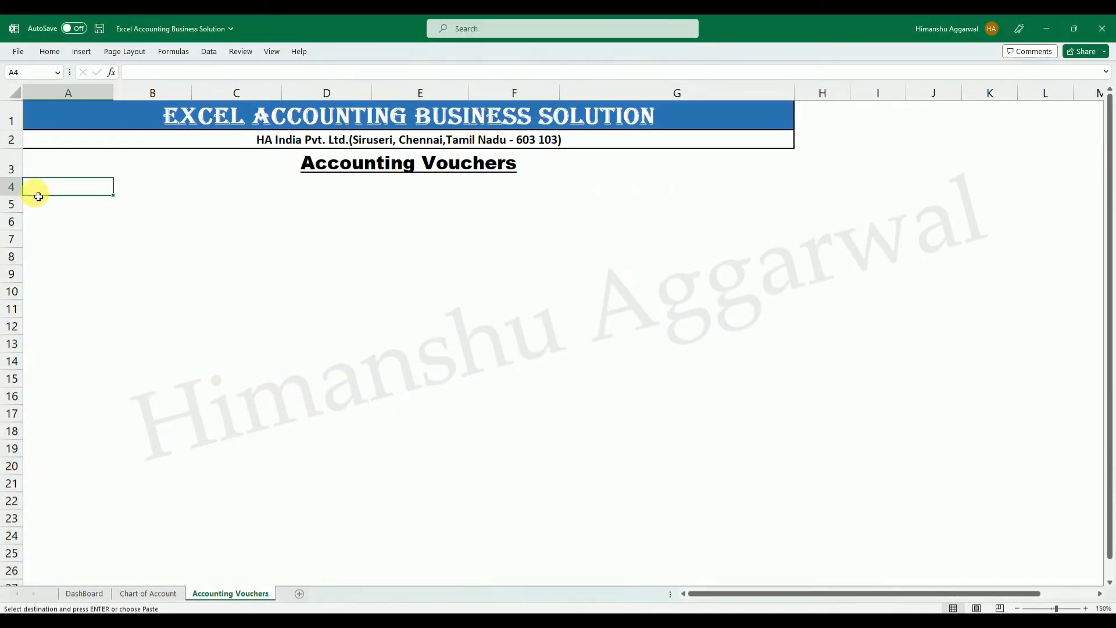
pyautogui.press('Return')
# Fill the header row A4:G4 with the same blue as the title banner.
pyautogui.click(50, 51)
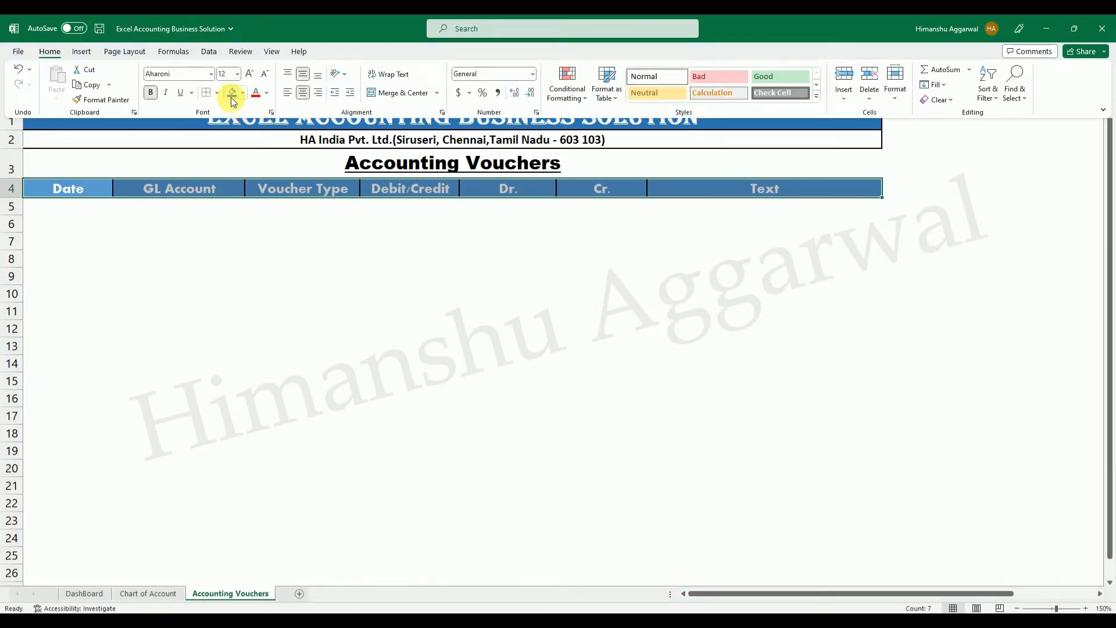
pyautogui.click(255, 258)
pyautogui.click(120, 238)
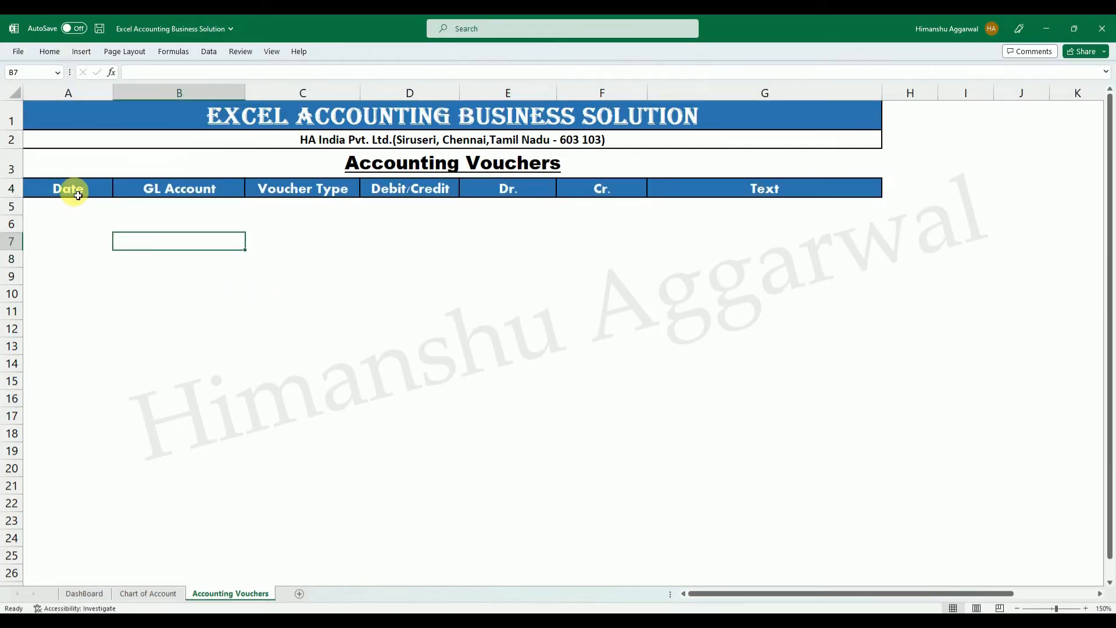
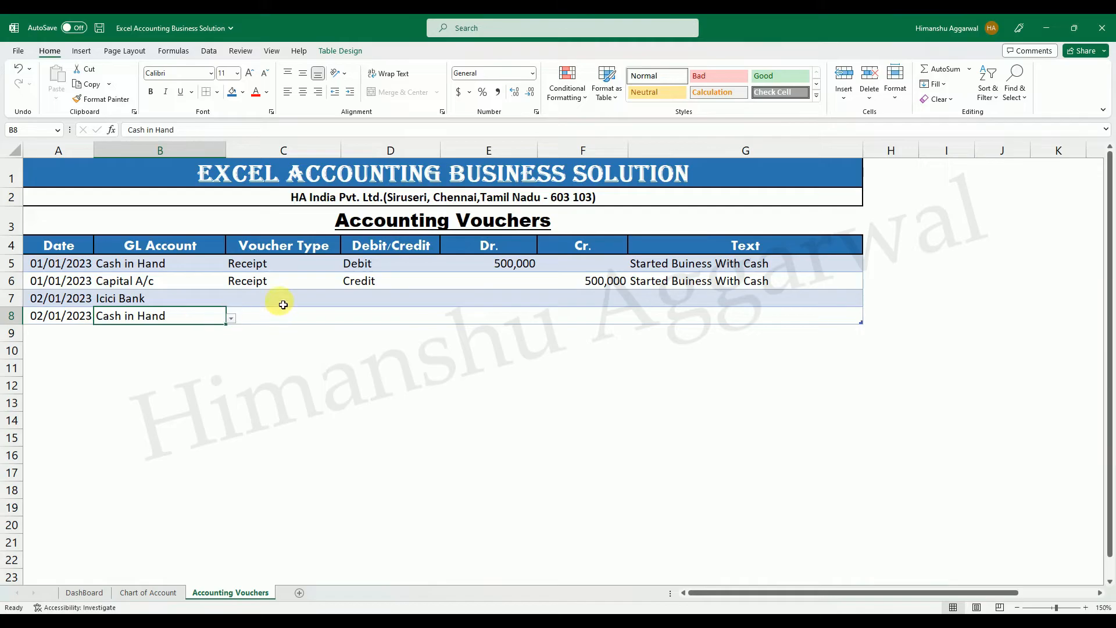
# Set the Voucher Type to Contra for both 02/01/2023 entries, in C7 and C8.
pyautogui.click(345, 301)
pyautogui.click(284, 337)
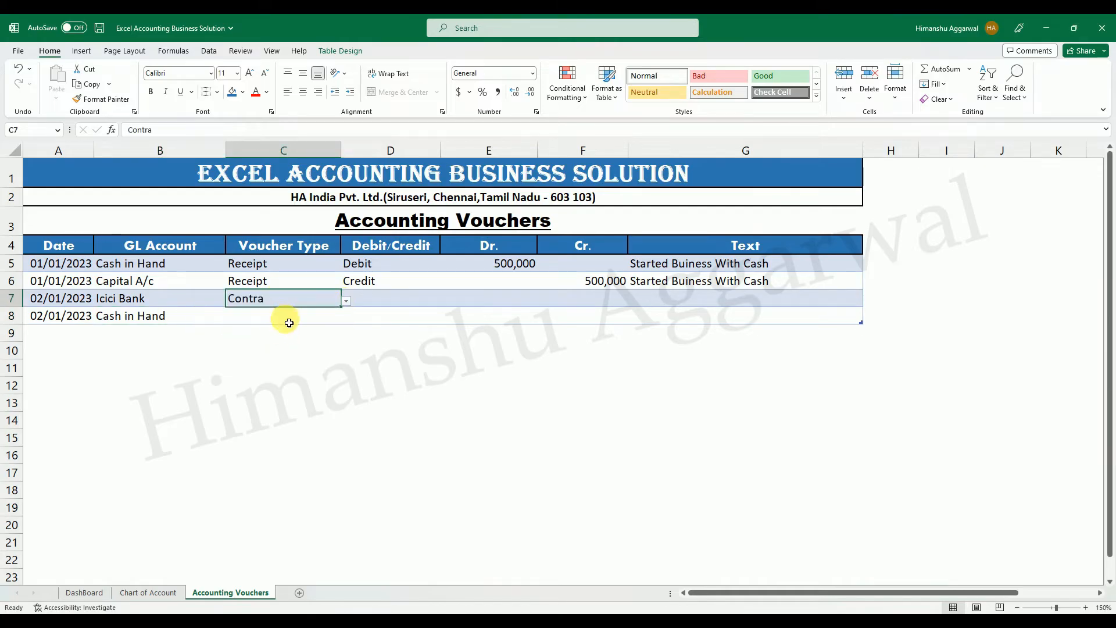
pyautogui.click(285, 317)
pyautogui.click(345, 318)
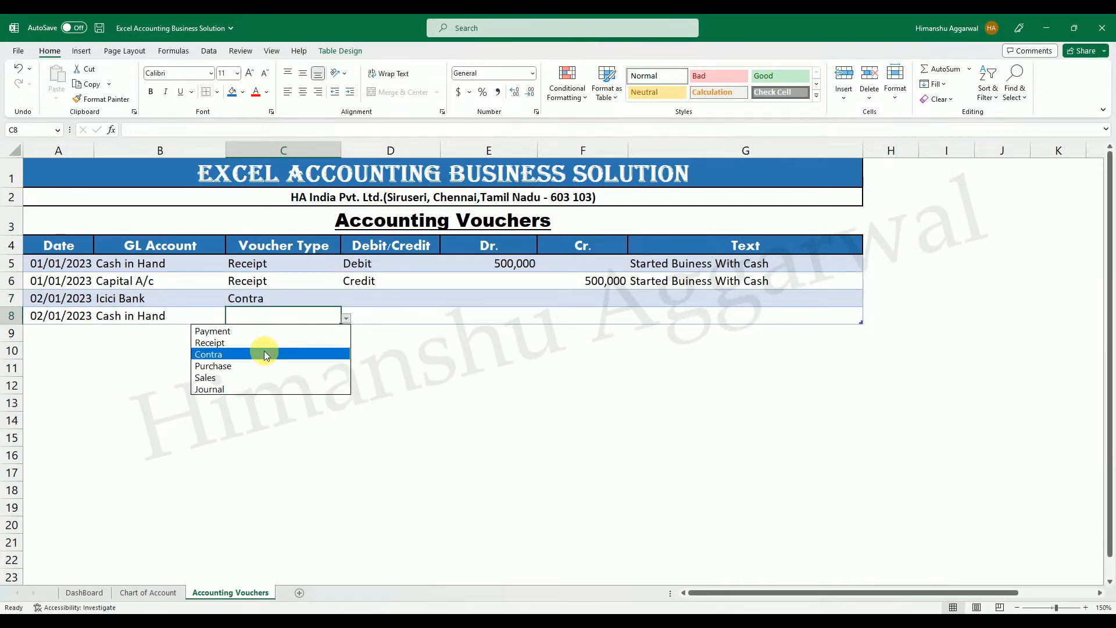
pyautogui.click(264, 352)
# Mark the Icici Bank entry in row 7 as Debit and the Cash in Hand entry in row 8 as Credit.
pyautogui.click(401, 298)
pyautogui.click(445, 300)
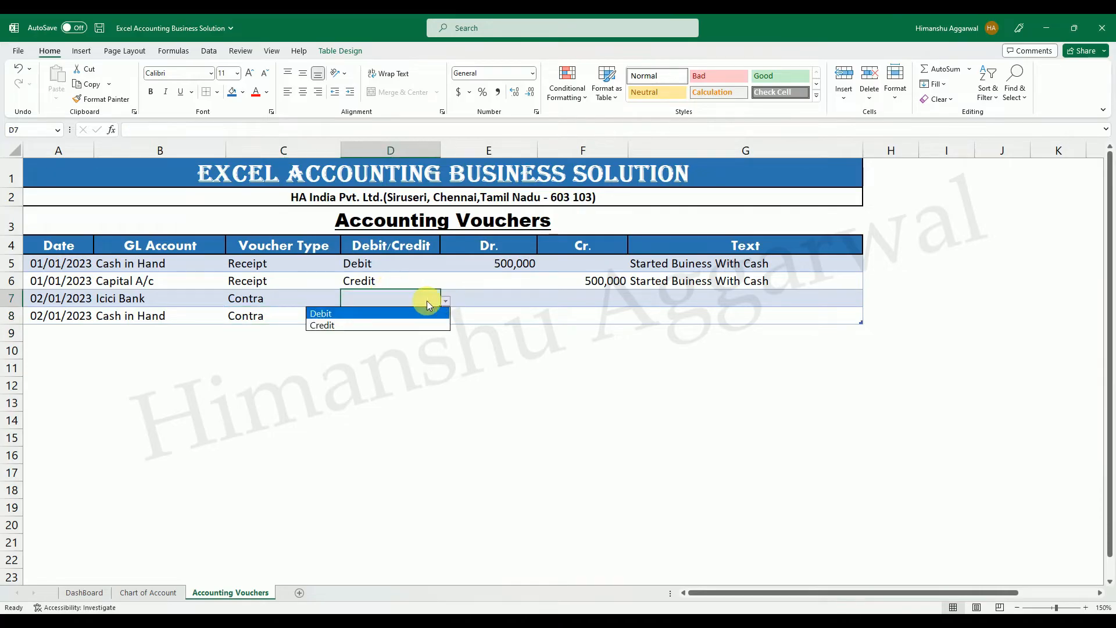
pyautogui.click(391, 314)
pyautogui.click(399, 315)
pyautogui.click(448, 322)
pyautogui.click(374, 343)
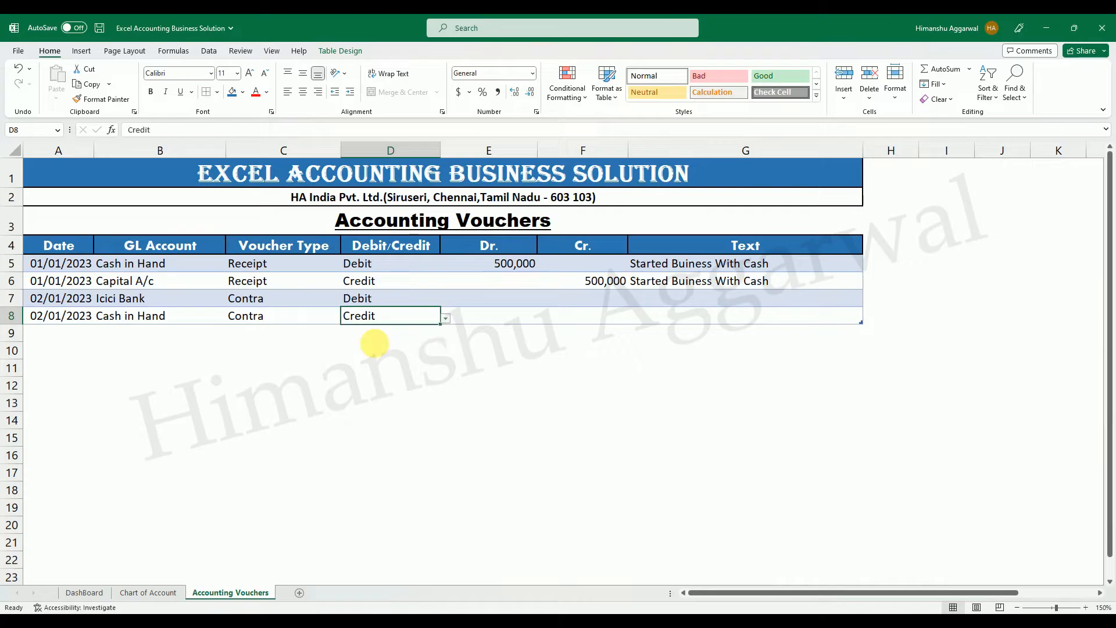
# Enter 100,000 as the Dr. amount in E7 and 100,000 as the Cr. amount in F8.
pyautogui.click(528, 297)
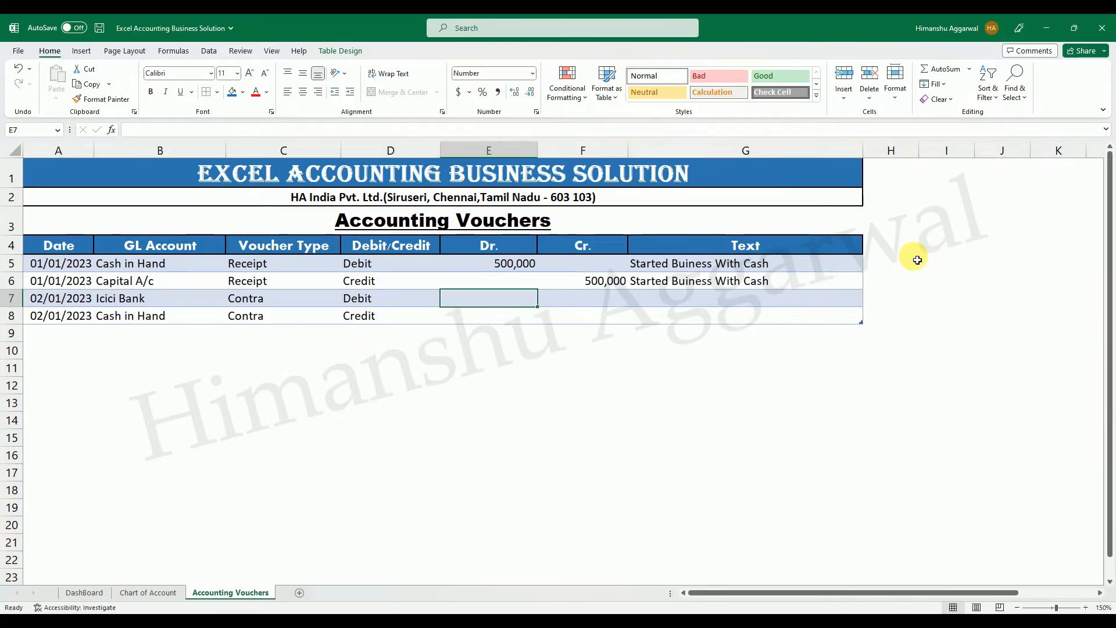
pyautogui.write('100,000')
pyautogui.press('Return')
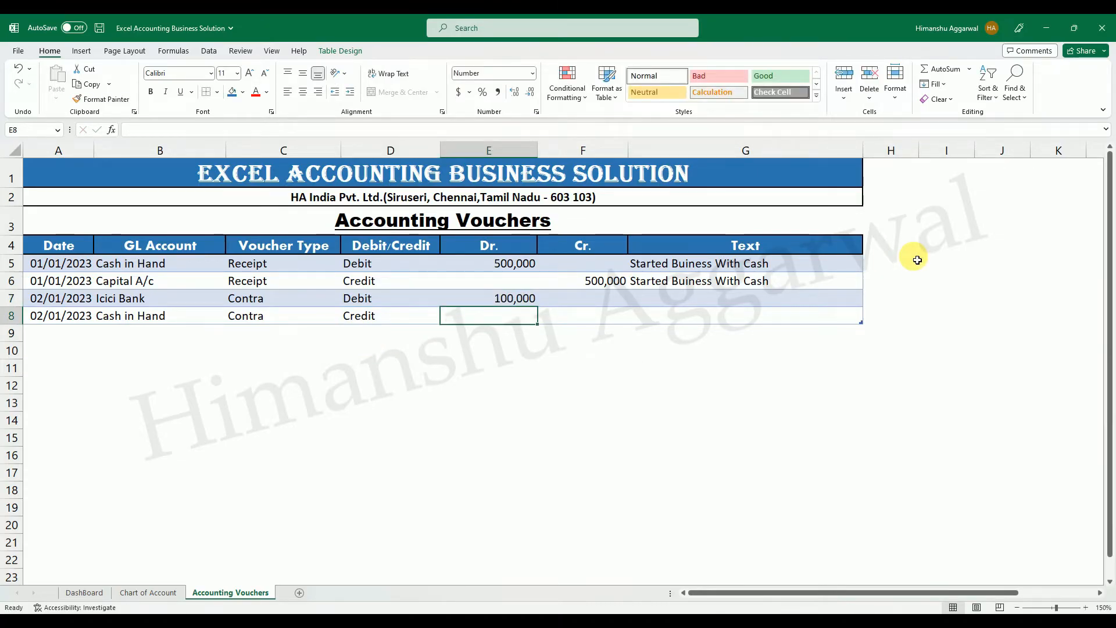
pyautogui.click(608, 317)
pyautogui.write('100,000')
pyautogui.press('Return')
# Enter the text Cash Deposit into Bank in G7 and fill it down to G8.
pyautogui.click(694, 303)
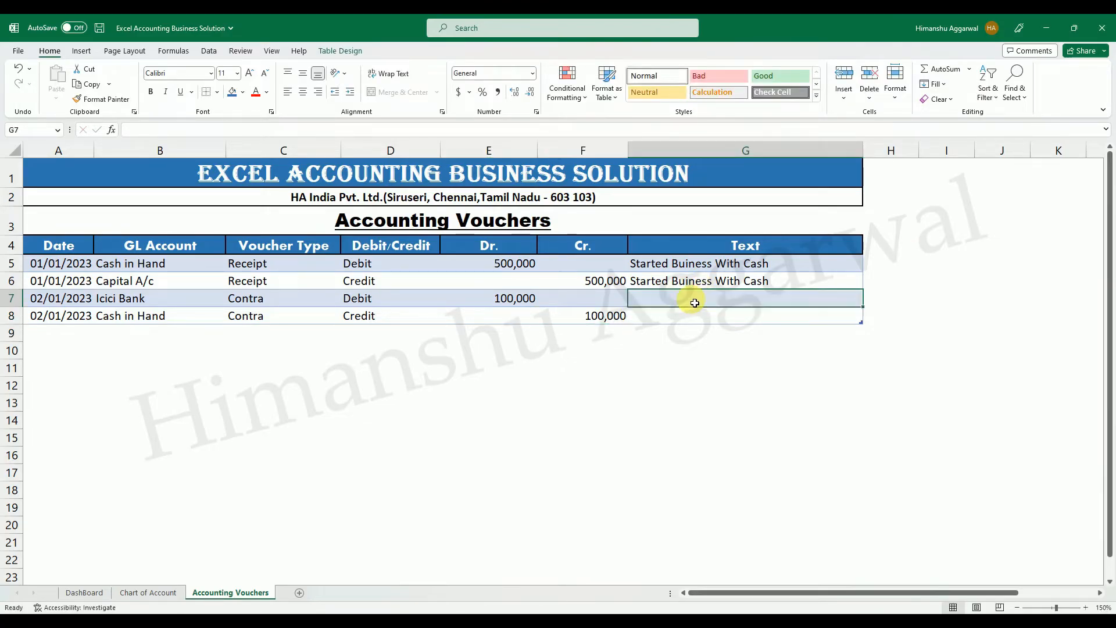
pyautogui.write('cA')
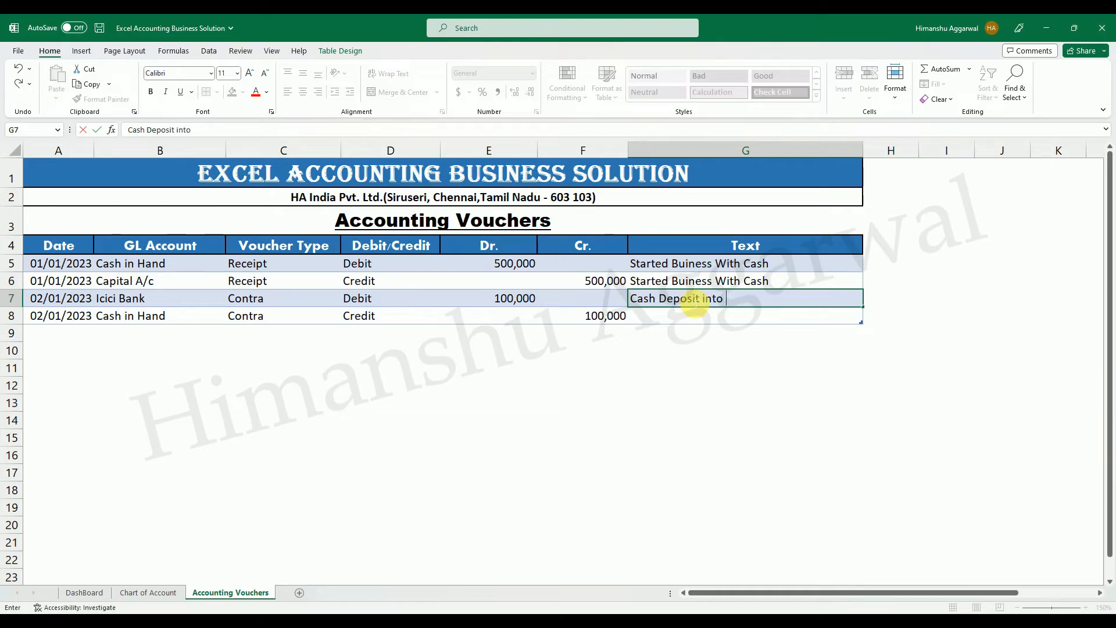
pyautogui.write('k')
pyautogui.press('Return')
pyautogui.hotkey('ctrl', 'd')
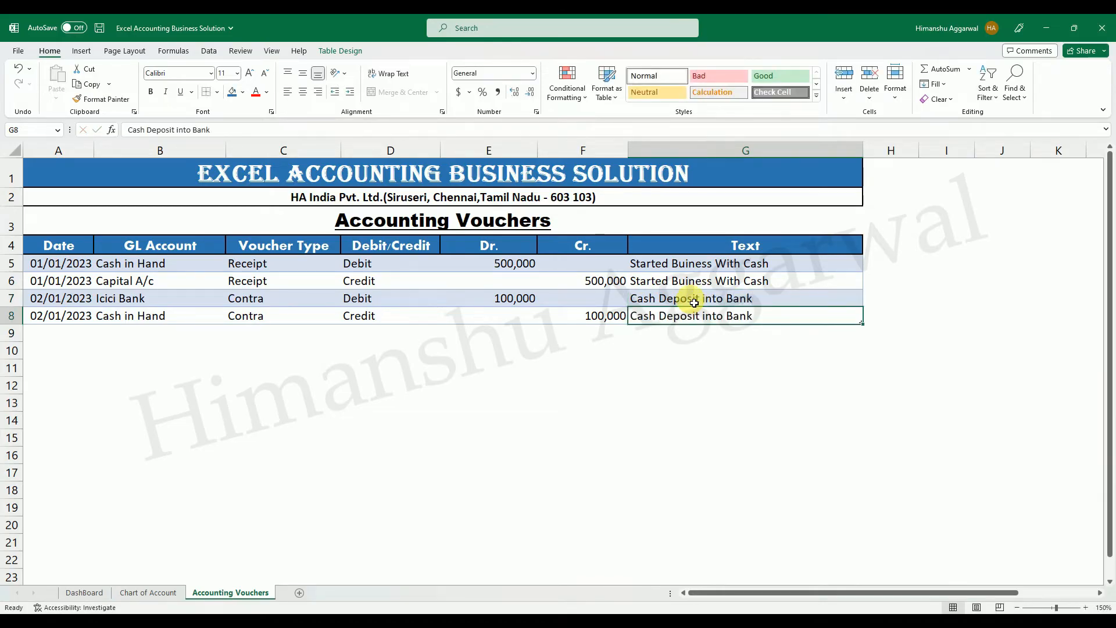
# Add a new table row below row 8 and enter the date 1/3/2023 in A9.
pyautogui.click(646, 373)
pyautogui.click(835, 317)
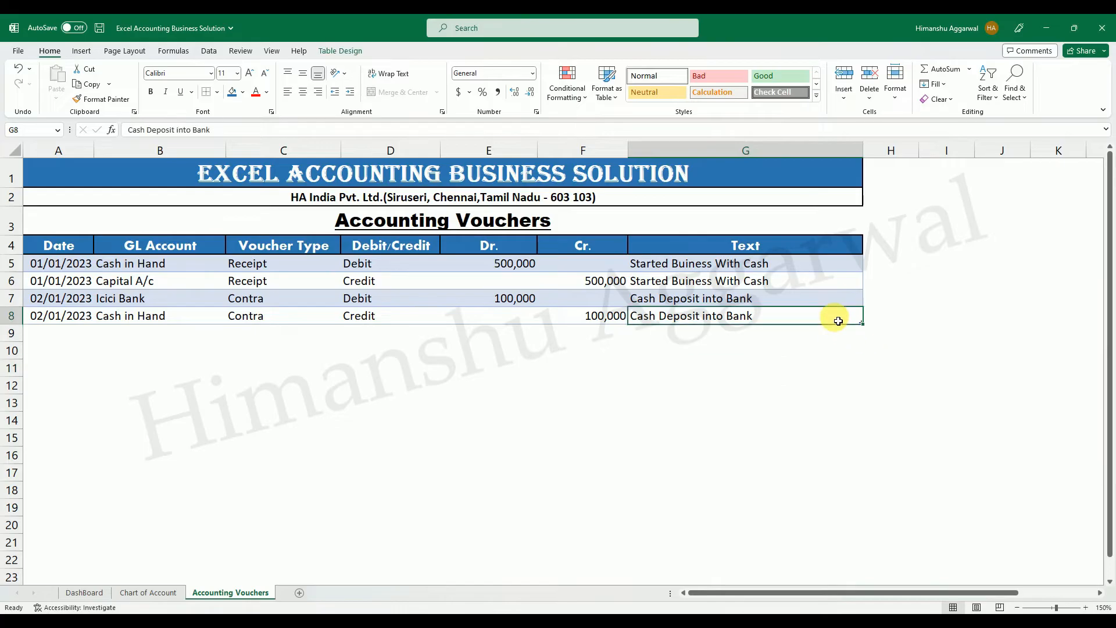
pyautogui.press('Tab')
pyautogui.press('Tab')
pyautogui.click(59, 337)
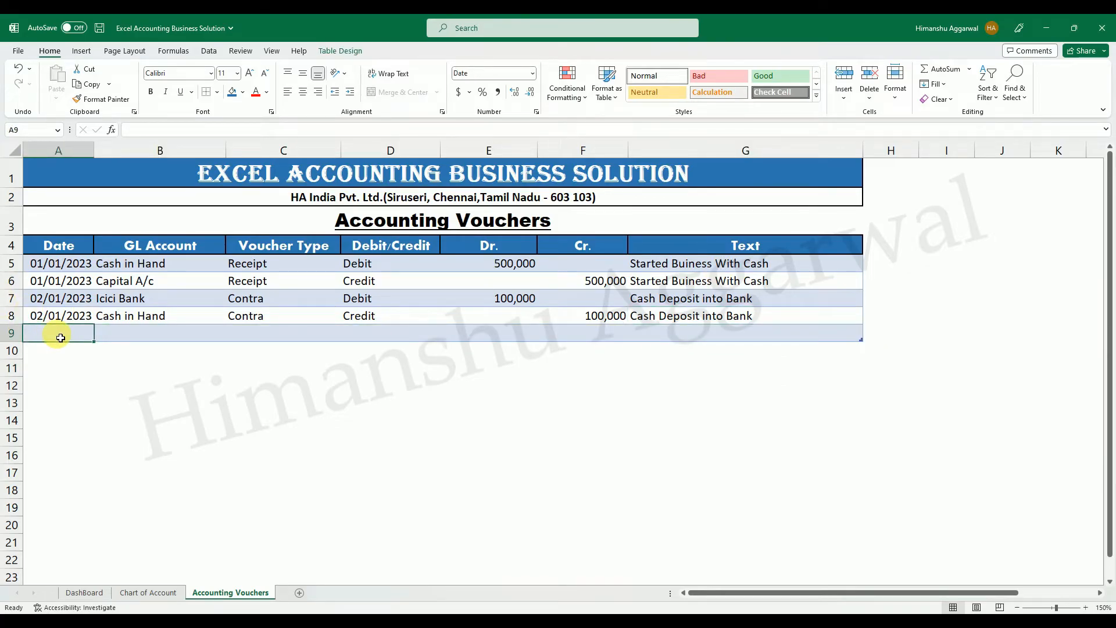
pyautogui.write('1/3/202')
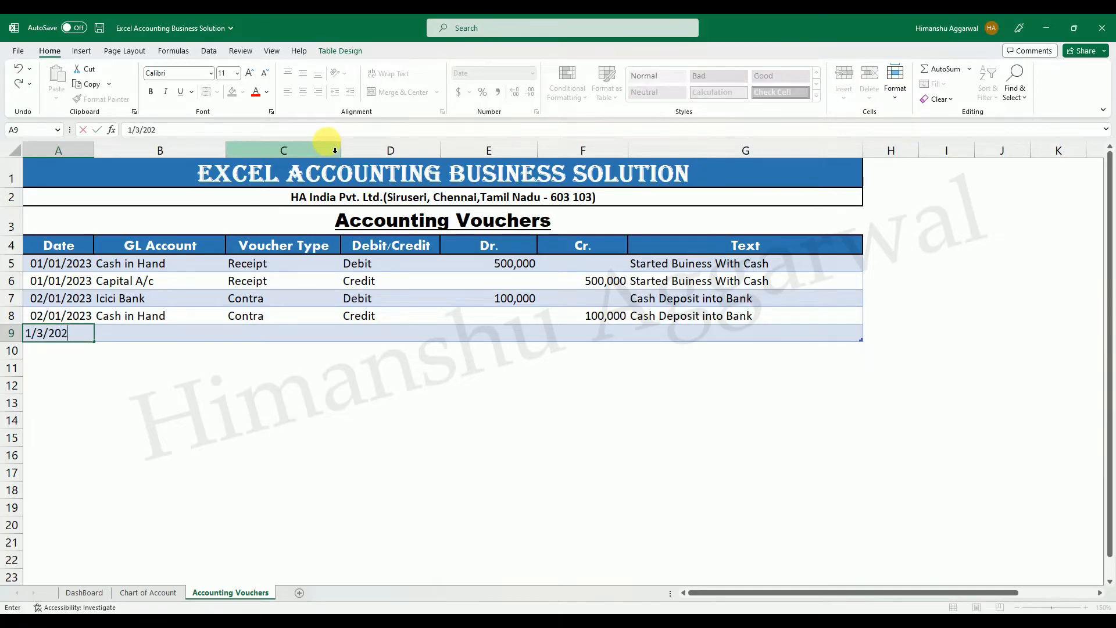
pyautogui.write('3-Jan-23')
pyautogui.press('Return')
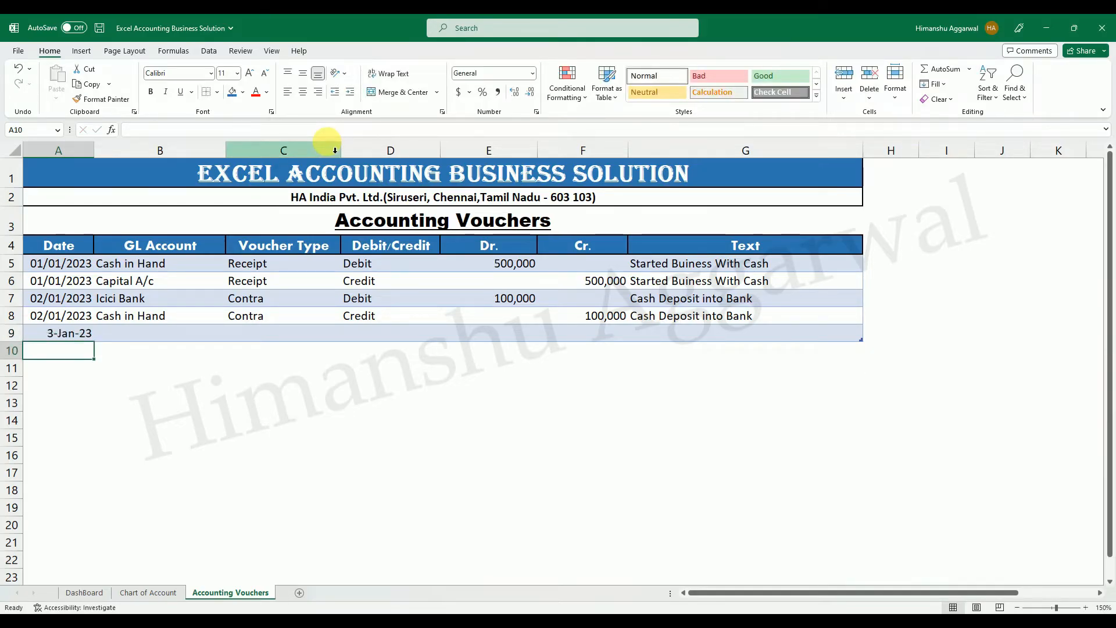
# Fill A9 down from A8 to match its date format, and enter 1/3/2023 there again.
pyautogui.press('Up')
pyautogui.hotkey('ctrl', 'd')
pyautogui.write('1/3/2023')
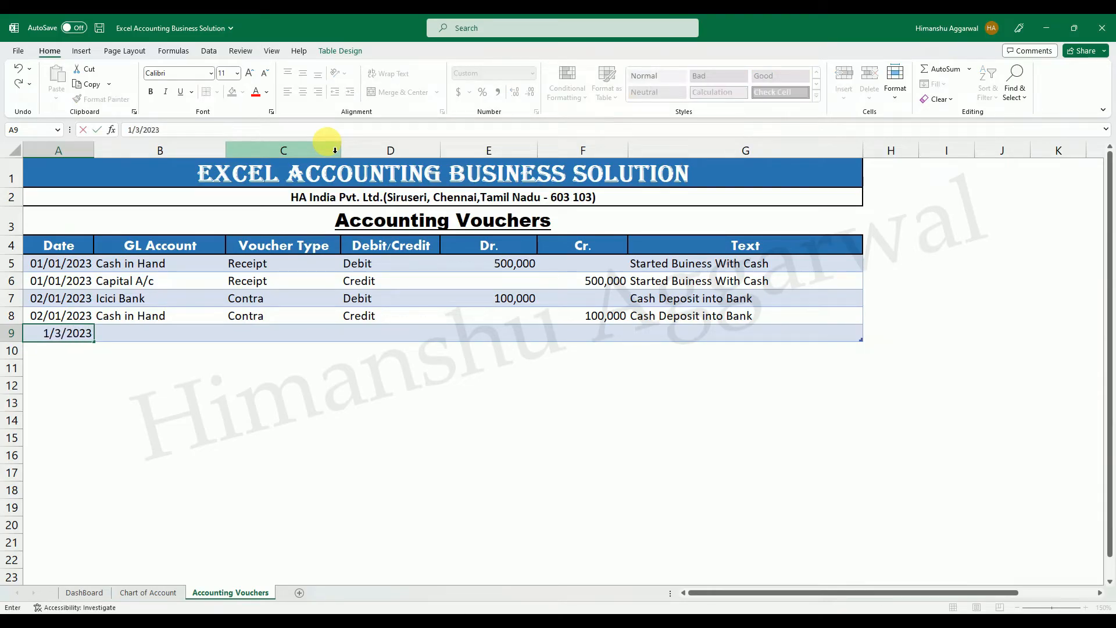
pyautogui.press('Return')
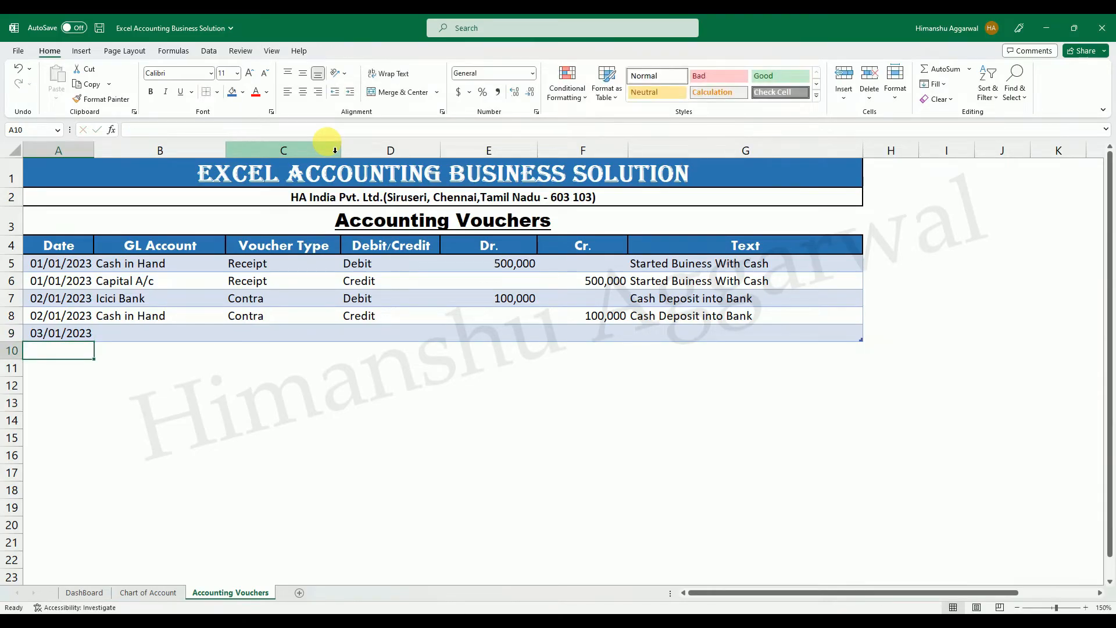
# Extend the table to row 10 with the date from A9 copied into A10, including its date format.
pyautogui.hotkey('ctrl', 'd')
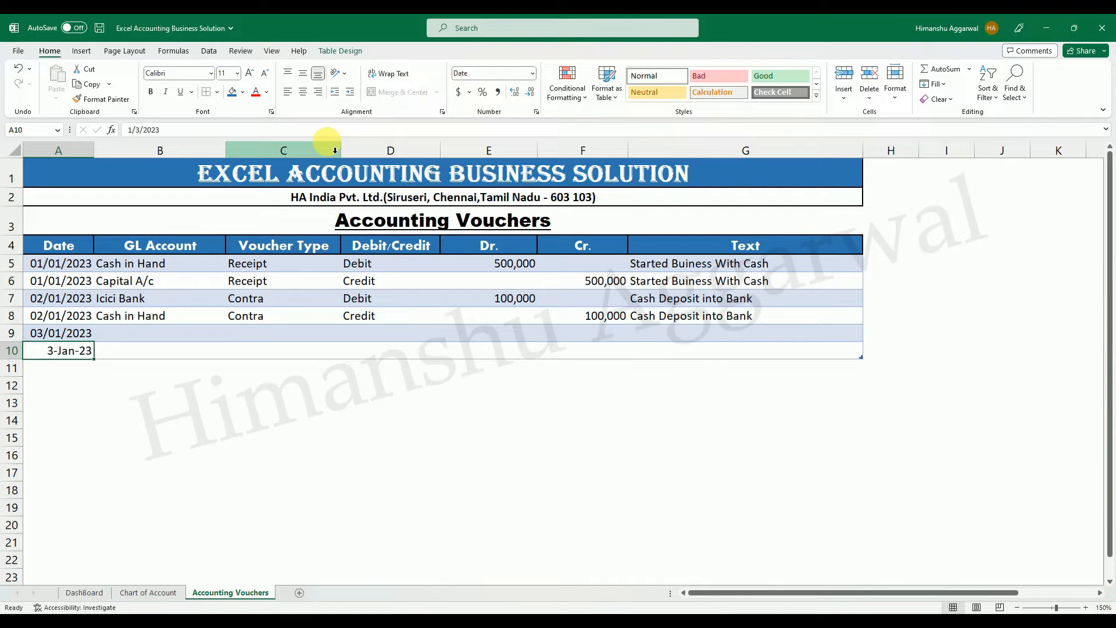
pyautogui.click(78, 338)
pyautogui.hotkey('ctrl', 'c')
pyautogui.click(76, 351)
pyautogui.press('Return')
# Check the GL accounts of the 03/01/2023 entries in Excel Accounting's Accounting Voucher sheet and return to the Accounting Vouchers sheet.
pyautogui.click(163, 328)
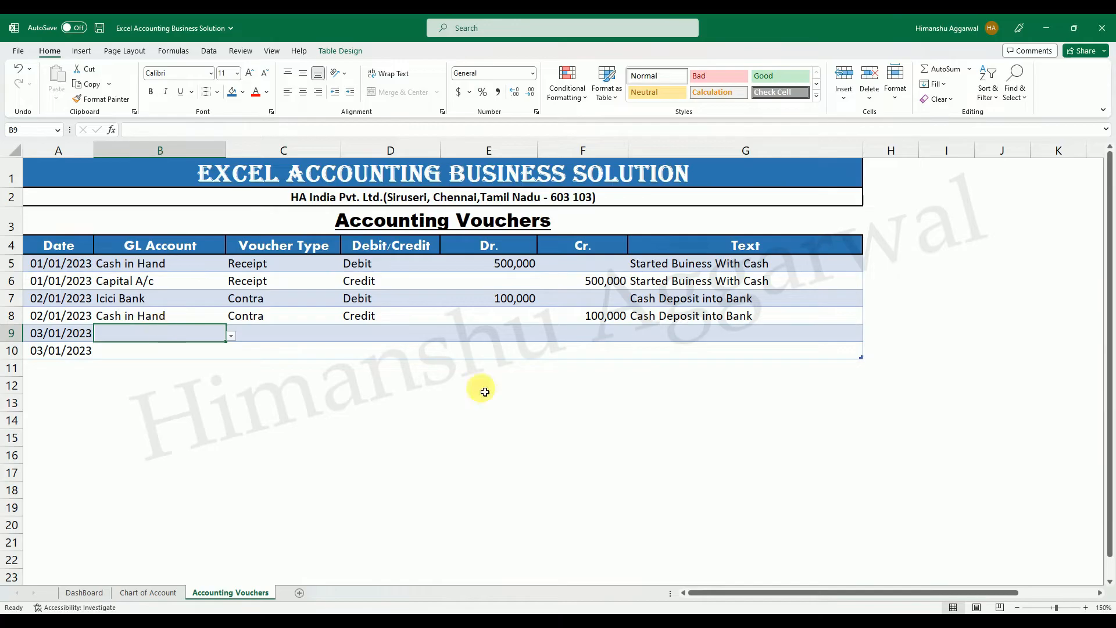
pyautogui.click(665, 572)
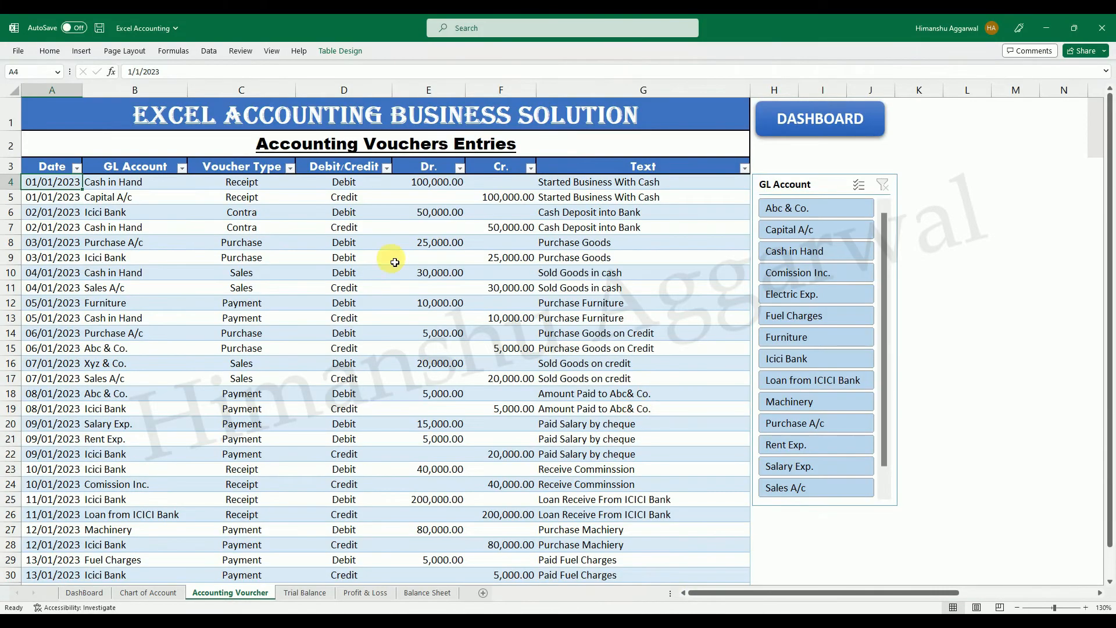
pyautogui.click(123, 249)
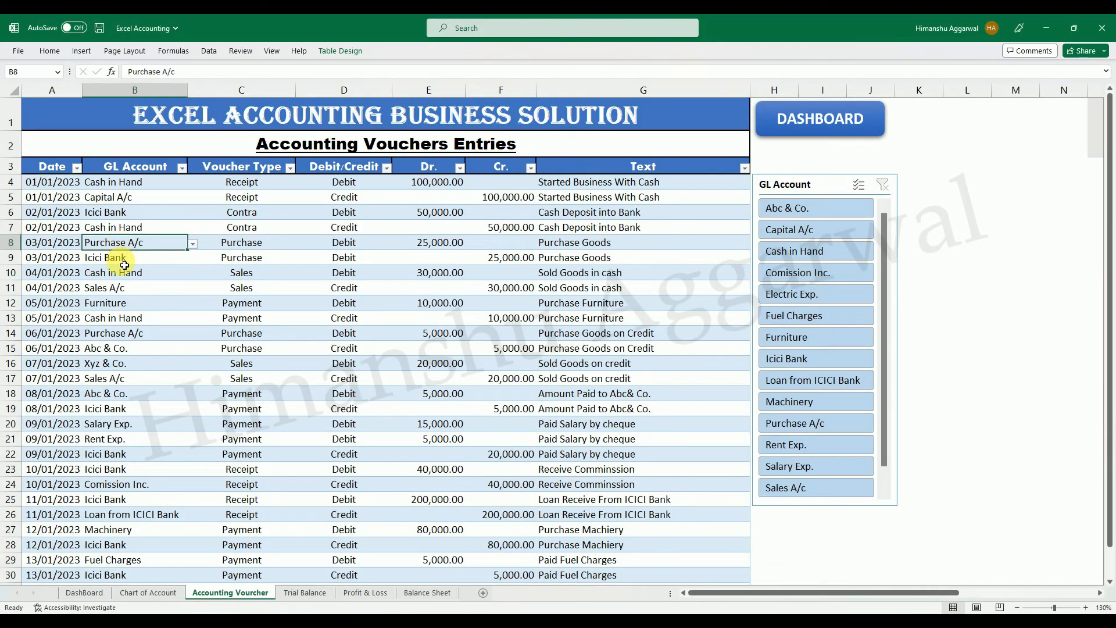
pyautogui.click(125, 265)
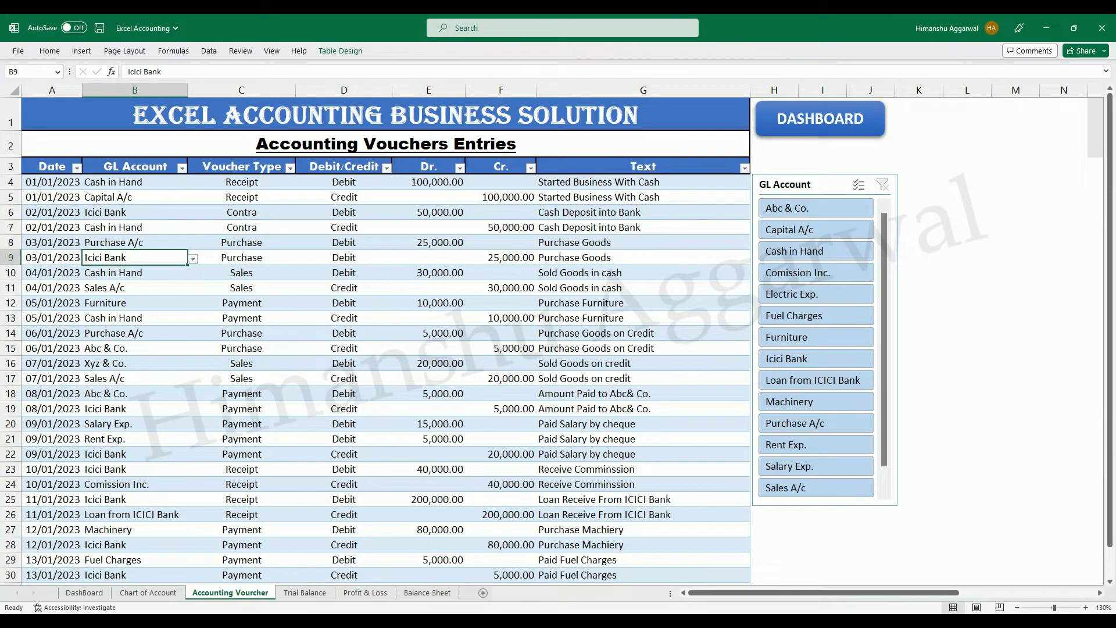
pyautogui.moveTo(728, 620)
pyautogui.click(773, 583)
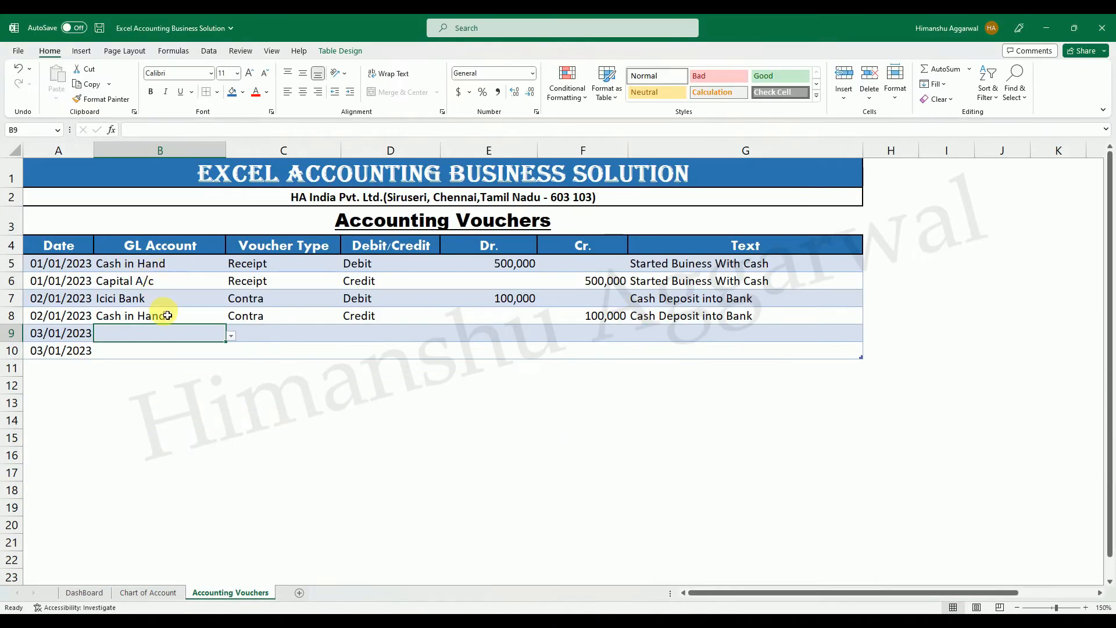
# Choose Furniture as the GL Account in B9 and Payment as the Voucher Type in C9.
pyautogui.click(231, 337)
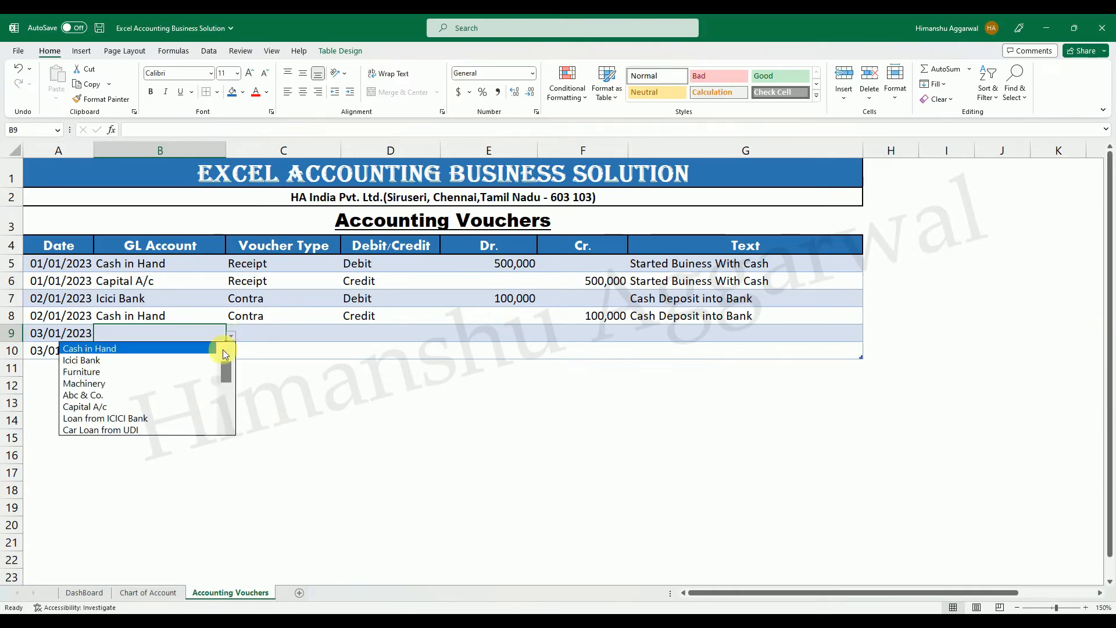
pyautogui.click(123, 370)
pyautogui.click(306, 336)
pyautogui.click(345, 336)
pyautogui.click(324, 348)
# Mark the Furniture entry in row 9 as Debit and enter 50,000 as its Dr. amount.
pyautogui.click(369, 334)
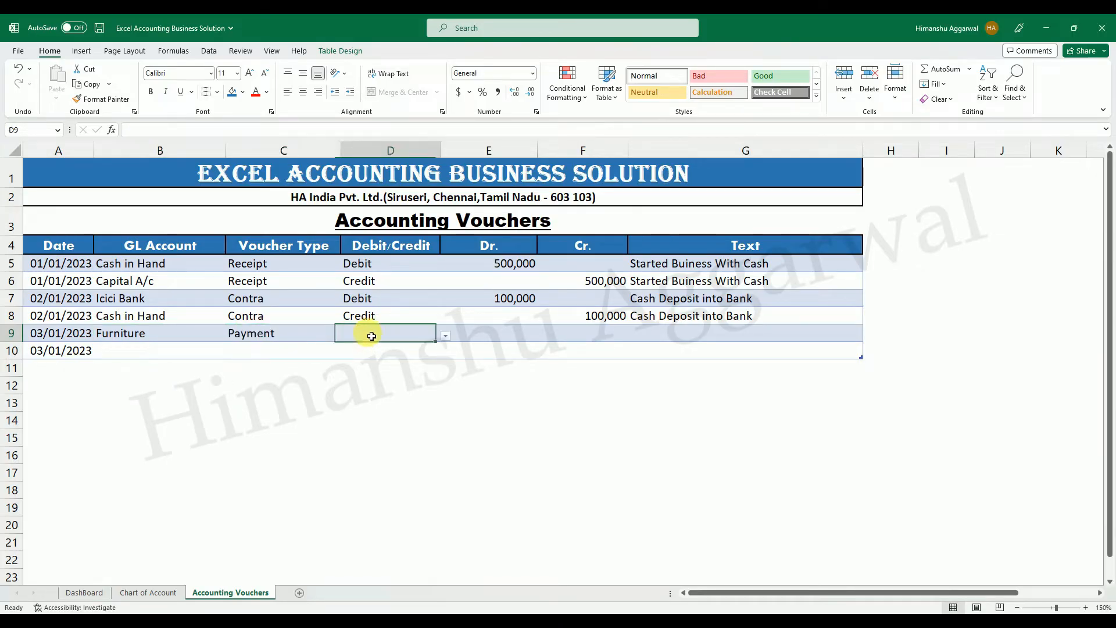
pyautogui.click(446, 336)
pyautogui.click(396, 349)
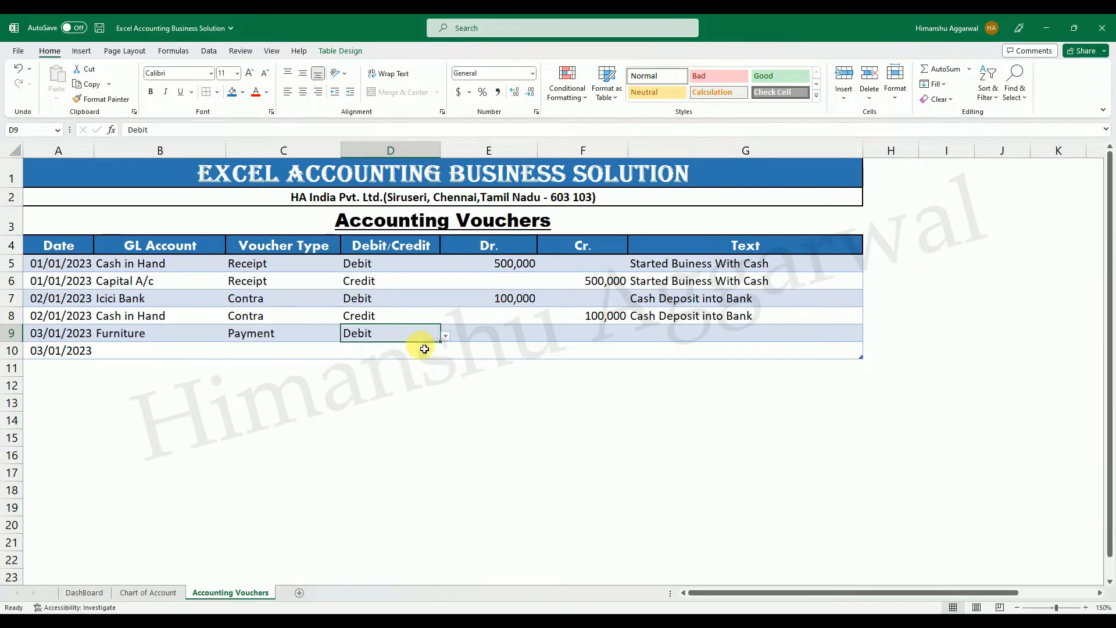
pyautogui.click(531, 337)
pyautogui.write('50')
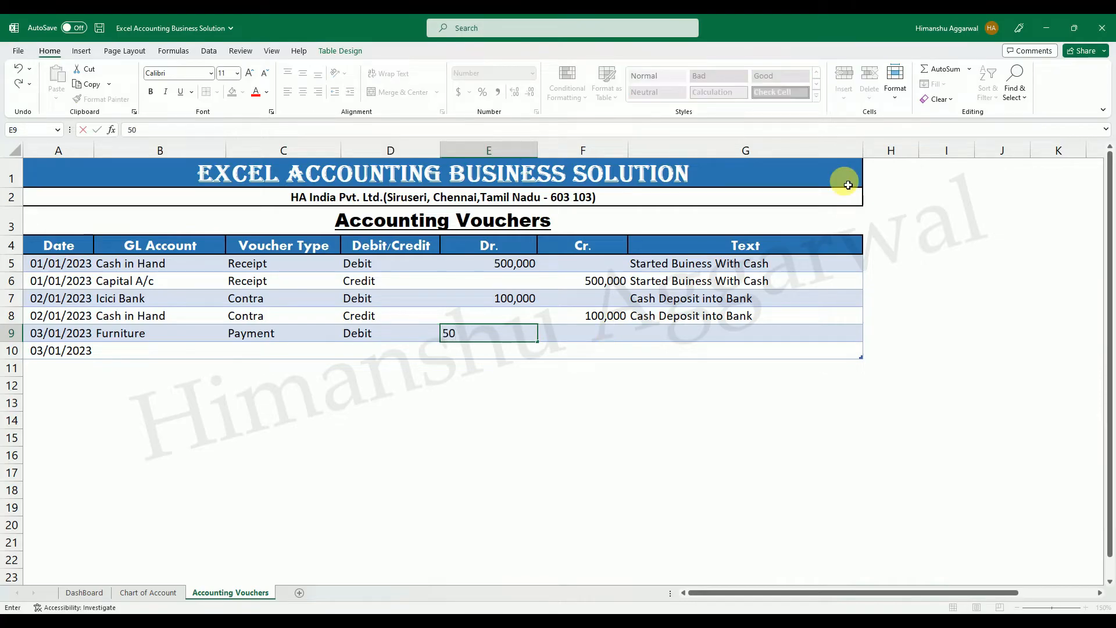
pyautogui.press('Return')
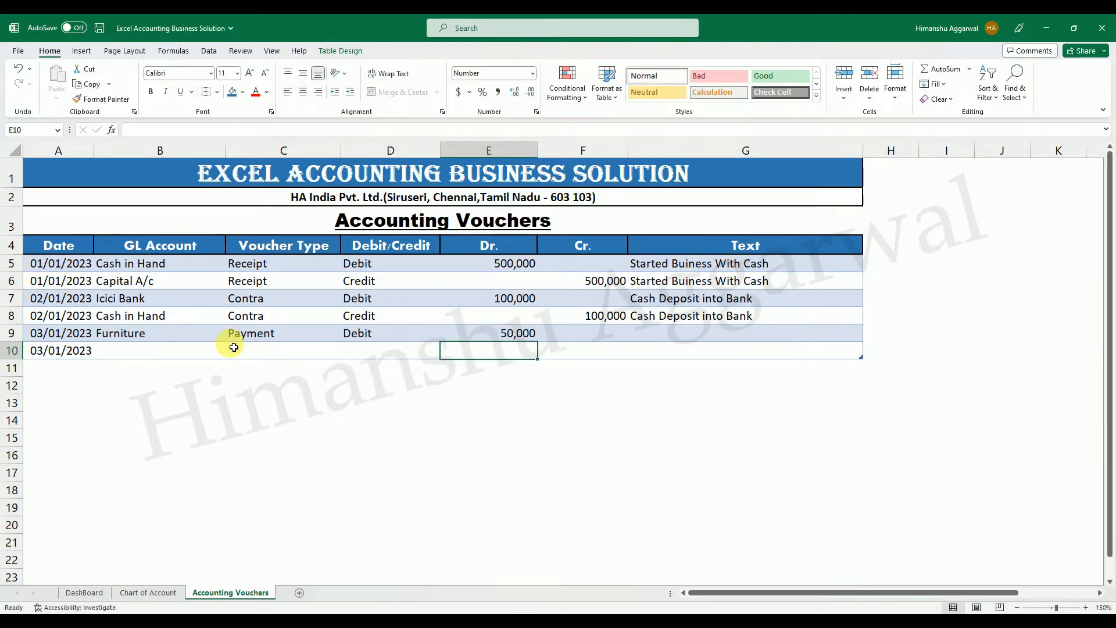
# Choose Cash in Hand as the GL Account in B10 and Payment as the Voucher Type in C10.
pyautogui.click(131, 342)
pyautogui.click(135, 349)
pyautogui.click(231, 353)
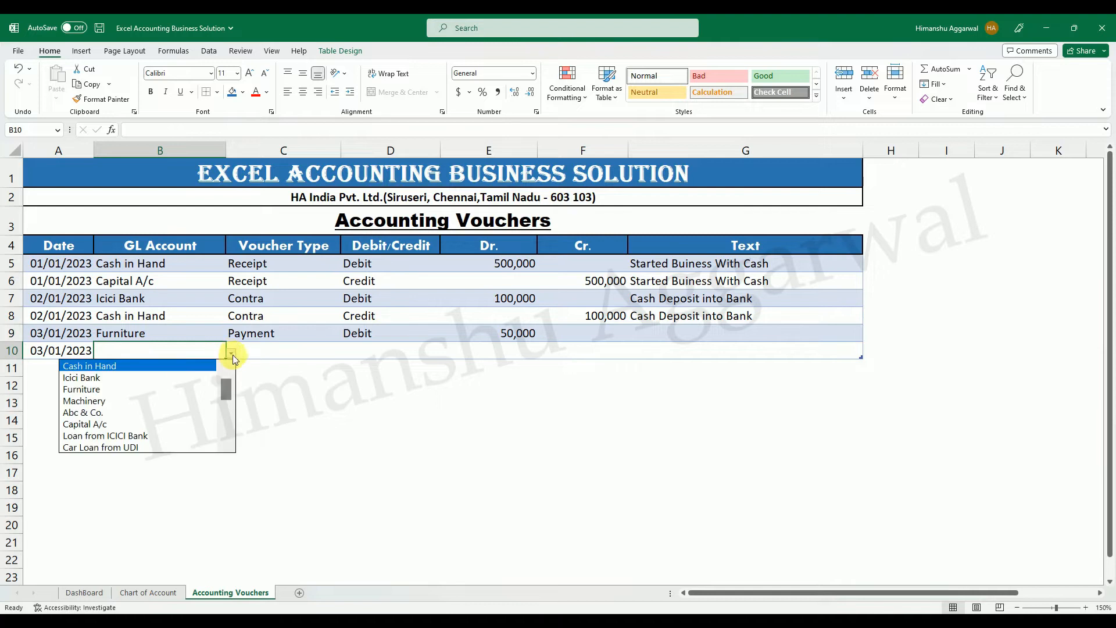
pyautogui.click(128, 365)
pyautogui.click(273, 355)
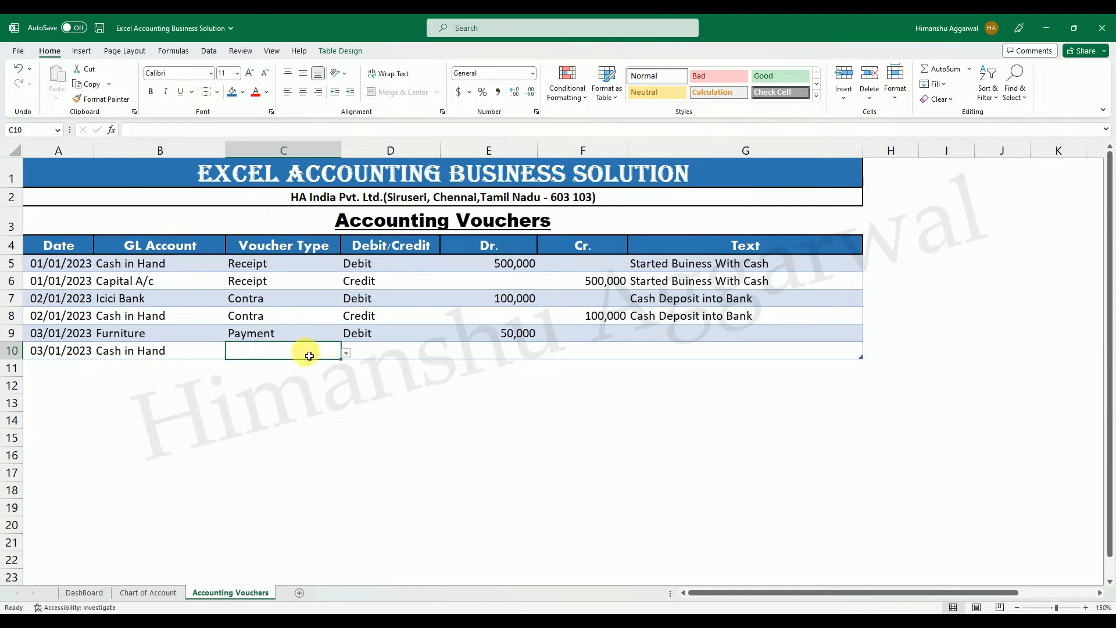
pyautogui.click(347, 354)
pyautogui.click(293, 363)
# Mark the Cash in Hand entry in row 10 as Credit and enter 50,000 as its Cr. amount.
pyautogui.click(433, 352)
pyautogui.click(445, 354)
pyautogui.click(366, 377)
pyautogui.click(609, 356)
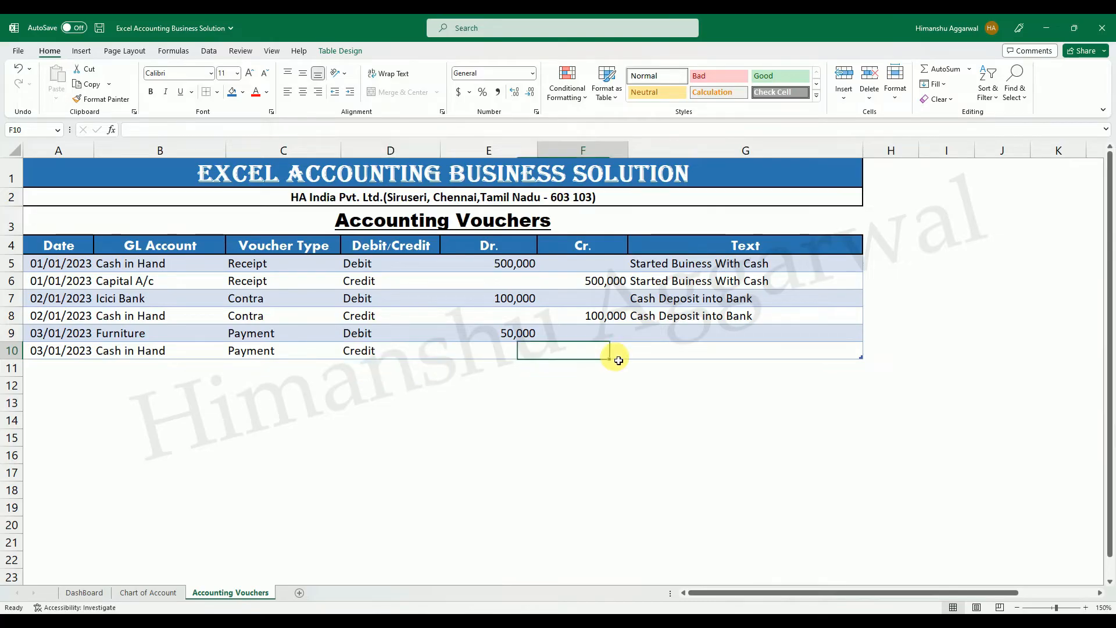
pyautogui.write('50,000')
pyautogui.press('Return')
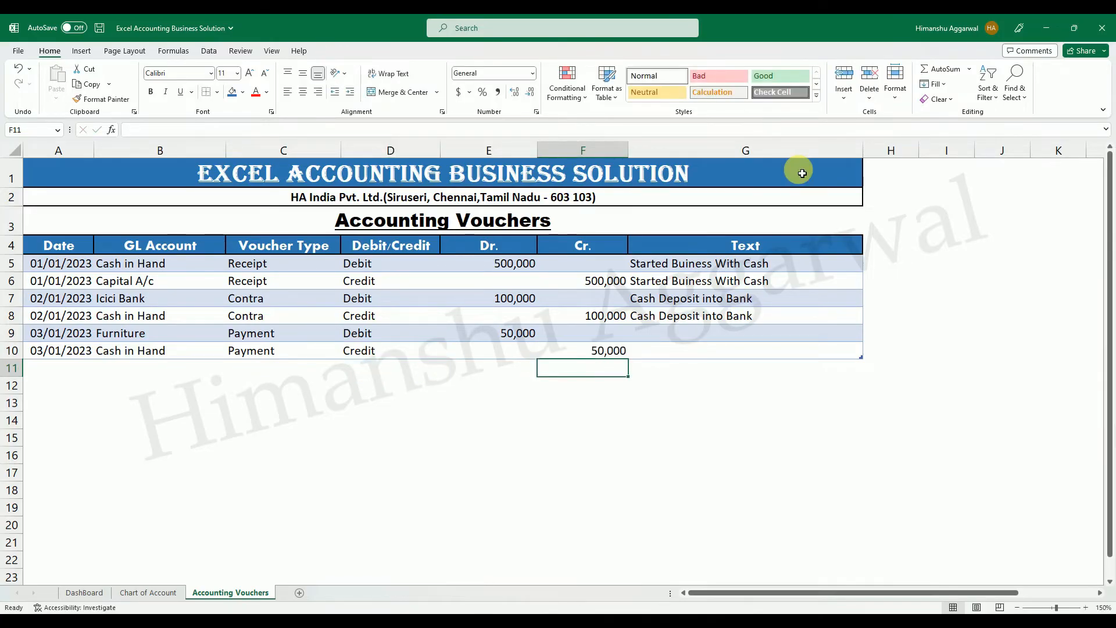
# Enter the text Purchase furniture in G9 and fill it down to G10.
pyautogui.click(682, 324)
pyautogui.write('Purchase')
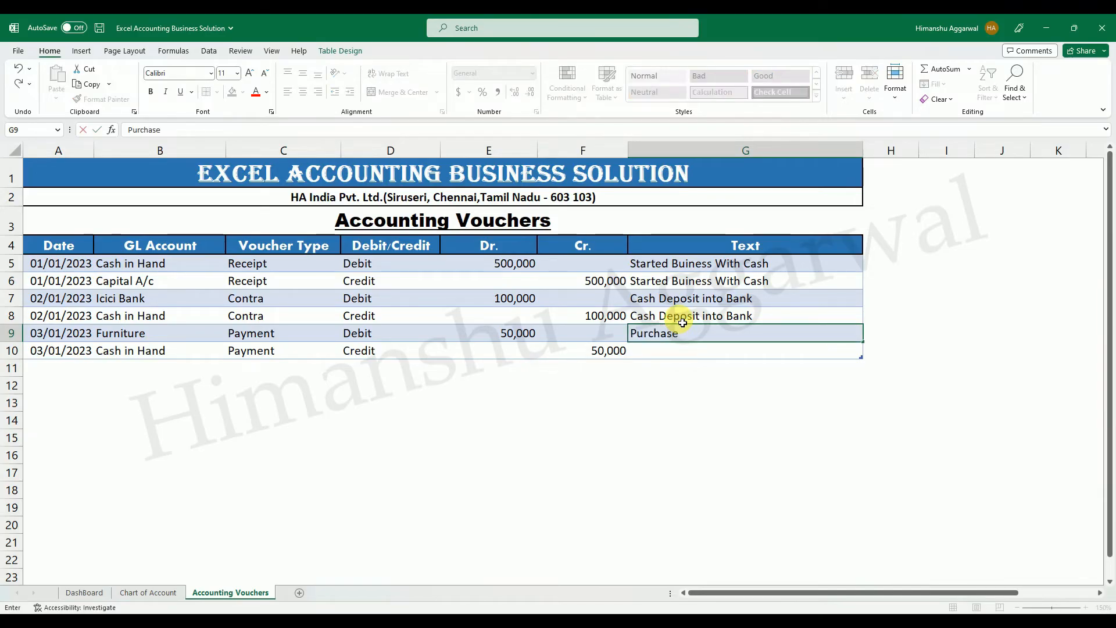
pyautogui.write(' furniture')
pyautogui.press('Return')
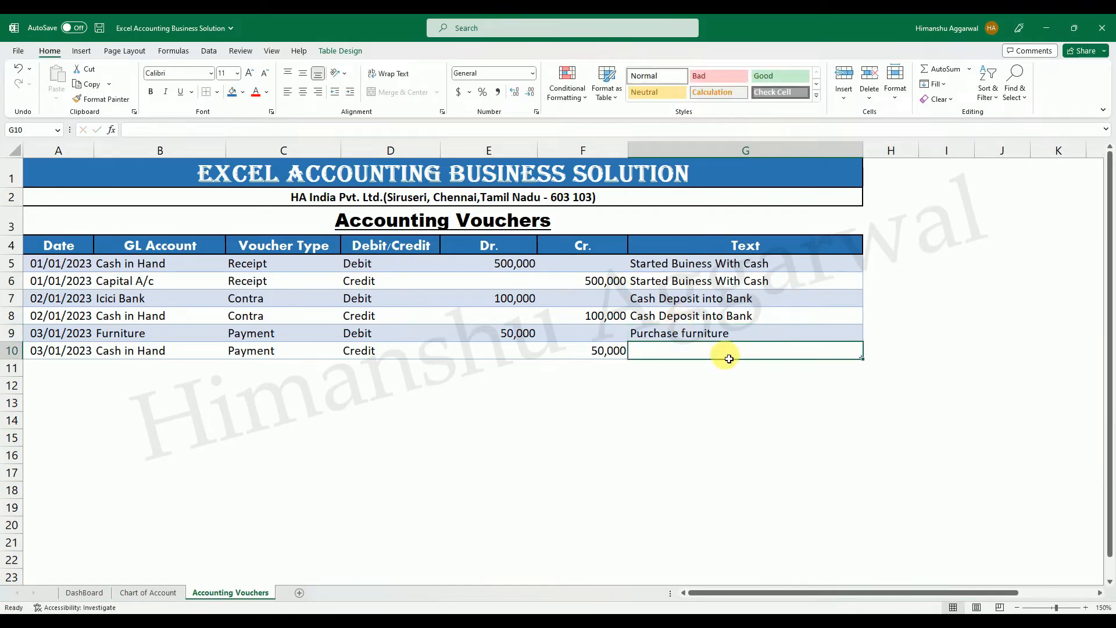
pyautogui.hotkey('ctrl', 'd')
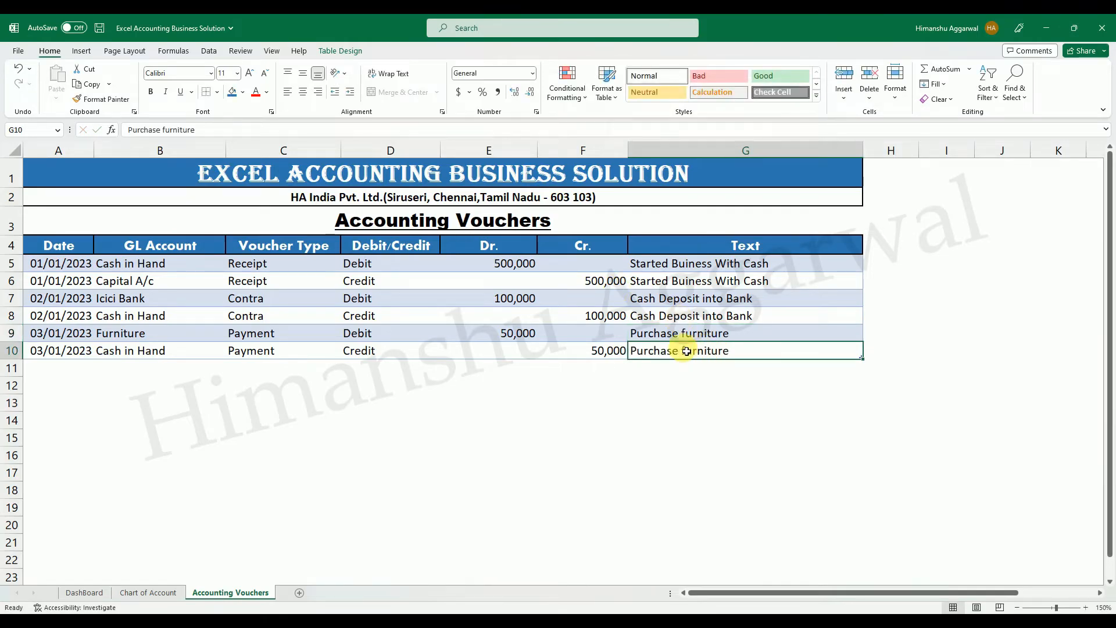
# Add row 11 to the vouchers table and set its date in A11 to 04/01/2023, based on the date above.
pyautogui.press('Tab')
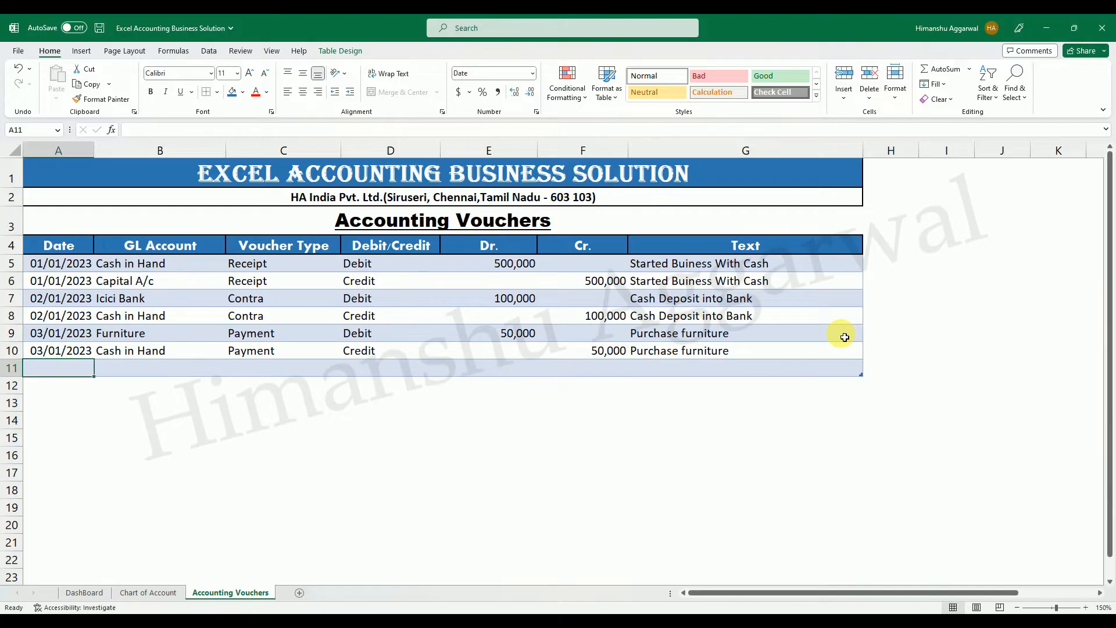
pyautogui.press('Tab')
pyautogui.click(54, 366)
pyautogui.hotkey('ctrl', 'd')
pyautogui.doubleClick(55, 367)
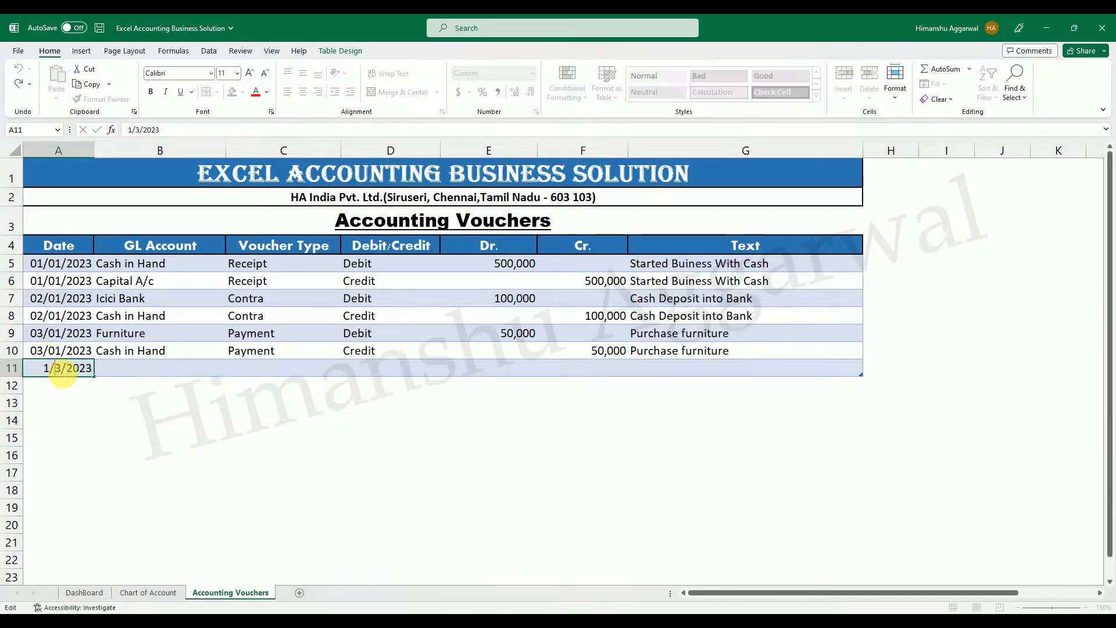
pyautogui.write('4')
pyautogui.press('Return')
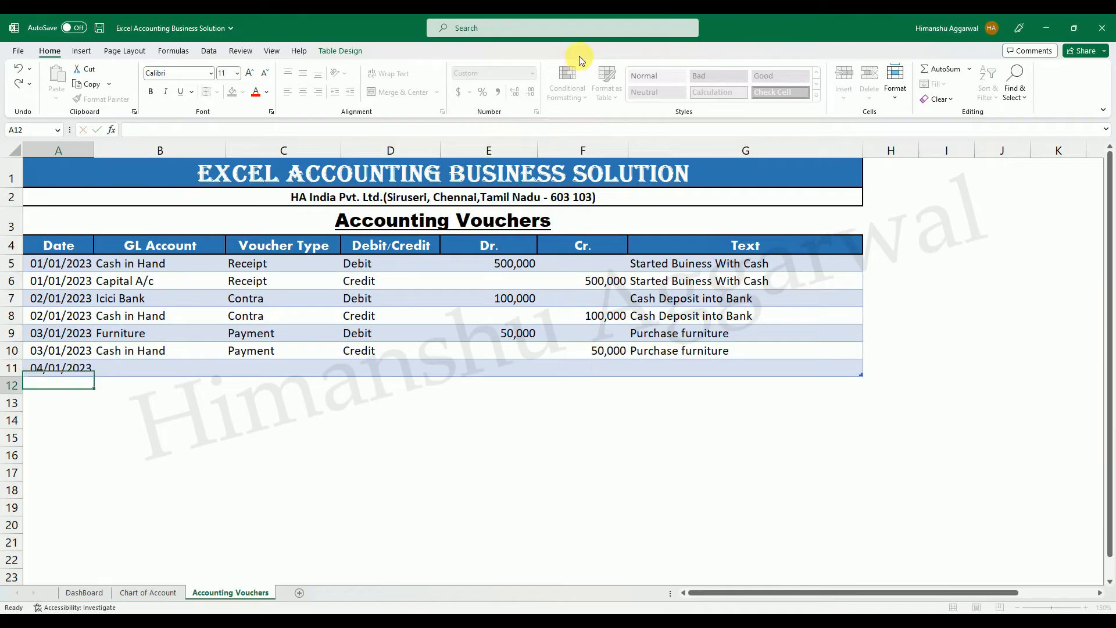
# Choose Purchase A/c as the GL Account in B11 and Purchase as the Voucher Type in C11.
pyautogui.click(121, 370)
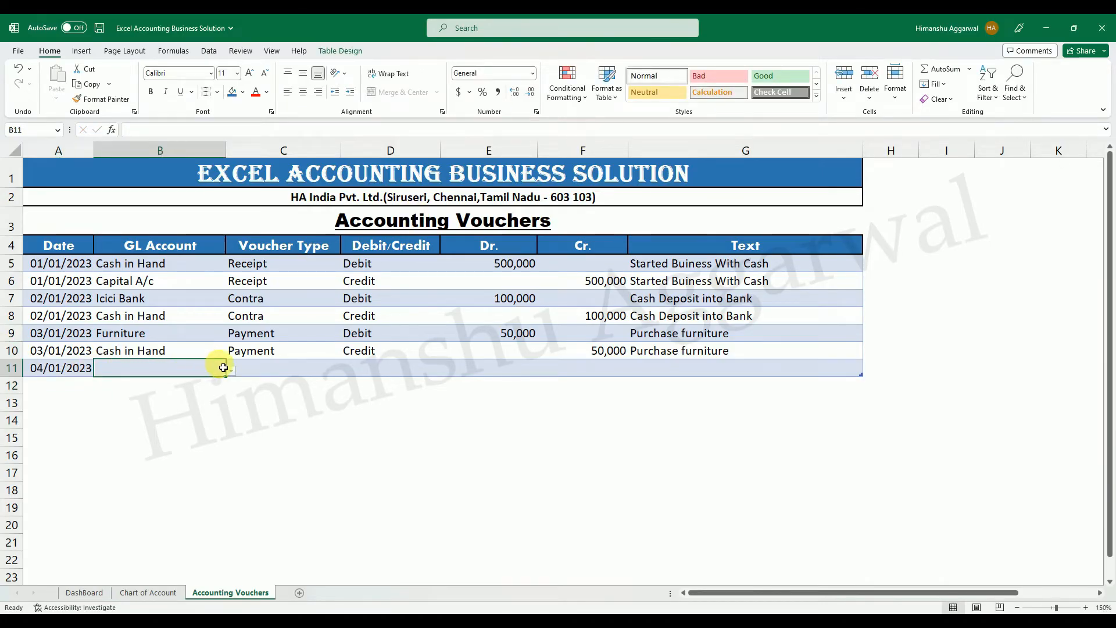
pyautogui.click(231, 371)
pyautogui.moveTo(229, 407); pyautogui.dragTo(225, 418)
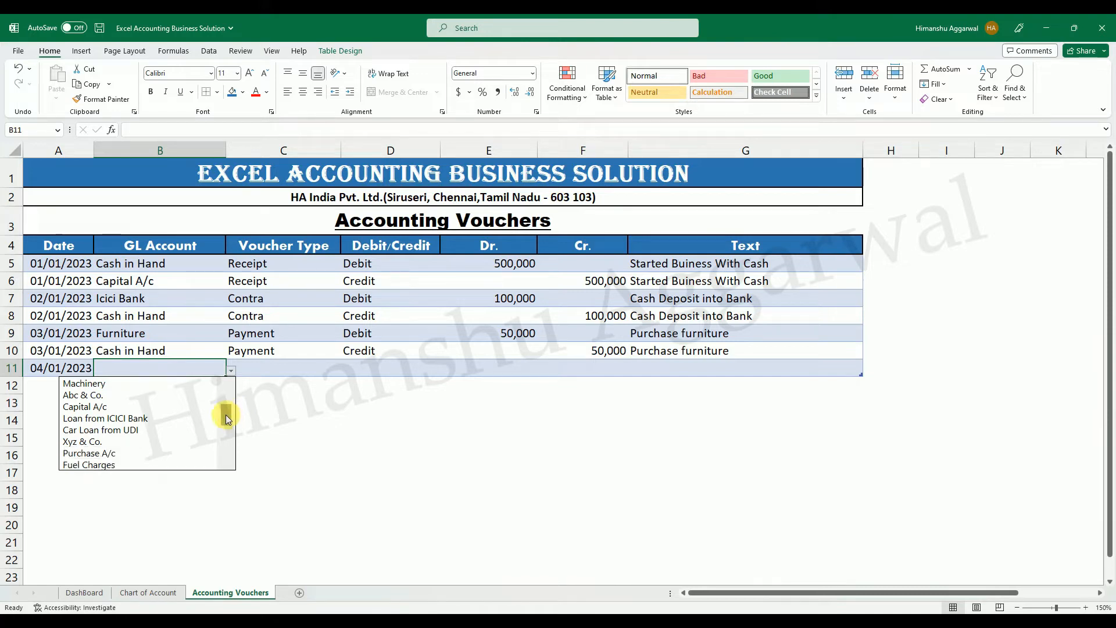
pyautogui.click(137, 452)
pyautogui.click(309, 372)
pyautogui.click(345, 371)
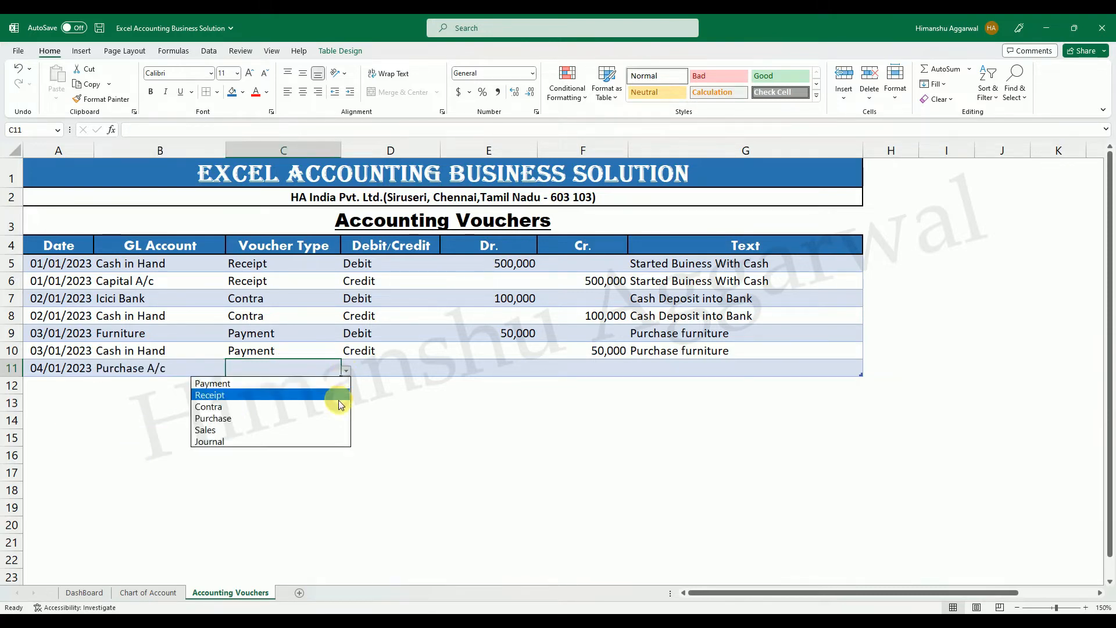
pyautogui.click(236, 420)
# Mark the Purchase A/c entry in row 11 as Debit and enter 25,000 as its Dr. amount.
pyautogui.click(379, 369)
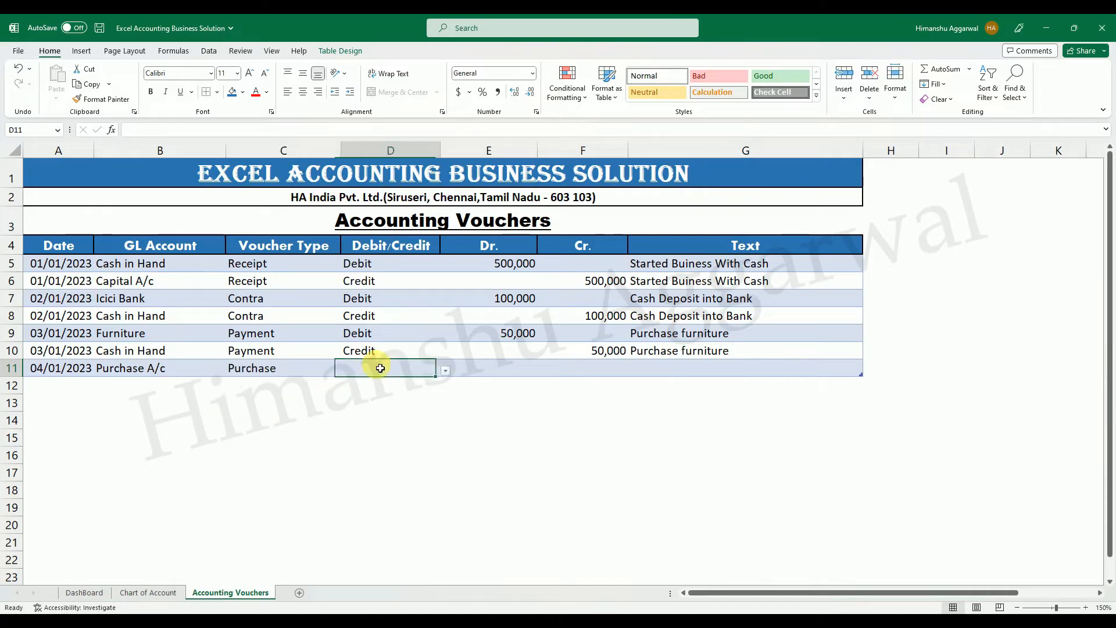
pyautogui.click(452, 375)
pyautogui.click(436, 370)
pyautogui.click(446, 371)
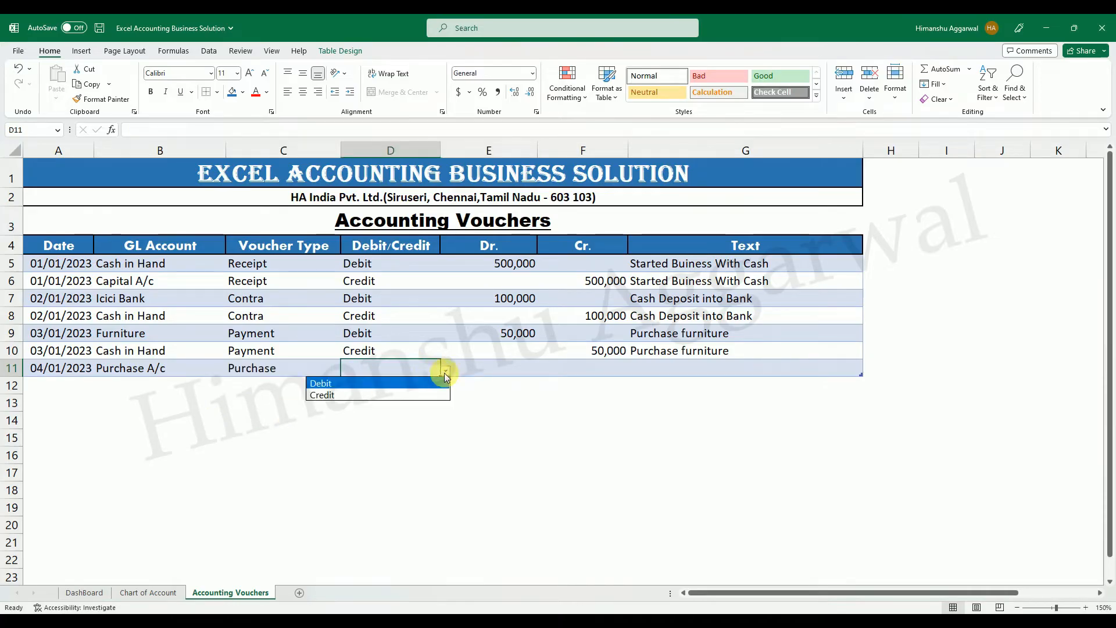
pyautogui.click(378, 383)
pyautogui.click(526, 369)
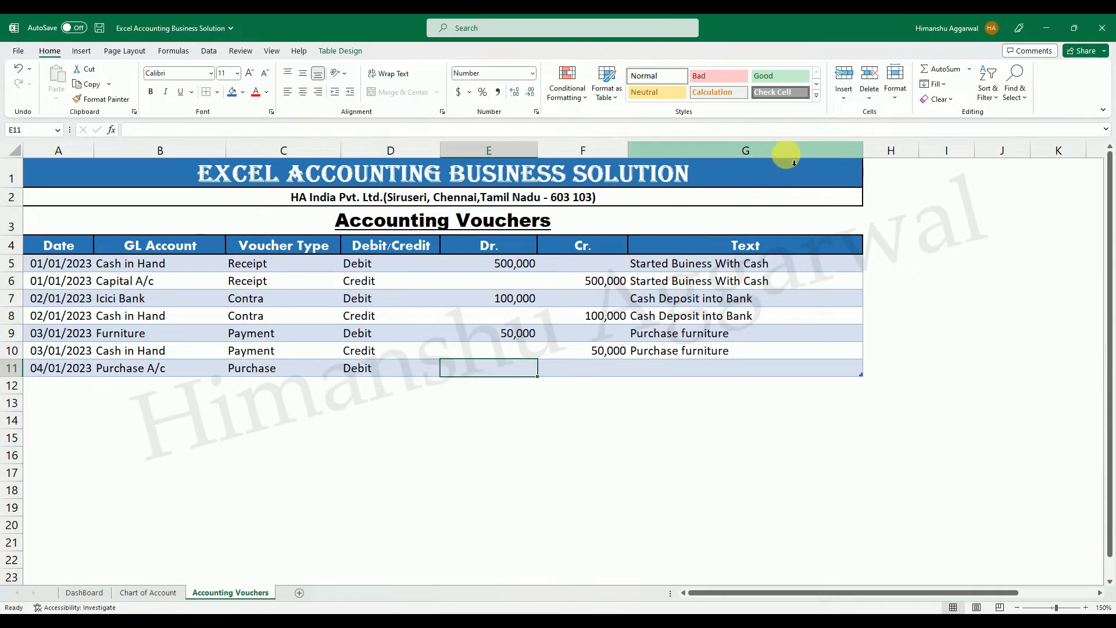
pyautogui.write('25,')
pyautogui.write('000')
pyautogui.press('Return')
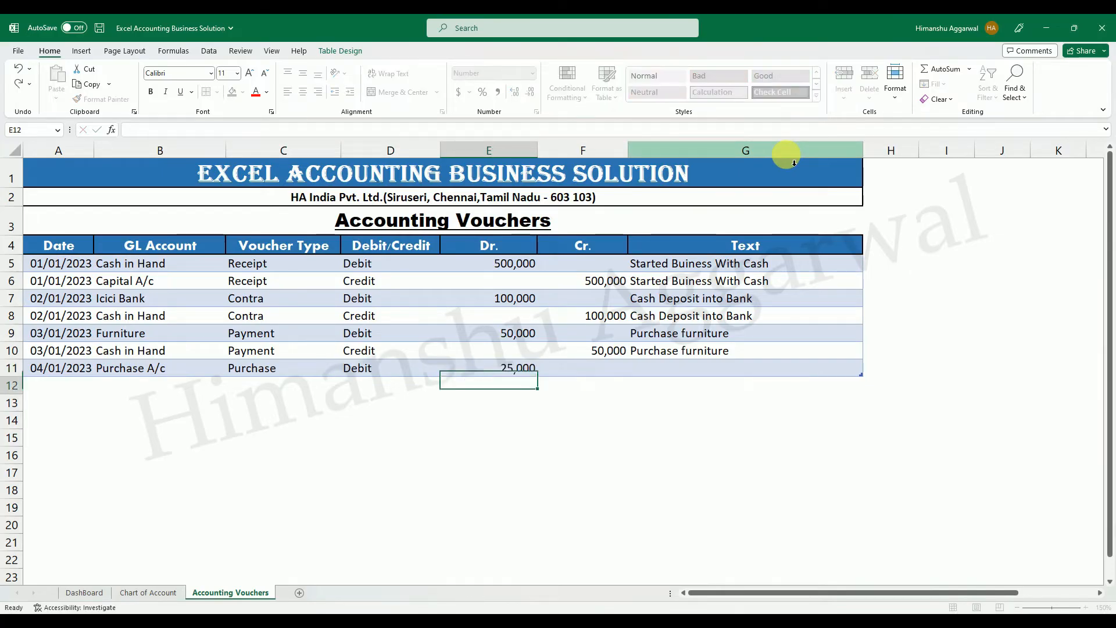
# Add row 12 to the vouchers table and copy the date 04/01/2023 down into A12.
pyautogui.click(690, 372)
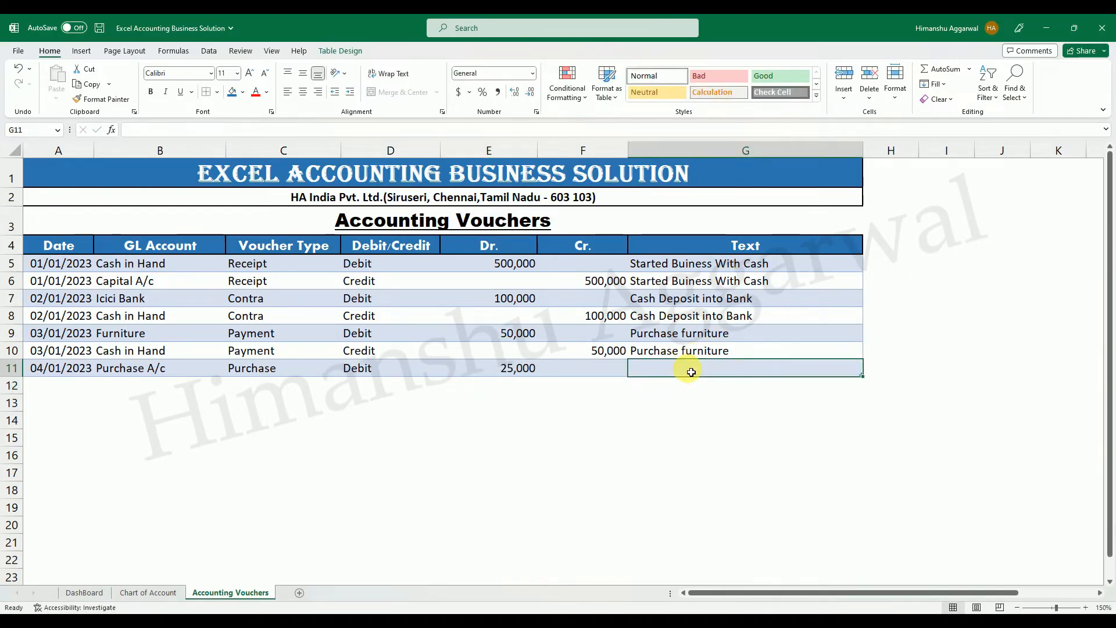
pyautogui.press('Tab')
pyautogui.hotkey('ctrl', 'd')
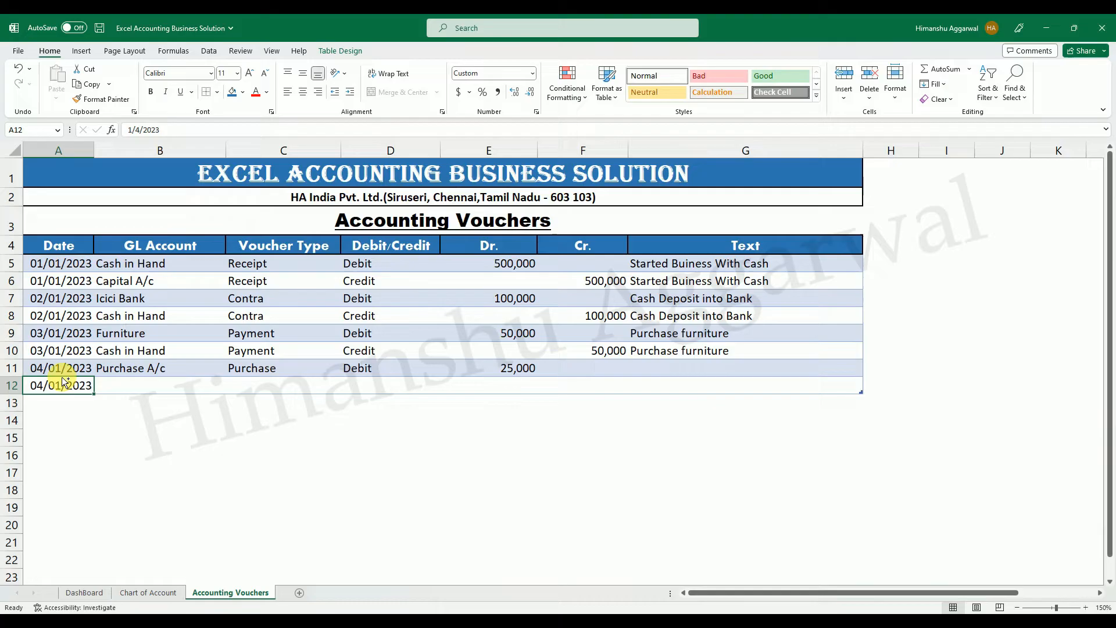
# Choose Abc & Co. as the GL Account in B12 and Purchase as the Voucher Type in C12.
pyautogui.click(157, 386)
pyautogui.click(231, 389)
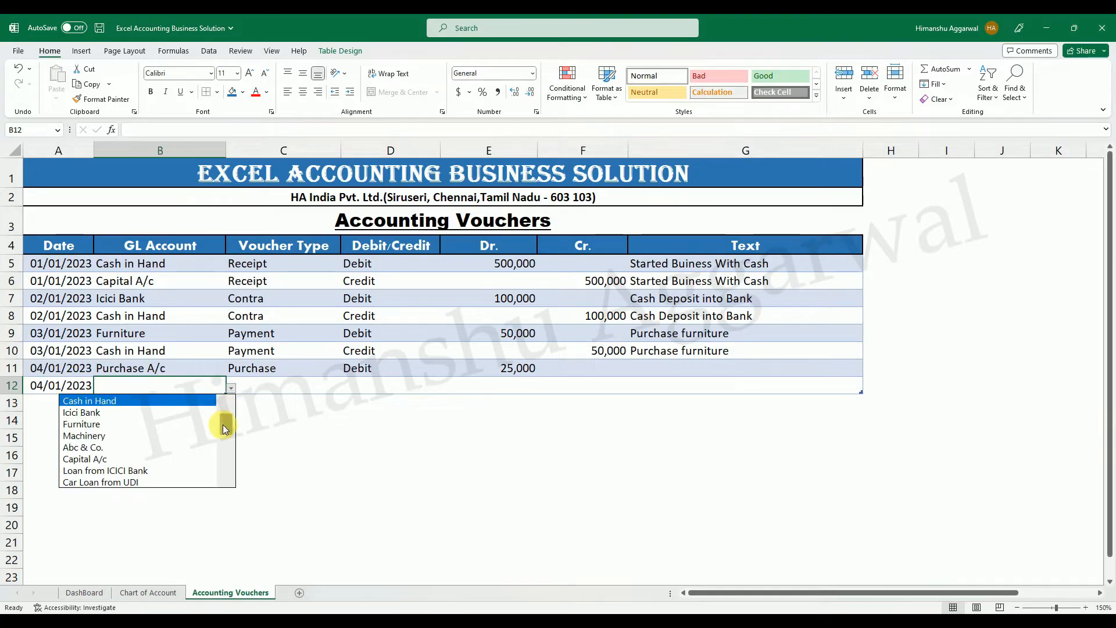
pyautogui.click(145, 446)
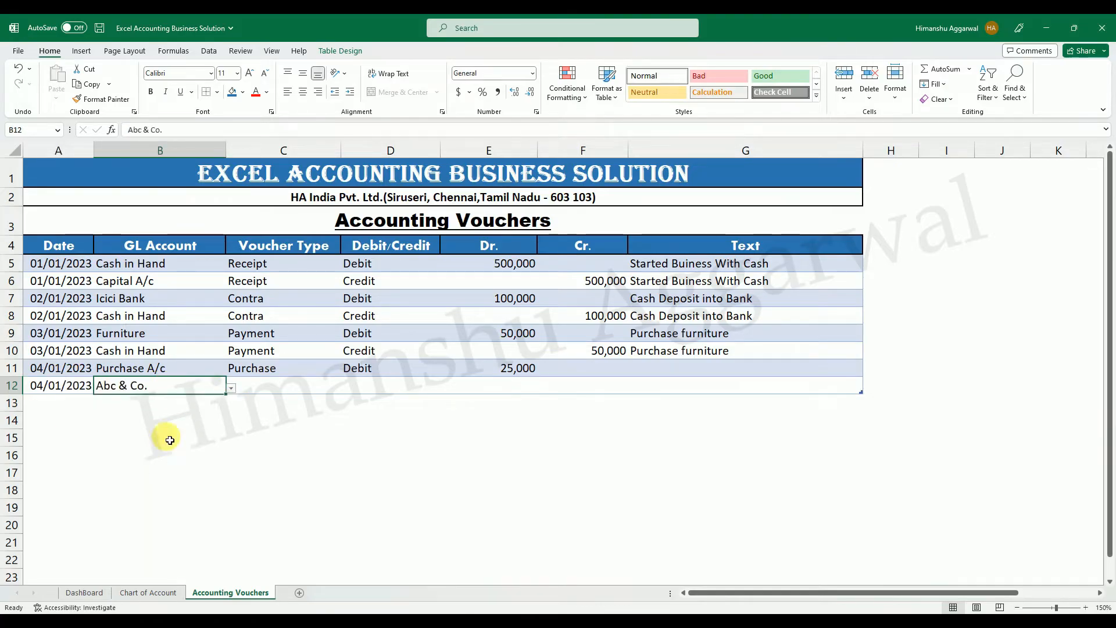
pyautogui.click(259, 384)
pyautogui.click(346, 387)
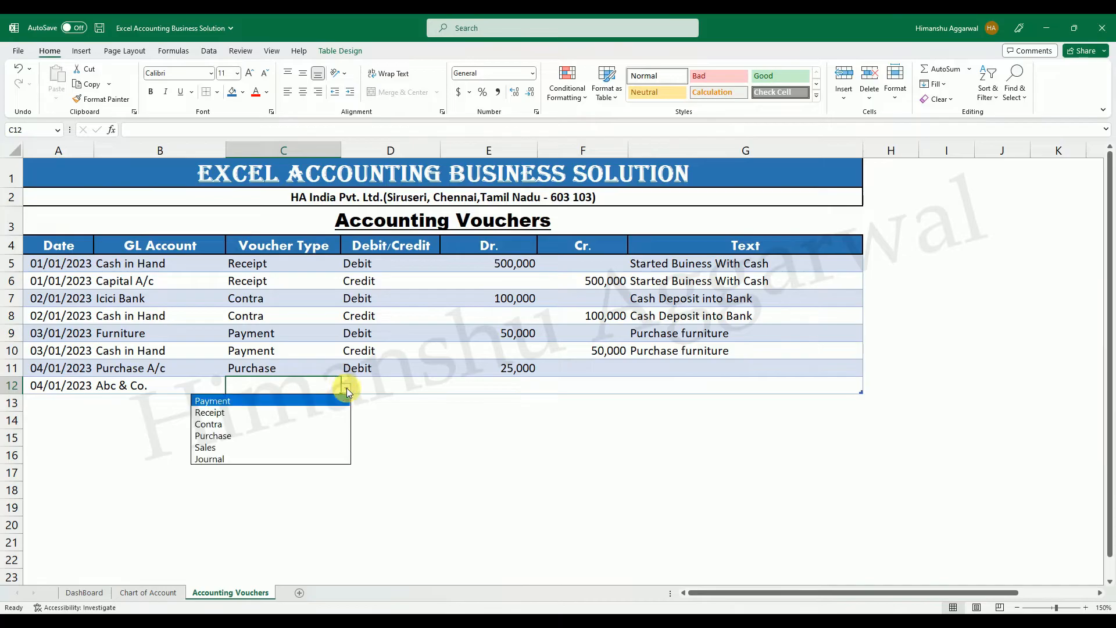
pyautogui.click(252, 434)
# Mark the Abc & Co. entry in row 12 as Credit and enter 25,000 as its Cr. amount.
pyautogui.click(395, 386)
pyautogui.click(445, 388)
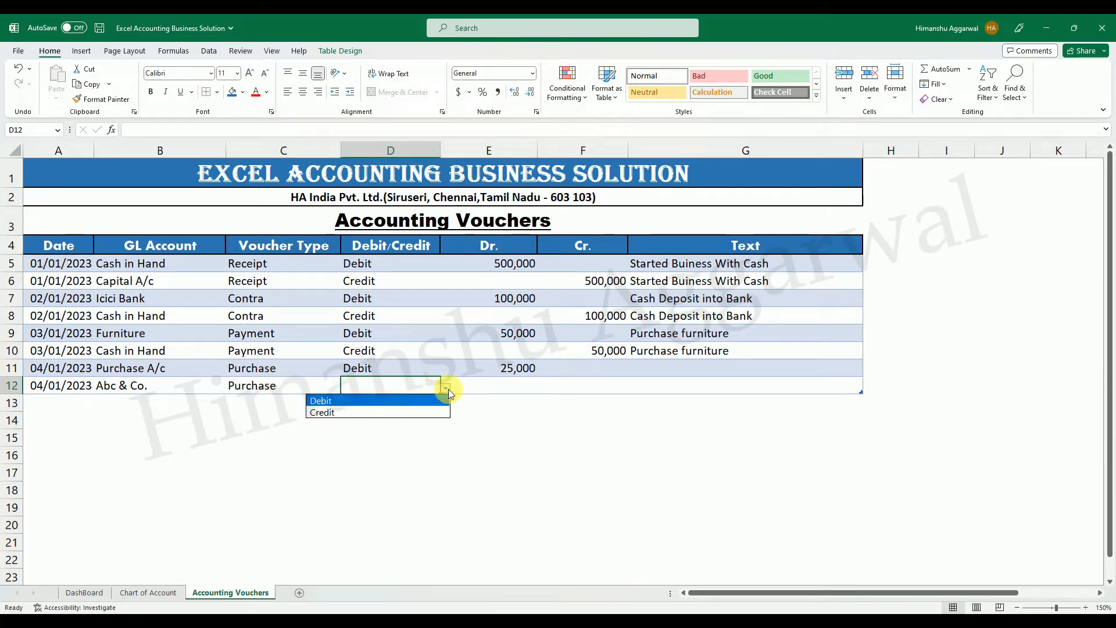
pyautogui.click(369, 411)
pyautogui.click(614, 384)
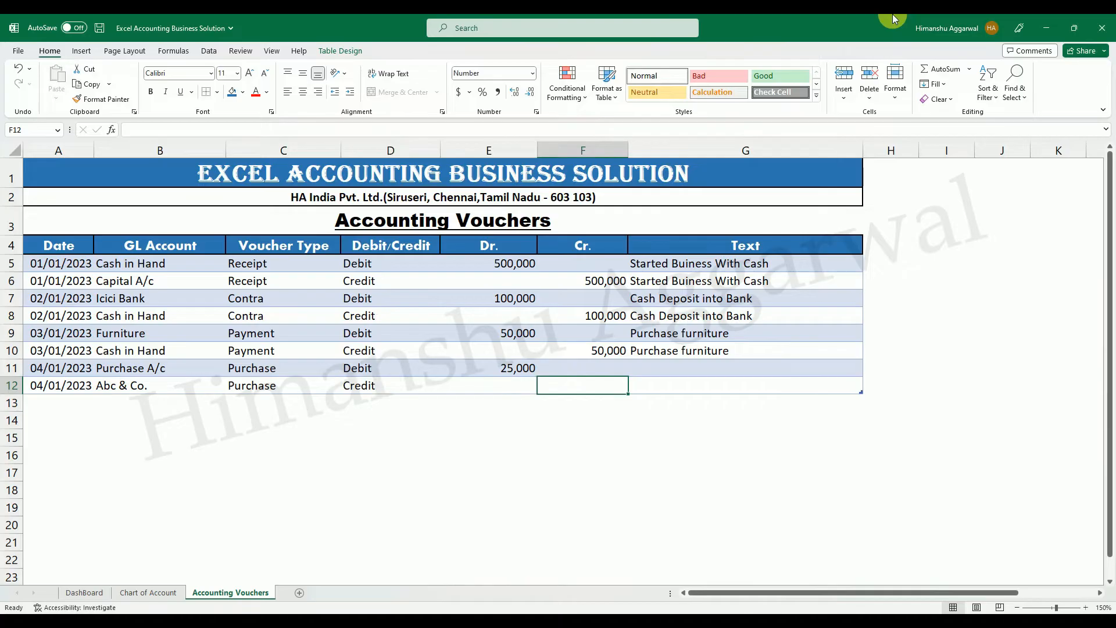
pyautogui.write('25,000')
pyautogui.press('Return')
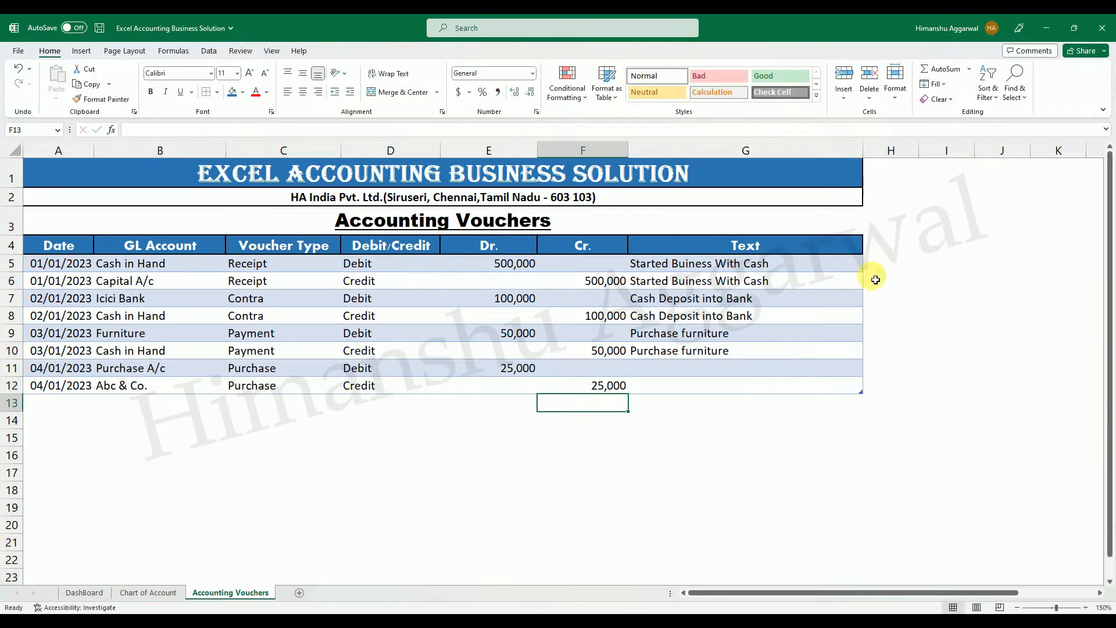
# Enter the text Purchase Goods on Credit in G11 and fill it down to G12.
pyautogui.click(731, 370)
pyautogui.write('Pu')
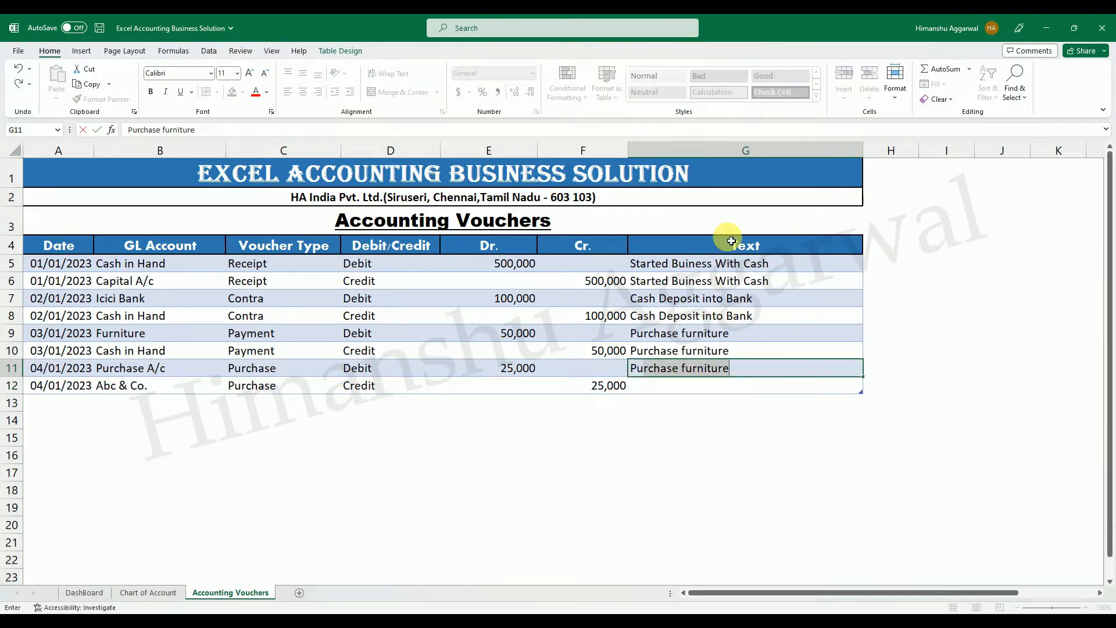
pyautogui.write('rchase Goood')
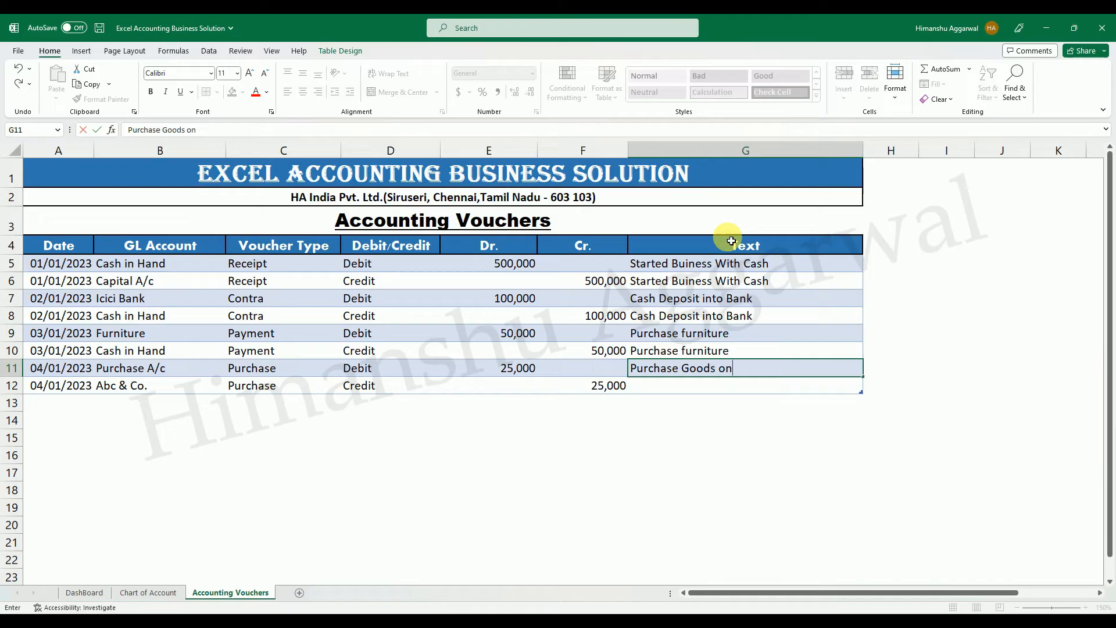
pyautogui.write('s on Credit')
pyautogui.press('Return')
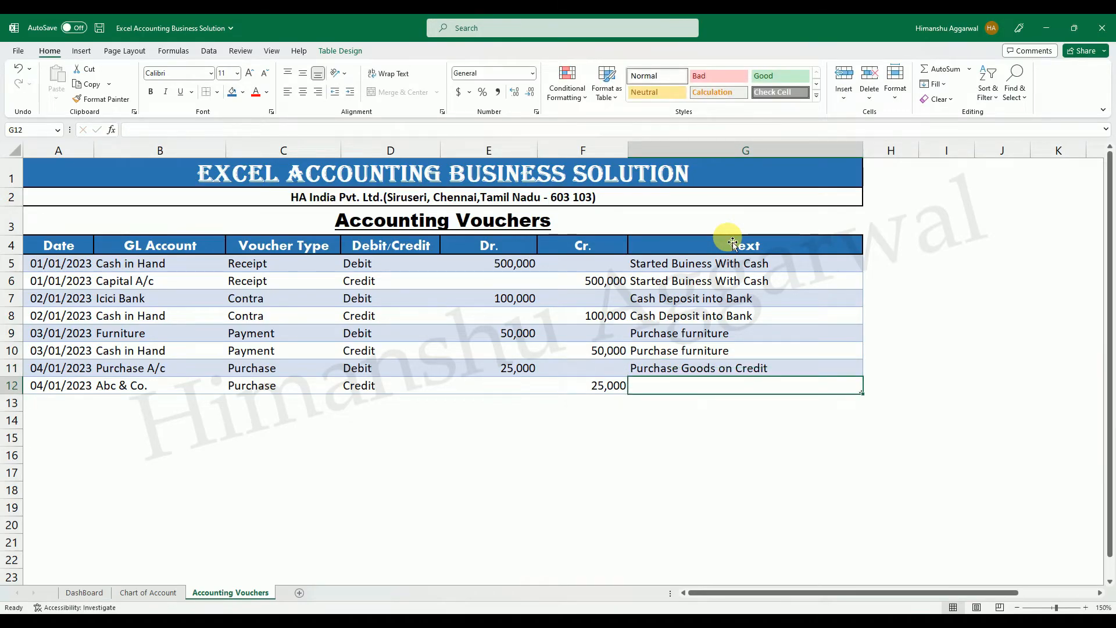
pyautogui.hotkey('ctrl', 'd')
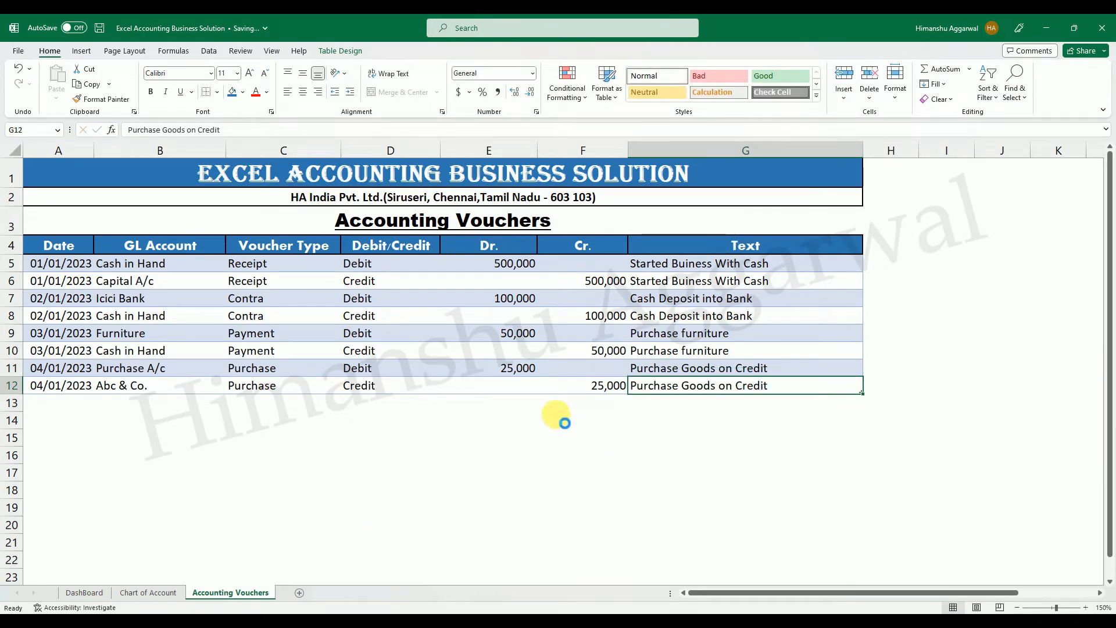
# Turn on the total row for the Accounting Vouchers table.
pyautogui.click(531, 405)
pyautogui.click(523, 388)
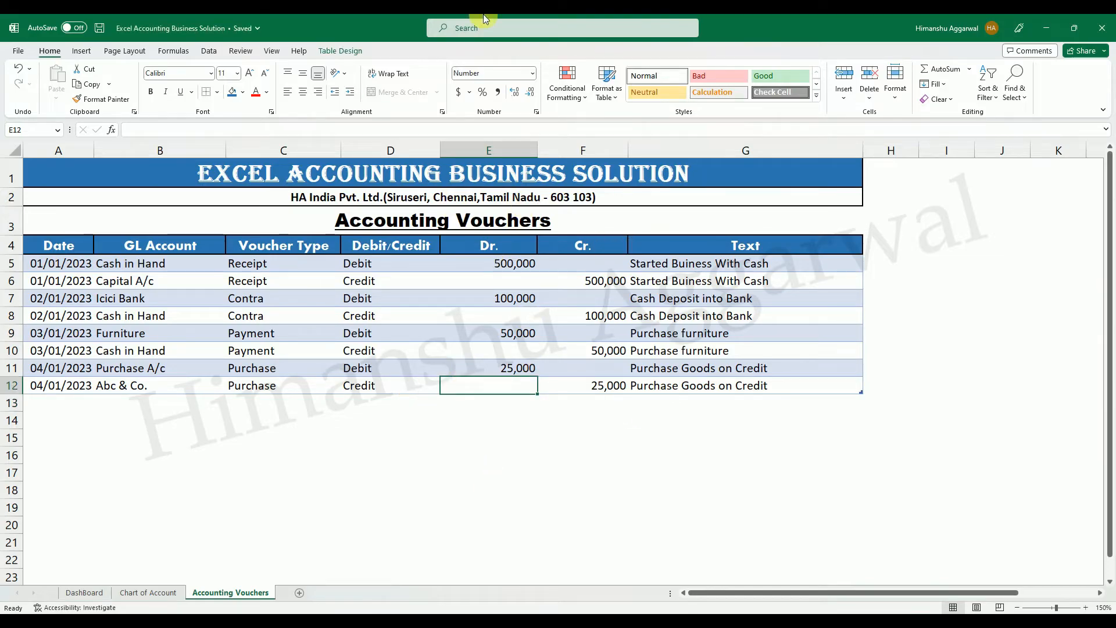
pyautogui.click(359, 53)
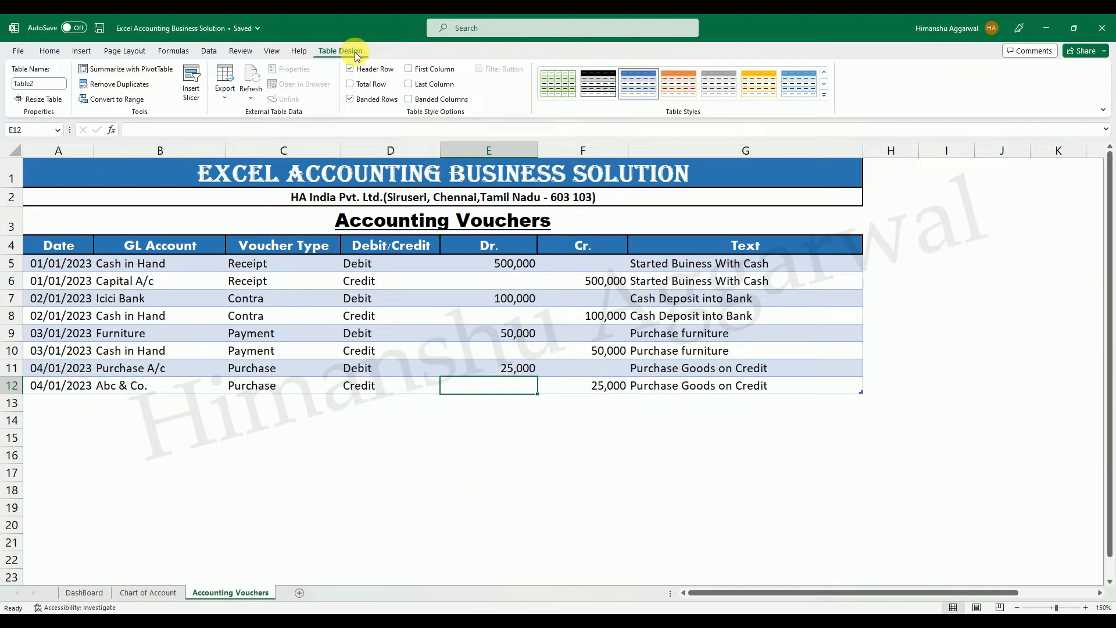
pyautogui.click(361, 86)
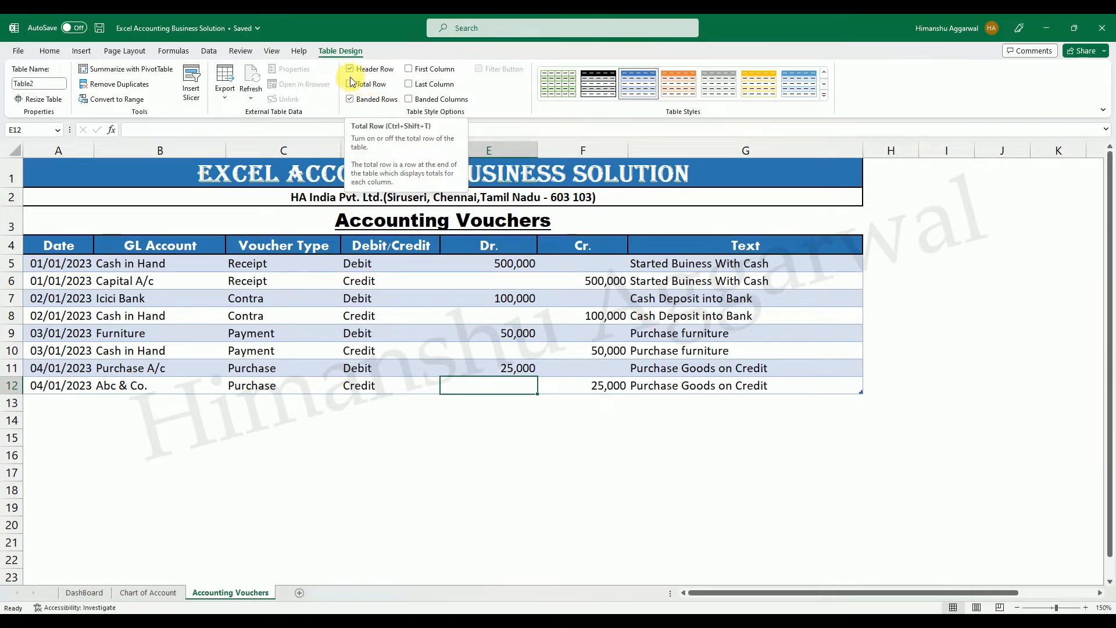
pyautogui.click(392, 456)
# Set the total row to Sum for both the Dr. and the Cr. columns.
pyautogui.click(505, 406)
pyautogui.click(546, 407)
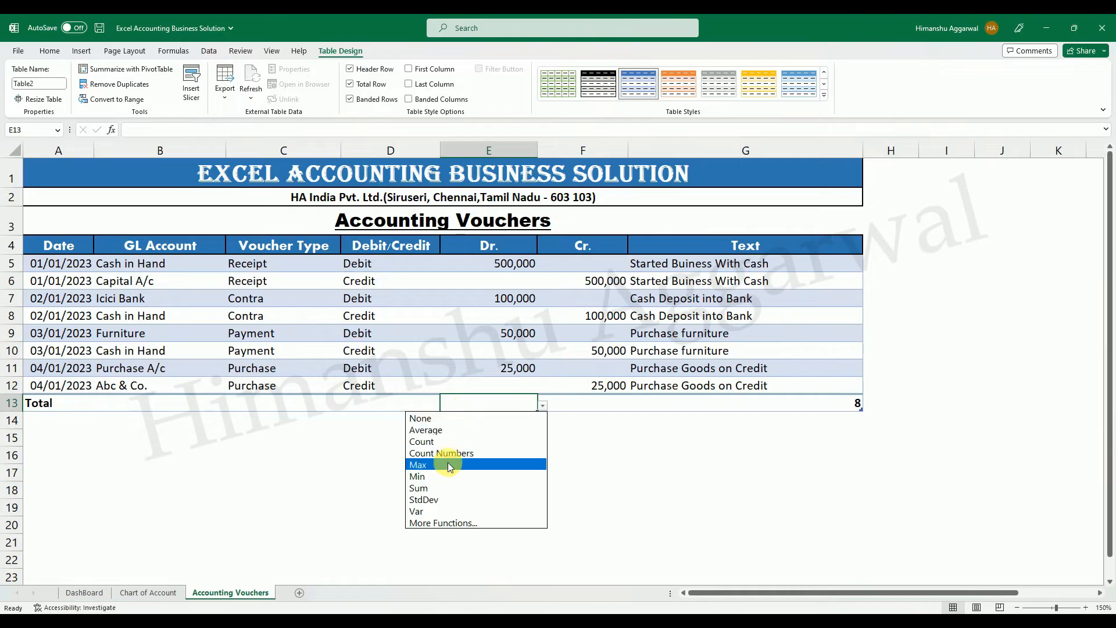
pyautogui.click(444, 486)
pyautogui.click(620, 406)
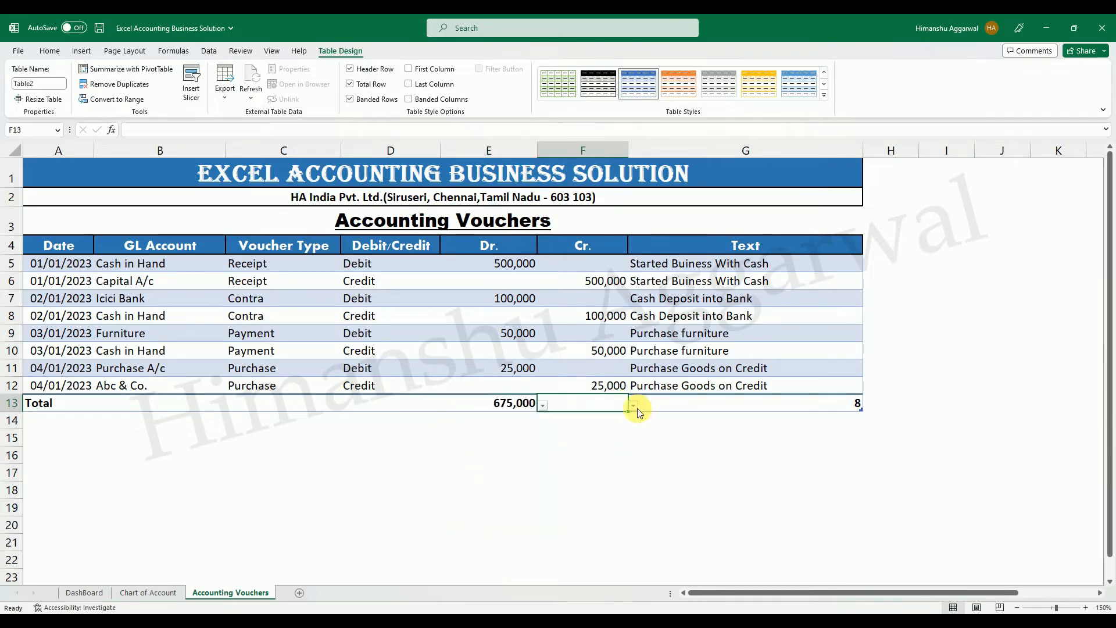
pyautogui.click(633, 406)
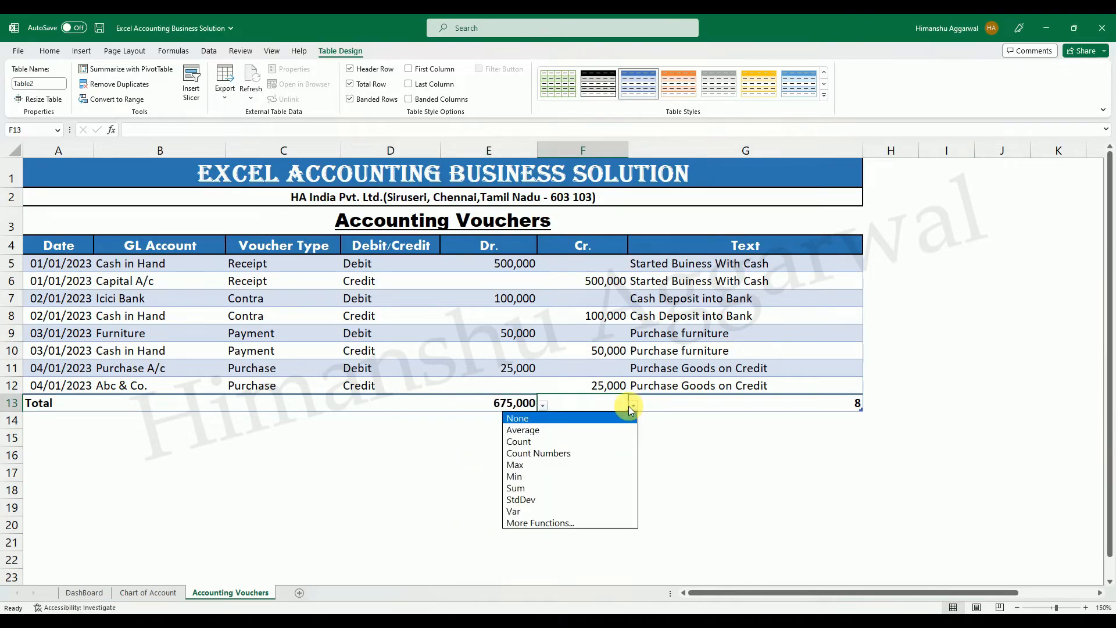
pyautogui.click(553, 488)
# Replace the total row's value in G13 with a formula subtracting the Cr. total from the Dr. total.
pyautogui.click(695, 462)
pyautogui.click(694, 409)
pyautogui.click(668, 441)
pyautogui.click(718, 405)
pyautogui.write('=')
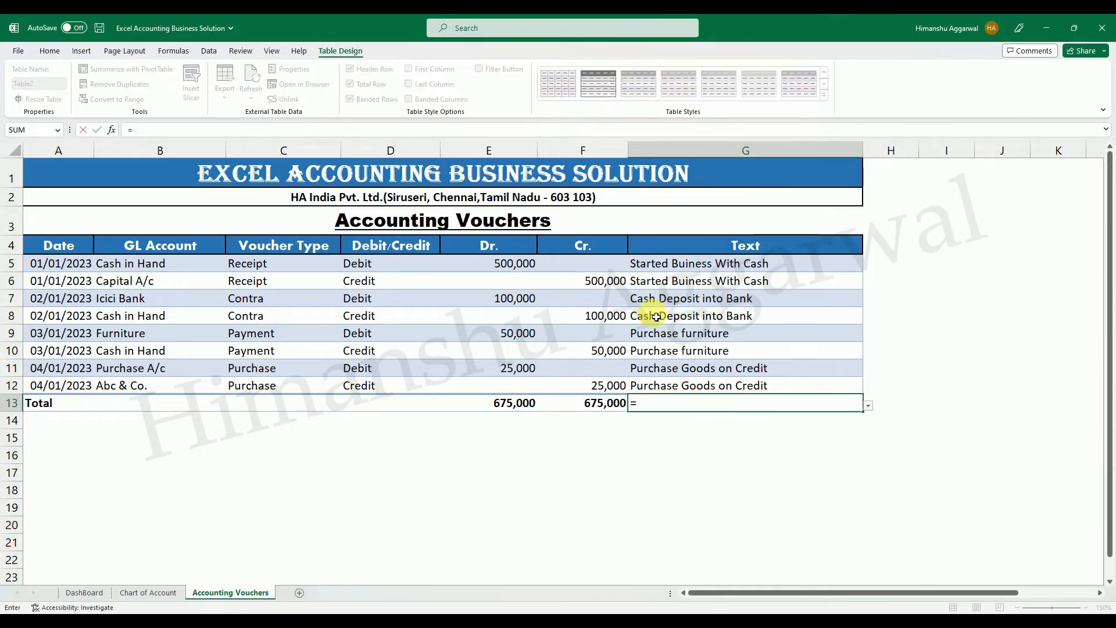
pyautogui.click(505, 404)
pyautogui.write('-')
pyautogui.click(584, 403)
pyautogui.press('Return')
pyautogui.click(825, 473)
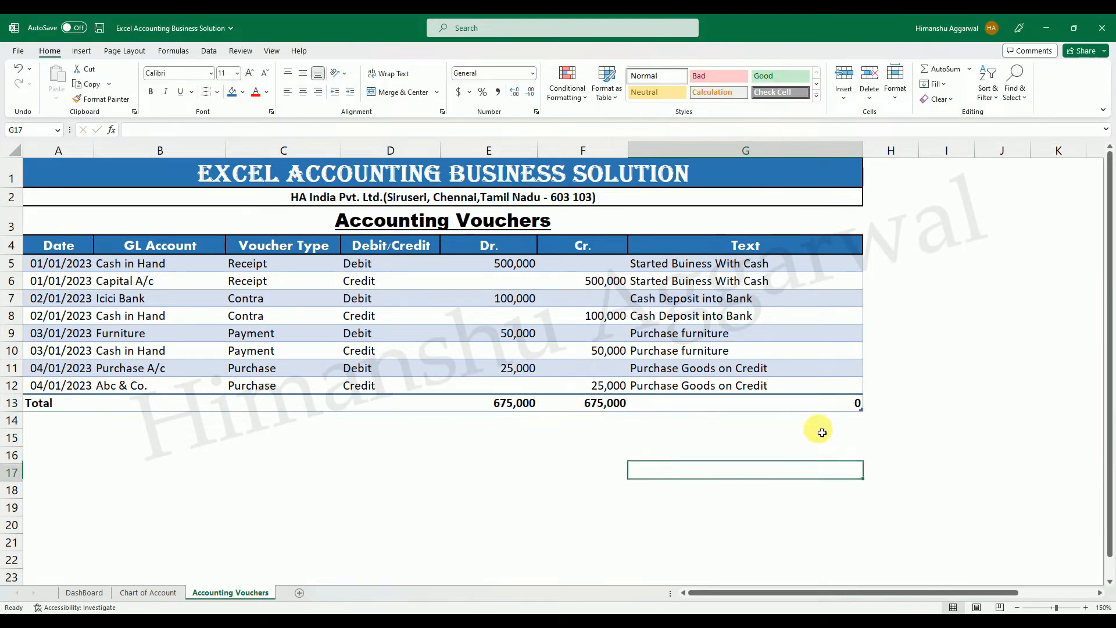
pyautogui.click(813, 405)
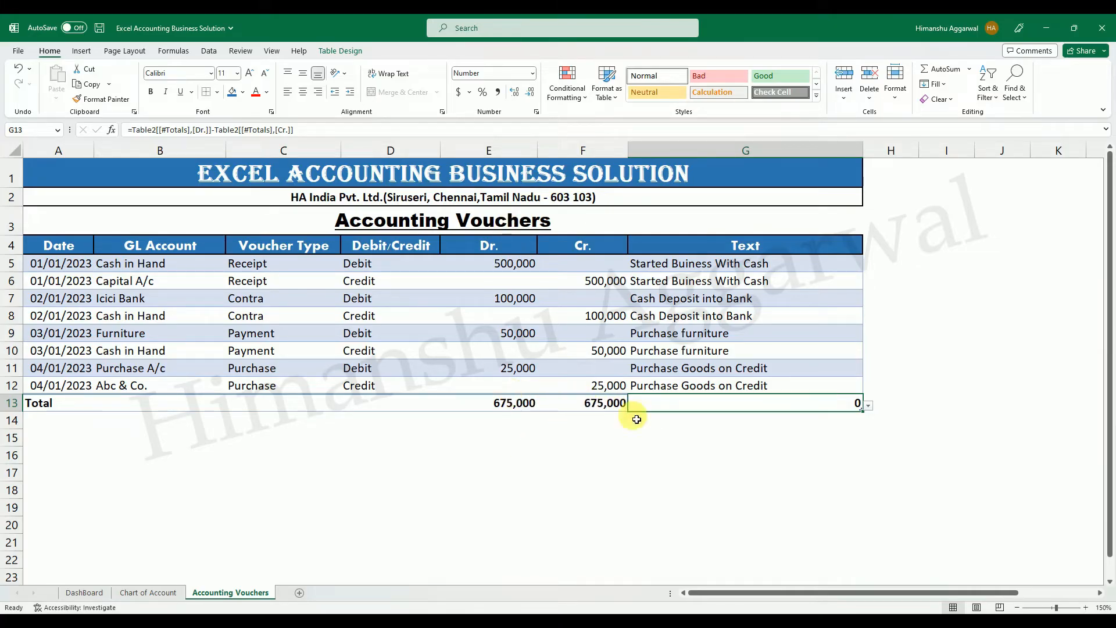
# Append a new entry row below the last voucher in the table and set its date in A13 to 1/5/2023.
pyautogui.click(838, 387)
pyautogui.press('Tab')
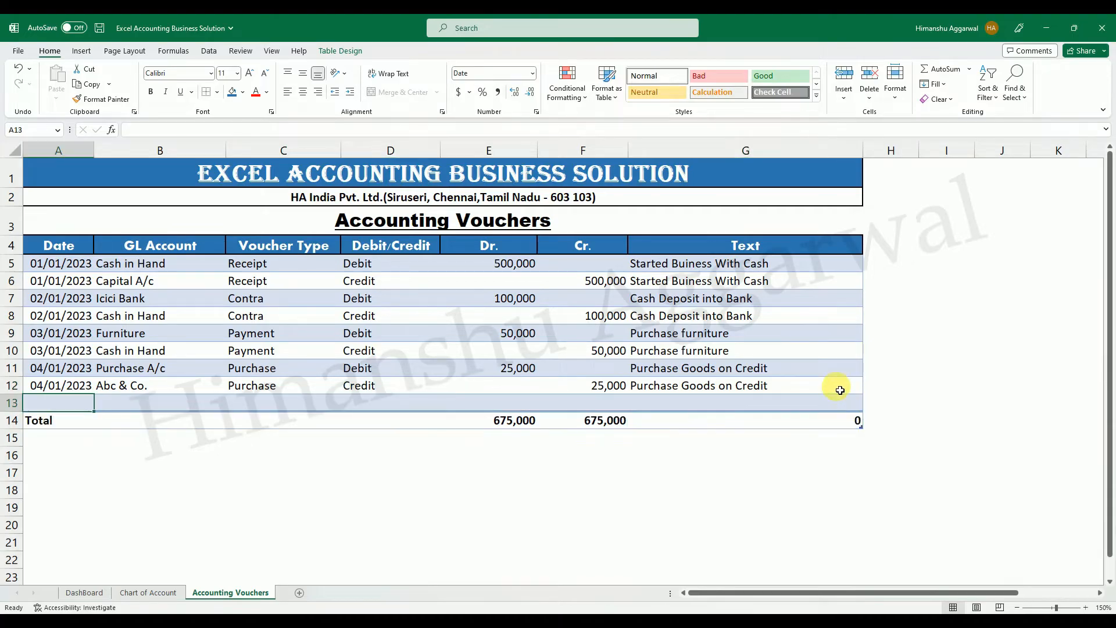
pyautogui.press('Tab')
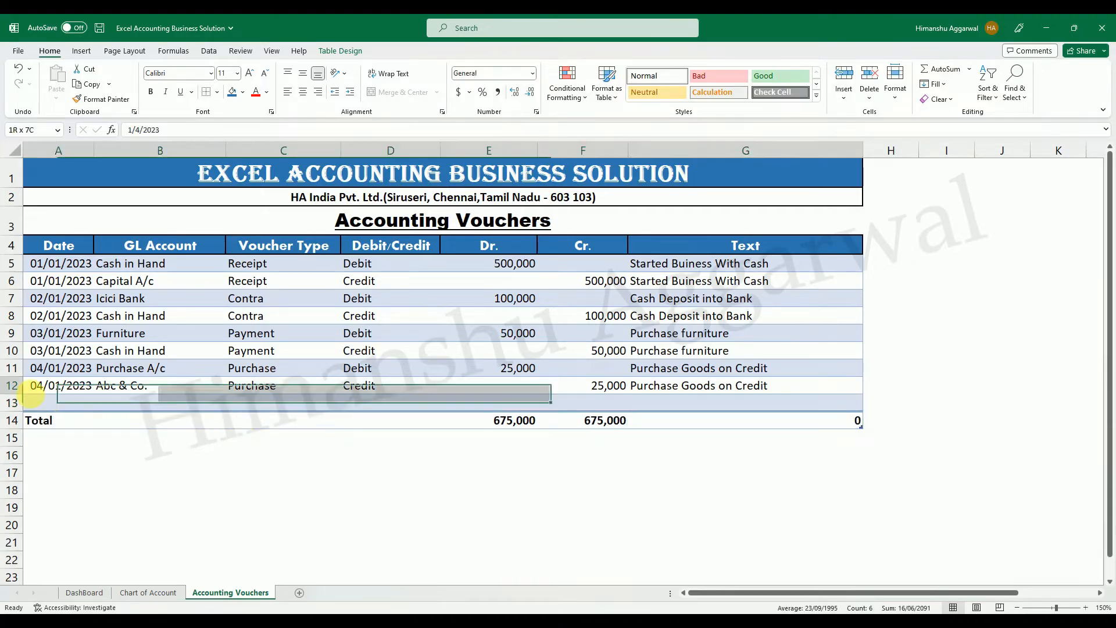
pyautogui.click(65, 403)
pyautogui.hotkey('ctrl', 'd')
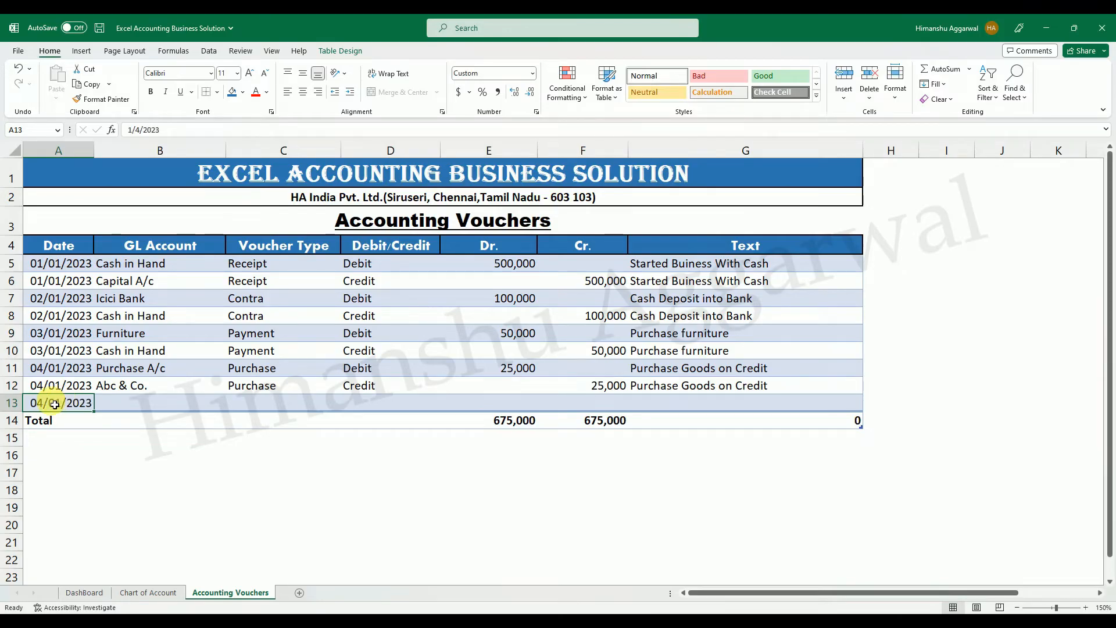
pyautogui.doubleClick(67, 405)
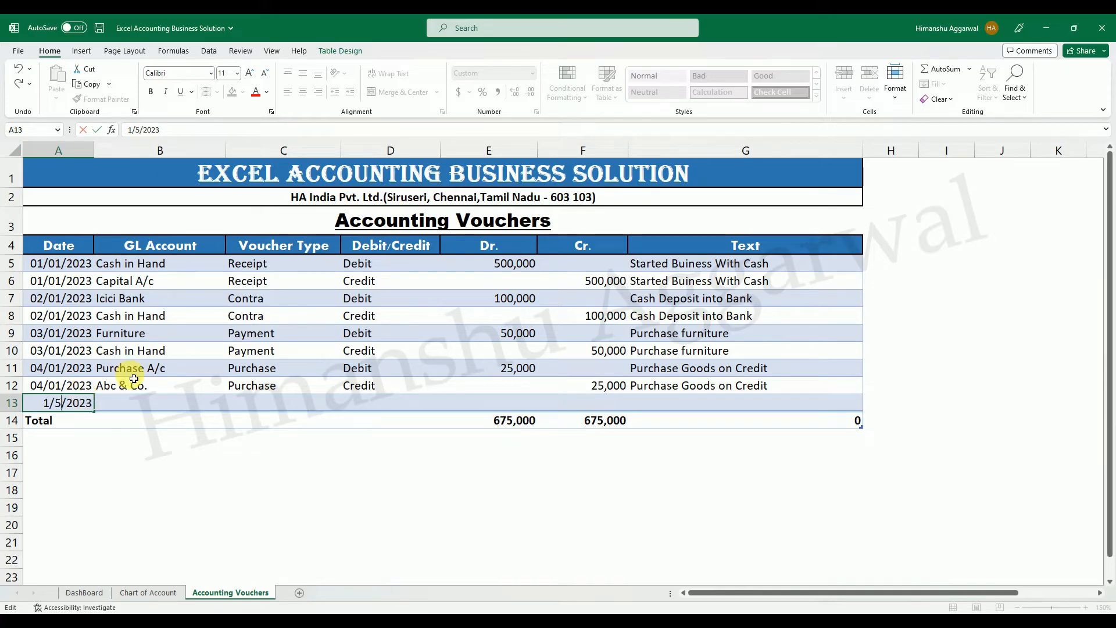
pyautogui.press('Return')
# Choose Icici Bank as the GL account in B13.
pyautogui.click(224, 406)
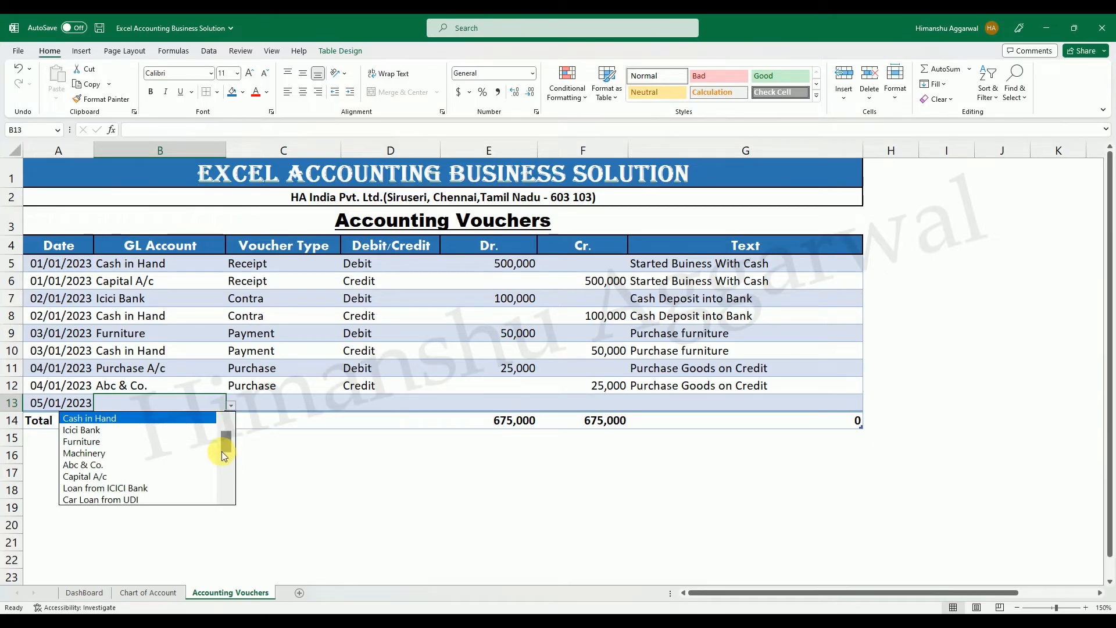
pyautogui.scroll(-3, 225, 447)
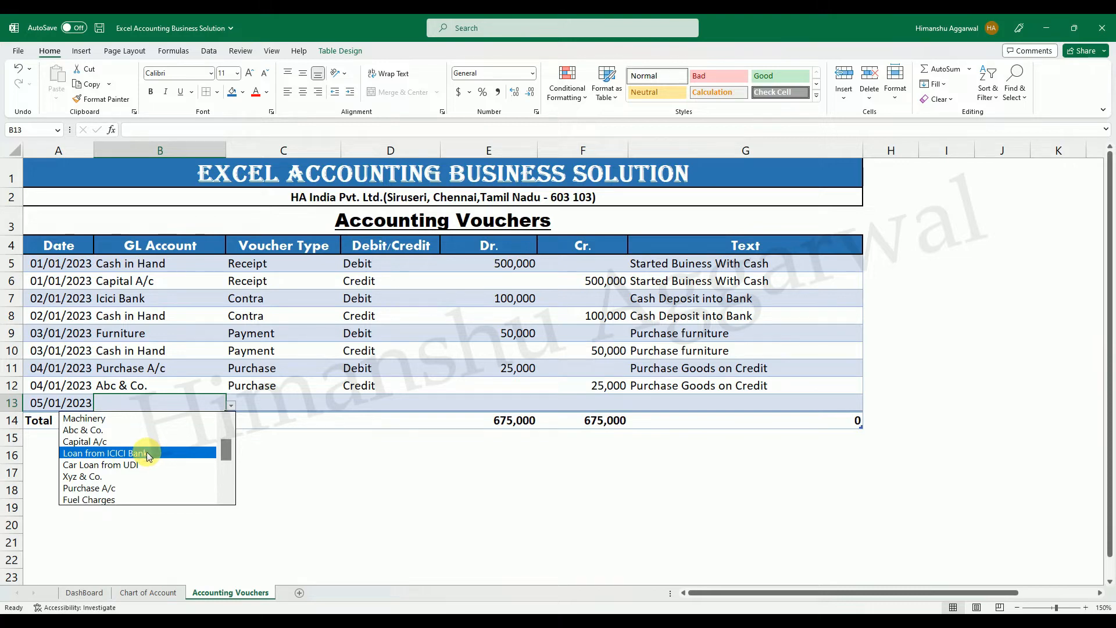
pyautogui.click(146, 452)
pyautogui.click(231, 405)
pyautogui.scroll(5, 228, 444)
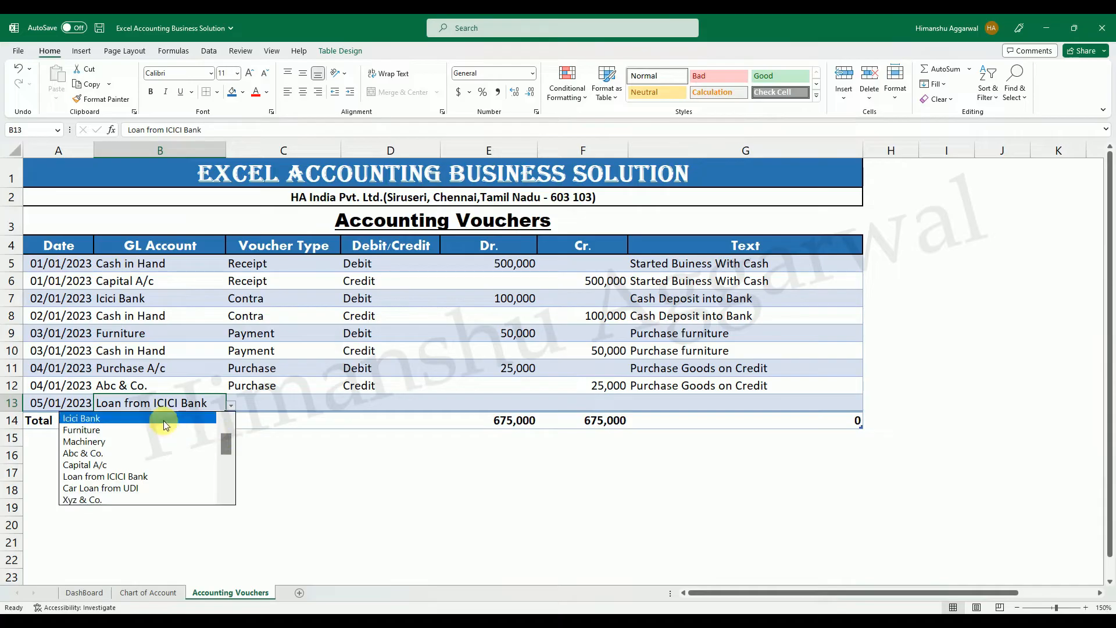
pyautogui.click(166, 425)
# Set row 13's voucher type to Receipt and its Debit/Credit value to Debit.
pyautogui.click(273, 407)
pyautogui.click(347, 406)
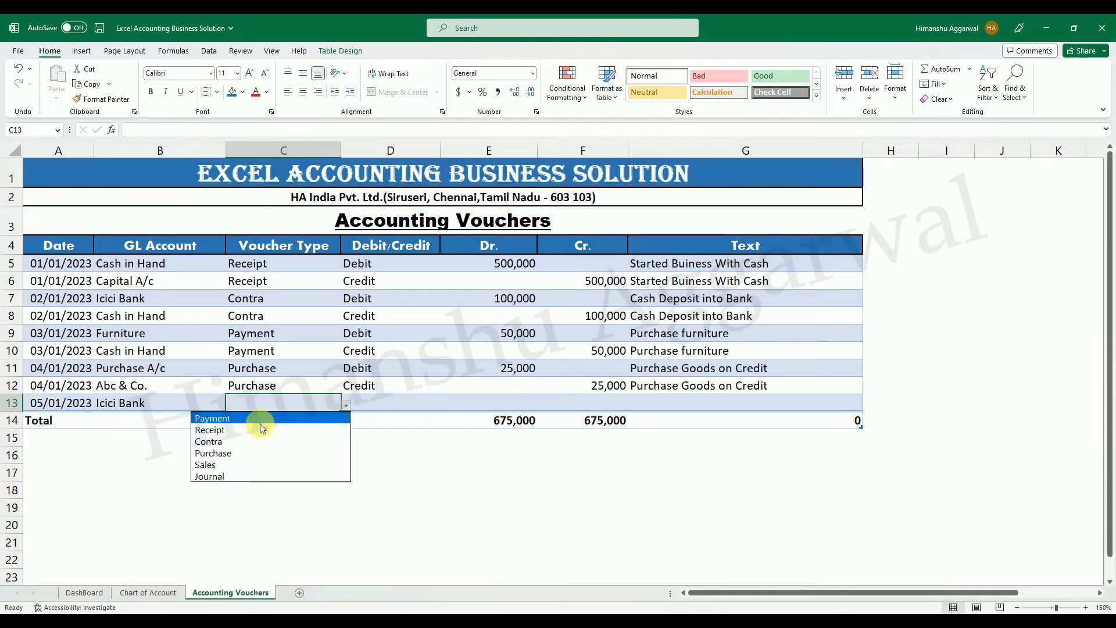
pyautogui.click(243, 429)
pyautogui.click(366, 403)
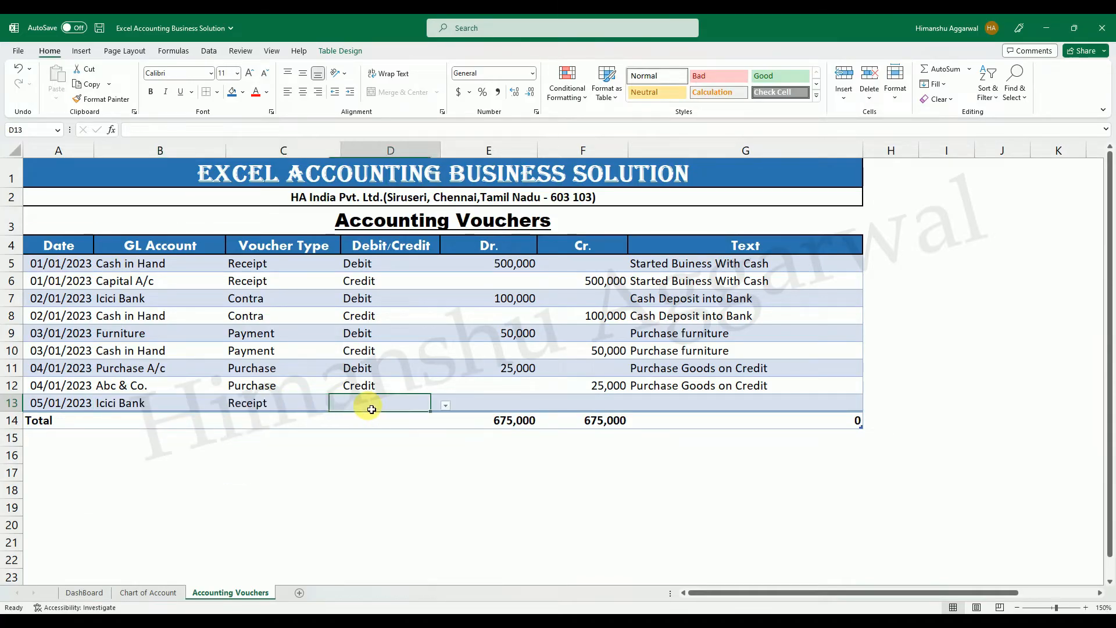
pyautogui.click(444, 405)
pyautogui.click(431, 414)
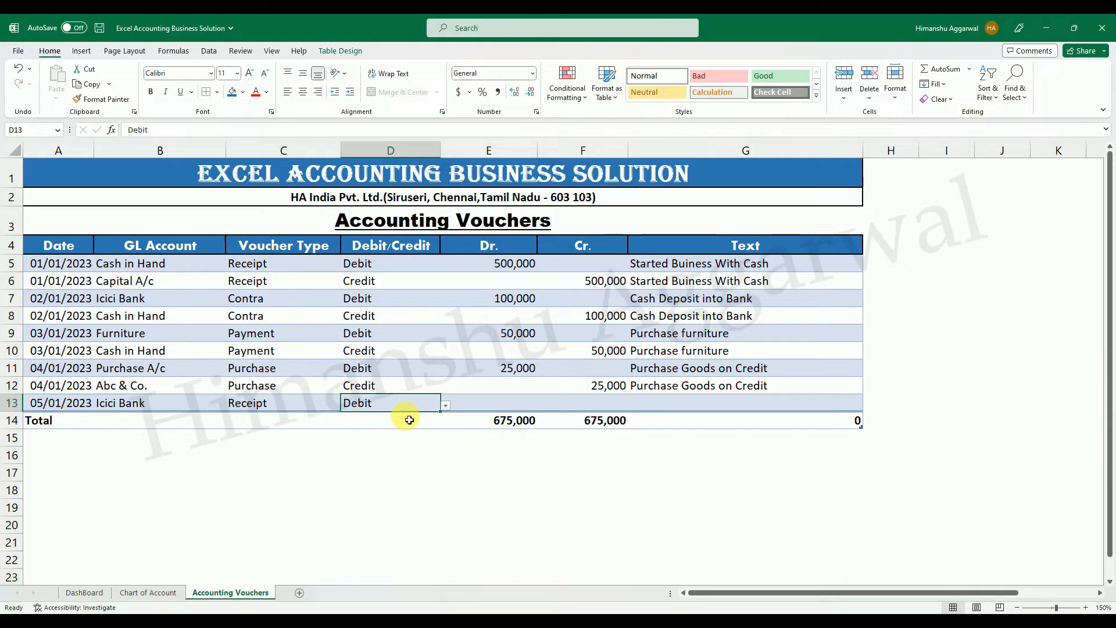
# Enter a debit amount of 200,000 for the Icici Bank entry in E13.
pyautogui.click(543, 403)
pyautogui.press('Left')
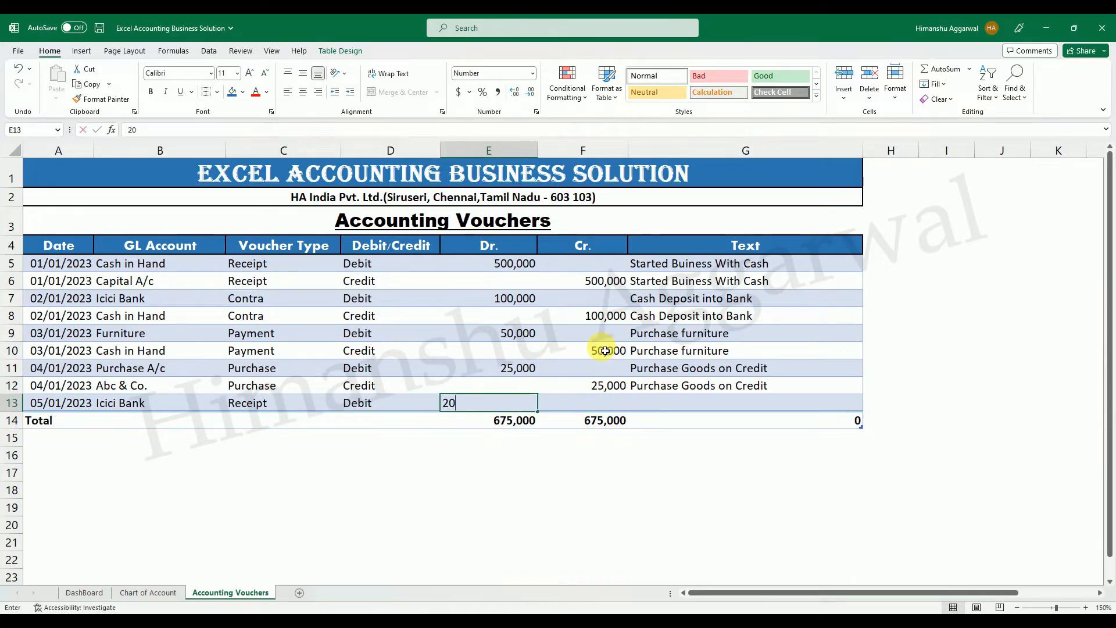
pyautogui.write('20000')
pyautogui.press('Return')
pyautogui.doubleClick(521, 407)
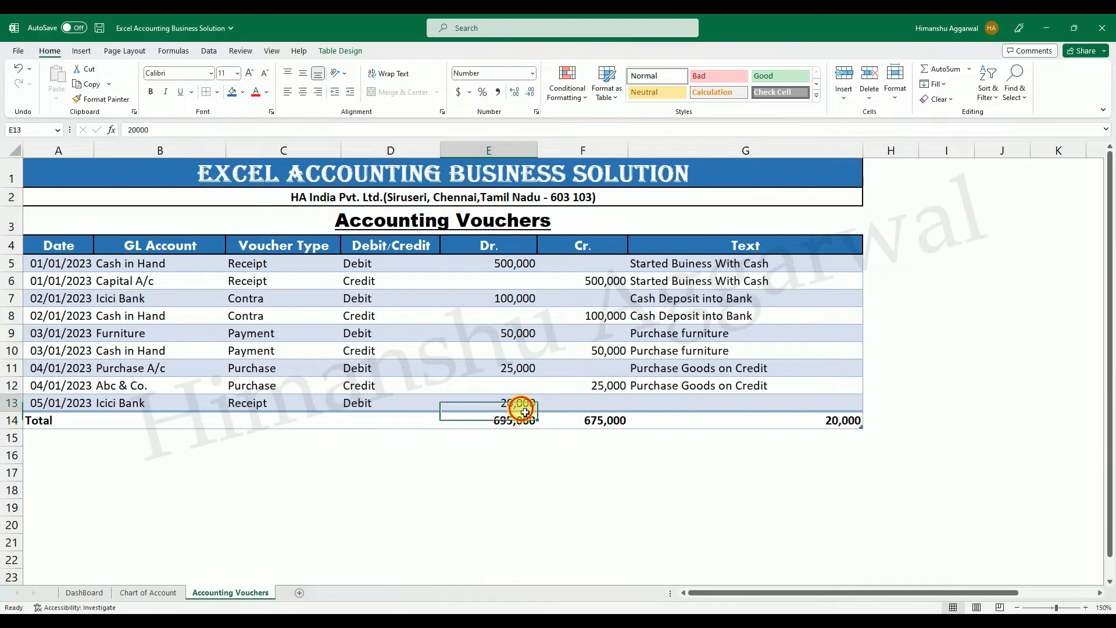
pyautogui.write('0')
# Append row 14 with the date copied from the row above and Loan from ICICI Bank as its GL account.
pyautogui.press('Tab')
pyautogui.press('Tab')
pyautogui.press('Tab')
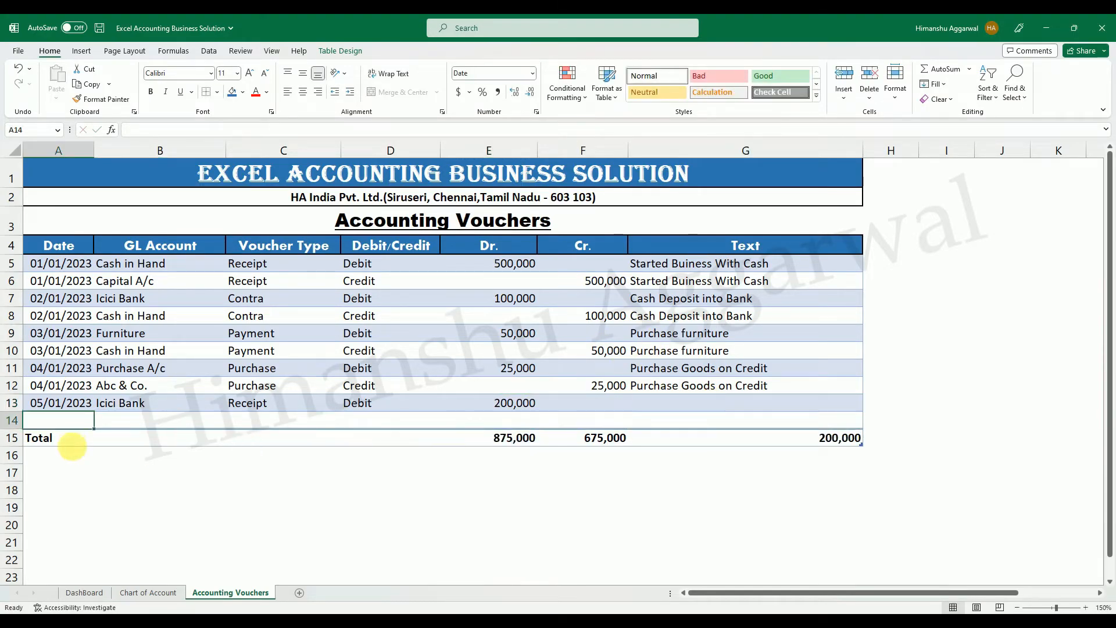
pyautogui.hotkey('ctrl', 'd')
pyautogui.click(137, 424)
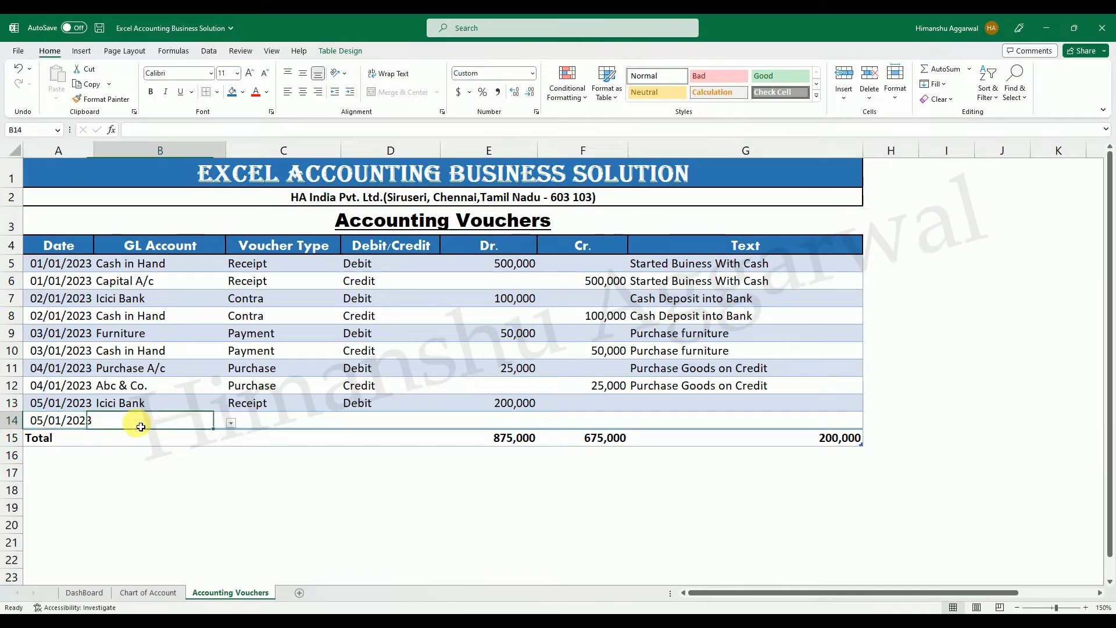
pyautogui.click(232, 422)
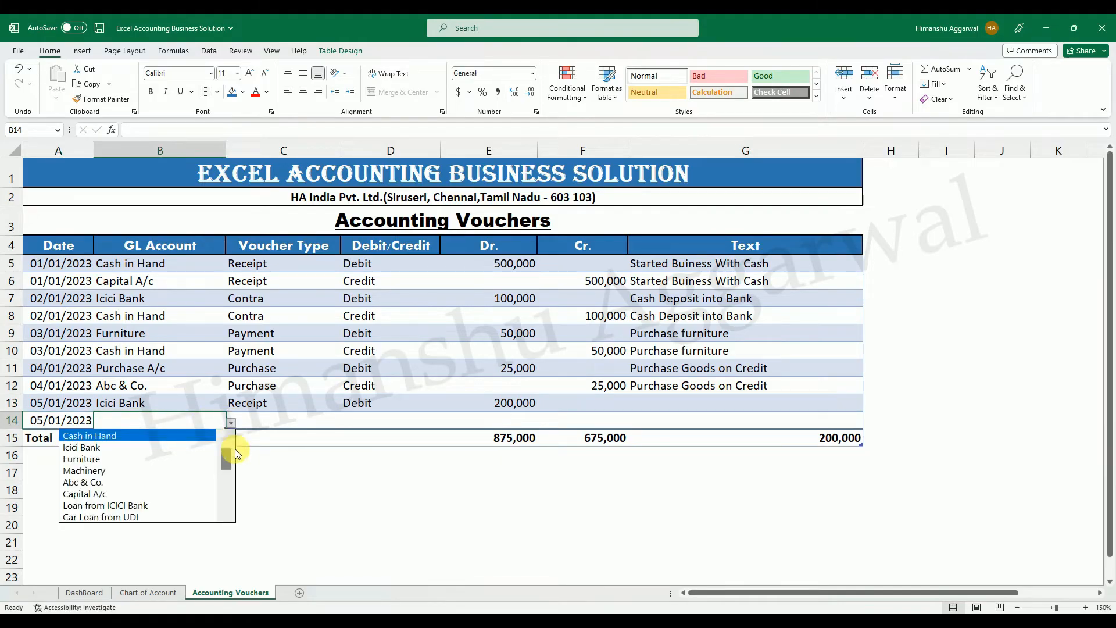
pyautogui.click(159, 506)
# Set row 14's voucher type to Receipt and its Debit/Credit value to Credit.
pyautogui.click(290, 419)
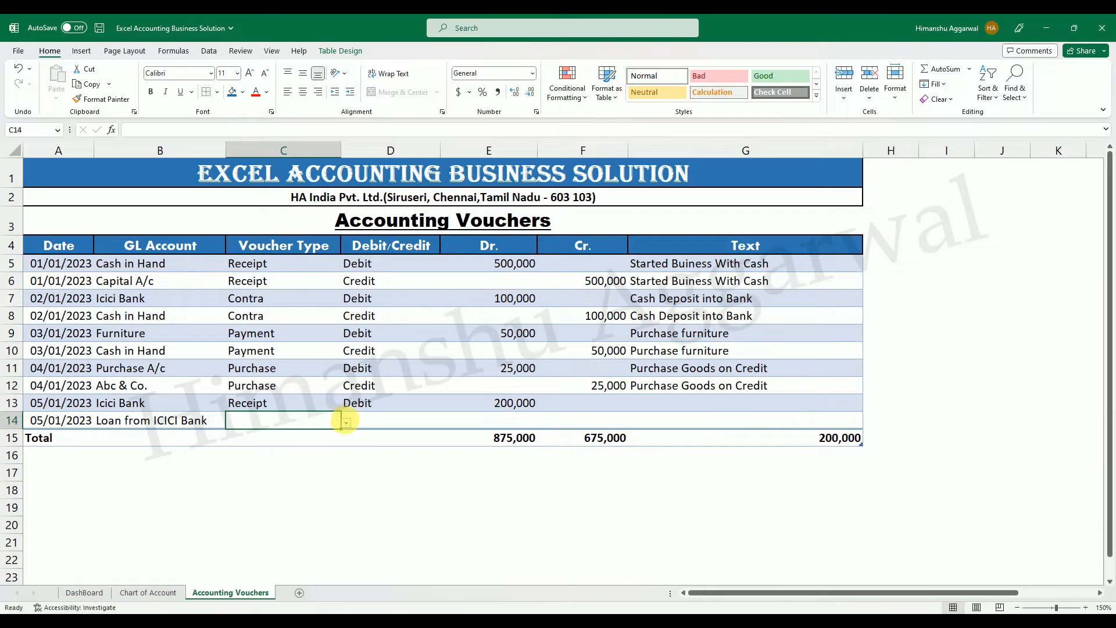
pyautogui.click(346, 423)
pyautogui.click(248, 448)
pyautogui.click(381, 421)
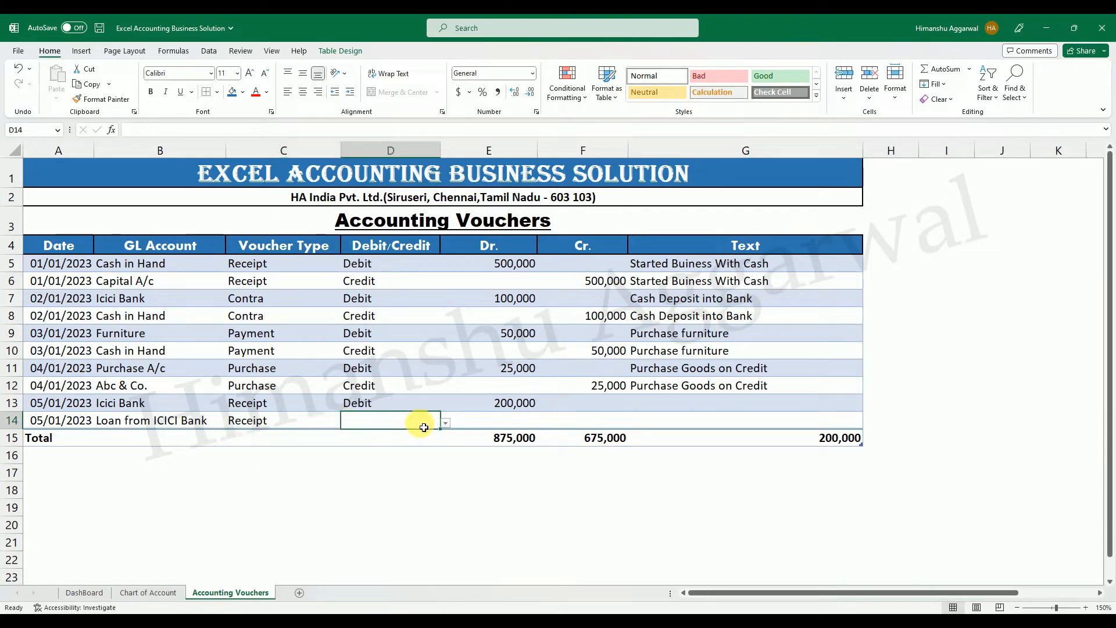
pyautogui.click(444, 423)
pyautogui.click(367, 447)
# Enter a credit amount of 200,000 for the loan entry in F14.
pyautogui.click(559, 422)
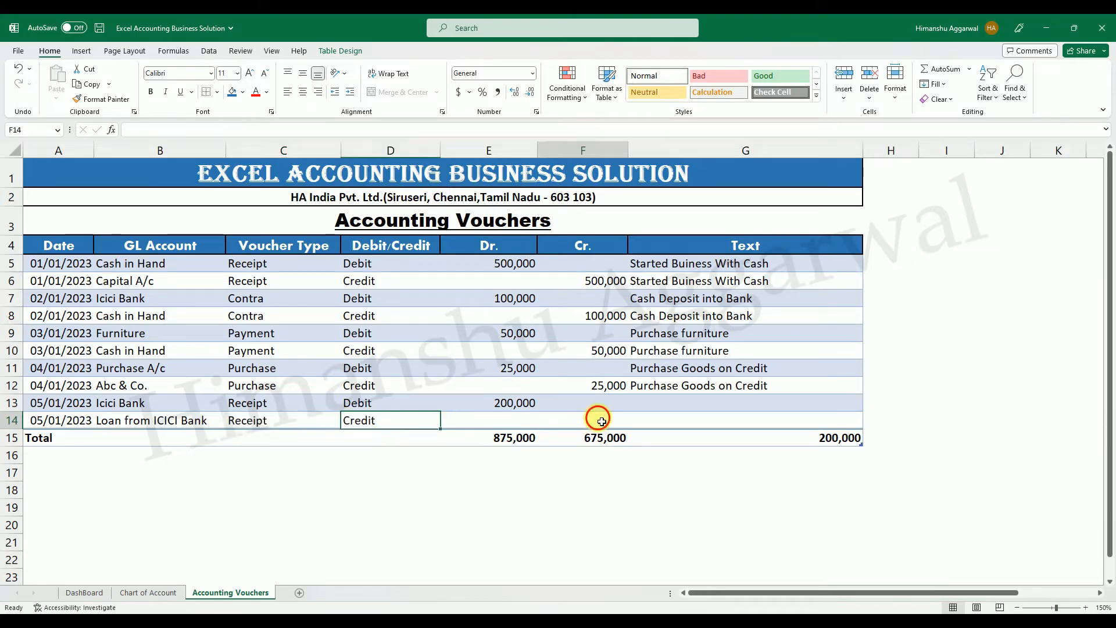
pyautogui.write('200,000')
pyautogui.press('Return')
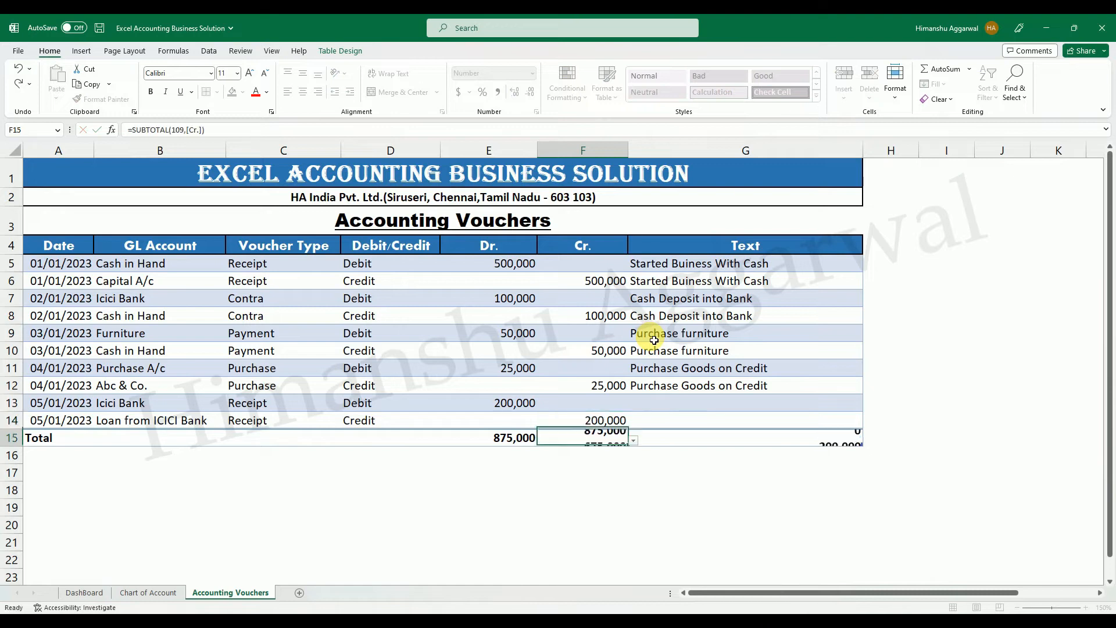
# Enter the text Receive Loan from ICICI Bank in G13 and fill it down to G14.
pyautogui.click(698, 402)
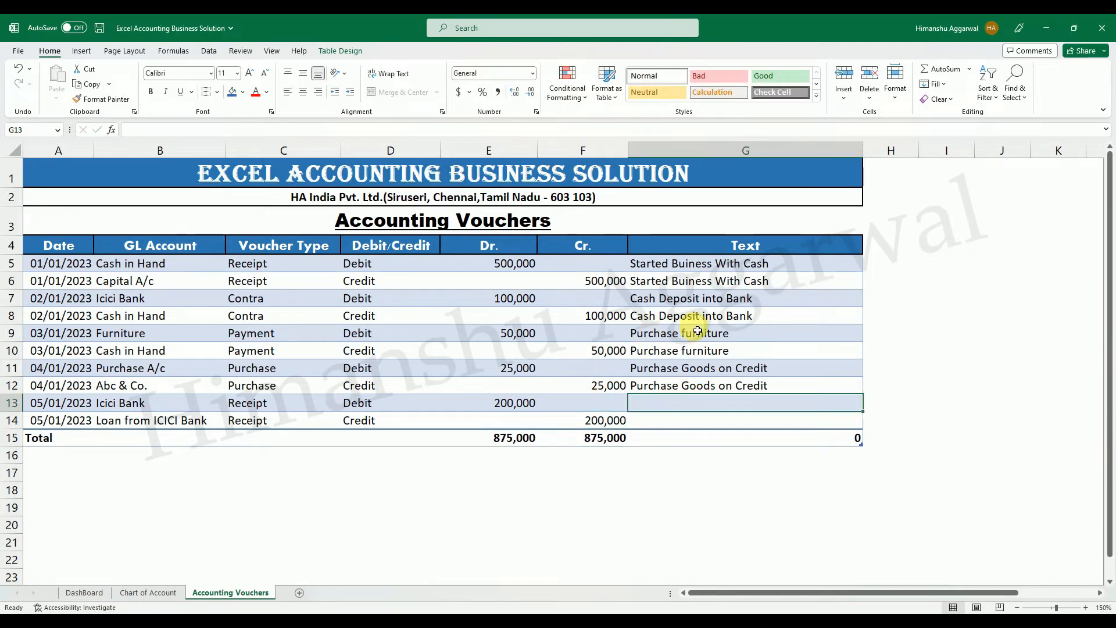
pyautogui.write('Loan from ICICI B')
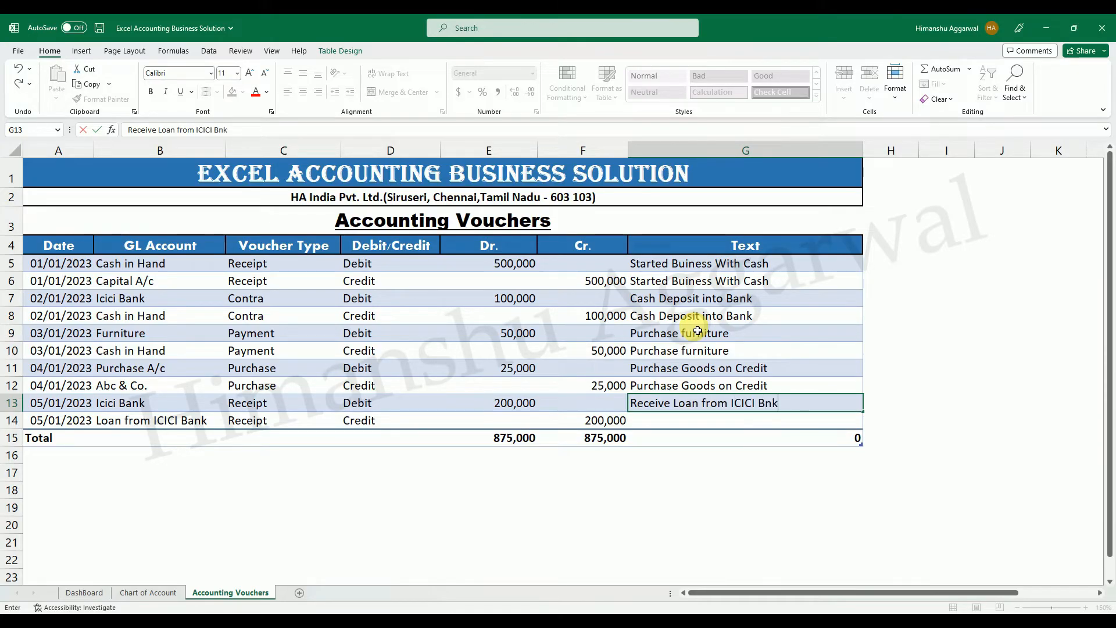
pyautogui.write('nk')
pyautogui.press('Return')
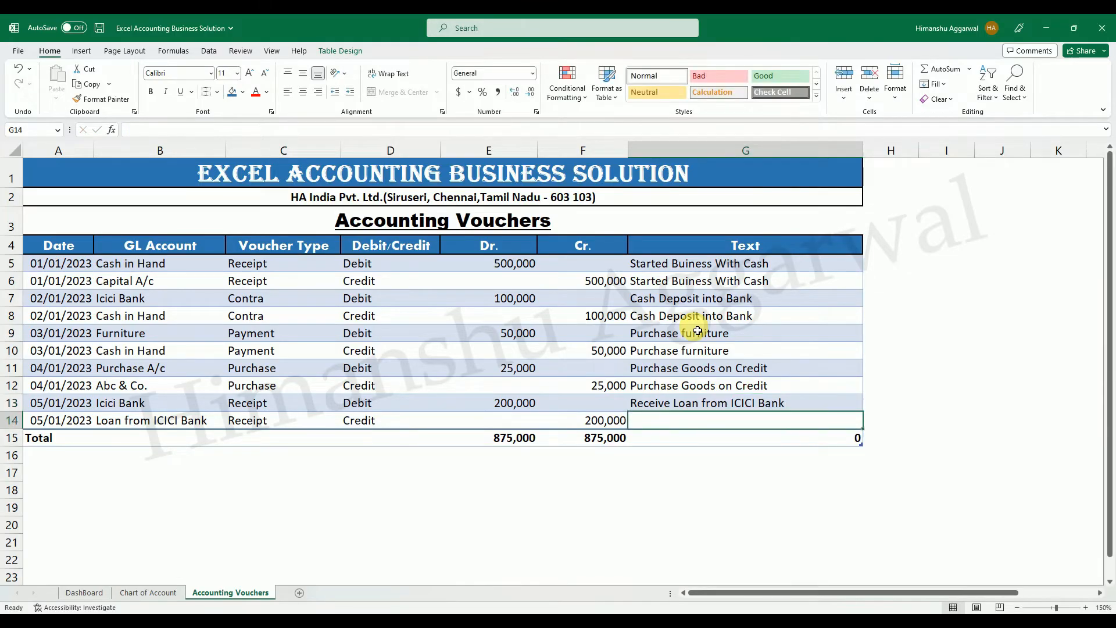
pyautogui.hotkey('ctrl', 'd')
# Check the Dr. and Cr. totals in the total row and save the workbook.
pyautogui.click(588, 485)
pyautogui.click(526, 443)
pyautogui.click(598, 437)
pyautogui.click(585, 492)
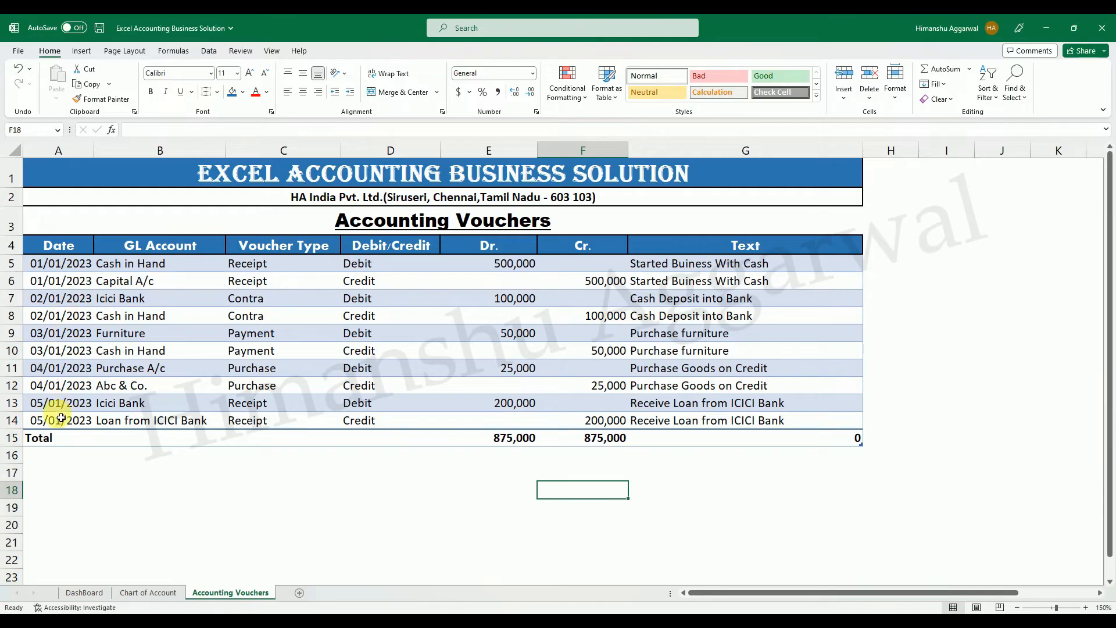
pyautogui.click(99, 28)
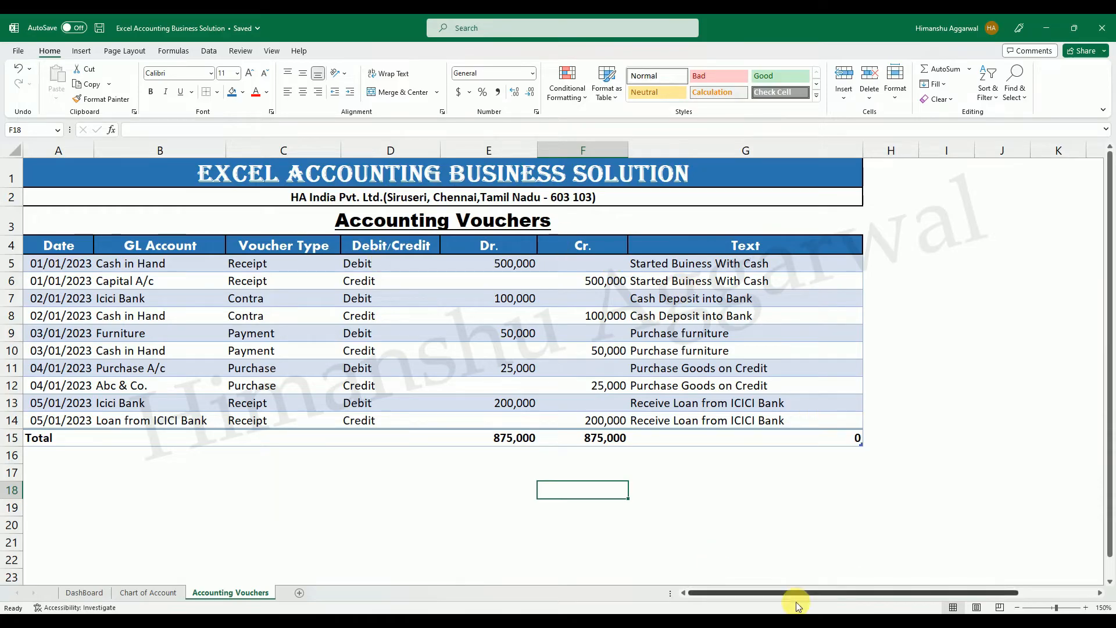
# View the DashBoard sheet and return to the Accounting Vouchers sheet.
pyautogui.click(71, 596)
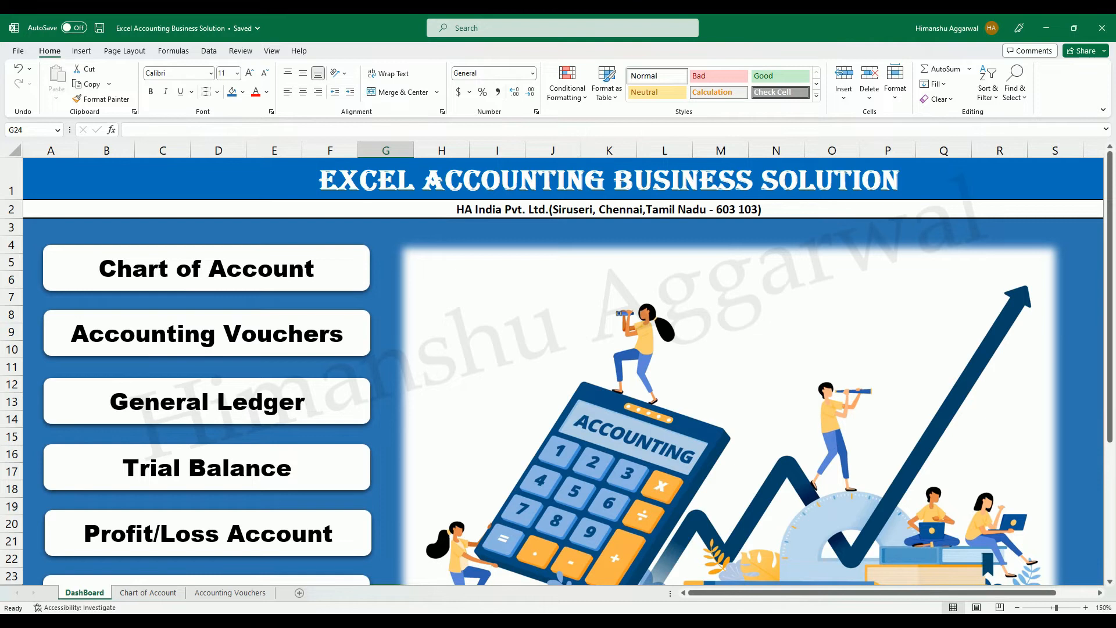
pyautogui.click(729, 623)
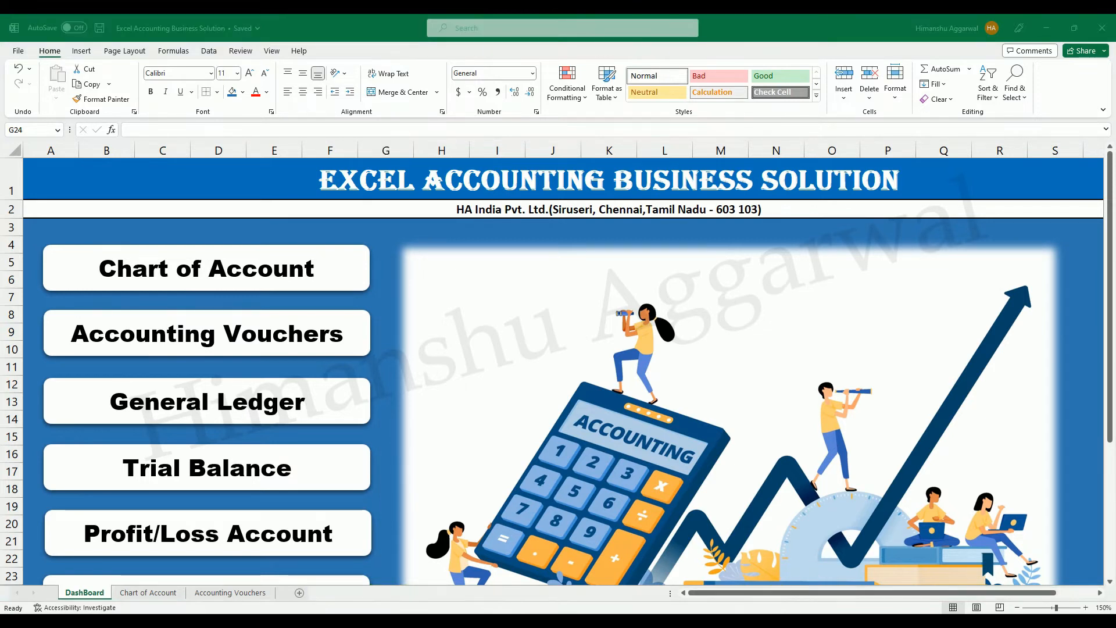
pyautogui.click(766, 582)
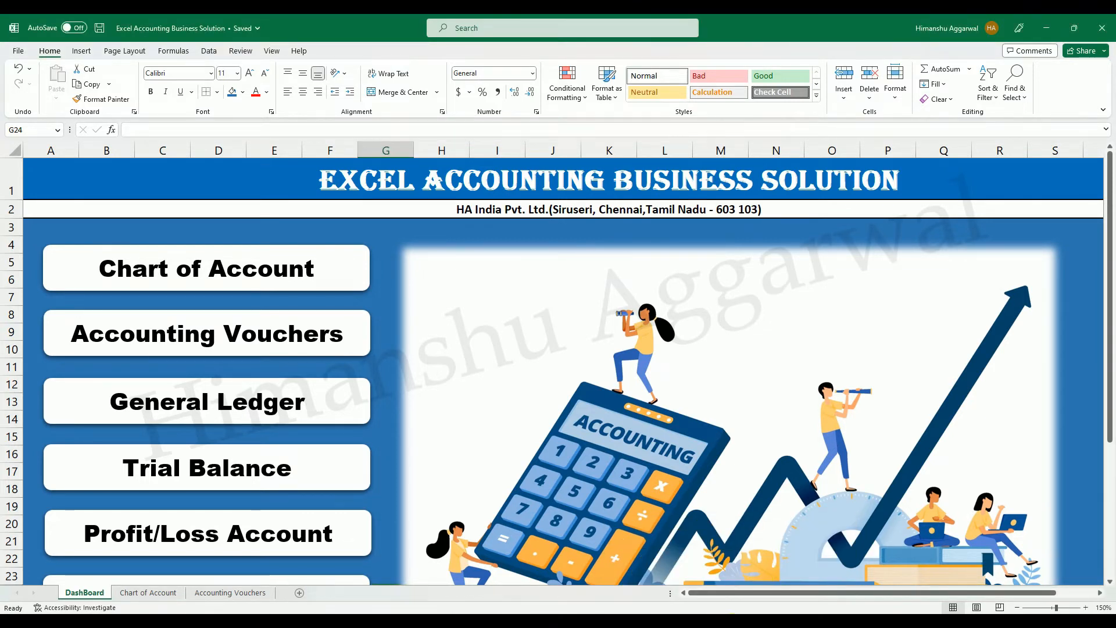
pyautogui.click(238, 591)
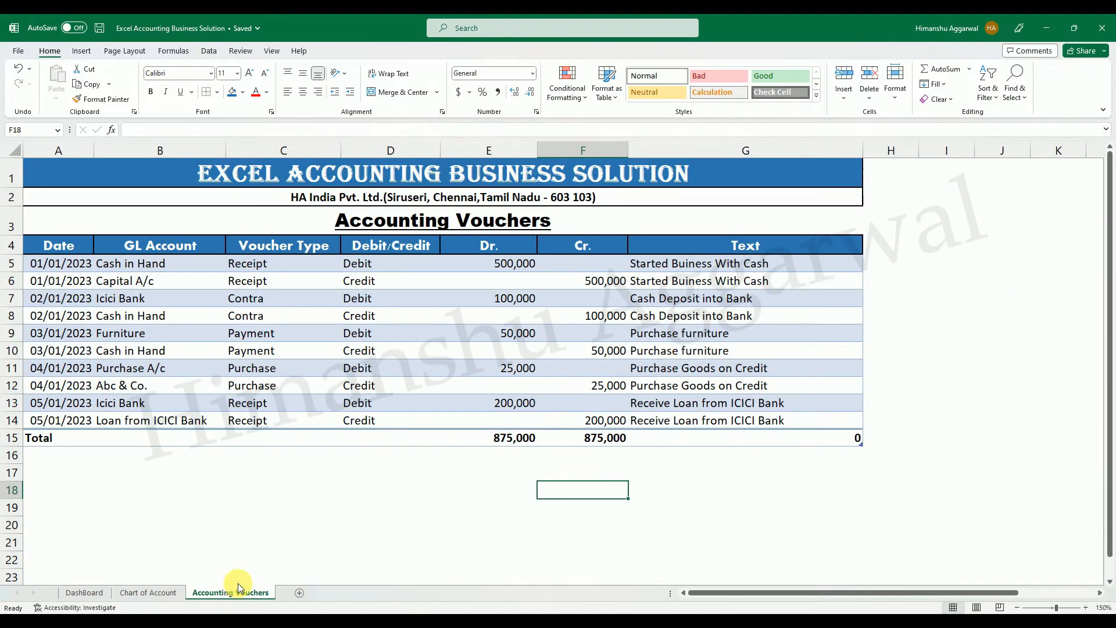
# Insert a GL Account slicer for the vouchers table and place it beside the Text column.
pyautogui.click(128, 269)
pyautogui.moveTo(129, 272); pyautogui.dragTo(265, 283)
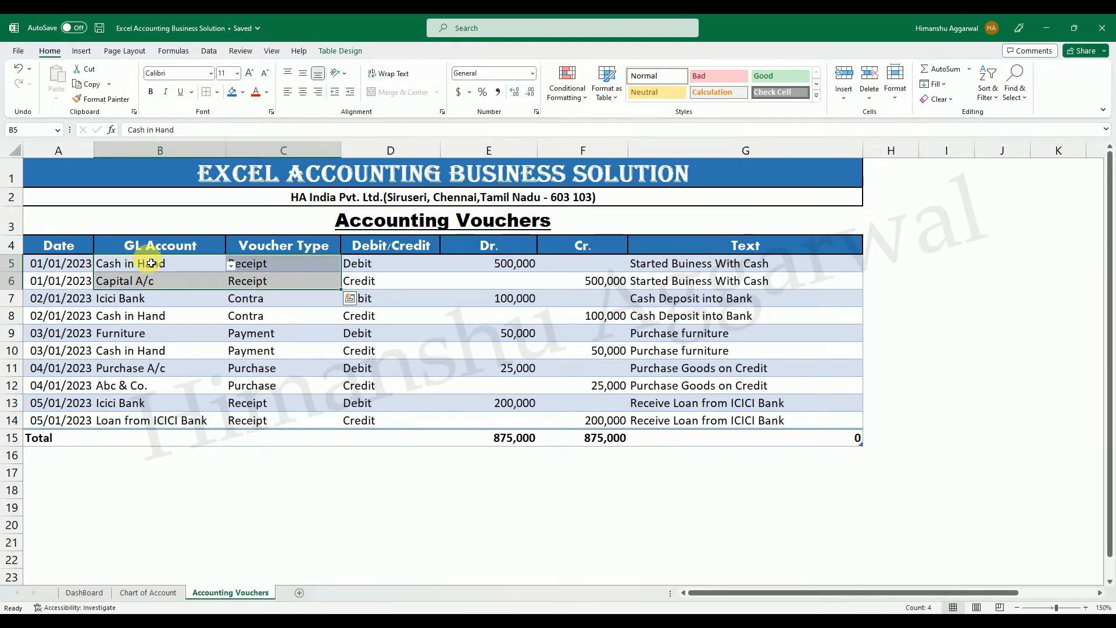
pyautogui.moveTo(151, 263); pyautogui.dragTo(149, 282)
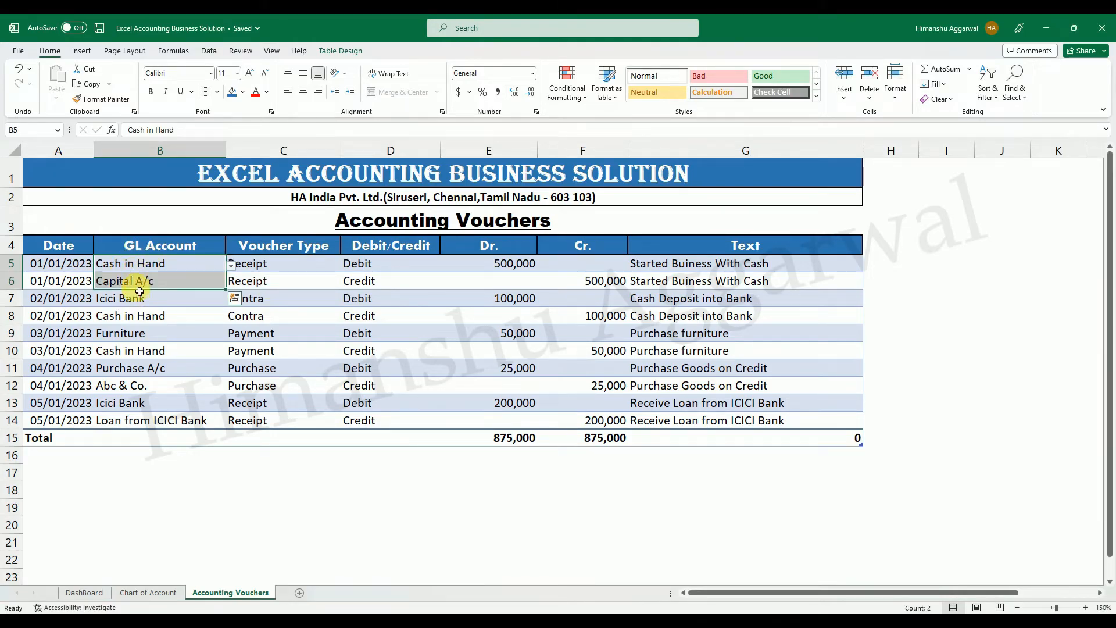
pyautogui.moveTo(134, 263); pyautogui.dragTo(142, 419)
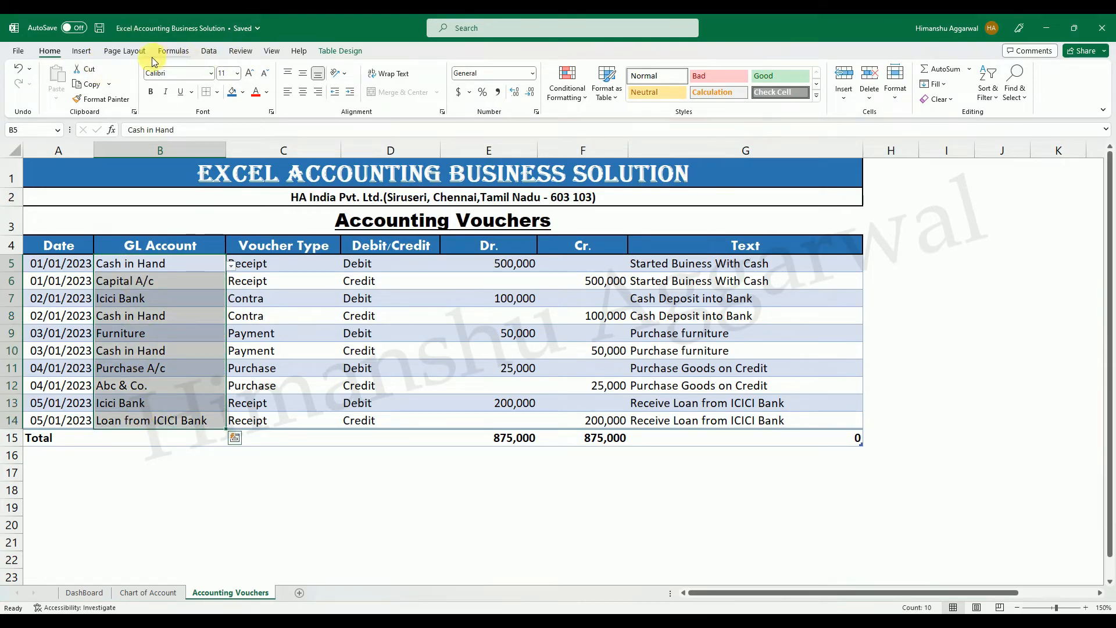
pyautogui.click(88, 53)
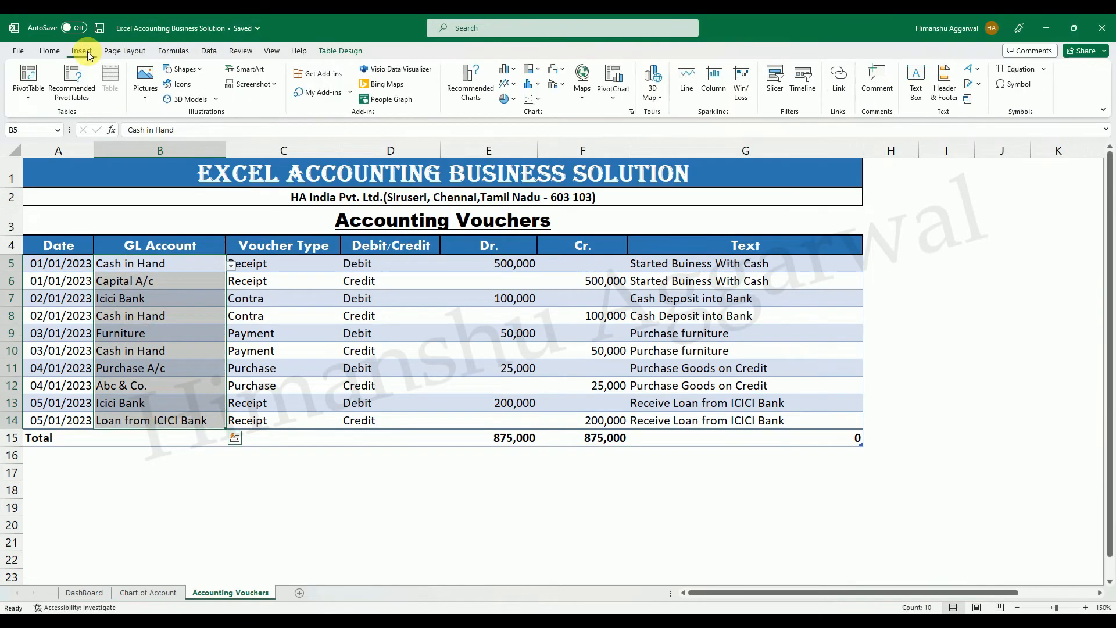
pyautogui.click(773, 99)
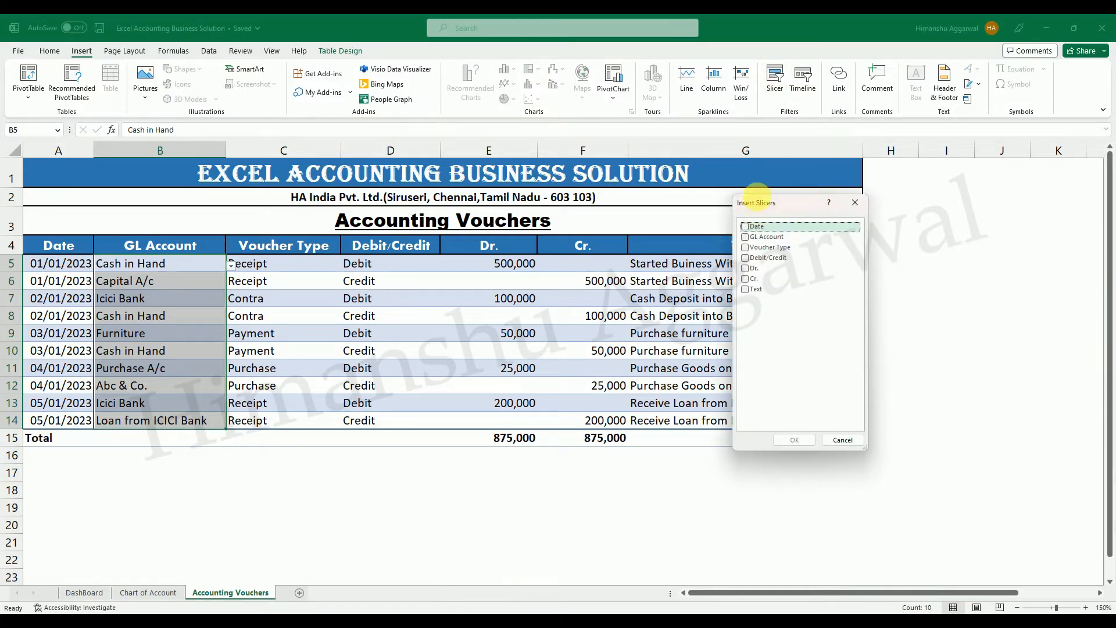
pyautogui.moveTo(779, 208); pyautogui.dragTo(921, 247)
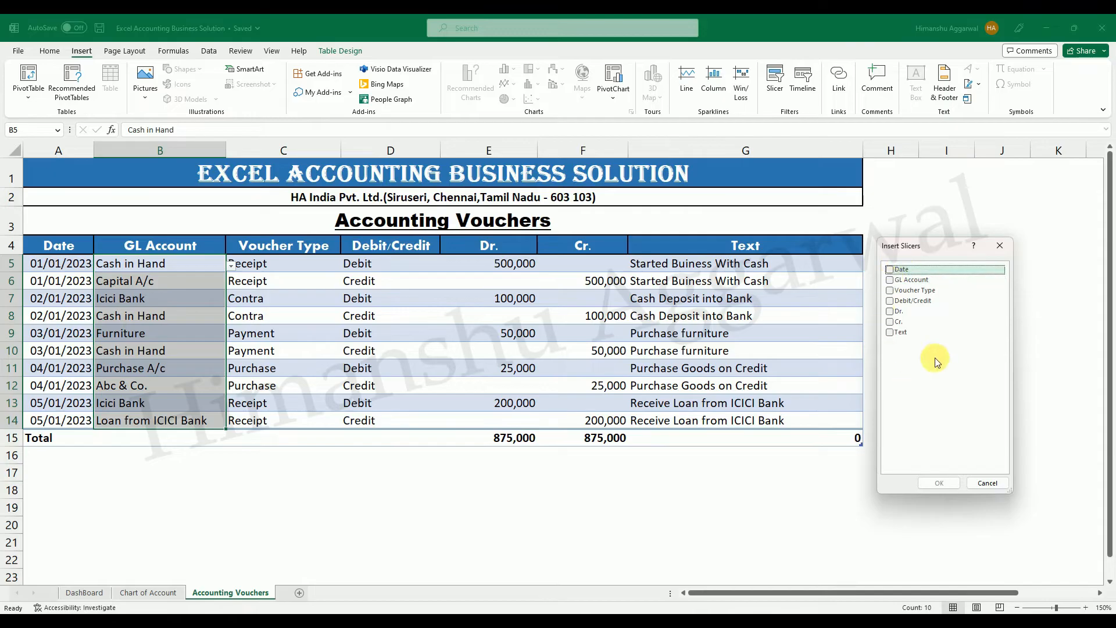
pyautogui.click(890, 280)
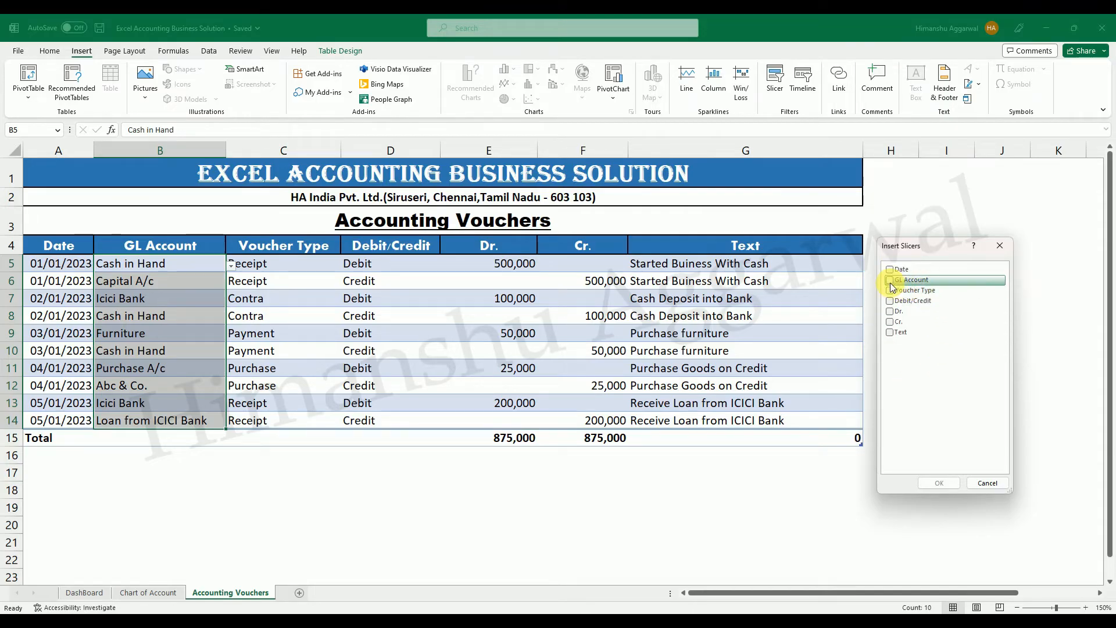
pyautogui.click(939, 484)
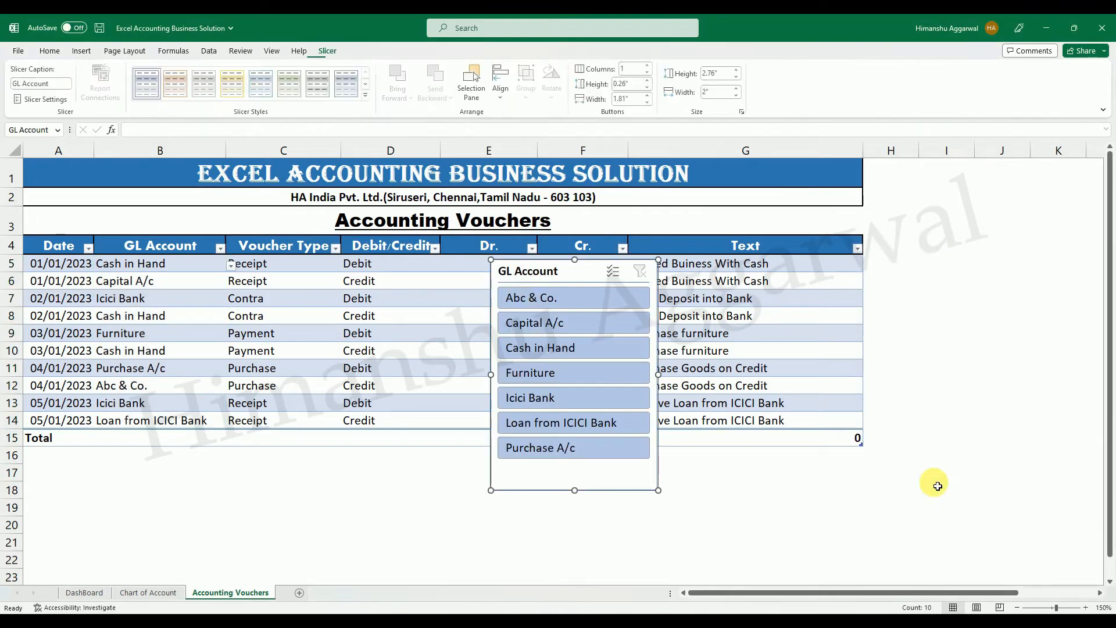
pyautogui.moveTo(533, 271); pyautogui.dragTo(934, 260)
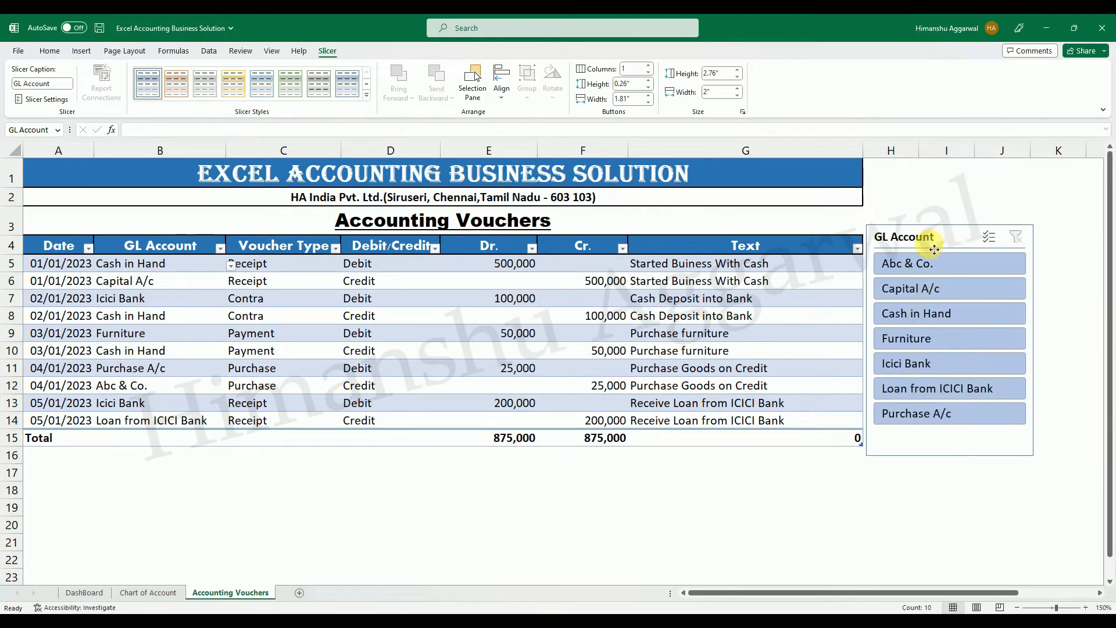
pyautogui.click(710, 522)
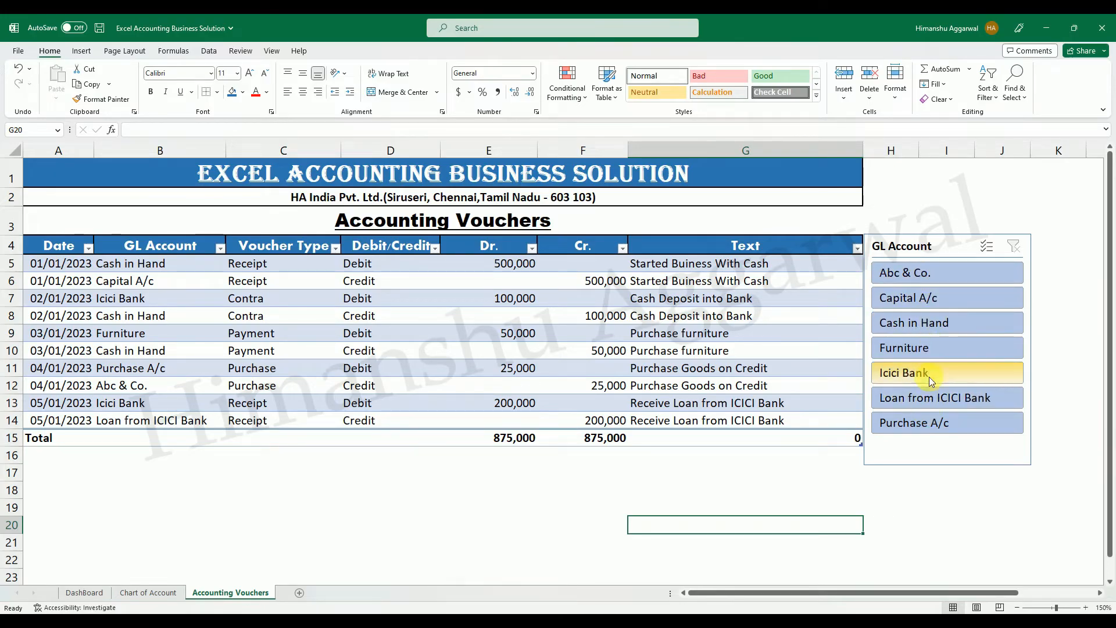
# Filter the vouchers by Cash in Hand with the slicer and check its debit and credit entries, totals and balance.
pyautogui.click(930, 328)
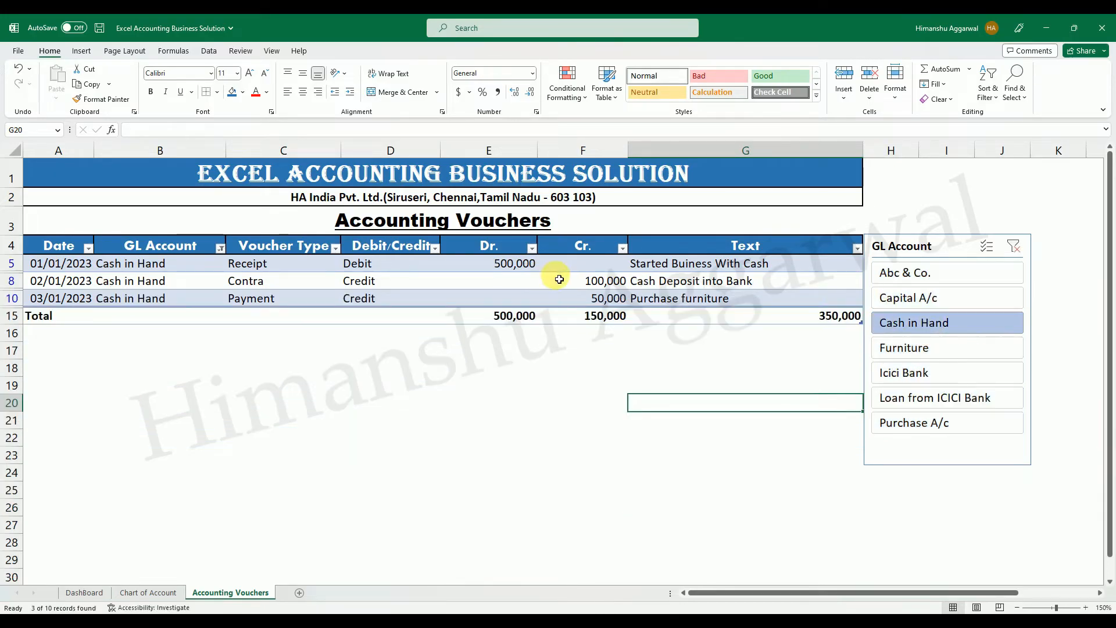
pyautogui.click(511, 265)
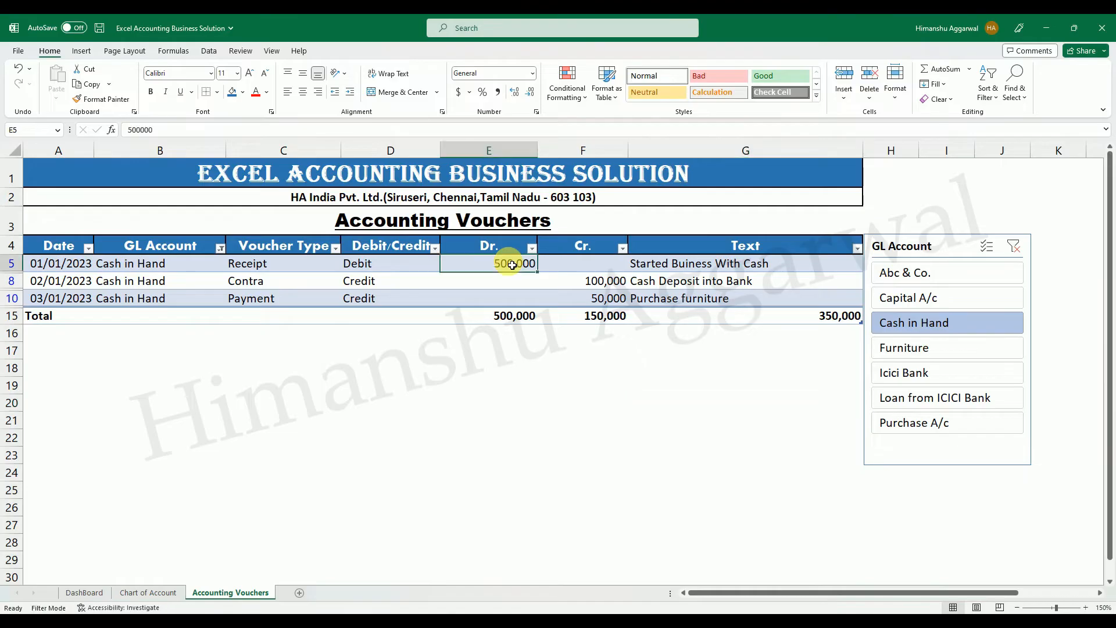
pyautogui.click(614, 286)
pyautogui.click(610, 300)
pyautogui.click(609, 284)
pyautogui.click(605, 299)
pyautogui.click(622, 284)
pyautogui.click(550, 298)
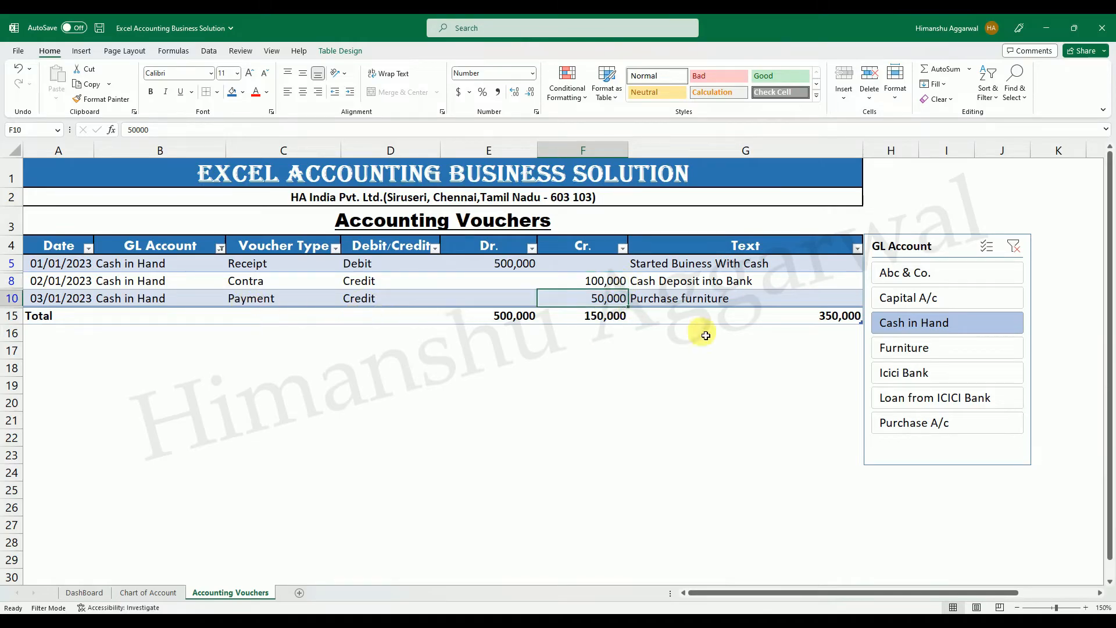
pyautogui.click(498, 316)
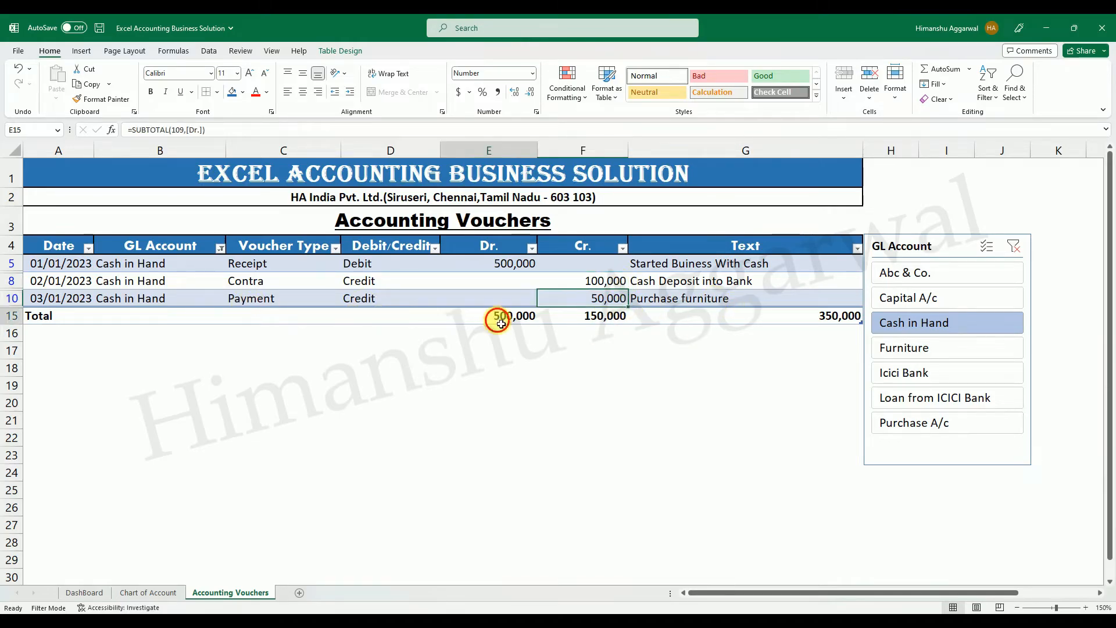
pyautogui.click(608, 322)
pyautogui.click(803, 317)
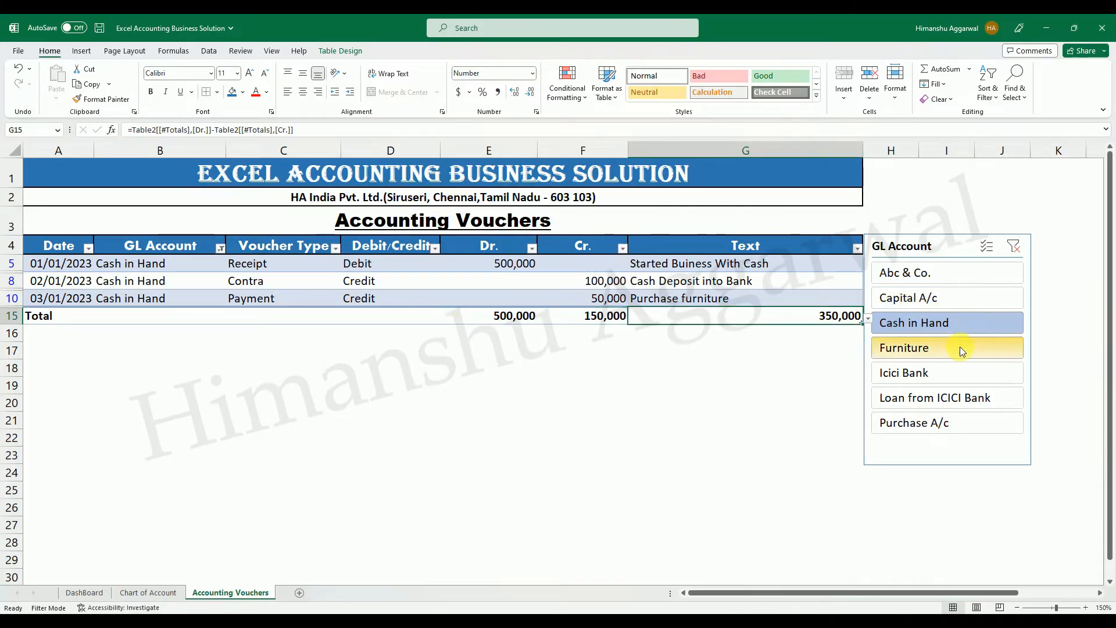
# Filter the vouchers by Icici Bank, check its debit entries and total, and clear the slicer filter.
pyautogui.click(939, 376)
pyautogui.click(520, 271)
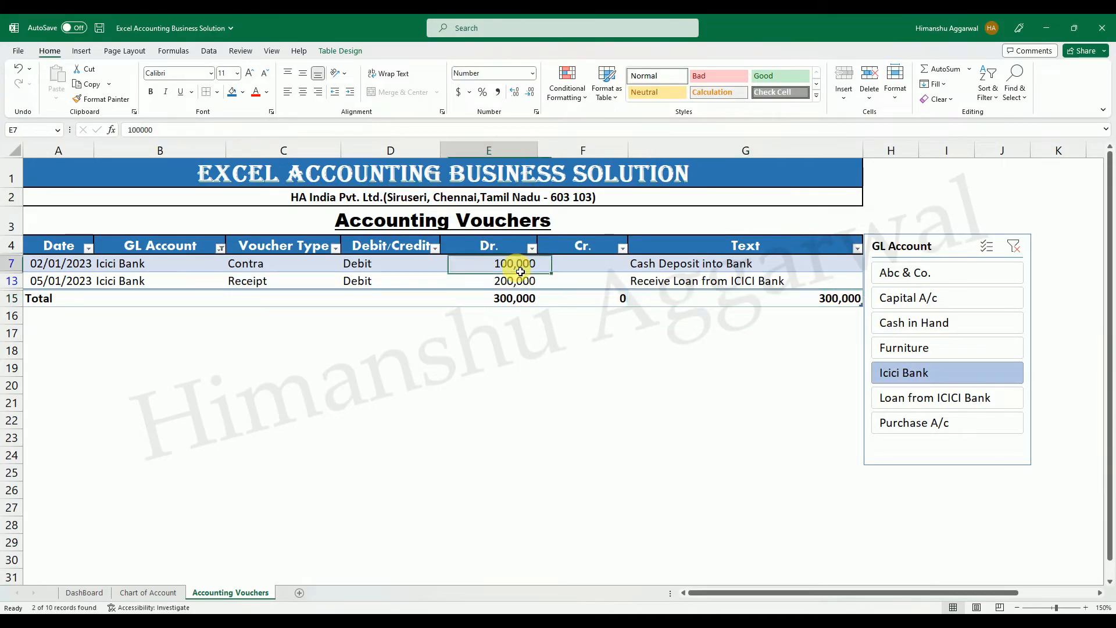
pyautogui.click(514, 280)
pyautogui.click(516, 270)
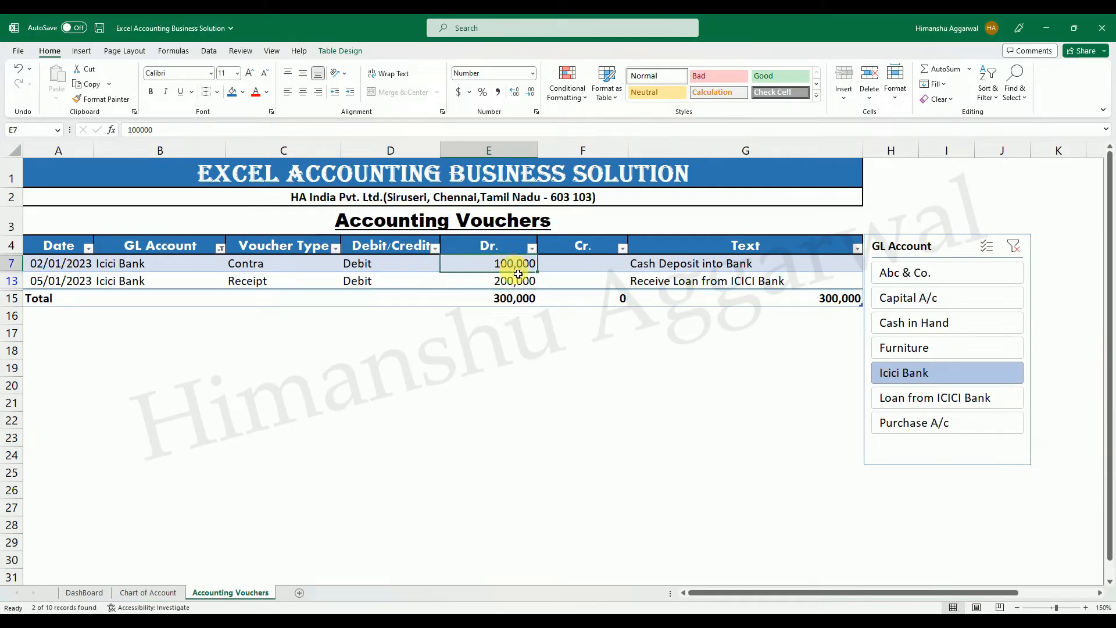
pyautogui.click(518, 282)
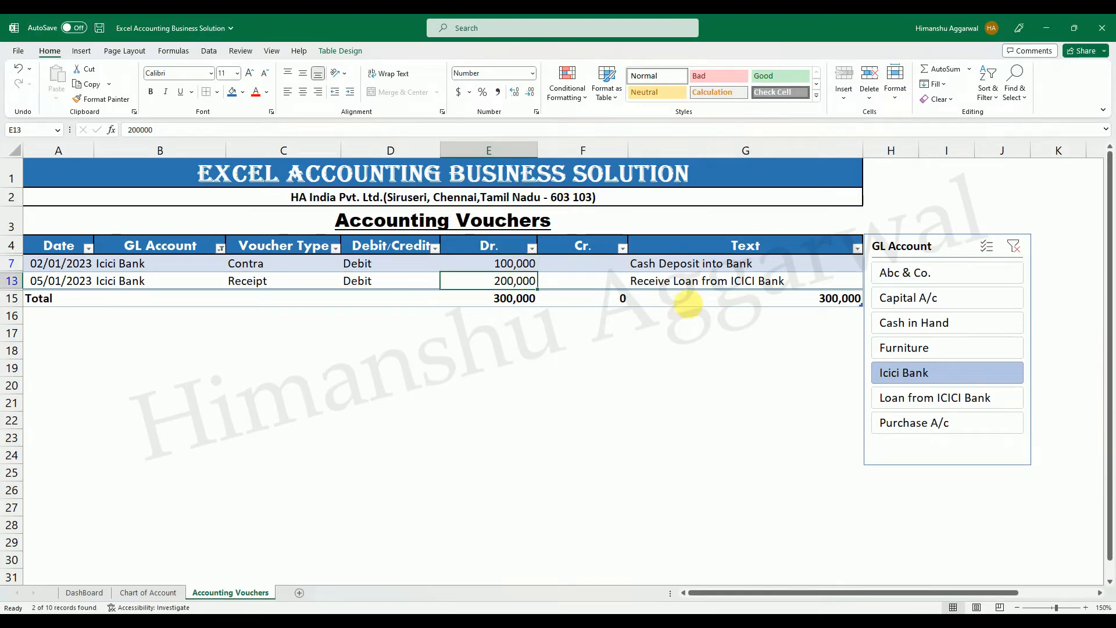
pyautogui.click(696, 293)
pyautogui.click(512, 298)
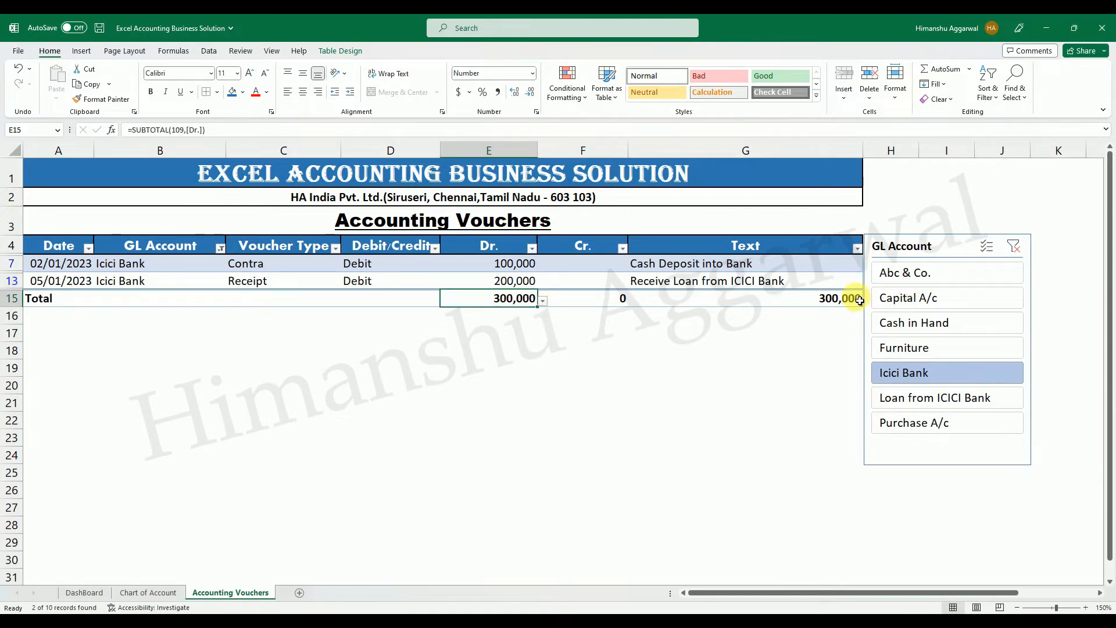
pyautogui.click(1013, 246)
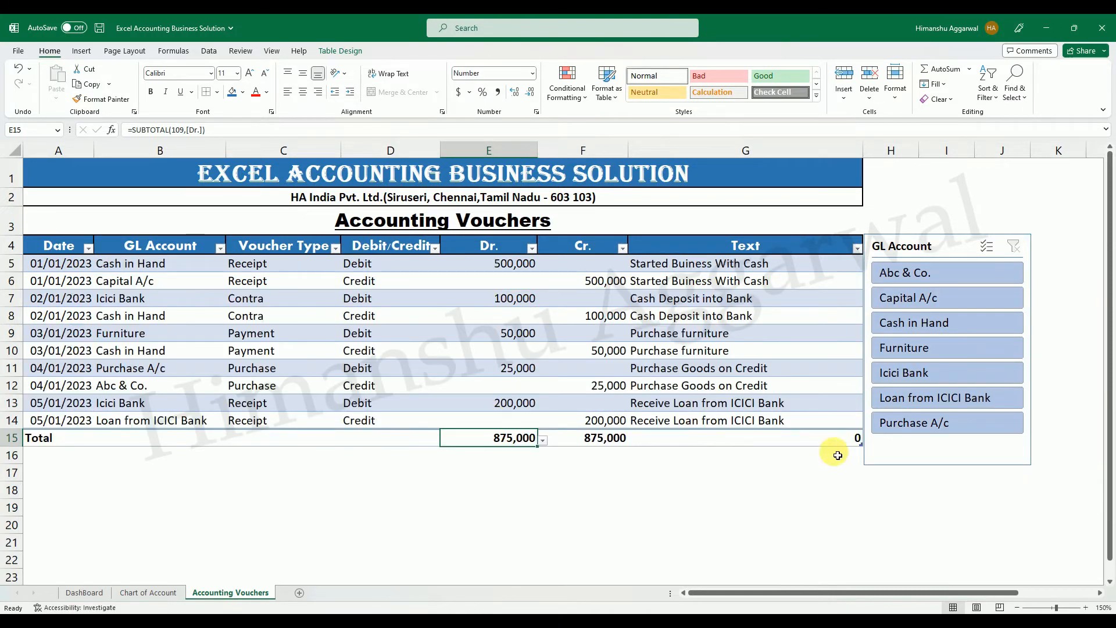
# Add a new row 15 above the vouchers total and lengthen the GL Account slicer to fit all its items.
pyautogui.click(832, 427)
pyautogui.press('Tab')
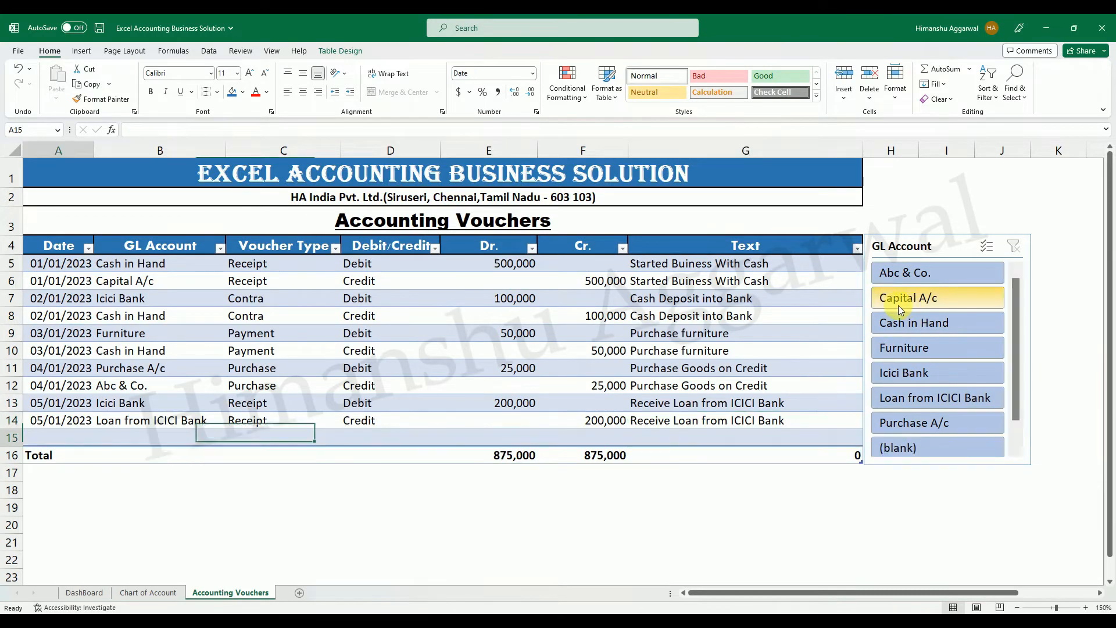
pyautogui.click(941, 464)
pyautogui.moveTo(948, 466); pyautogui.dragTo(948, 486)
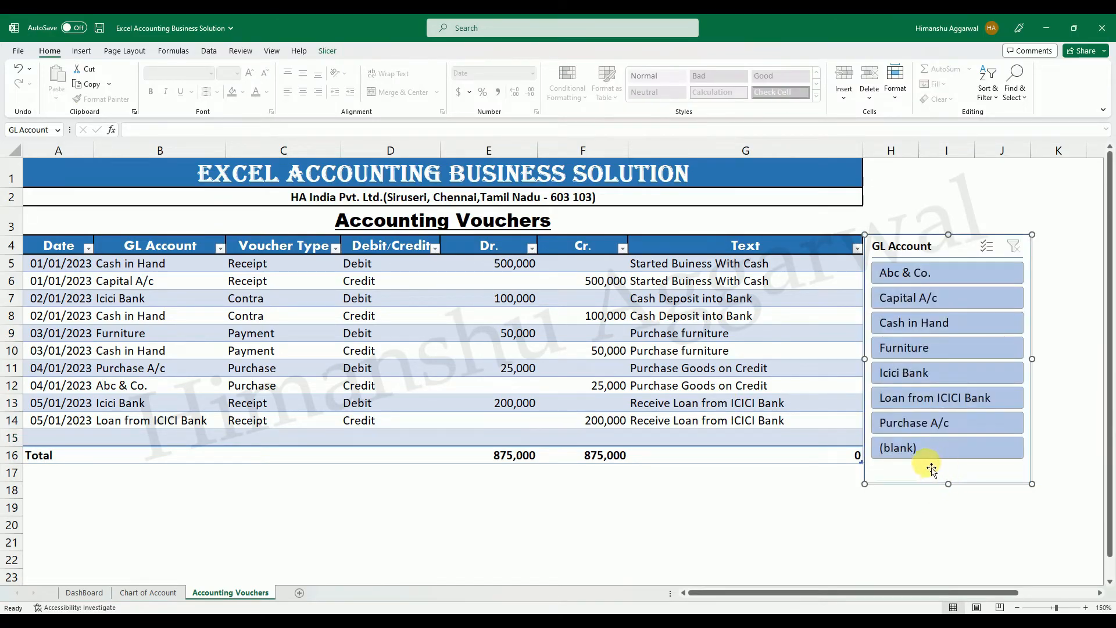
# Fill the date from the row above into A15 and change it to 06/01/2023.
pyautogui.click(91, 441)
pyautogui.hotkey('ctrl', 'd')
pyautogui.doubleClick(53, 440)
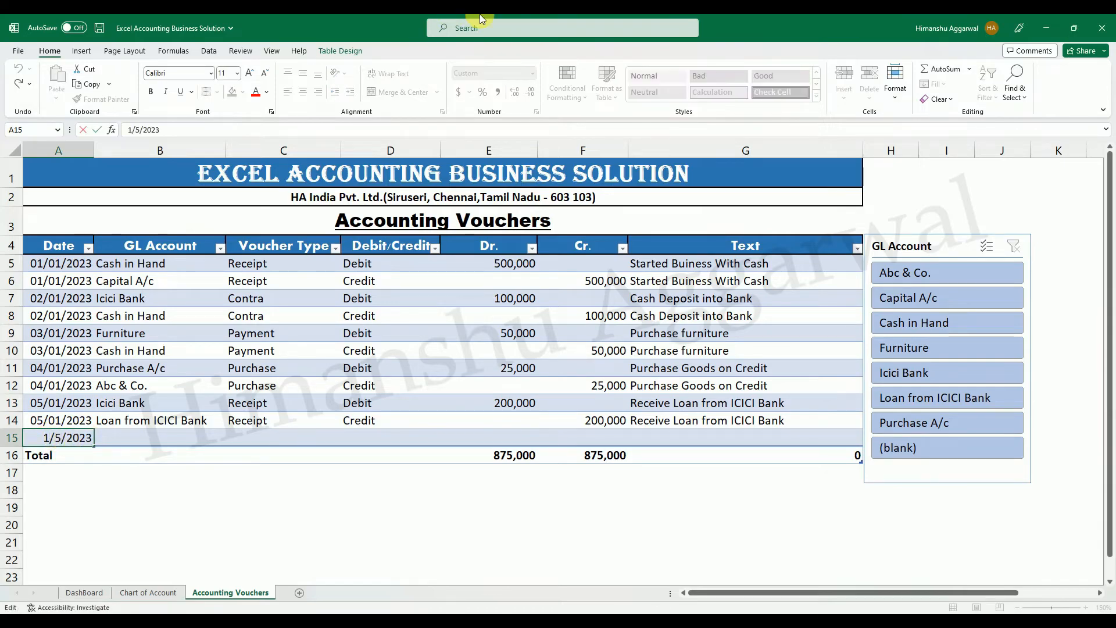
pyautogui.press('Return')
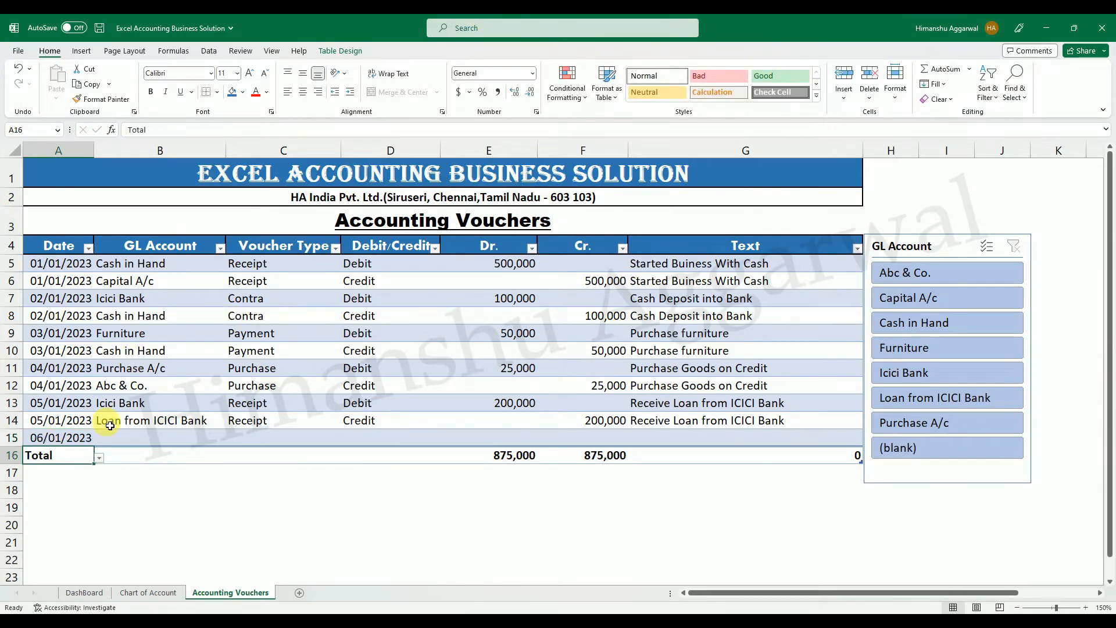
# Choose Salary Exp. as the GL account in B15.
pyautogui.click(116, 443)
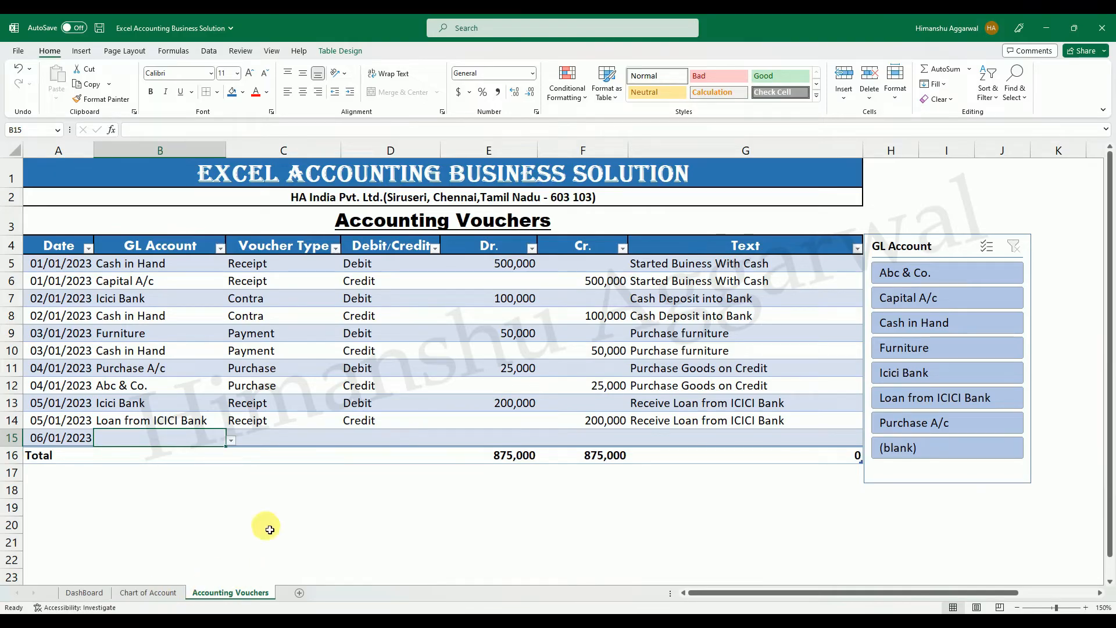
pyautogui.click(232, 439)
pyautogui.moveTo(227, 482); pyautogui.dragTo(227, 499)
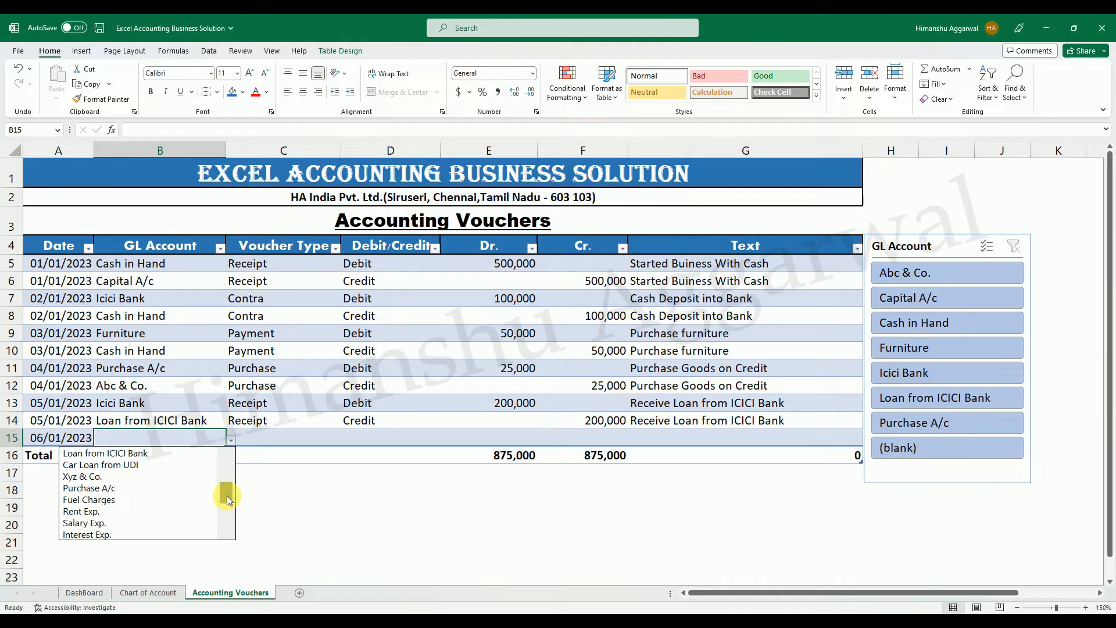
pyautogui.click(121, 523)
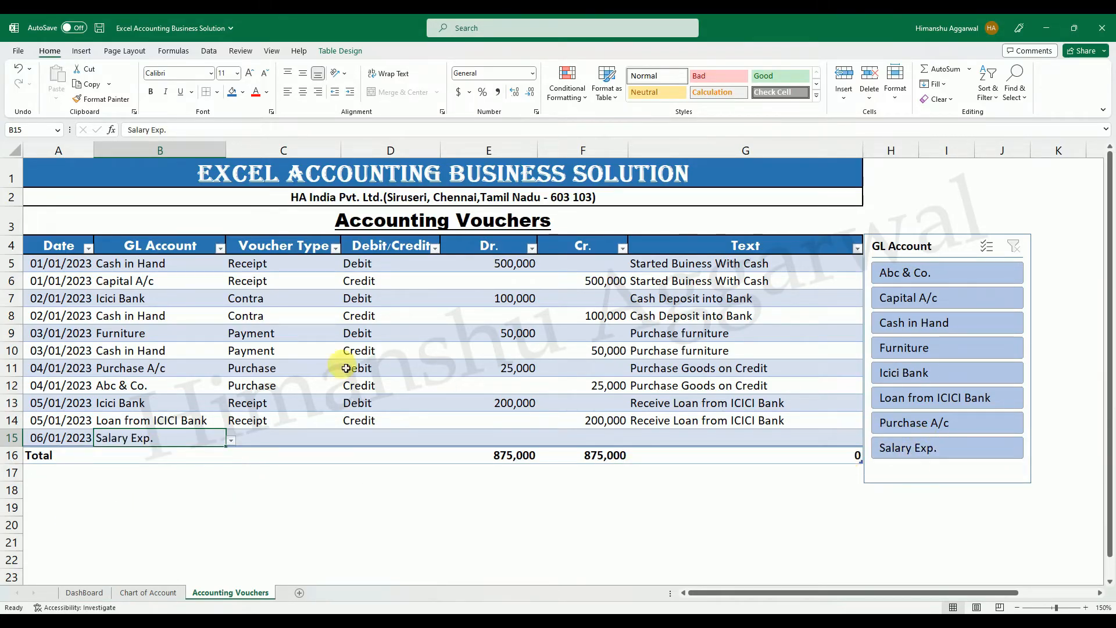
# Set the voucher type to Payment in C15 and the entry side to Debit in D15.
pyautogui.click(274, 437)
pyautogui.click(346, 439)
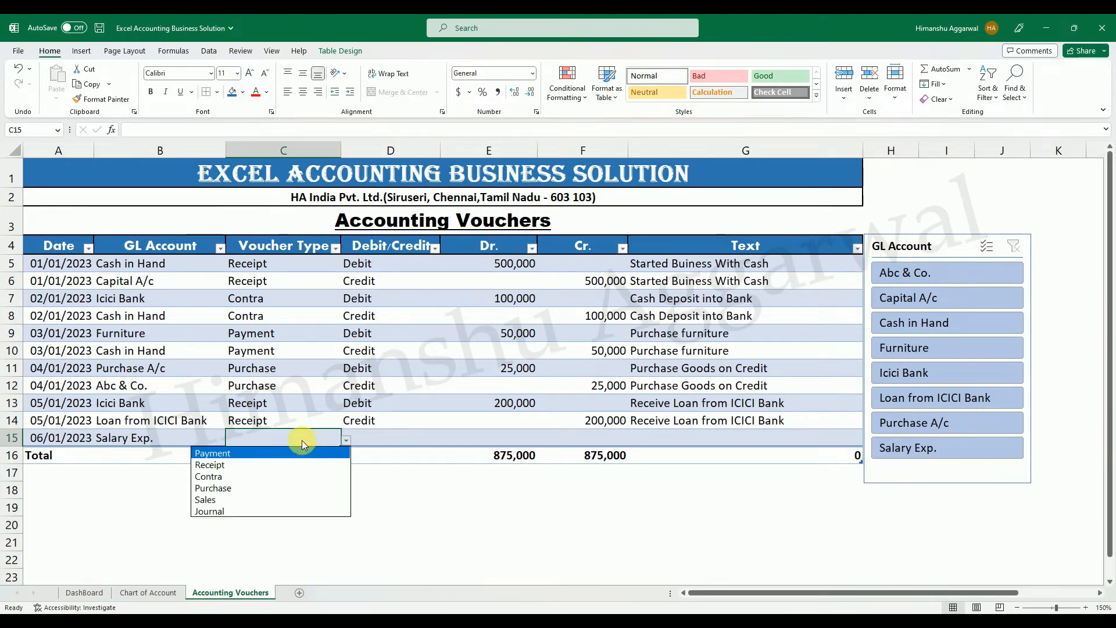
pyautogui.click(258, 454)
pyautogui.click(382, 437)
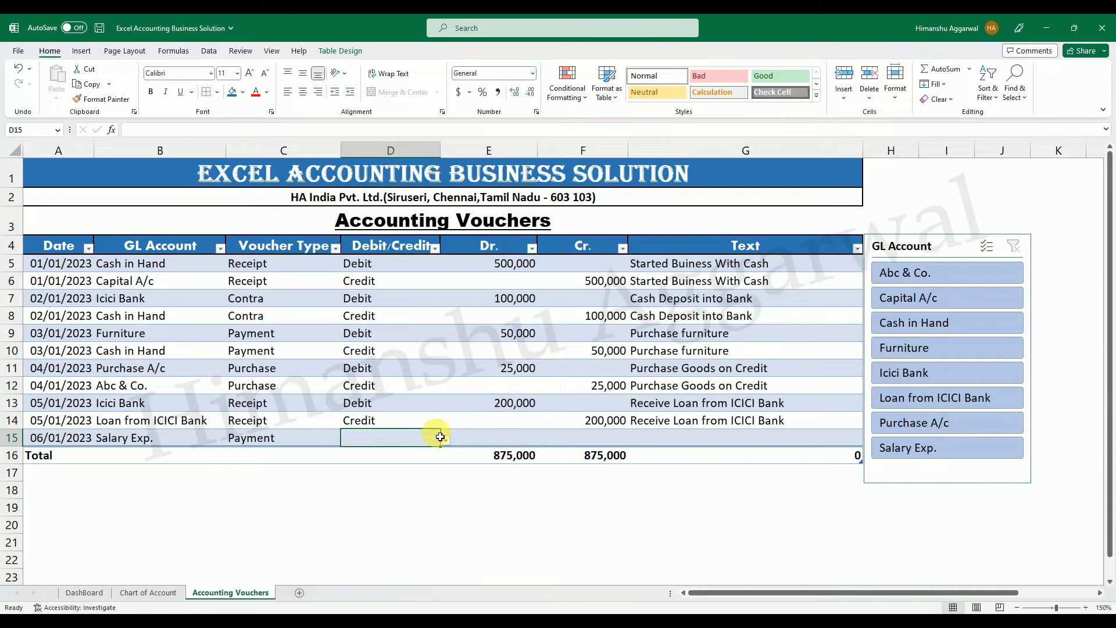
pyautogui.click(445, 440)
pyautogui.click(367, 451)
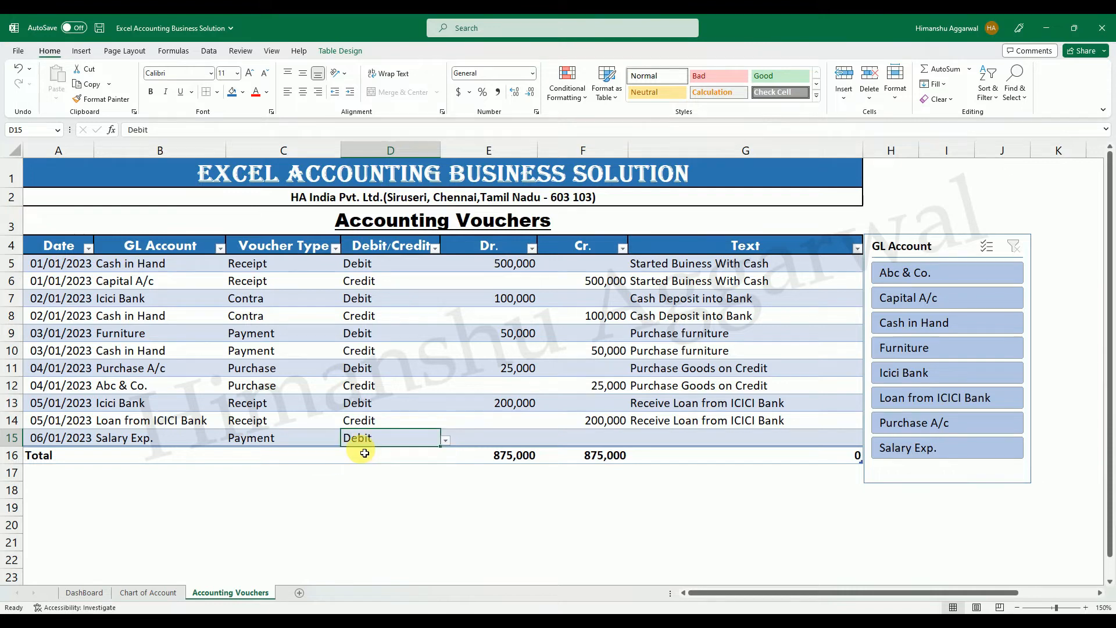
# Enter a debit amount of 30,000 for the salary expense in E15.
pyautogui.click(527, 438)
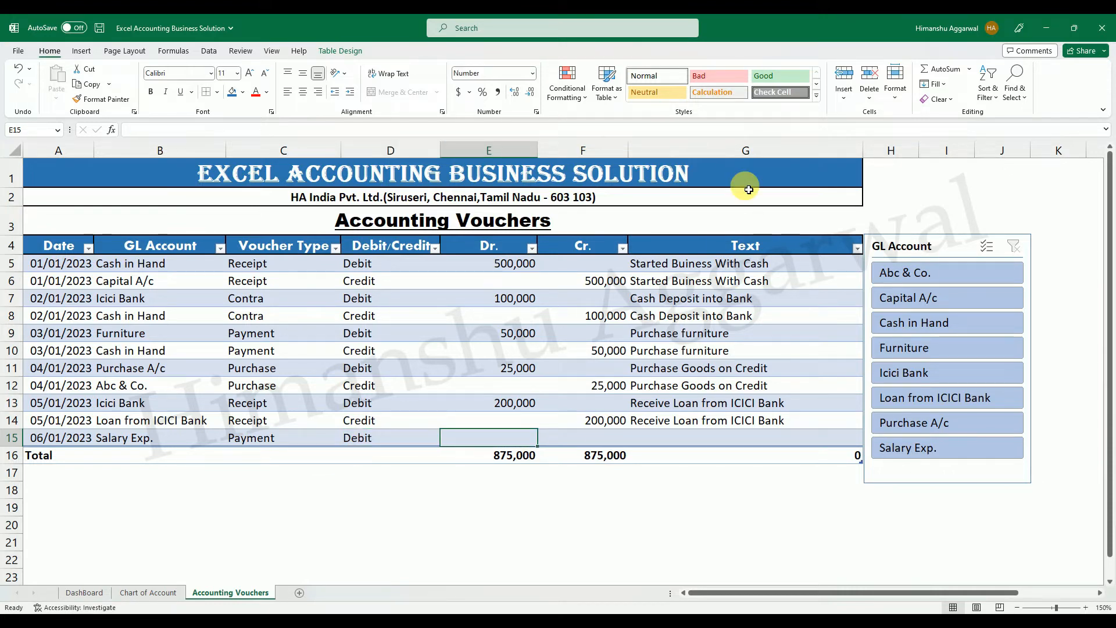
pyautogui.write('30,0')
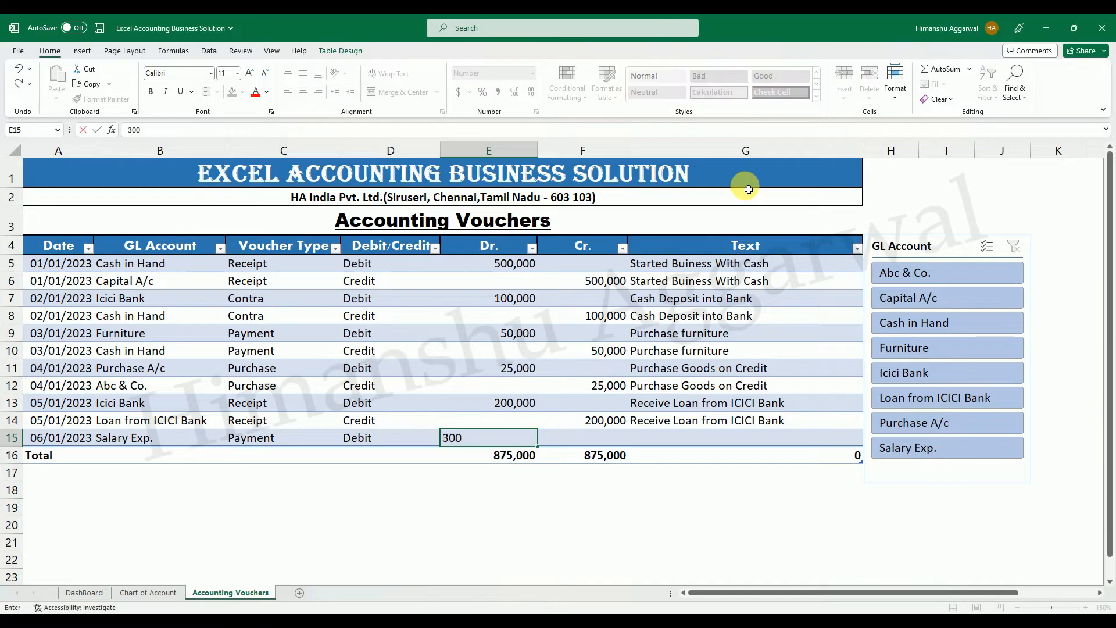
pyautogui.write('00')
pyautogui.press('Return')
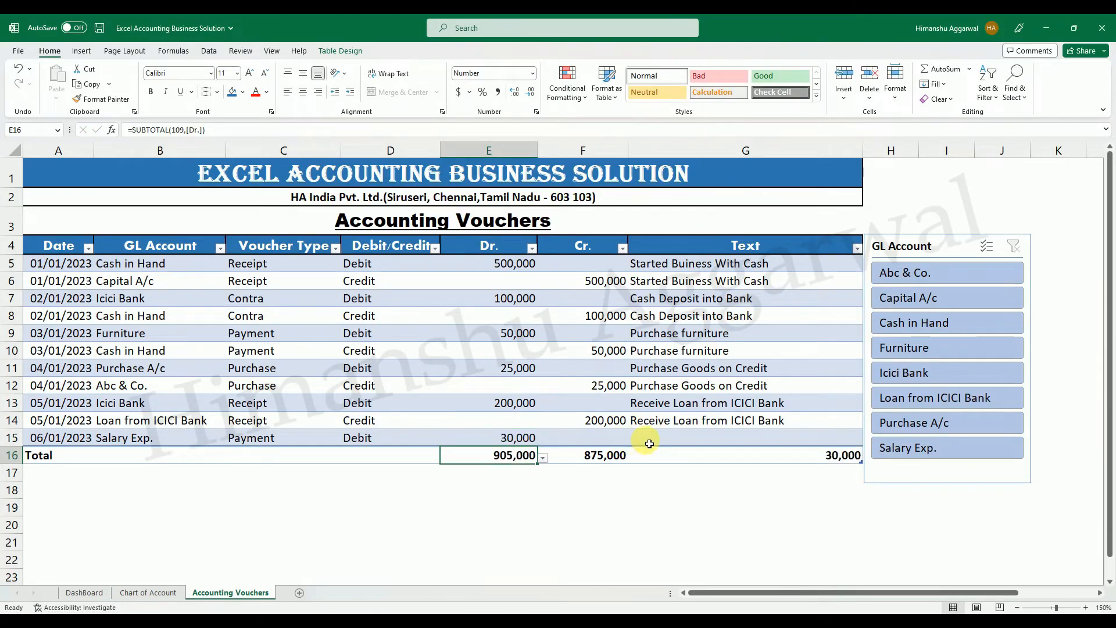
# Add voucher row 16, fill the date 06/01/2023 down into A16, and select its GL Account cell.
pyautogui.click(678, 438)
pyautogui.press('Tab')
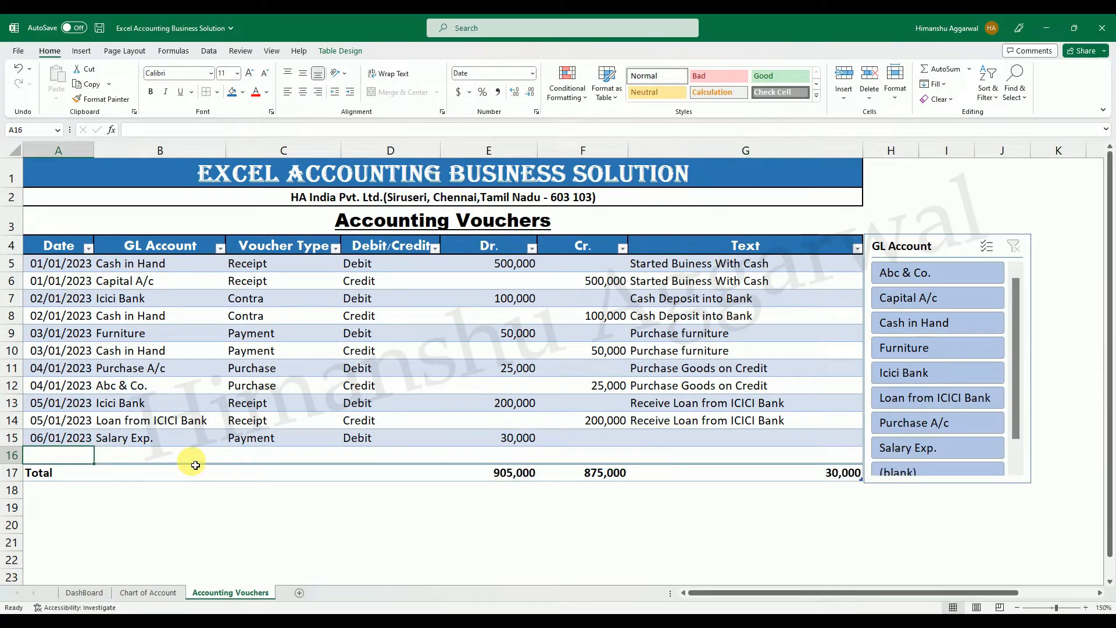
pyautogui.hotkey('ctrl', 'd')
pyautogui.click(166, 459)
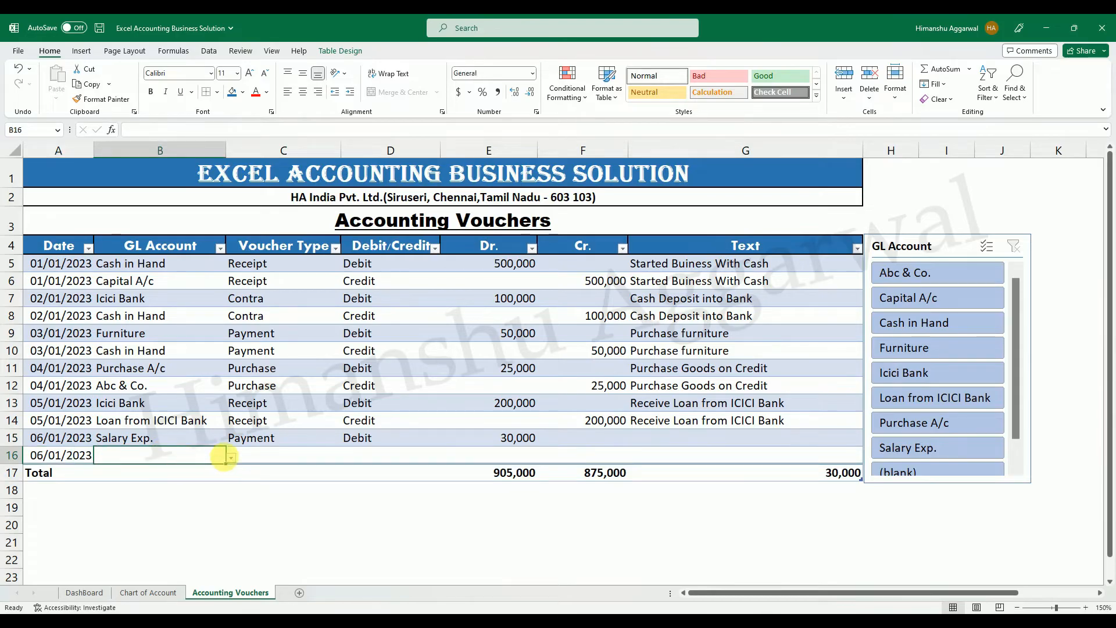
# Fill voucher row 16 with Icici Bank as GL account, Payment as voucher type and Credit as entry side.
pyautogui.click(230, 457)
pyautogui.click(176, 481)
pyautogui.click(265, 456)
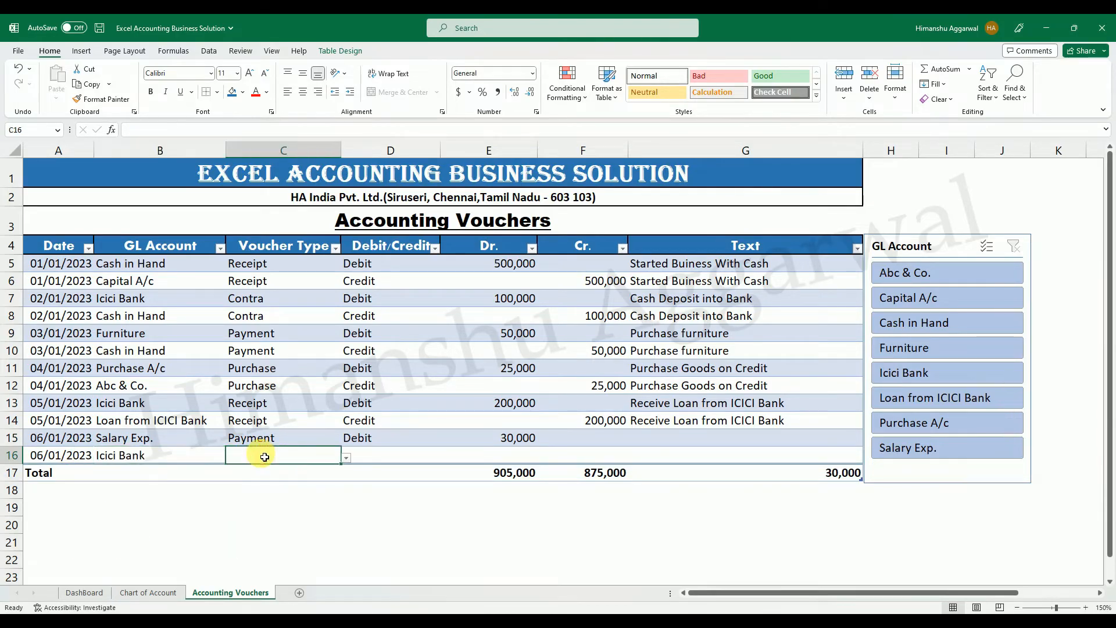
pyautogui.hotkey('ctrl', 'd')
pyautogui.click(375, 456)
pyautogui.click(445, 457)
pyautogui.click(396, 481)
# Enter a credit amount of 30,000 for Icici Bank in F16.
pyautogui.click(618, 451)
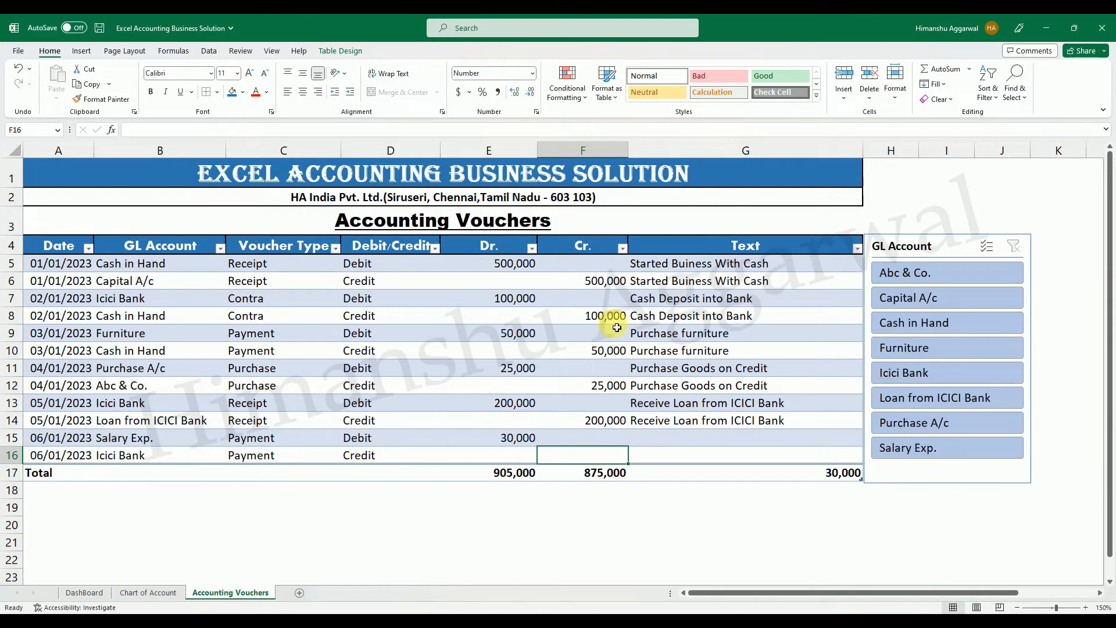
pyautogui.write('30000')
pyautogui.press('Return')
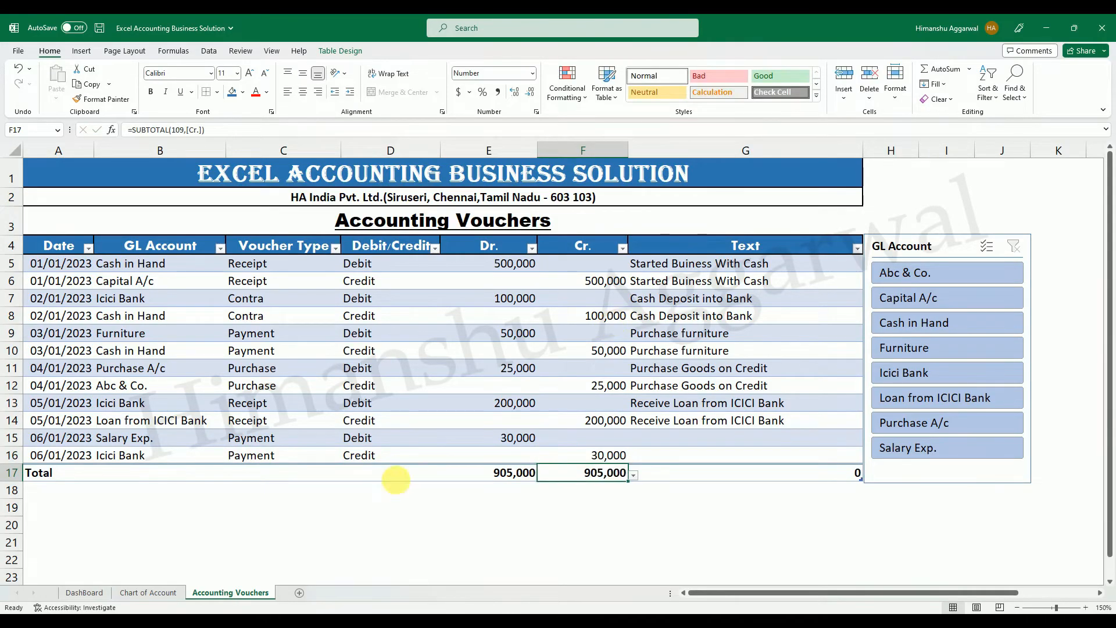
# Enter the text Paid Salary in G15 and copy it down into G16.
pyautogui.click(703, 441)
pyautogui.write('Paid Salary')
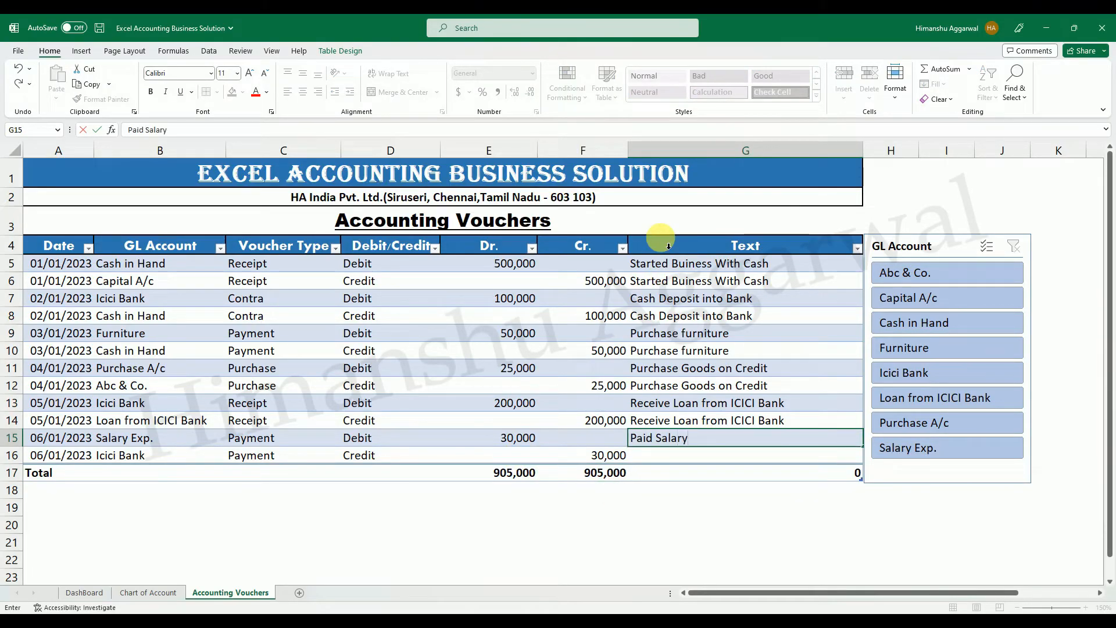
pyautogui.press('Return')
pyautogui.hotkey('ctrl', 'd')
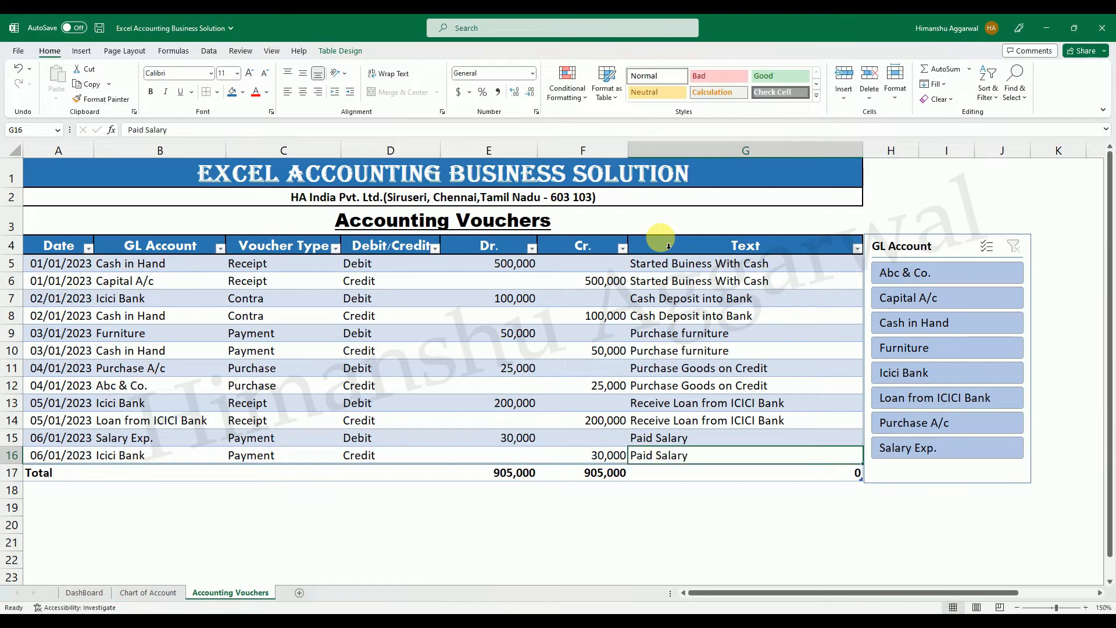
# Filter the vouchers by Salary Exp. and by Icici Bank, check the bank's debit, credit and balance totals, and clear the filter.
pyautogui.click(920, 446)
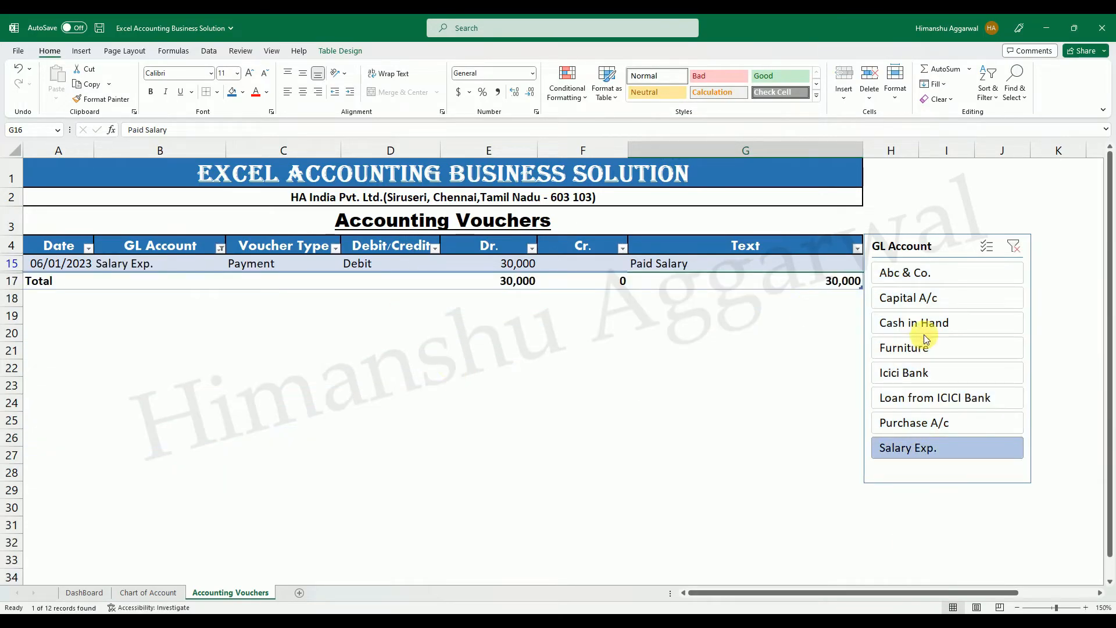
pyautogui.click(925, 372)
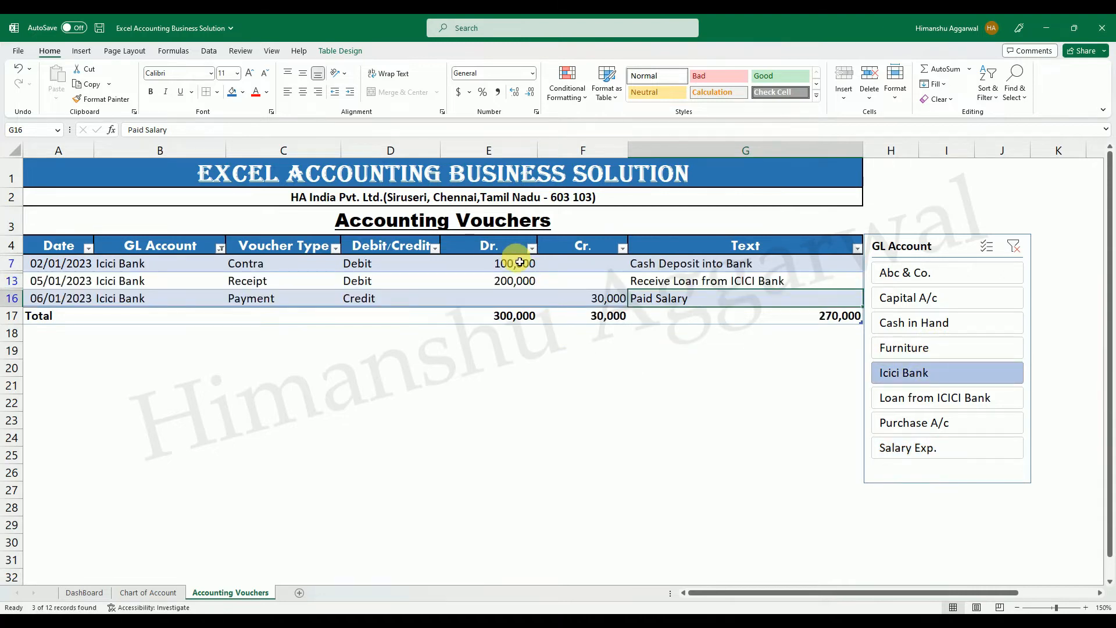
pyautogui.click(514, 317)
pyautogui.click(604, 315)
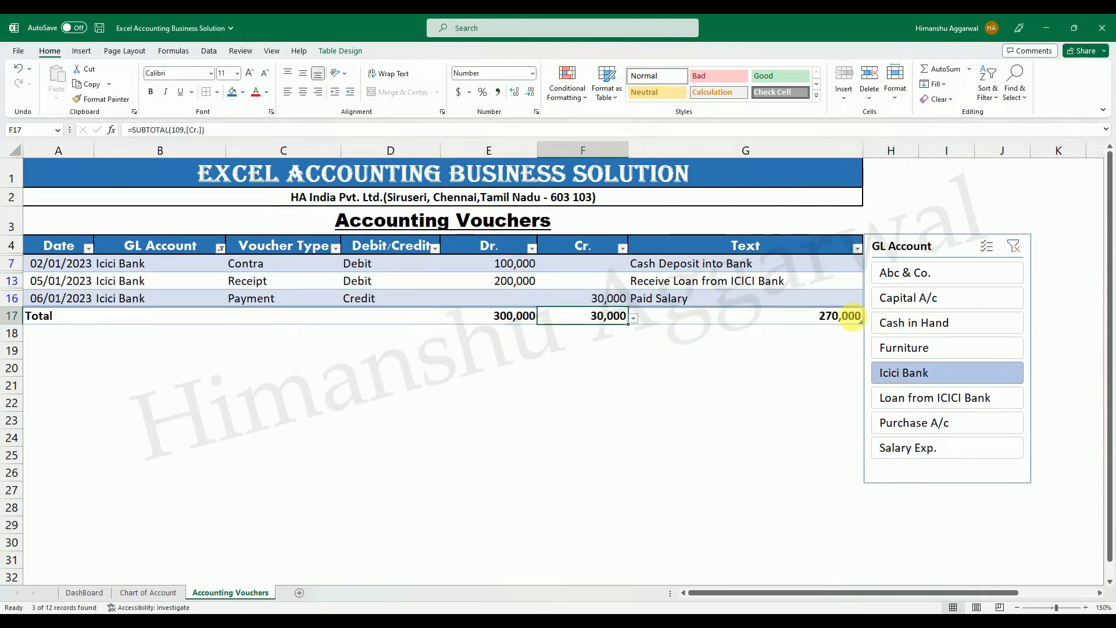
pyautogui.click(852, 317)
pyautogui.click(1014, 247)
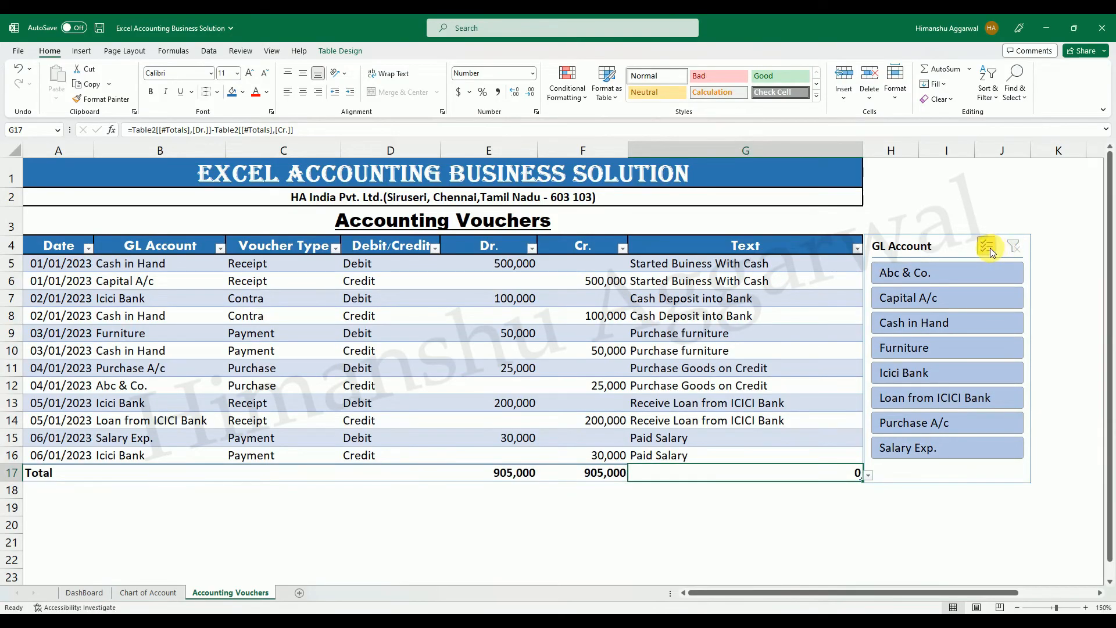
# Enable multi-select in the GL Account slicer, exclude Capital A/c and Cash in Hand, and clear the filter.
pyautogui.click(988, 248)
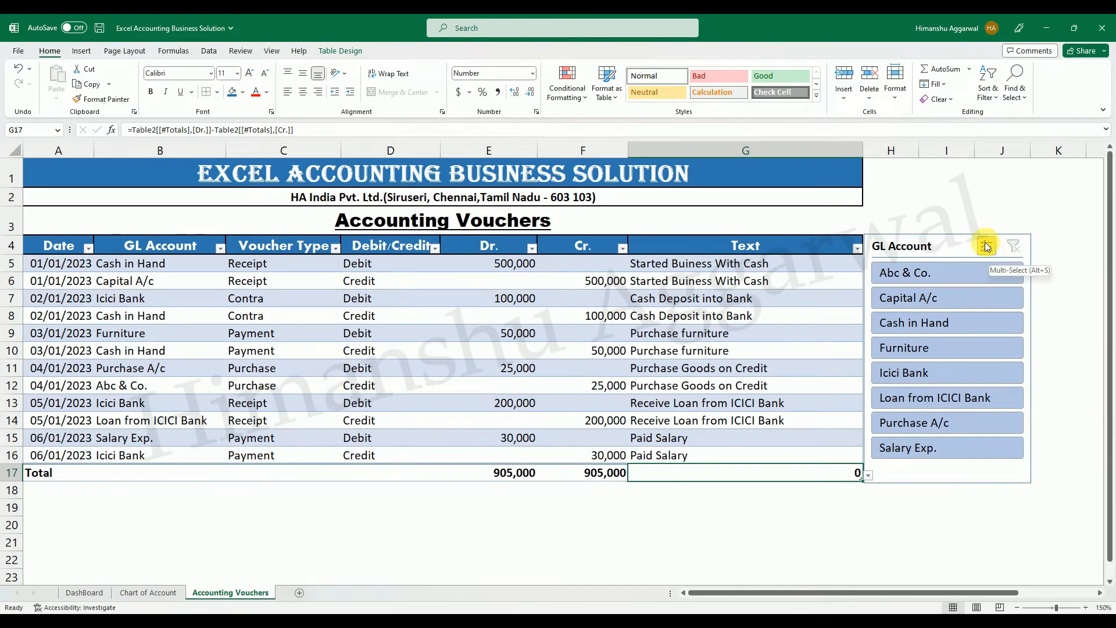
pyautogui.click(925, 297)
pyautogui.click(931, 326)
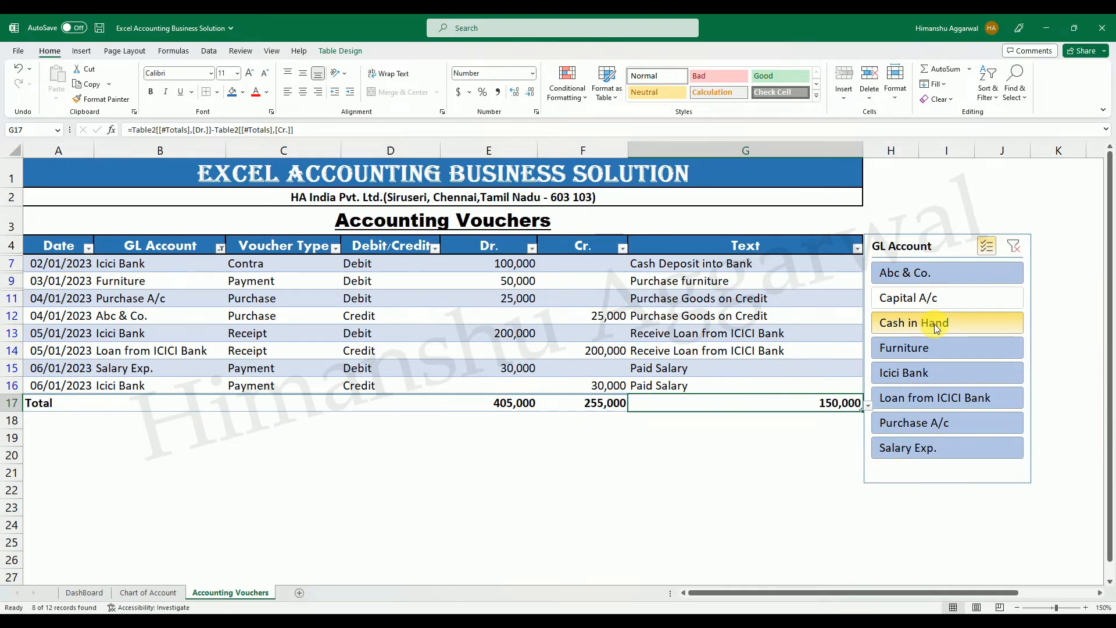
pyautogui.click(1013, 246)
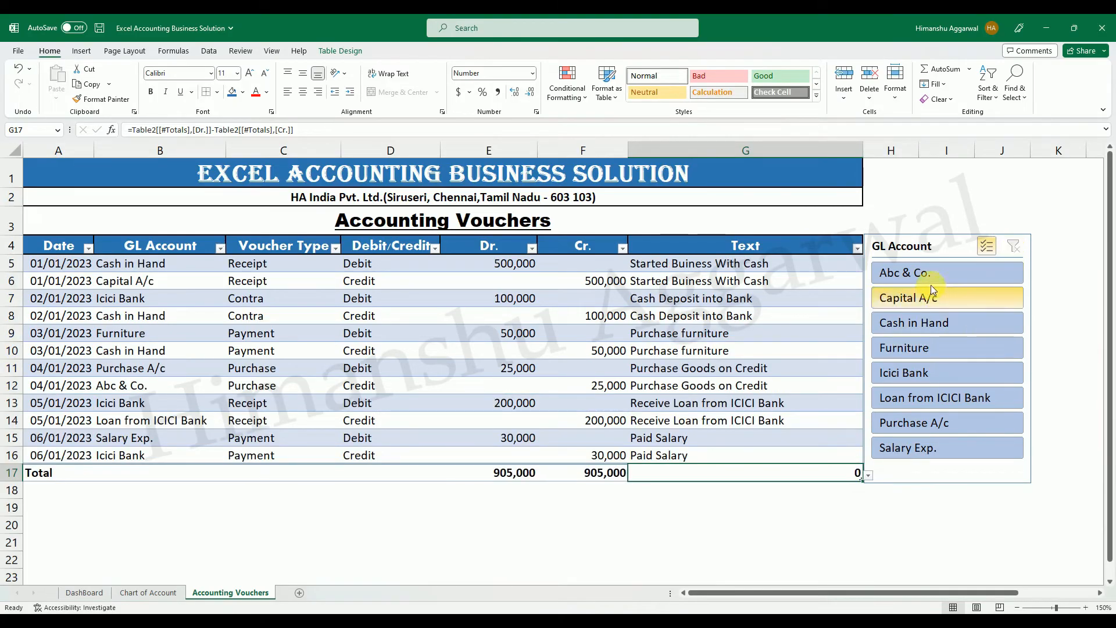
# Exclude Abc & Co. with the slicer, and reset the slicer to single selection with no filter.
pyautogui.click(927, 274)
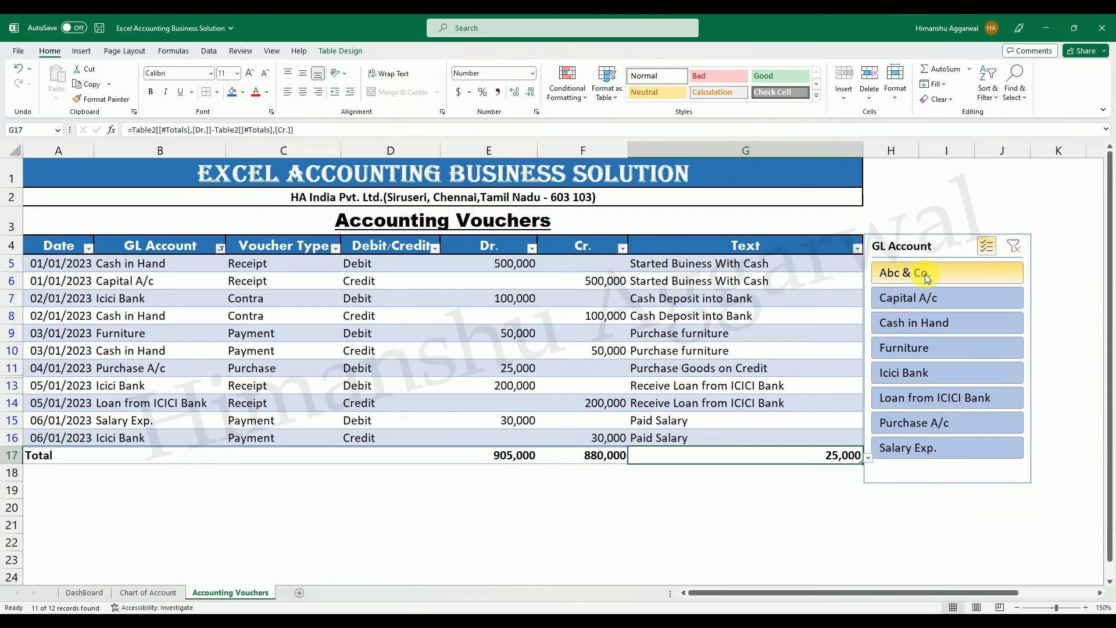
pyautogui.click(986, 246)
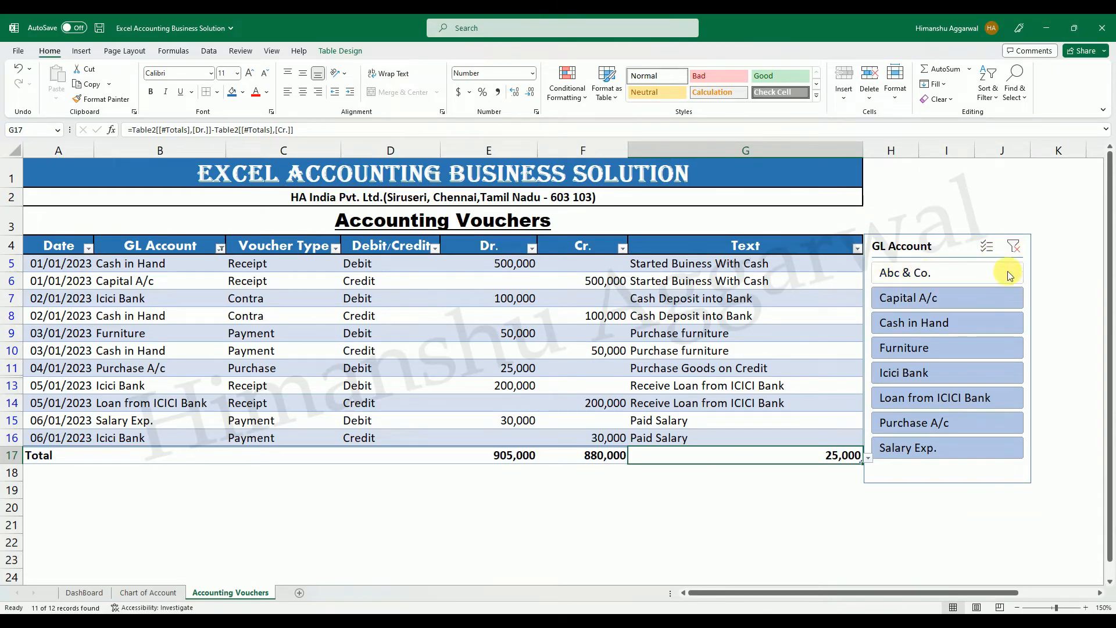
pyautogui.click(1013, 246)
# View the vouchers of Abc & Co., Icici Bank and Furniture one at a time with the slicer, and clear the filter.
pyautogui.click(943, 278)
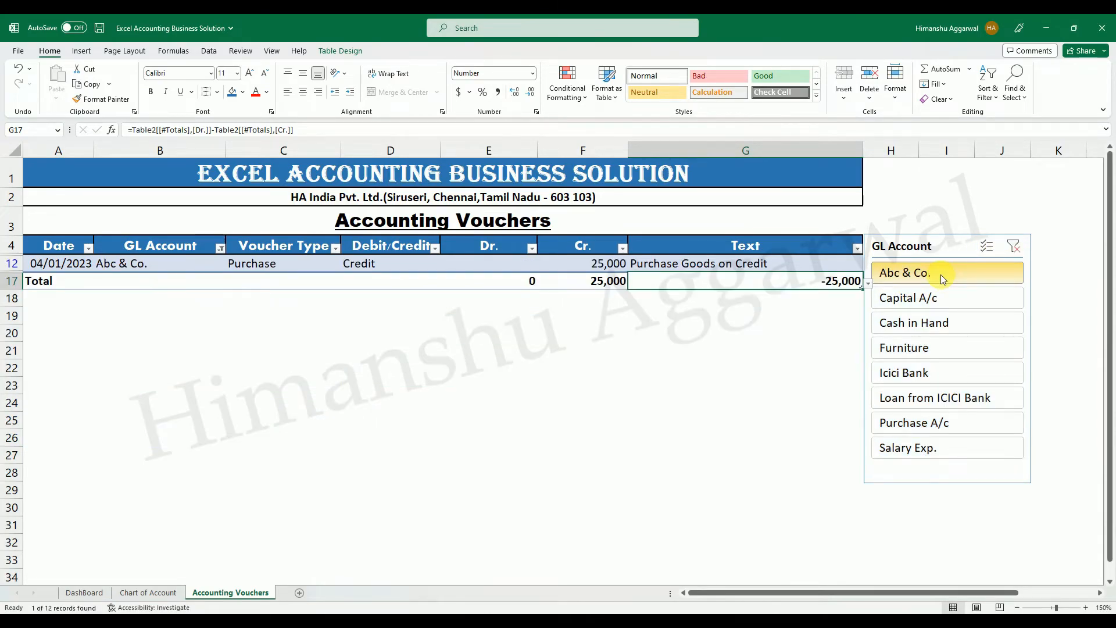
pyautogui.click(924, 372)
pyautogui.click(926, 348)
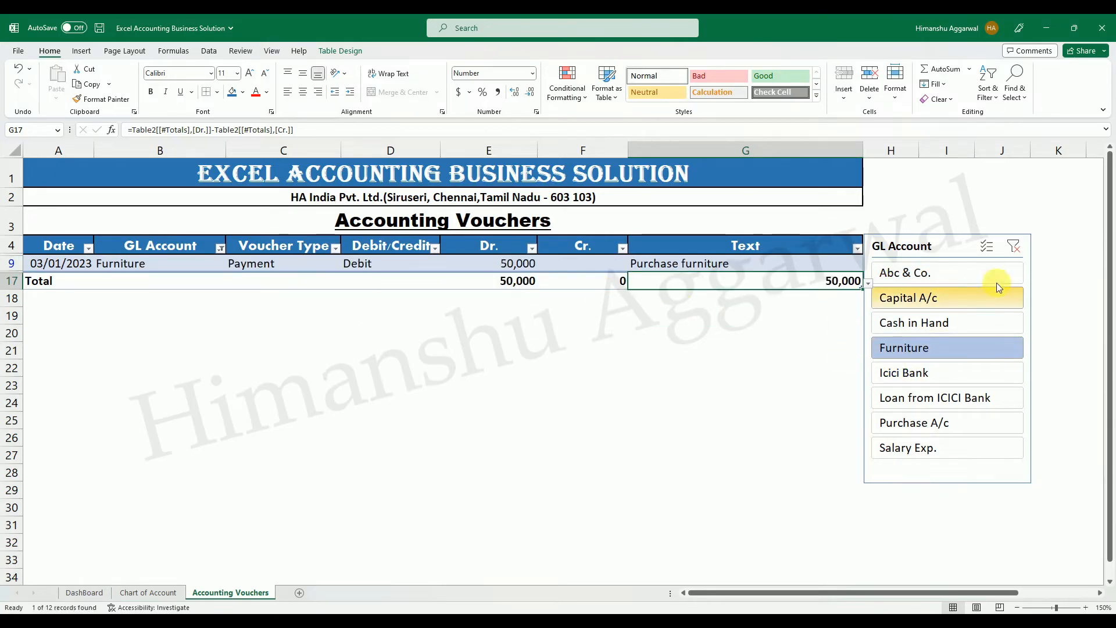
pyautogui.click(1013, 246)
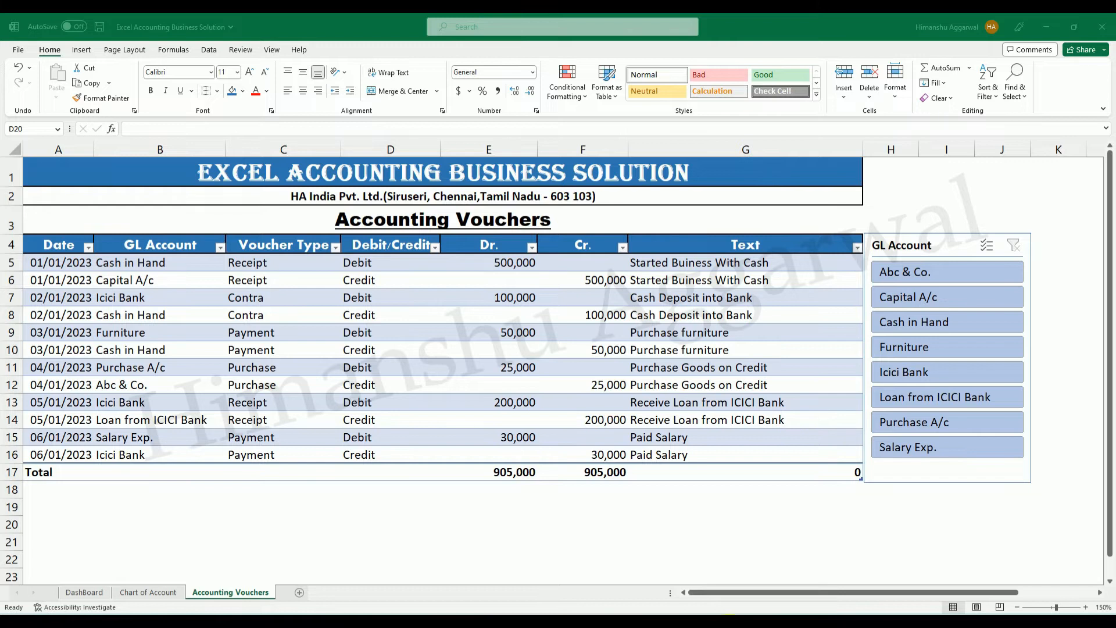
# Look at the sheets of the finished Excel Accounting workbook and return to the Excel Accounting Business Solution workbook.
pyautogui.click(694, 584)
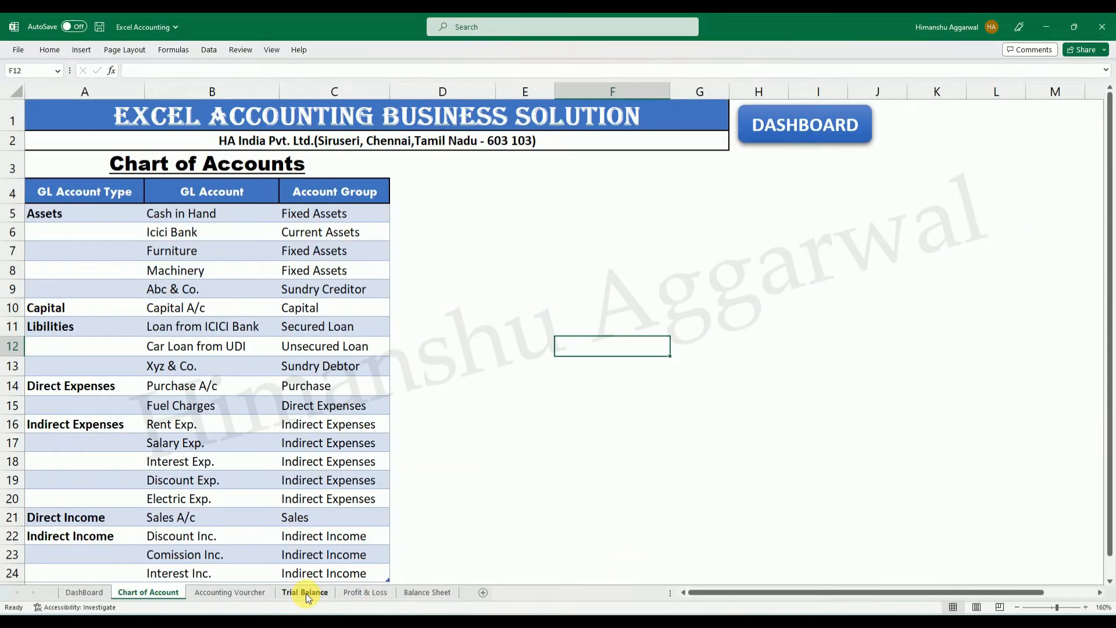
pyautogui.click(806, 623)
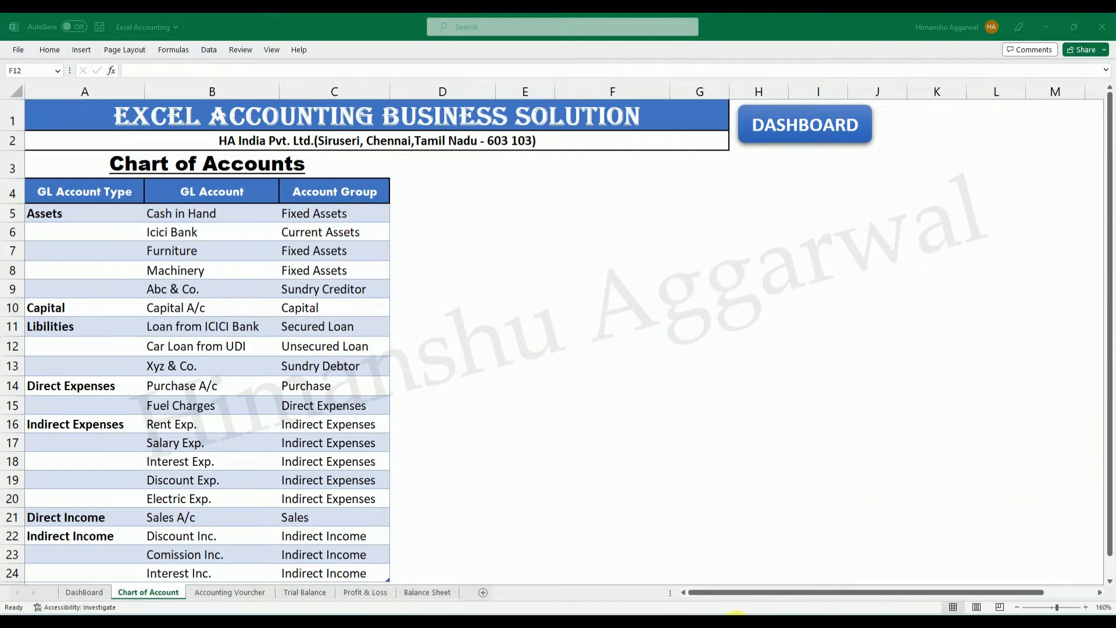
pyautogui.moveTo(735, 616)
pyautogui.click(785, 578)
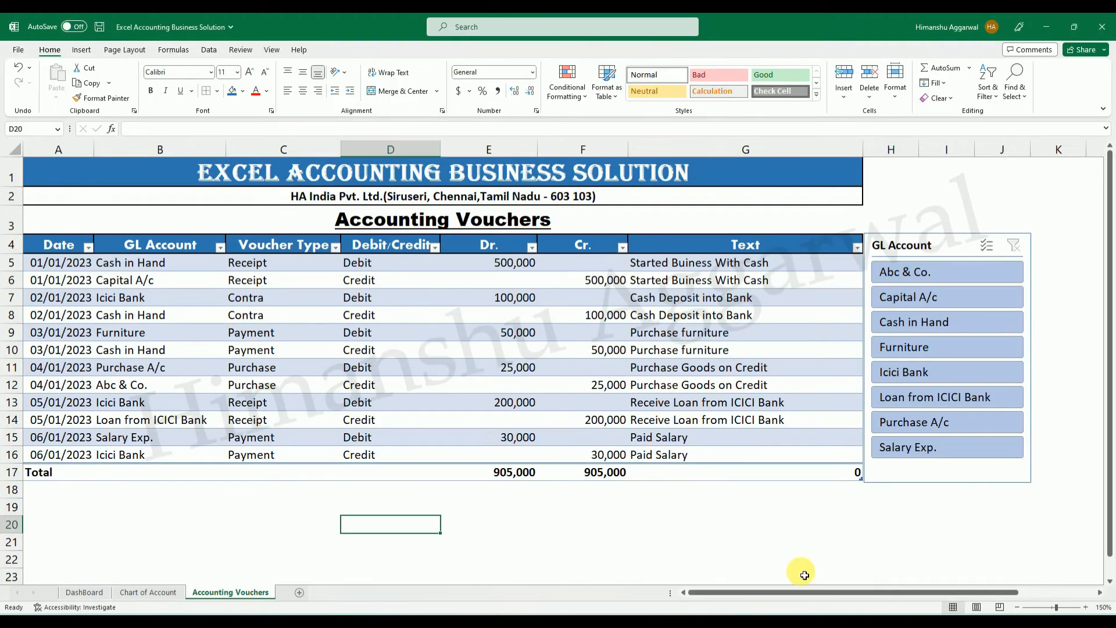
# Create a copy of the Chart of Account sheet at the end of the workbook.
pyautogui.click(147, 594)
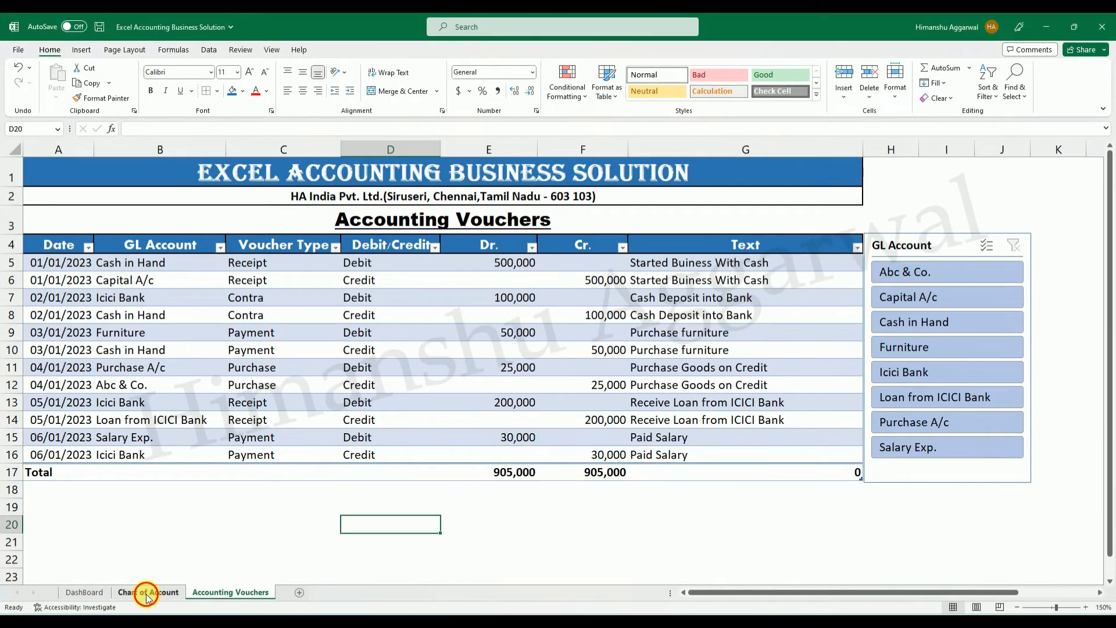
pyautogui.rightClick(151, 592)
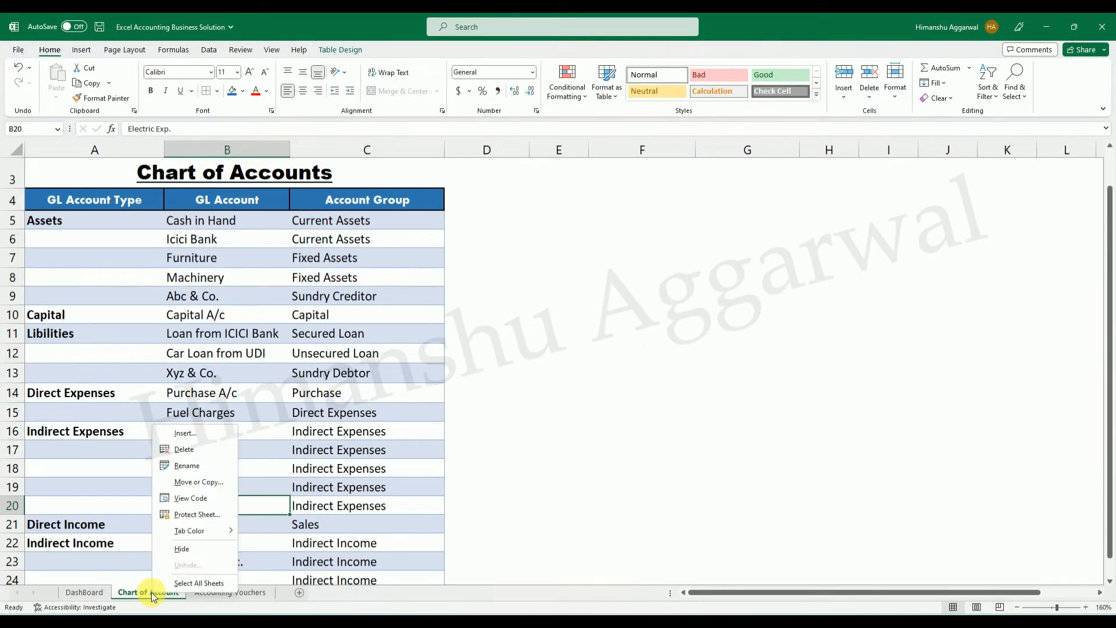
pyautogui.click(207, 482)
pyautogui.click(150, 501)
pyautogui.click(128, 543)
pyautogui.click(213, 575)
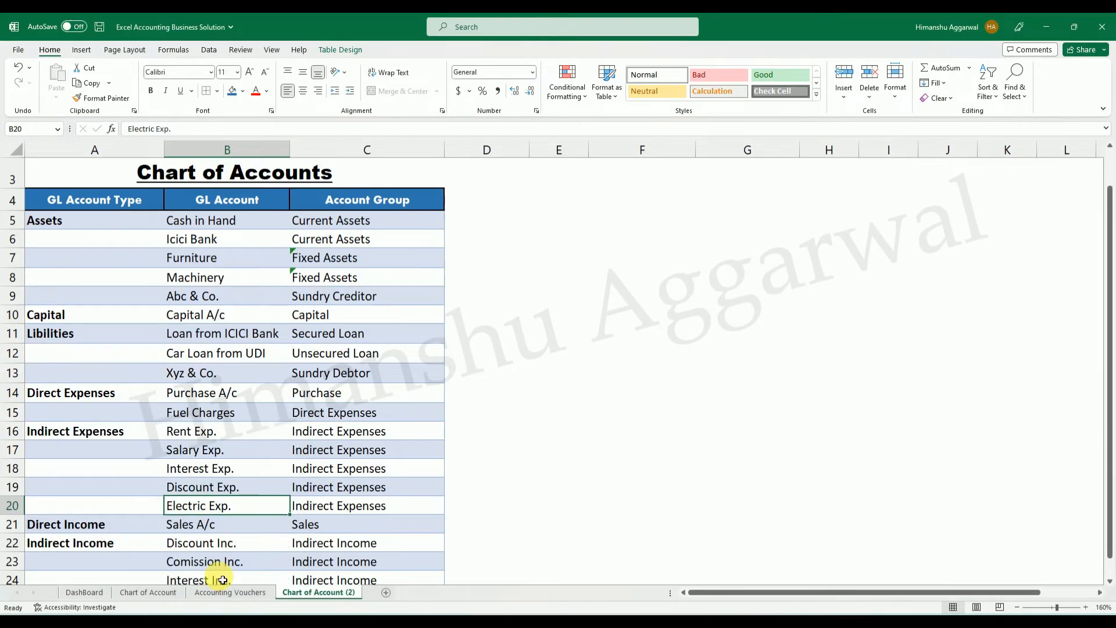
# Rename the copied Chart of Account sheet as Trial Balance.
pyautogui.doubleClick(319, 594)
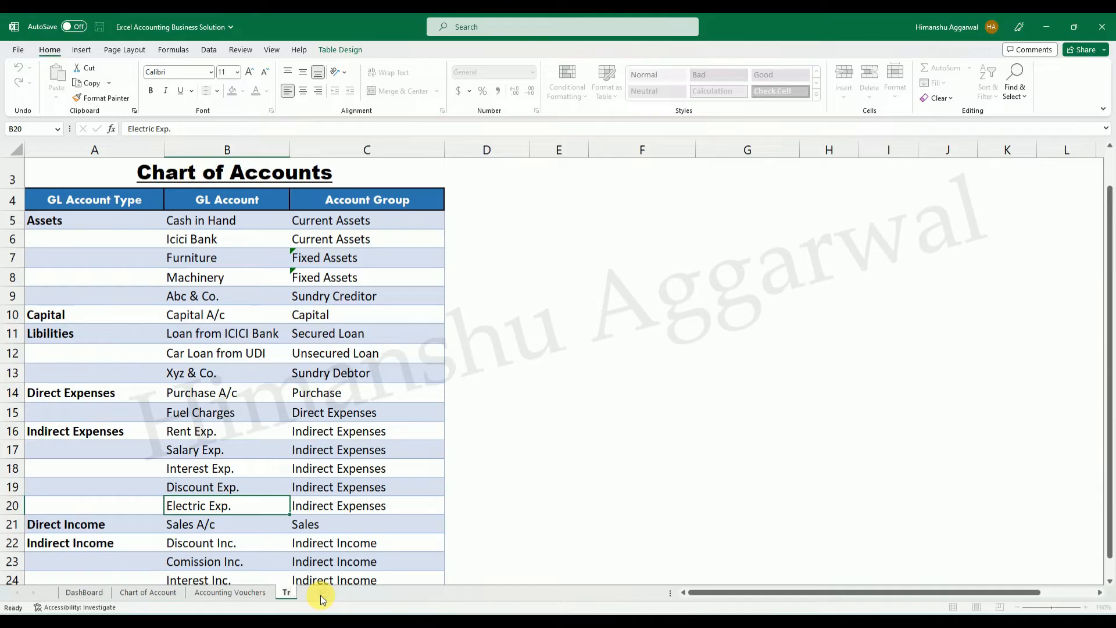
pyautogui.write('Trial Balance')
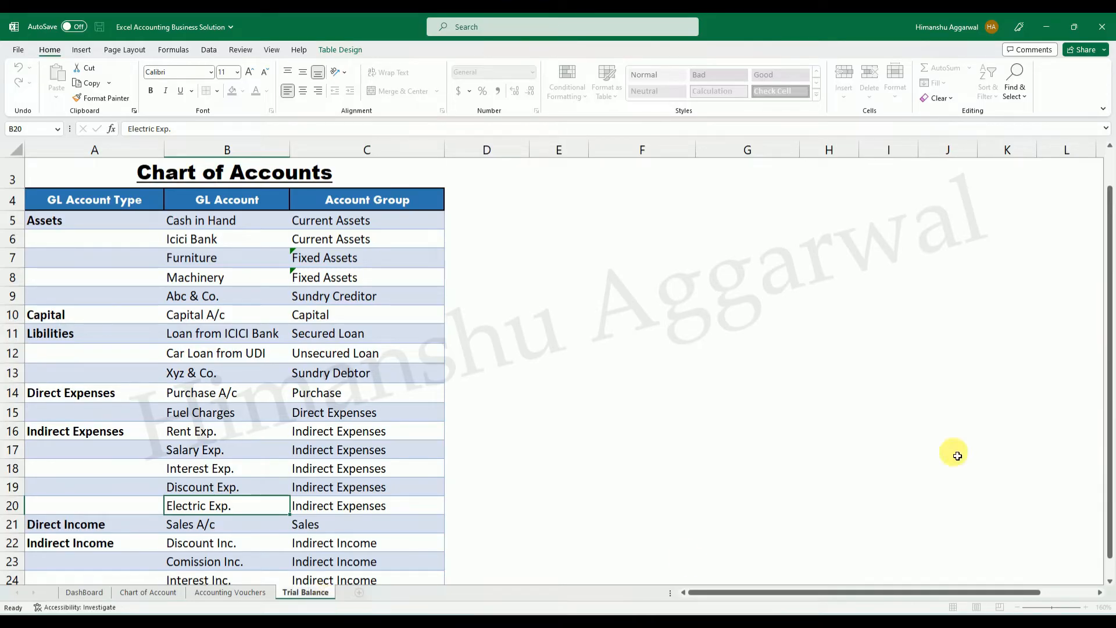
pyautogui.click(686, 391)
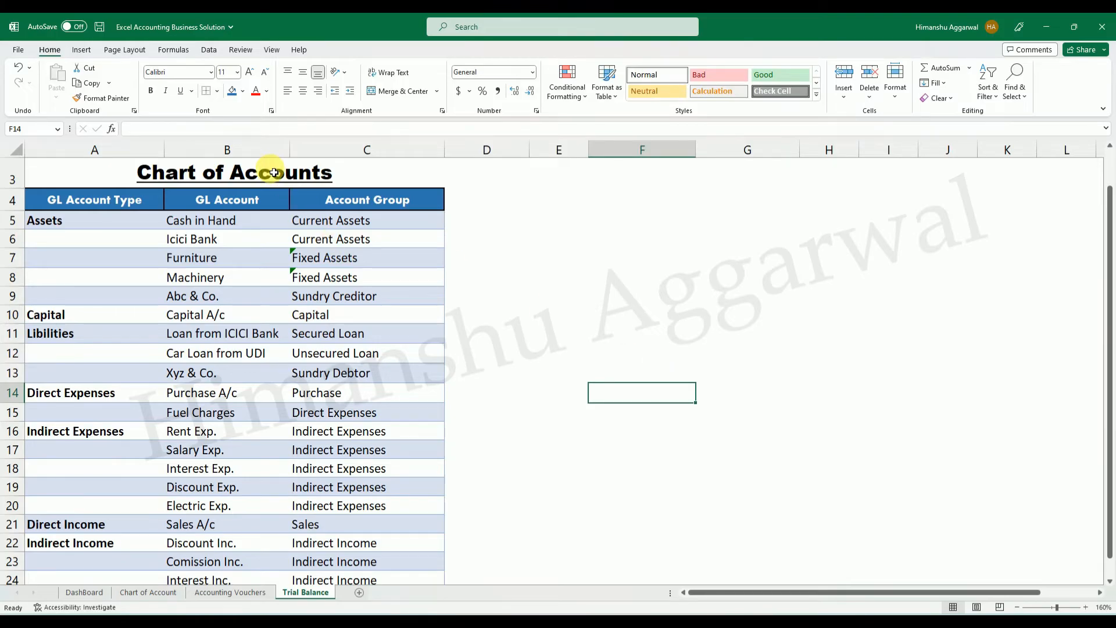
# Replace the sheet heading in A3 with Trial Balance.
pyautogui.scroll(1, 292, 172)
pyautogui.click(223, 223)
pyautogui.doubleClick(222, 222)
pyautogui.moveTo(333, 223); pyautogui.dragTo(147, 225)
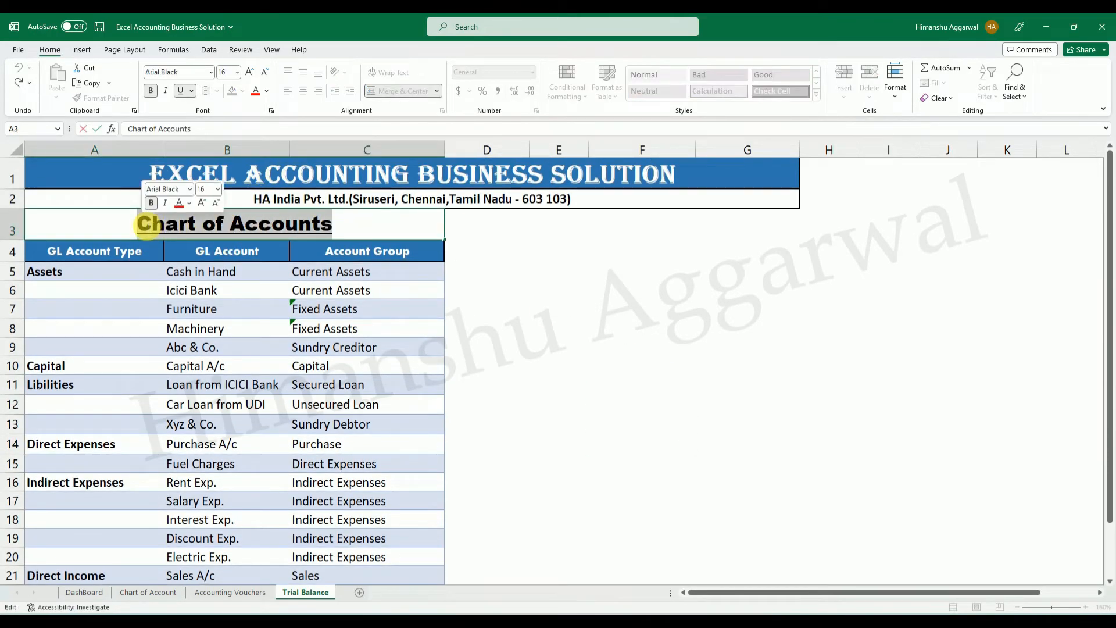
pyautogui.write('Trial')
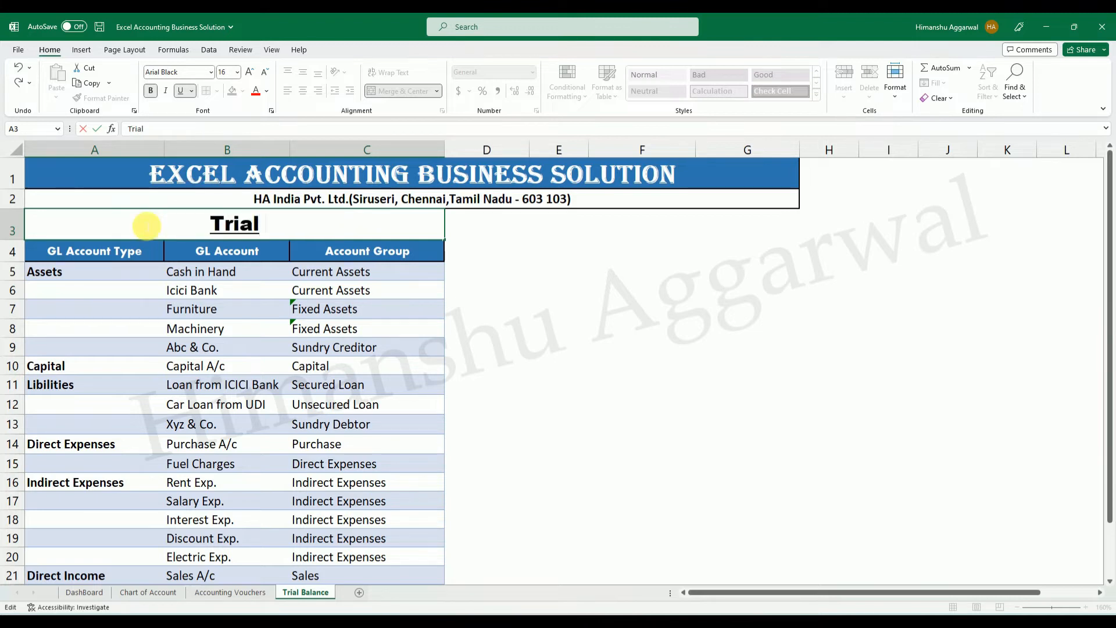
pyautogui.write(' Balance')
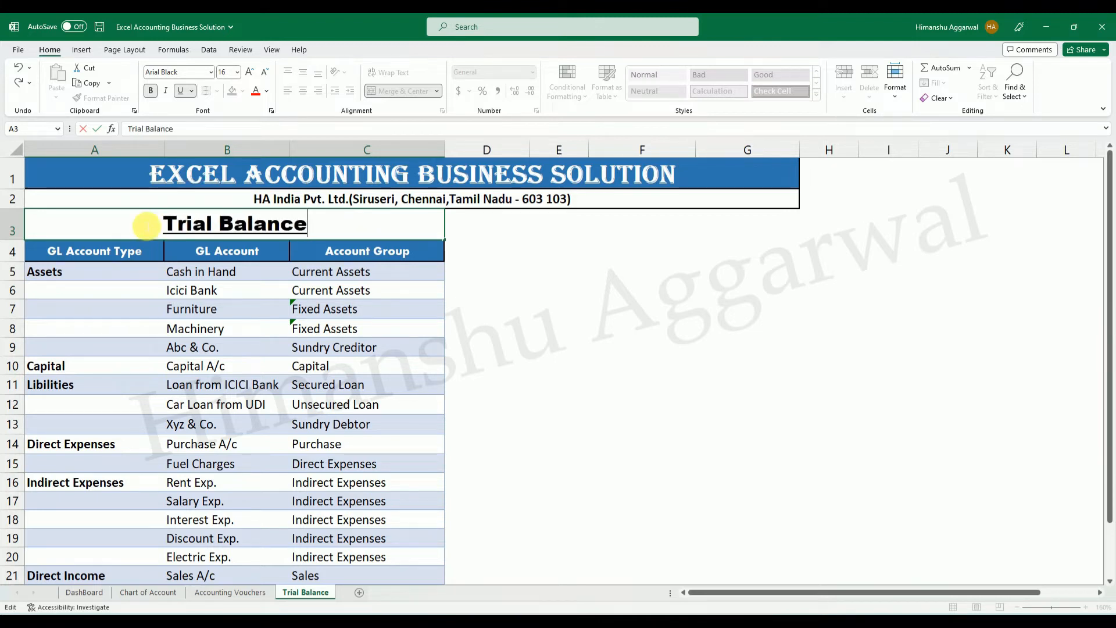
pyautogui.click(633, 342)
# Clear all Account Group entries in C5:C24 of the Trial Balance sheet.
pyautogui.moveTo(364, 273); pyautogui.dragTo(372, 575)
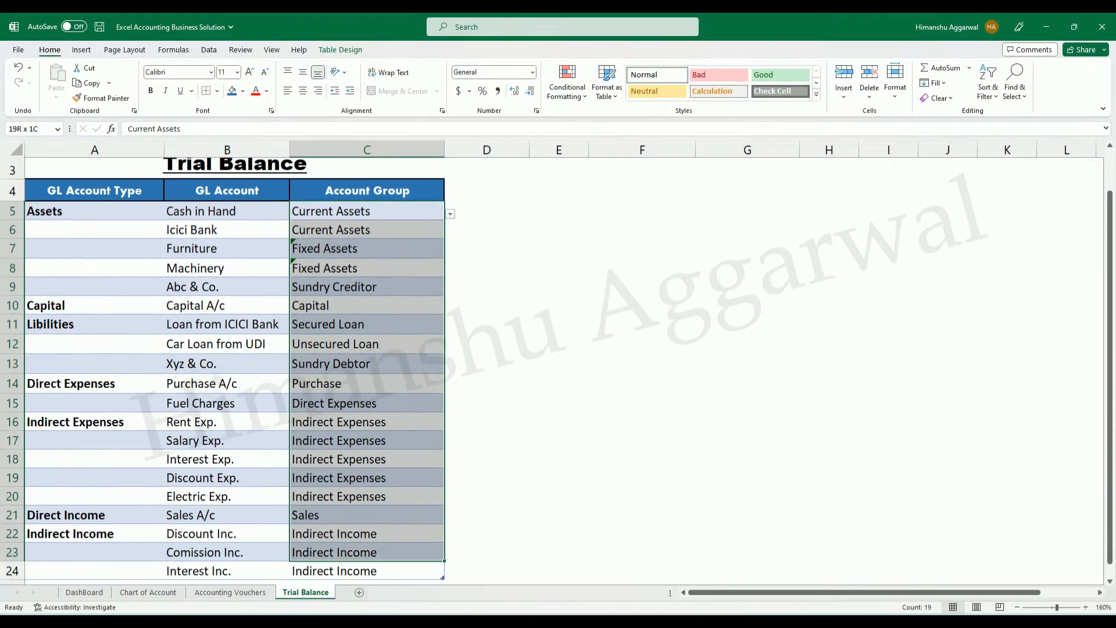
pyautogui.hotkey('shift', 'Down')
pyautogui.press('Delete')
# Remove the list data validation from the emptied Account Group cells.
pyautogui.scroll(2, 444, 482)
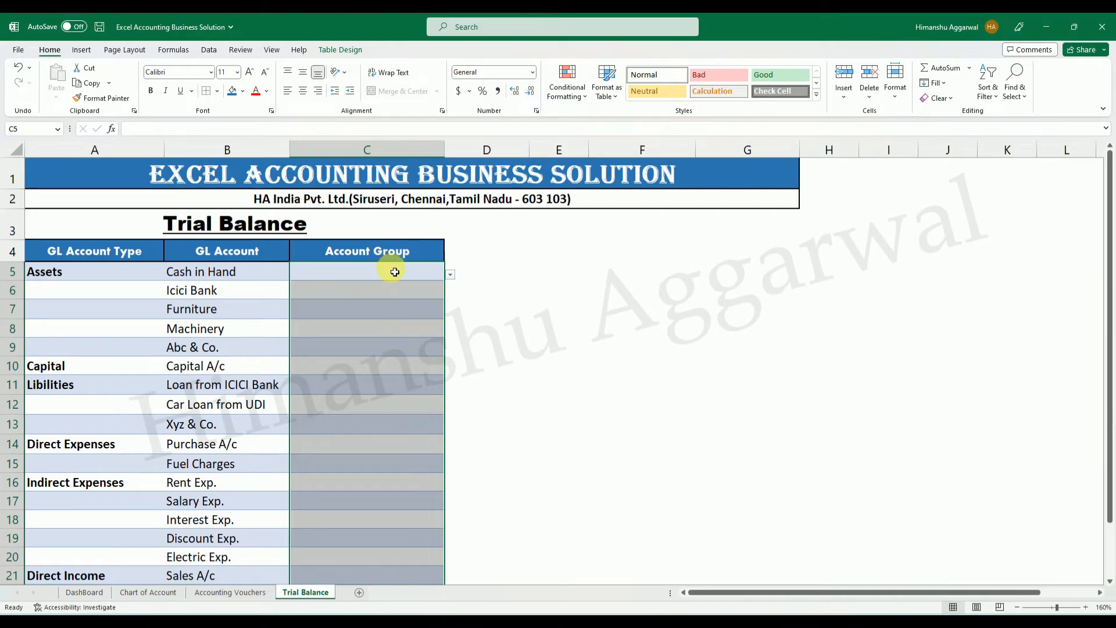
pyautogui.hotkey('alt', 'a')
pyautogui.press('v')
pyautogui.press('v')
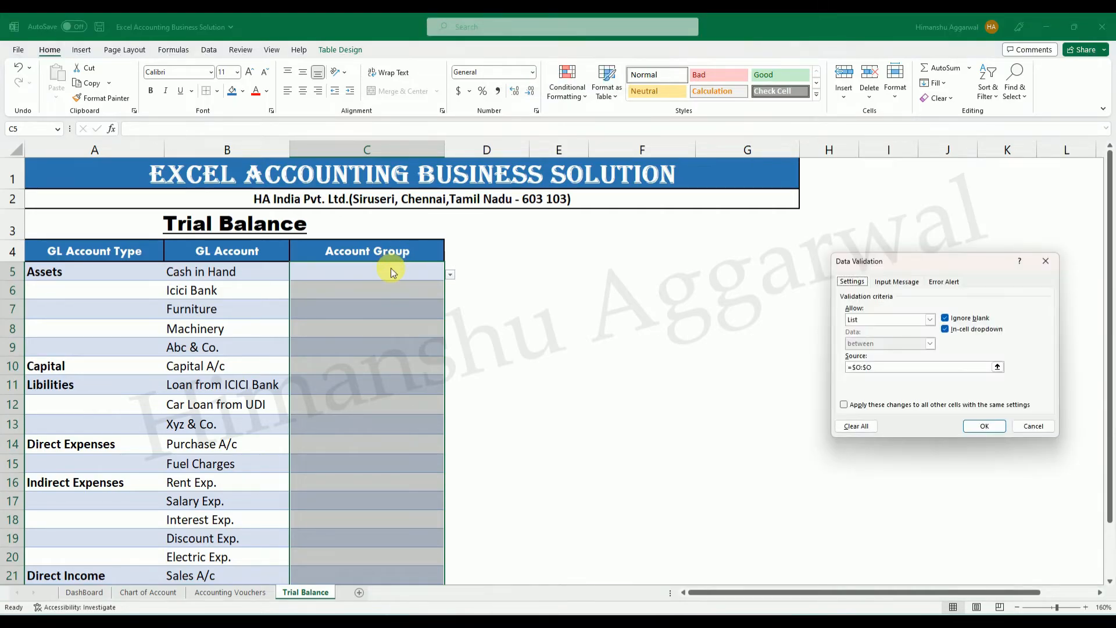
pyautogui.click(859, 429)
pyautogui.click(984, 426)
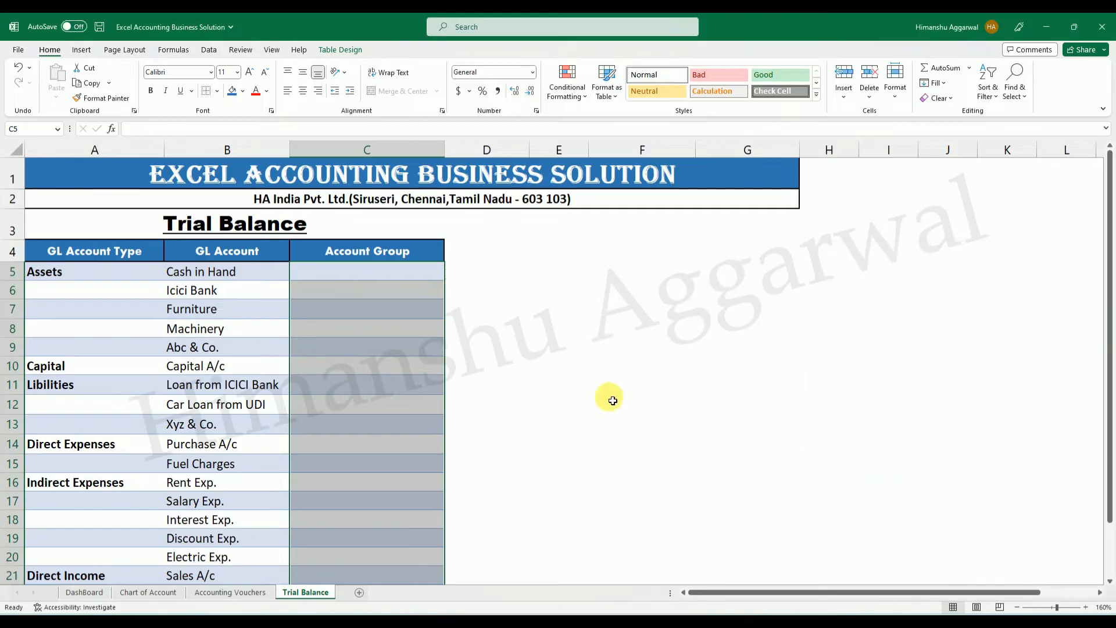
pyautogui.click(582, 404)
pyautogui.scroll(-3, 401, 314)
pyautogui.scroll(3, 401, 314)
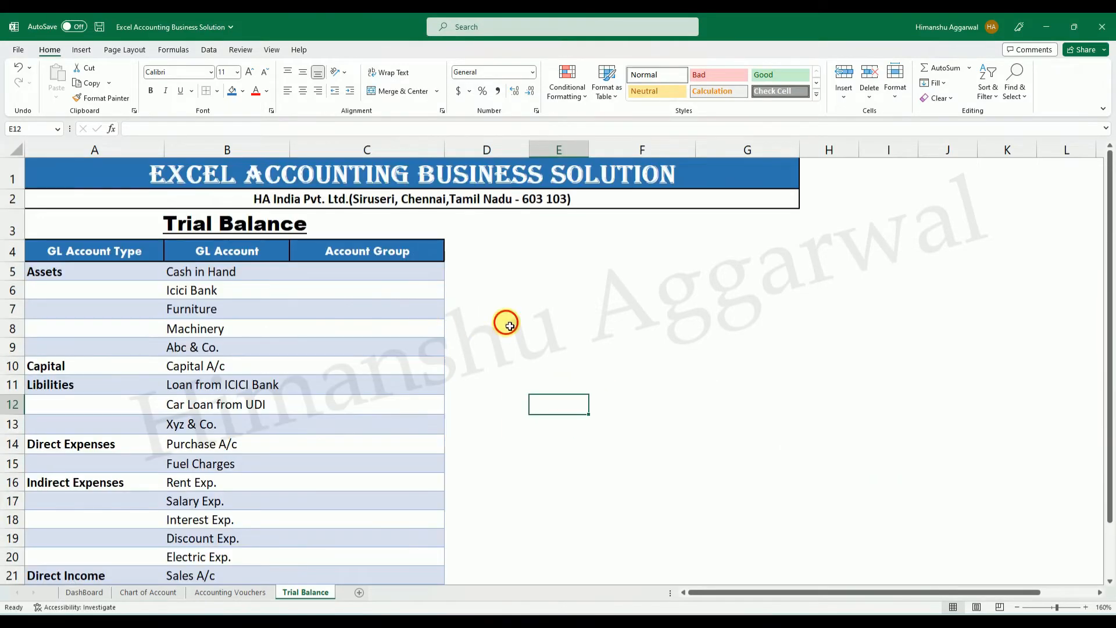
pyautogui.click(503, 325)
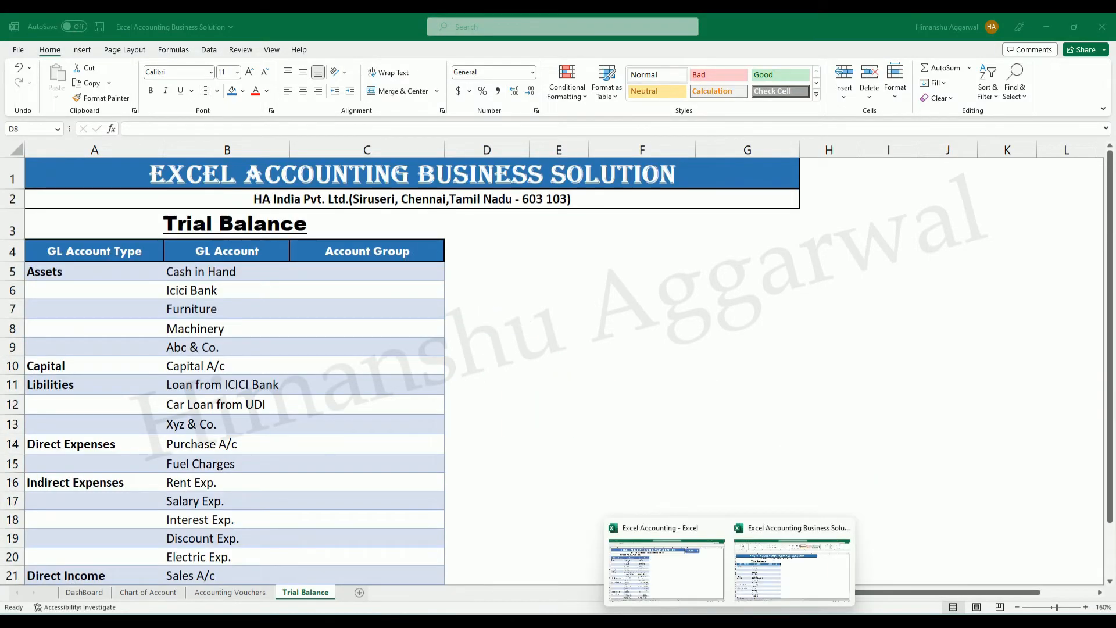
# Copy the Debit Amt, Credit Amt and Net Balance headers from the Excel Accounting workbook's Trial Balance into D4:F4 of the new Trial Balance, and widen column E.
pyautogui.click(660, 552)
pyautogui.click(316, 592)
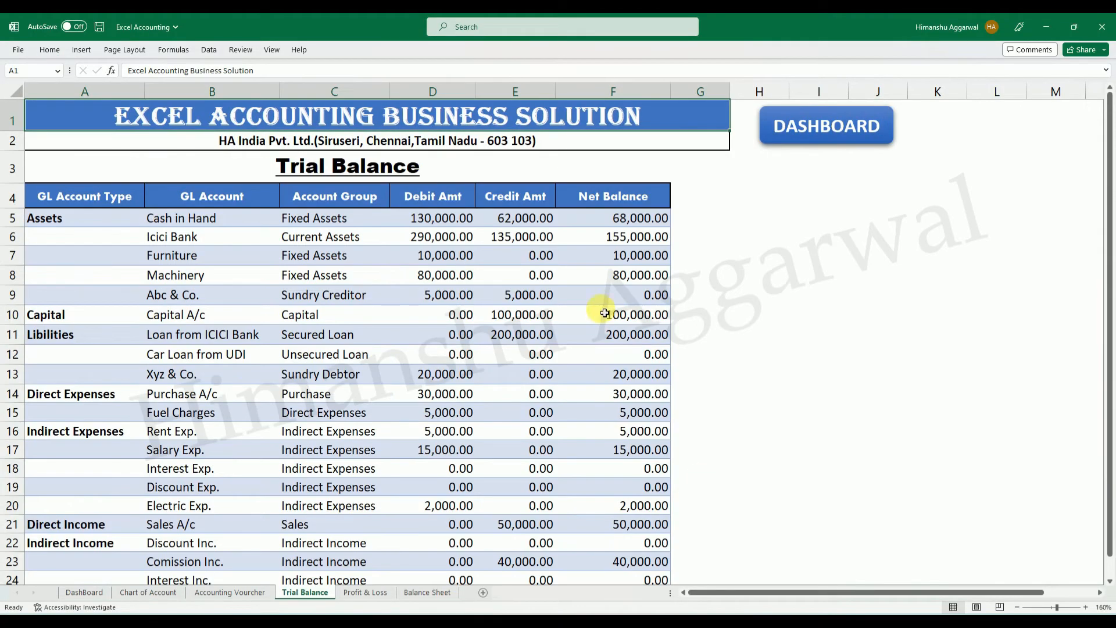
pyautogui.click(530, 196)
pyautogui.click(593, 196)
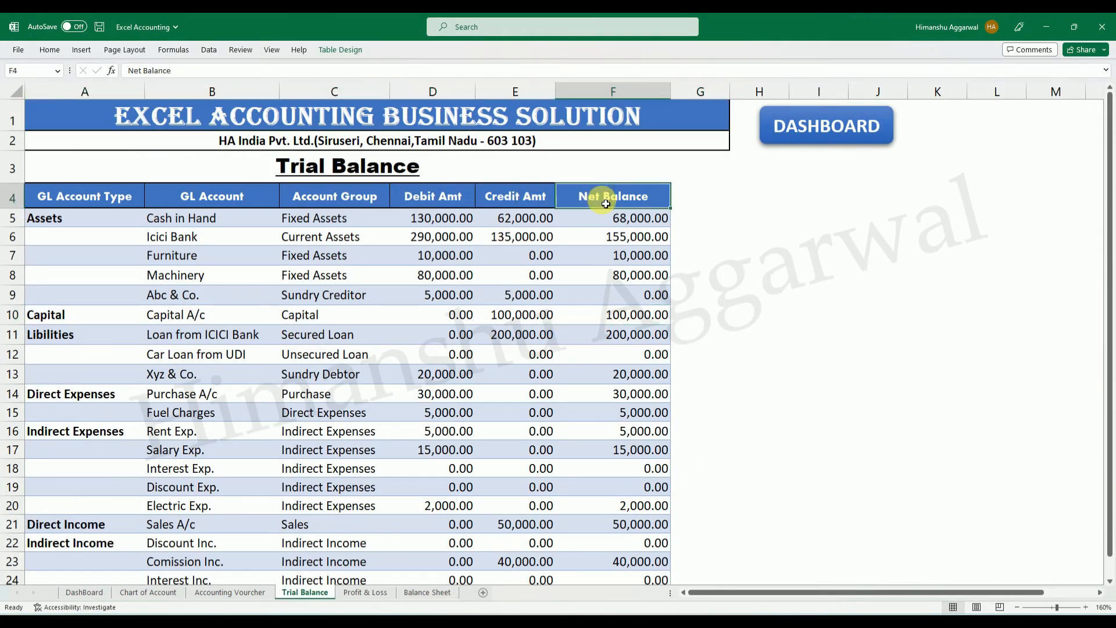
pyautogui.moveTo(447, 197); pyautogui.dragTo(592, 202)
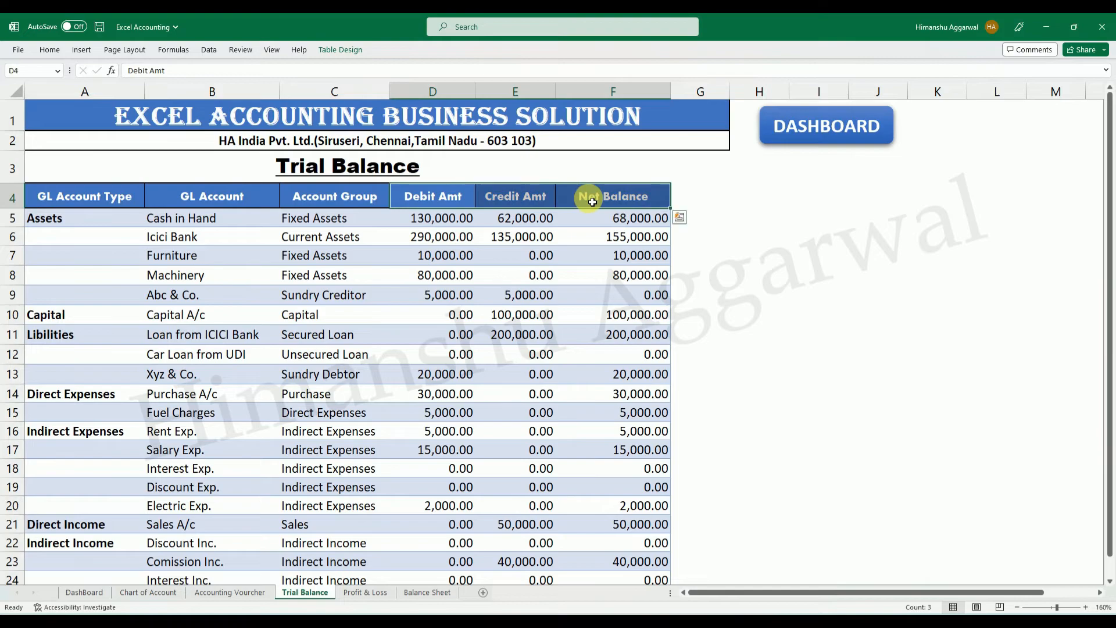
pyautogui.hotkey('ctrl', 'c')
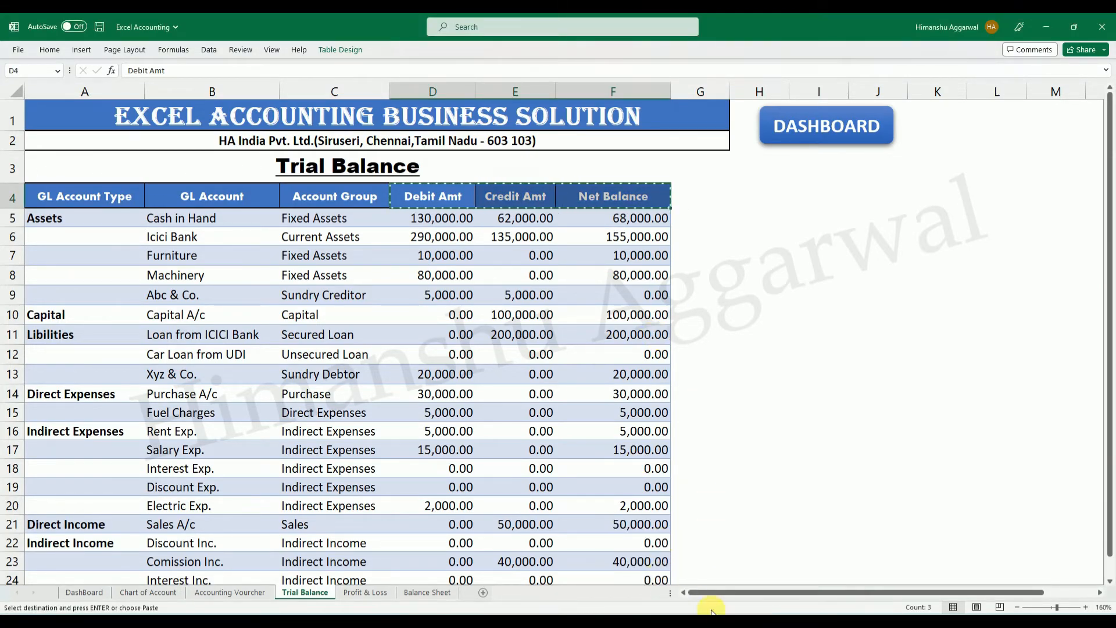
pyautogui.moveTo(761, 608)
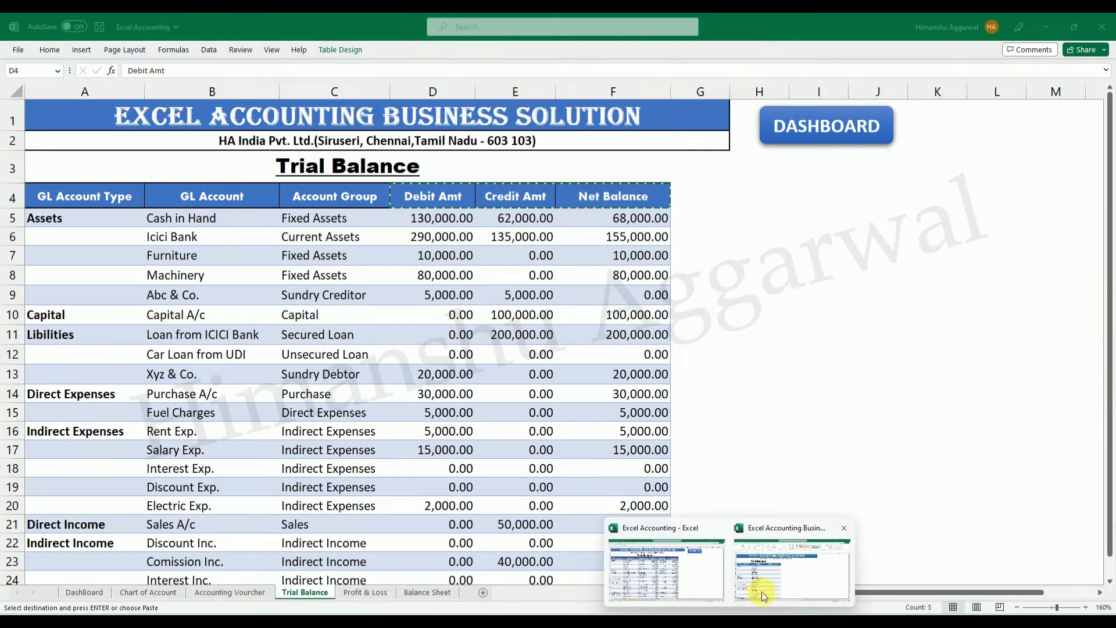
pyautogui.click(784, 569)
pyautogui.click(478, 254)
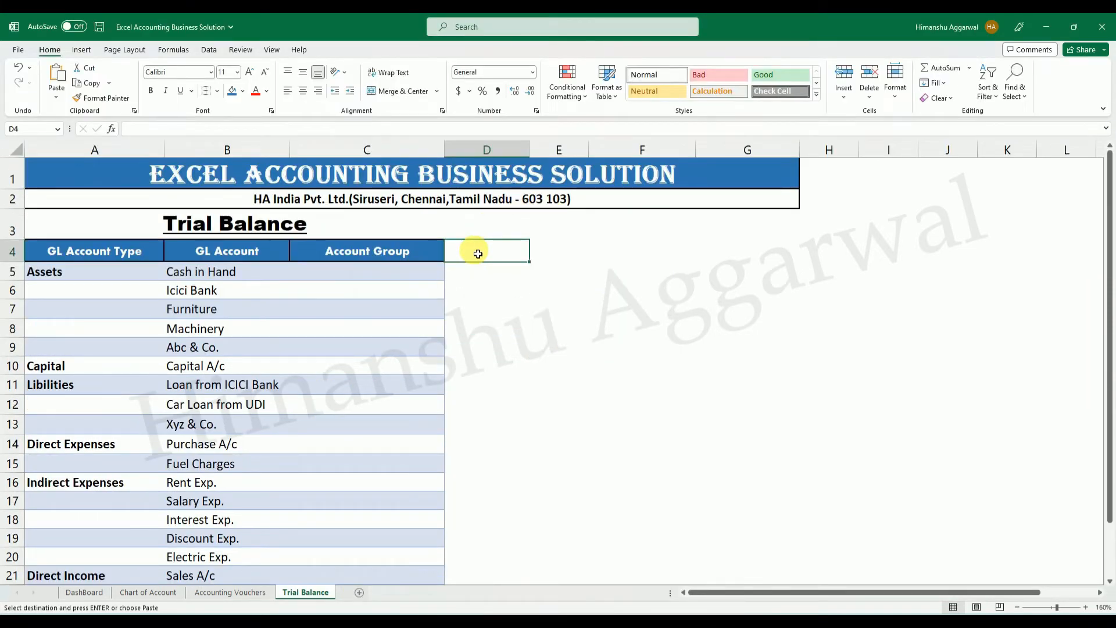
pyautogui.press('Return')
pyautogui.click(889, 346)
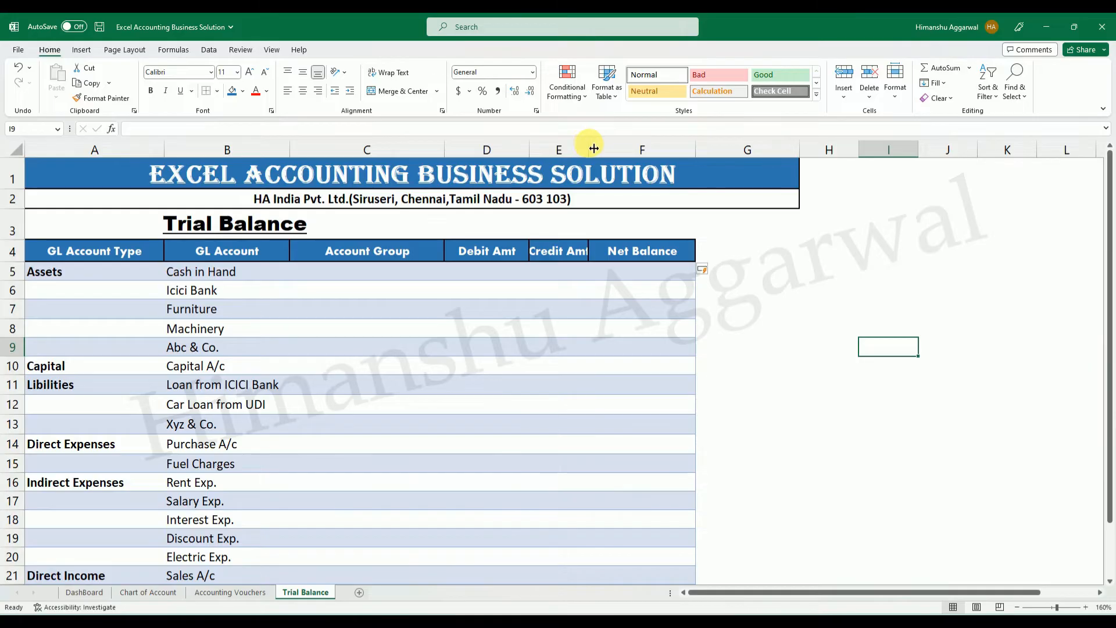
pyautogui.moveTo(594, 148); pyautogui.dragTo(618, 149)
pyautogui.click(481, 268)
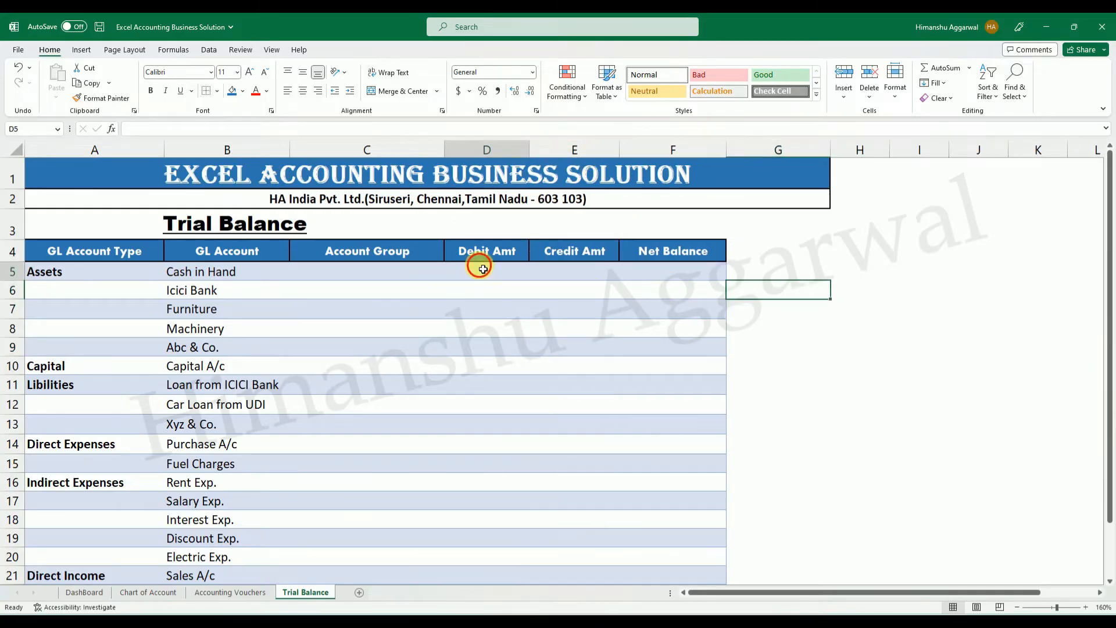
# Begin the Account Group formula in C5 with IFERROR around a VLOOKUP that uses the row's GL Account as lookup value.
pyautogui.click(373, 270)
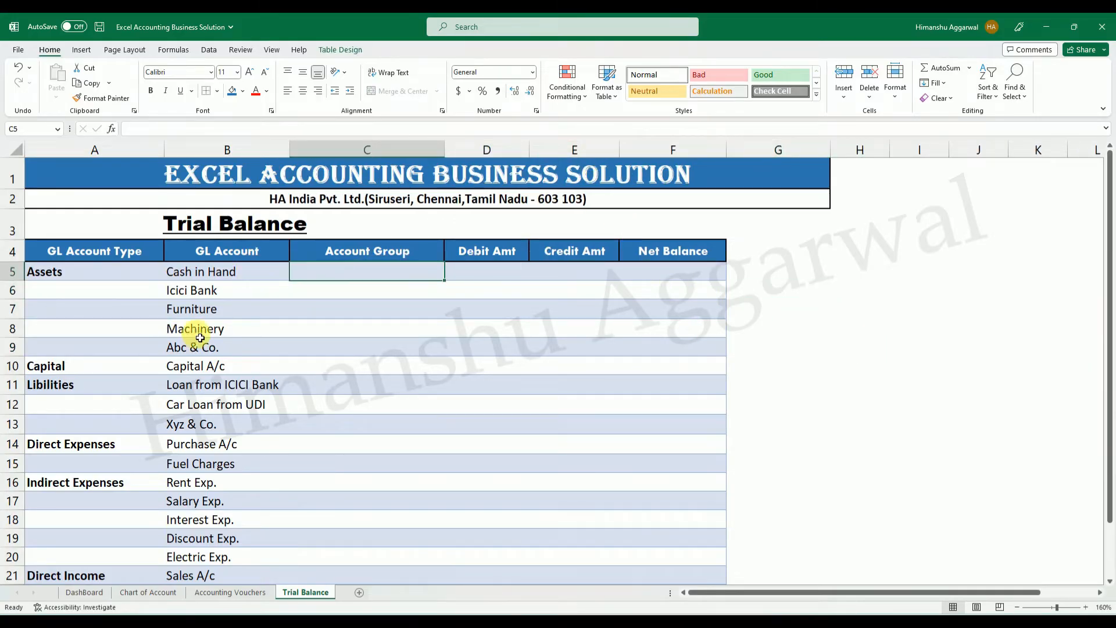
pyautogui.scroll(-3, 251, 313)
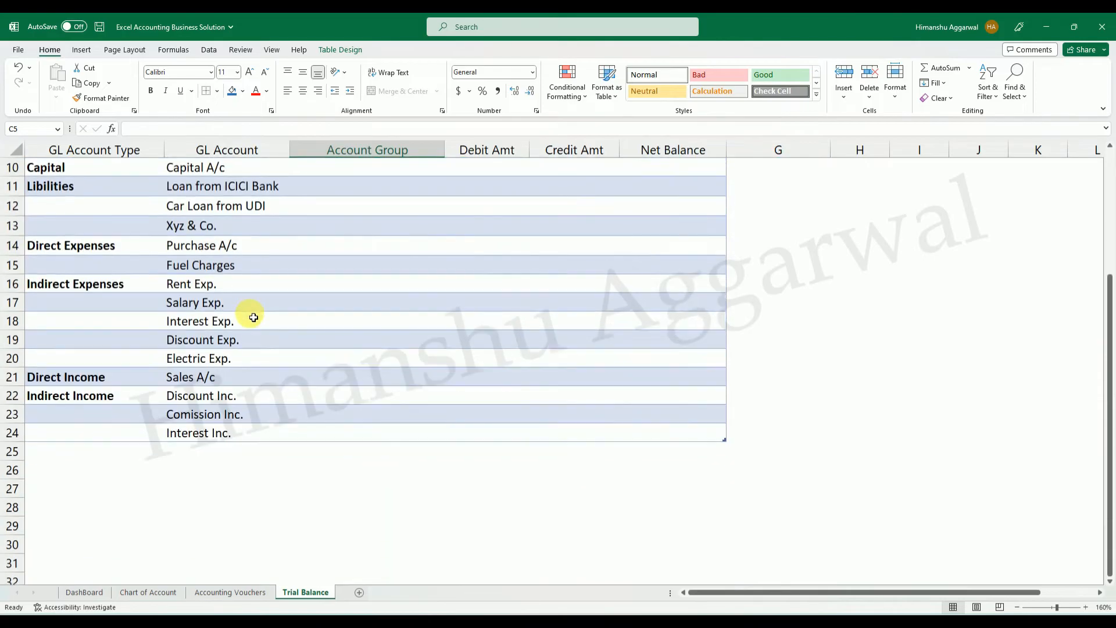
pyautogui.scroll(3, 253, 317)
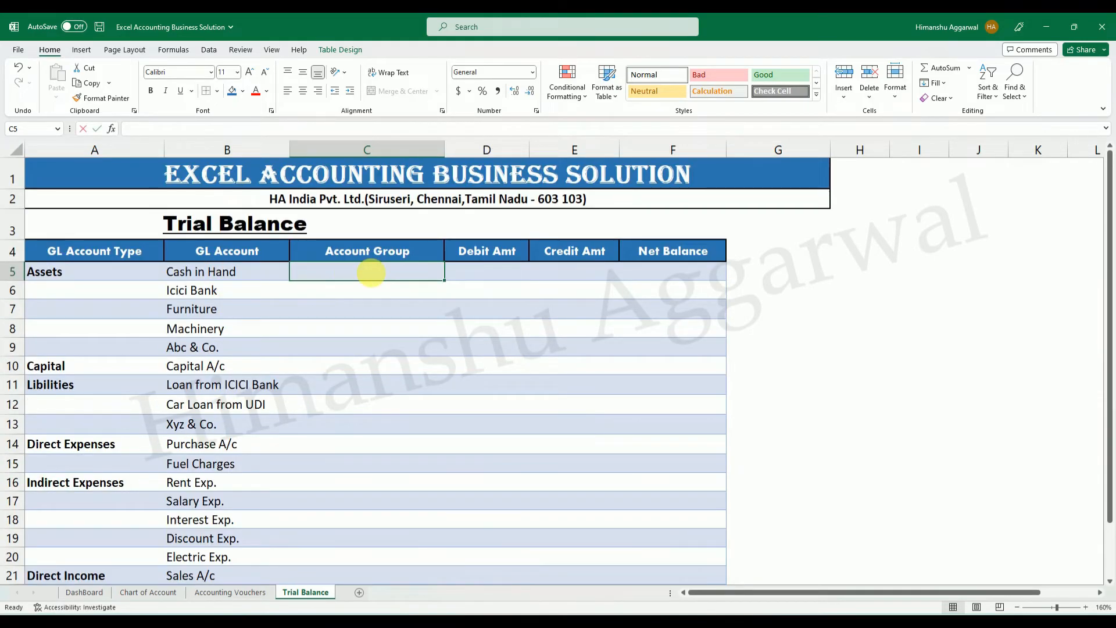
pyautogui.write('=if')
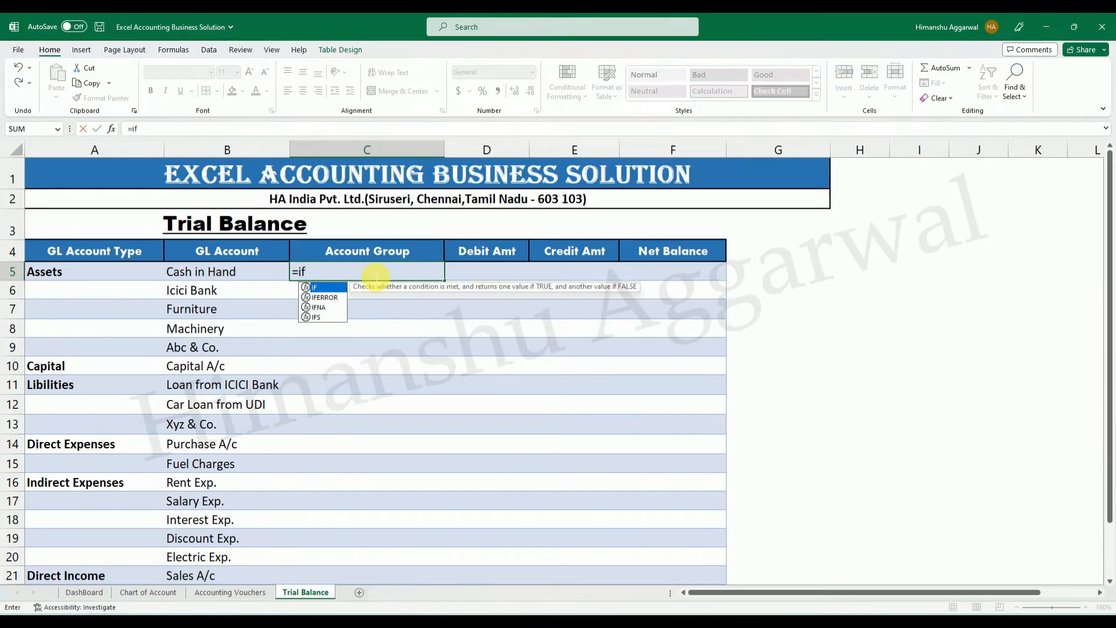
pyautogui.press('Down')
pyautogui.press('Tab')
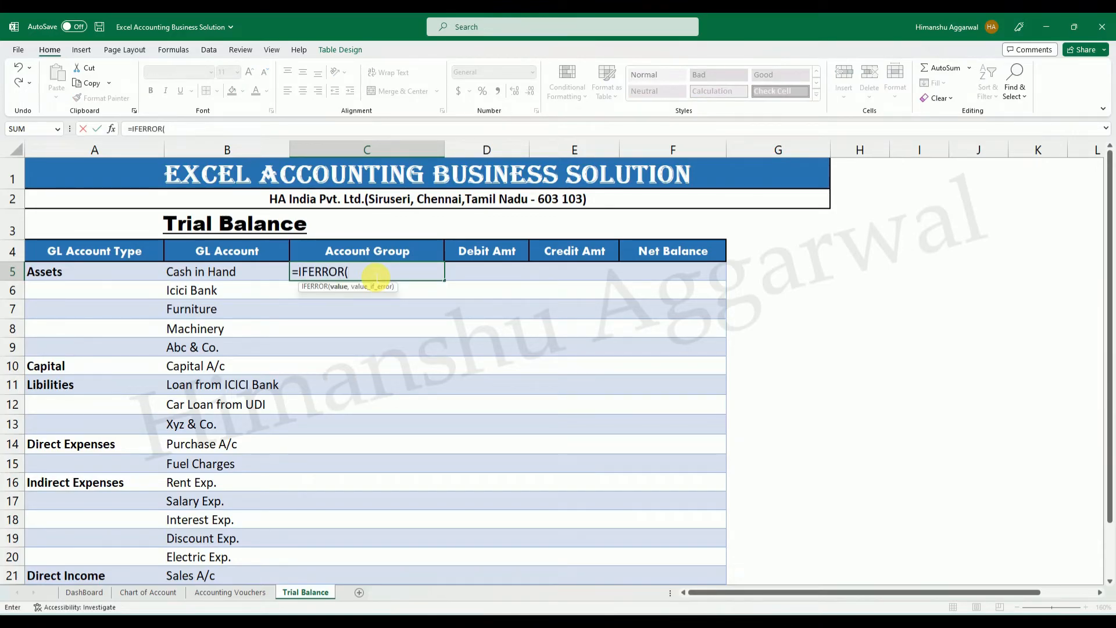
pyautogui.write('vl')
pyautogui.press('Tab')
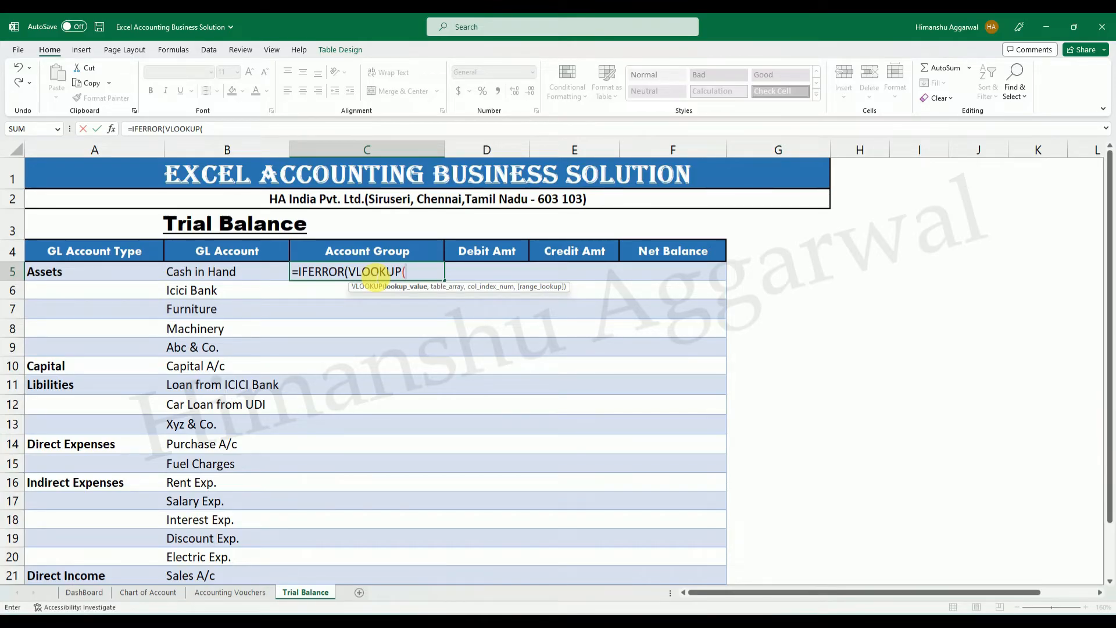
pyautogui.press('Left')
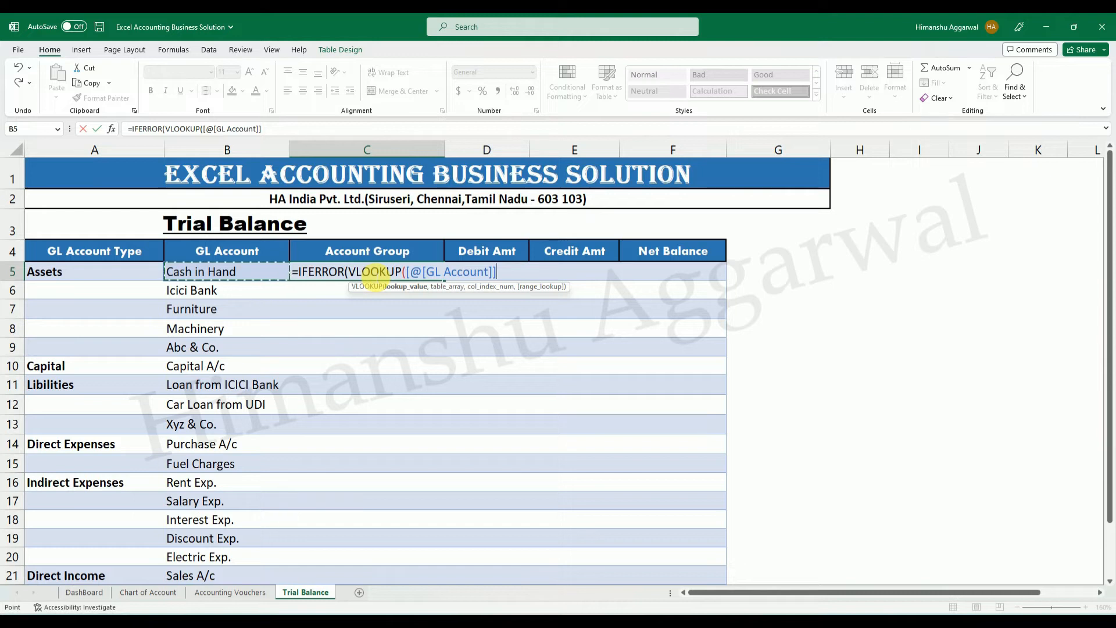
pyautogui.write(',')
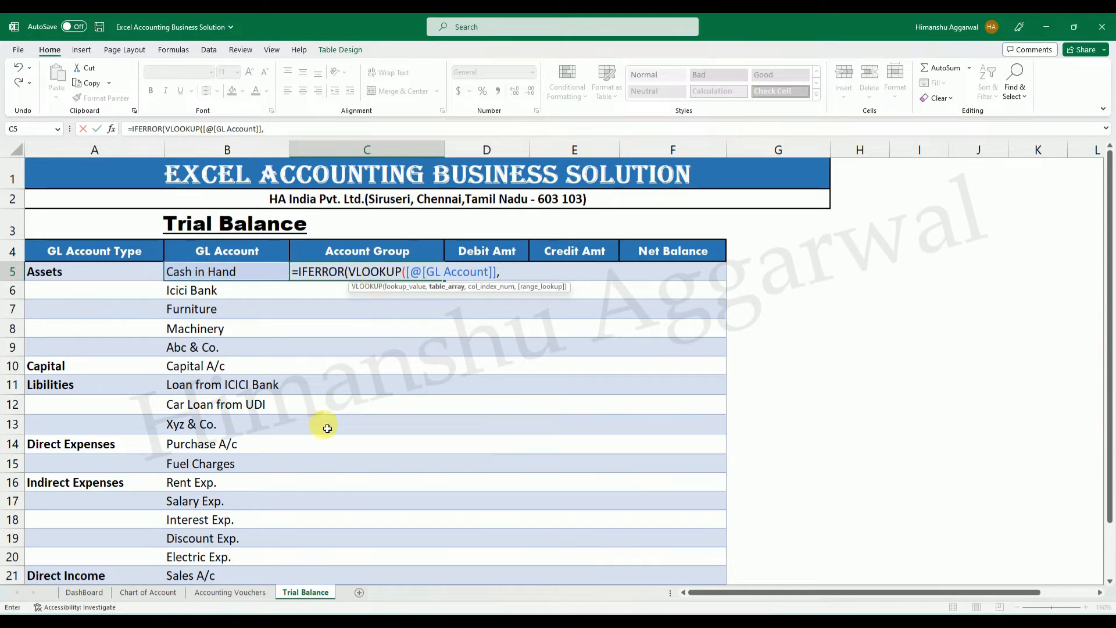
# Complete the C5 formula with Chart of Account's GL Account to Account Group columns as table, column 2, FALSE, and "" on error.
pyautogui.click(173, 593)
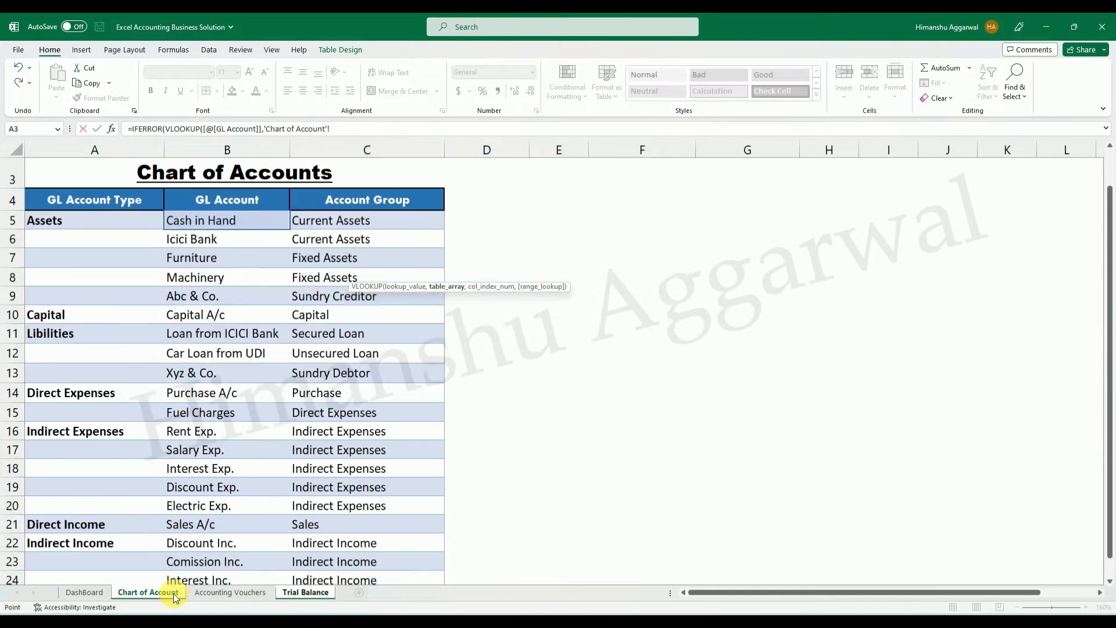
pyautogui.moveTo(244, 224); pyautogui.dragTo(379, 459)
pyautogui.scroll(3, 379, 459)
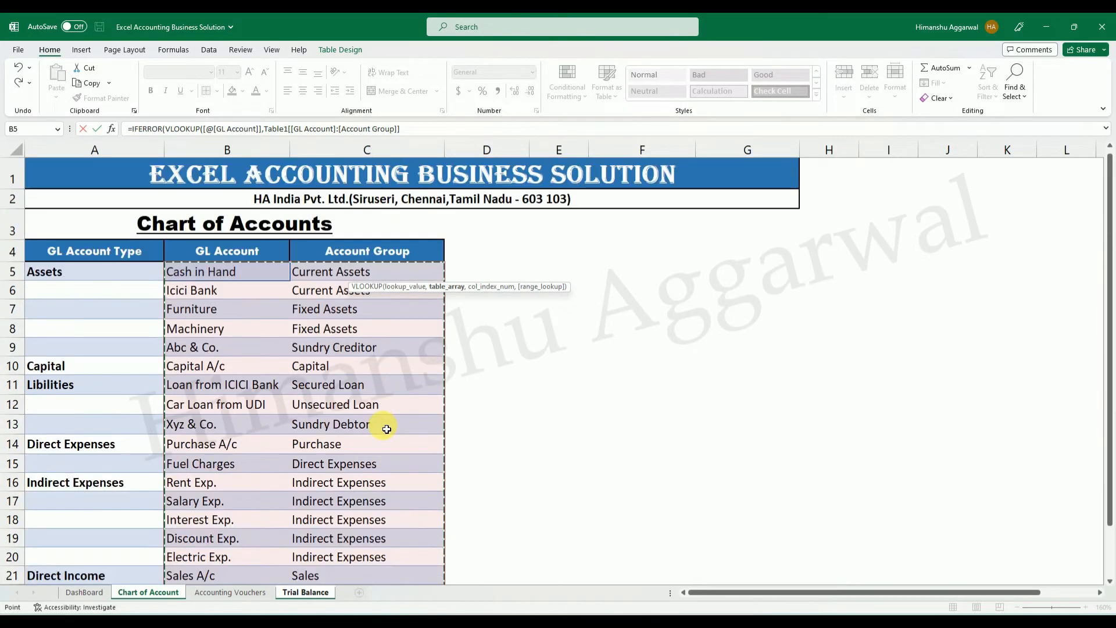
pyautogui.write(',')
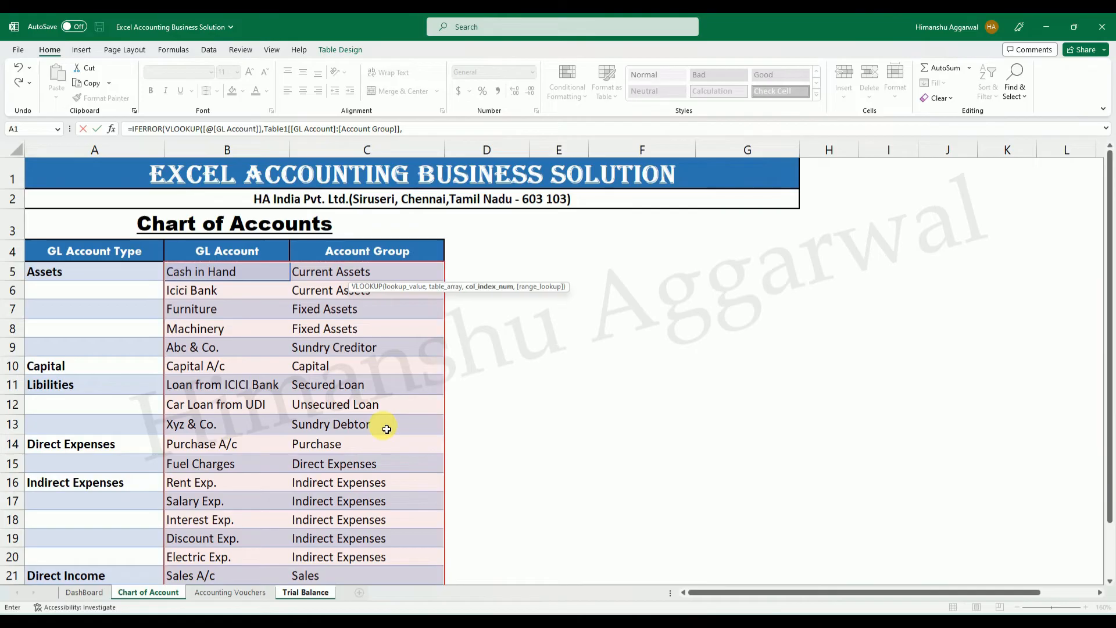
pyautogui.write('2,')
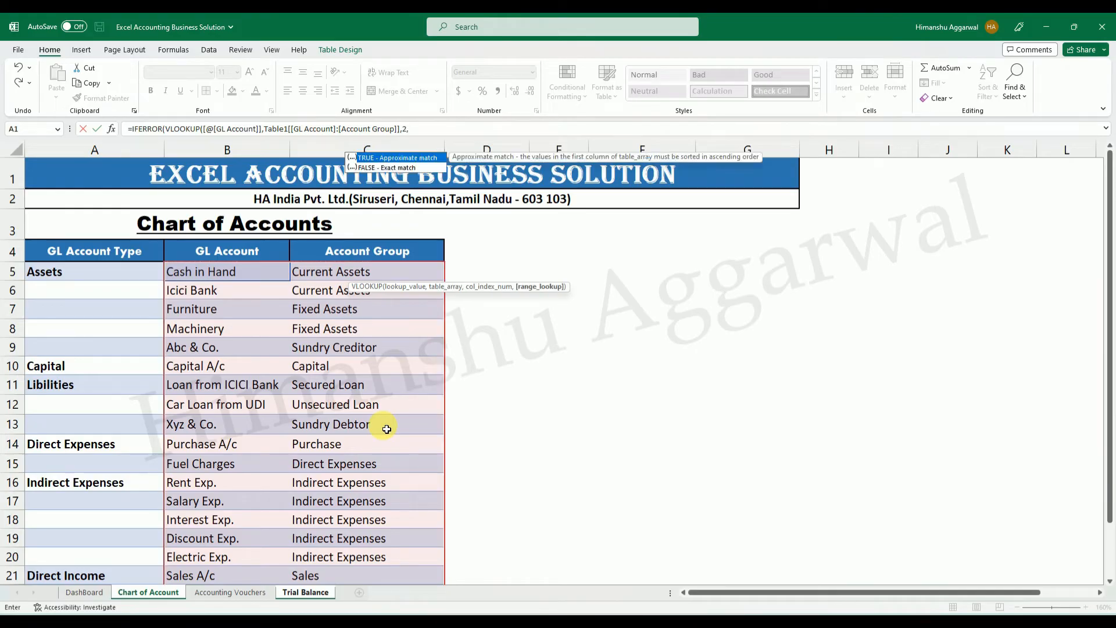
pyautogui.press('Down')
pyautogui.press('Tab')
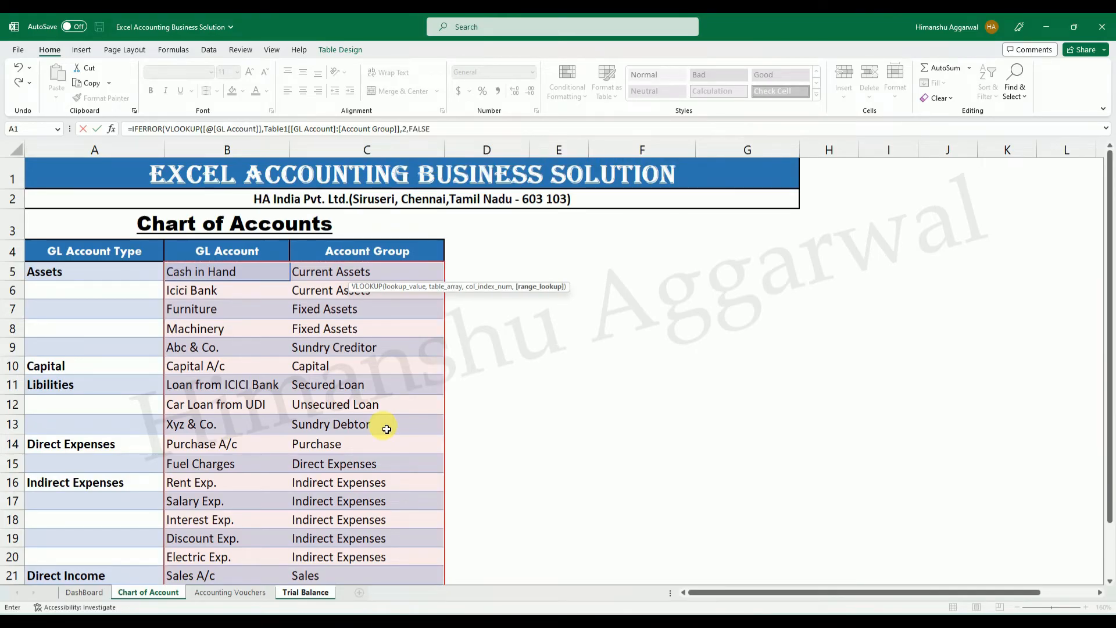
pyautogui.write('),"")')
pyautogui.press('Return')
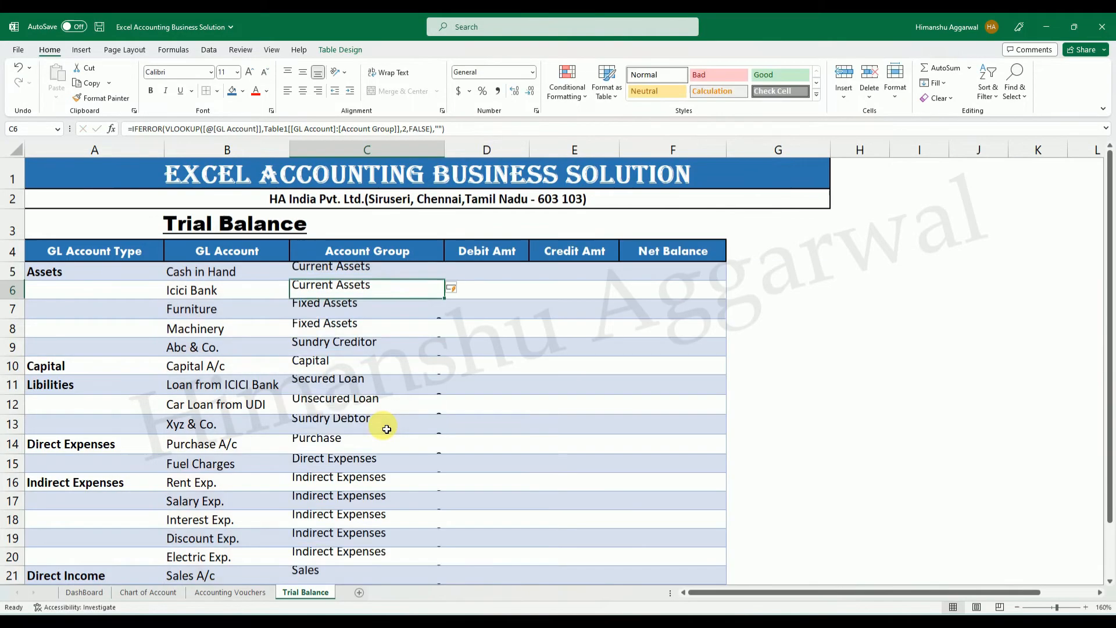
# Compare the Account Group entries on the Trial Balance sheet with those on the Chart of Account sheet.
pyautogui.click(390, 381)
pyautogui.scroll(-3, 361, 348)
pyautogui.scroll(3, 343, 349)
pyautogui.click(341, 326)
pyautogui.scroll(-2, 337, 407)
pyautogui.click(337, 418)
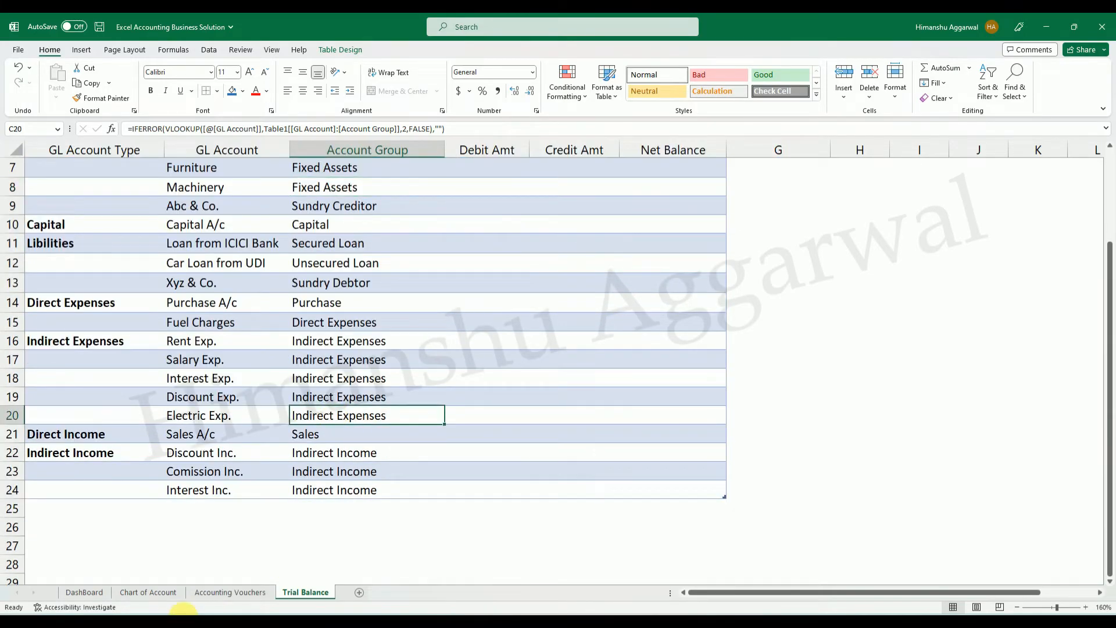
pyautogui.click(152, 591)
pyautogui.scroll(-2, 233, 418)
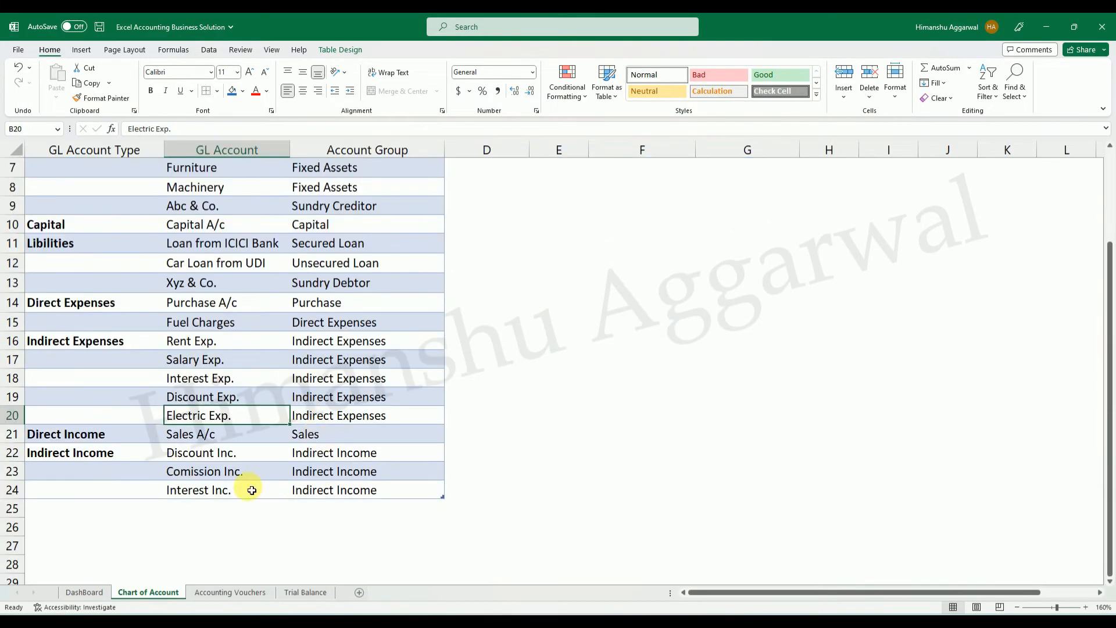
pyautogui.click(305, 592)
pyautogui.scroll(2, 511, 414)
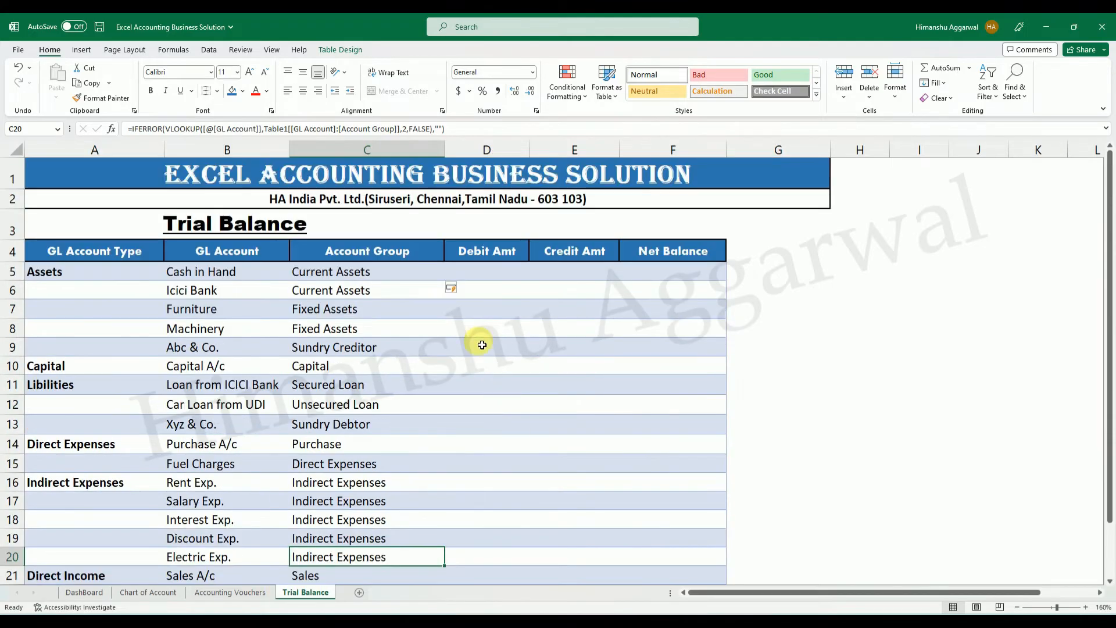
# Examine the Debit Amt formula in D5 of the Excel Accounting workbook's Trial Balance and the voucher entries it draws on.
pyautogui.click(491, 281)
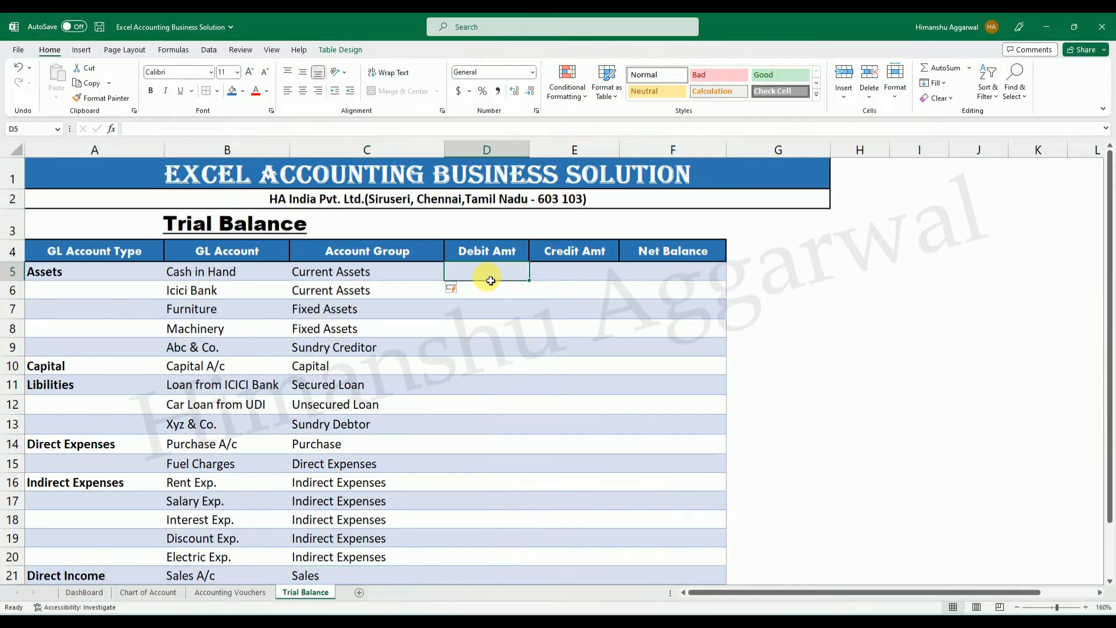
pyautogui.scroll(-2, 468, 487)
pyautogui.scroll(2, 472, 476)
pyautogui.click(729, 622)
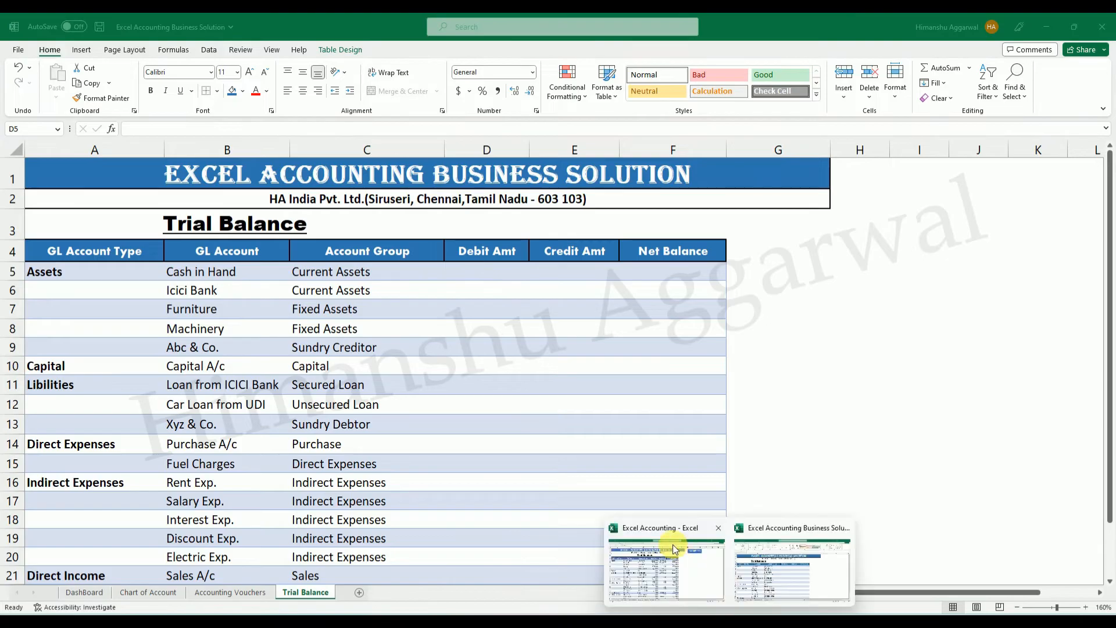
pyautogui.click(674, 549)
pyautogui.click(434, 219)
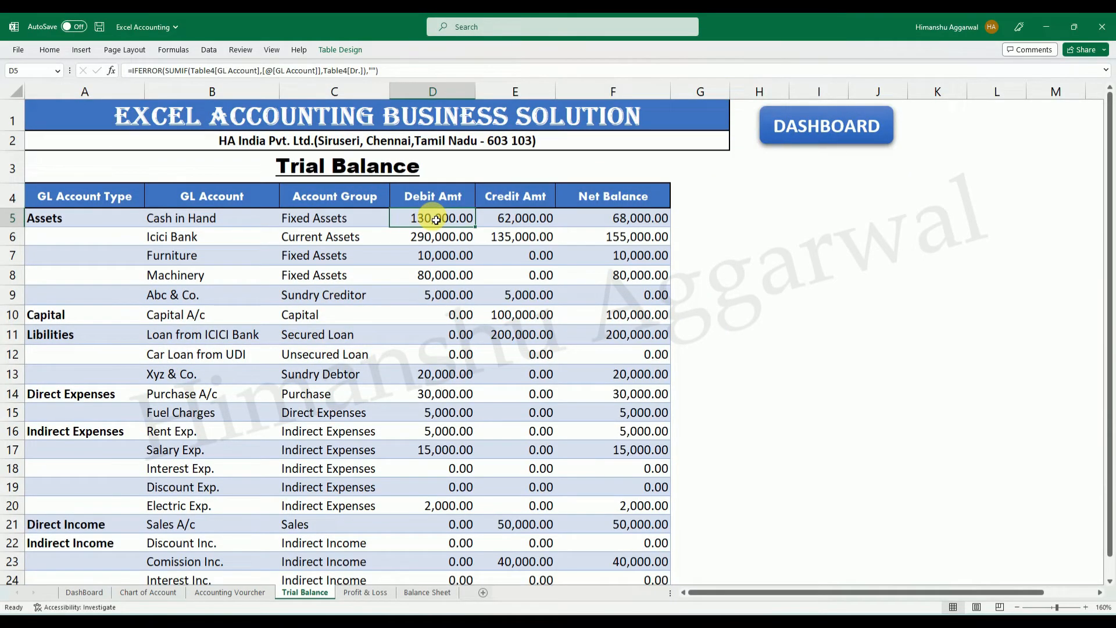
pyautogui.click(729, 622)
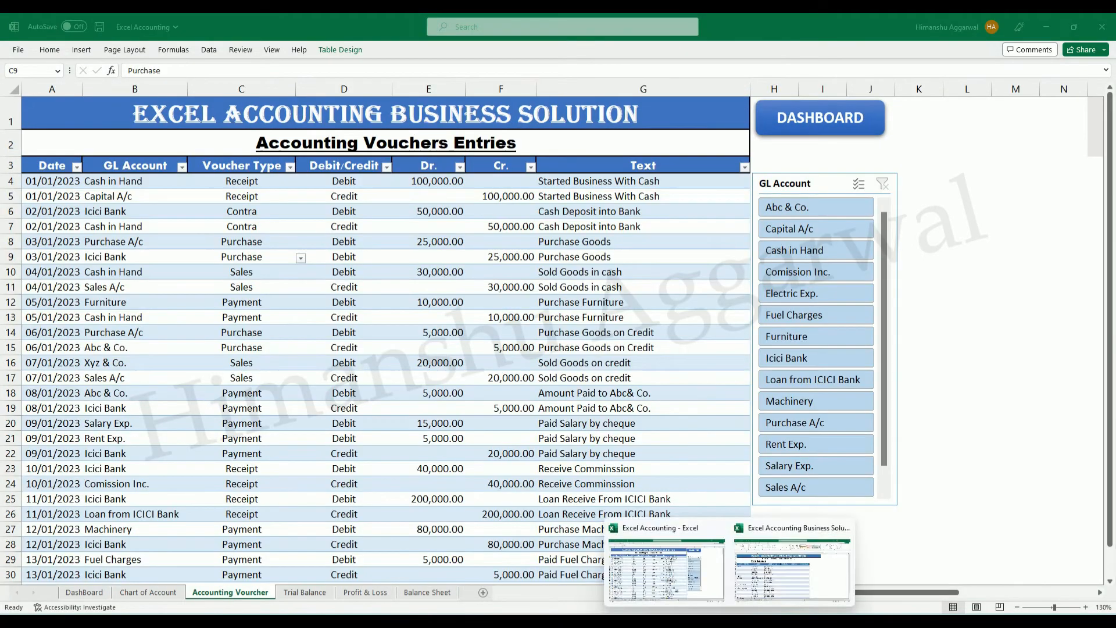
pyautogui.click(702, 581)
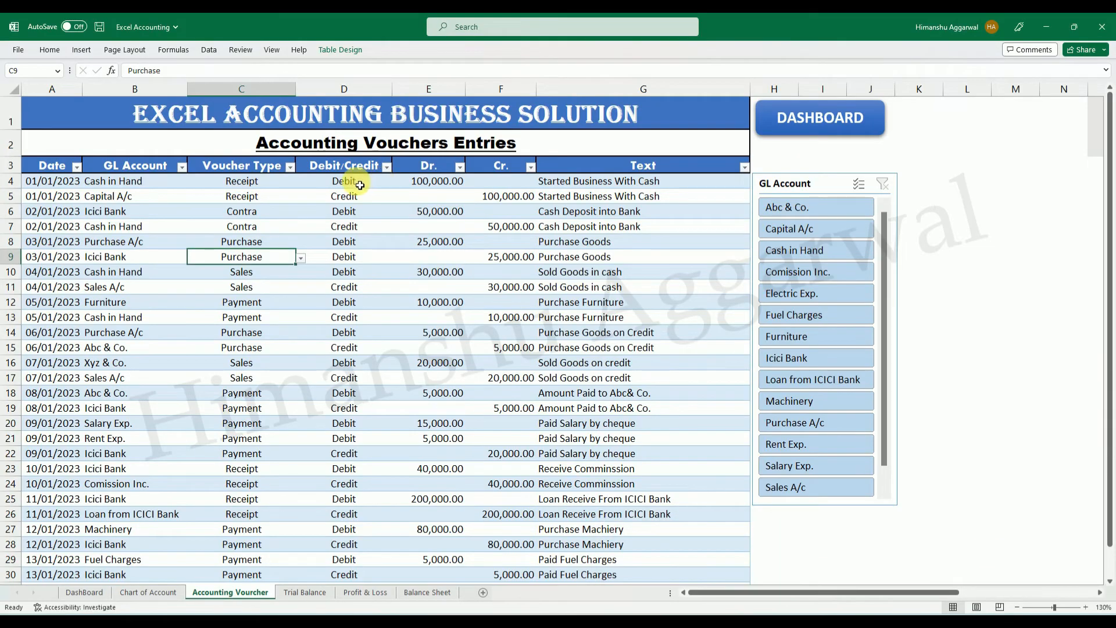
pyautogui.click(300, 591)
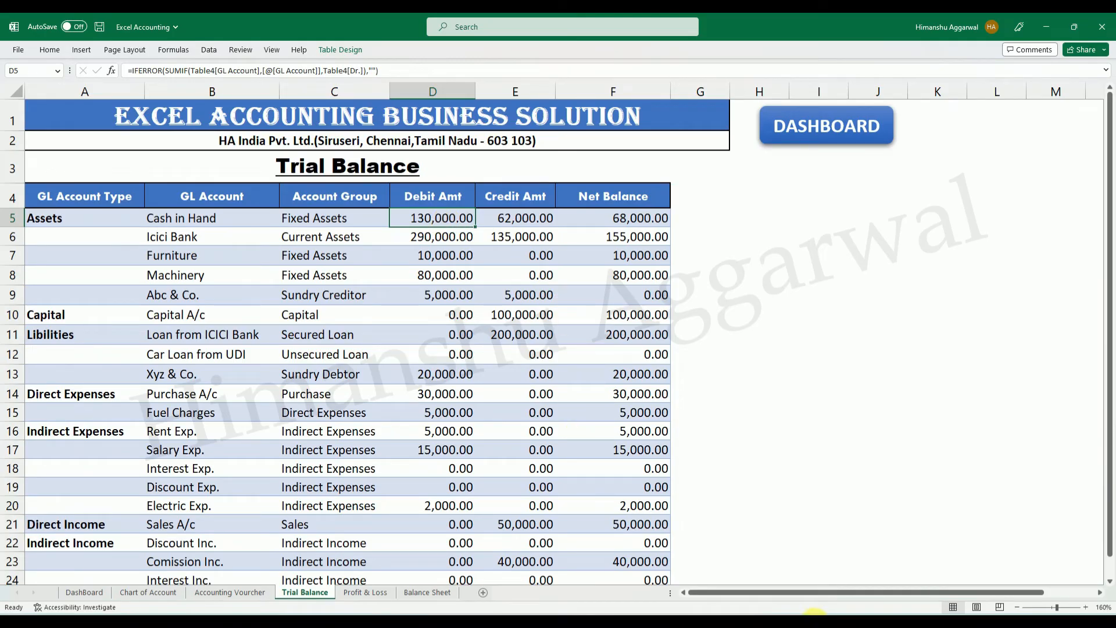
# In Excel Accounting Business Solution's Trial Balance, begin the D5 Debit Amt formula with IFERROR and SUMIF, using Accounting Vouchers' GL Account column as range.
pyautogui.click(727, 618)
pyautogui.click(784, 580)
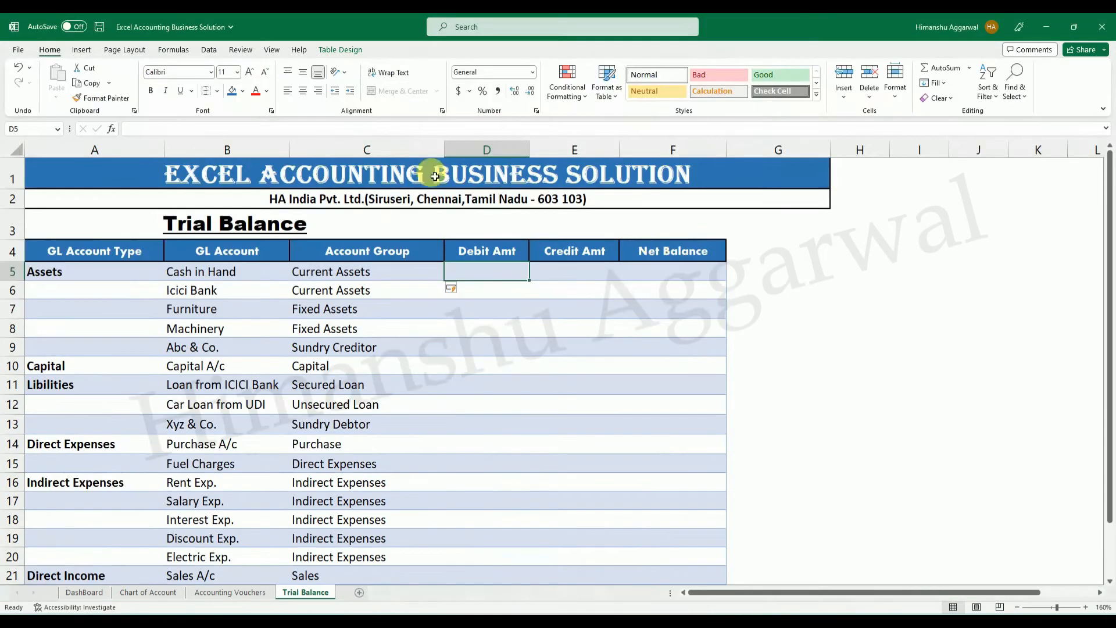
pyautogui.write('=if')
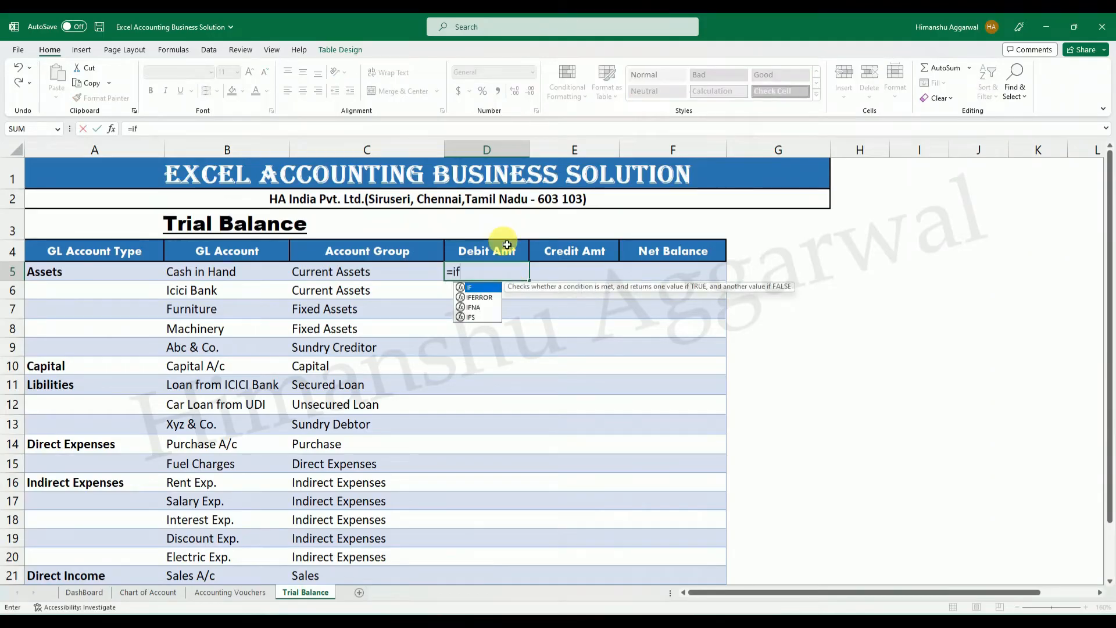
pyautogui.press('Down')
pyautogui.press('Tab')
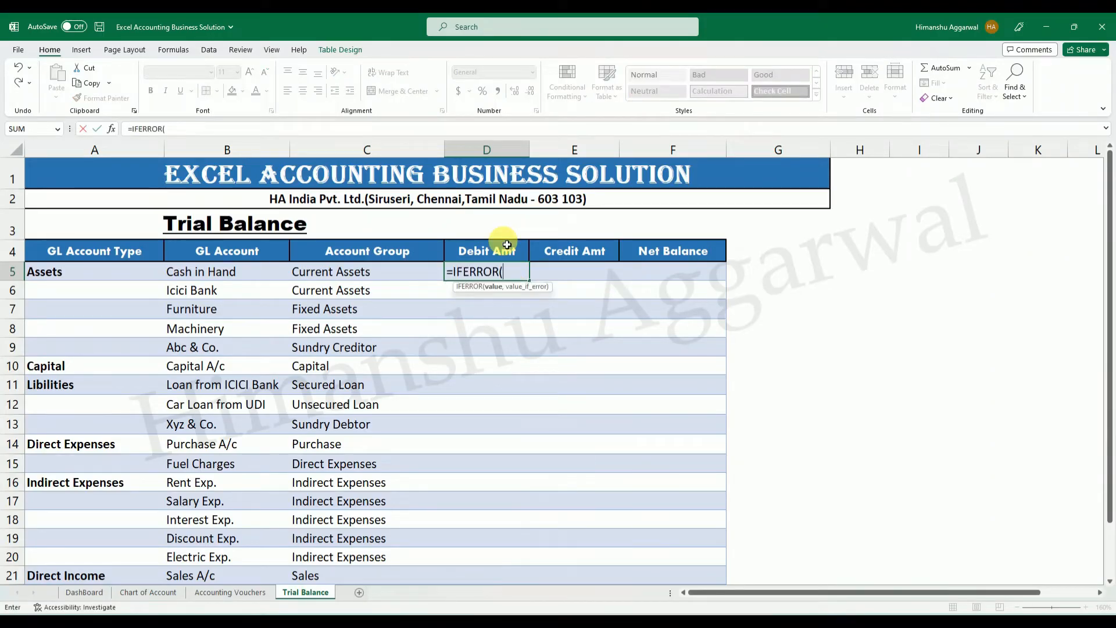
pyautogui.write('sumif')
pyautogui.press('Tab')
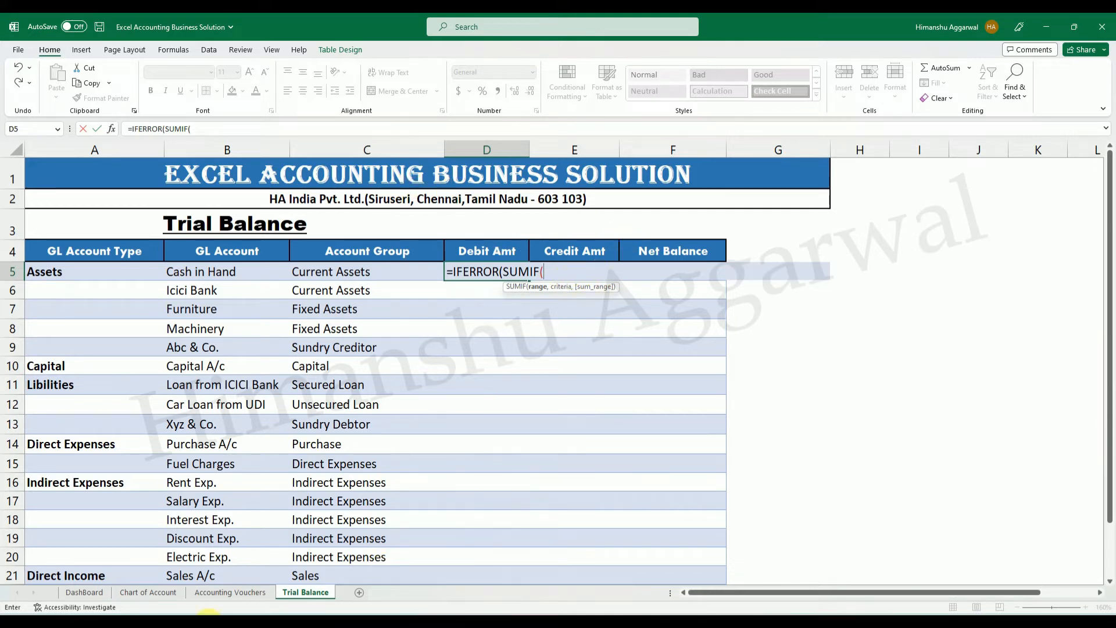
pyautogui.click(218, 593)
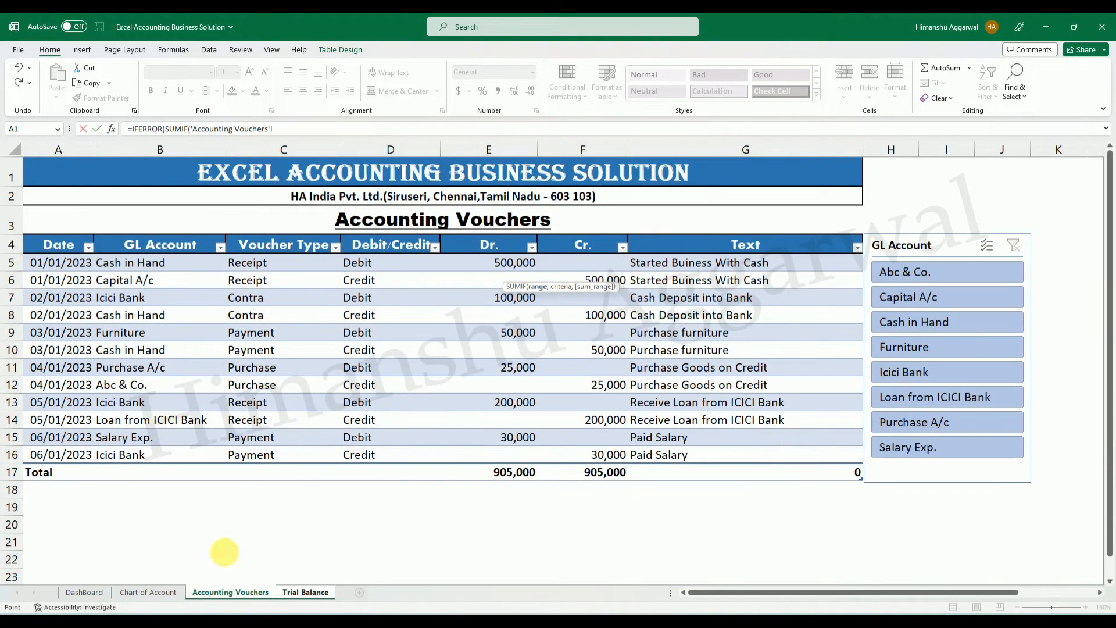
pyautogui.moveTo(157, 259); pyautogui.dragTo(160, 455)
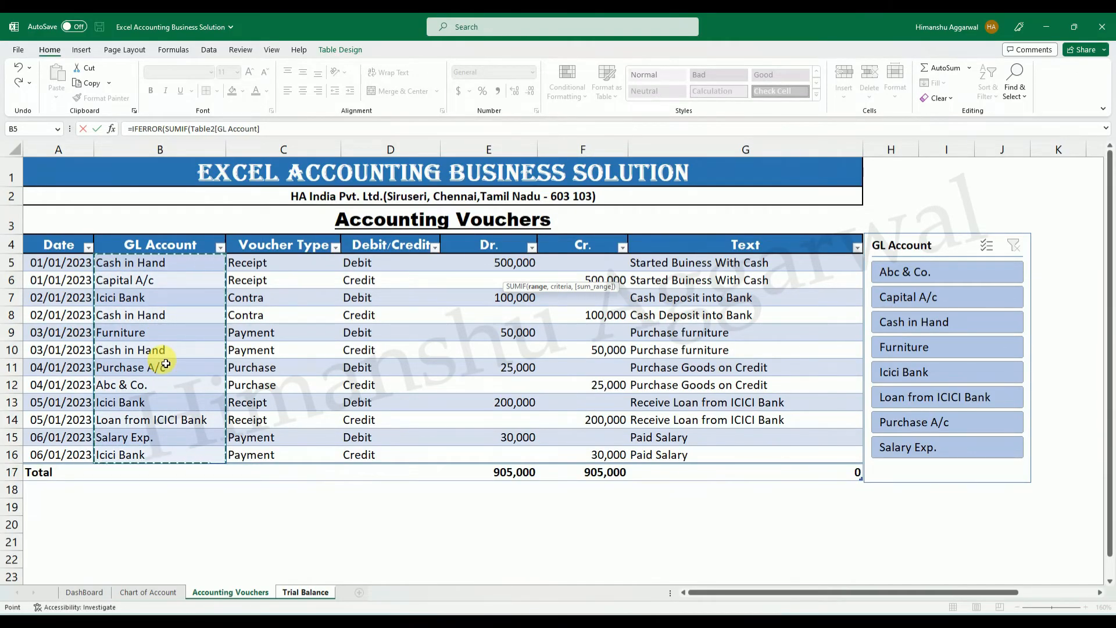
pyautogui.write(',')
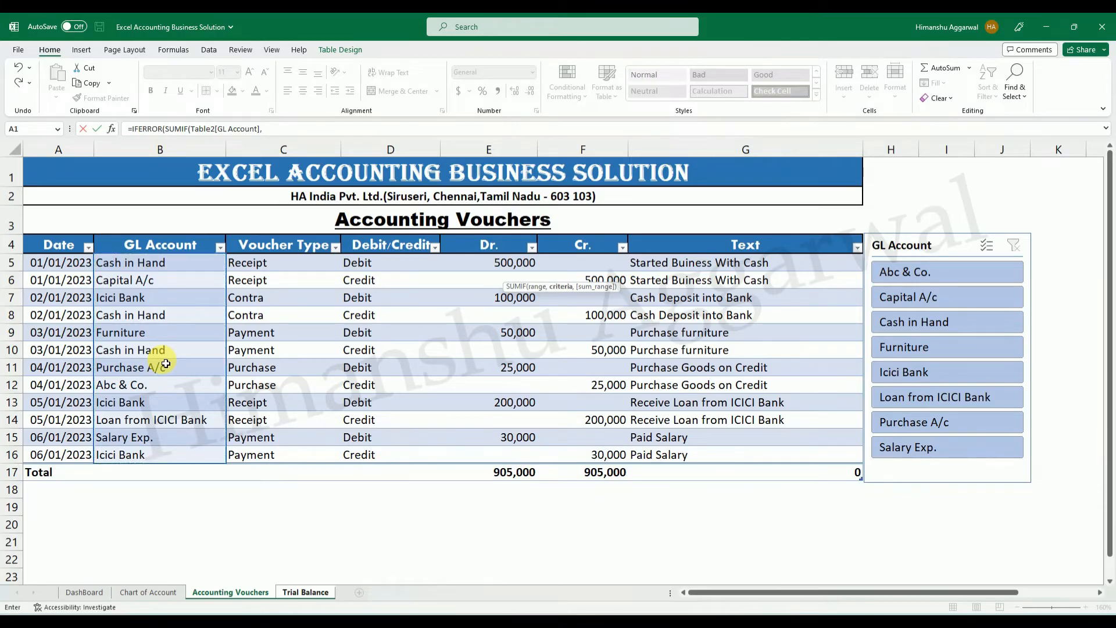
# Complete the D5 formula with the row's GL Account as criteria, Accounting Vouchers' Dr. column as sum range, and "" on error.
pyautogui.click(297, 594)
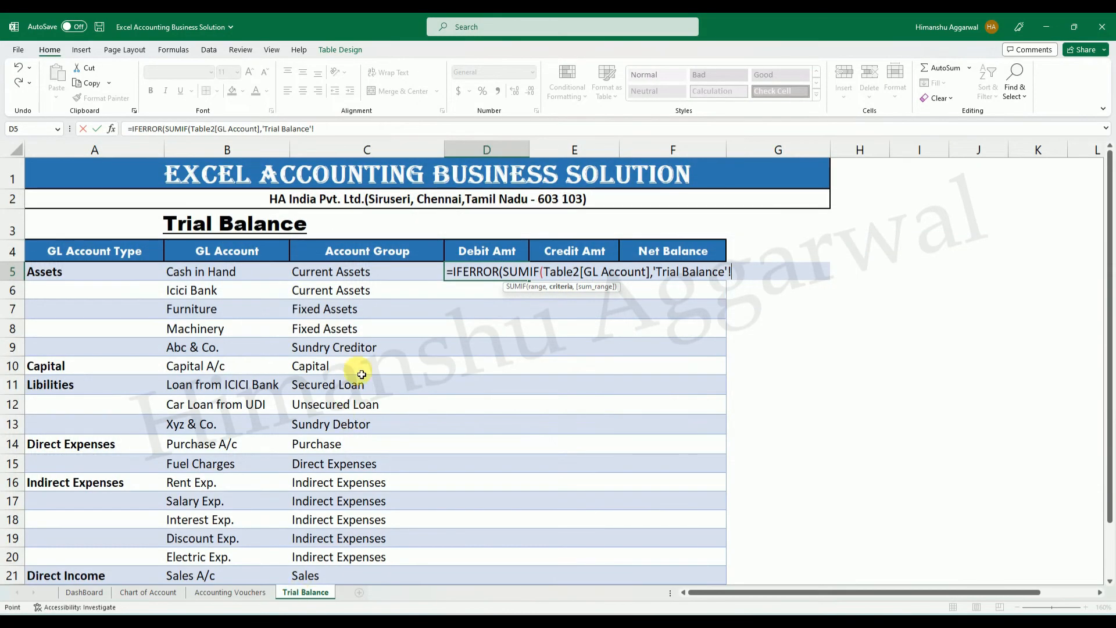
pyautogui.click(242, 277)
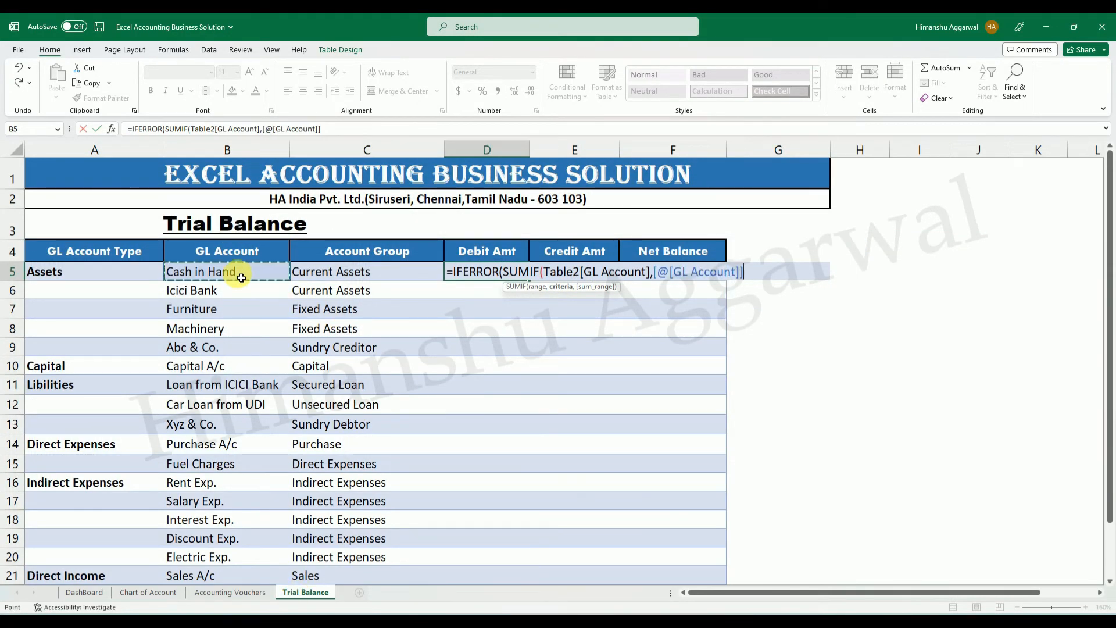
pyautogui.write(',')
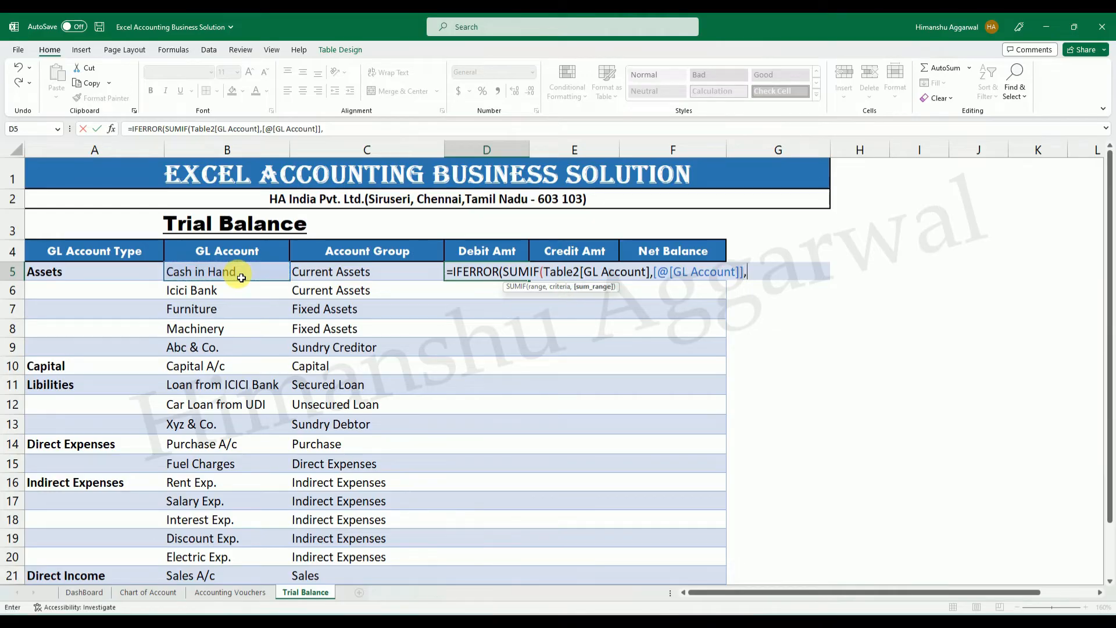
pyautogui.click(230, 593)
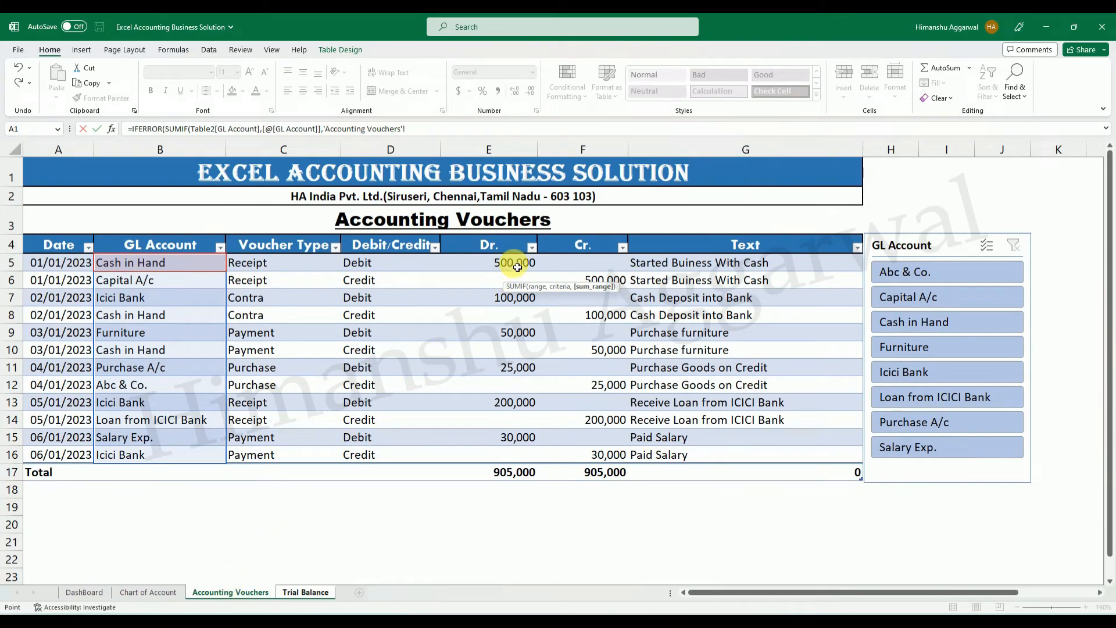
pyautogui.moveTo(518, 267); pyautogui.dragTo(510, 453)
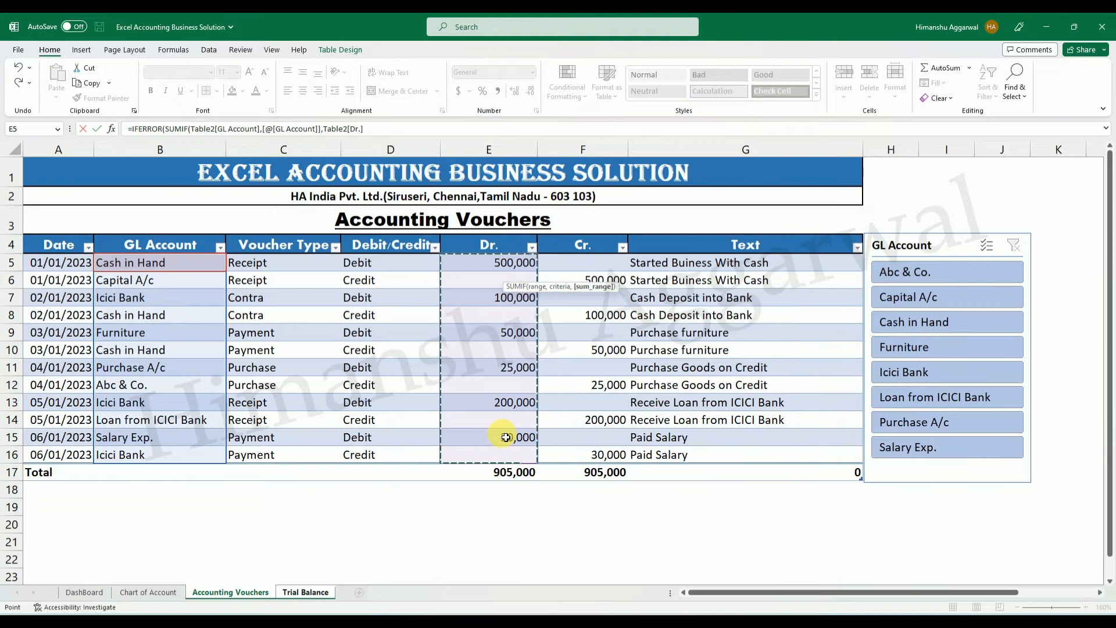
pyautogui.write('),"')
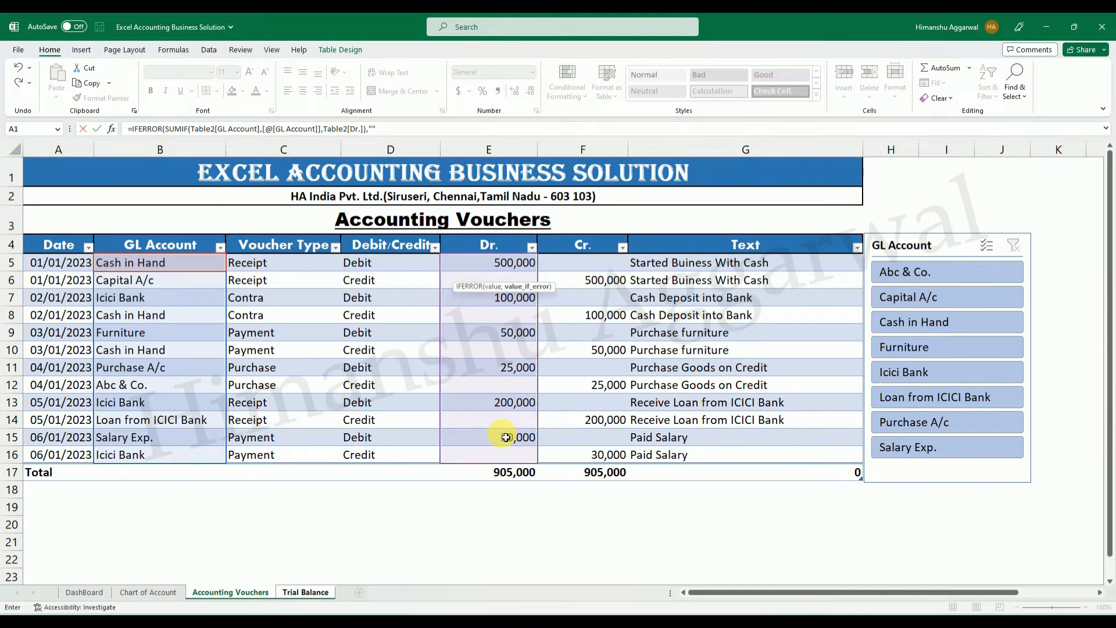
pyautogui.press('Return')
pyautogui.hotkey('ctrl', 'pagedown')
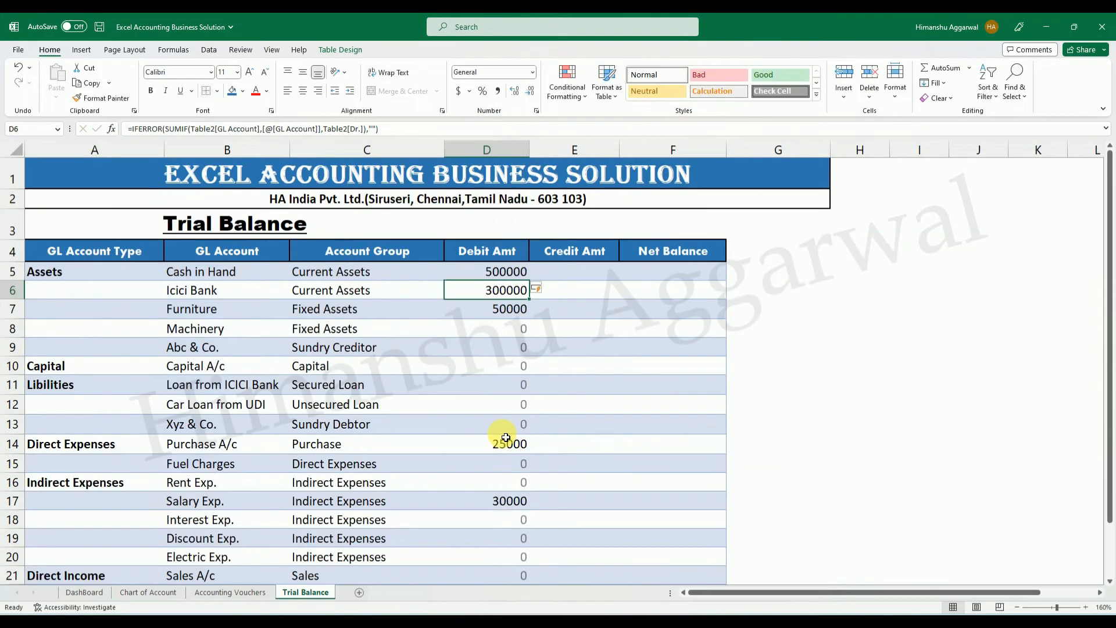
# Review the Debit Amt column on the Trial Balance sheet and the formula in D5 without changing it.
pyautogui.click(580, 374)
pyautogui.scroll(-2, 558, 372)
pyautogui.scroll(2, 532, 378)
pyautogui.click(508, 277)
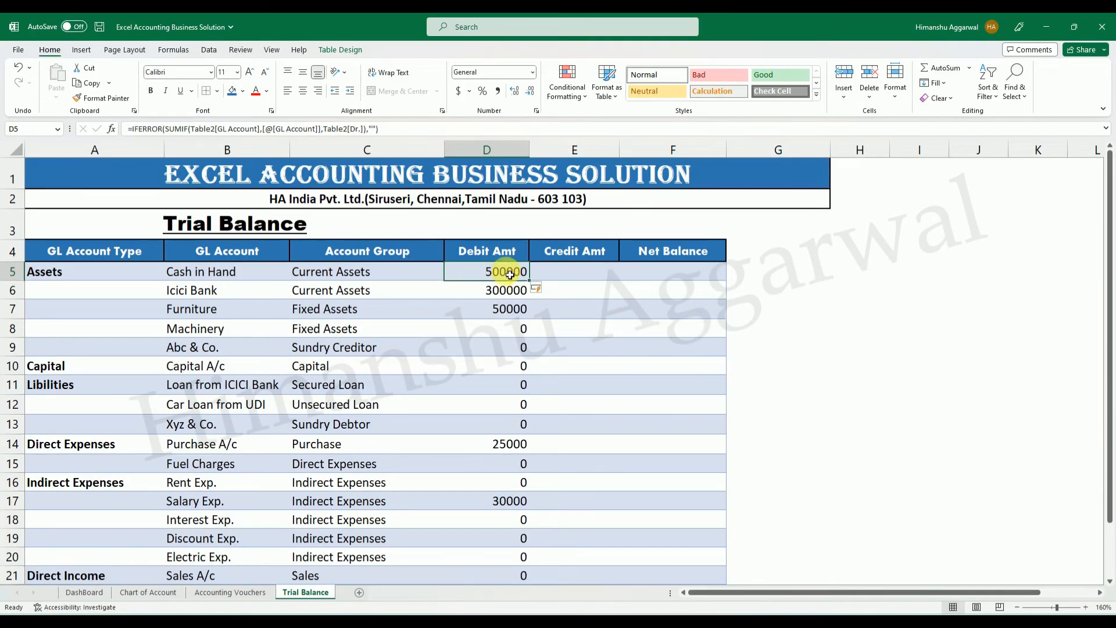
pyautogui.doubleClick(510, 274)
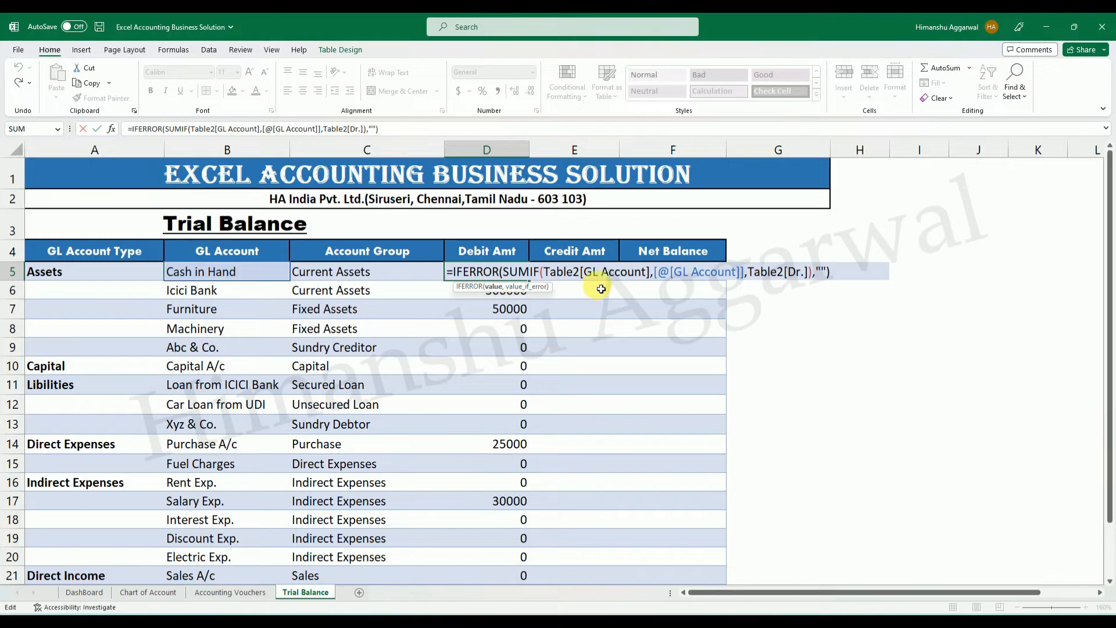
pyautogui.click(622, 327)
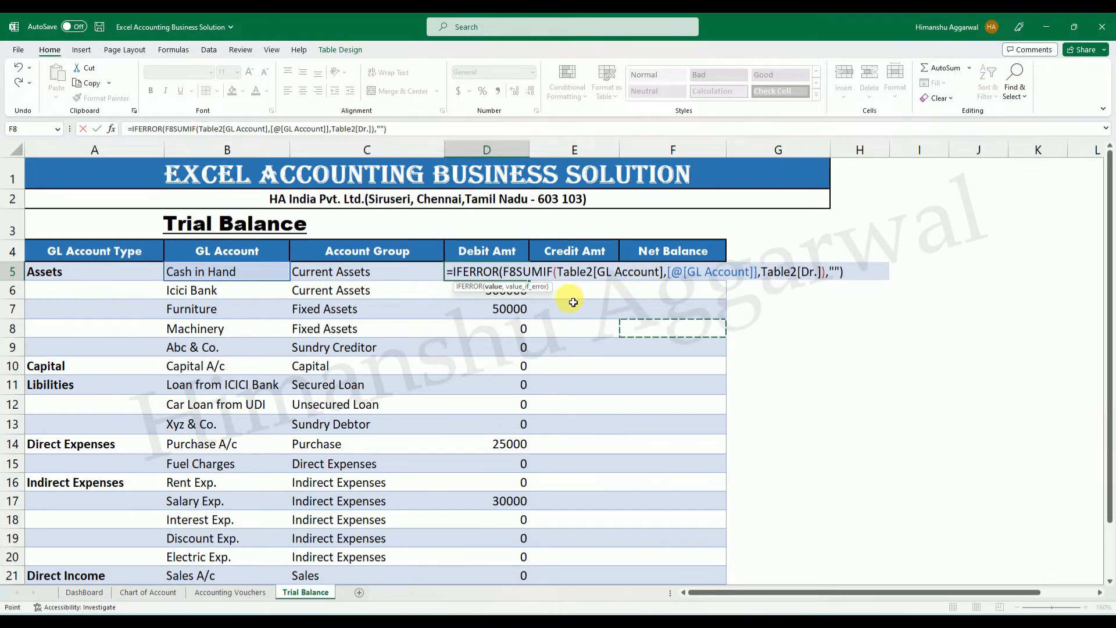
pyautogui.press('Escape')
# Fill the Debit Amt formula from D5 into E5 under Credit Amt and inspect the copied formula.
pyautogui.click(566, 273)
pyautogui.hotkey('ctrl', 'r')
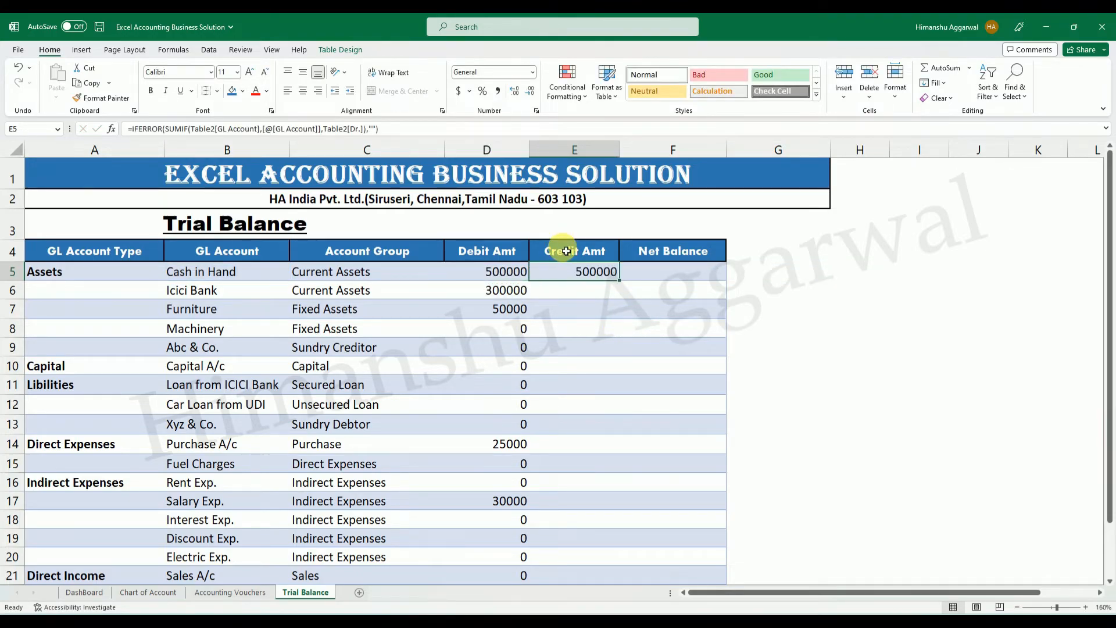
pyautogui.doubleClick(588, 273)
pyautogui.press('Escape')
pyautogui.moveTo(587, 280); pyautogui.dragTo(580, 535)
pyautogui.click(595, 285)
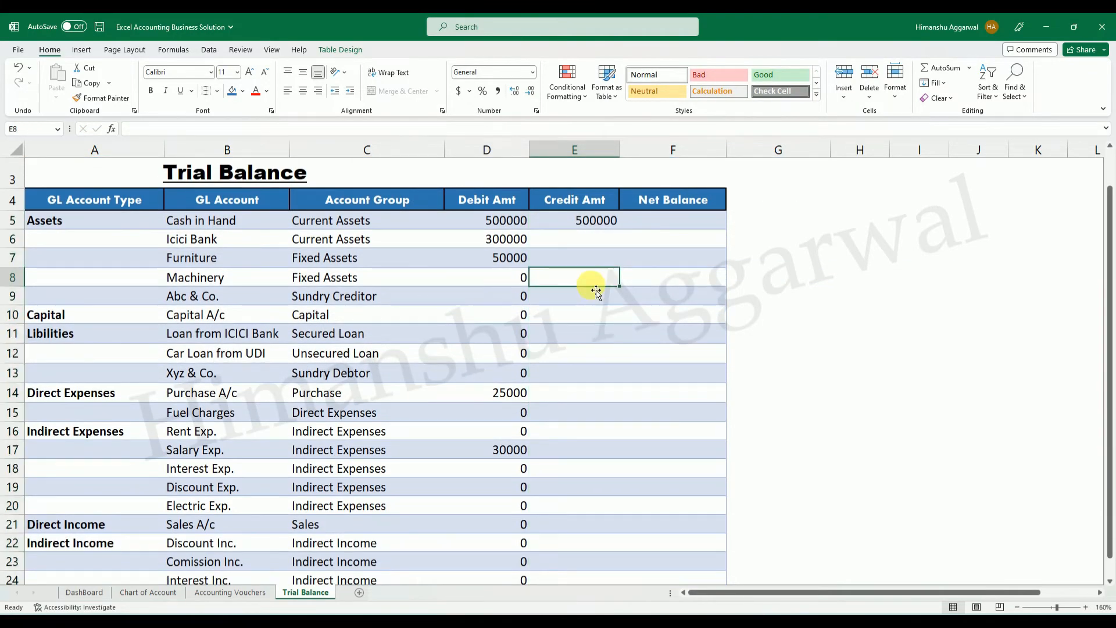
pyautogui.scroll(1, 596, 289)
pyautogui.doubleClick(590, 273)
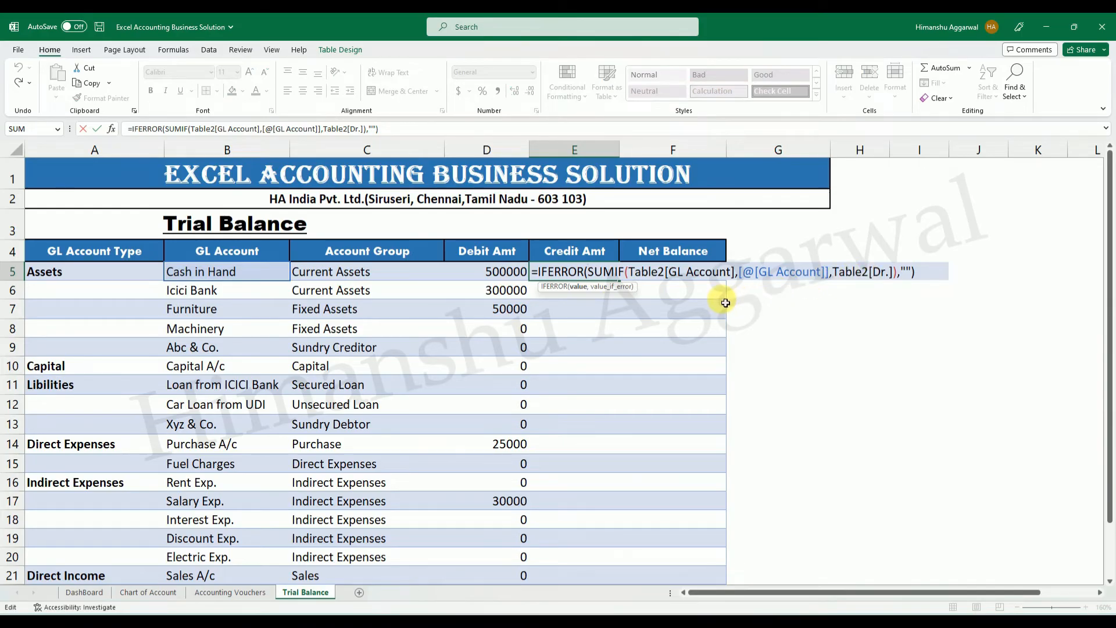
pyautogui.press('Escape')
# Replace the sum range in the E5 formula with Accounting Vouchers' Cr. column, removing the leftover closing bracket.
pyautogui.doubleClick(630, 274)
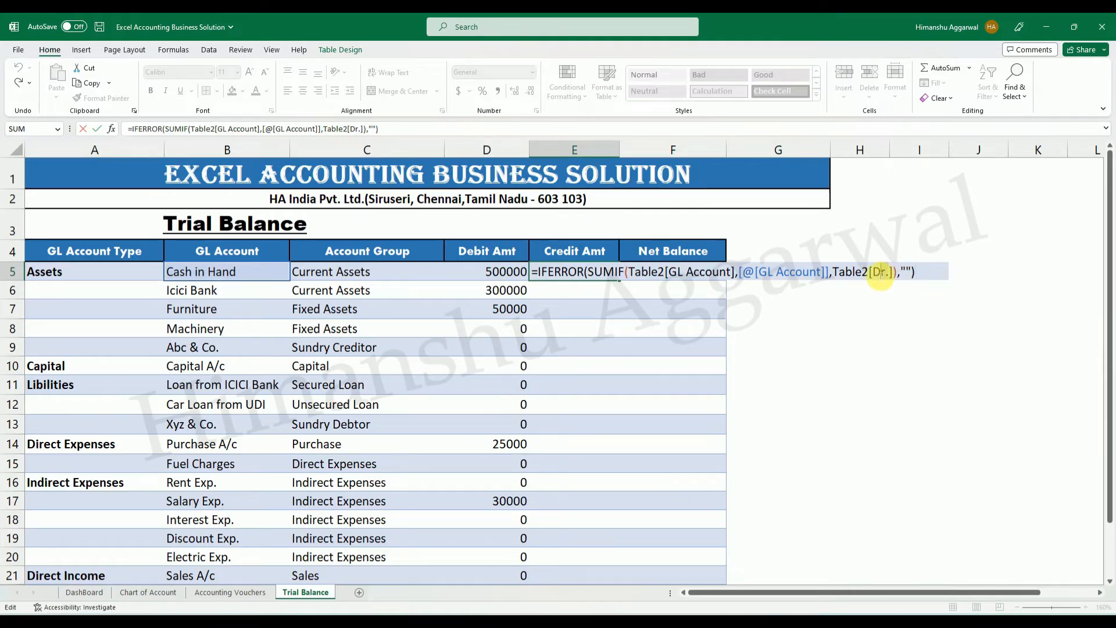
pyautogui.click(837, 273)
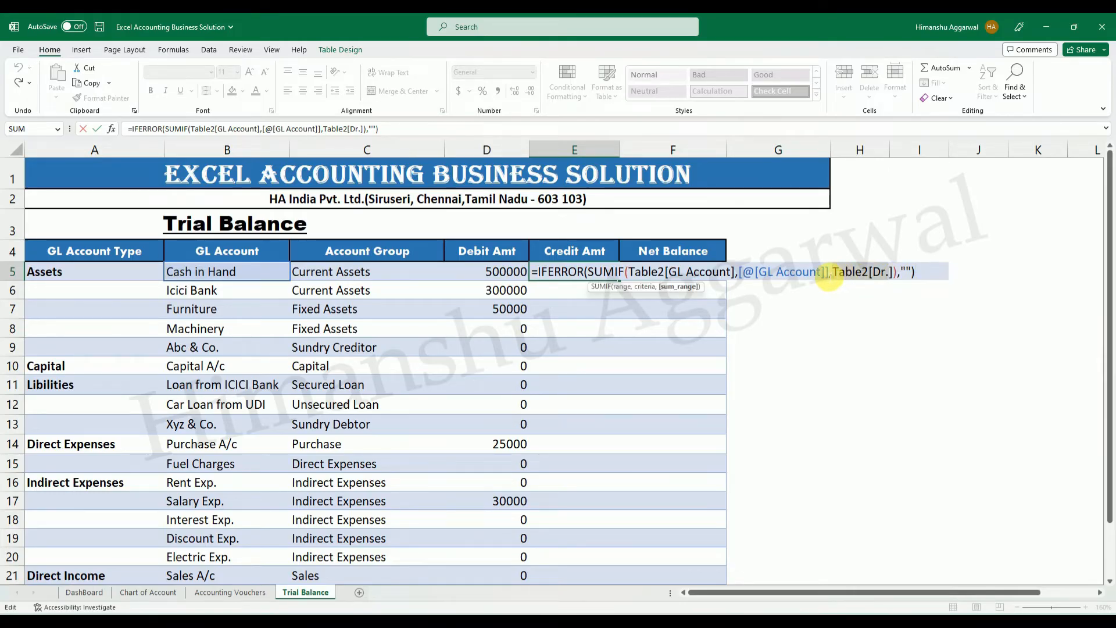
pyautogui.press('Delete')
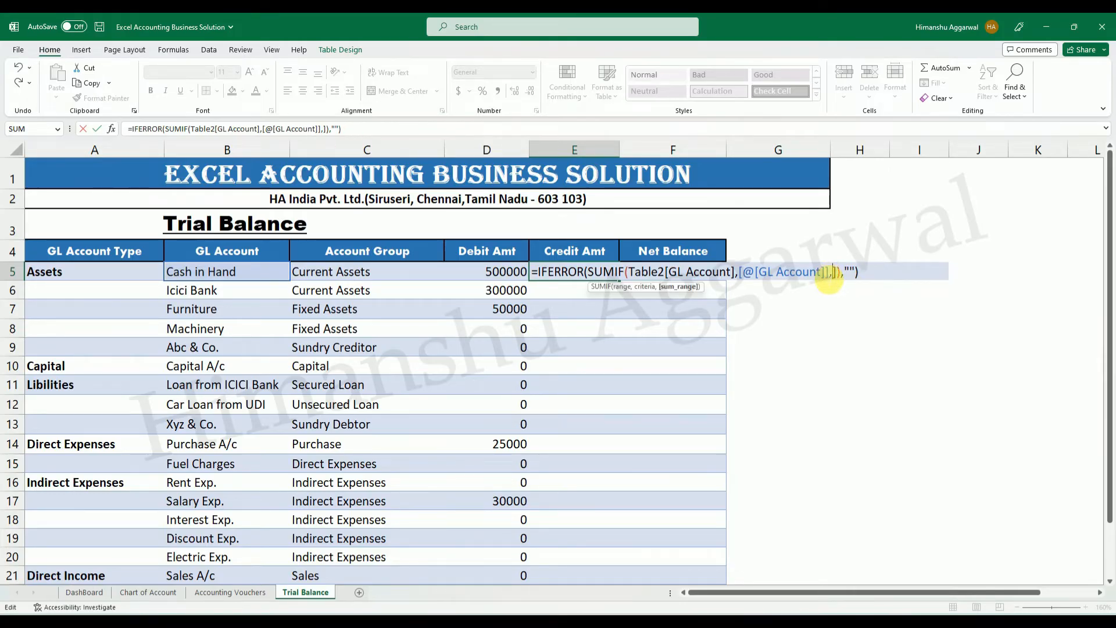
pyautogui.click(251, 593)
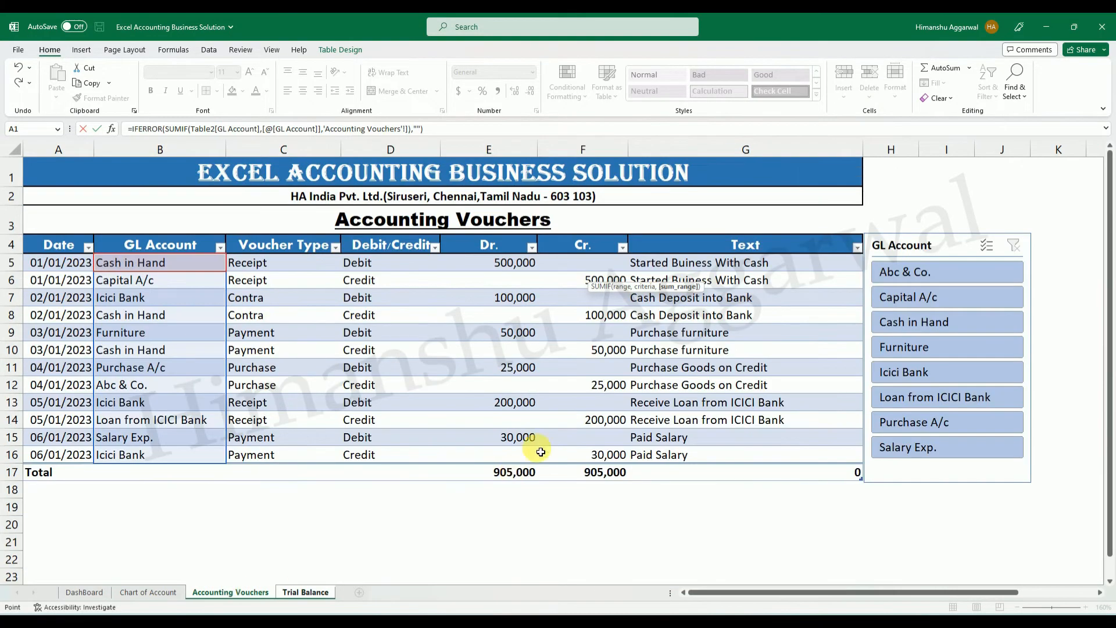
pyautogui.moveTo(581, 266); pyautogui.dragTo(602, 453)
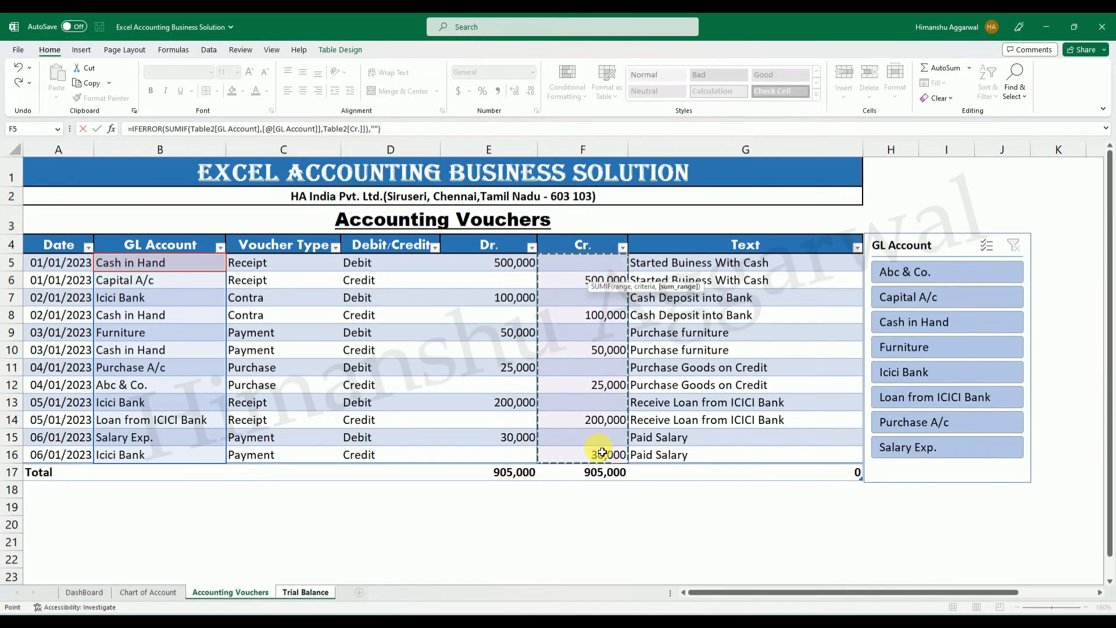
pyautogui.press('Return')
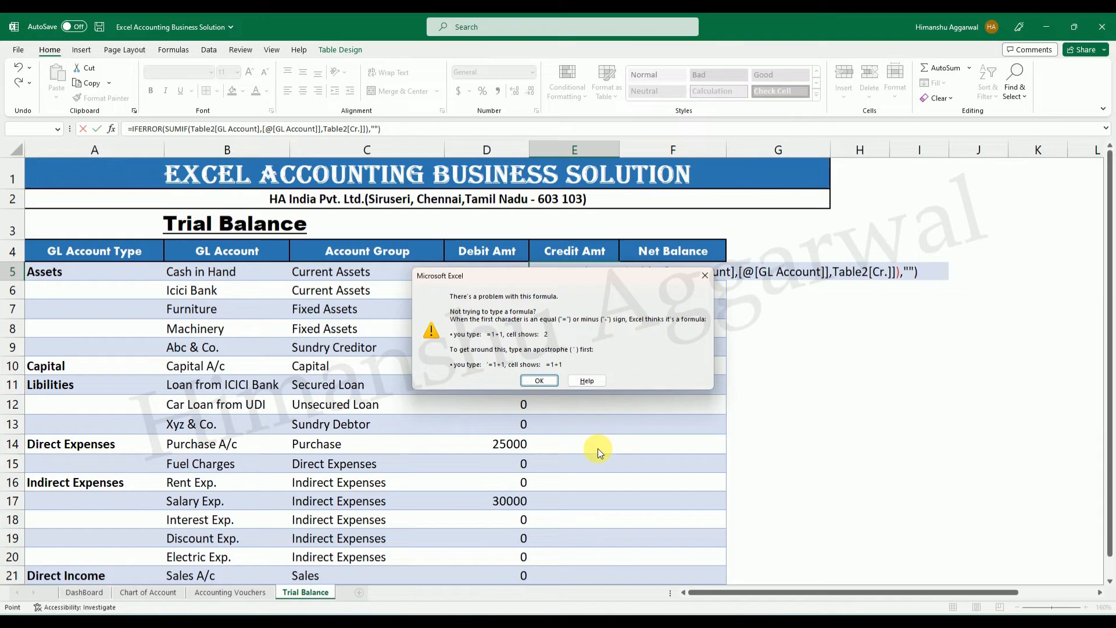
pyautogui.click(538, 381)
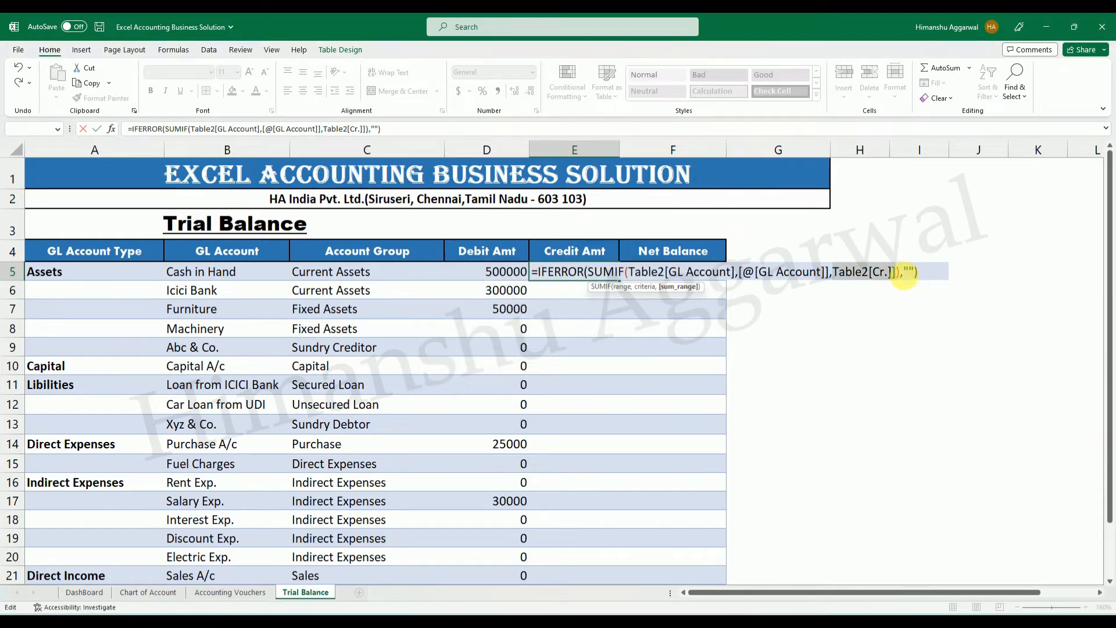
pyautogui.press('Right')
pyautogui.press('BackSpace')
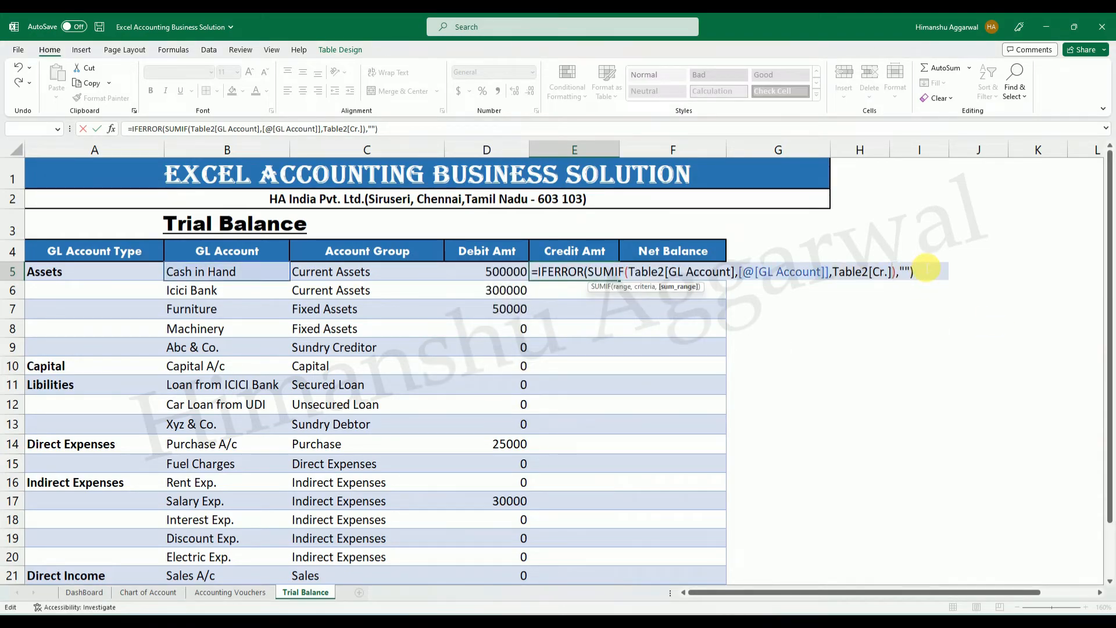
pyautogui.press('Return')
# Review the Credit Amt entries across the accounts on the Trial Balance sheet.
pyautogui.click(925, 266)
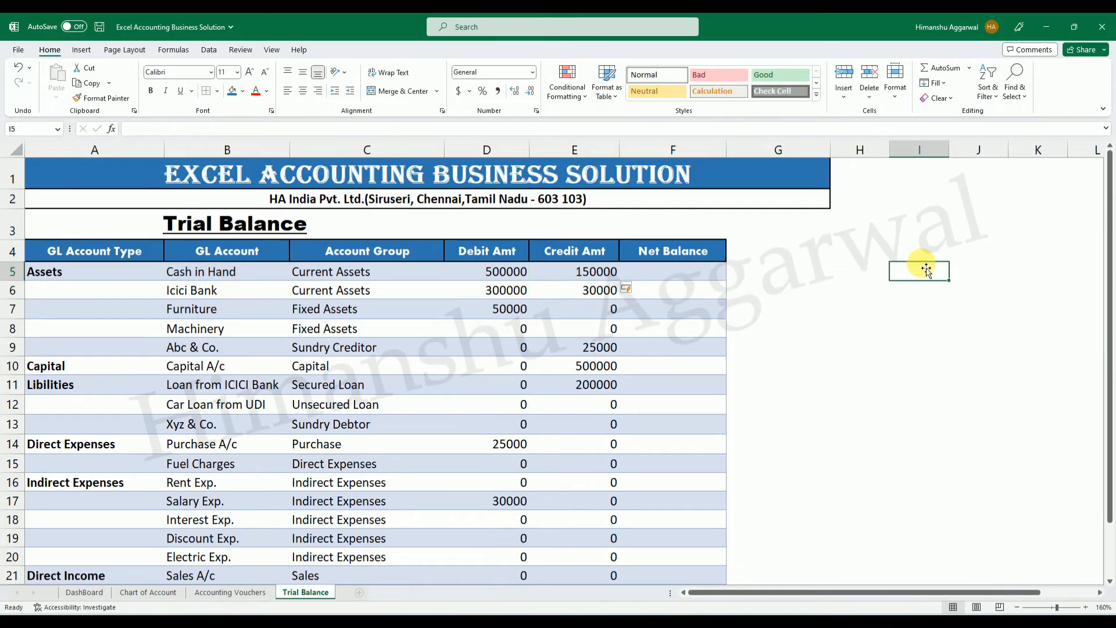
pyautogui.scroll(-3, 642, 344)
pyautogui.scroll(3, 630, 351)
pyautogui.click(590, 343)
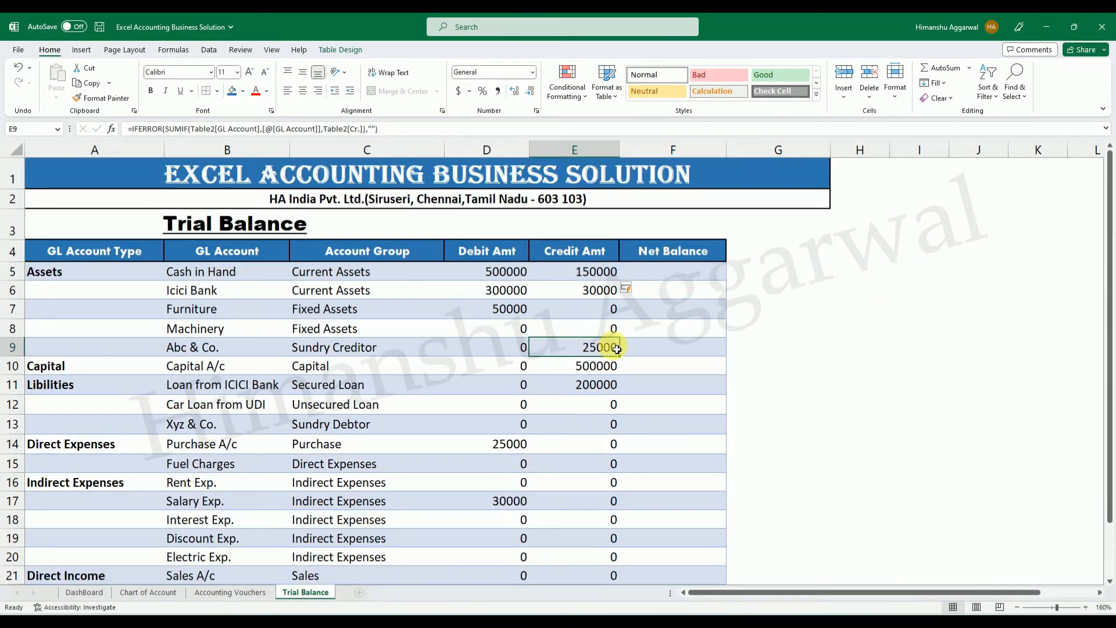
pyautogui.moveTo(593, 269); pyautogui.dragTo(701, 373)
pyautogui.click(702, 373)
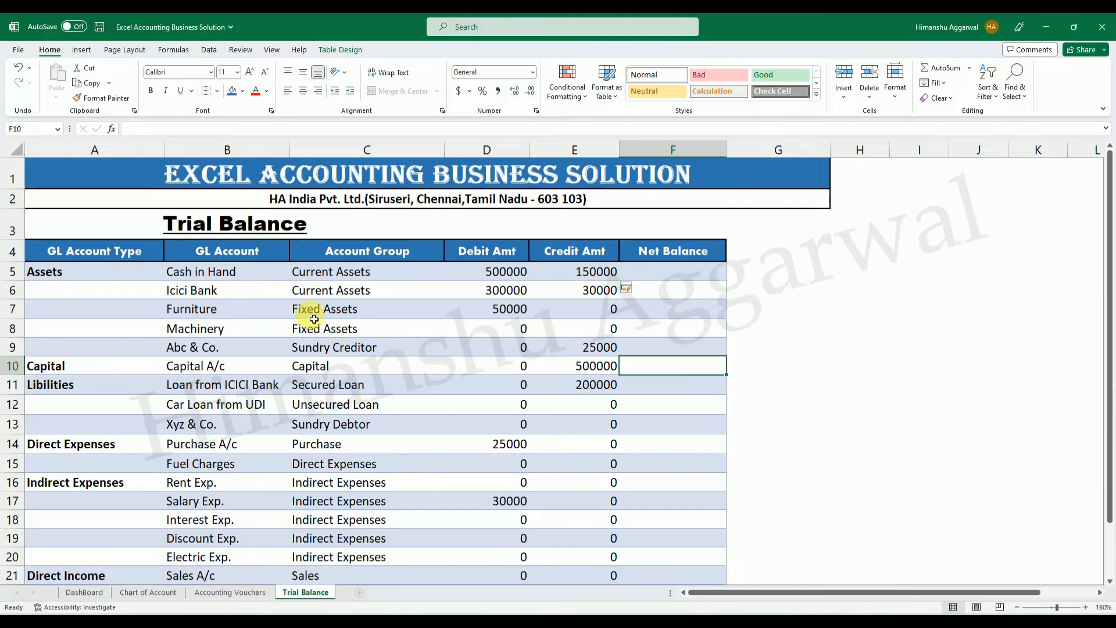
# Check the Cash in Hand debit amount against the Dr. total on Accounting Vouchers, filtered to the Cash in Hand GL account.
pyautogui.click(523, 275)
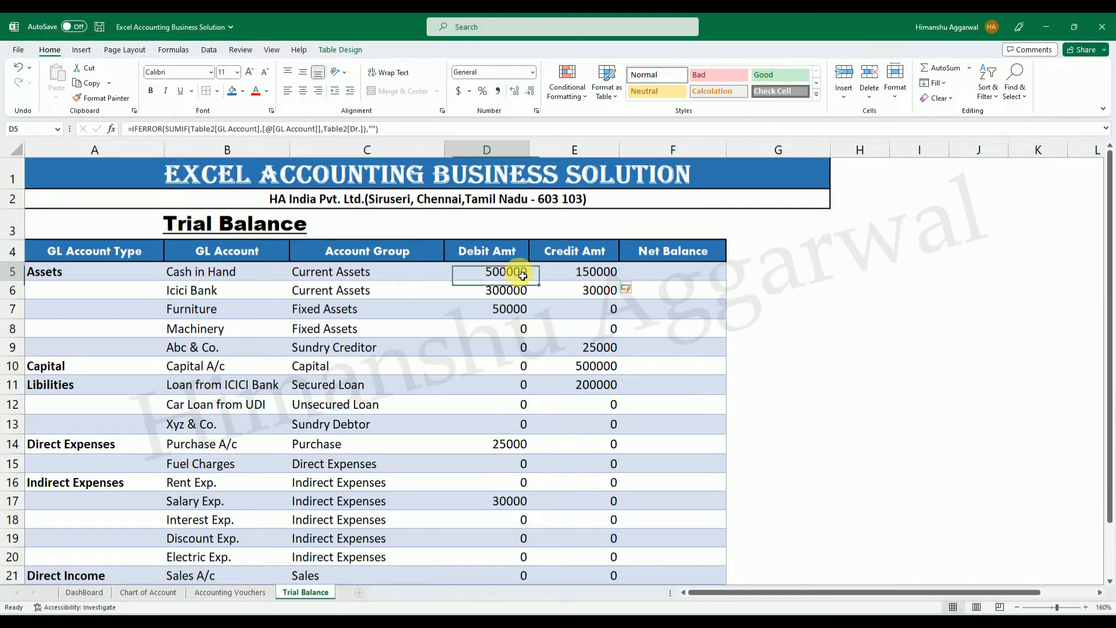
pyautogui.click(172, 276)
pyautogui.click(501, 276)
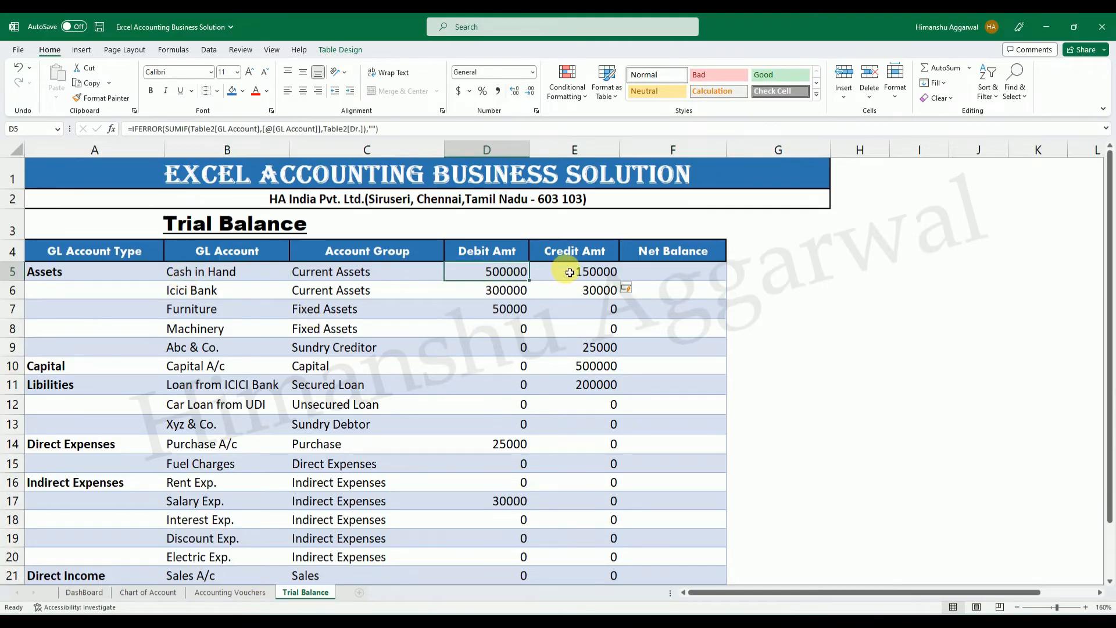
pyautogui.click(263, 593)
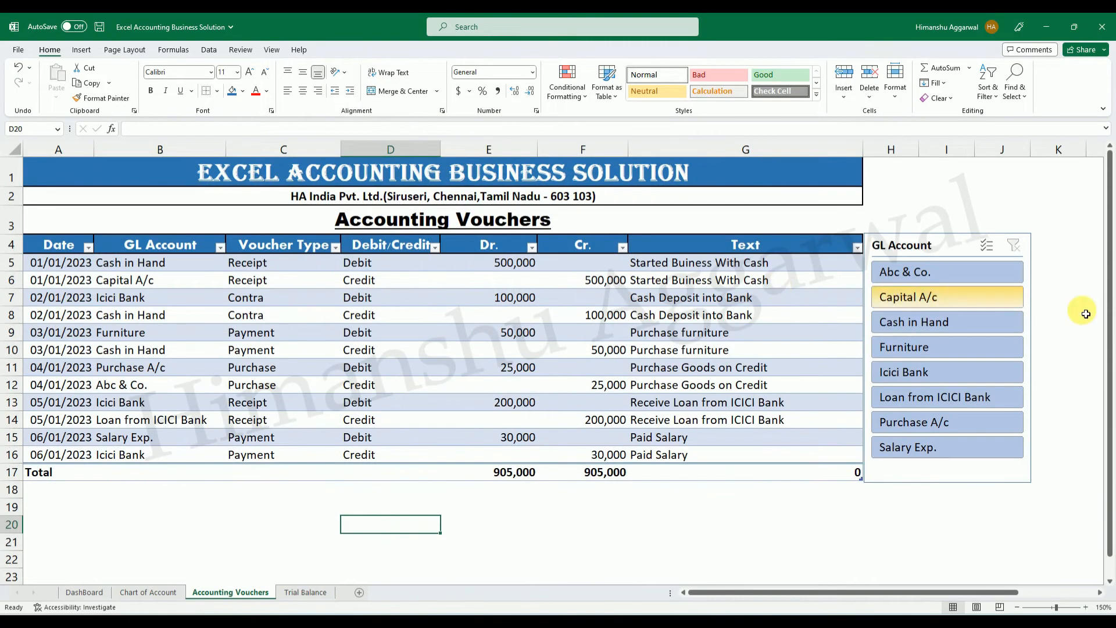
pyautogui.click(947, 322)
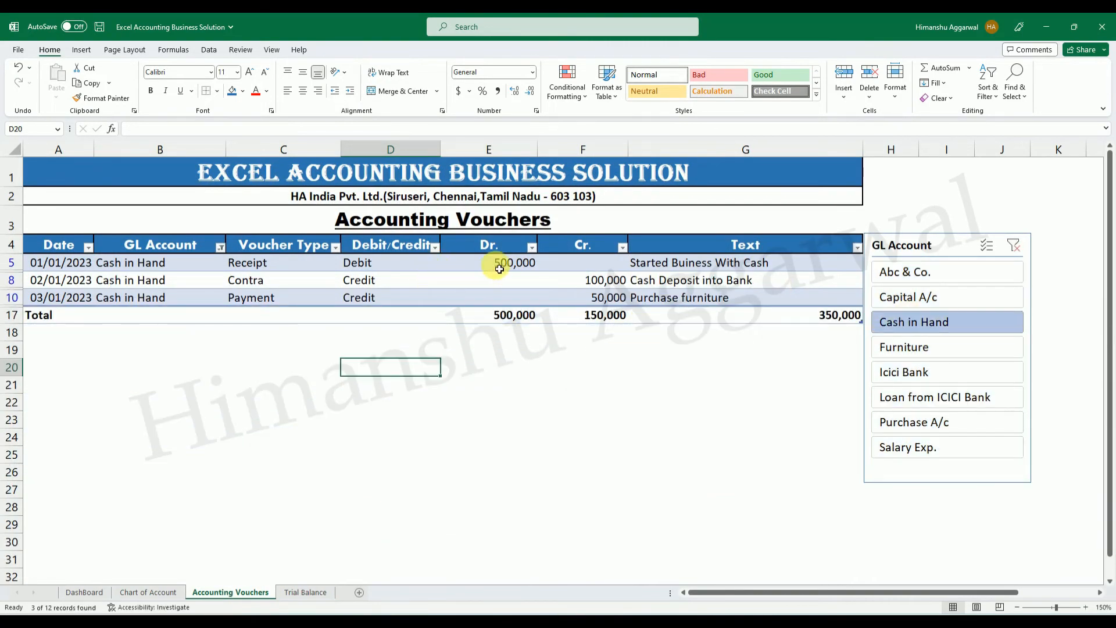
pyautogui.click(512, 315)
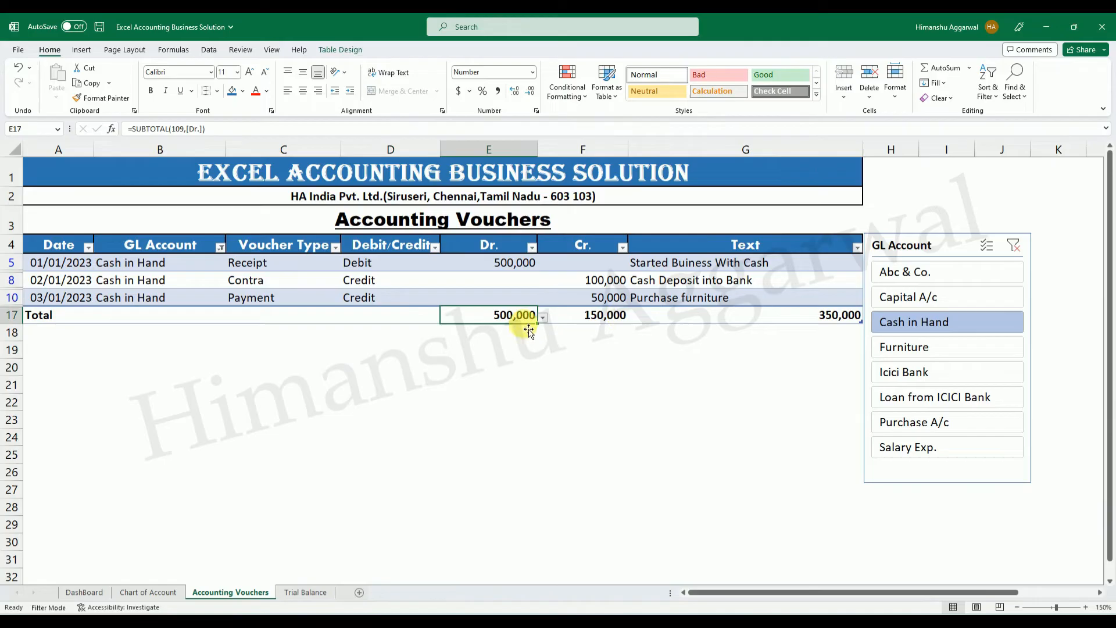
# Compare the Cash in Hand Cr. total on Accounting Vouchers with its Credit Amt on Trial Balance.
pyautogui.click(607, 317)
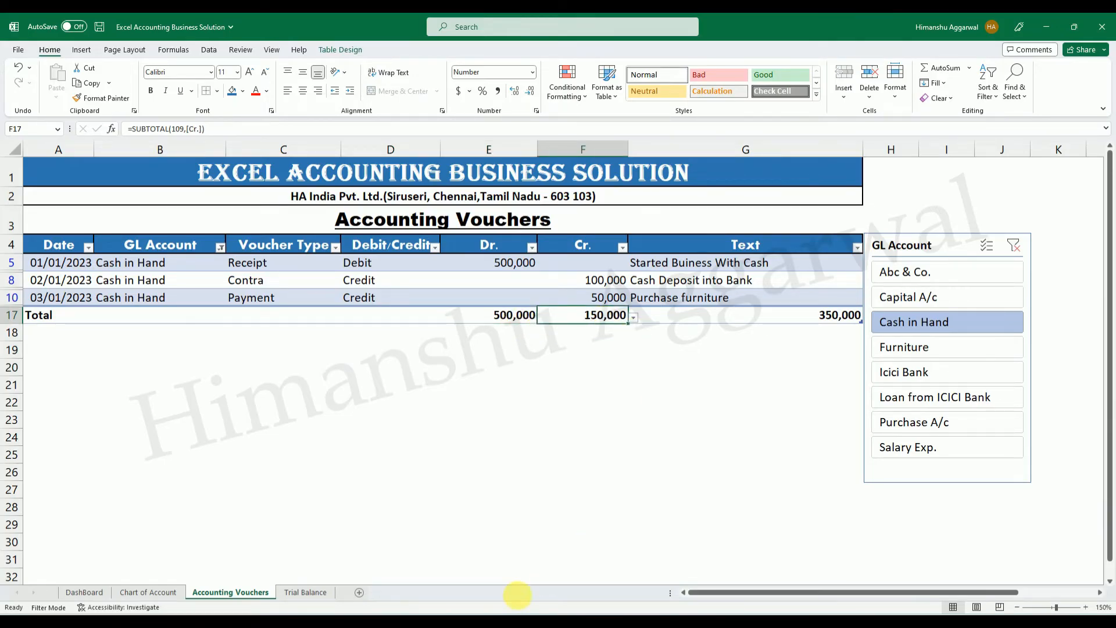
pyautogui.click(305, 591)
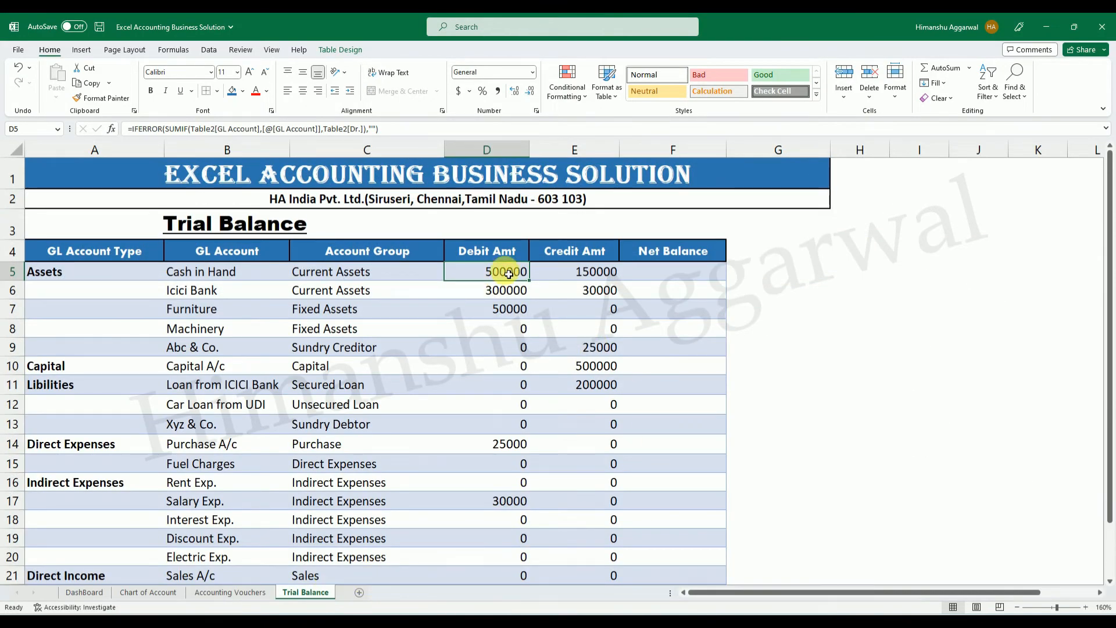
pyautogui.click(579, 270)
# Format the Debit Amt and Credit Amt values in D5:E24 as Number with 0 decimal places and the 1000 separator.
pyautogui.moveTo(499, 271); pyautogui.dragTo(618, 552)
pyautogui.rightClick(513, 292)
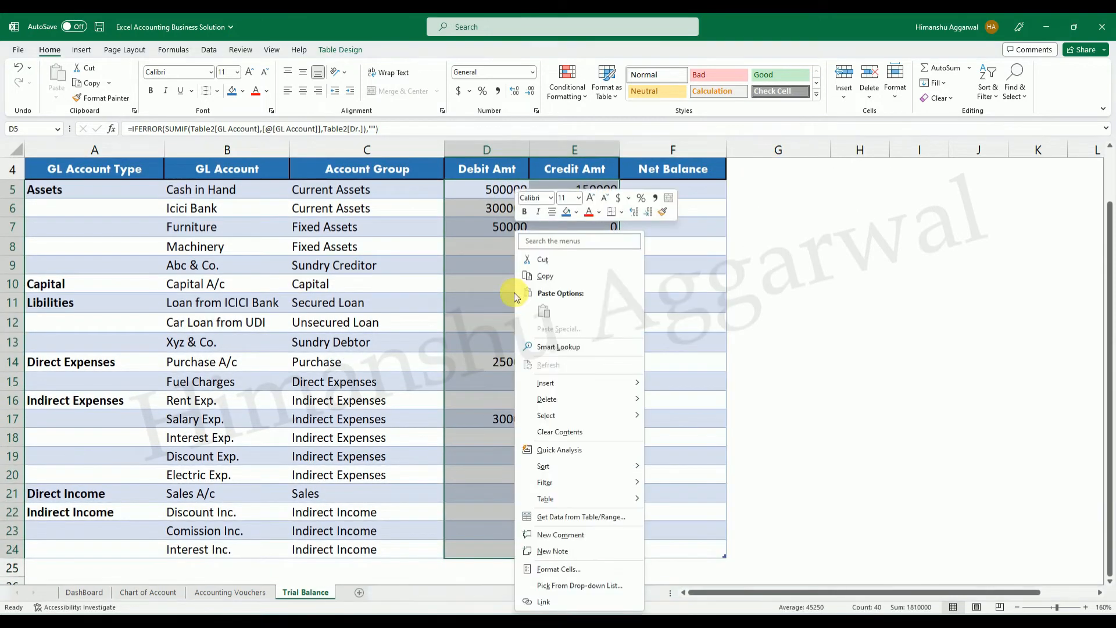
pyautogui.click(559, 569)
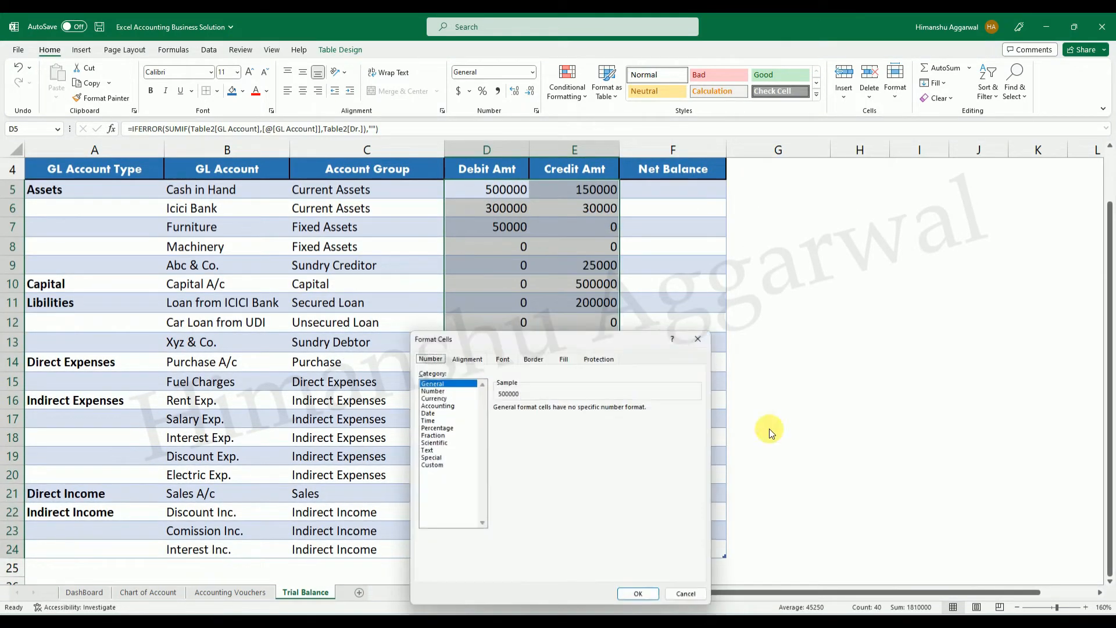
pyautogui.click(431, 389)
pyautogui.click(514, 421)
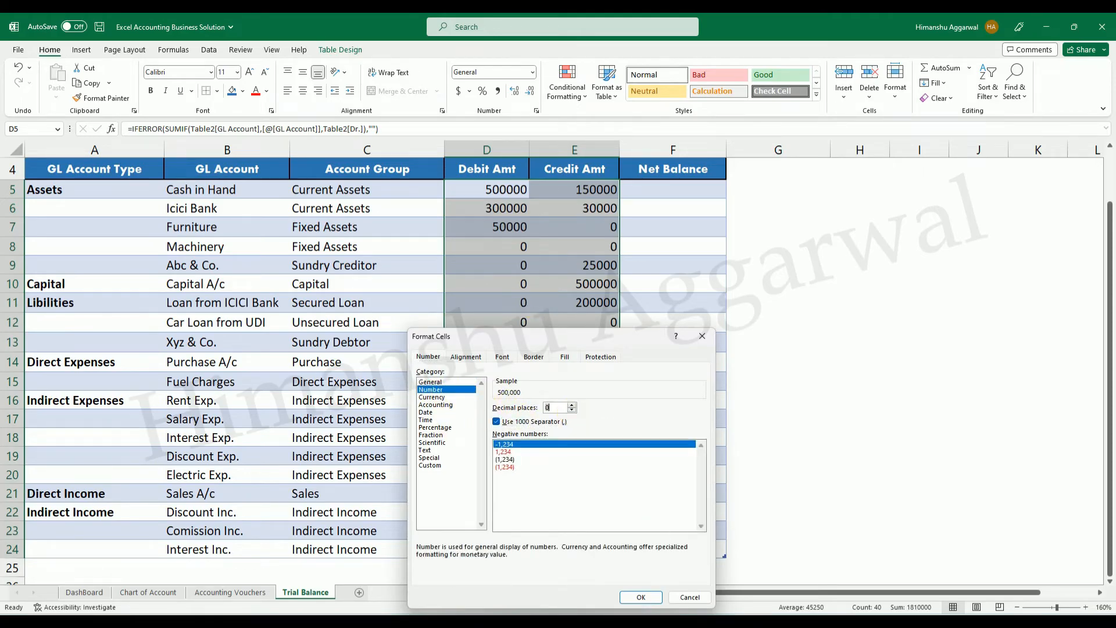
pyautogui.click(640, 597)
# Review the debit and credit amounts of Cash in Hand and Icici Bank on the Trial Balance sheet.
pyautogui.click(870, 418)
pyautogui.scroll(1, 831, 396)
pyautogui.click(791, 369)
pyautogui.click(520, 272)
pyautogui.click(581, 274)
pyautogui.click(363, 290)
pyautogui.click(529, 296)
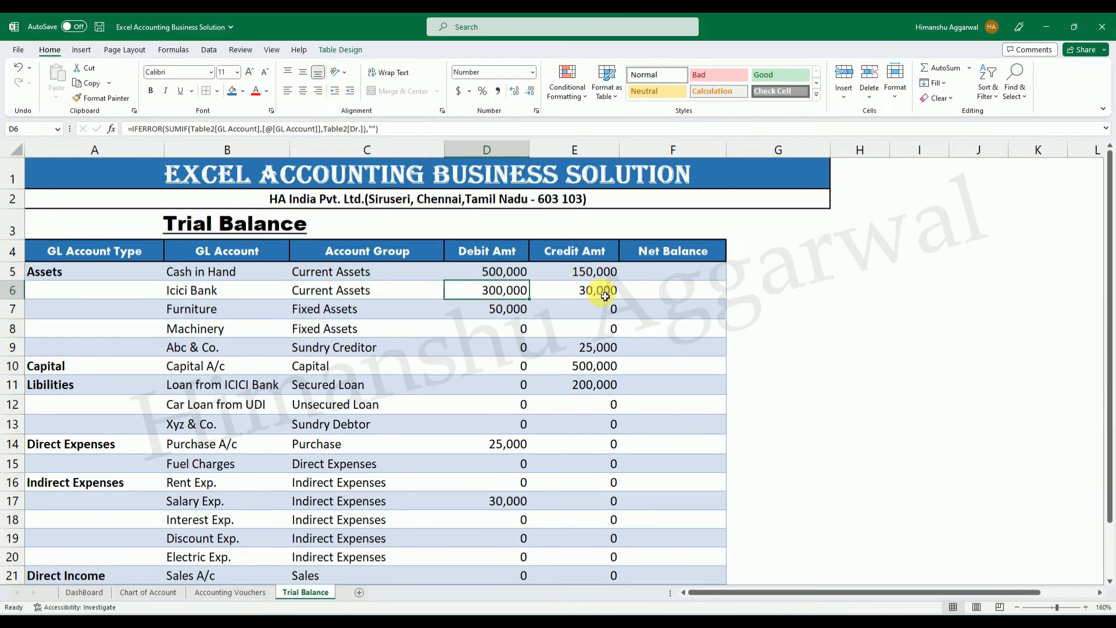
pyautogui.click(587, 292)
pyautogui.scroll(-4, 558, 450)
pyautogui.scroll(4, 570, 459)
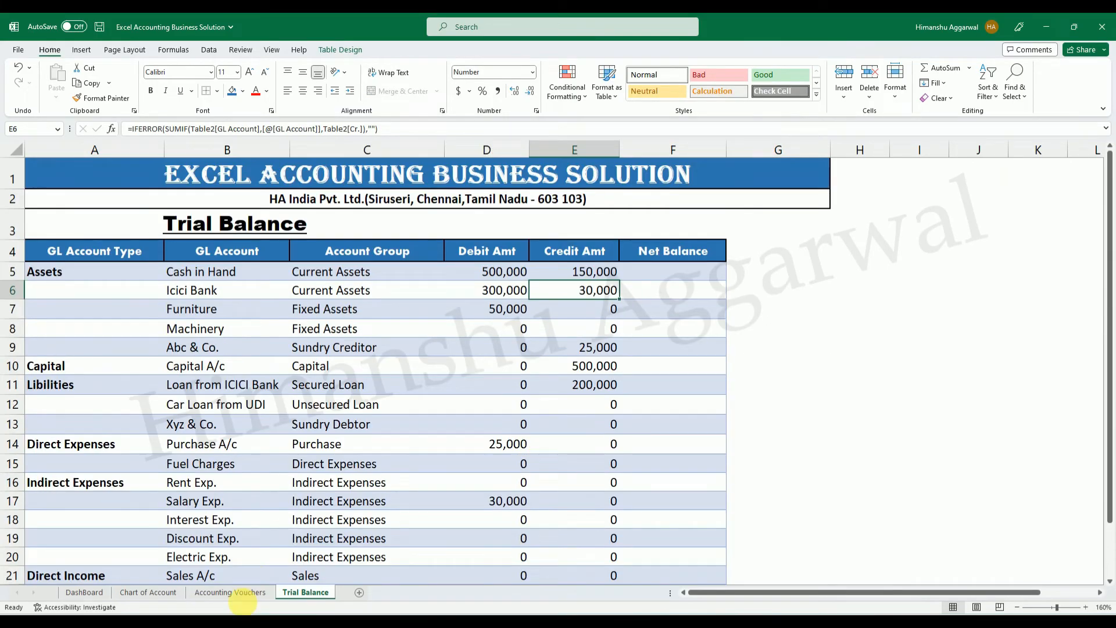
# Clear the GL Account slicer filter on Accounting Vouchers and add a new voucher row dated 07/01/2023.
pyautogui.click(227, 591)
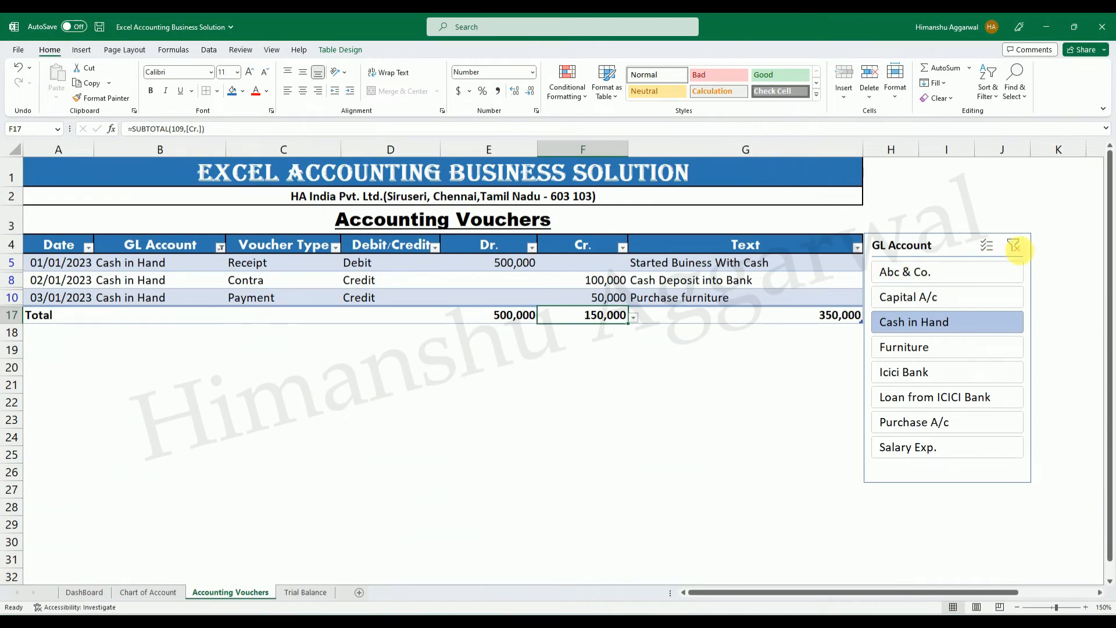
pyautogui.click(1014, 244)
pyautogui.click(823, 456)
pyautogui.press('Tab')
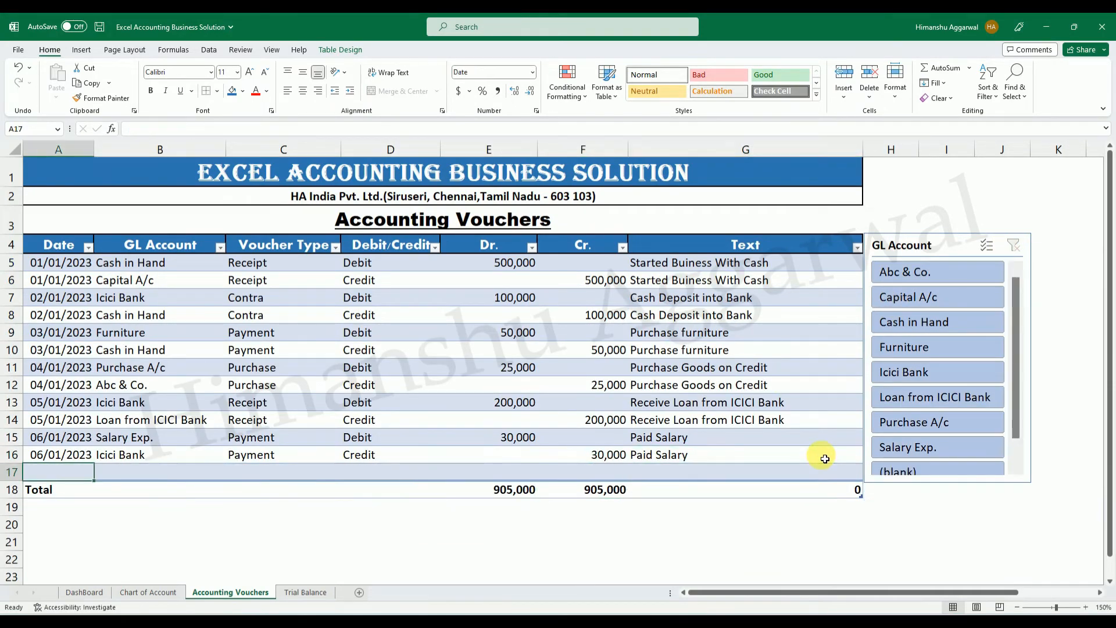
pyautogui.hotkey('ctrl', 'd')
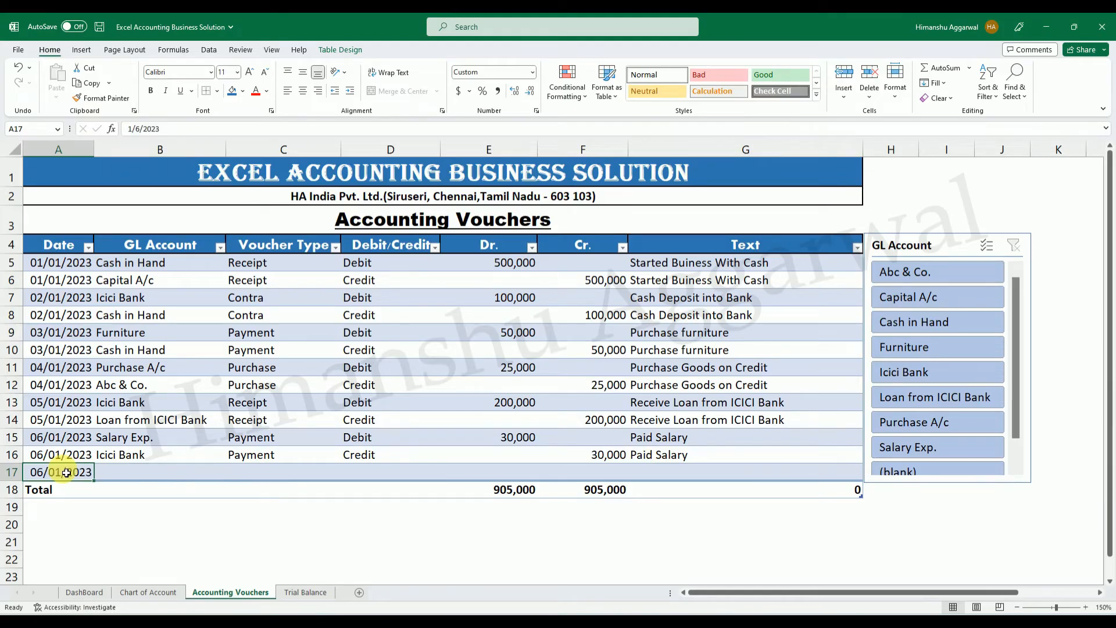
pyautogui.doubleClick(61, 474)
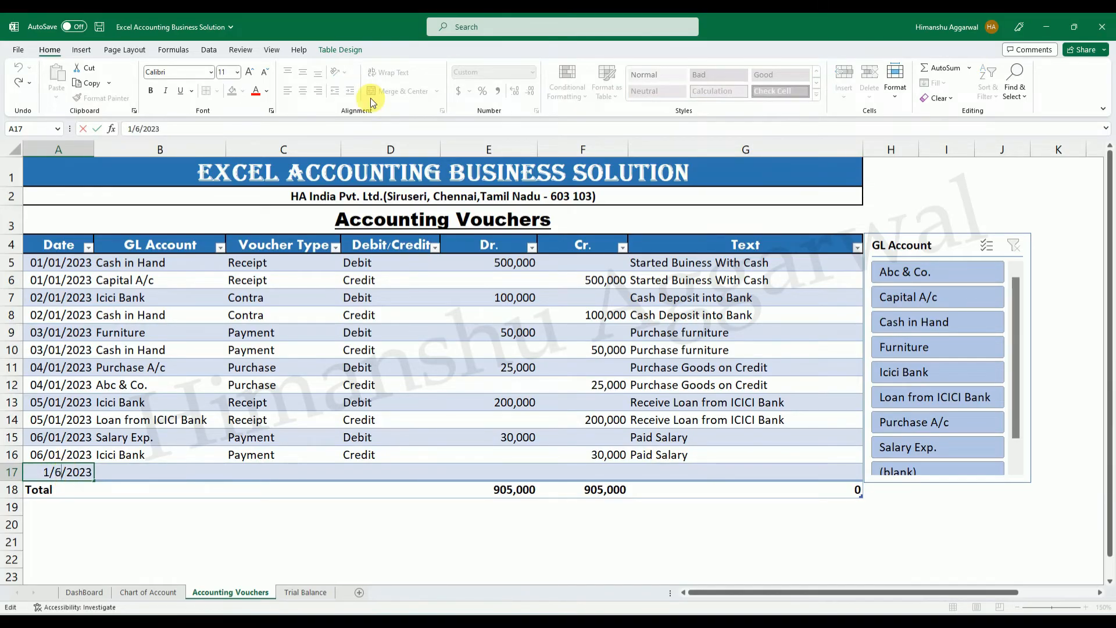
pyautogui.write('7')
pyautogui.press('Return')
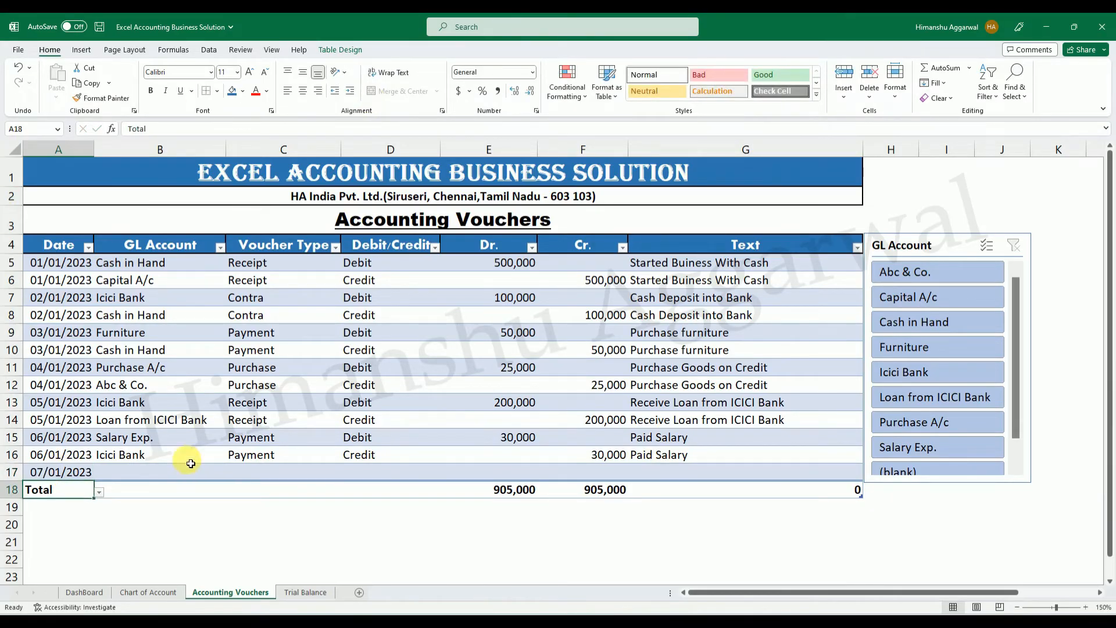
# Set the new voucher row 17 to GL account Xyz & Co. and voucher type Sales.
pyautogui.click(159, 470)
pyautogui.click(232, 475)
pyautogui.moveTo(222, 493); pyautogui.dragTo(225, 528)
pyautogui.click(93, 496)
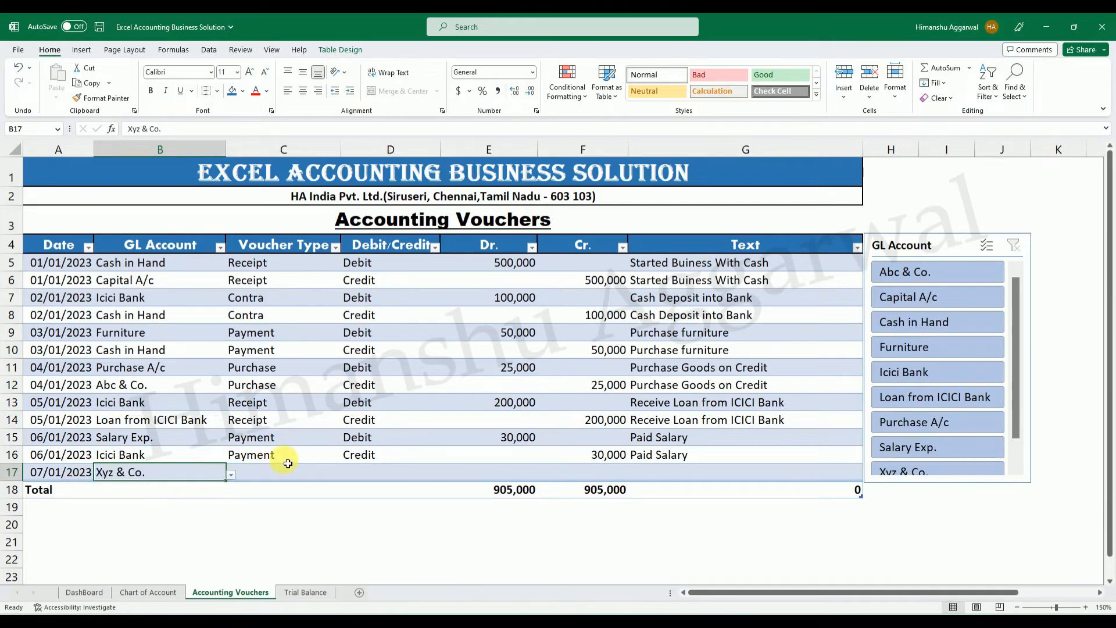
pyautogui.click(272, 472)
pyautogui.click(345, 475)
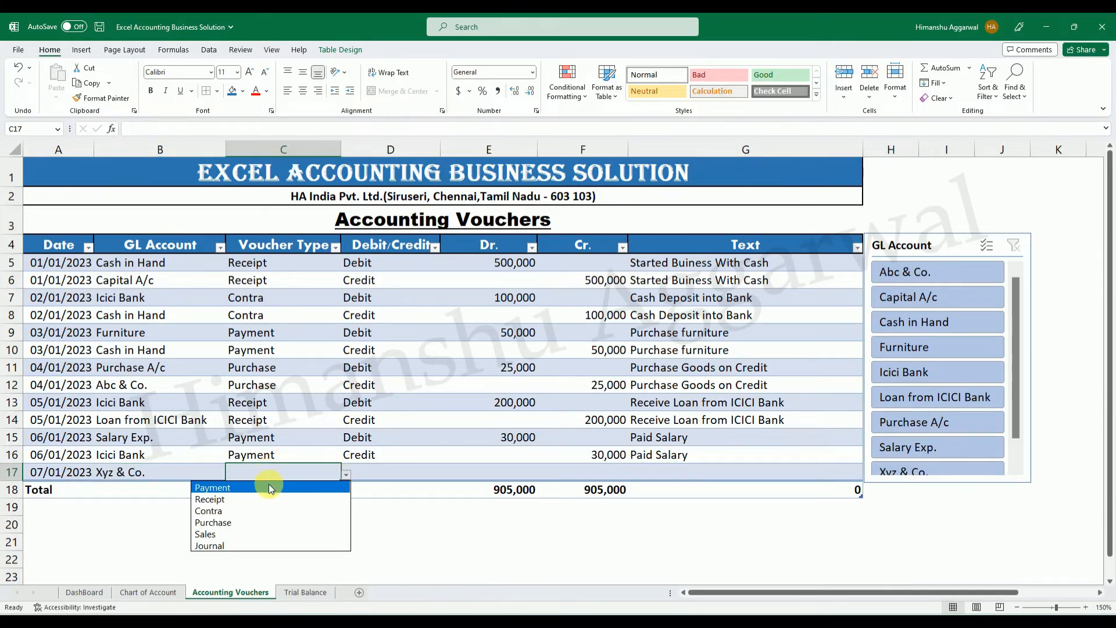
pyautogui.click(242, 533)
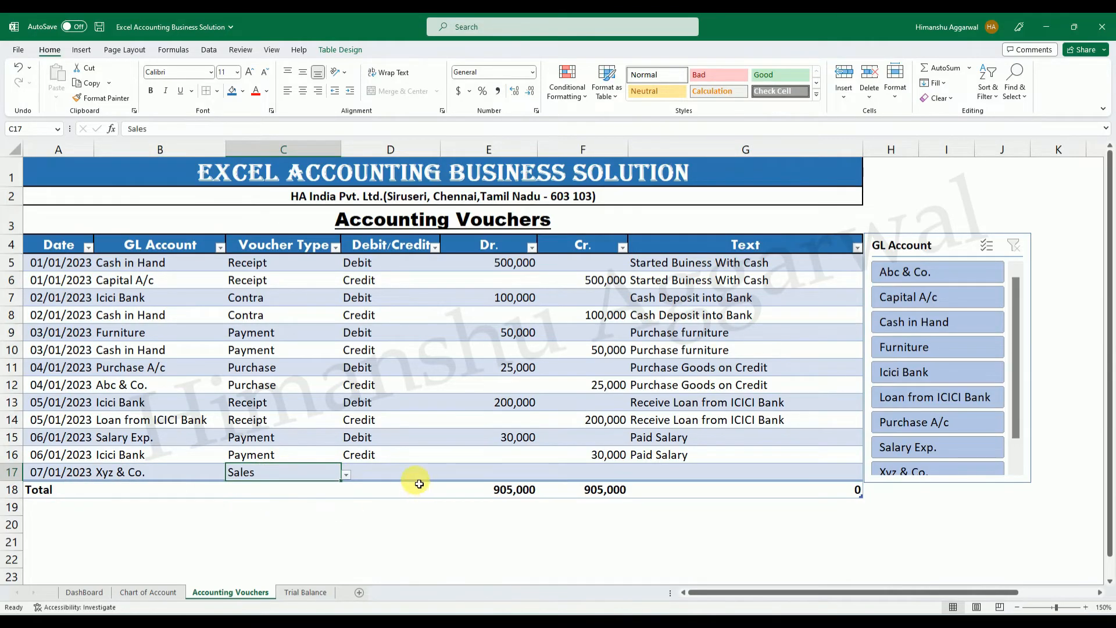
# Mark the Xyz & Co. voucher as Debit with a Dr. amount of 50,000.
pyautogui.click(392, 477)
pyautogui.click(444, 472)
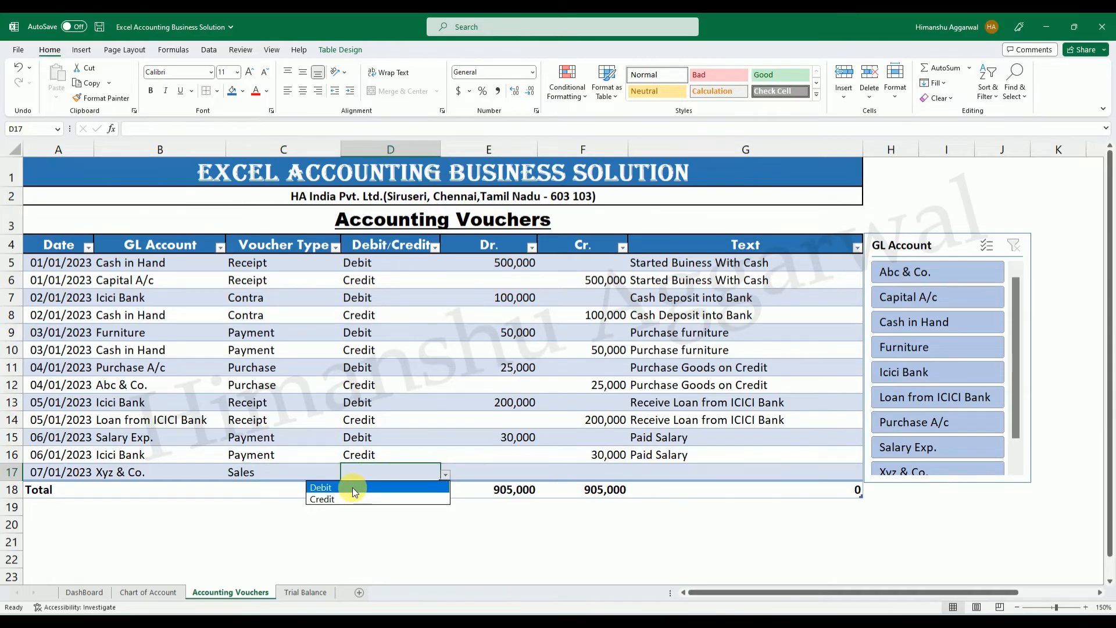
pyautogui.click(352, 487)
pyautogui.click(526, 474)
pyautogui.write('50000')
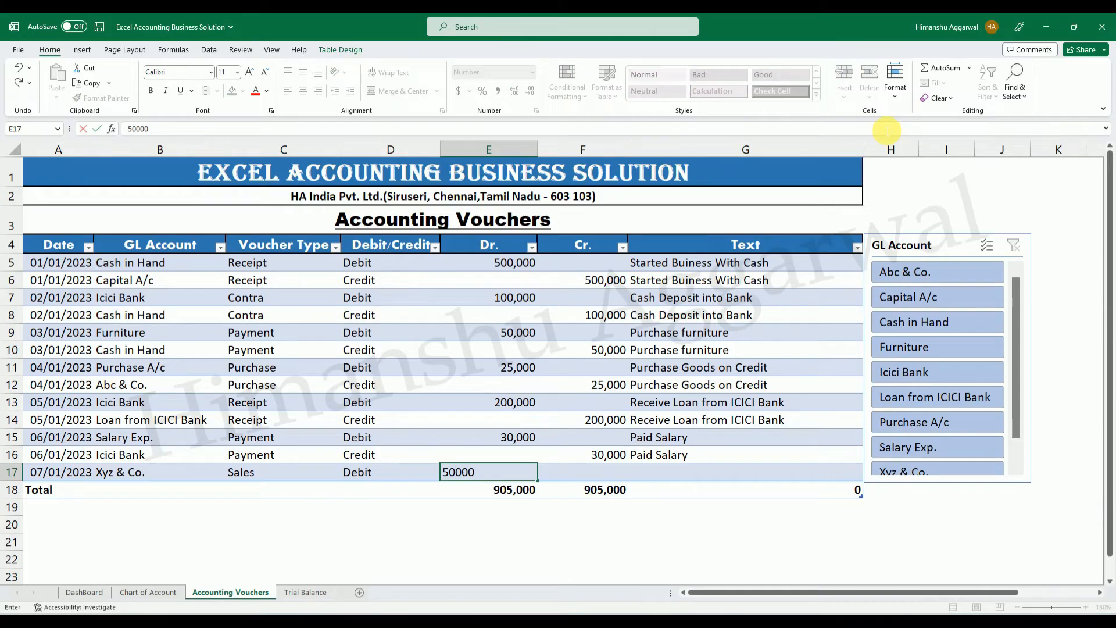
pyautogui.press('Return')
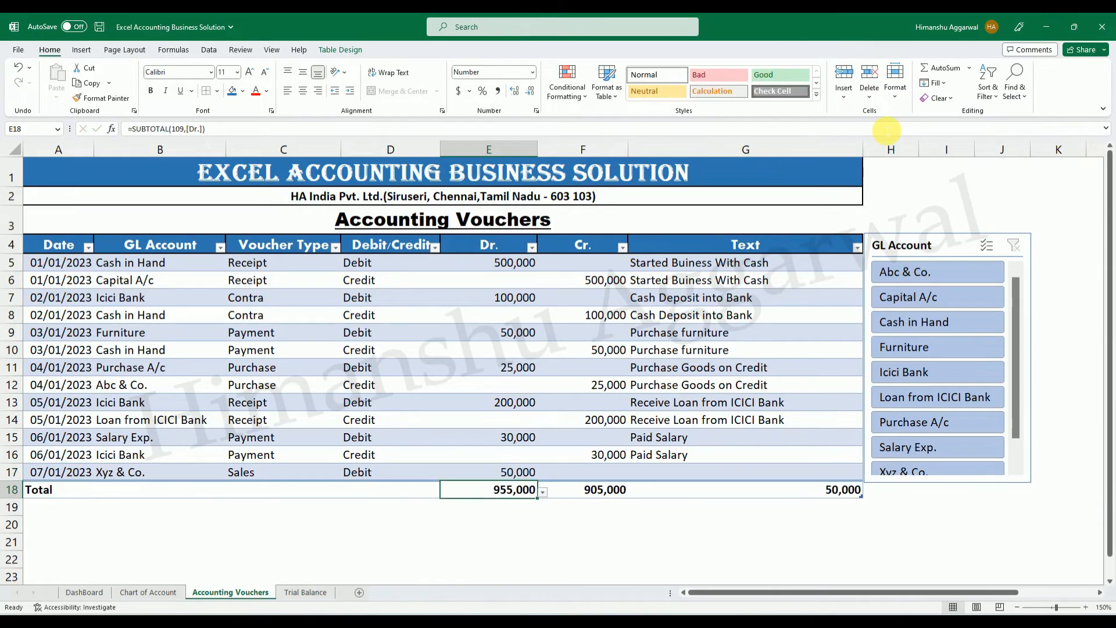
# Extend the GL Account slicer downward so that all its accounts fit without scrolling.
pyautogui.click(949, 486)
pyautogui.moveTo(949, 486); pyautogui.dragTo(950, 538)
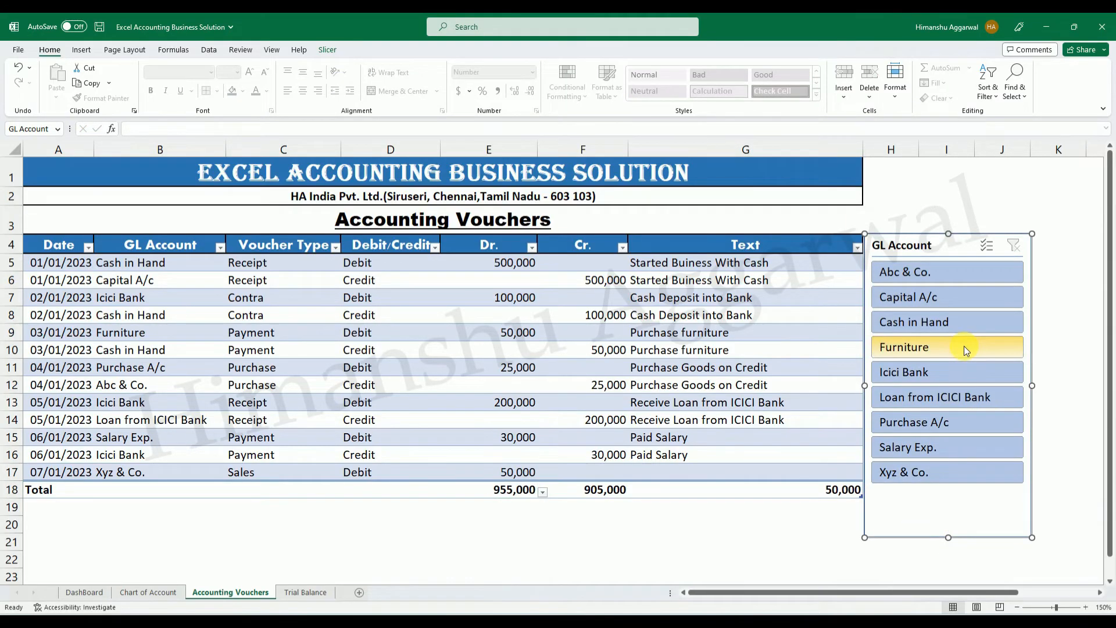
pyautogui.click(781, 529)
# Add voucher row 18 with the date 07/01/2023 copied from above and the GL account Sales A/c.
pyautogui.click(788, 475)
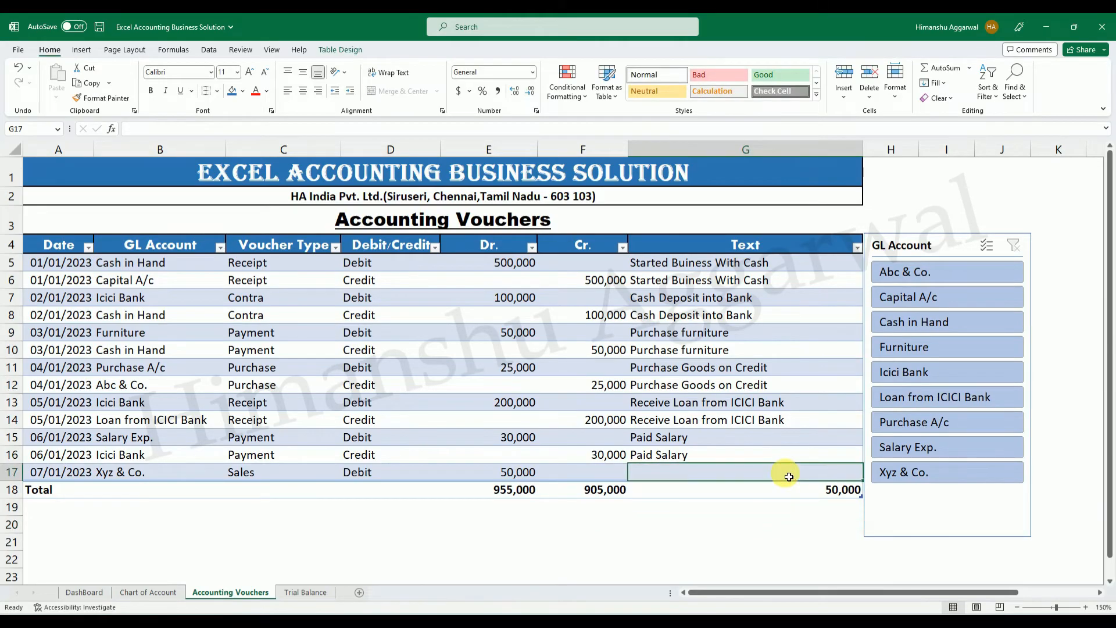
pyautogui.press('Tab')
pyautogui.hotkey('ctrl', 'd')
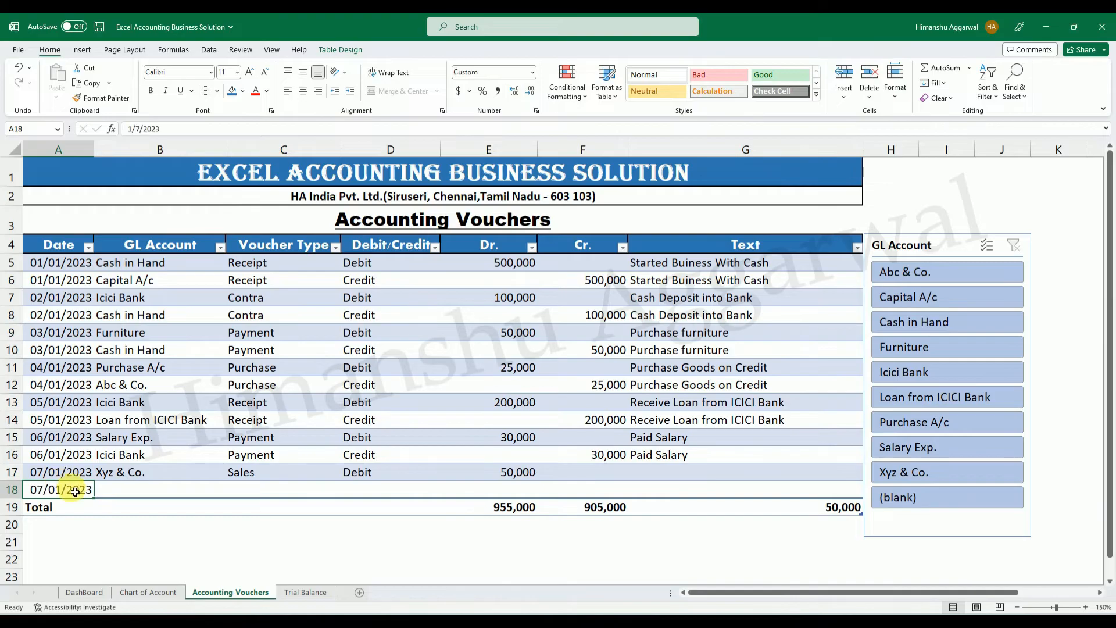
pyautogui.doubleClick(61, 492)
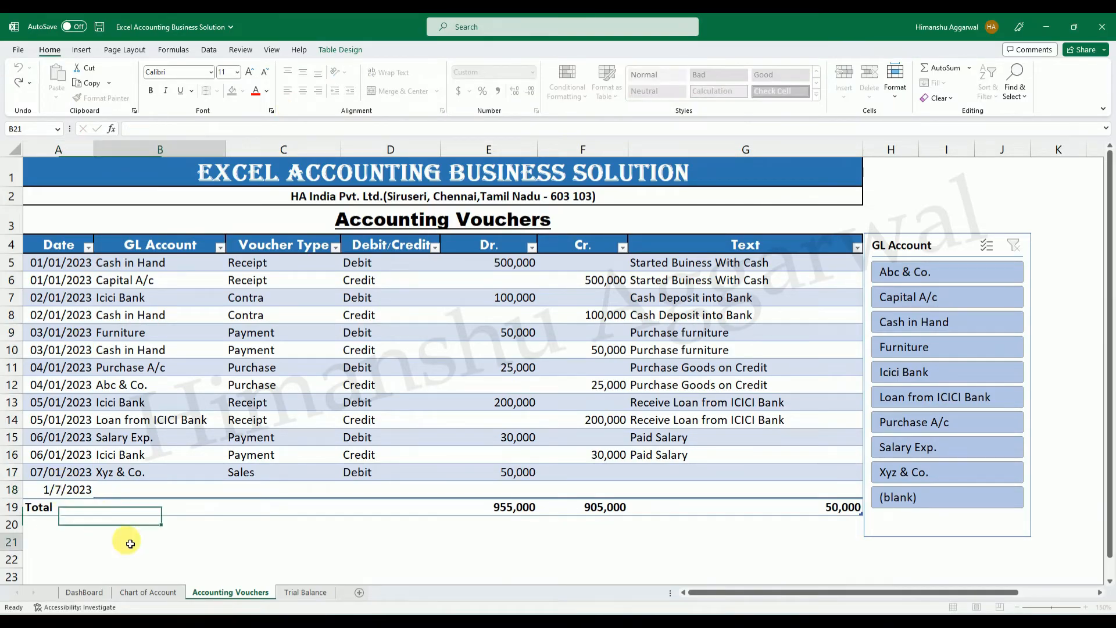
pyautogui.click(140, 490)
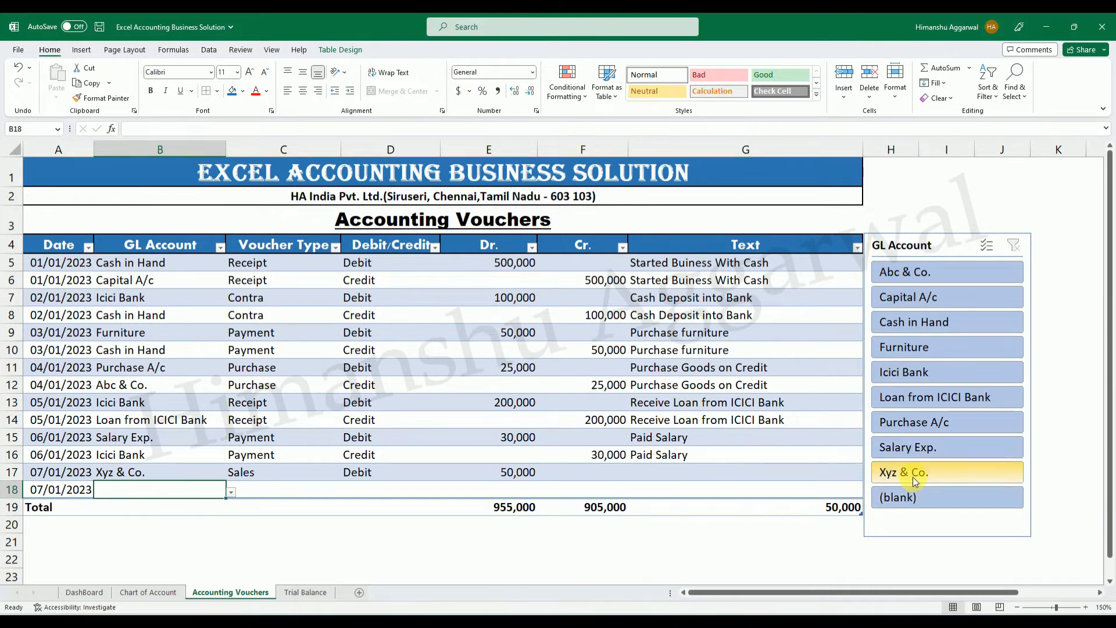
pyautogui.click(230, 492)
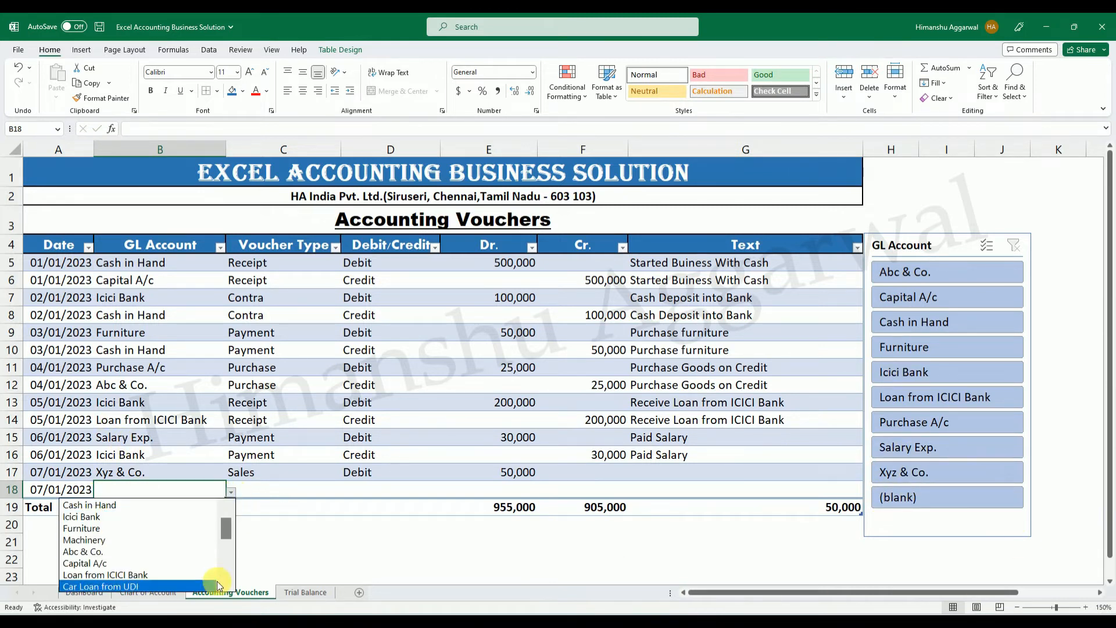
pyautogui.moveTo(225, 537); pyautogui.dragTo(227, 557)
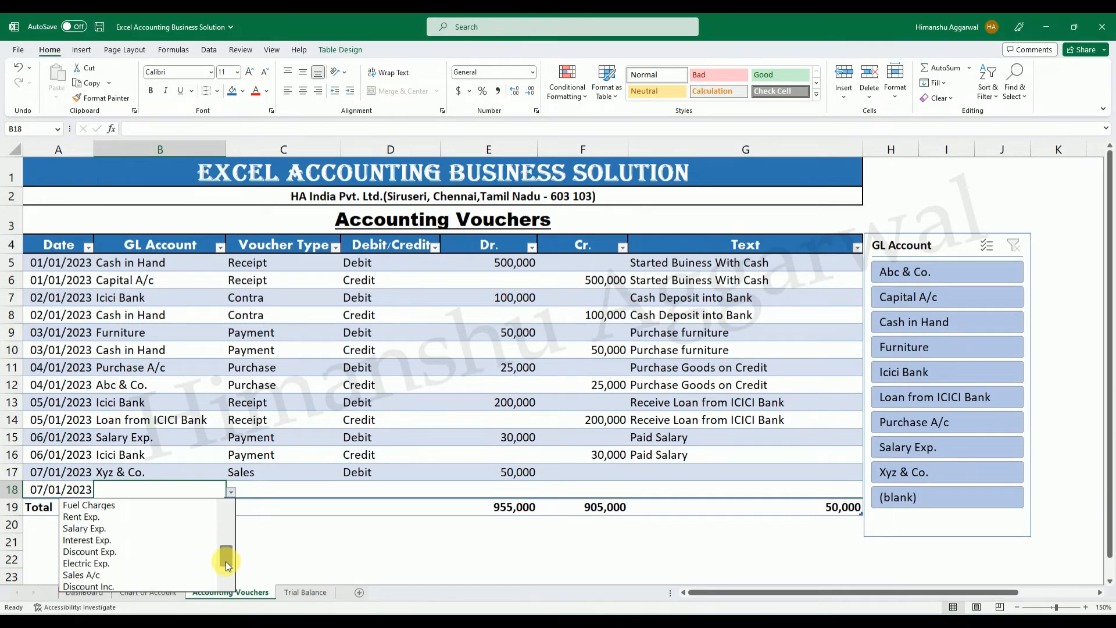
pyautogui.click(94, 574)
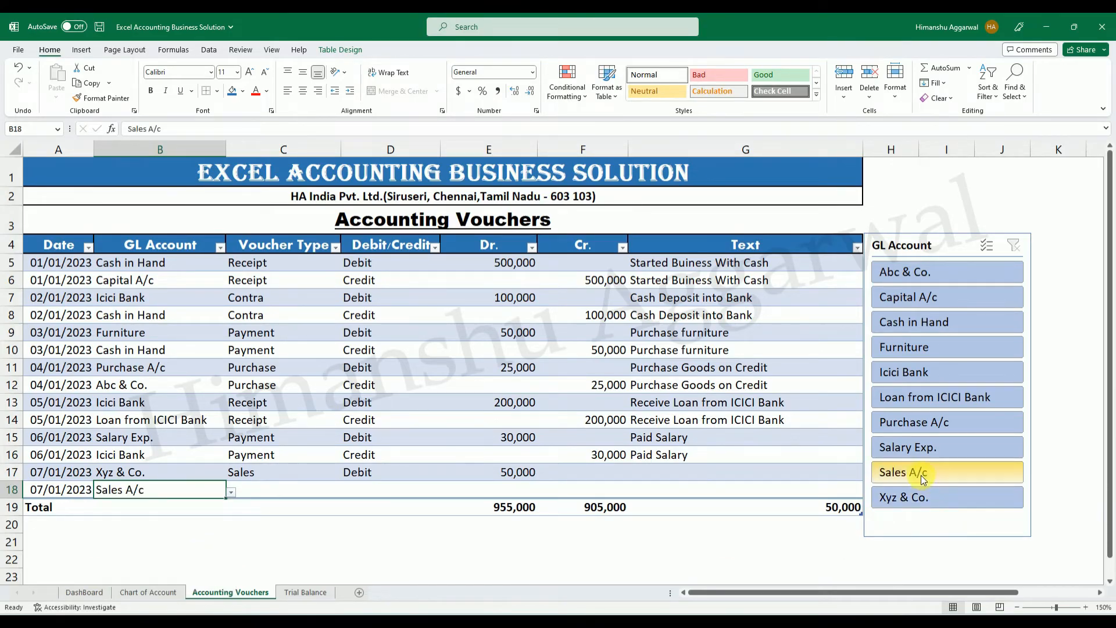
# Fill the Sales A/c voucher's type down as Sales and set its Debit/Credit entry to Credit.
pyautogui.click(282, 497)
pyautogui.click(342, 492)
pyautogui.click(295, 492)
pyautogui.hotkey('ctrl', 'd')
pyautogui.click(374, 496)
pyautogui.click(444, 492)
pyautogui.click(342, 517)
# Enter 50,000 as the Cr. amount of the Sales A/c voucher in F18.
pyautogui.click(623, 491)
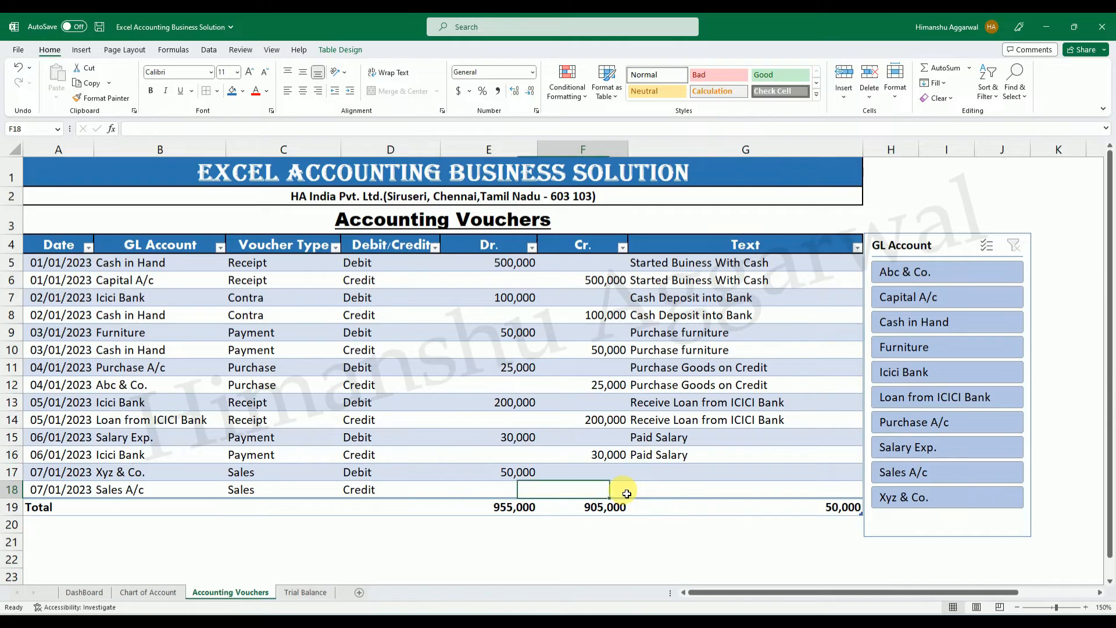
pyautogui.write('5000')
pyautogui.press('Return')
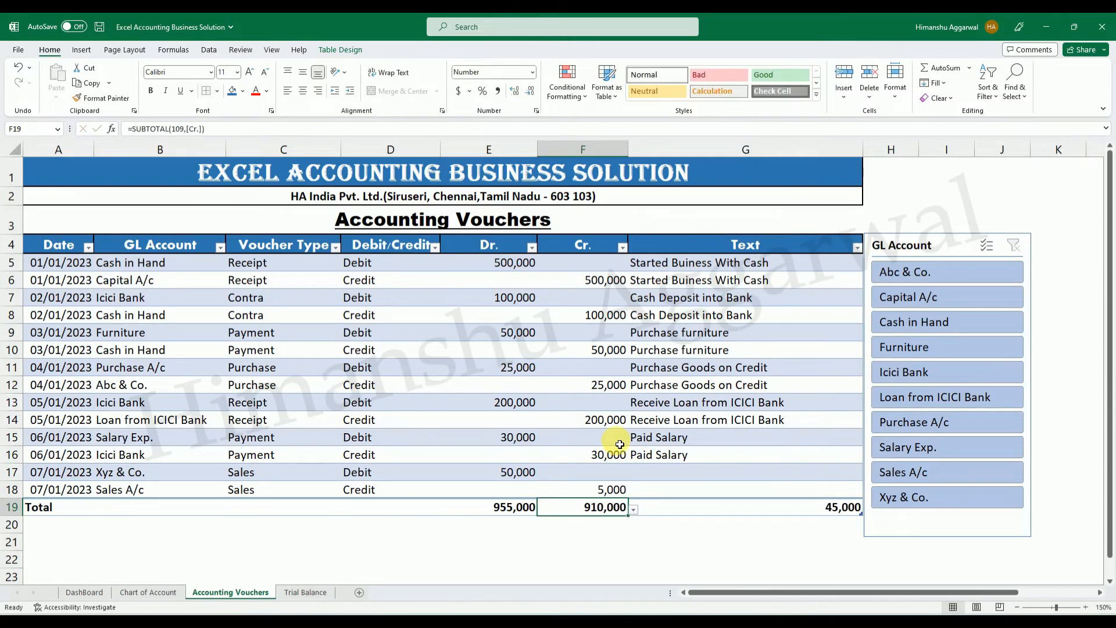
pyautogui.click(607, 491)
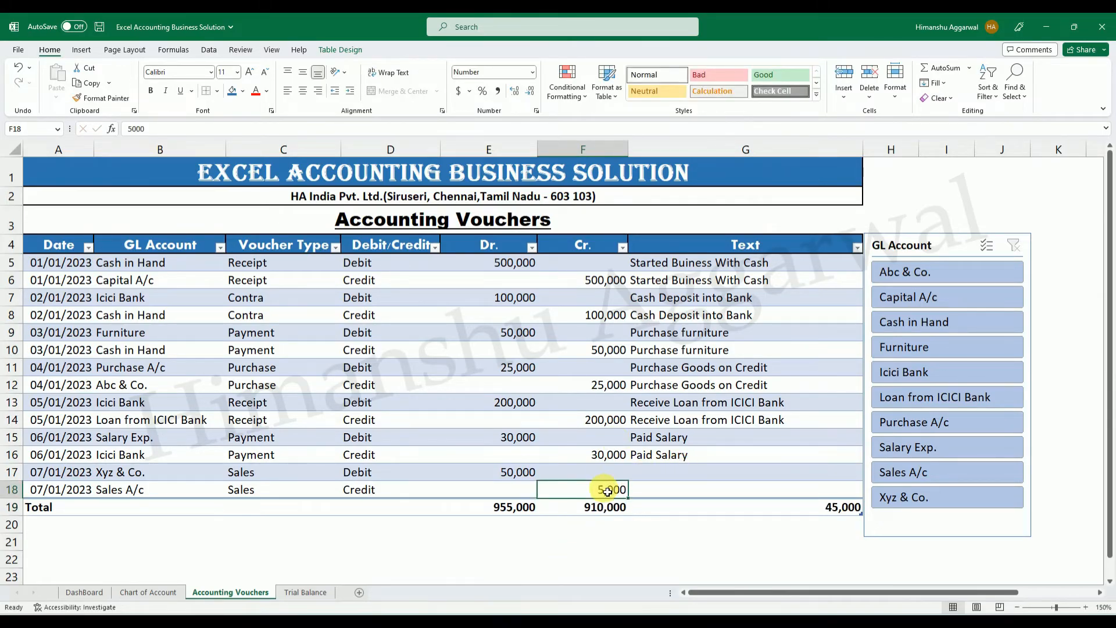
pyautogui.write('50,000')
pyautogui.press('Return')
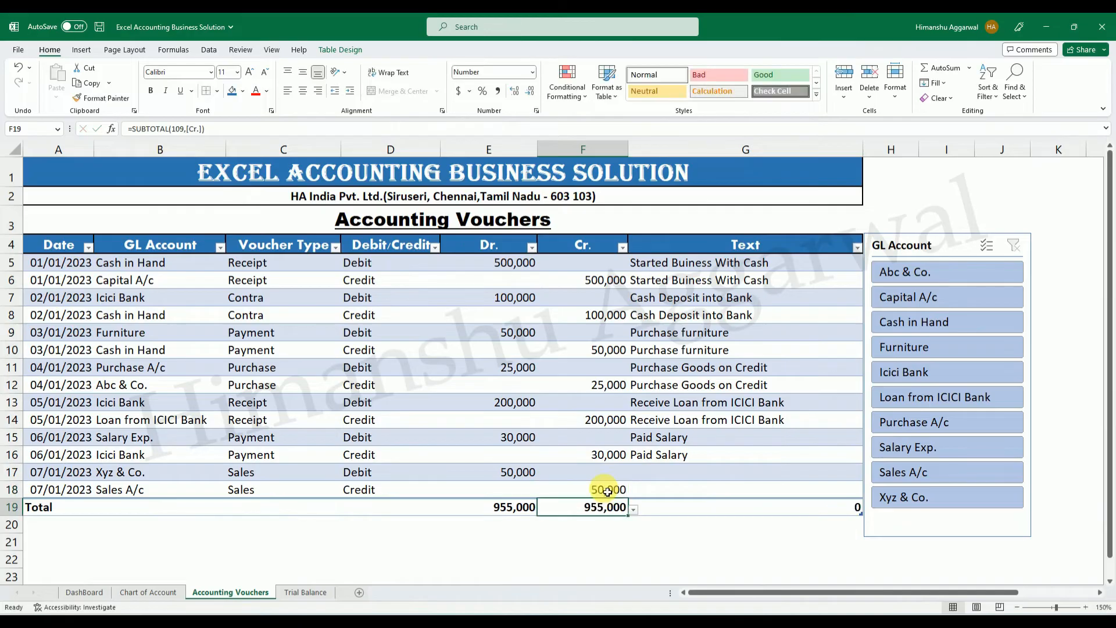
# Enter the text "Sold Goods on Credit" for both 07/01/2023 vouchers and save the workbook.
pyautogui.click(687, 471)
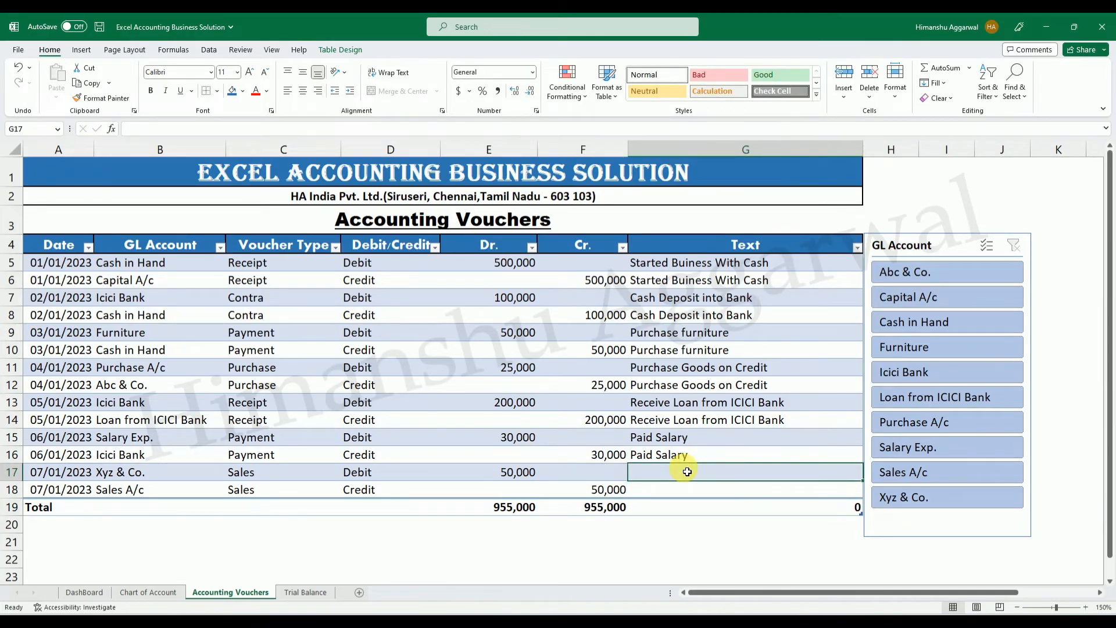
pyautogui.write('Sold Goods on Credit')
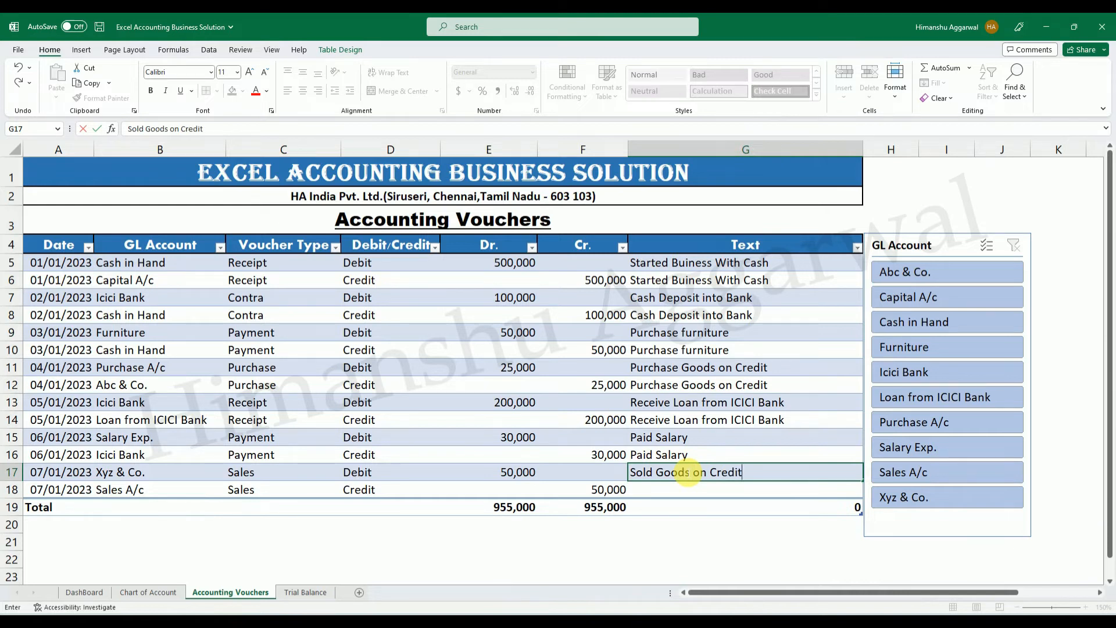
pyautogui.press('Return')
pyautogui.hotkey('ctrl', 'd')
pyautogui.hotkey('ctrl', 's')
pyautogui.click(1064, 370)
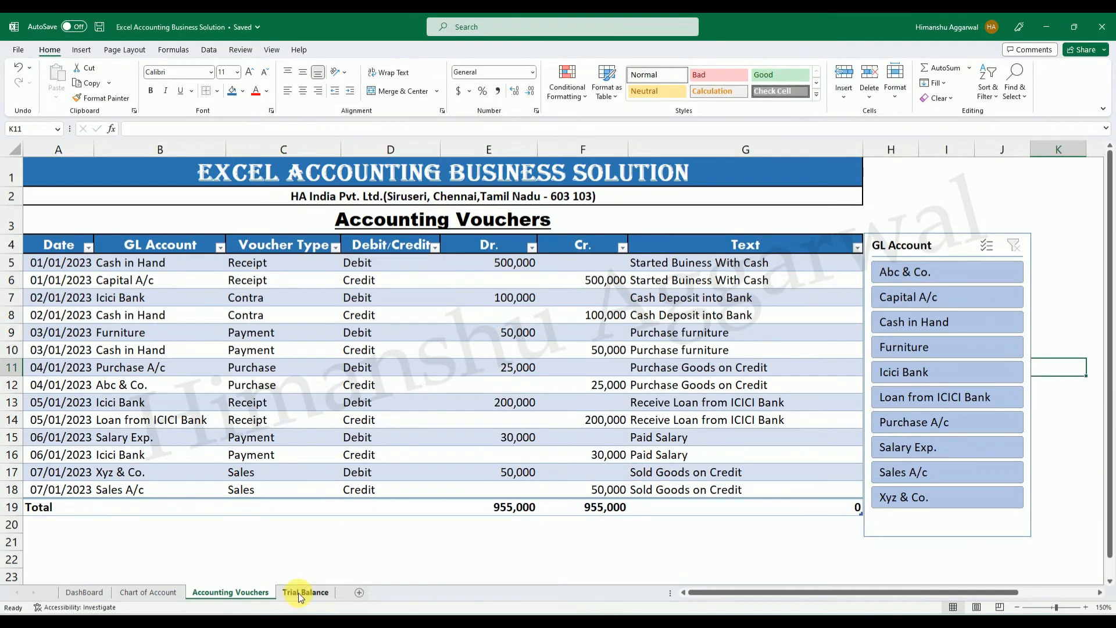
# Check on the Trial Balance sheet that the Sales A/c credit amount reflects the new voucher.
pyautogui.click(298, 592)
pyautogui.click(343, 501)
pyautogui.scroll(-2, 267, 471)
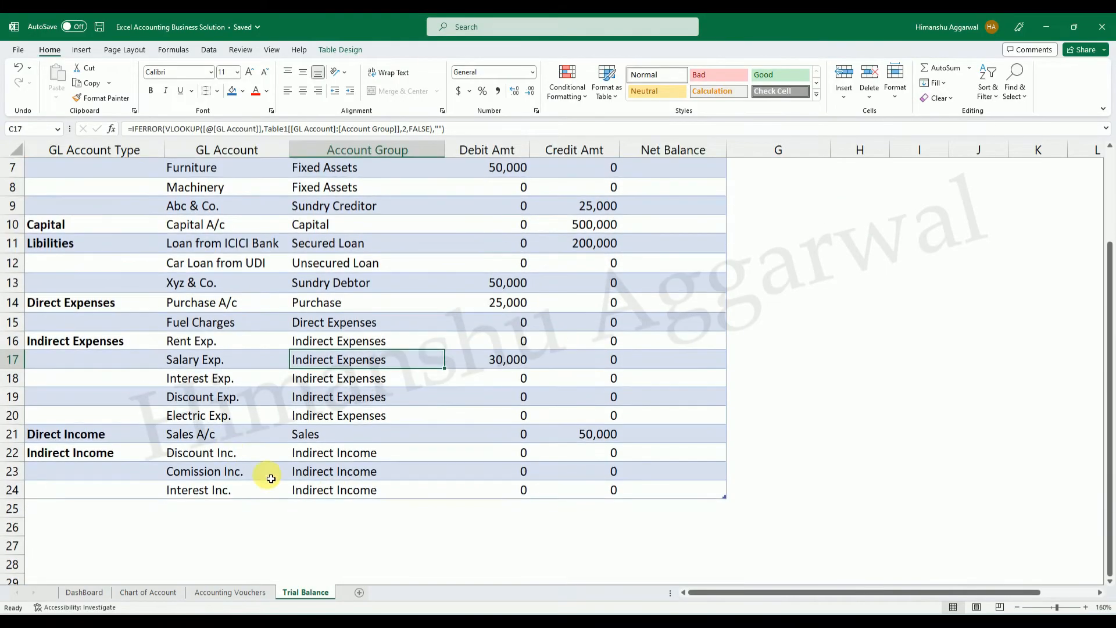
pyautogui.click(227, 438)
pyautogui.click(601, 440)
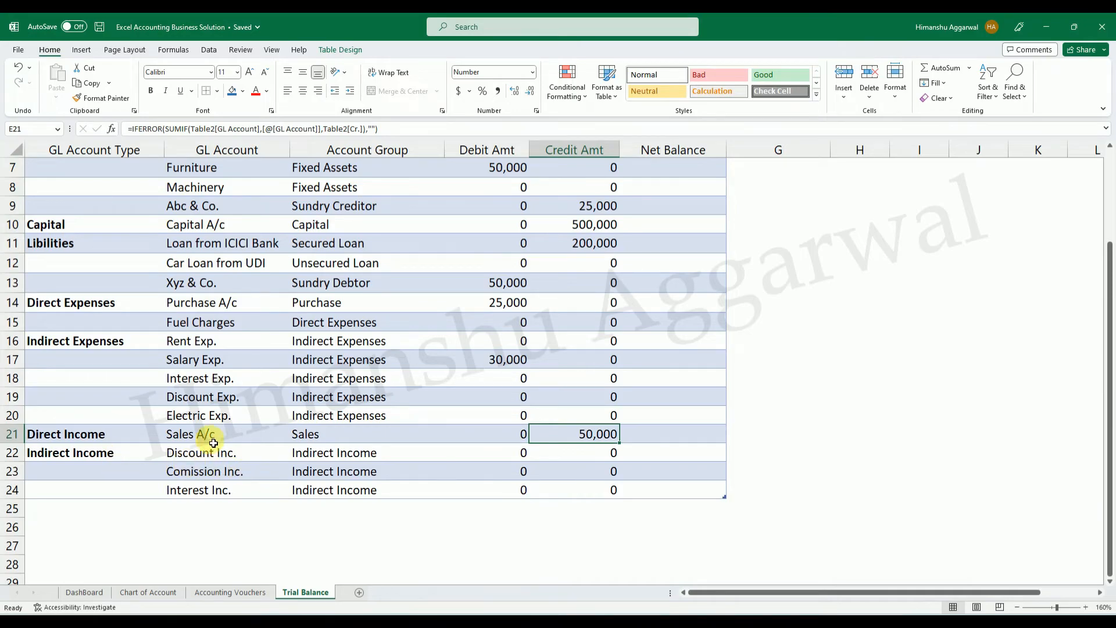
pyautogui.scroll(2, 401, 414)
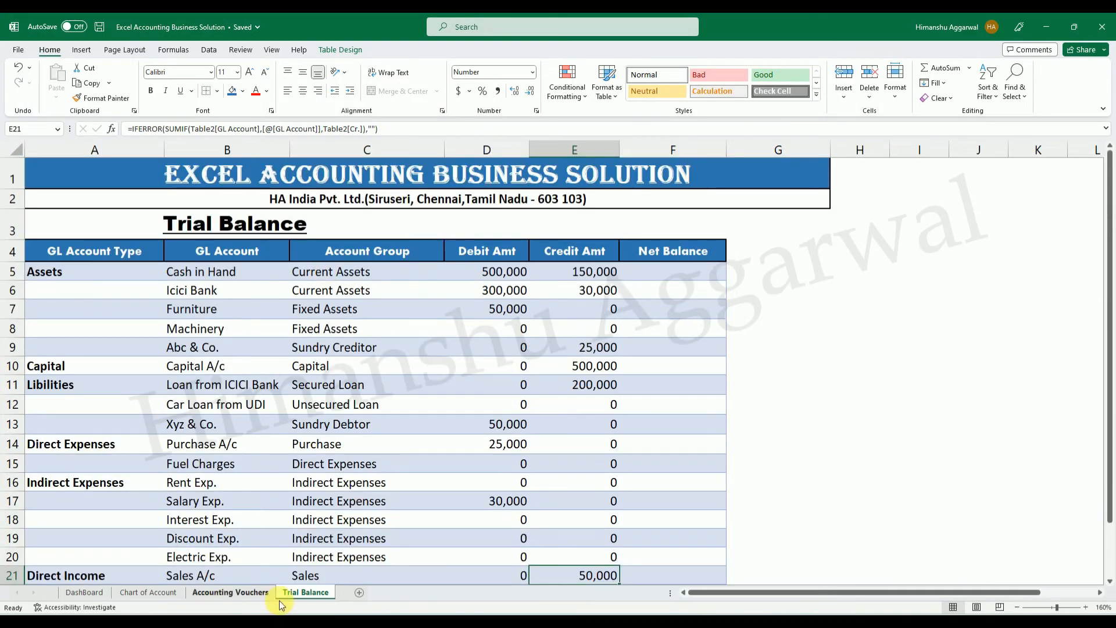
# Calculate Net Balance in F5 as Debit Amt minus Credit Amt, applied to the whole table column.
pyautogui.click(694, 272)
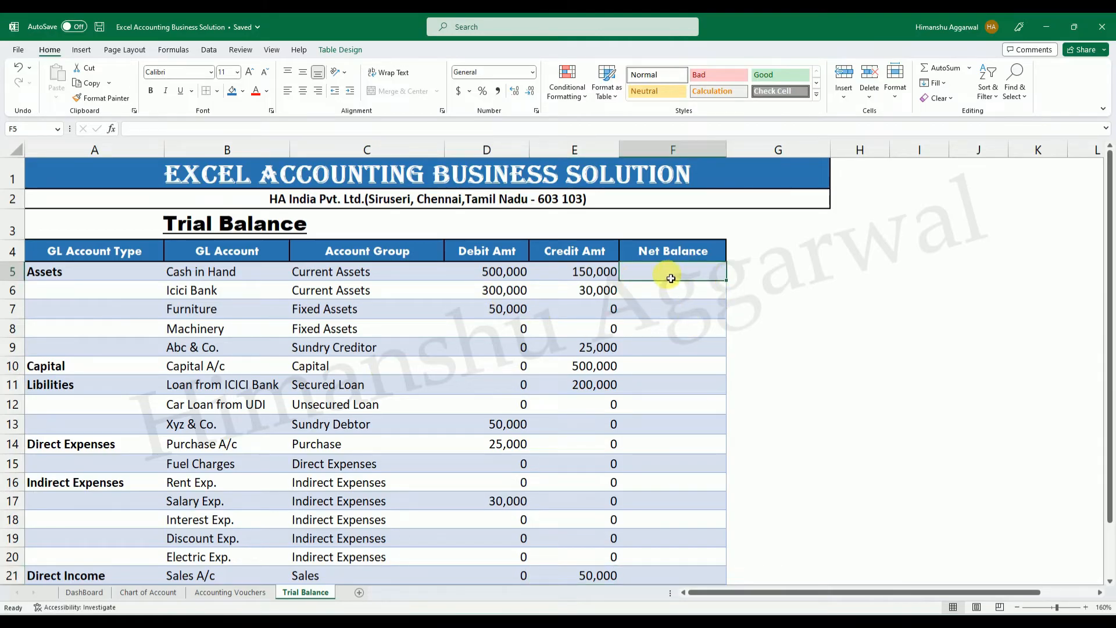
pyautogui.write('=')
pyautogui.press('Left')
pyautogui.press('Left')
pyautogui.write('-')
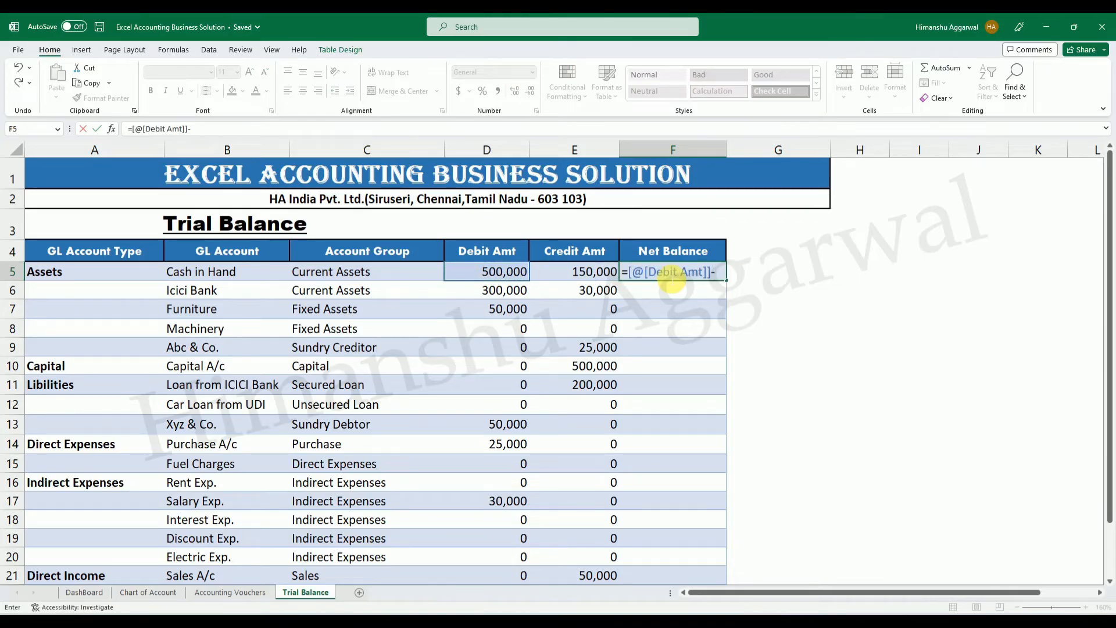
pyautogui.press('Left')
pyautogui.press('Return')
# Review the Net Balance results across the accounts and compare Cash in Hand's with its debit amount.
pyautogui.scroll(-1, 671, 279)
pyautogui.press('Down')
pyautogui.press('Down')
pyautogui.press('Down')
pyautogui.press('Down')
pyautogui.click(686, 197)
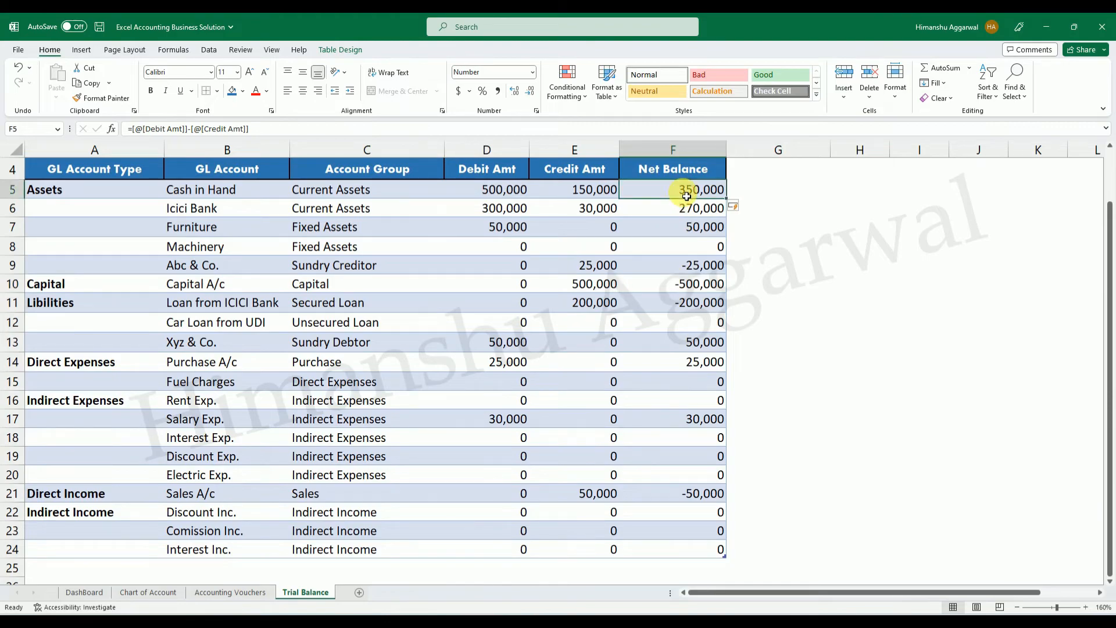
pyautogui.scroll(1, 686, 196)
pyautogui.click(503, 280)
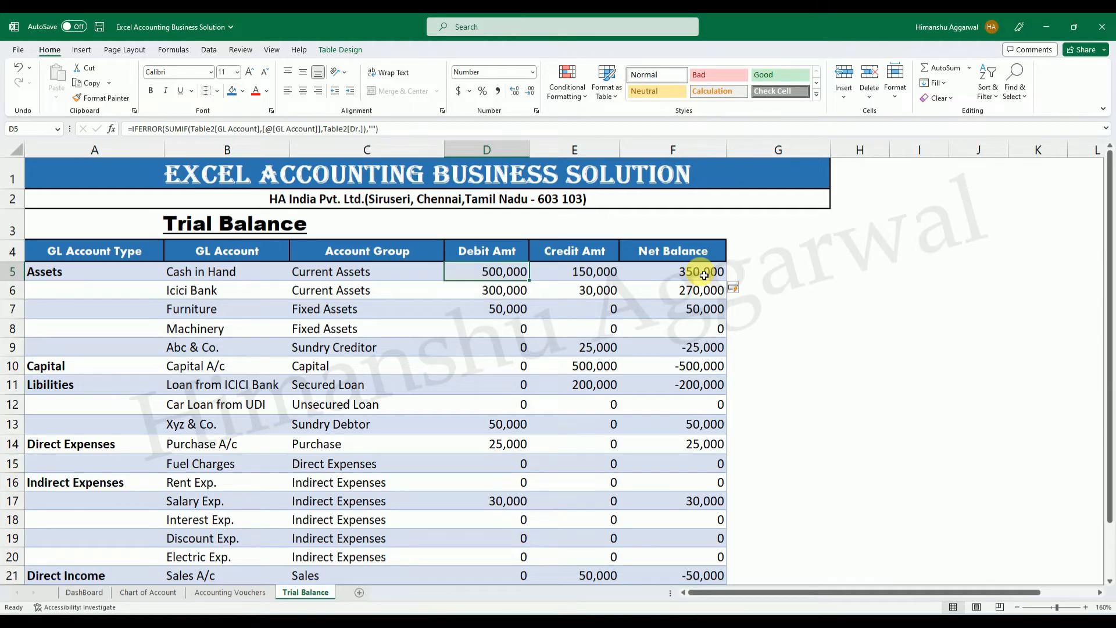
# Clear the existing Net Balance formulas from the Trial Balance table column.
pyautogui.doubleClick(703, 275)
pyautogui.click(959, 465)
pyautogui.moveTo(697, 277); pyautogui.dragTo(721, 539)
pyautogui.press('Delete')
pyautogui.scroll(1, 697, 526)
# Calculate Net Balance from F5 with an IF that subtracts Credit Amt from Debit Amt when debit is greater, otherwise Debit Amt from Credit Amt.
pyautogui.click(692, 270)
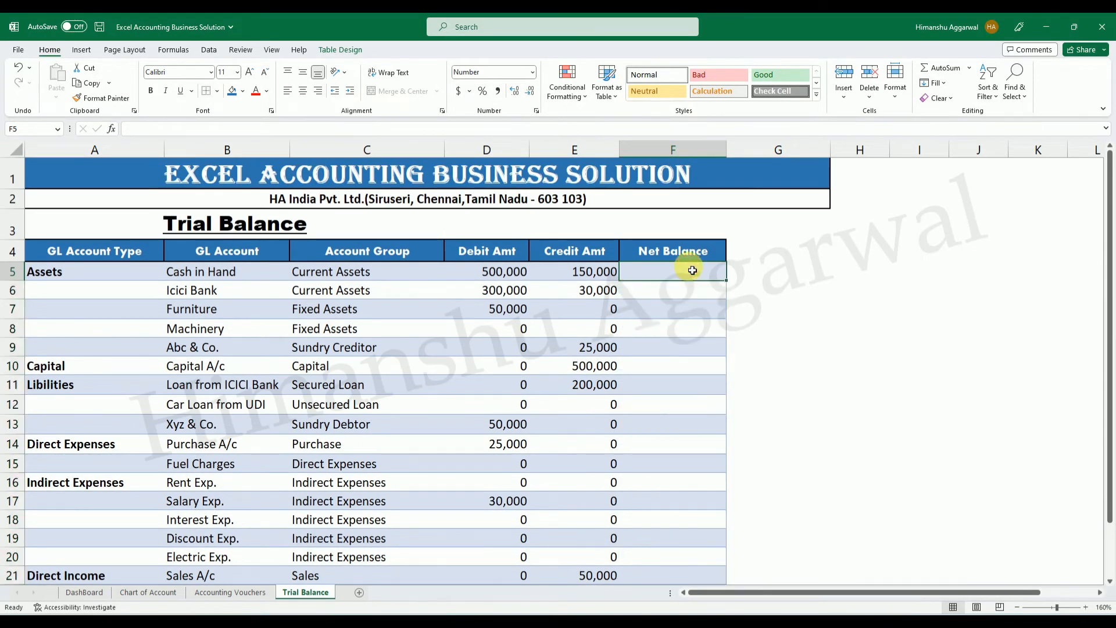
pyautogui.write('=IF(')
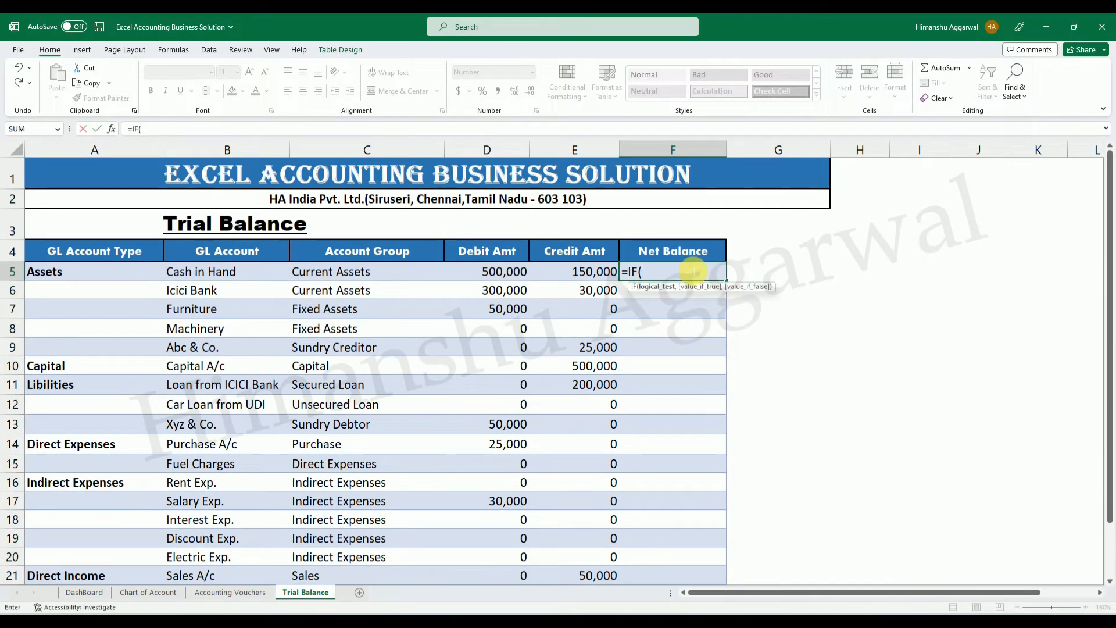
pyautogui.press('Left')
pyautogui.press('Left')
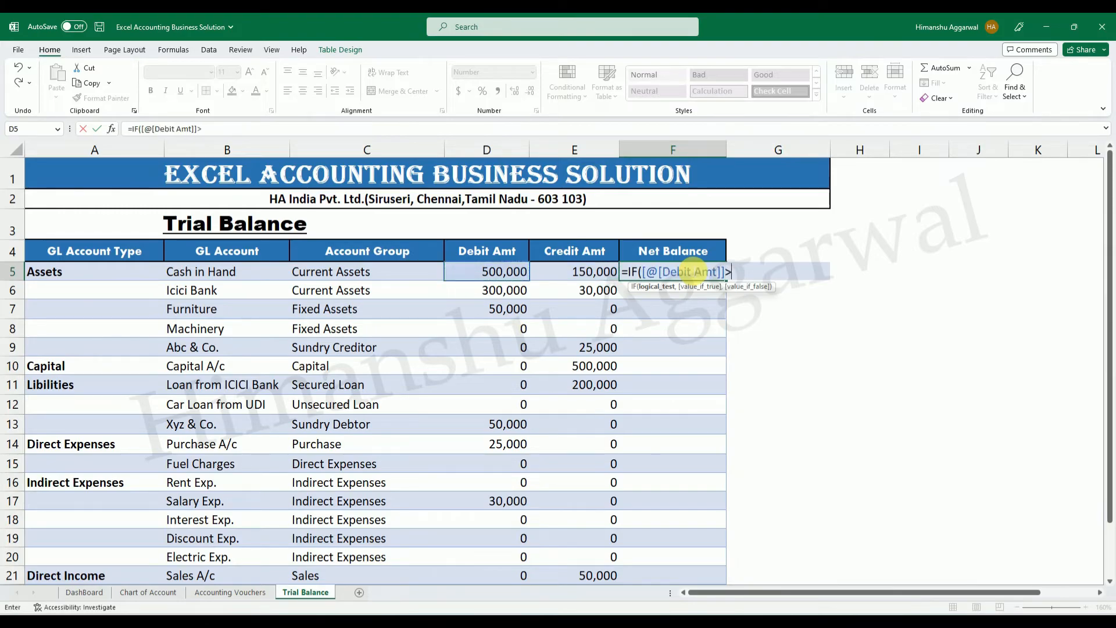
pyautogui.write('>')
pyautogui.press('Left')
pyautogui.write(',')
pyautogui.click(508, 272)
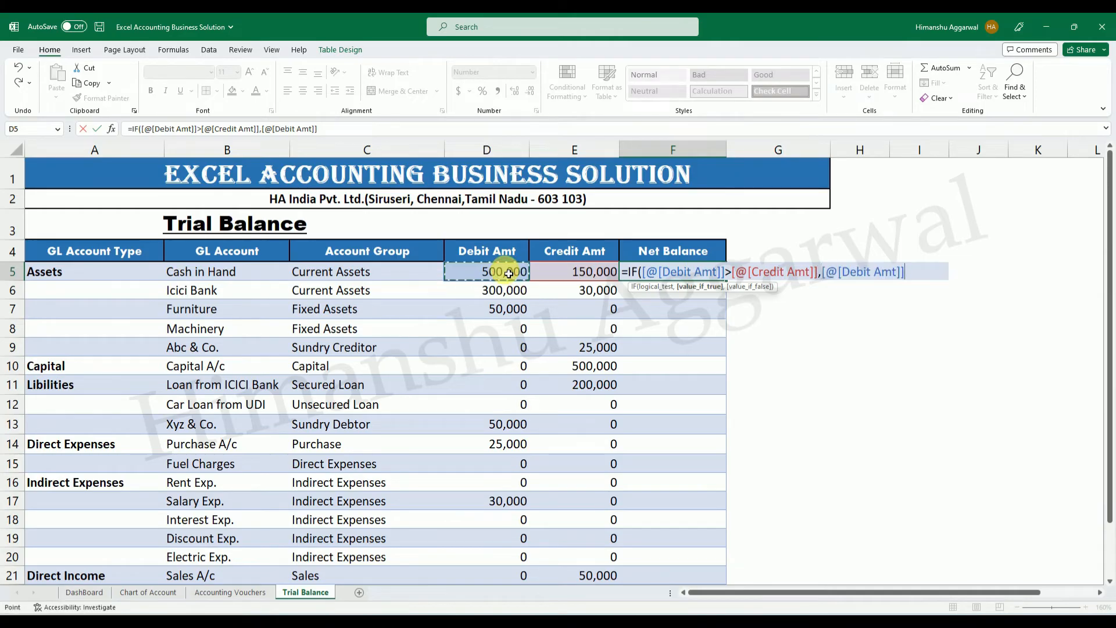
pyautogui.click(581, 270)
pyautogui.write(',')
pyautogui.click(596, 281)
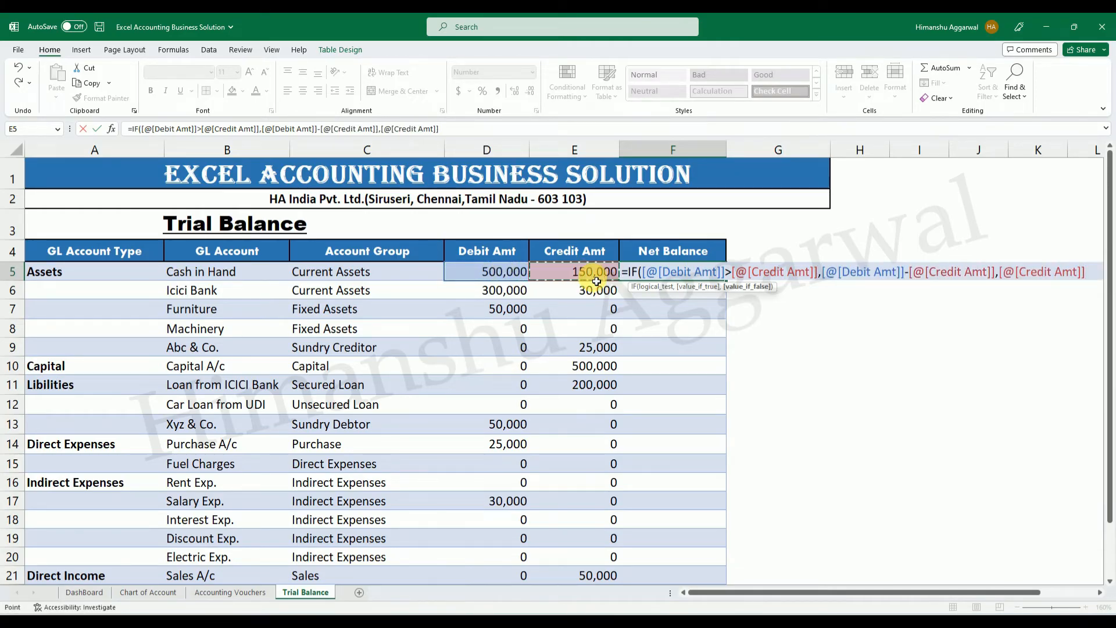
pyautogui.click(506, 273)
pyautogui.write(')')
pyautogui.press('Return')
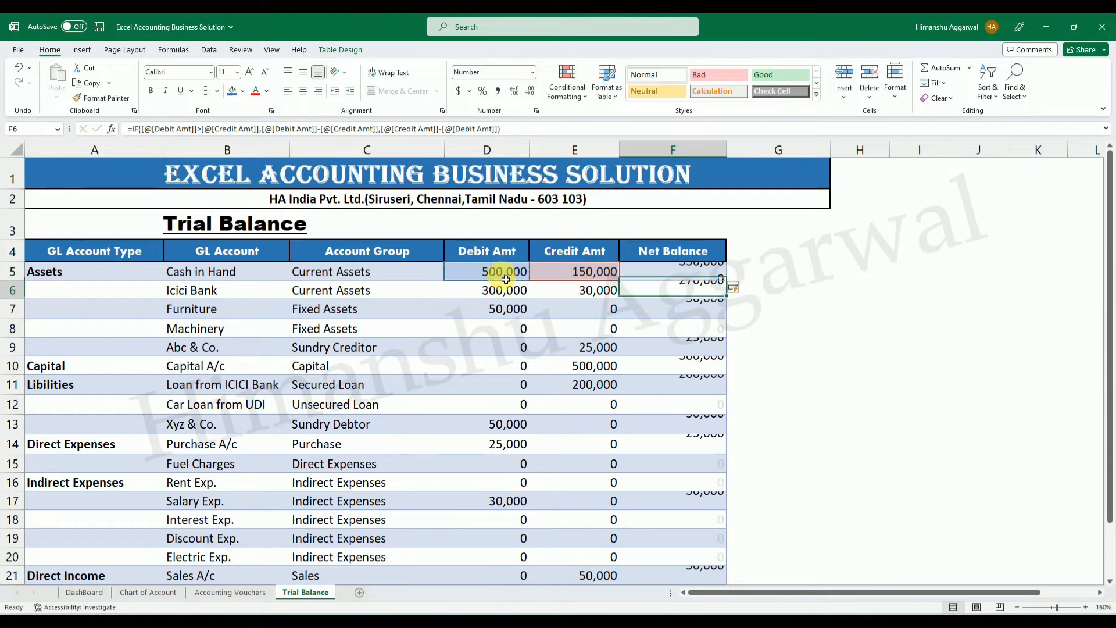
# Review the new Net Balance values across all accounts and compare Cash in Hand's balance with its debit and credit amounts.
pyautogui.click(978, 347)
pyautogui.scroll(-3, 673, 324)
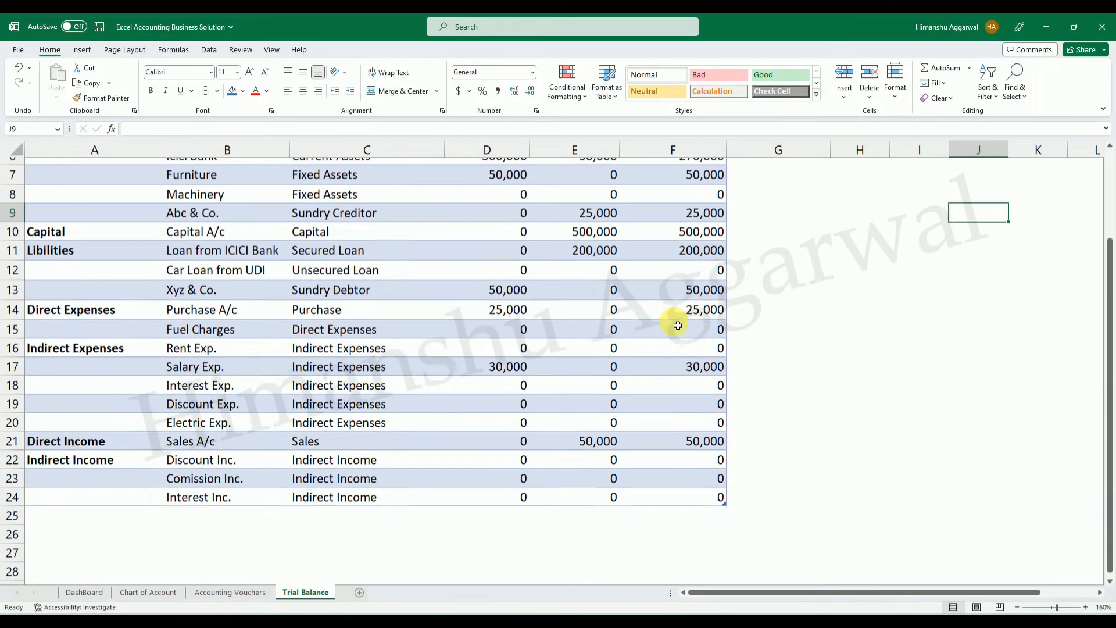
pyautogui.click(845, 415)
pyautogui.scroll(3, 689, 308)
pyautogui.click(695, 290)
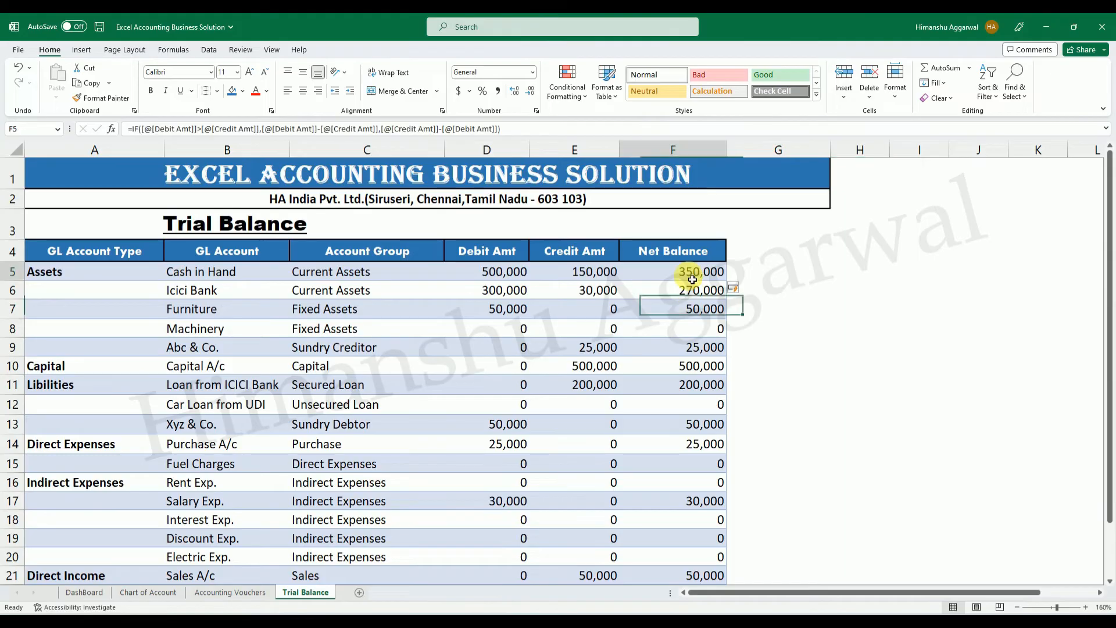
pyautogui.click(785, 330)
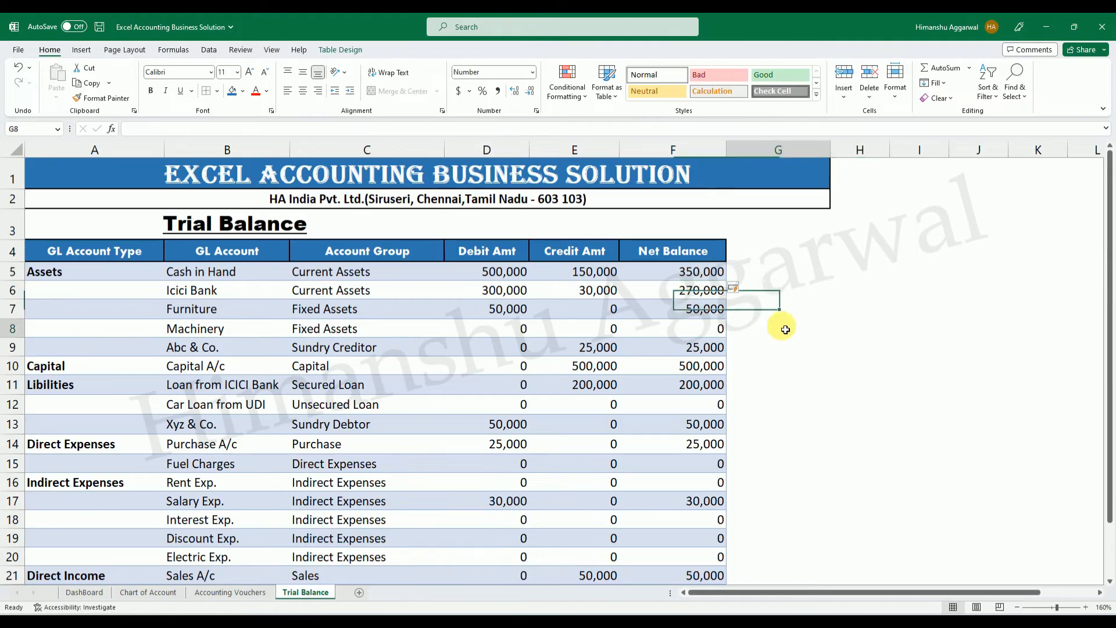
pyautogui.click(507, 276)
pyautogui.click(583, 278)
pyautogui.click(705, 279)
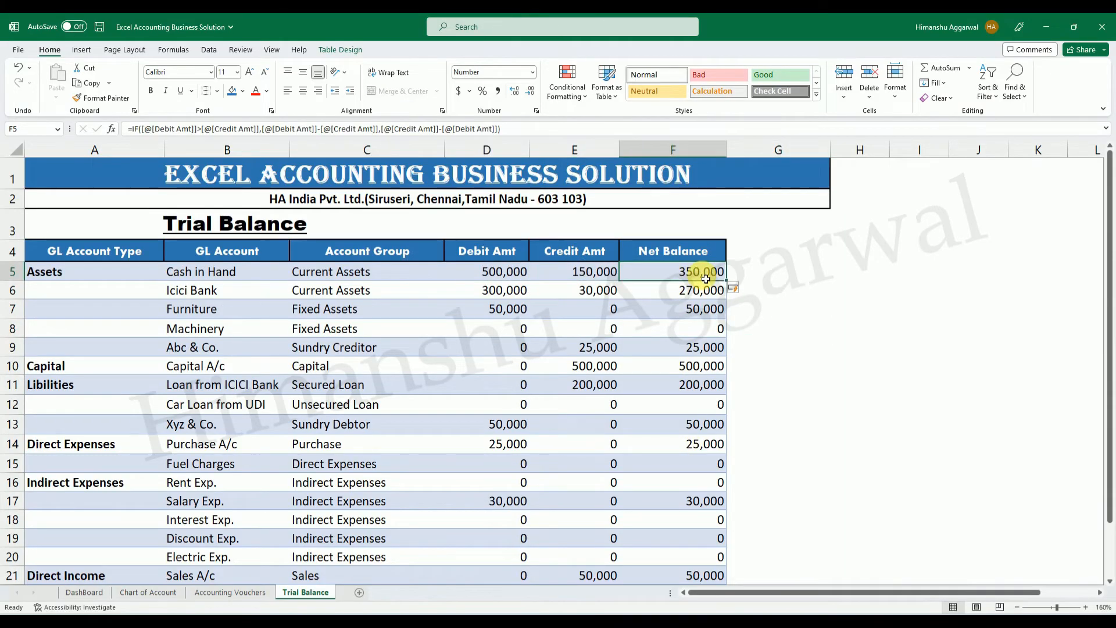
pyautogui.click(615, 279)
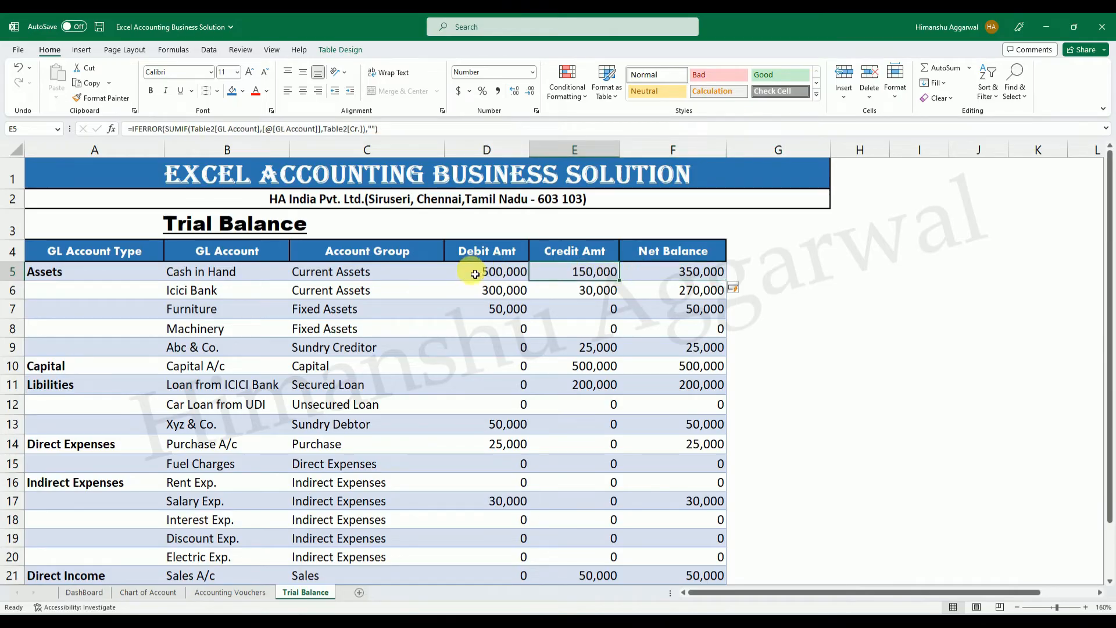
pyautogui.scroll(-3, 922, 359)
pyautogui.scroll(3, 921, 358)
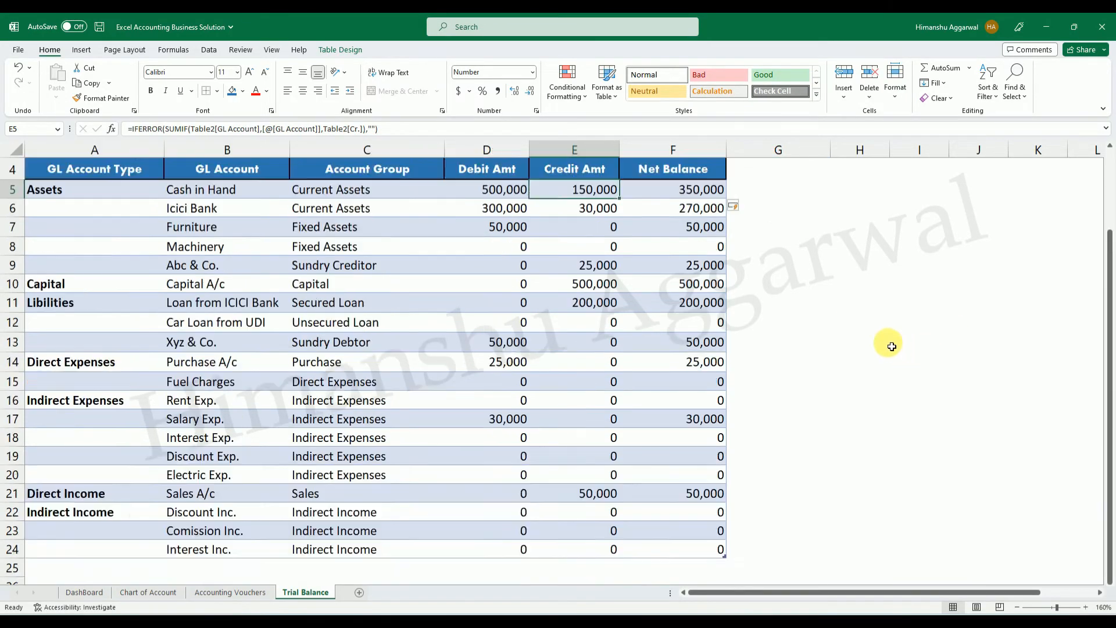
# Add a Total Row to the Trial Balance table.
pyautogui.scroll(-2, 913, 363)
pyautogui.click(535, 490)
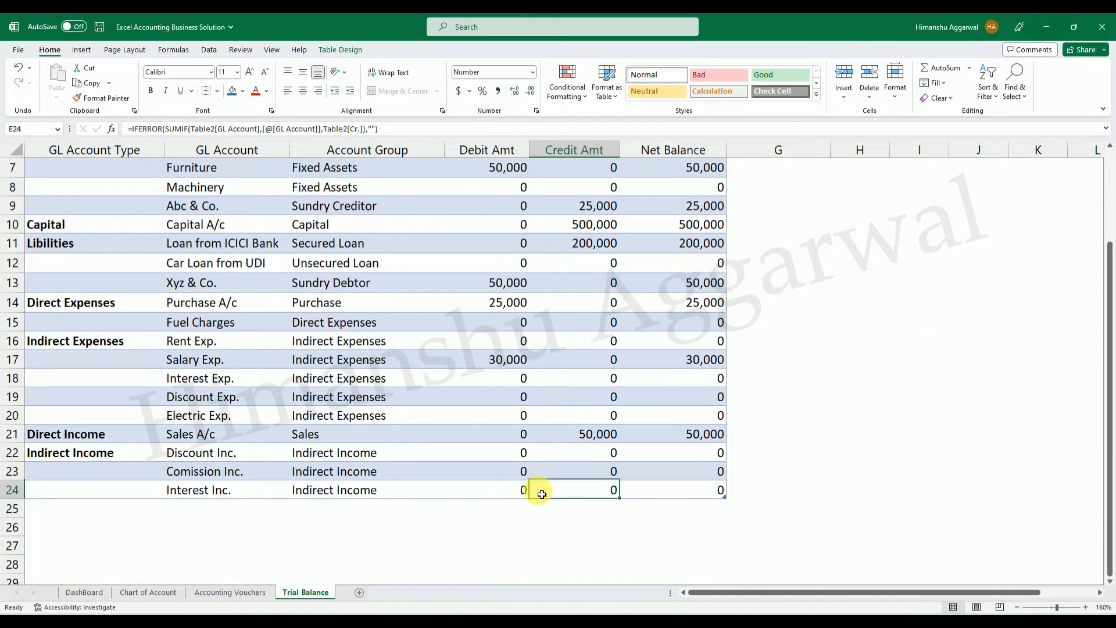
pyautogui.scroll(2, 535, 489)
pyautogui.click(342, 50)
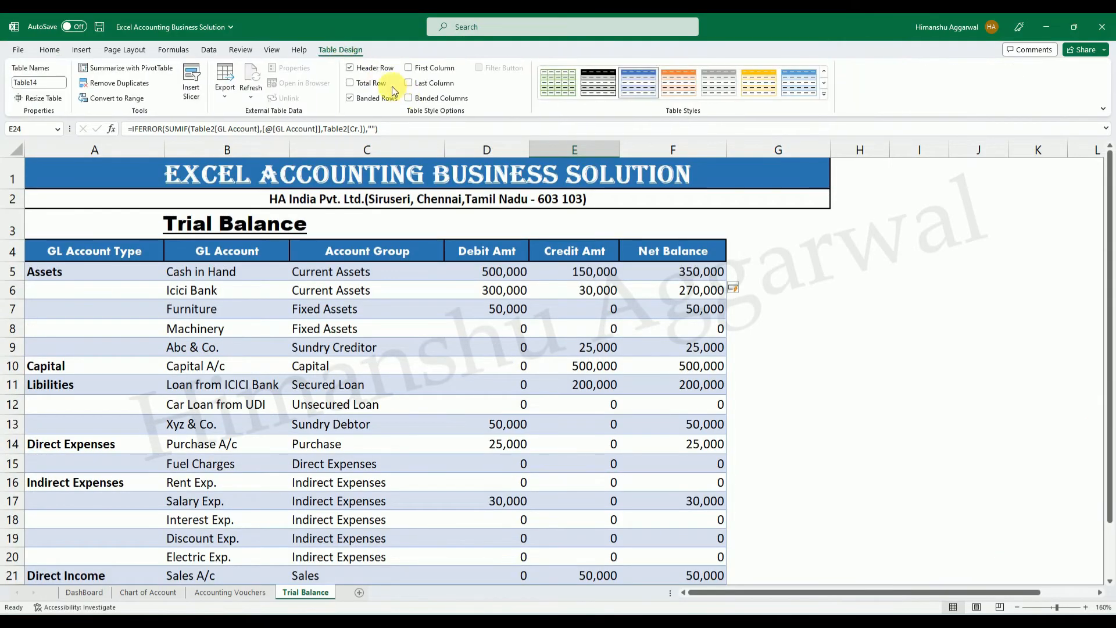
pyautogui.scroll(-4, 787, 237)
pyautogui.click(860, 306)
pyautogui.scroll(-1, 877, 351)
pyautogui.scroll(1, 812, 384)
pyautogui.scroll(3, 812, 384)
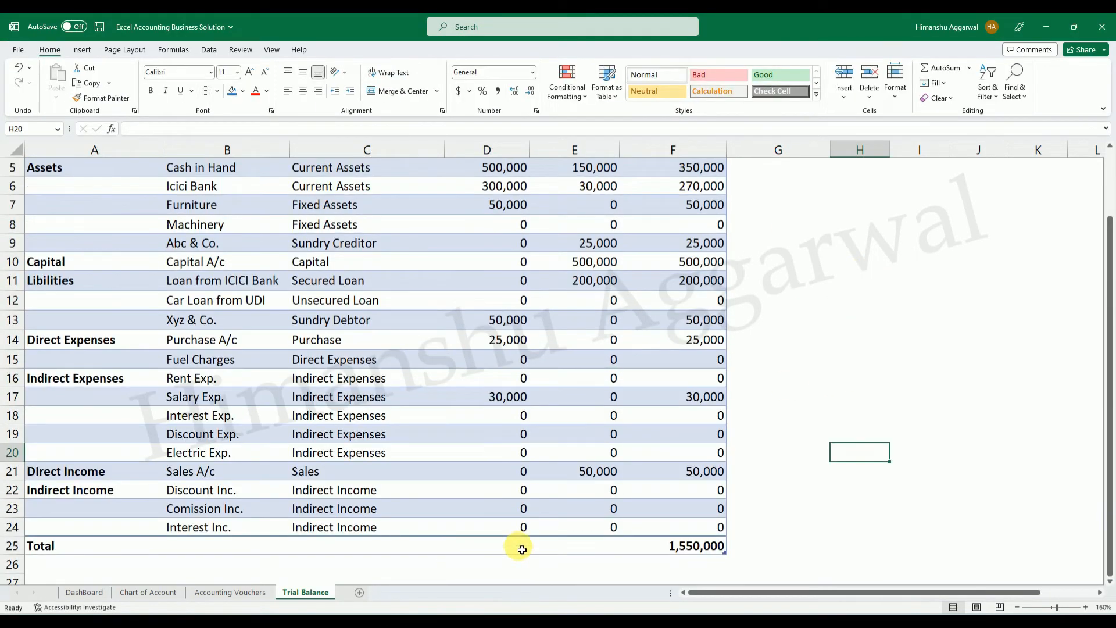
# Set the Total row to Sum for both the Debit Amt and Credit Amt columns.
pyautogui.click(507, 549)
pyautogui.click(533, 550)
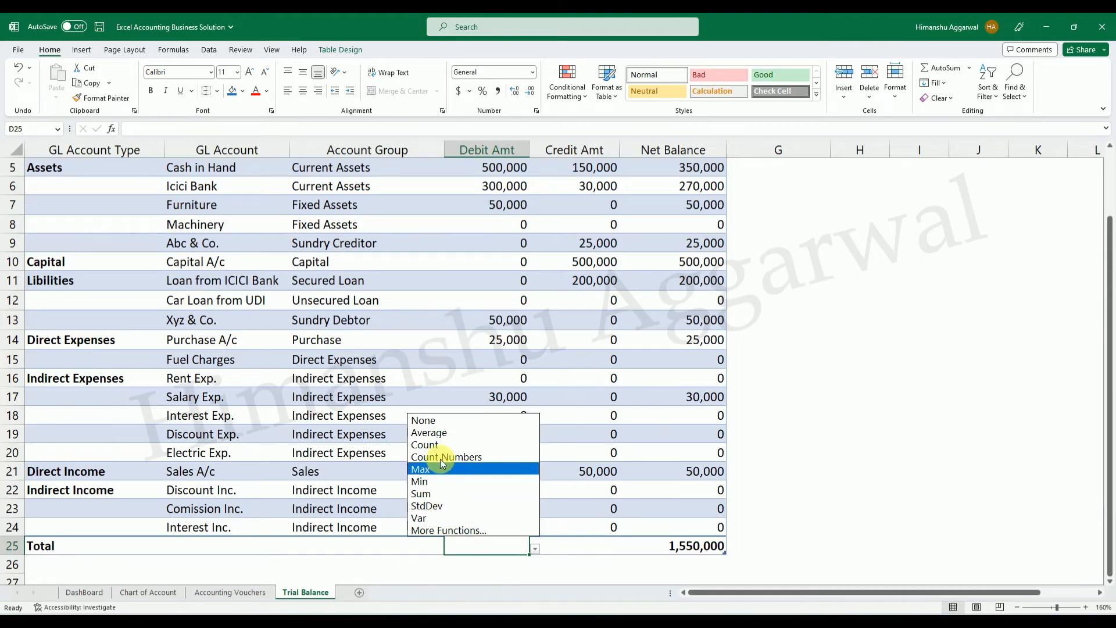
pyautogui.click(433, 493)
pyautogui.click(598, 544)
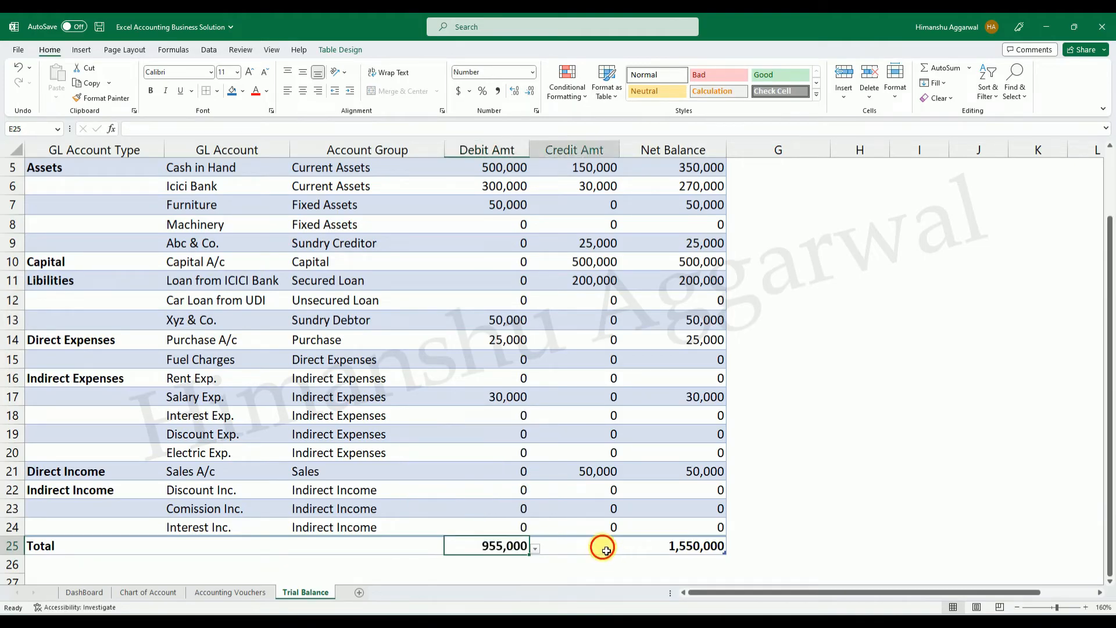
pyautogui.click(626, 548)
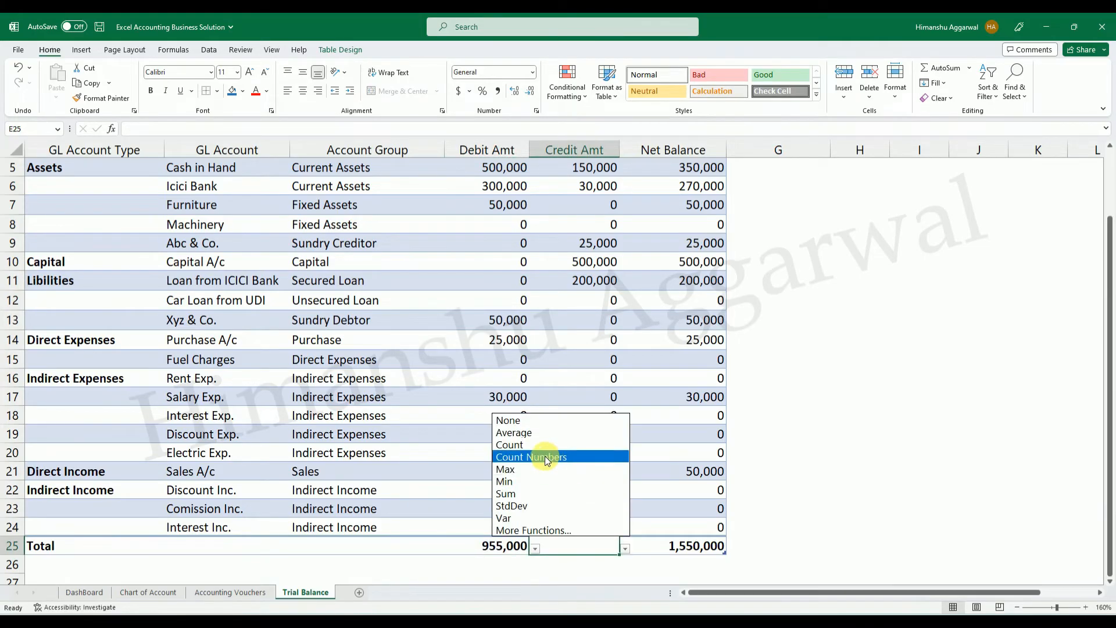
pyautogui.click(530, 494)
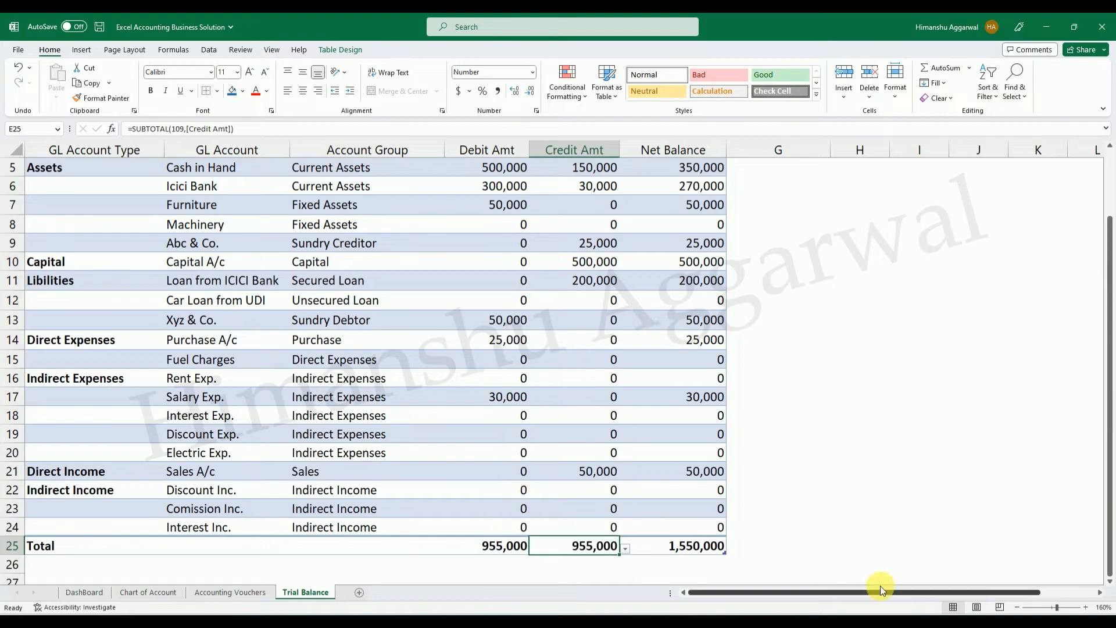
# Clear the Net Balance total from the Total row and compare the debit and credit totals.
pyautogui.click(713, 547)
pyautogui.press('Delete')
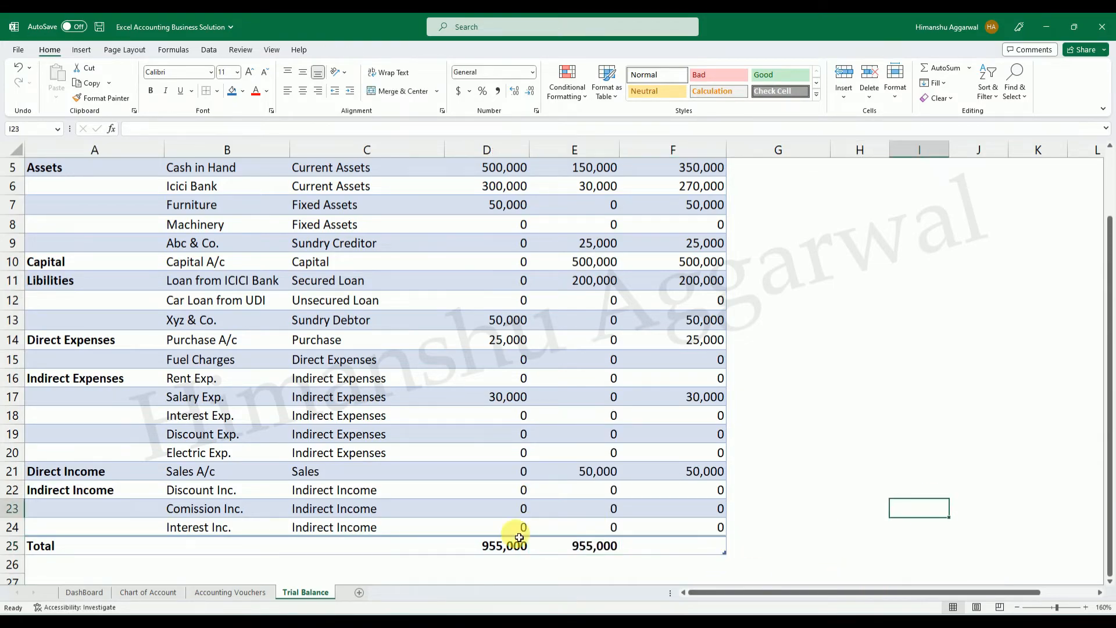
pyautogui.click(542, 545)
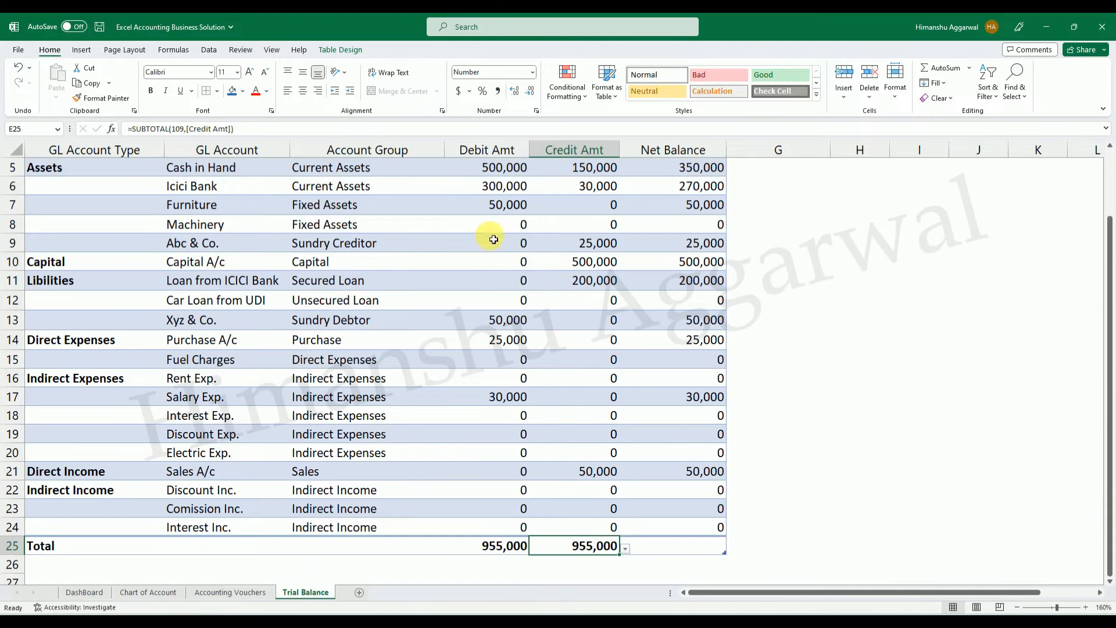
pyautogui.scroll(2, 578, 328)
pyautogui.scroll(-2, 528, 343)
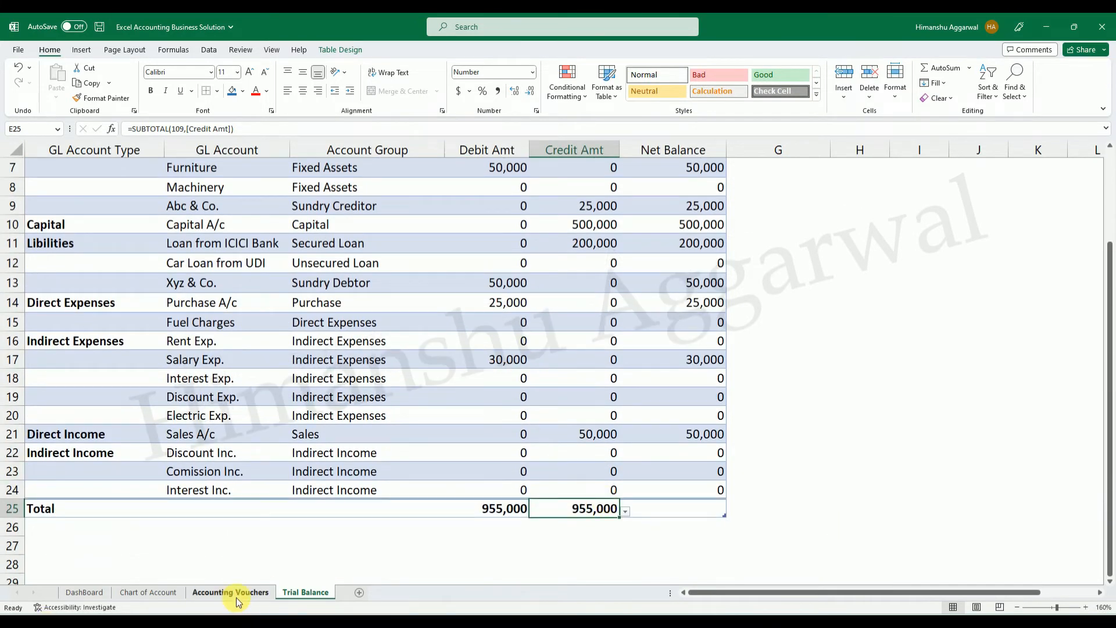
# Add a new row above the Total on the Accounting Vouchers sheet, dated 08/01/2023.
pyautogui.click(222, 472)
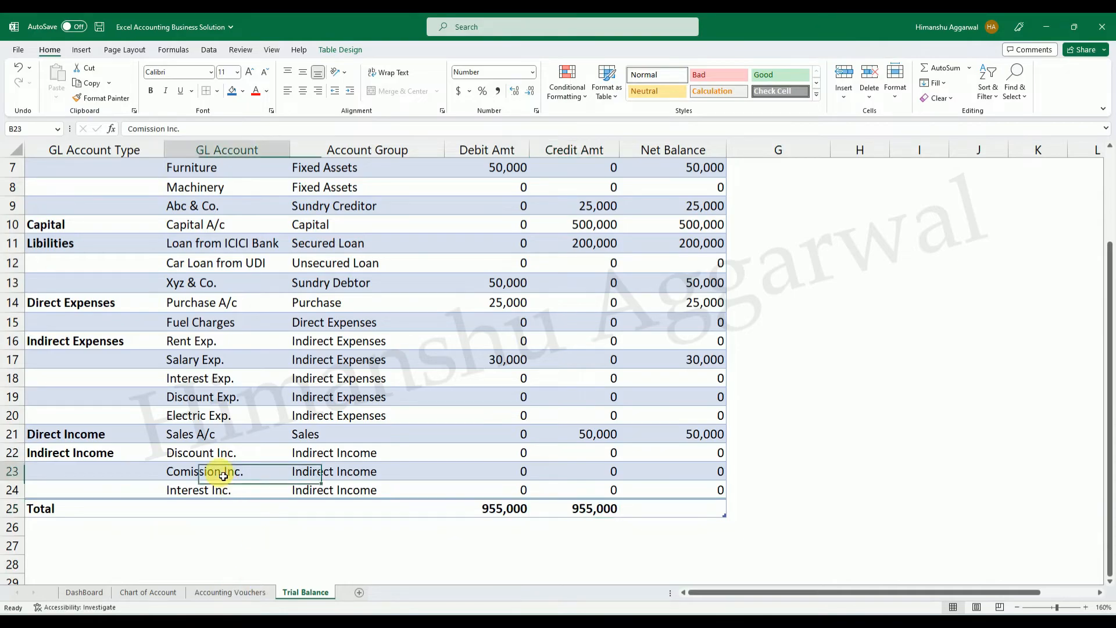
pyautogui.click(244, 592)
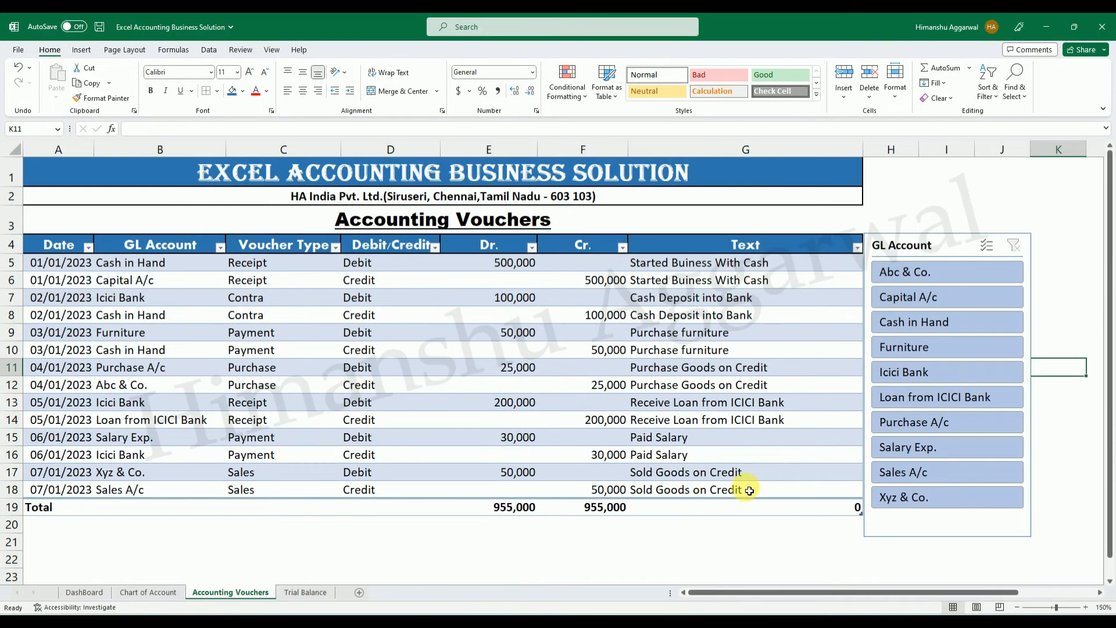
pyautogui.click(820, 493)
pyautogui.press('Tab')
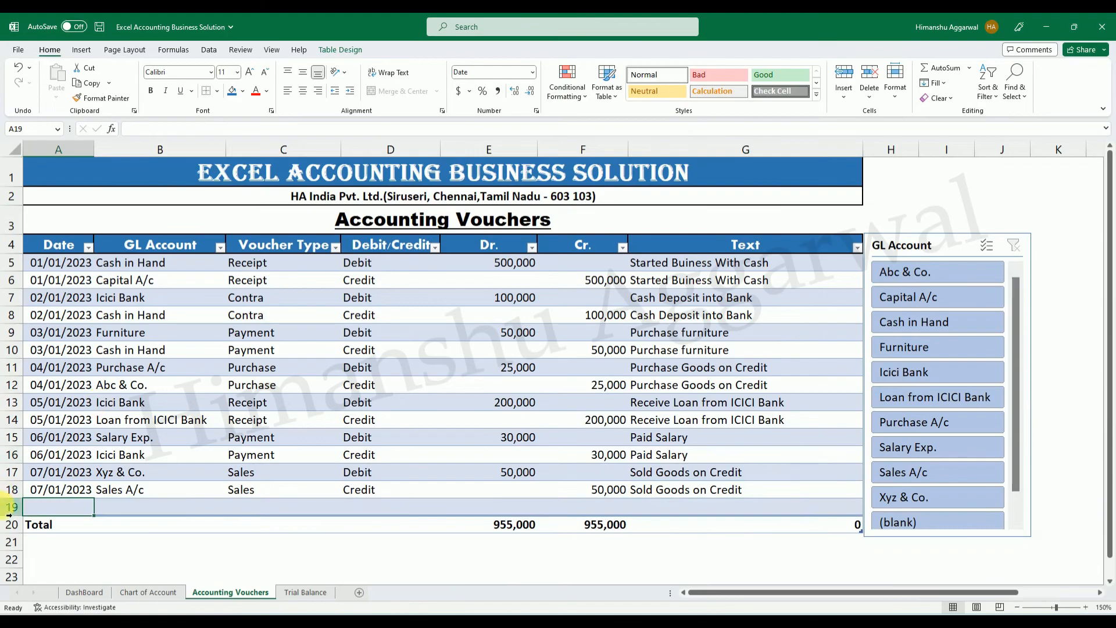
pyautogui.hotkey('ctrl', 'd')
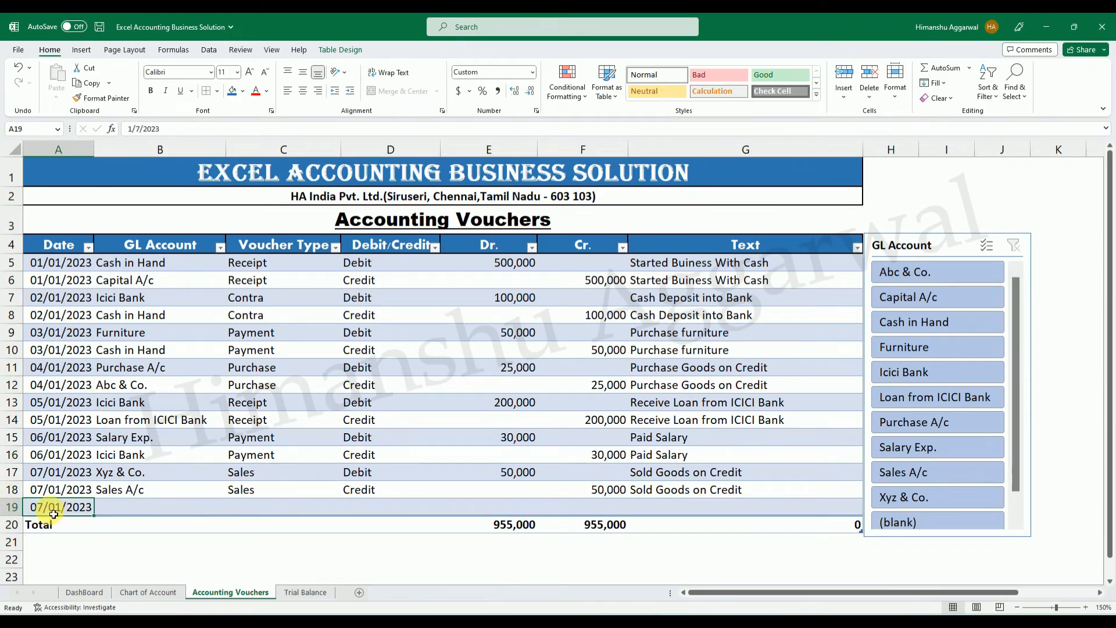
pyautogui.doubleClick(53, 514)
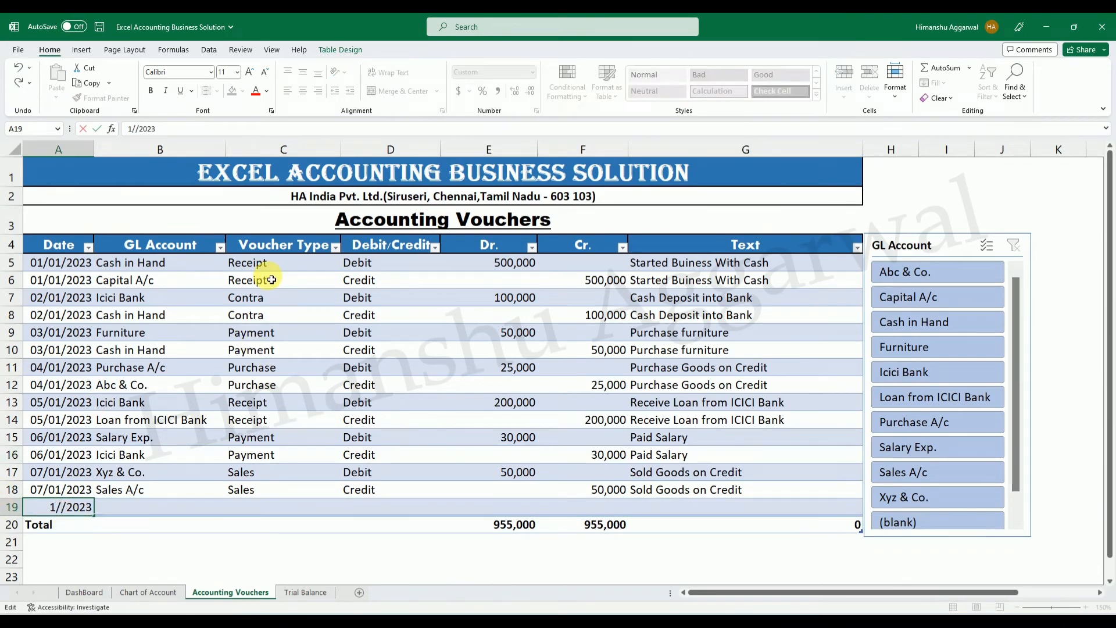
pyautogui.press('Return')
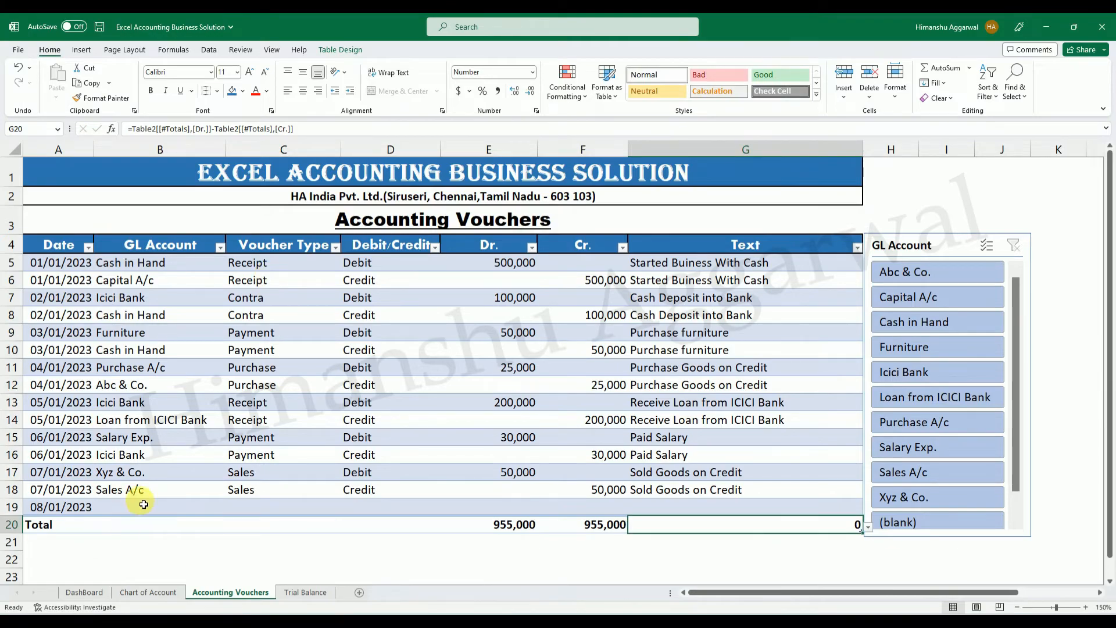
# Set the GL Account of the 08/01/2023 voucher to Comission Inc.
pyautogui.click(225, 507)
pyautogui.click(231, 510)
pyautogui.moveTo(227, 546); pyautogui.dragTo(227, 581)
pyautogui.click(141, 591)
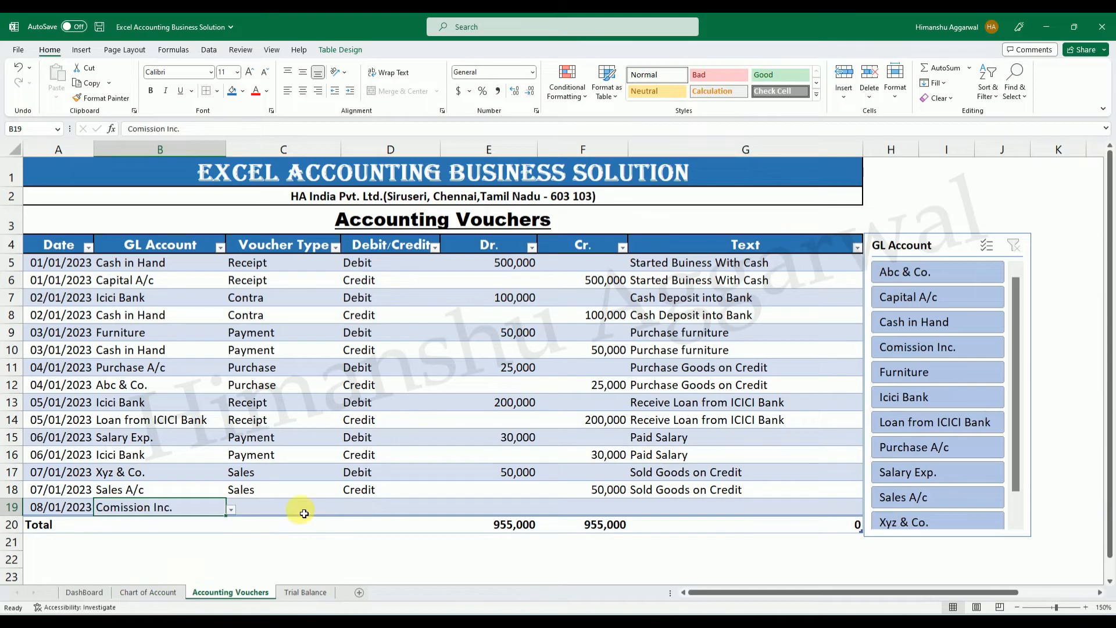
# Set the 08/01/2023 voucher's type to Receipt and its Debit/Credit entry to Debit.
pyautogui.click(304, 511)
pyautogui.click(343, 510)
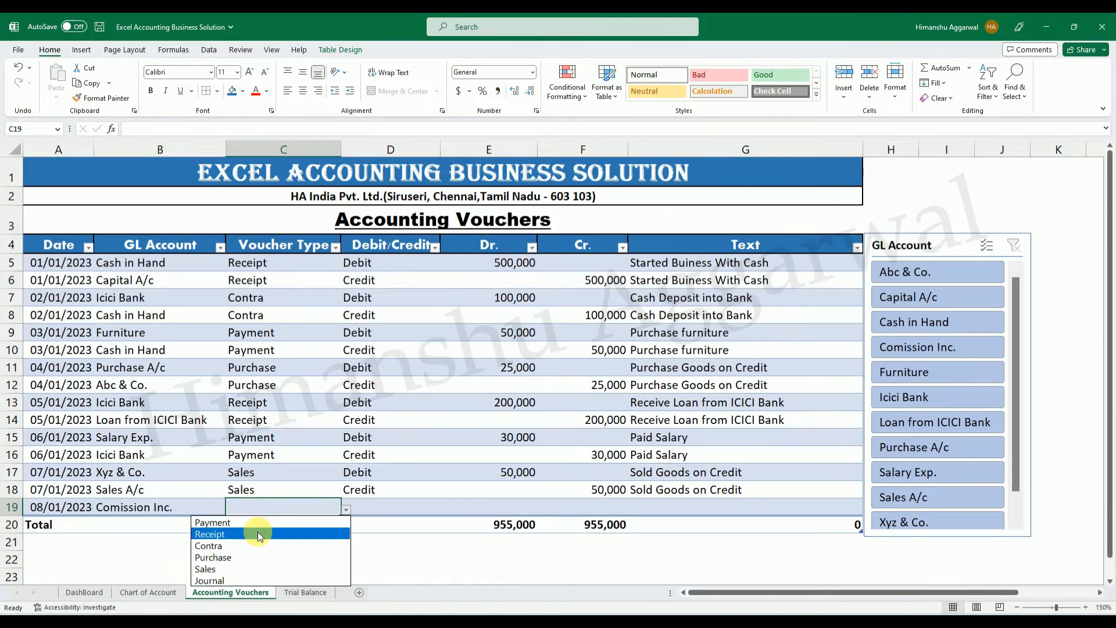
pyautogui.click(256, 530)
pyautogui.click(381, 514)
pyautogui.click(445, 511)
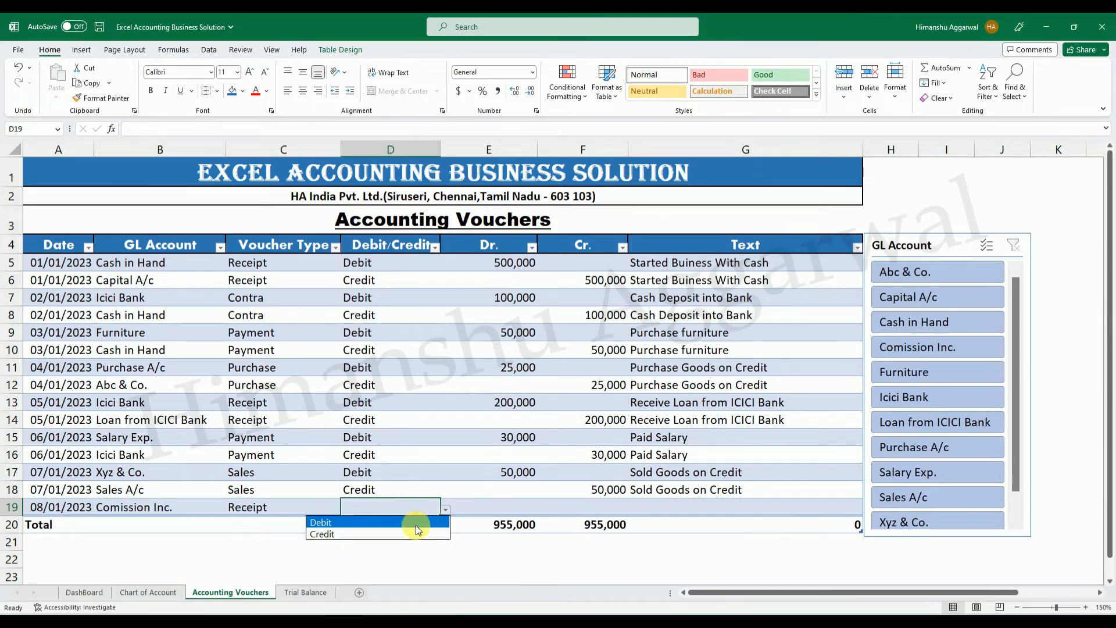
pyautogui.click(396, 520)
pyautogui.click(536, 513)
pyautogui.click(427, 511)
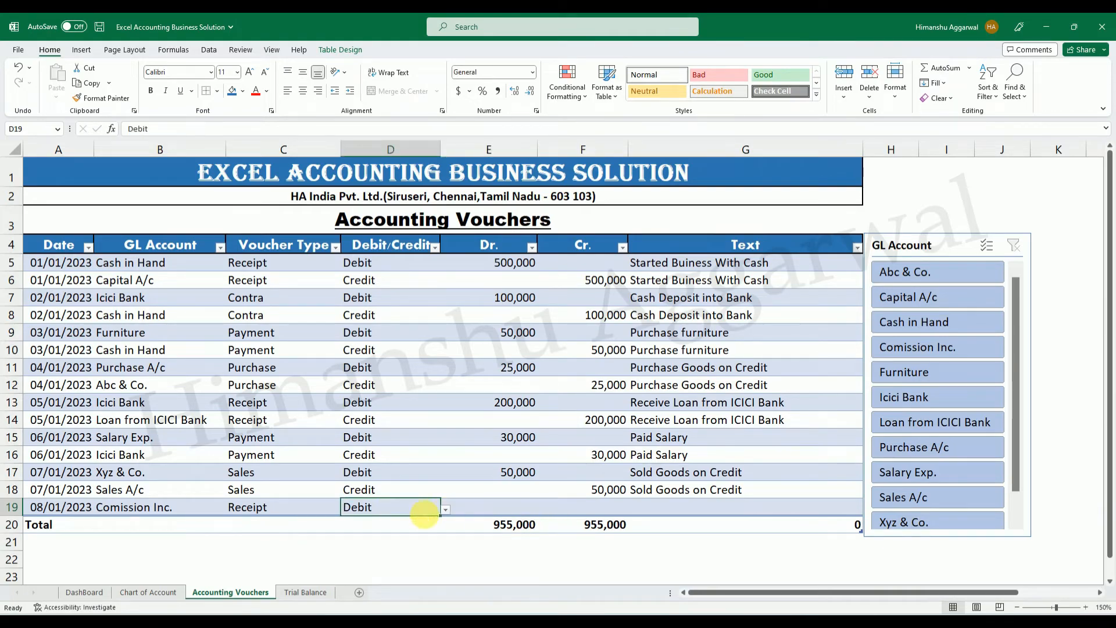
# Change the GL Account of the 08/01/2023 receipt voucher to Cash in Hand.
pyautogui.click(196, 513)
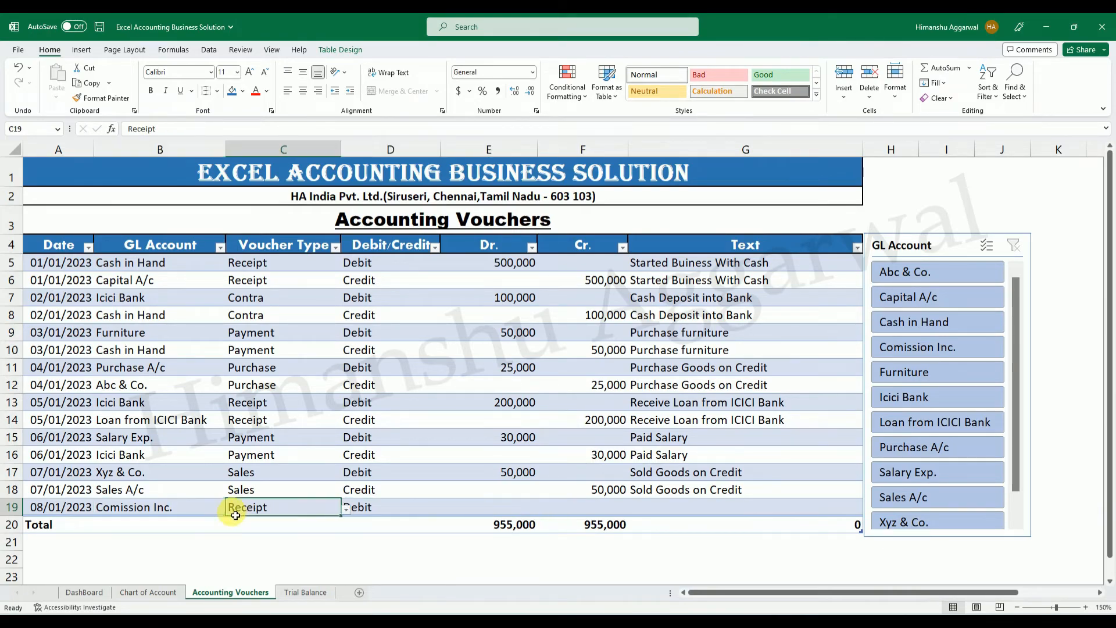
pyautogui.click(231, 509)
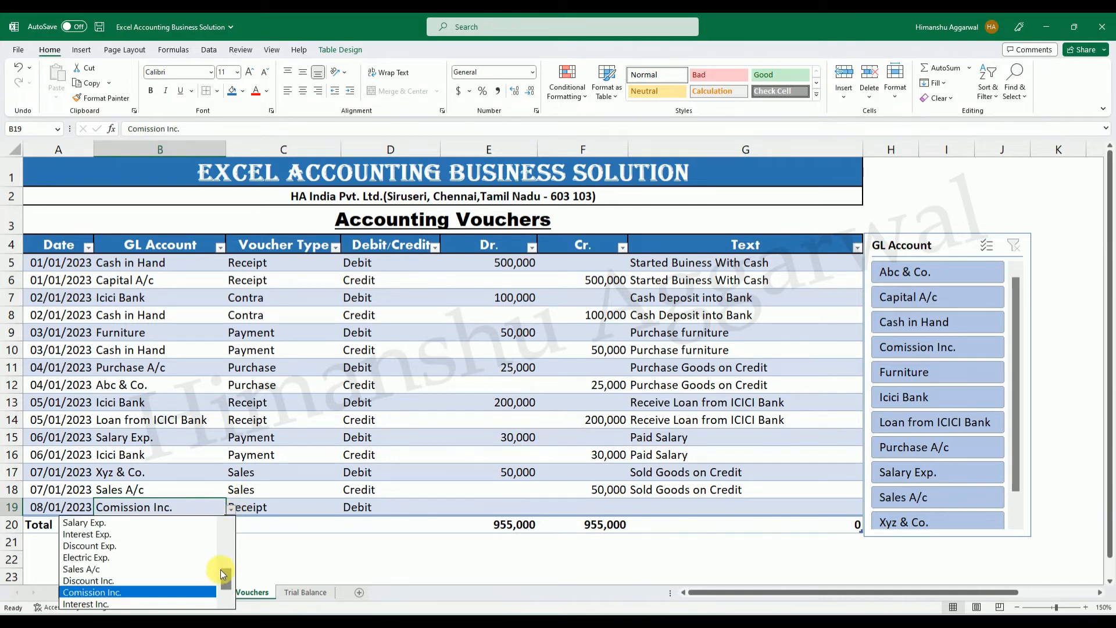
pyautogui.moveTo(223, 580); pyautogui.dragTo(227, 547)
pyautogui.click(137, 522)
pyautogui.click(378, 508)
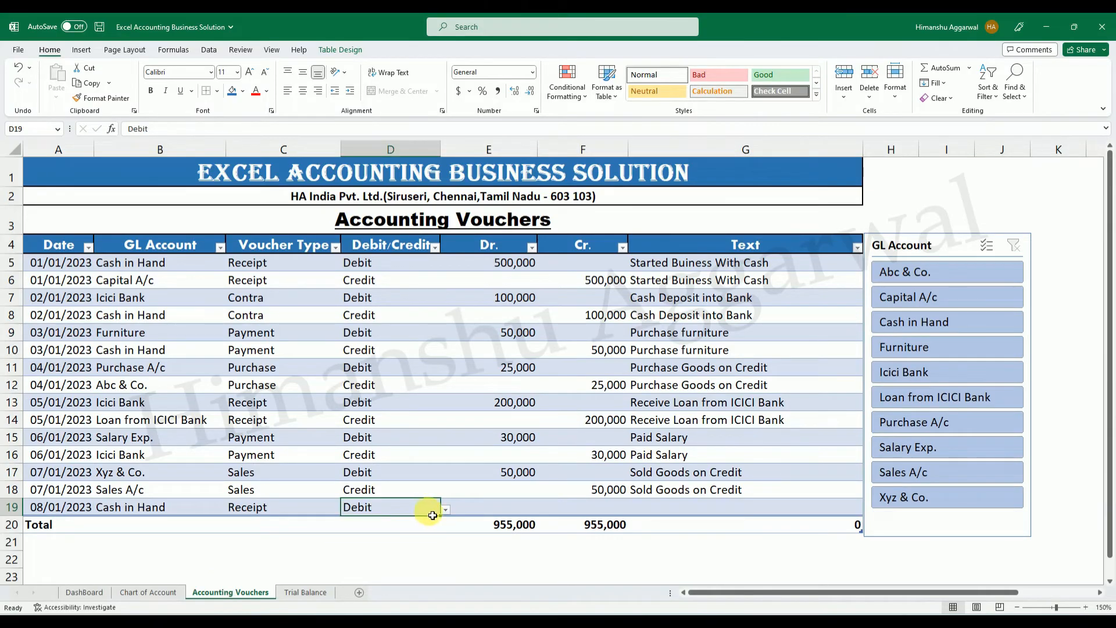
# Enter 40,000 as the Dr. amount of the 08/01/2023 Cash in Hand receipt voucher.
pyautogui.press('Tab')
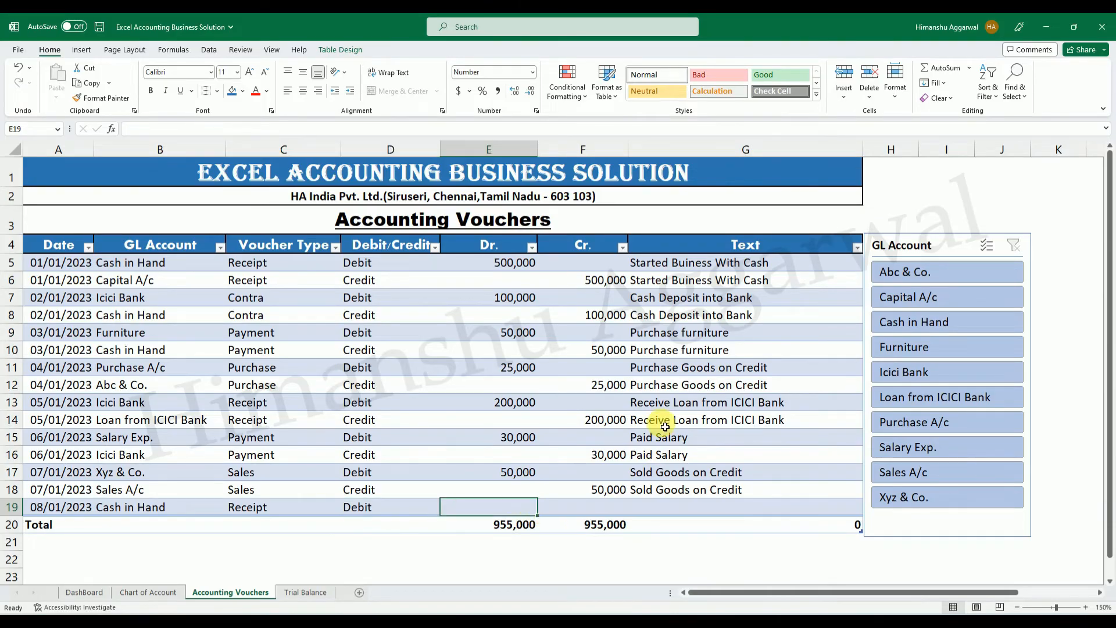
pyautogui.write('40,000')
pyautogui.press('Return')
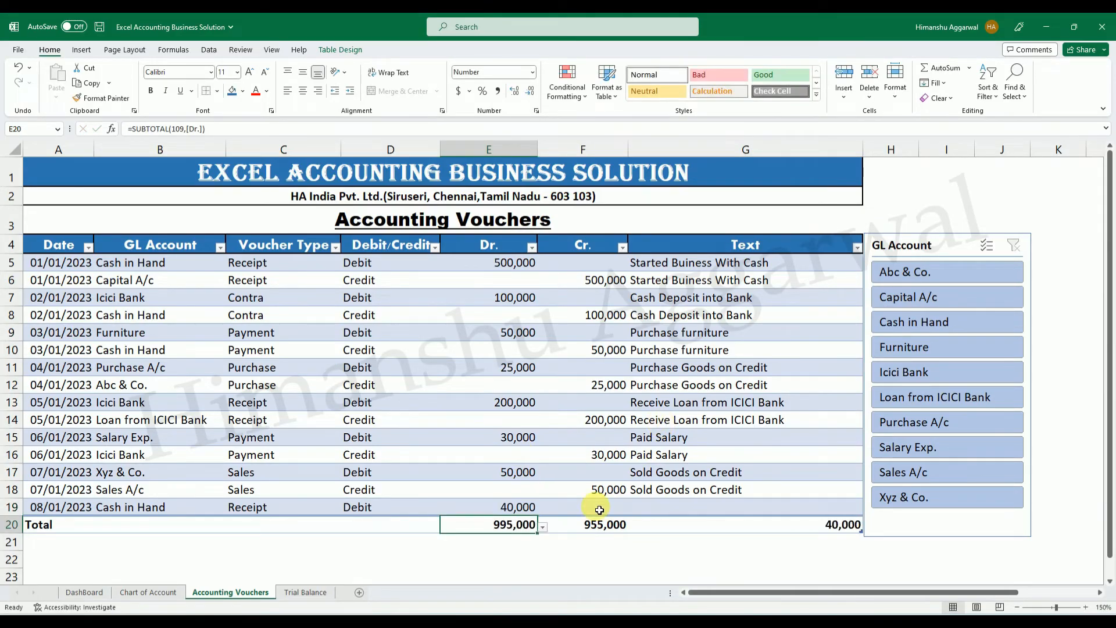
# Add another voucher row above the Total, repeating the date 08/01/2023 from the row above.
pyautogui.click(757, 508)
pyautogui.press('Tab')
pyautogui.hotkey('ctrl', 'd')
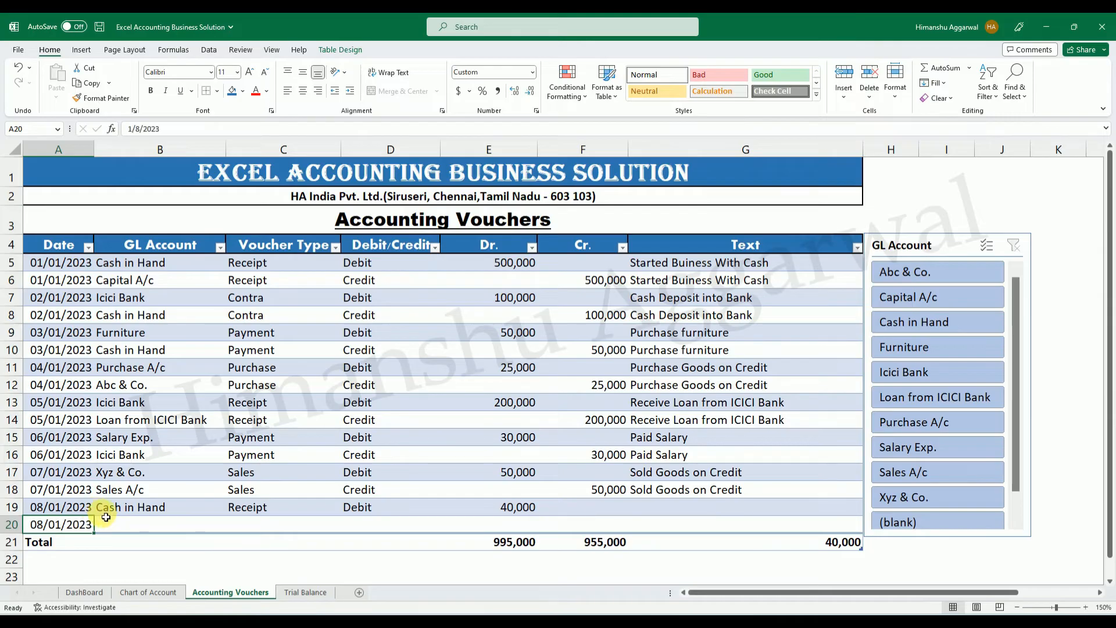
# Set the GL Account of the second 08/01/2023 voucher row to Comission Inc.
pyautogui.click(140, 521)
pyautogui.click(231, 526)
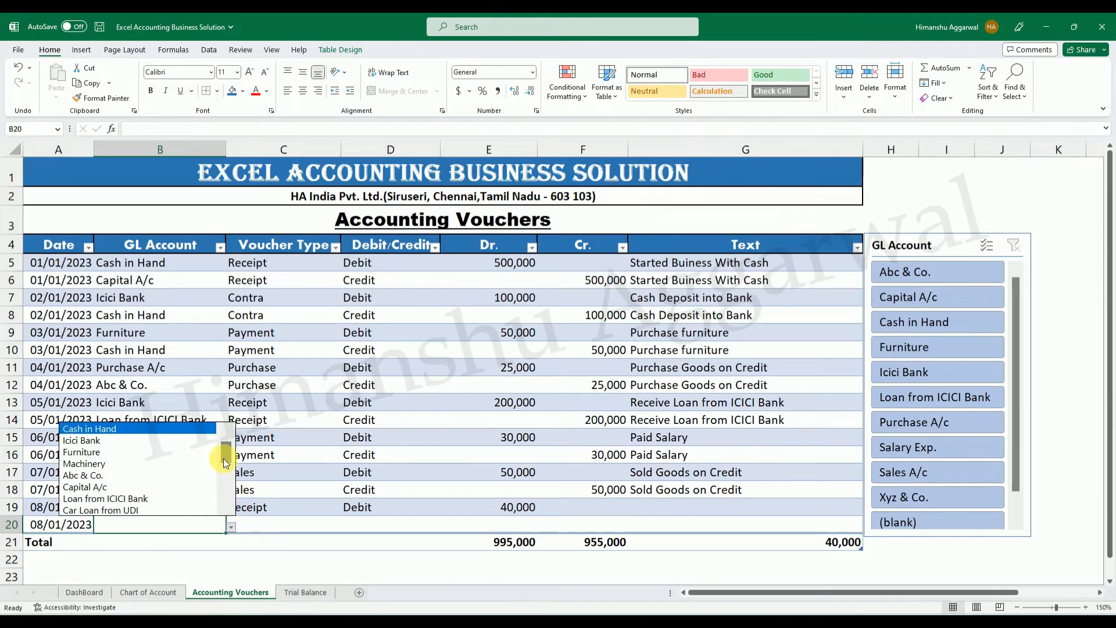
pyautogui.scroll(-5, 226, 462)
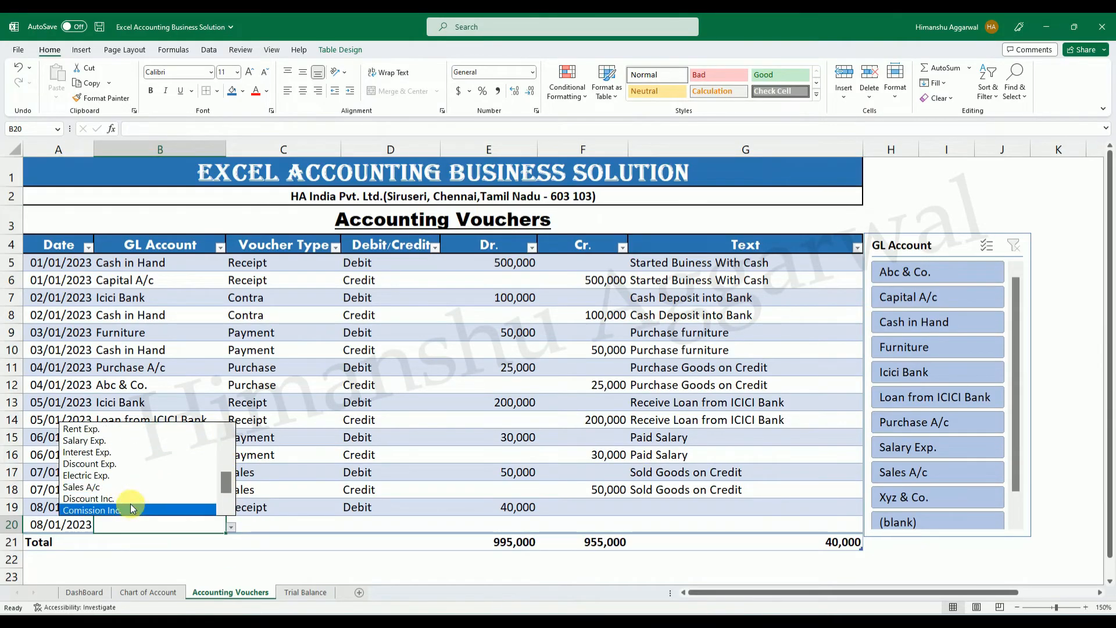
pyautogui.click(132, 509)
# Set the Comission Inc. row's voucher type to Receipt and its Debit/Credit entry to Credit.
pyautogui.click(304, 528)
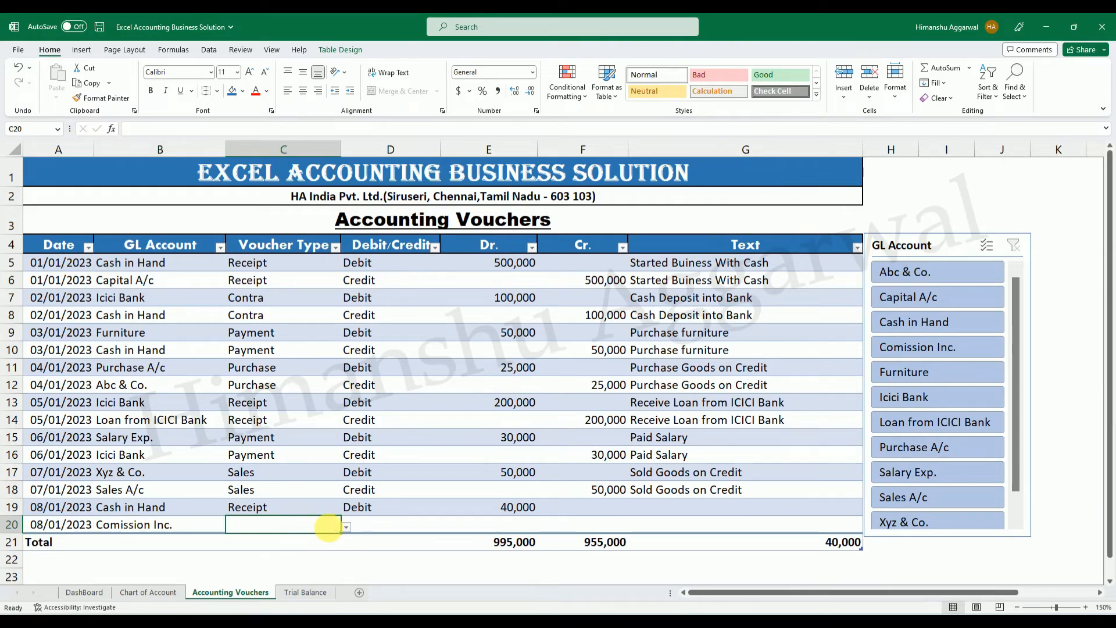
pyautogui.hotkey('ctrl', 'd')
pyautogui.click(378, 525)
pyautogui.click(446, 528)
pyautogui.click(362, 550)
# Enter 40000 as the Cr. amount of the Comission Inc. row.
pyautogui.click(633, 524)
pyautogui.press('Left')
pyautogui.write('40000')
pyautogui.press('Return')
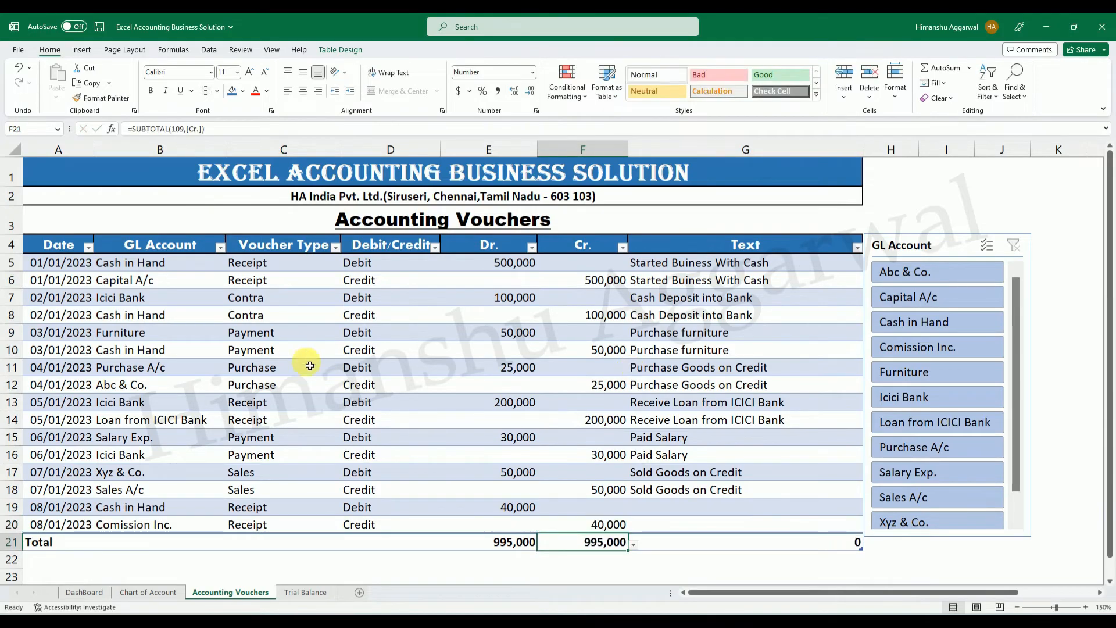
# Describe both 08/01/2023 voucher rows in the Text column as "Receive Comission".
pyautogui.click(693, 503)
pyautogui.write('R')
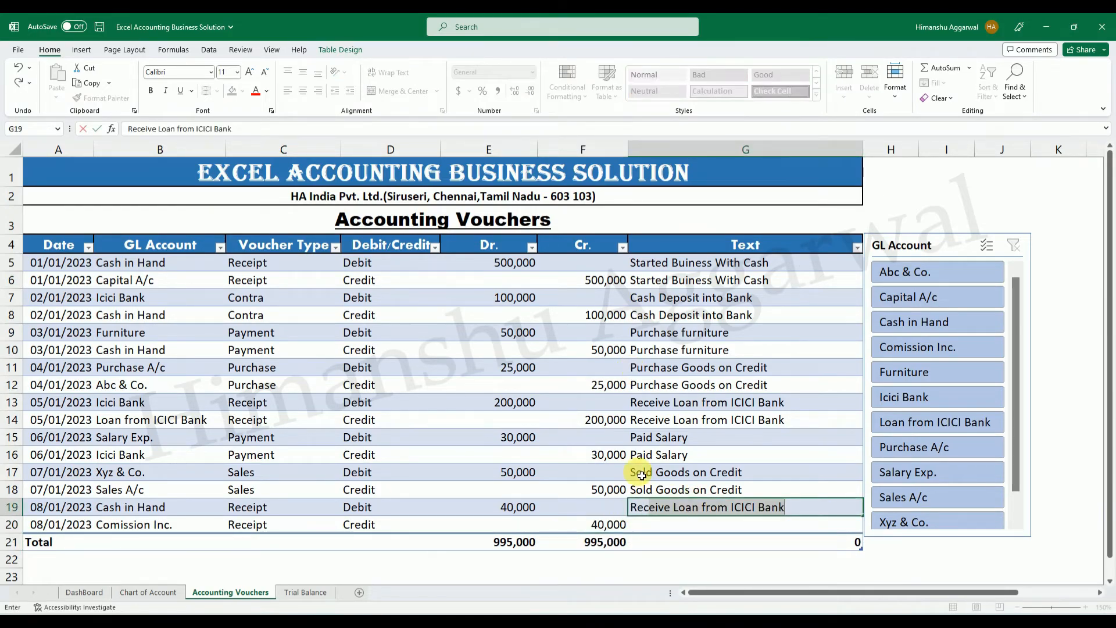
pyautogui.write('eceive Comissio')
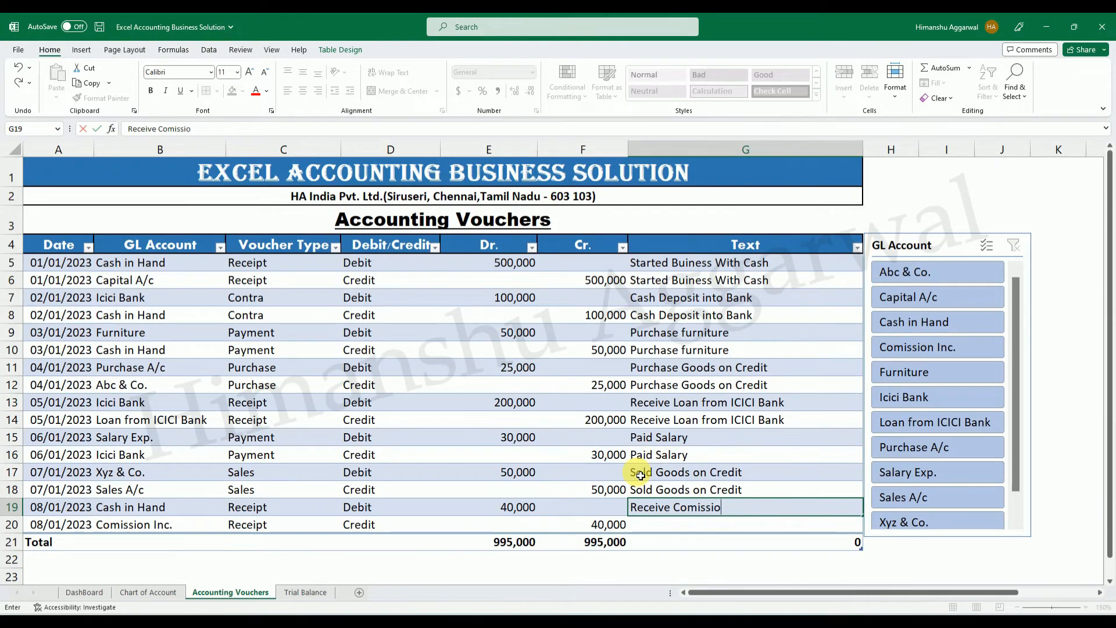
pyautogui.write('n')
pyautogui.press('Return')
pyautogui.hotkey('ctrl', 'd')
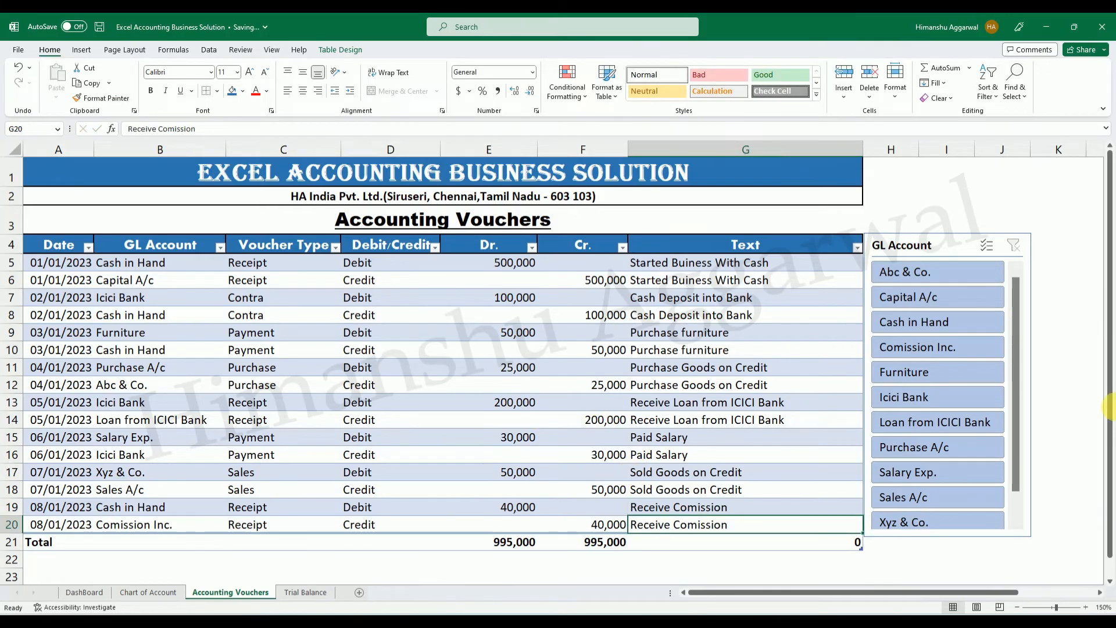
# Check the GL Account filter list and the Comission Inc. credit amount and net balance on the Trial Balance sheet.
pyautogui.scroll(-1, 1014, 514)
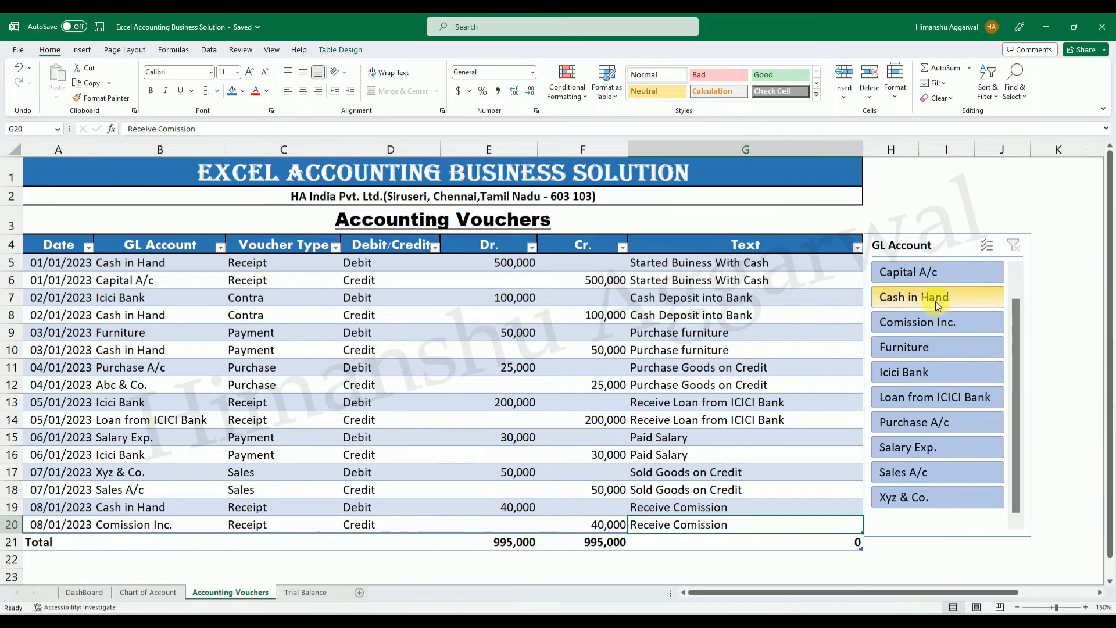
pyautogui.click(755, 561)
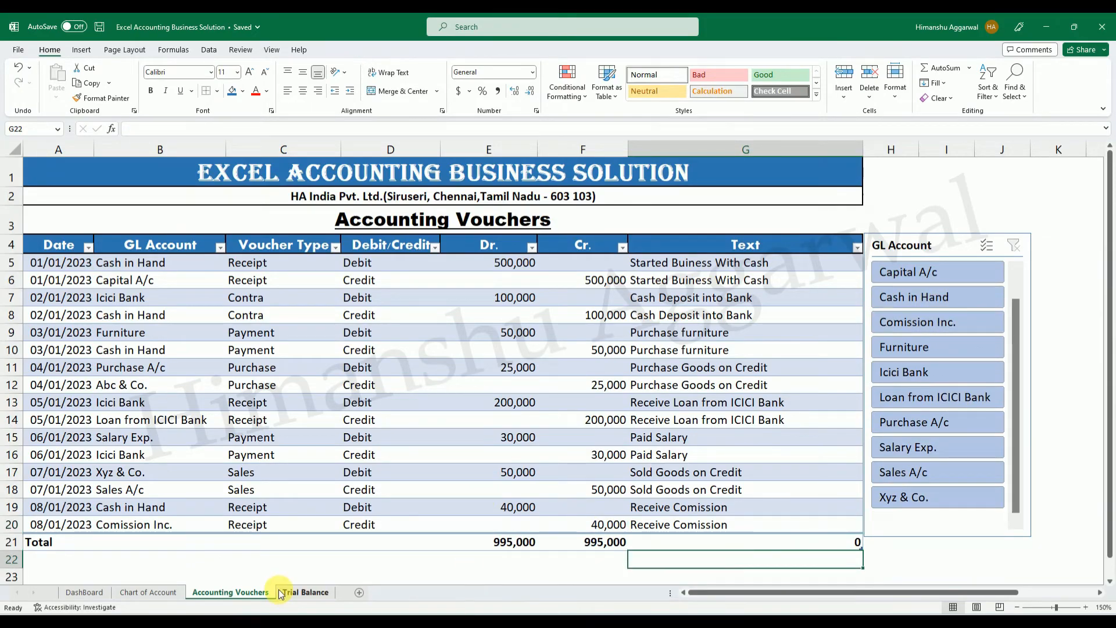
pyautogui.click(304, 591)
pyautogui.click(258, 561)
pyautogui.click(228, 480)
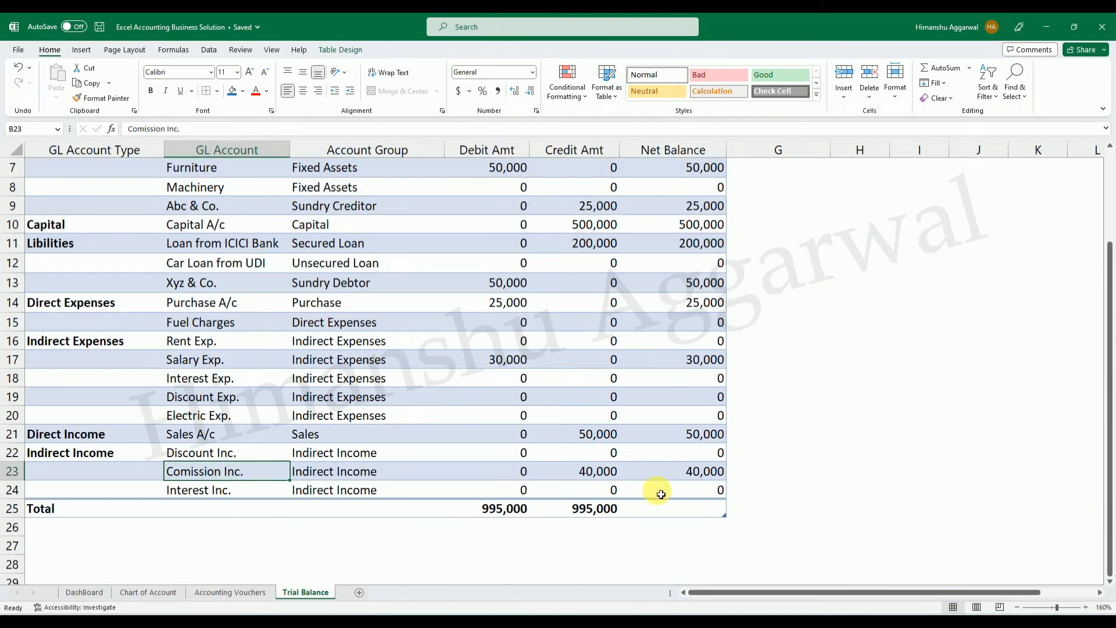
pyautogui.click(607, 474)
pyautogui.click(695, 473)
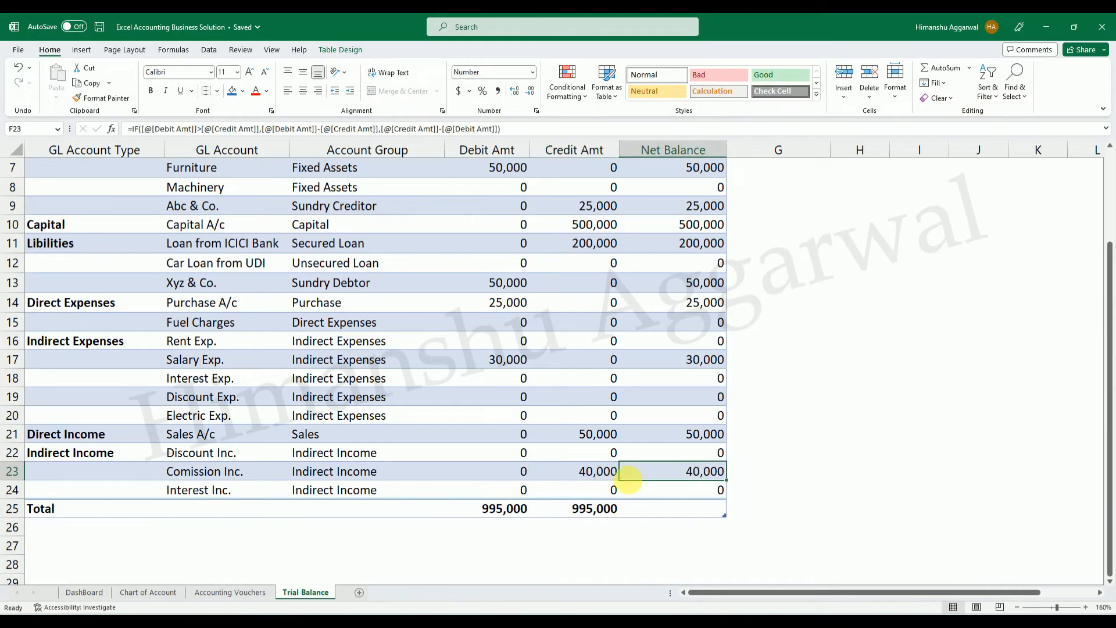
# Examine the Cash in Hand debit and net balance and compare the Trial Balance with the Accounting Vouchers sheet.
pyautogui.scroll(2, 605, 469)
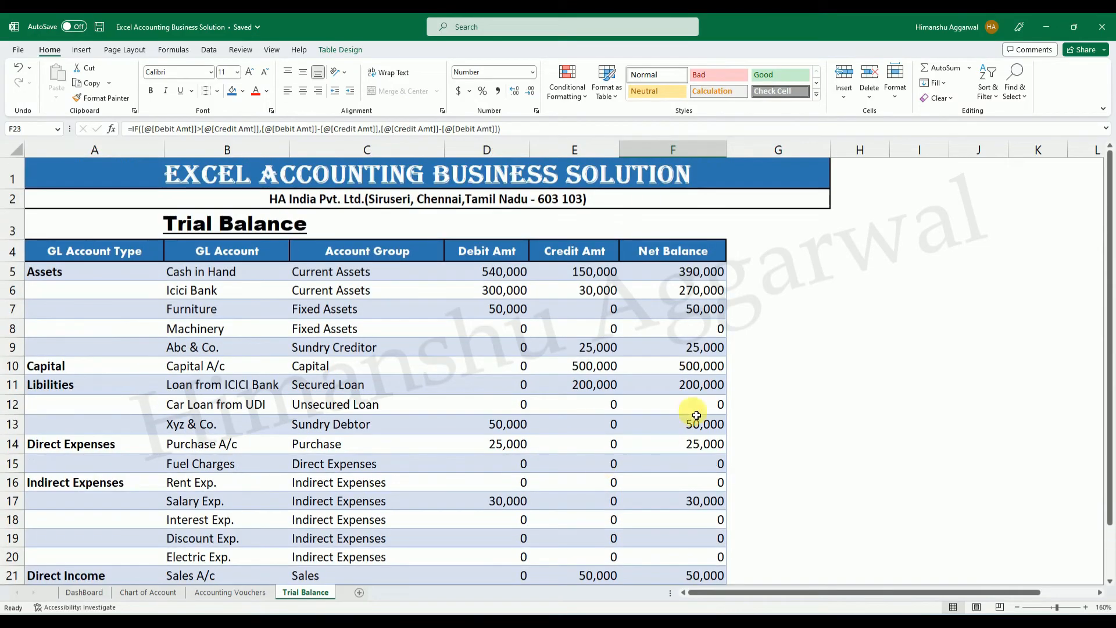
pyautogui.click(501, 275)
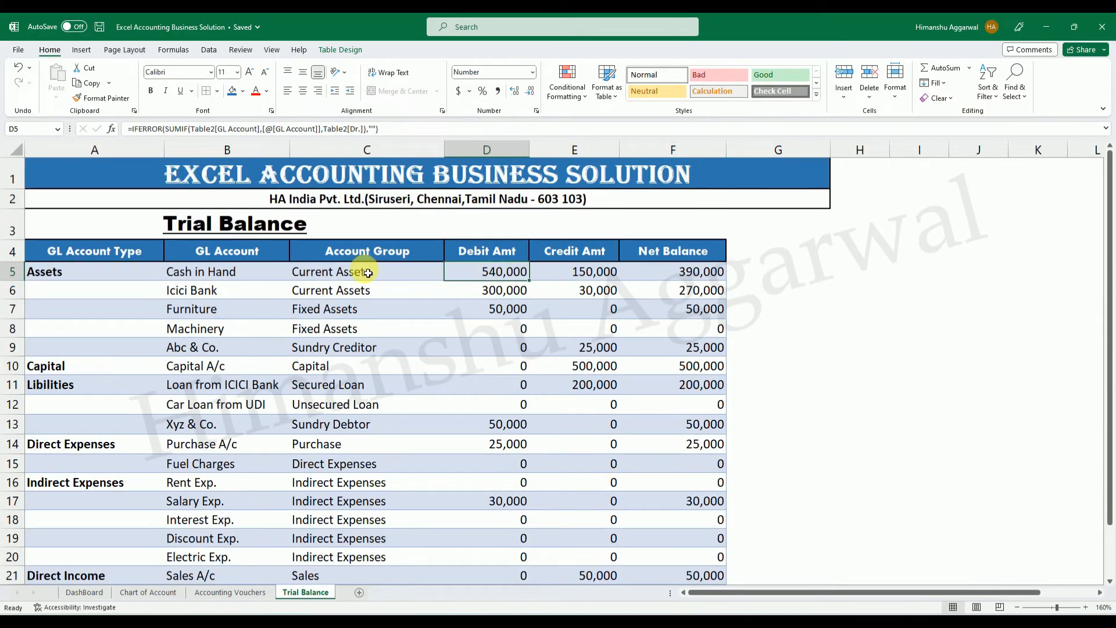
pyautogui.click(716, 273)
pyautogui.scroll(-3, 787, 386)
pyautogui.scroll(3, 589, 439)
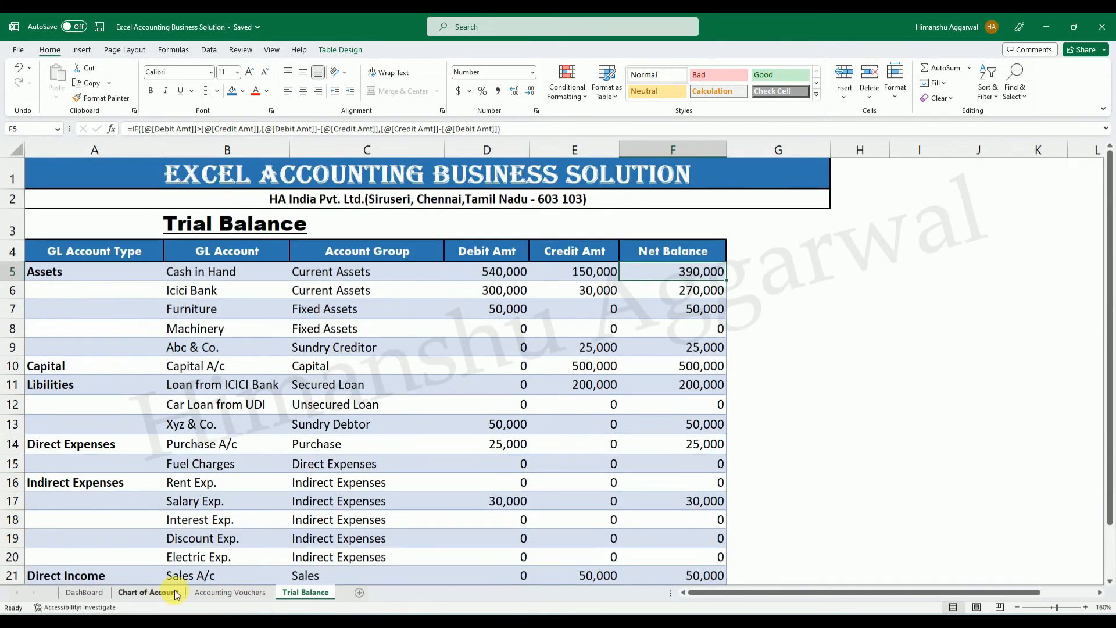
pyautogui.click(230, 592)
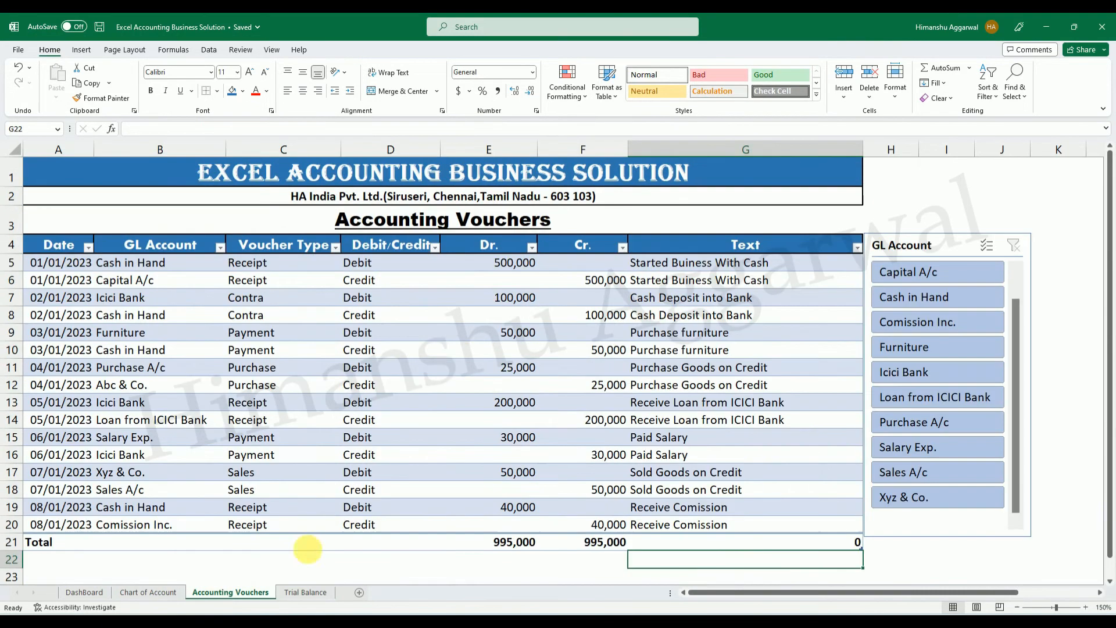
pyautogui.click(314, 595)
pyautogui.scroll(-2, 737, 391)
pyautogui.scroll(2, 736, 390)
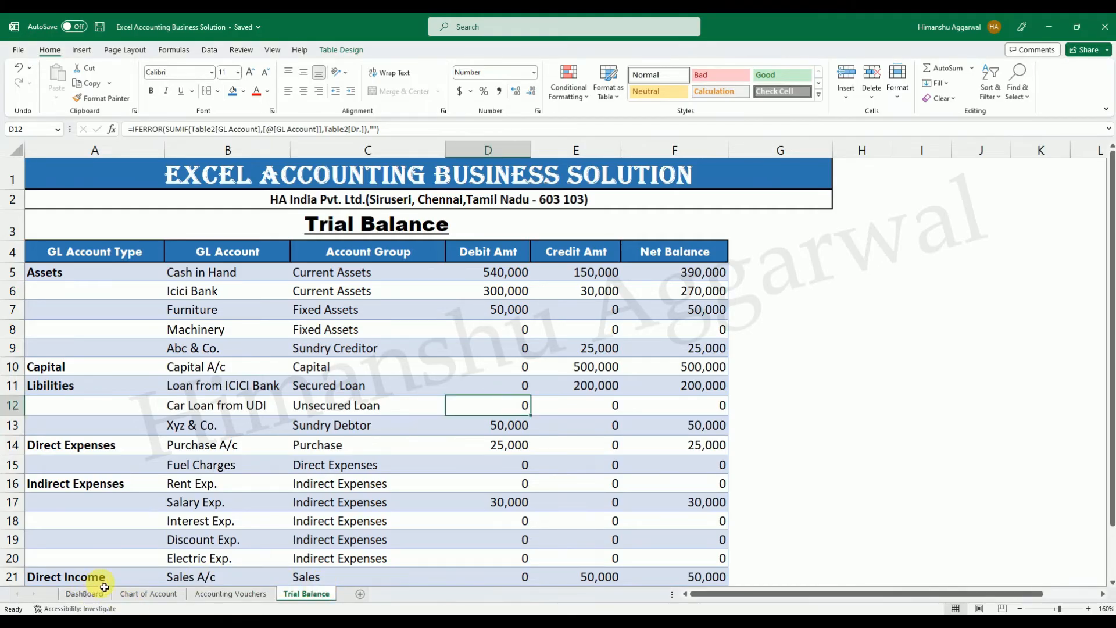
# Collapse the ribbon on the DashBoard sheet and select the label text of the Profit/Loss Account shape.
pyautogui.click(87, 593)
pyautogui.scroll(-1, 192, 492)
pyautogui.scroll(-1, 215, 486)
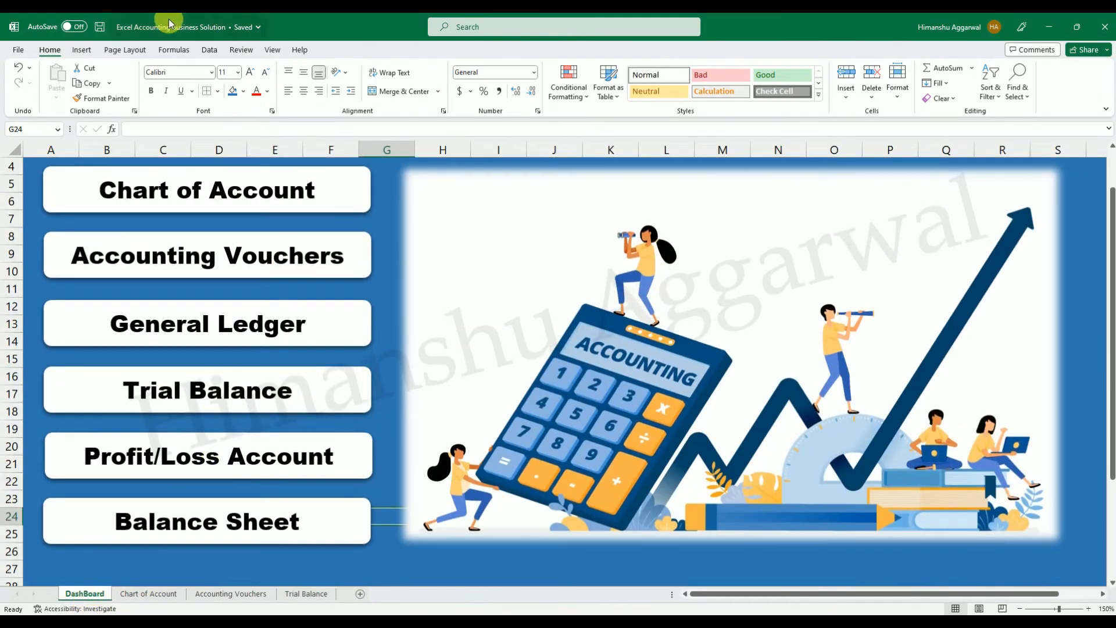
pyautogui.doubleClick(49, 50)
pyautogui.scroll(1, 198, 302)
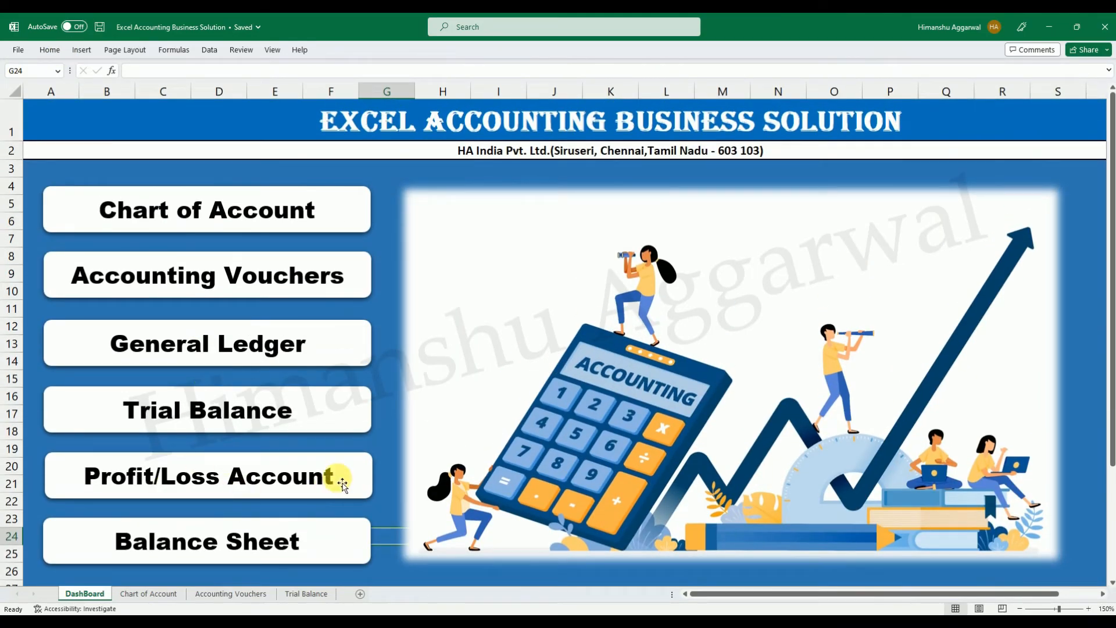
pyautogui.moveTo(335, 478); pyautogui.dragTo(179, 476)
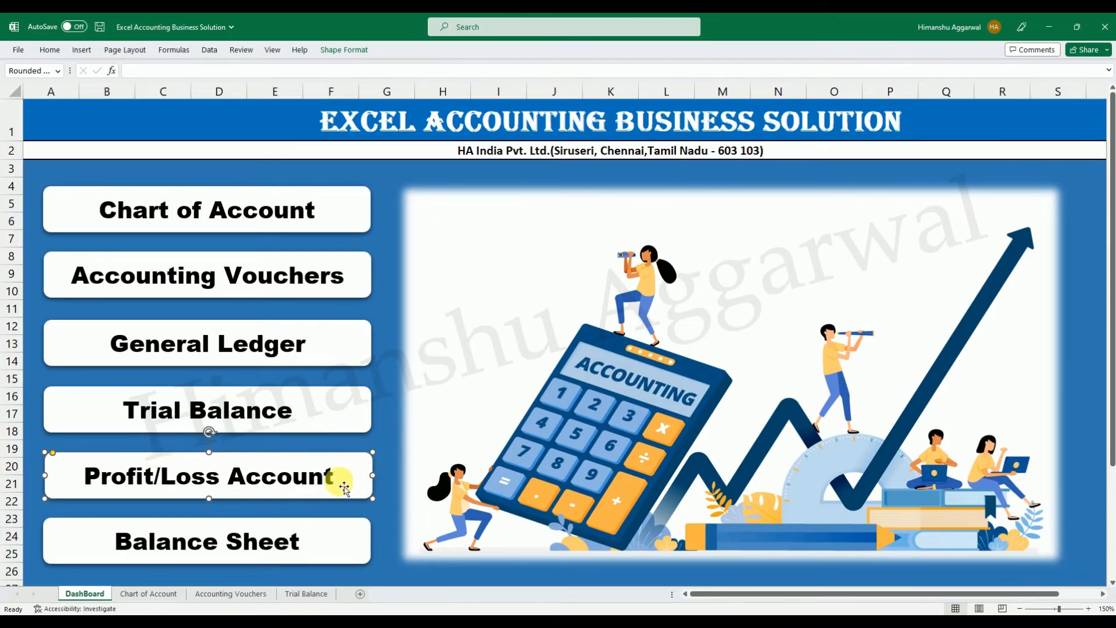
pyautogui.moveTo(340, 478); pyautogui.dragTo(15, 452)
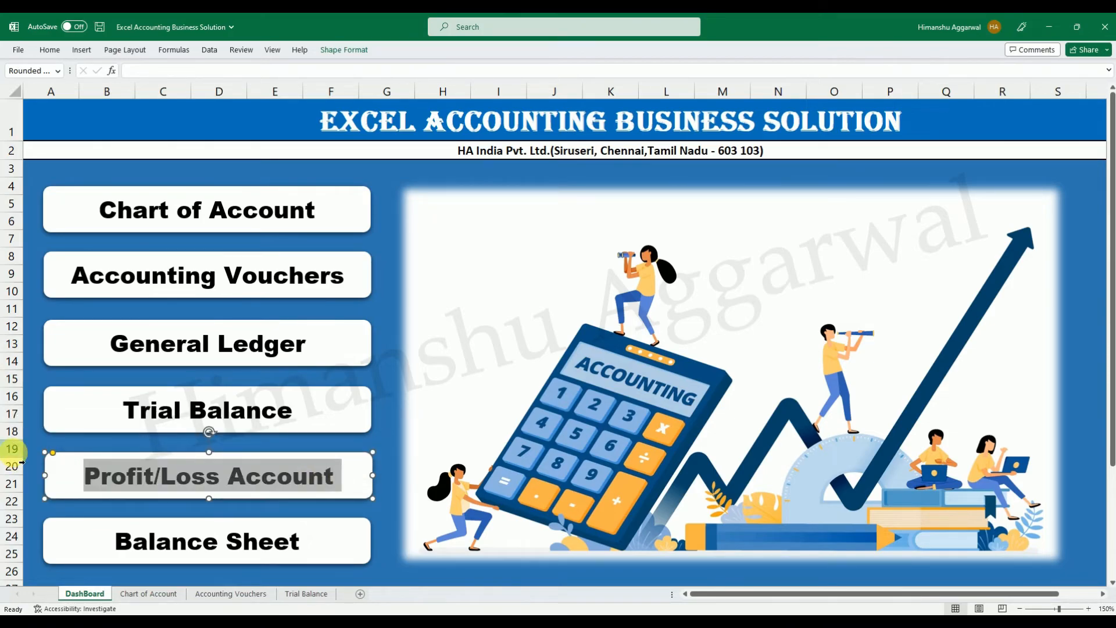
pyautogui.click(22, 462)
# Create a copy of the Trial Balance sheet at the end of the workbook.
pyautogui.click(306, 594)
pyautogui.rightClick(307, 599)
pyautogui.click(350, 486)
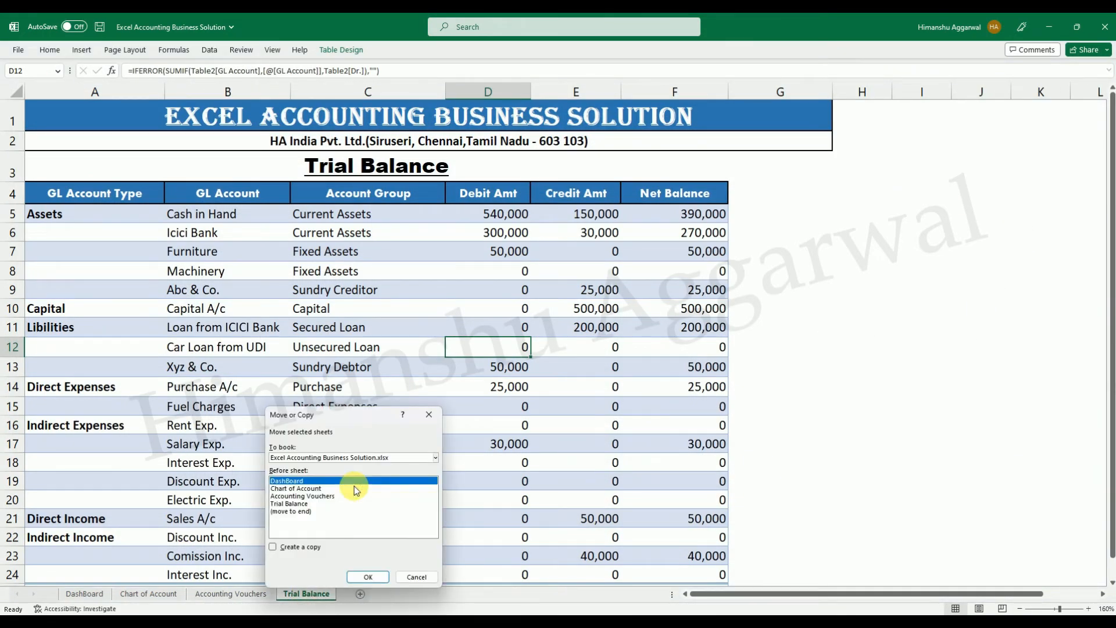
pyautogui.click(307, 512)
pyautogui.click(289, 549)
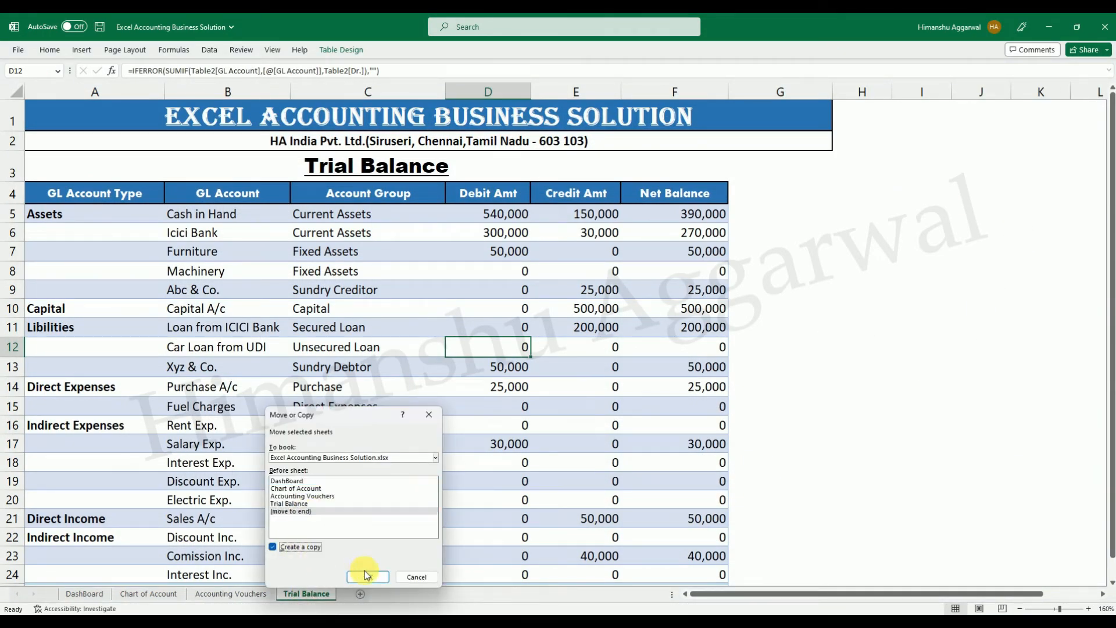
pyautogui.click(366, 576)
# Rename the copied Trial Balance sheet as Profit Loss Account.
pyautogui.doubleClick(365, 593)
pyautogui.write('Profit Loss Account')
pyautogui.press('Return')
pyautogui.click(921, 387)
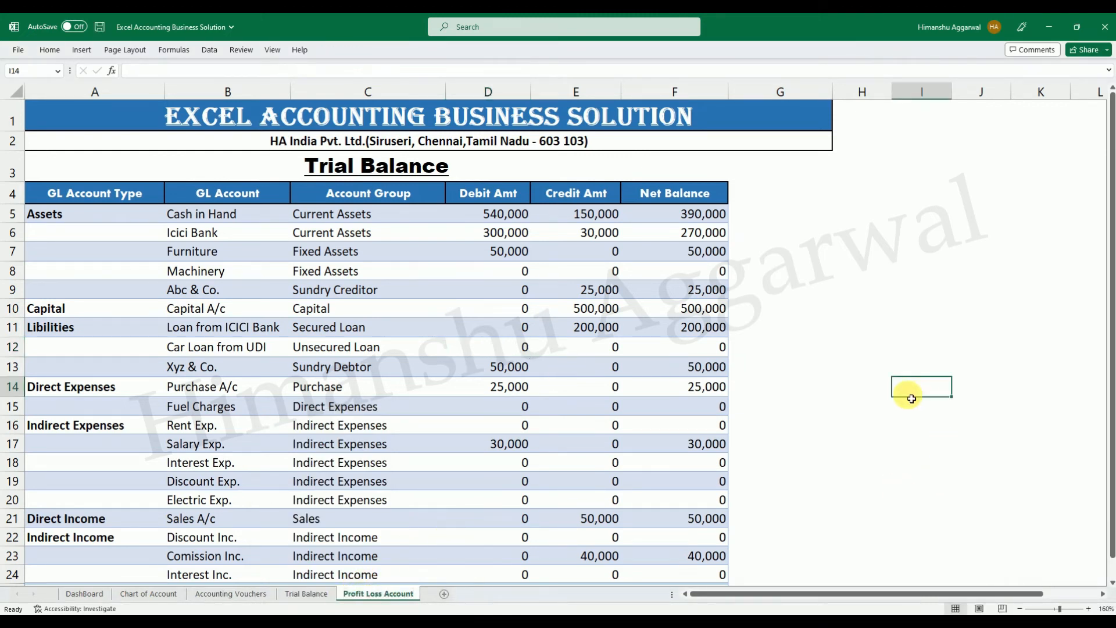
# Delete rows 4 to 25 holding the trial balance table from the Profit Loss Account sheet.
pyautogui.click(13, 194)
pyautogui.moveTo(20, 247); pyautogui.dragTo(15, 558)
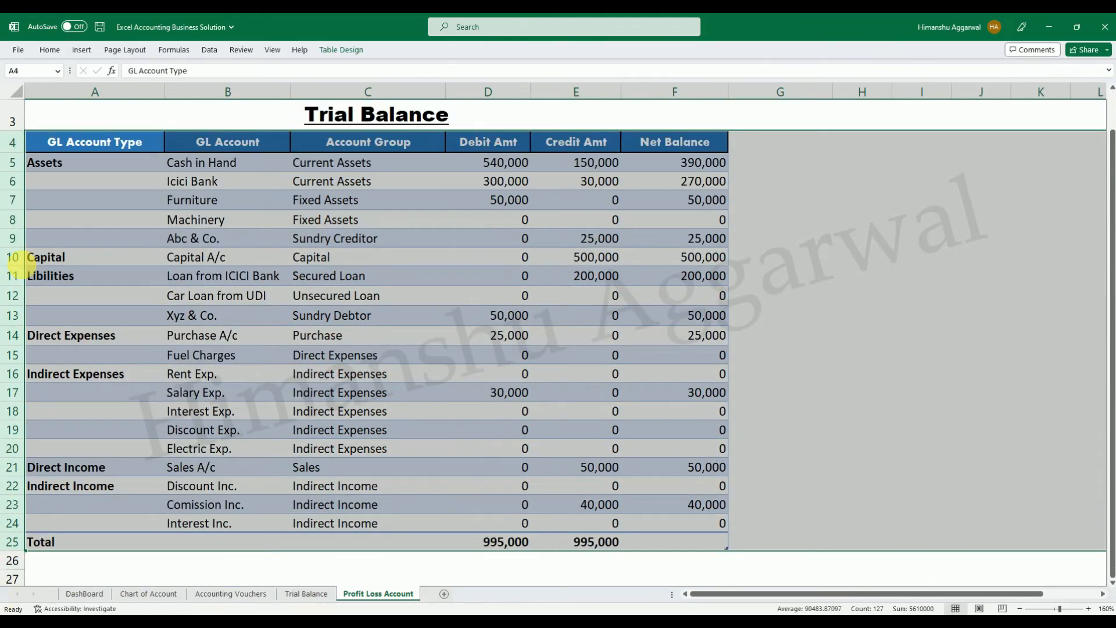
pyautogui.hotkey('ctrl', '-')
pyautogui.click(476, 144)
# Change the Profit Loss Account sheet's title in row 3 to "Profit/Loss Account".
pyautogui.scroll(1, 470, 153)
pyautogui.click(468, 168)
pyautogui.doubleClick(468, 168)
pyautogui.moveTo(469, 169); pyautogui.dragTo(85, 107)
pyautogui.write('Profit/Loss Account')
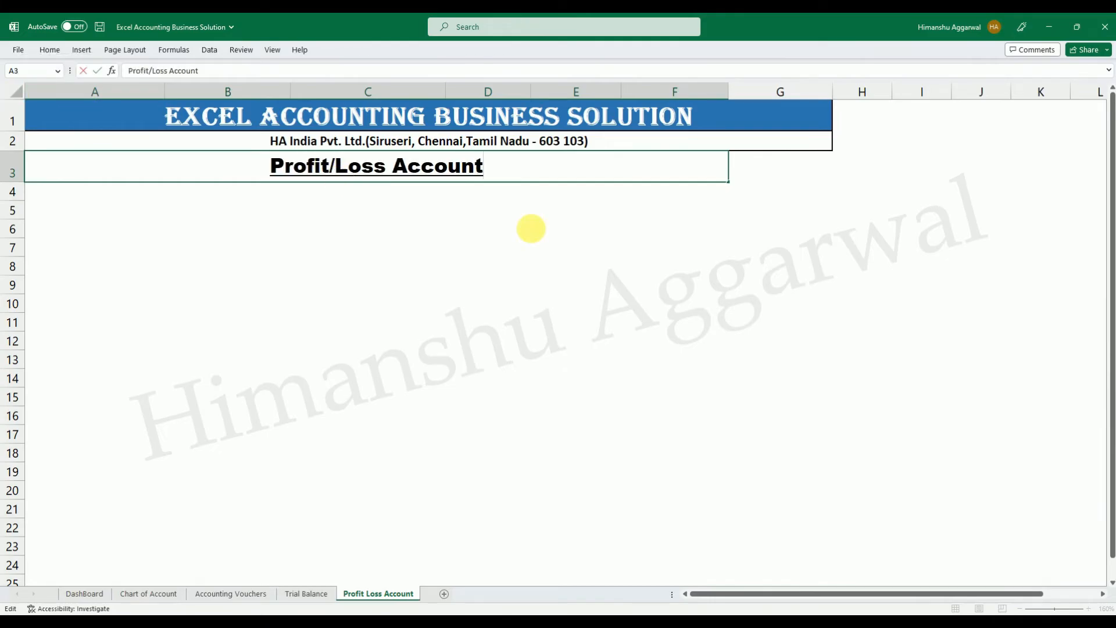
pyautogui.click(535, 241)
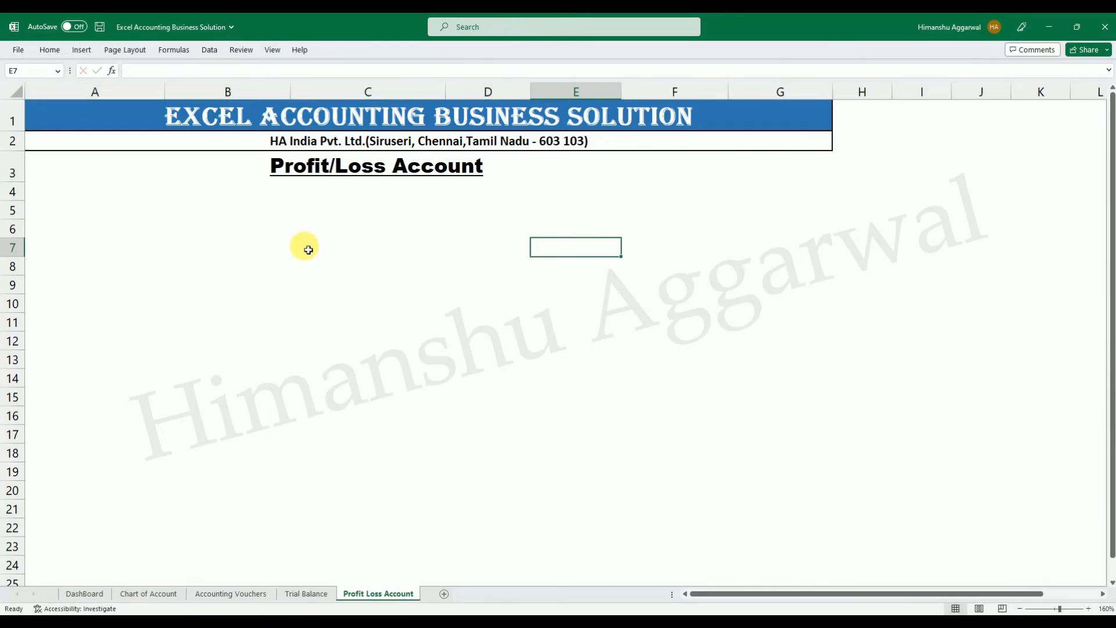
# Copy the Particulars and Amount header row from the Excel Accounting workbook's Profit & Loss sheet into row 5 of the Profit Loss Account sheet.
pyautogui.click(229, 216)
pyautogui.click(82, 210)
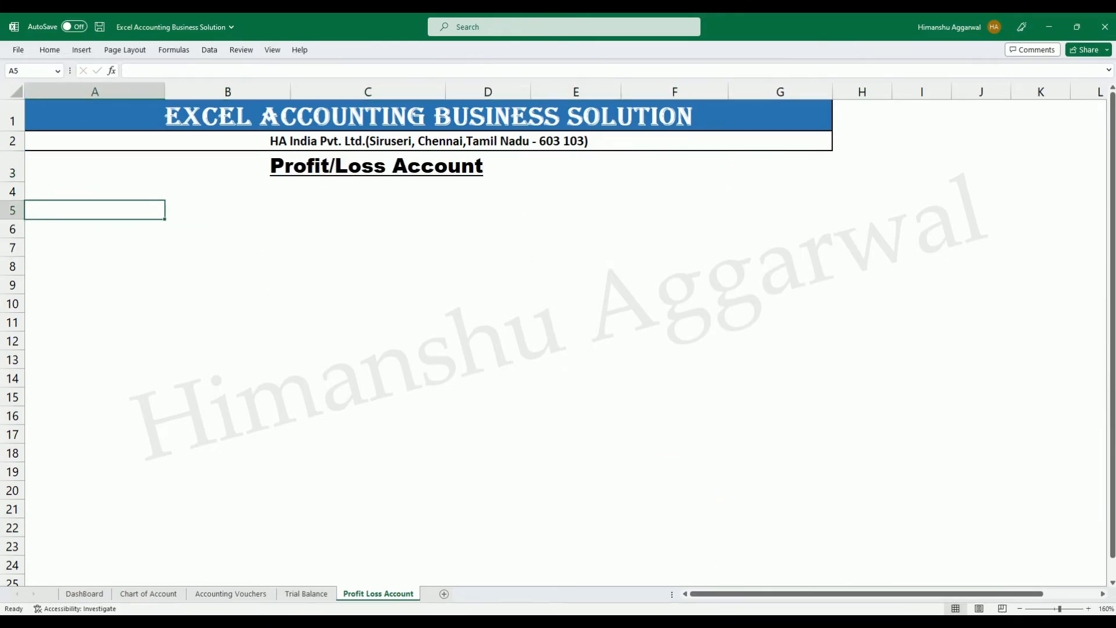
pyautogui.click(674, 581)
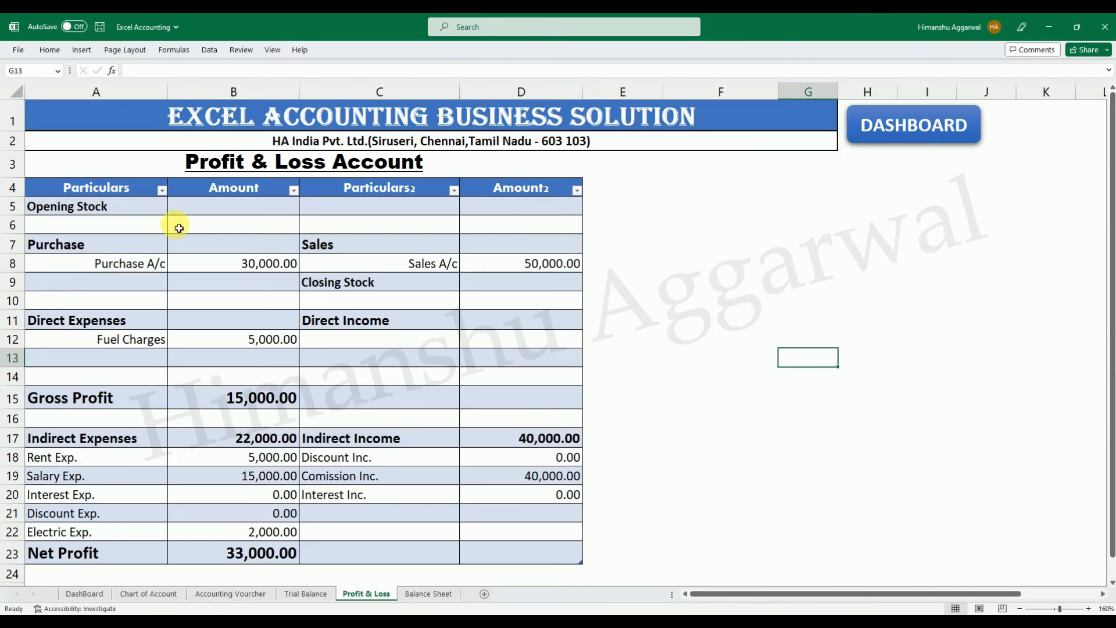
pyautogui.moveTo(76, 191); pyautogui.dragTo(533, 192)
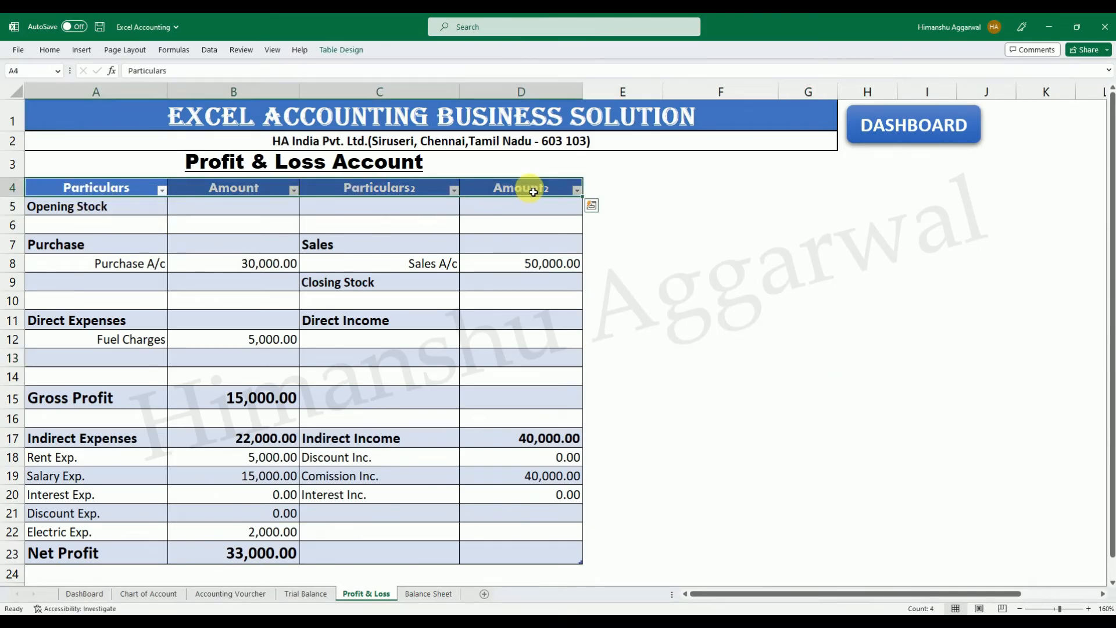
pyautogui.hotkey('ctrl', 'c')
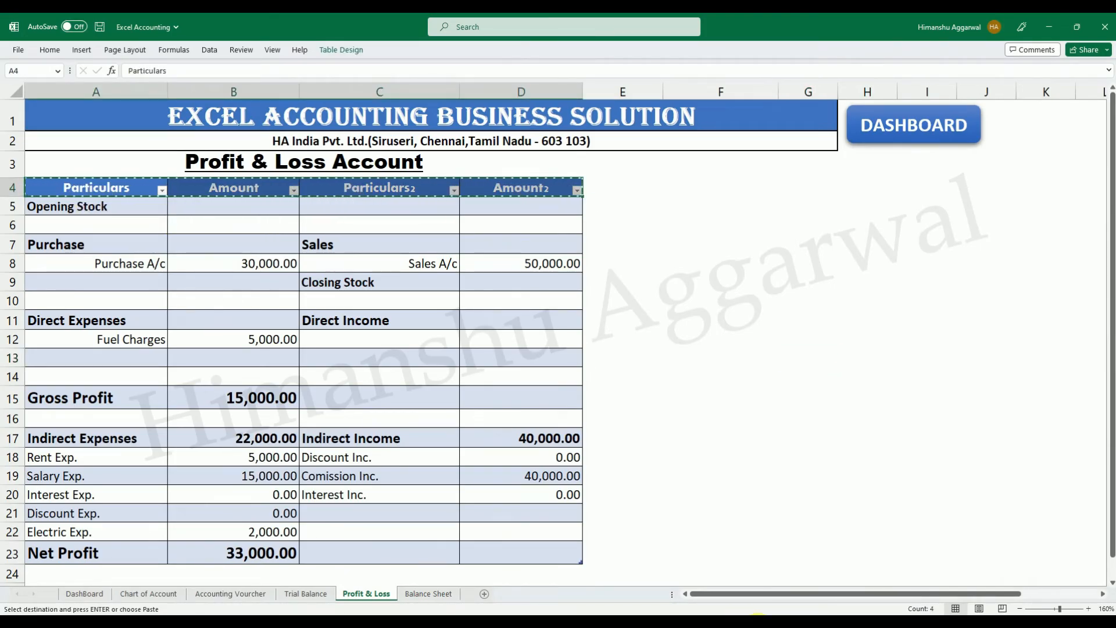
pyautogui.click(795, 561)
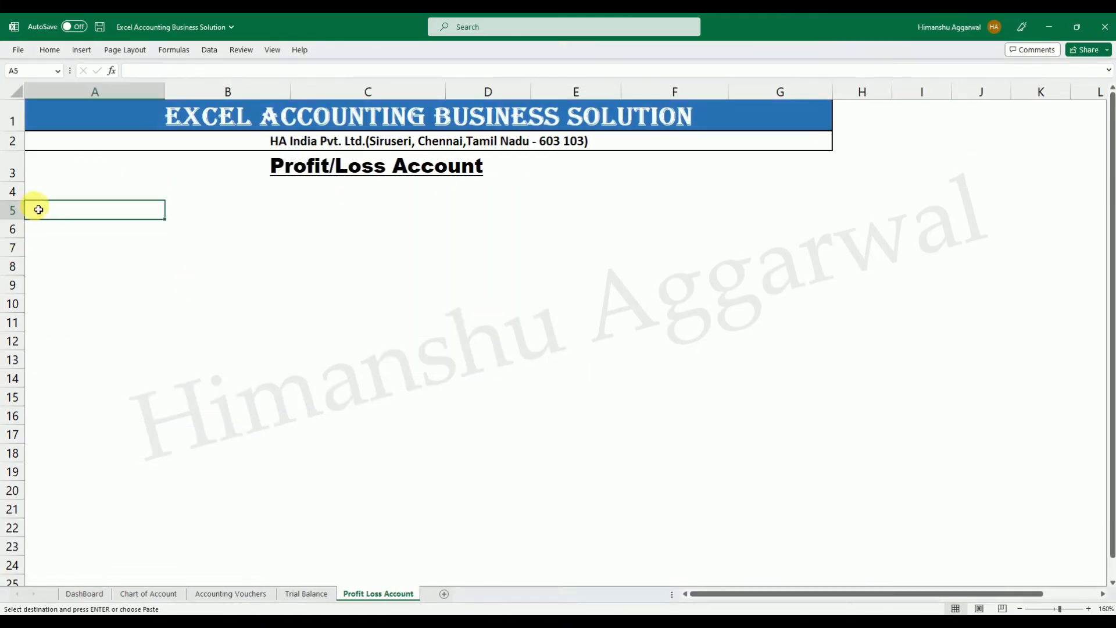
pyautogui.press('Return')
# Delete the empty row 4 above the Particulars and Amount header row and fill the header cells with the darker blue.
pyautogui.click(23, 194)
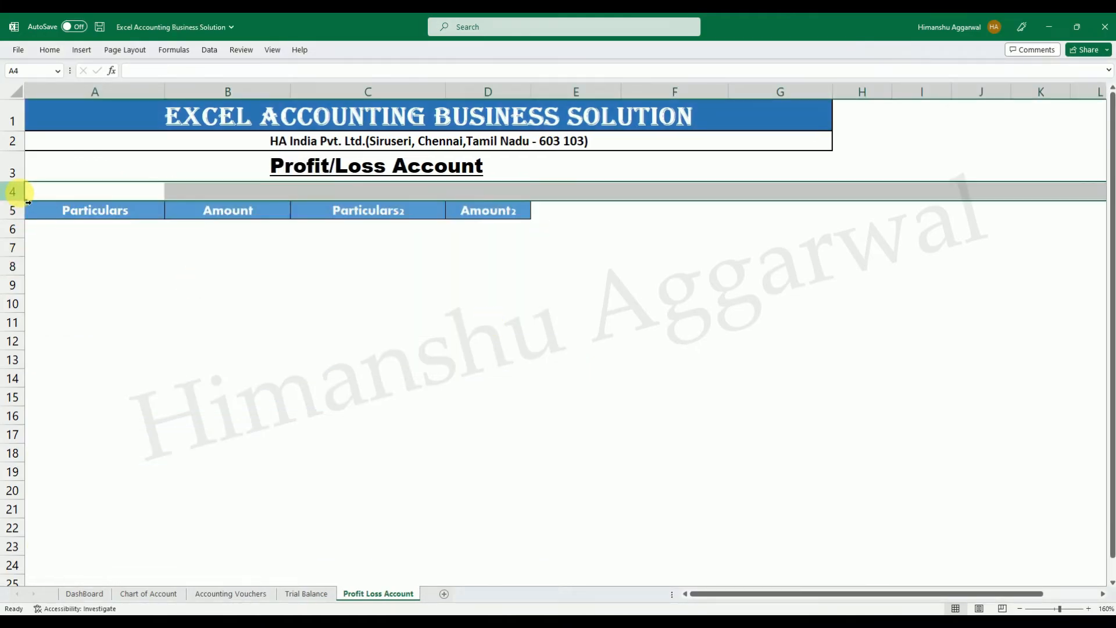
pyautogui.hotkey('ctrl', '-')
pyautogui.moveTo(95, 190); pyautogui.dragTo(511, 194)
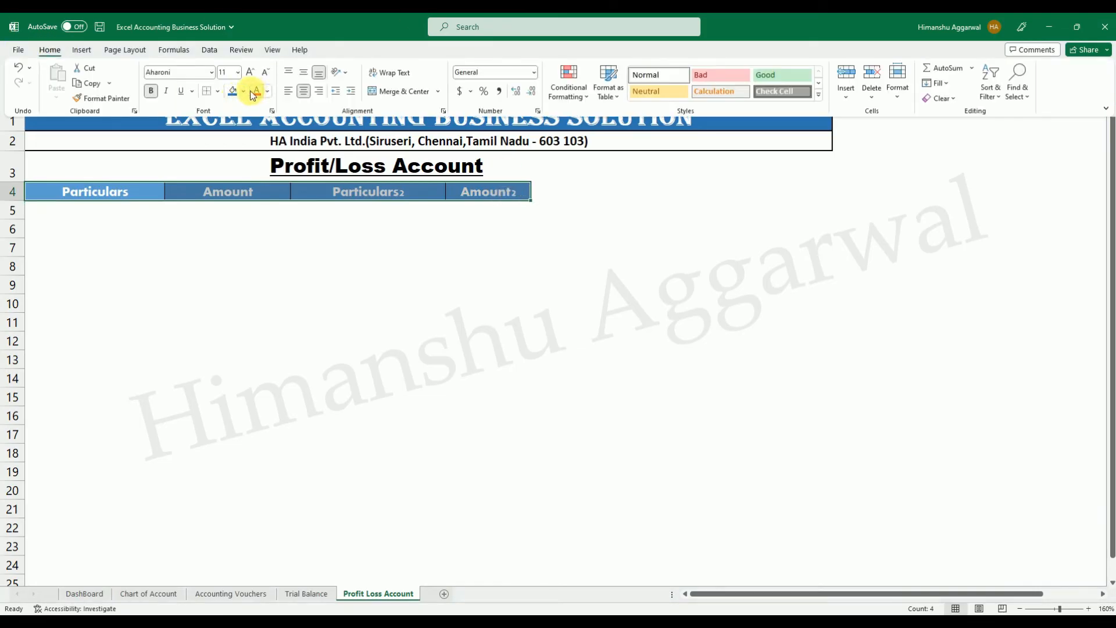
pyautogui.click(233, 91)
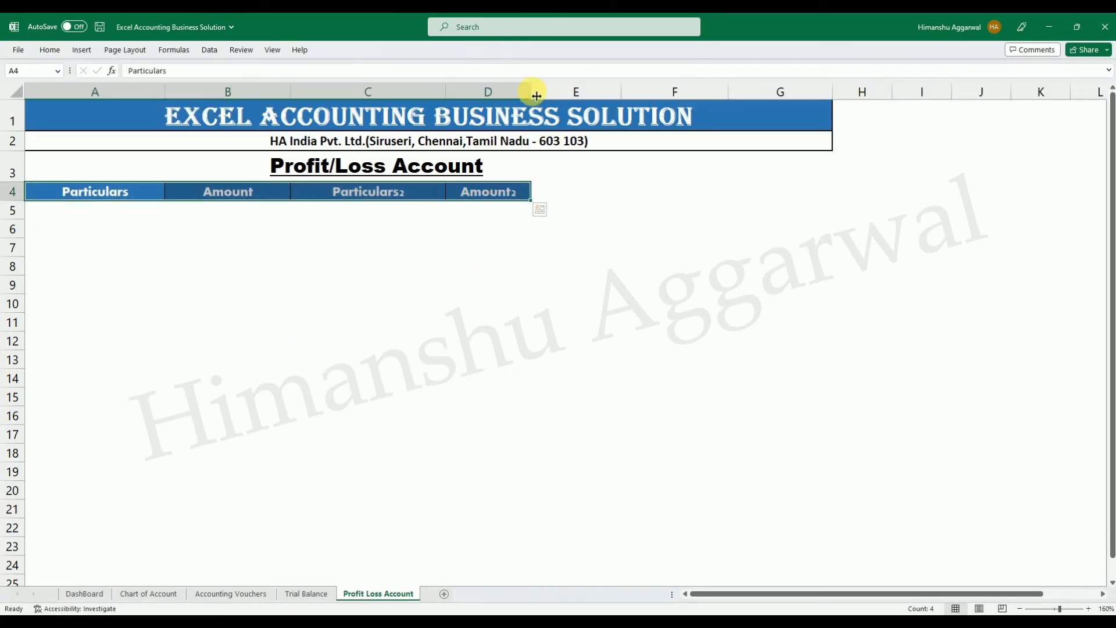
# Widen column D, which holds the Amount2 header, on the Profit Loss Account sheet.
pyautogui.doubleClick(531, 91)
pyautogui.click(447, 96)
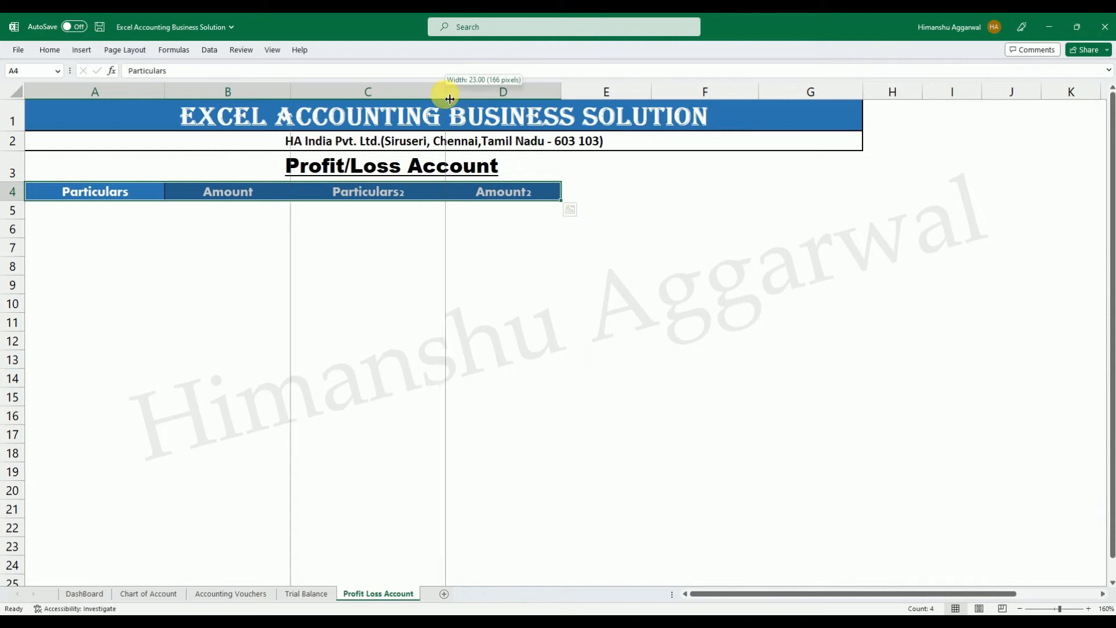
pyautogui.moveTo(568, 97); pyautogui.dragTo(583, 96)
pyautogui.click(517, 319)
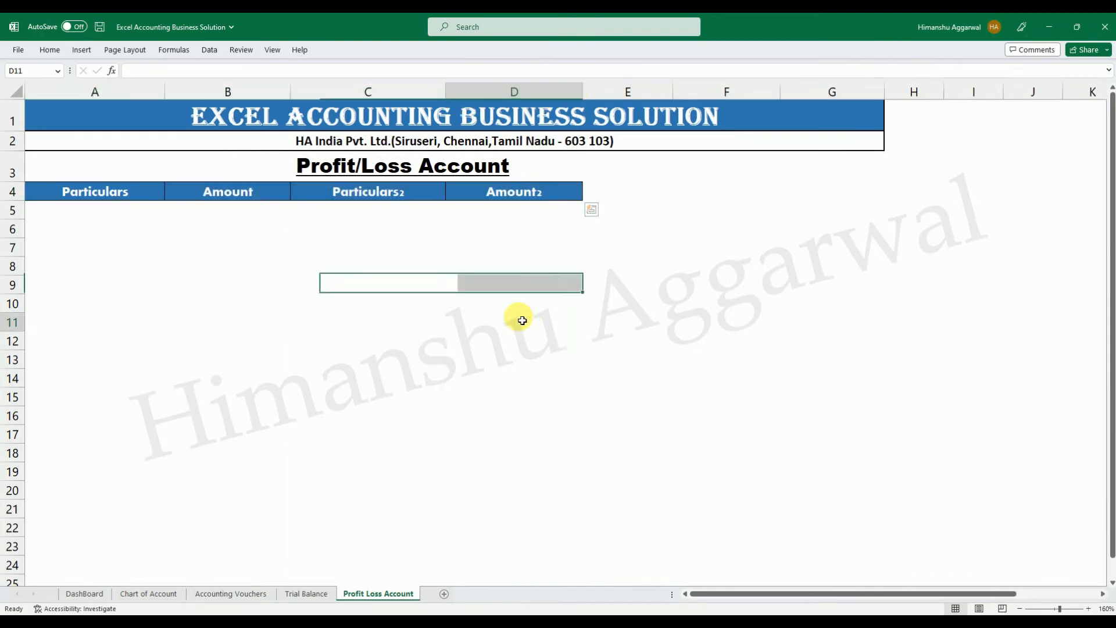
# Convert A4:D5 into a table that uses row 4 as its headers.
pyautogui.click(95, 224)
pyautogui.moveTo(92, 192); pyautogui.dragTo(511, 213)
pyautogui.click(91, 51)
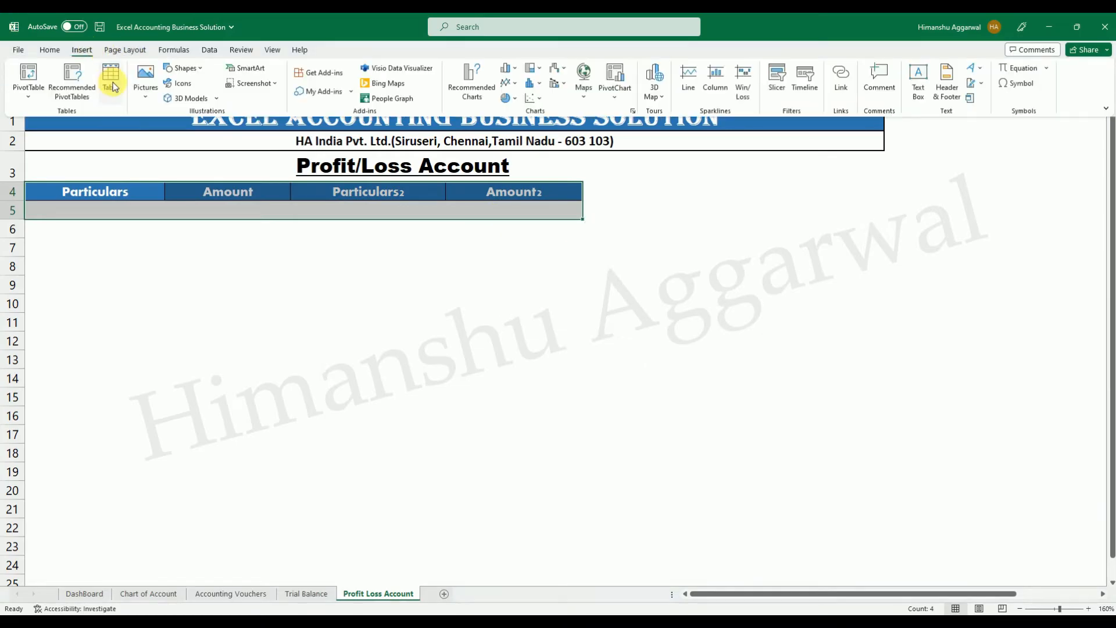
pyautogui.click(112, 81)
pyautogui.click(953, 379)
pyautogui.click(935, 392)
pyautogui.click(442, 320)
# Remove the filter buttons from the new table's header row.
pyautogui.moveTo(146, 199); pyautogui.dragTo(578, 215)
pyautogui.click(208, 50)
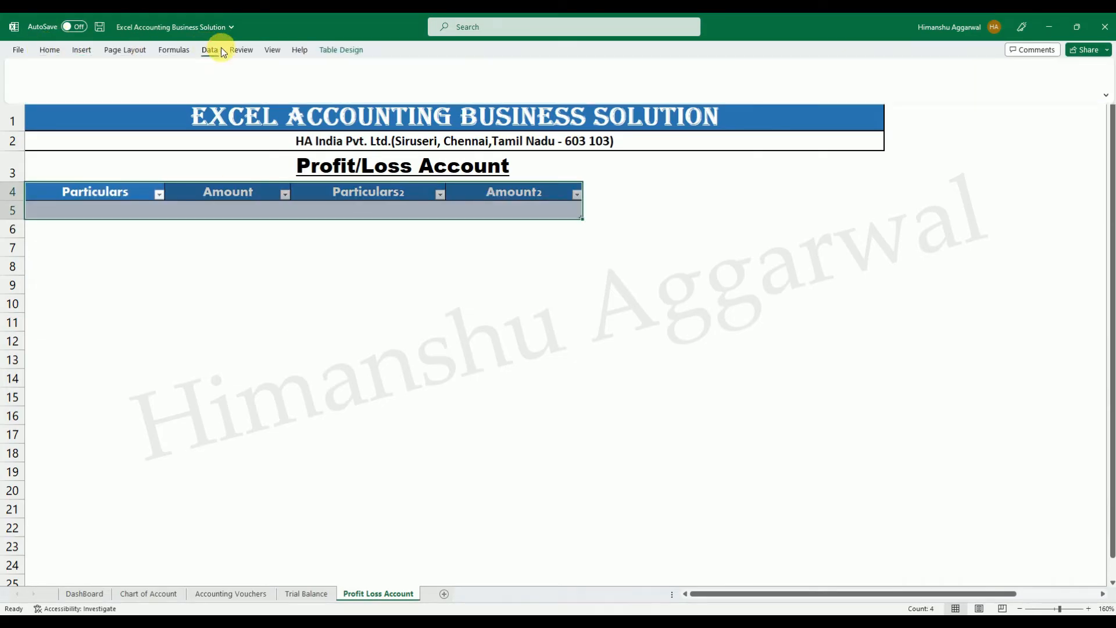
pyautogui.click(401, 82)
pyautogui.click(394, 308)
pyautogui.click(64, 225)
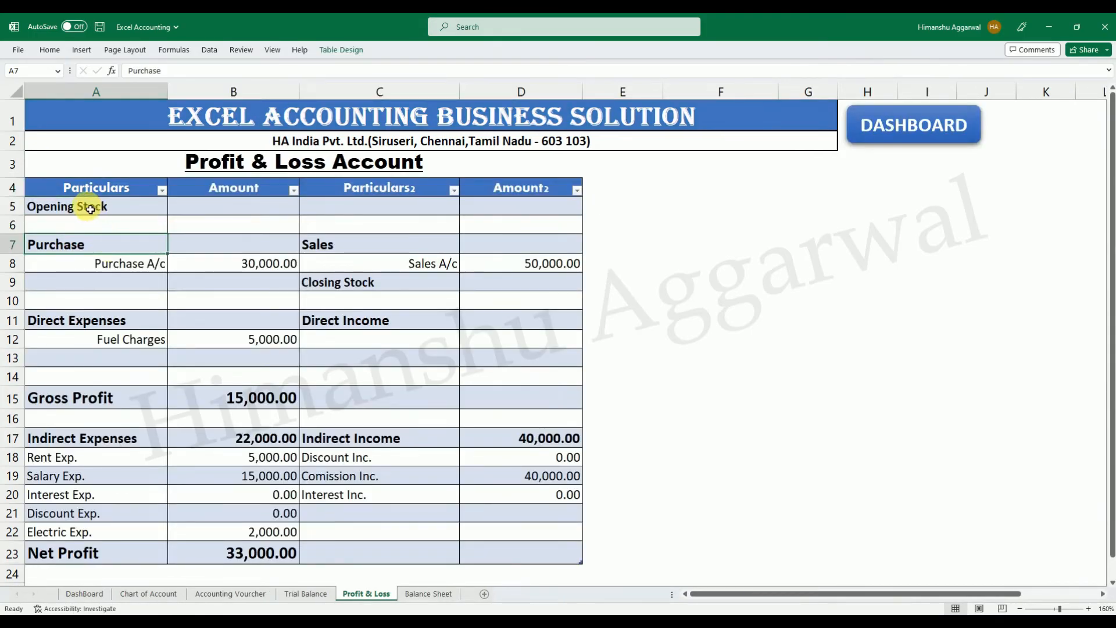
# Copy the particulars A5:A12, Opening Stock to Fuel Charges, from the Excel Accounting workbook's Profit & Loss sheet into A5 of the Profit Loss Account sheet.
pyautogui.moveTo(91, 208); pyautogui.dragTo(116, 344)
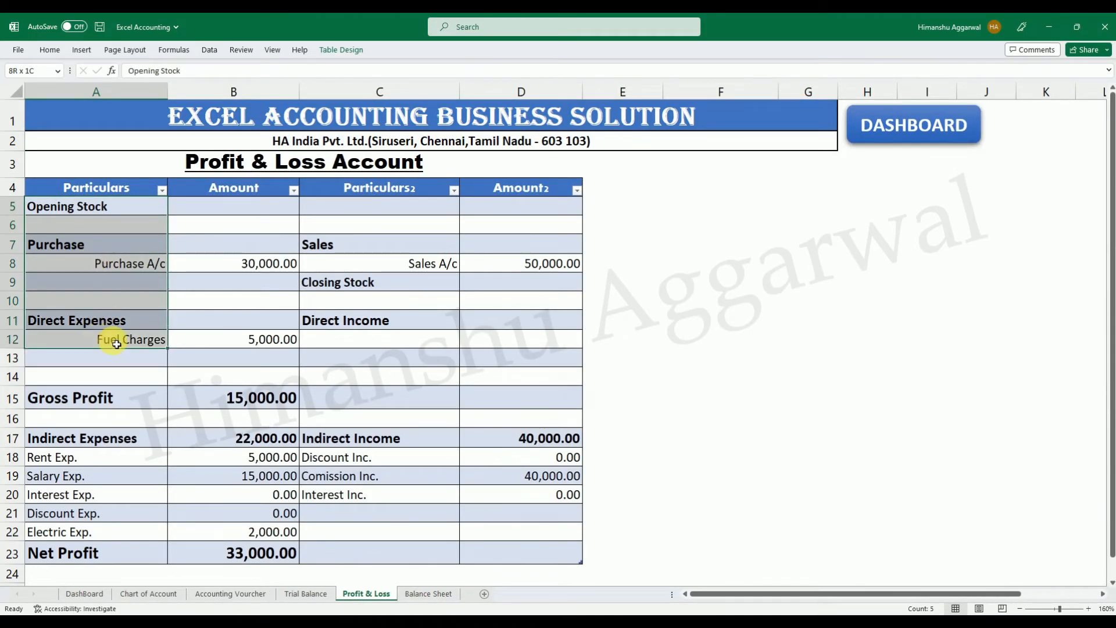
pyautogui.hotkey('ctrl', 'c')
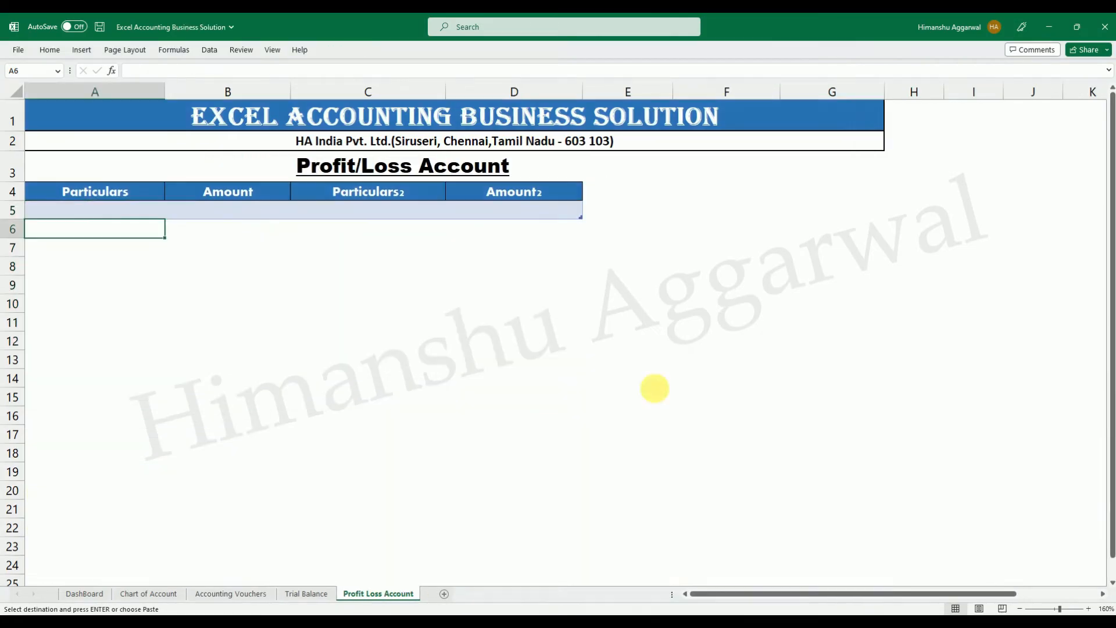
pyautogui.click(82, 211)
pyautogui.press('Return')
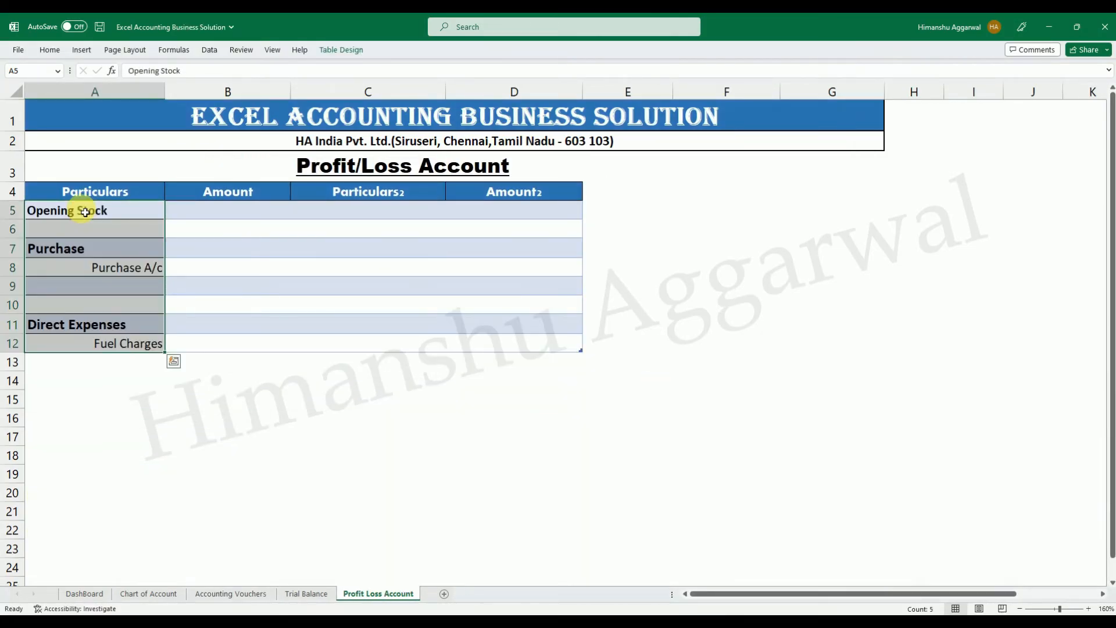
pyautogui.click(236, 410)
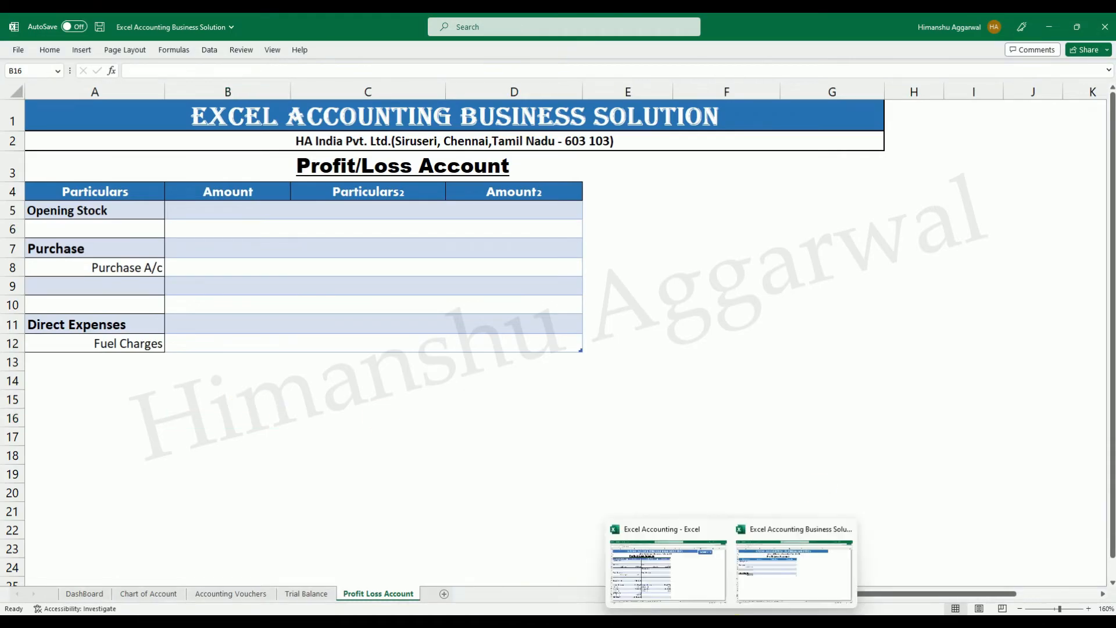
# Copy C5:D12 with the Sales, Closing Stock and Direct Income entries from the Excel Accounting workbook into C5 of the Profit Loss Account sheet.
pyautogui.click(668, 573)
pyautogui.moveTo(377, 206); pyautogui.dragTo(392, 324)
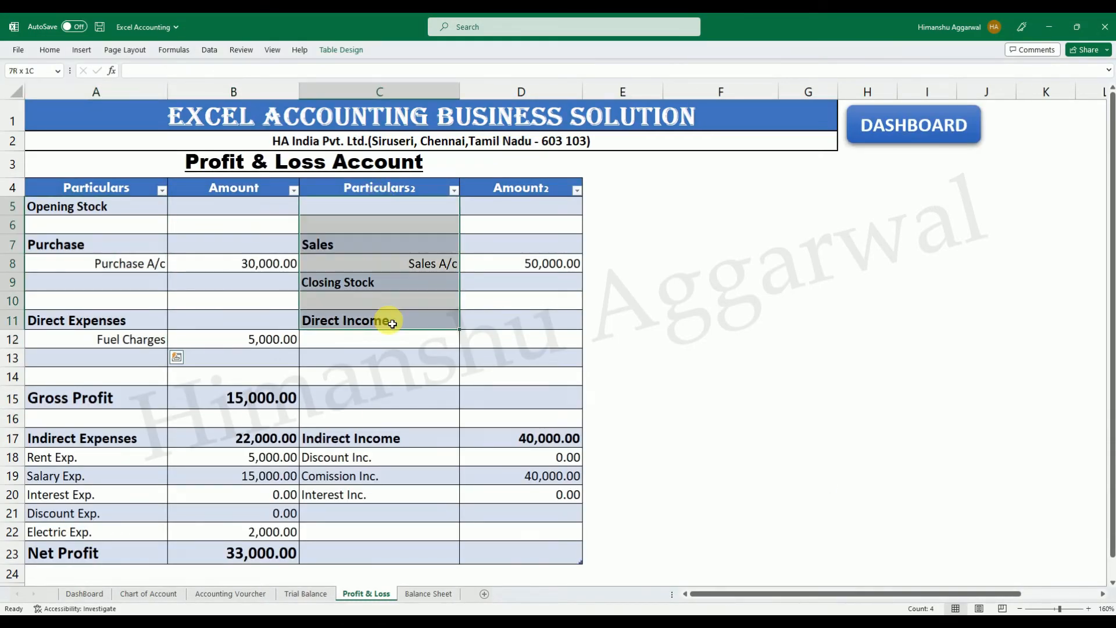
pyautogui.hotkey('ctrl', 'q')
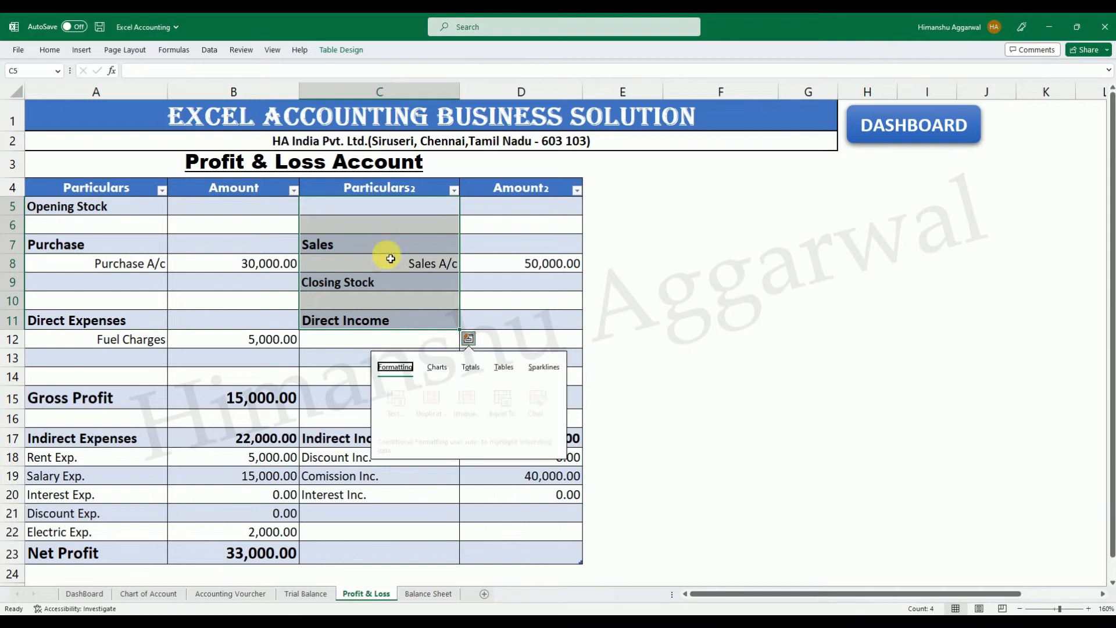
pyautogui.moveTo(382, 209); pyautogui.dragTo(507, 343)
pyautogui.hotkey('ctrl', 'c')
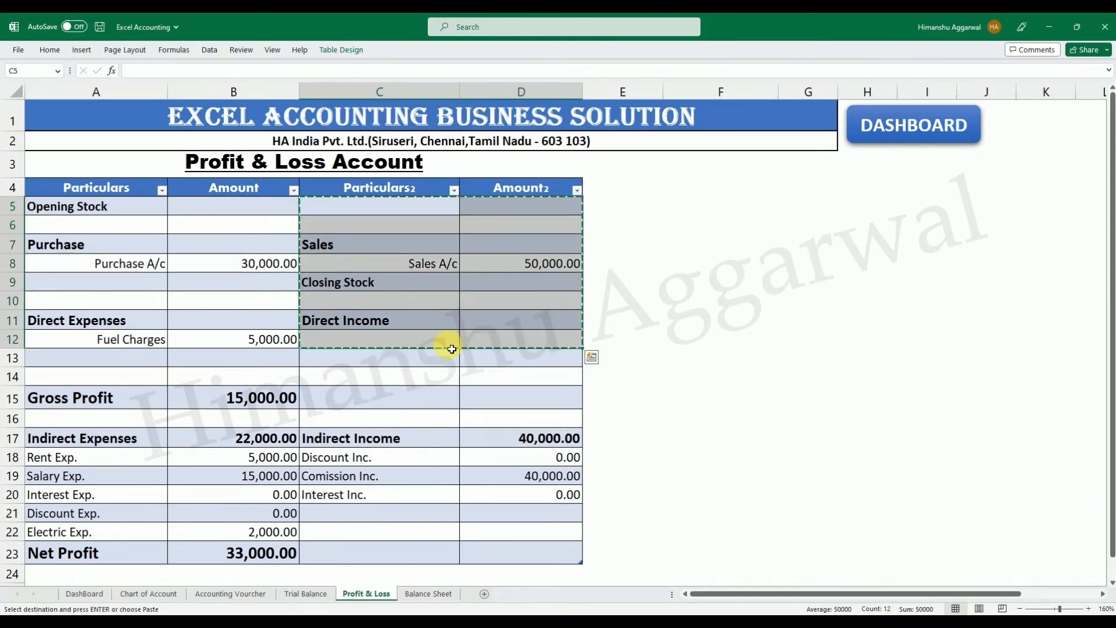
pyautogui.click(741, 622)
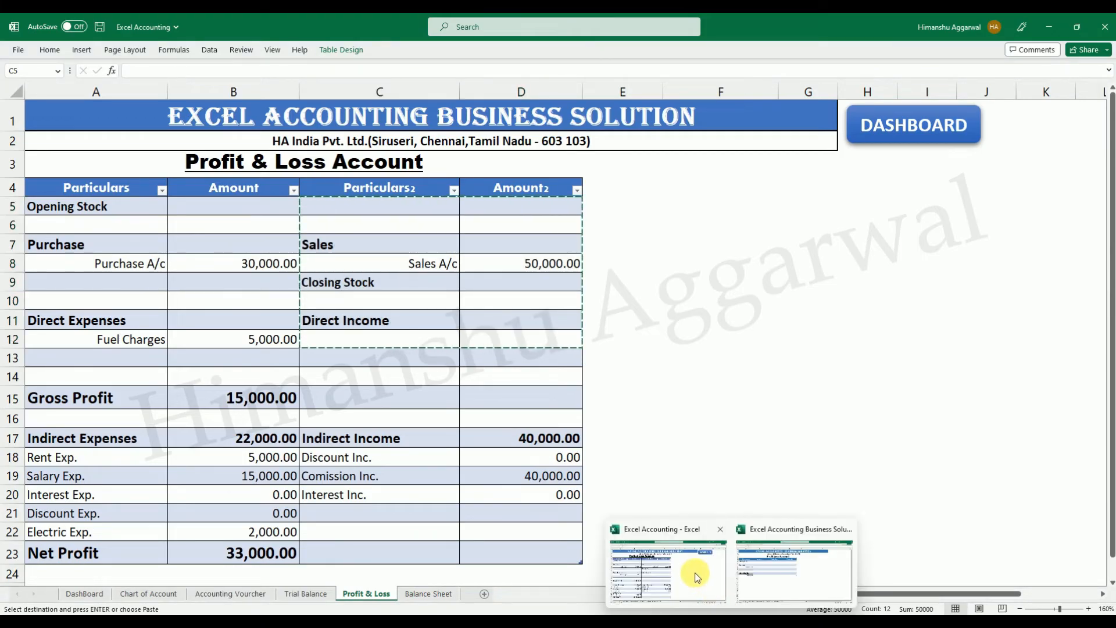
pyautogui.click(700, 574)
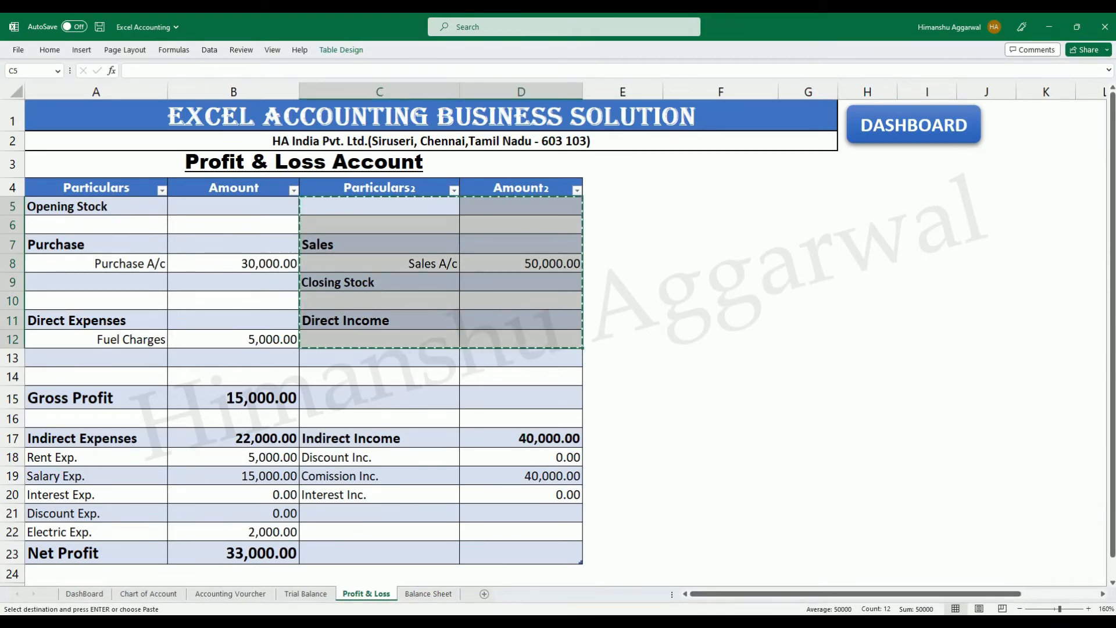
pyautogui.click(773, 622)
pyautogui.click(772, 581)
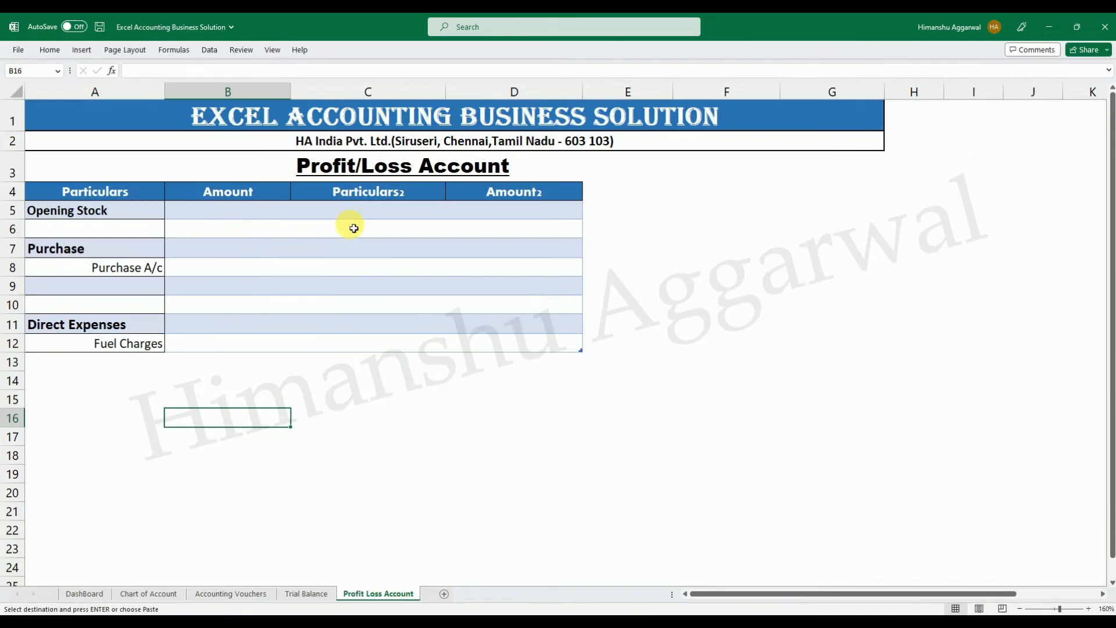
pyautogui.click(379, 216)
pyautogui.press('Return')
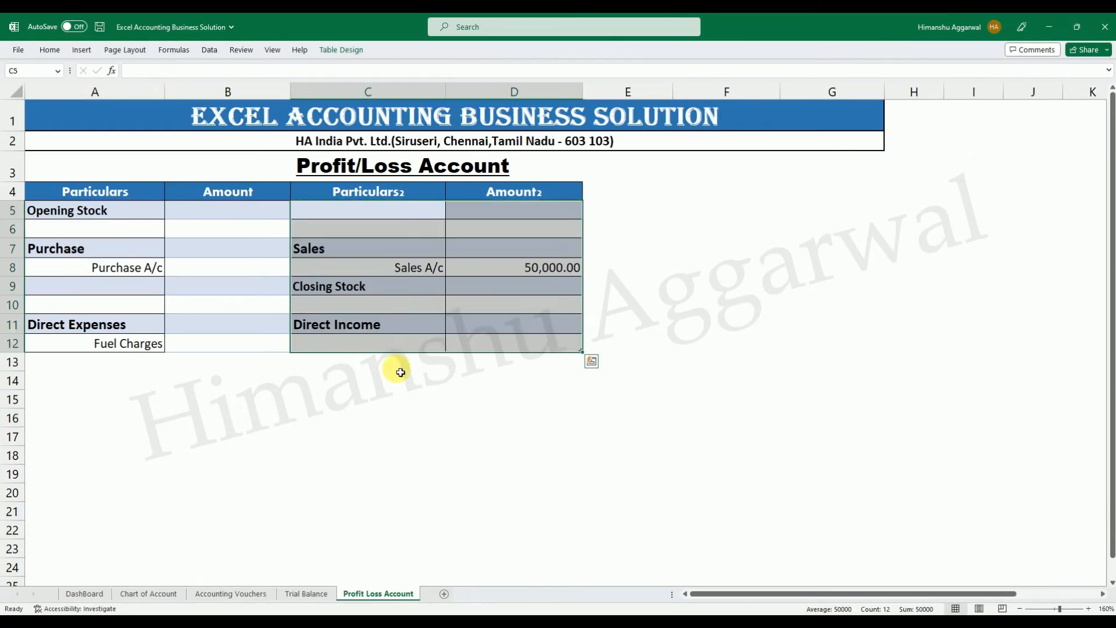
pyautogui.click(365, 450)
pyautogui.click(268, 400)
# Apply all borders to the table body A5:D12.
pyautogui.moveTo(104, 214)
pyautogui.mouseDown()
pyautogui.moveTo(391, 274)
pyautogui.moveTo(515, 338)
pyautogui.mouseUp()
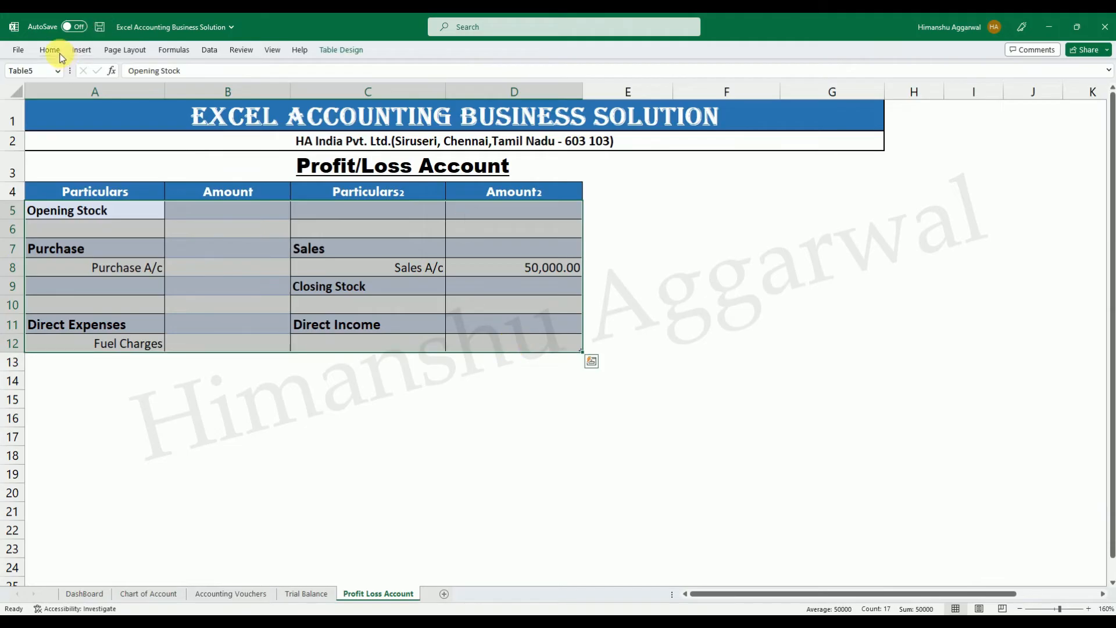
pyautogui.click(60, 54)
pyautogui.click(217, 91)
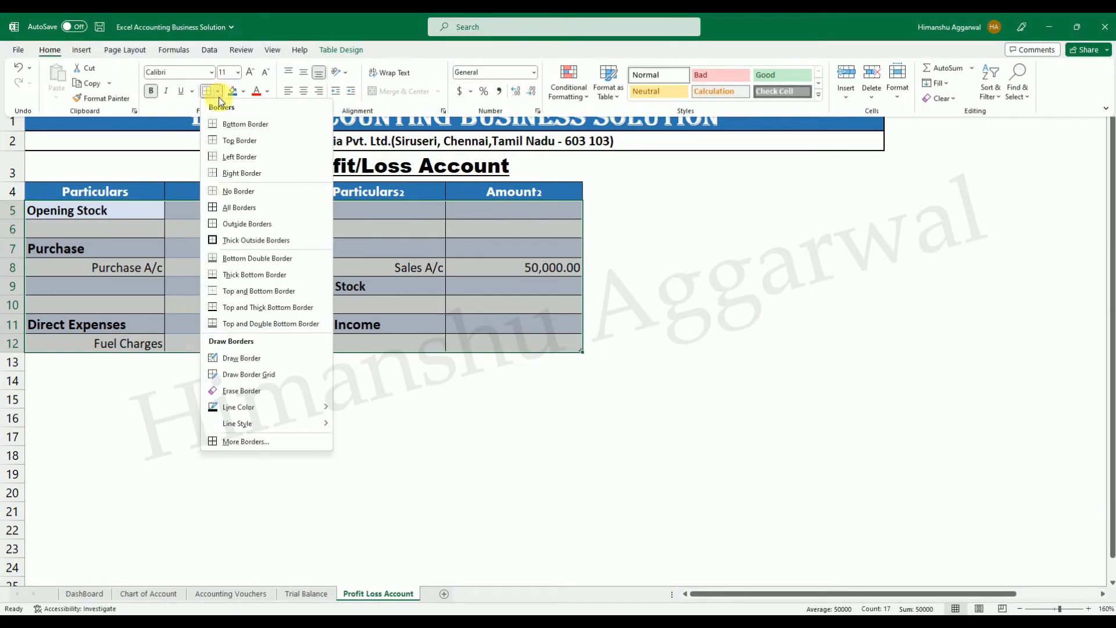
pyautogui.click(231, 208)
pyautogui.click(300, 401)
pyautogui.click(242, 277)
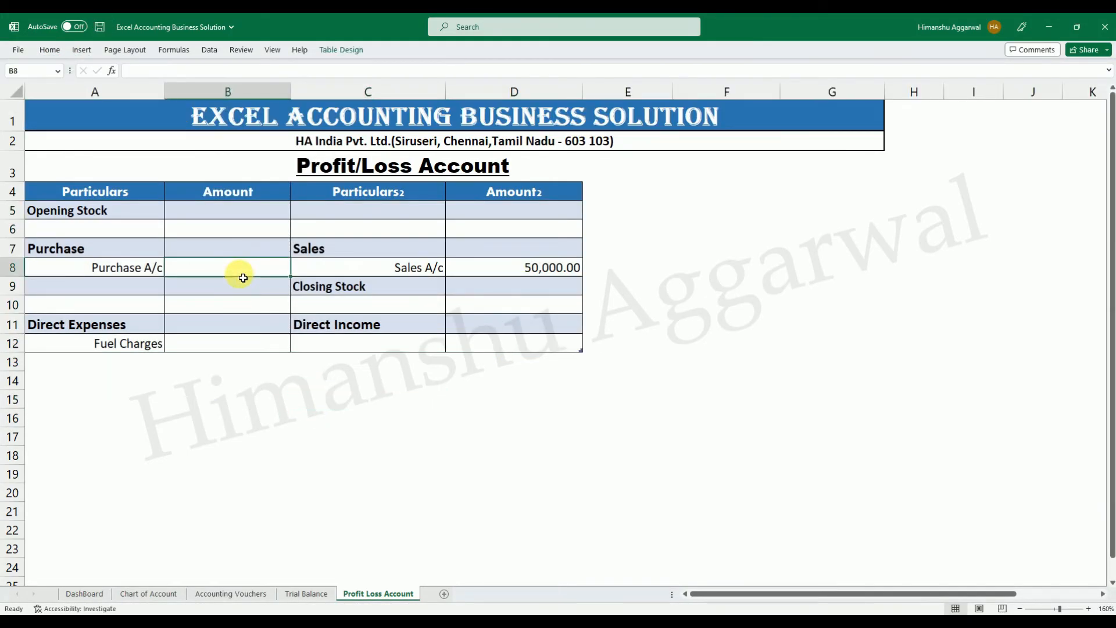
pyautogui.write('=IFERROR(')
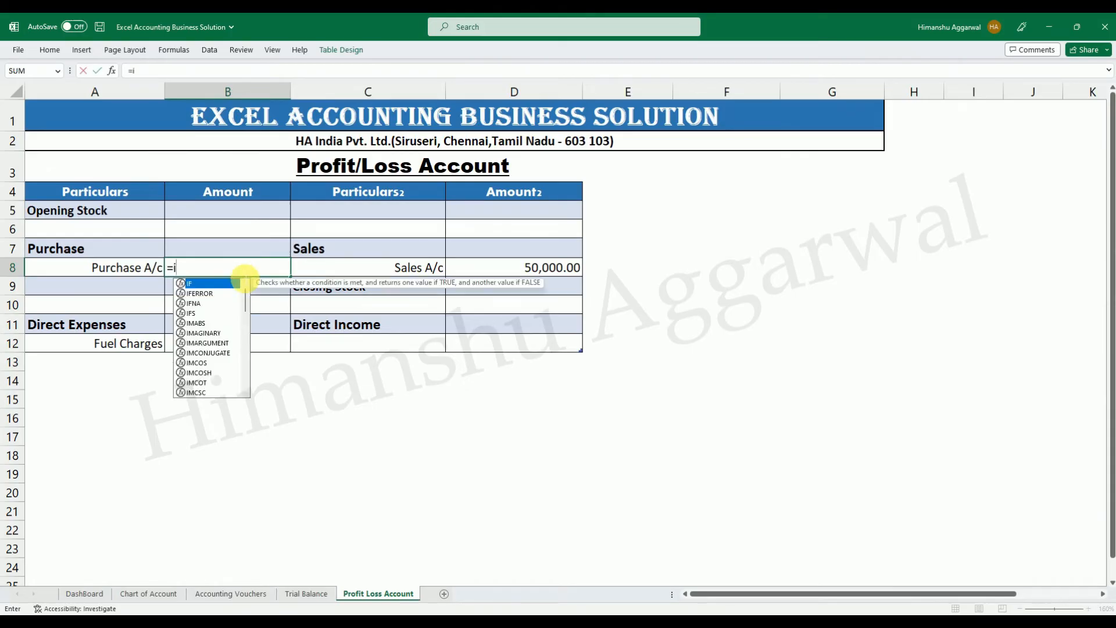
pyautogui.press('Left')
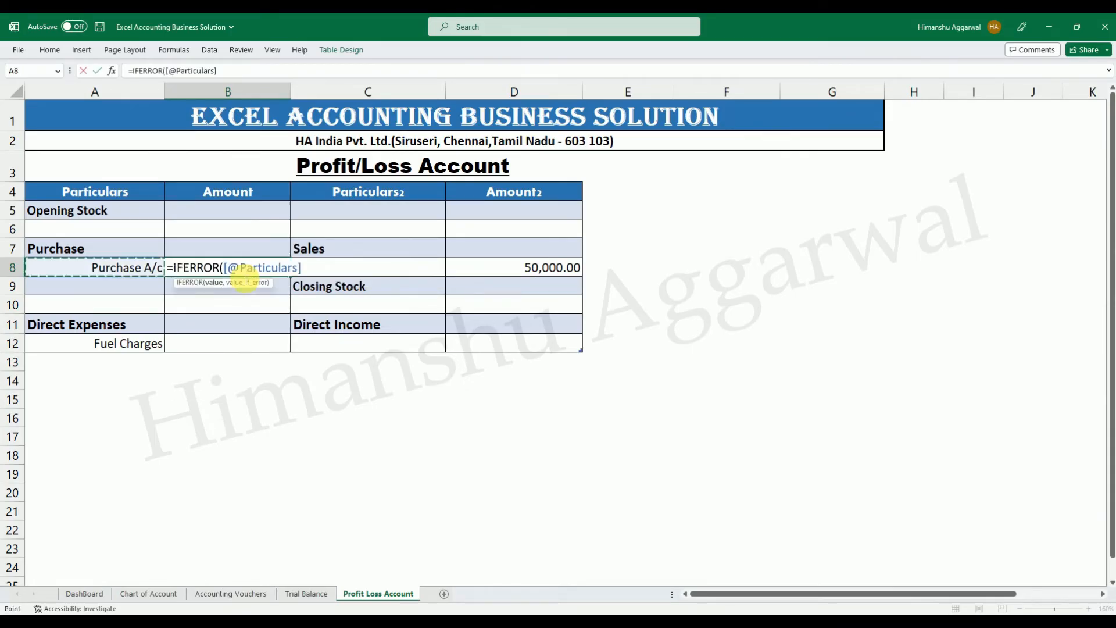
pyautogui.press('BackSpace')
pyautogui.press('BackSpace')
pyautogui.press('BackSpace')
pyautogui.press('BackSpace')
pyautogui.press('BackSpace')
pyautogui.press('BackSpace')
pyautogui.press('BackSpace')
pyautogui.press('BackSpace')
pyautogui.press('BackSpace')
pyautogui.press('BackSpace')
pyautogui.press('BackSpace')
pyautogui.press('BackSpace')
pyautogui.write('vl')
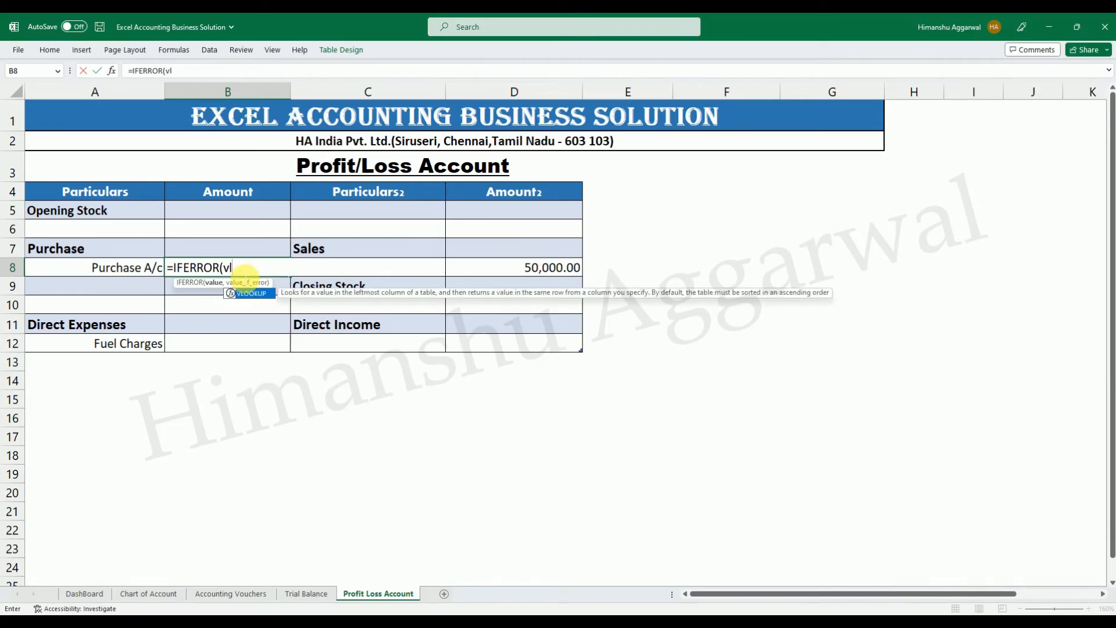
pyautogui.press('Tab')
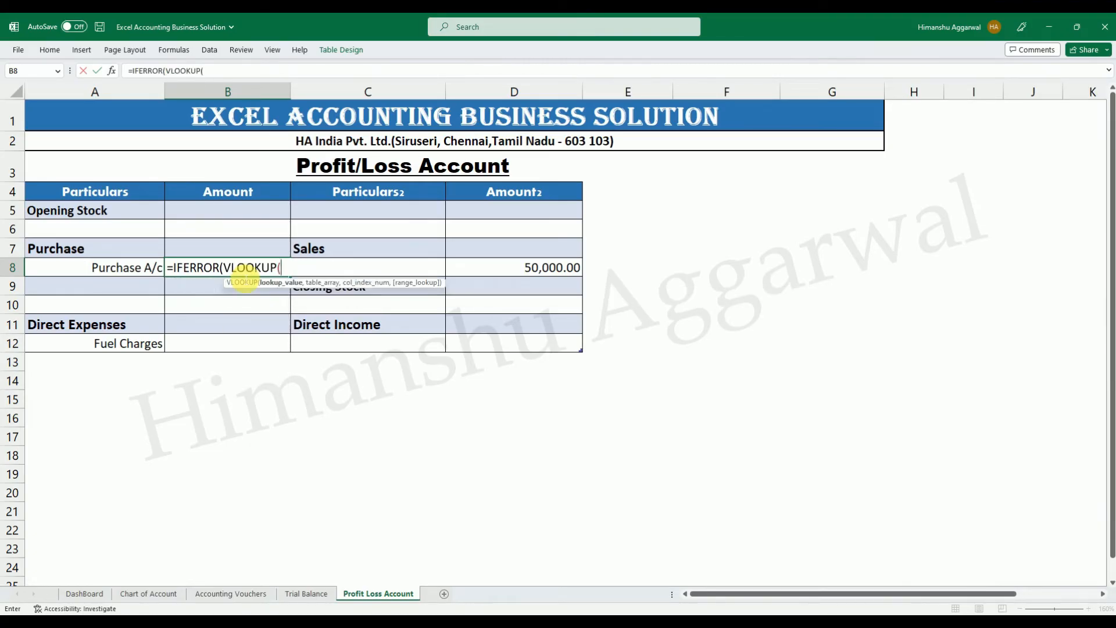
pyautogui.press('Left')
pyautogui.write(',')
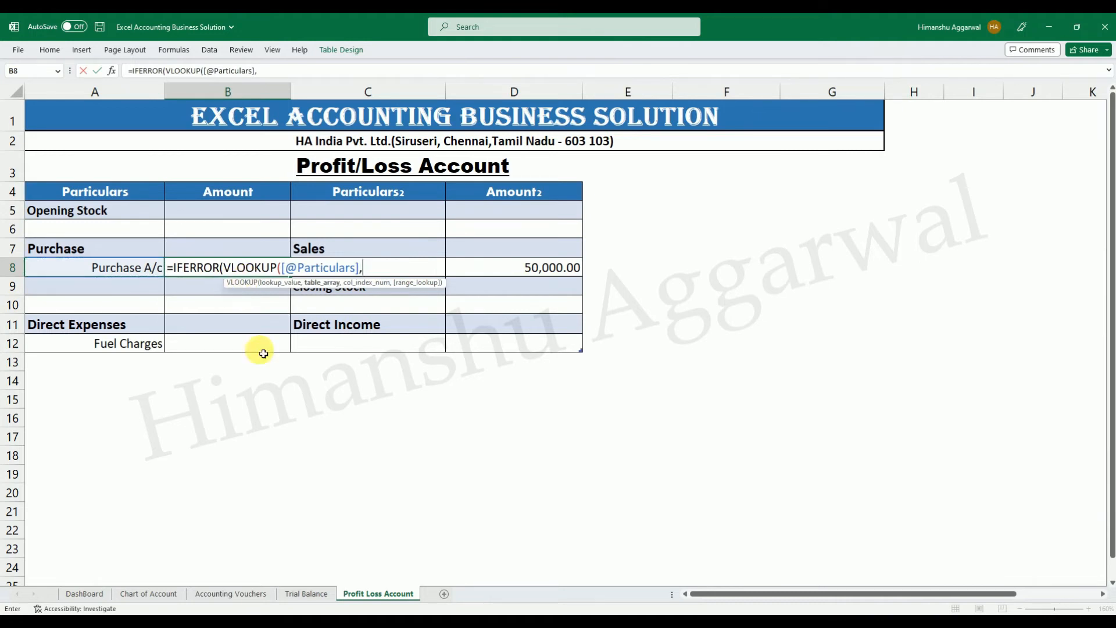
# Complete the B8 lookup with the Trial Balance columns GL Account to Net Balance, column index 5, an empty match argument and "" on error.
pyautogui.click(311, 598)
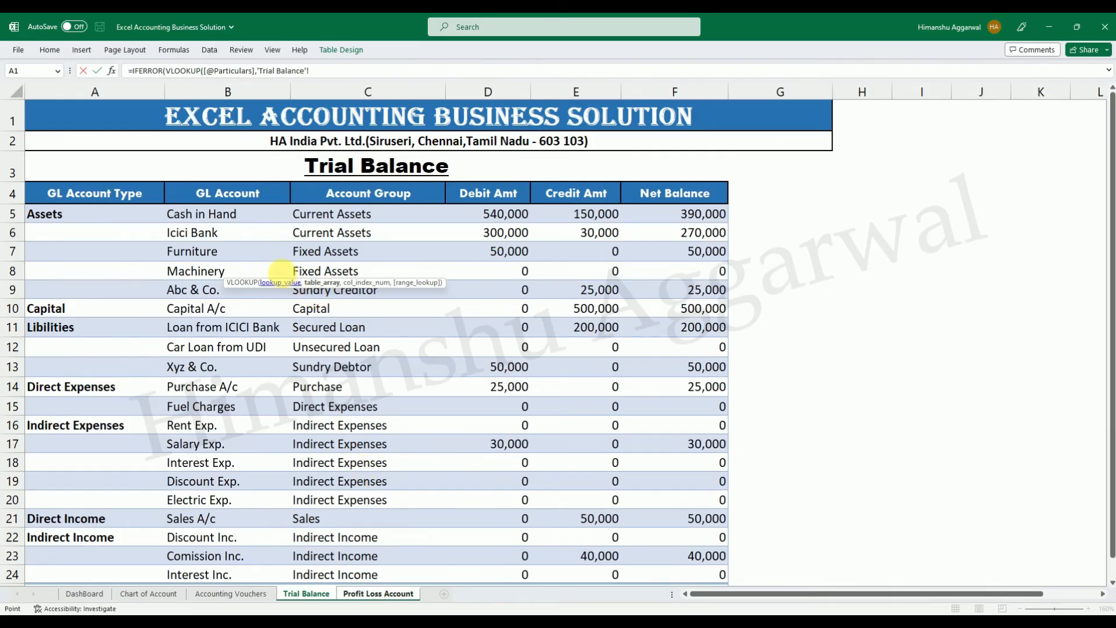
pyautogui.moveTo(219, 218); pyautogui.dragTo(668, 570)
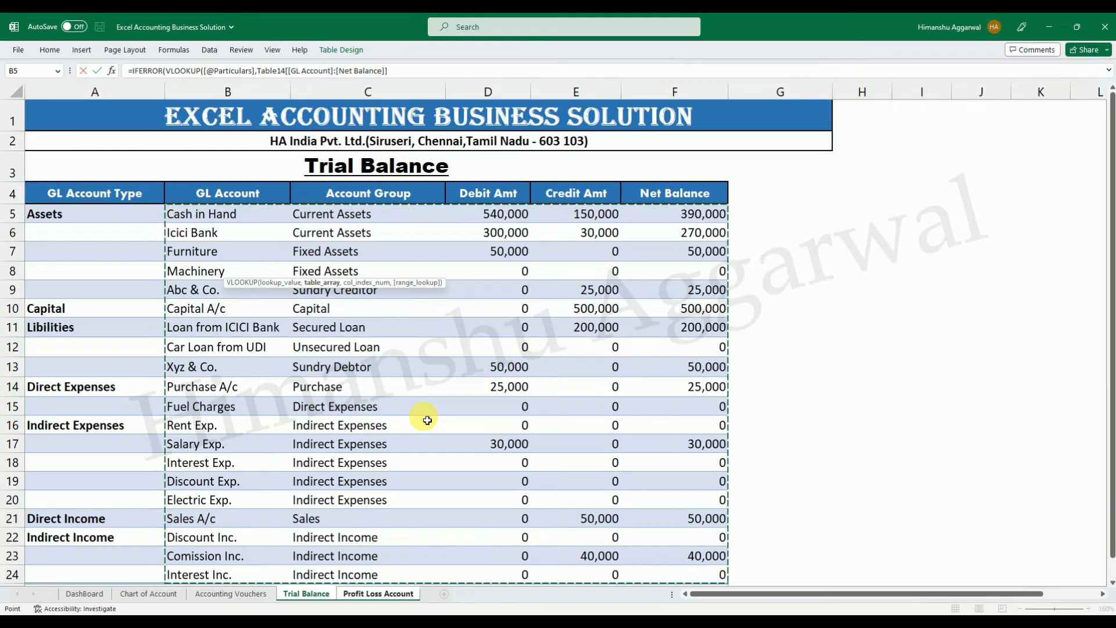
pyautogui.write(',')
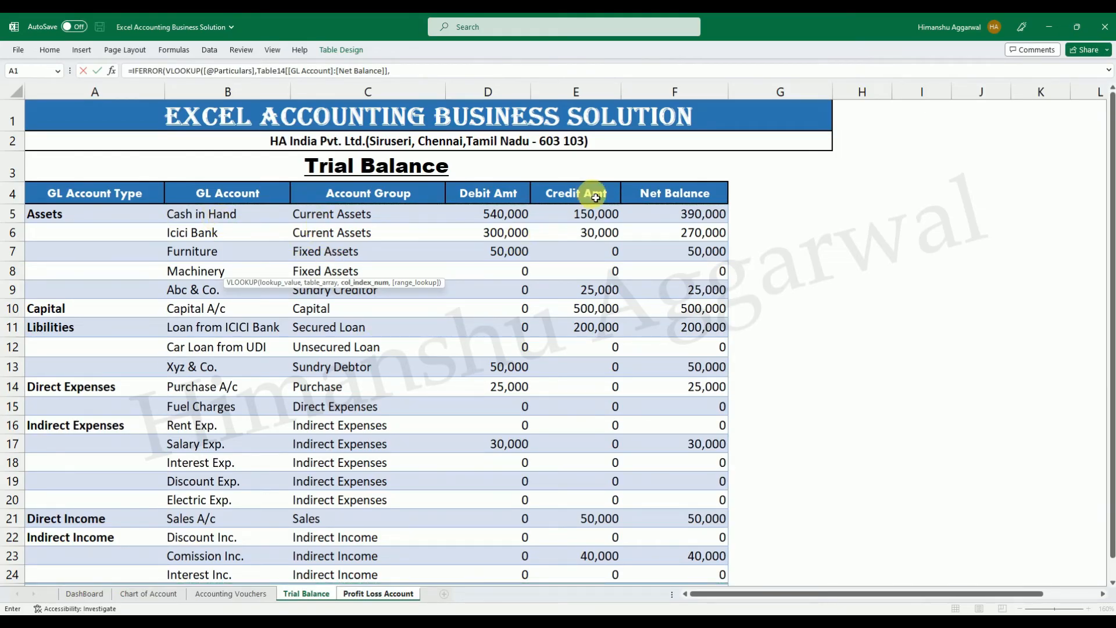
pyautogui.write('5')
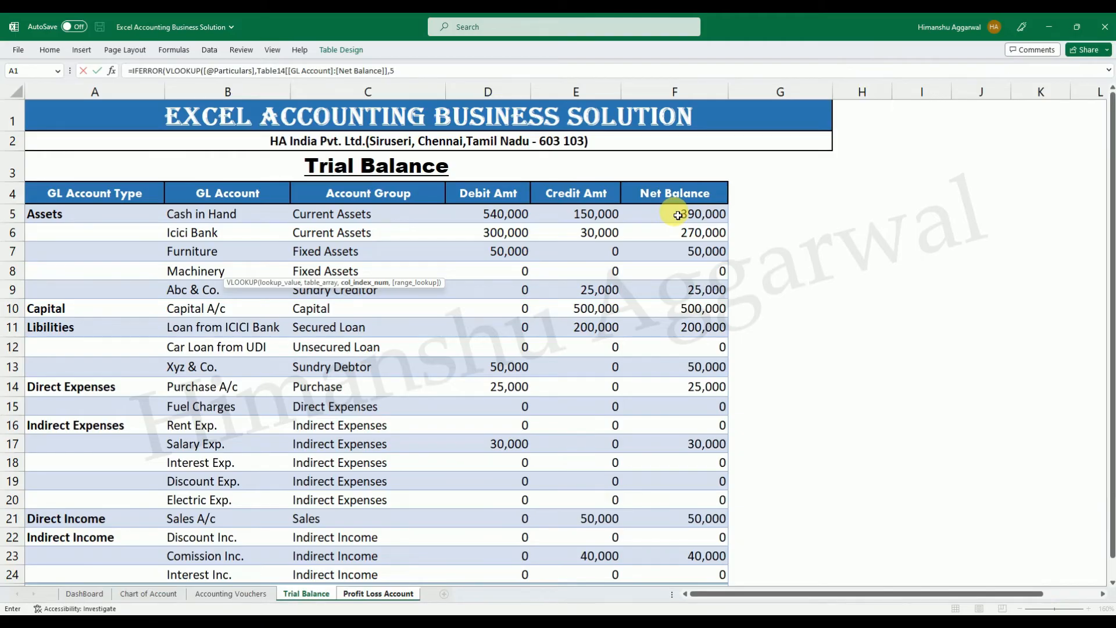
pyautogui.write(',')
pyautogui.press('Down')
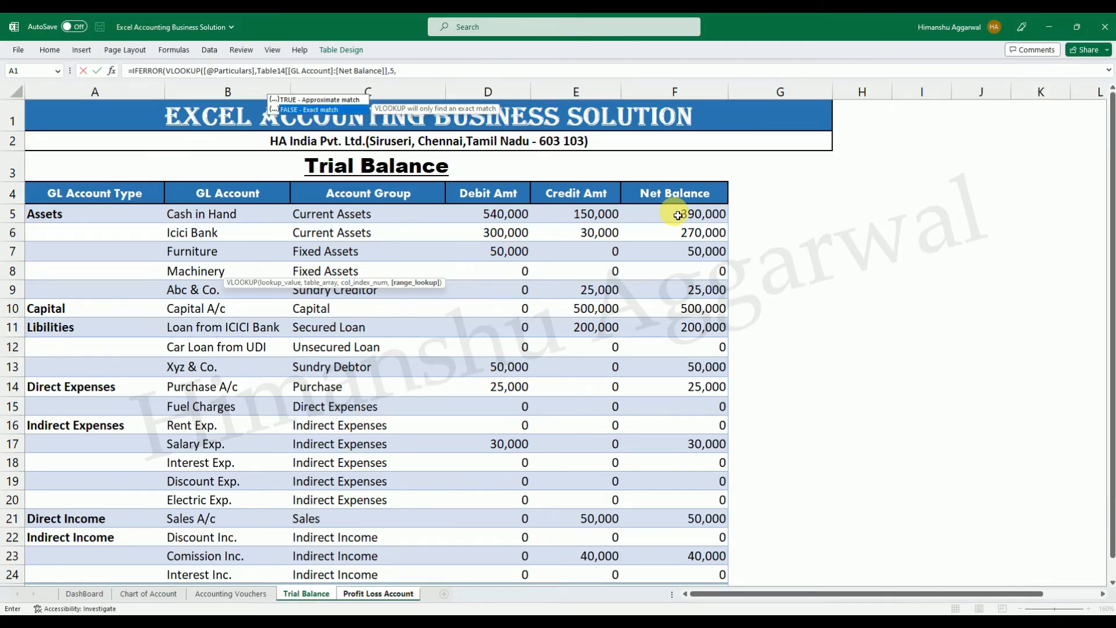
pyautogui.write(')')
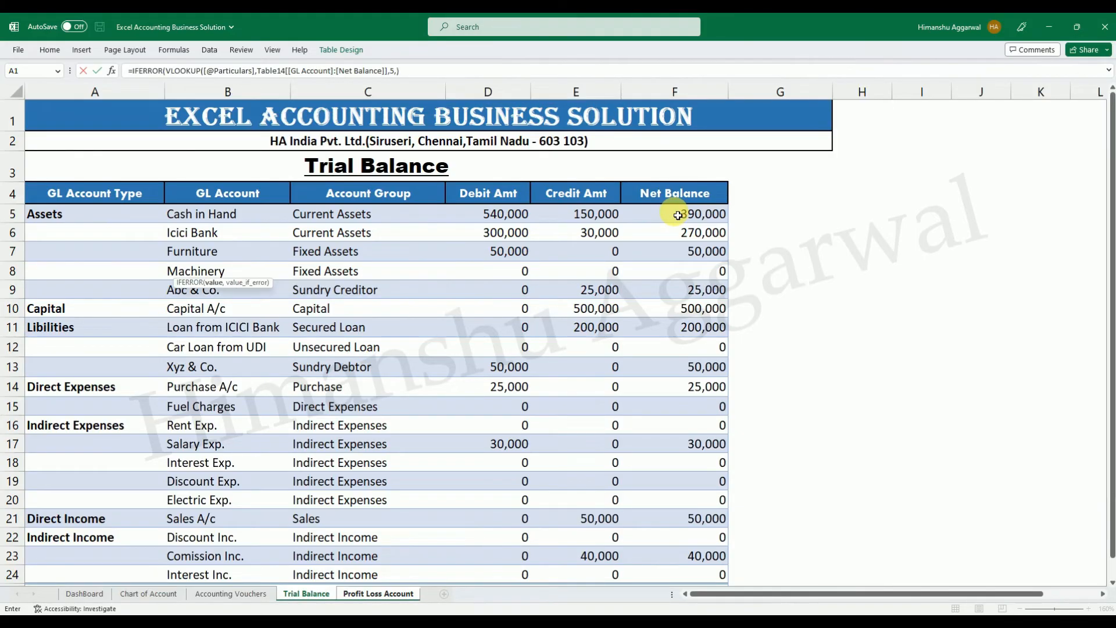
pyautogui.write(',"")')
pyautogui.press('Return')
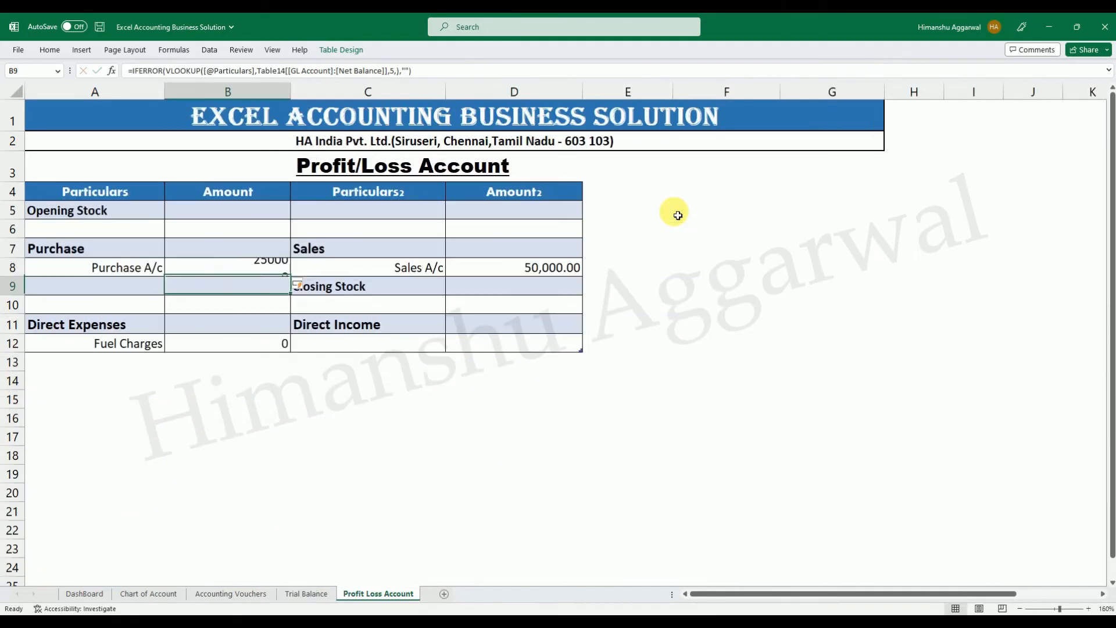
pyautogui.click(242, 271)
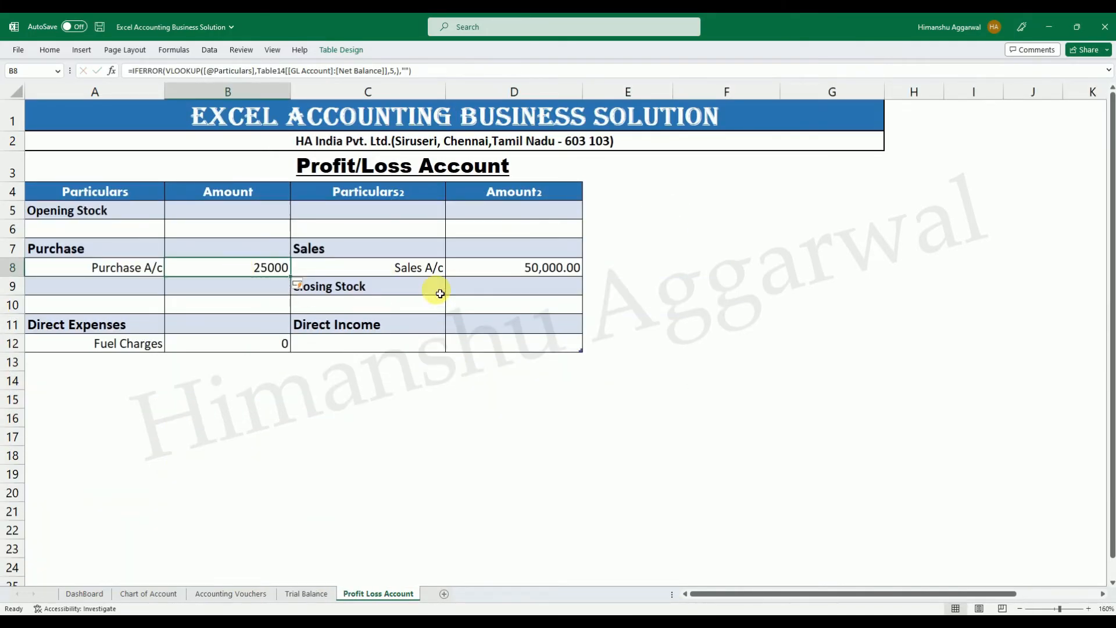
# Compare the lookup formulas behind the Purchase A/c amount in B8 and the Sales A/c amount in D8.
pyautogui.click(508, 273)
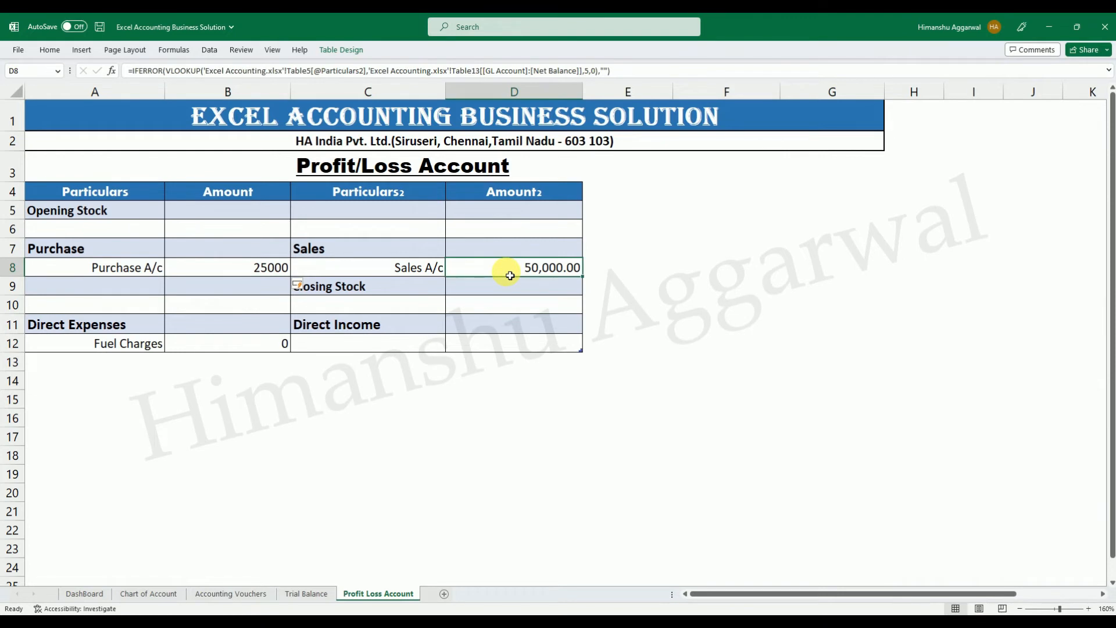
pyautogui.doubleClick(510, 276)
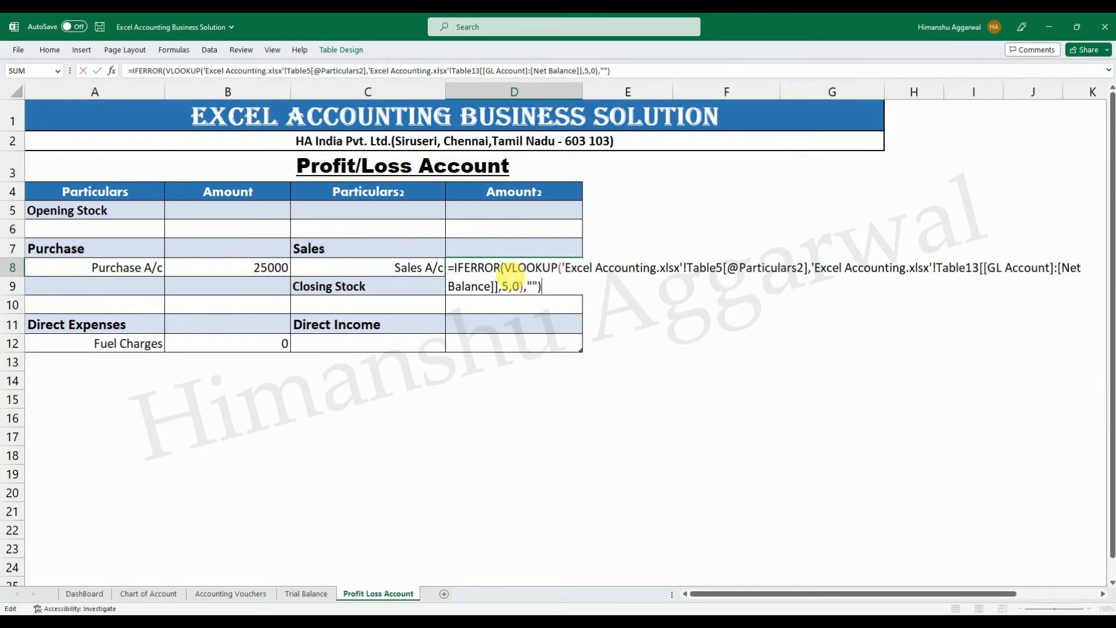
pyautogui.press('Escape')
pyautogui.click(274, 271)
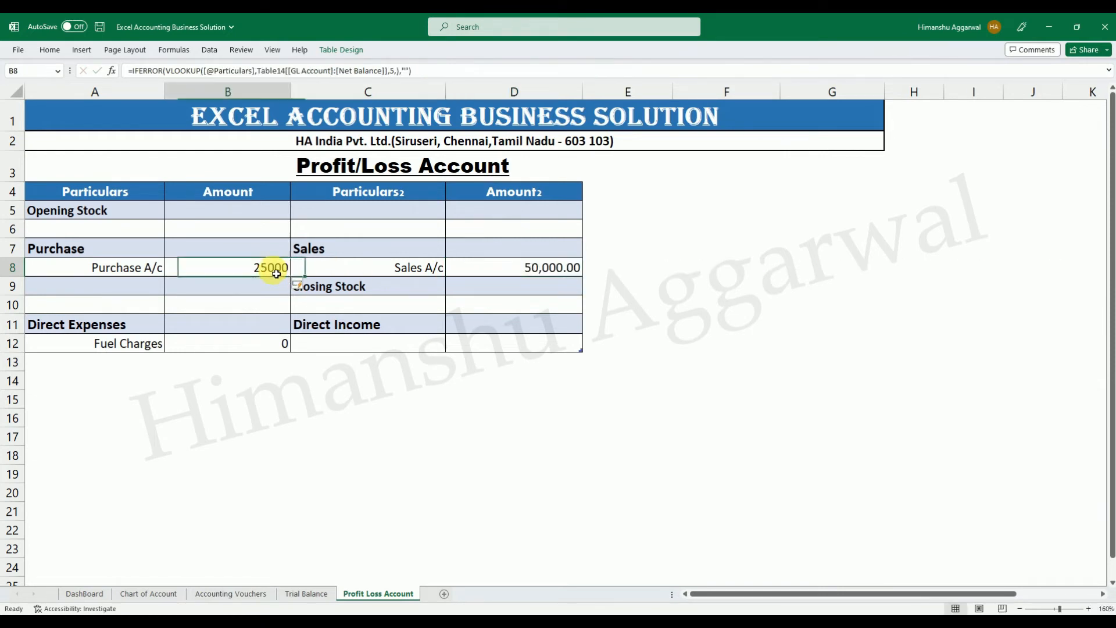
pyautogui.click(515, 271)
pyautogui.click(262, 269)
pyautogui.click(516, 269)
pyautogui.click(255, 272)
pyautogui.click(512, 269)
pyautogui.doubleClick(517, 271)
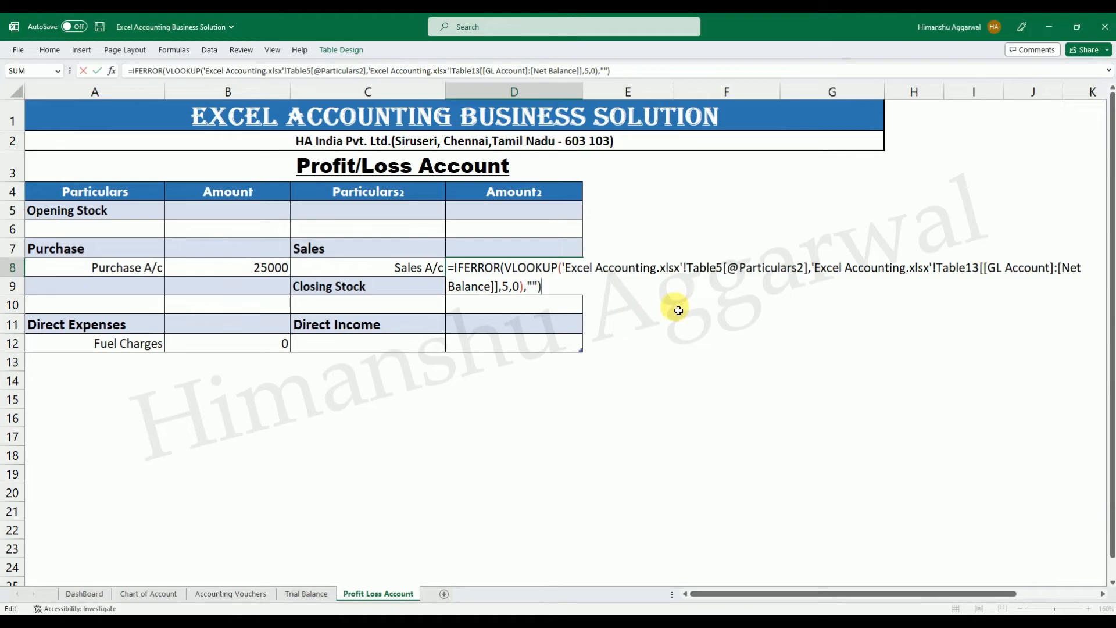
pyautogui.hotkey('ctrl', 'Return')
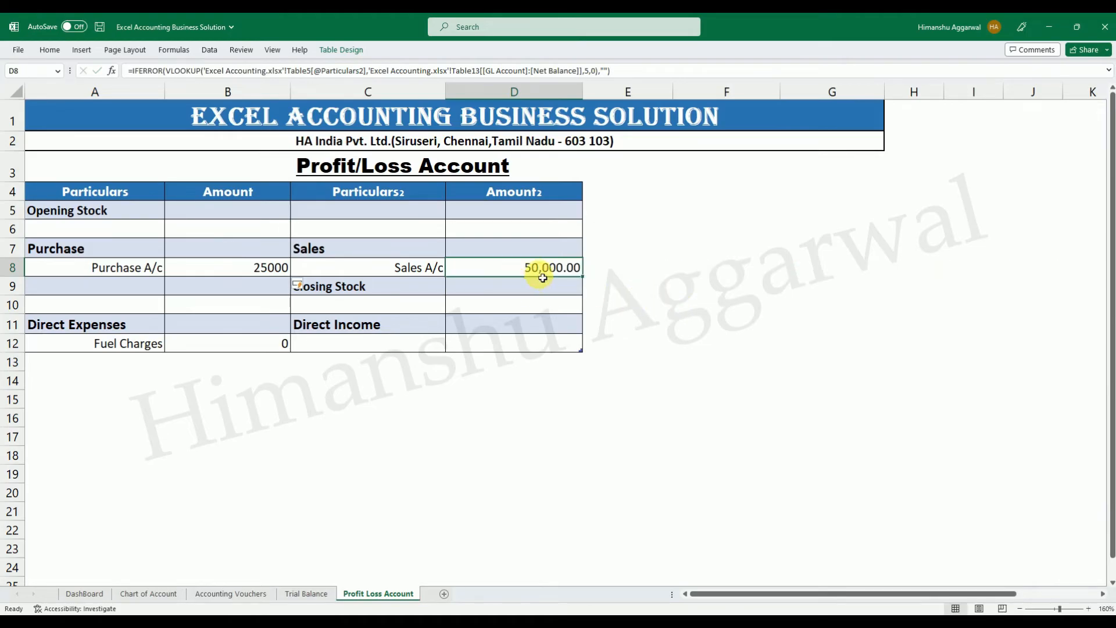
# Copy the Purchase A/c lookup formula from B8 into B12 for Fuel Charges.
pyautogui.click(239, 348)
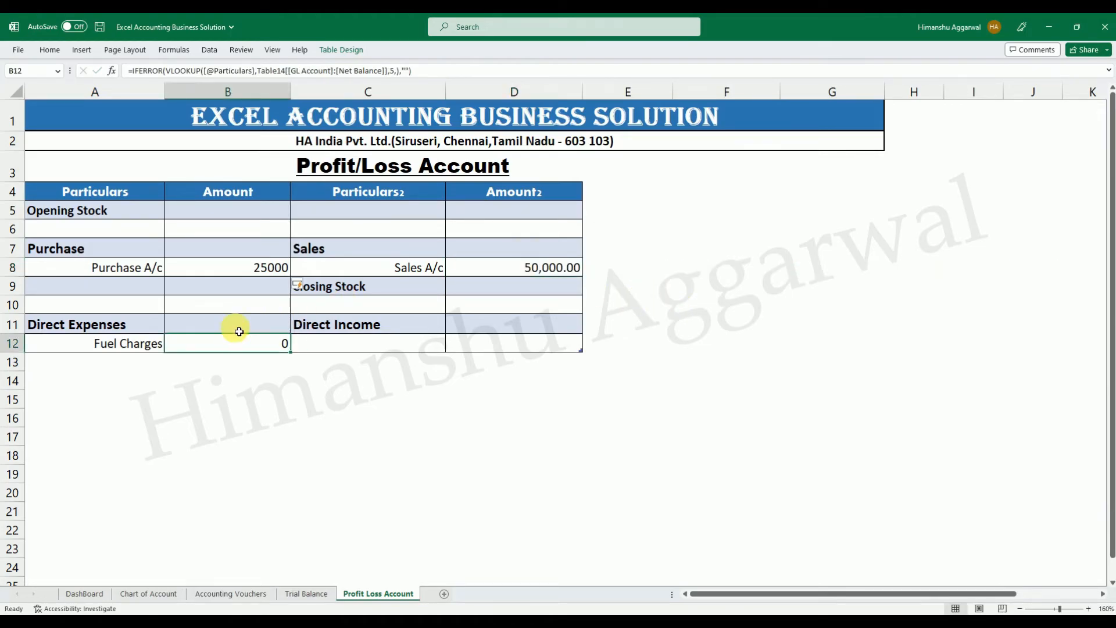
pyautogui.click(240, 275)
pyautogui.hotkey('ctrl', 'c')
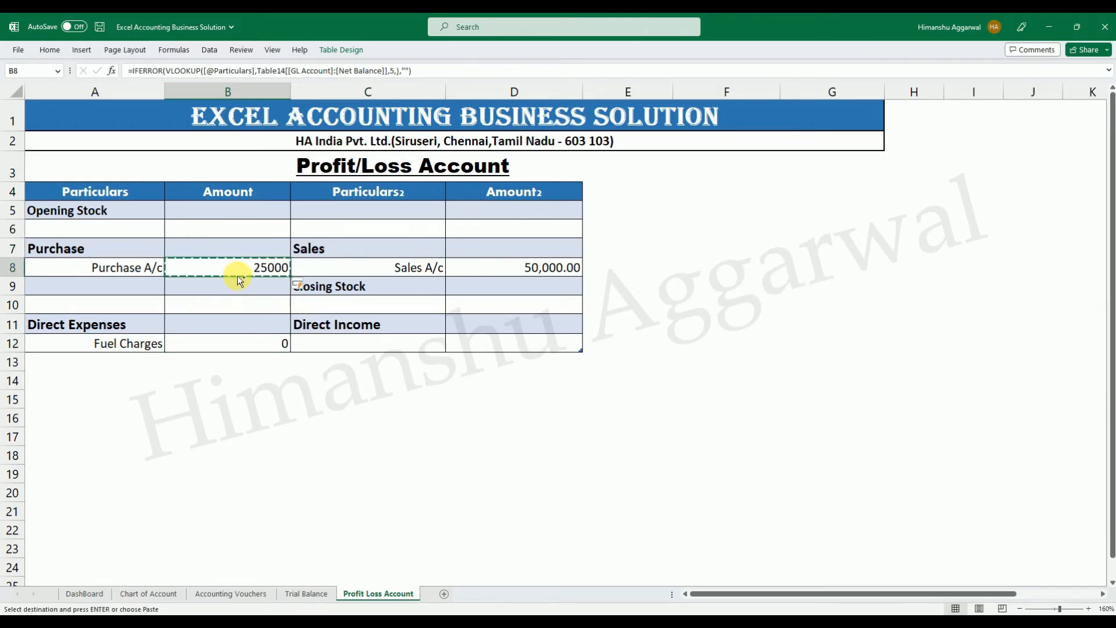
pyautogui.click(274, 341)
pyautogui.press('Return')
pyautogui.click(274, 377)
pyautogui.click(268, 344)
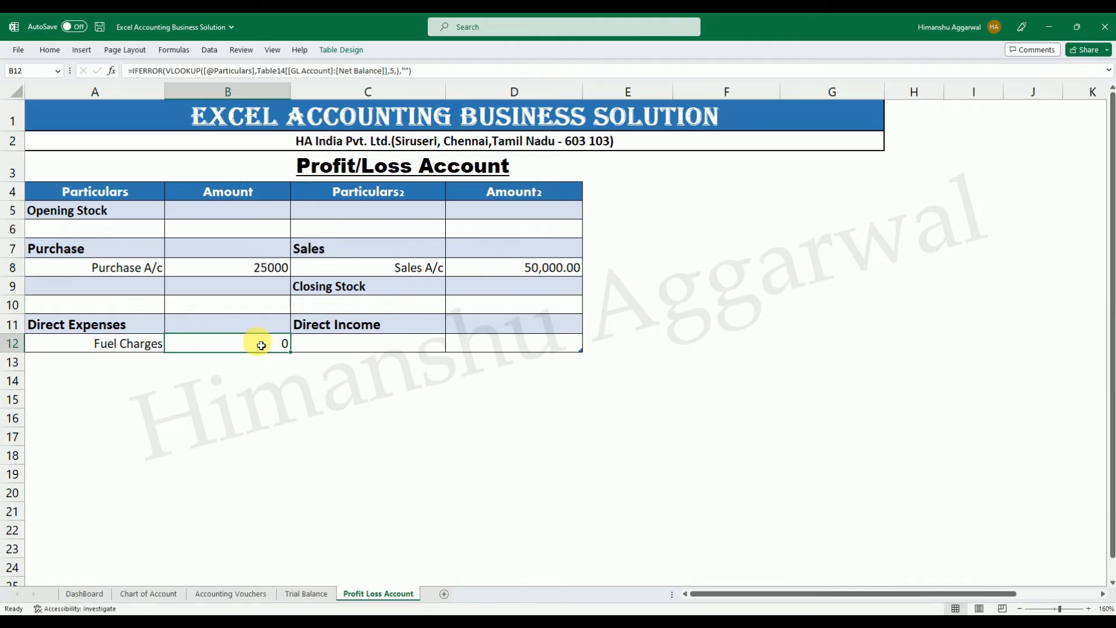
# Add a new row above the totals in the Accounting Vouchers table and date it 1/9/2023.
pyautogui.click(238, 593)
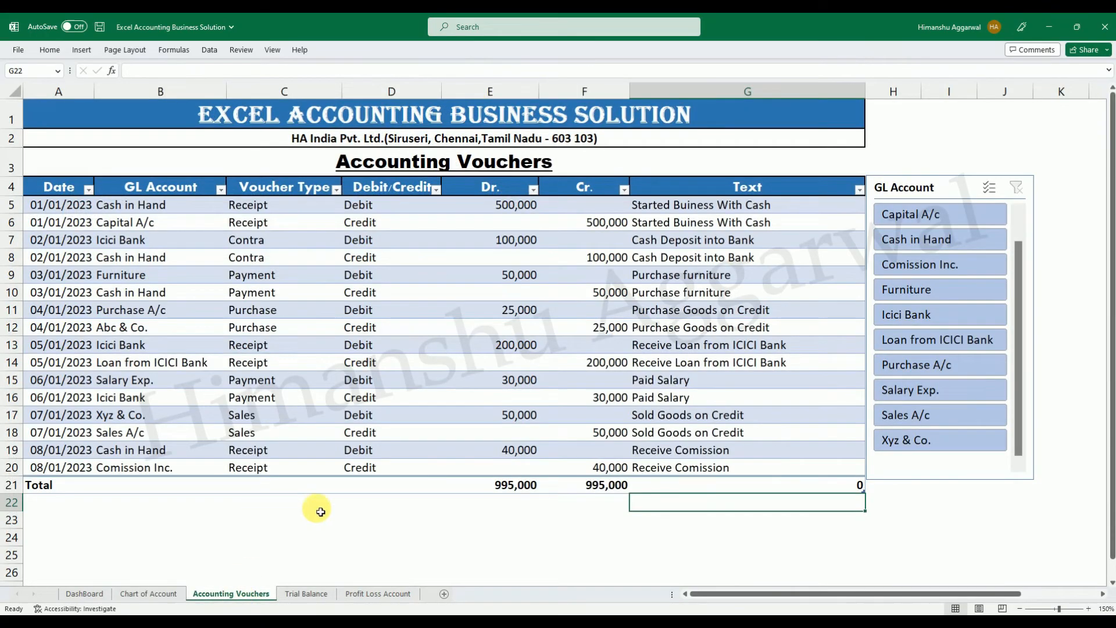
pyautogui.click(800, 469)
pyautogui.press('Tab')
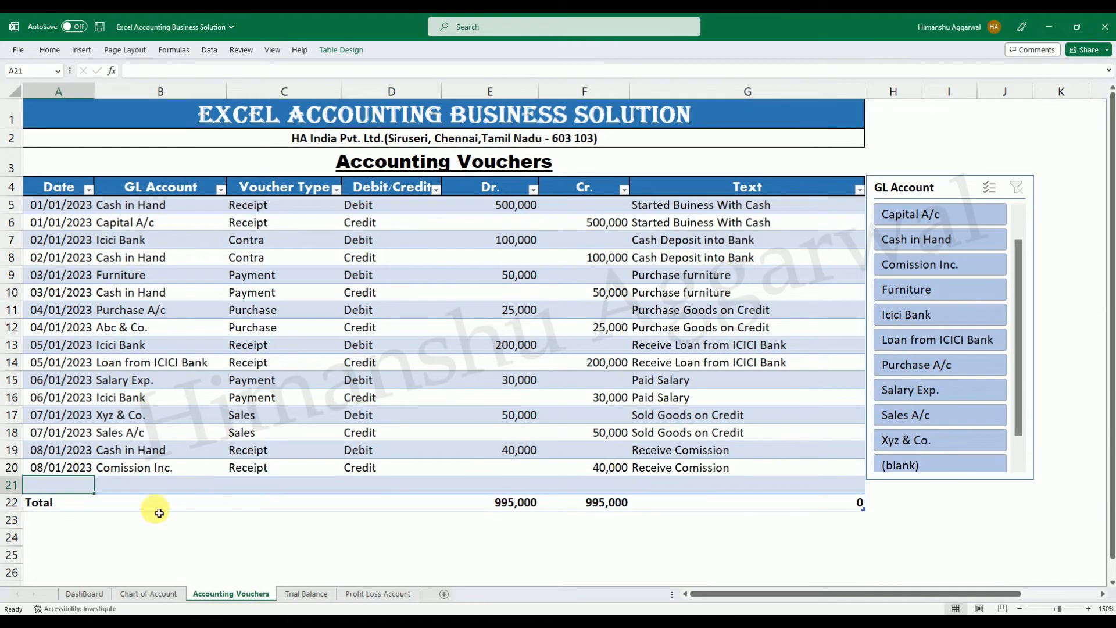
pyautogui.doubleClick(58, 486)
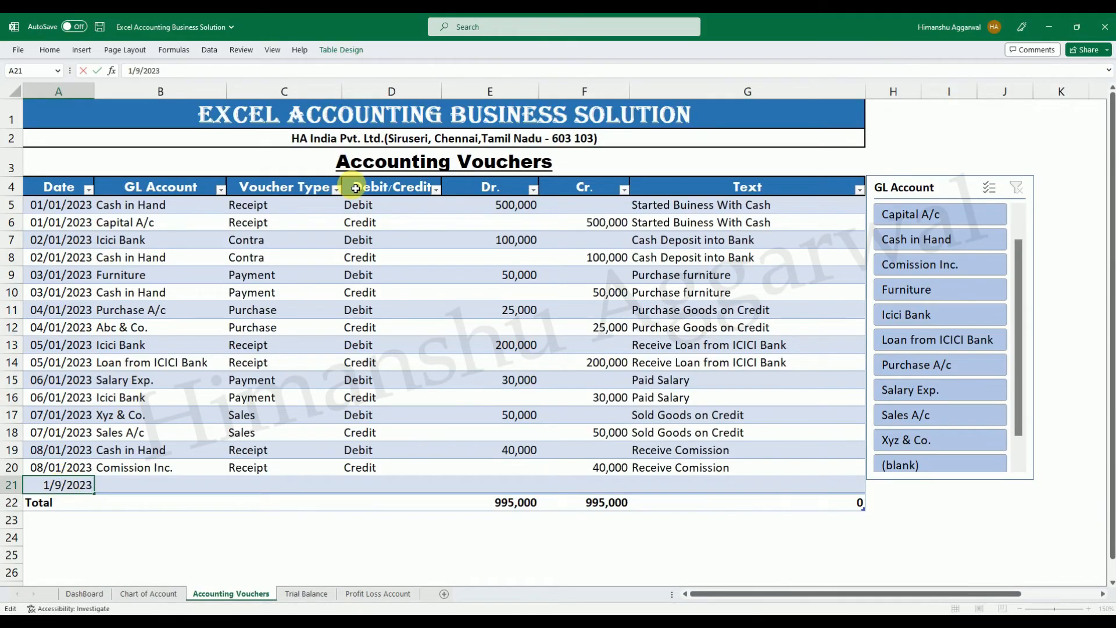
pyautogui.press('Return')
# Set the new voucher row's GL account to Fuel Charges and its voucher type to Payment.
pyautogui.click(207, 488)
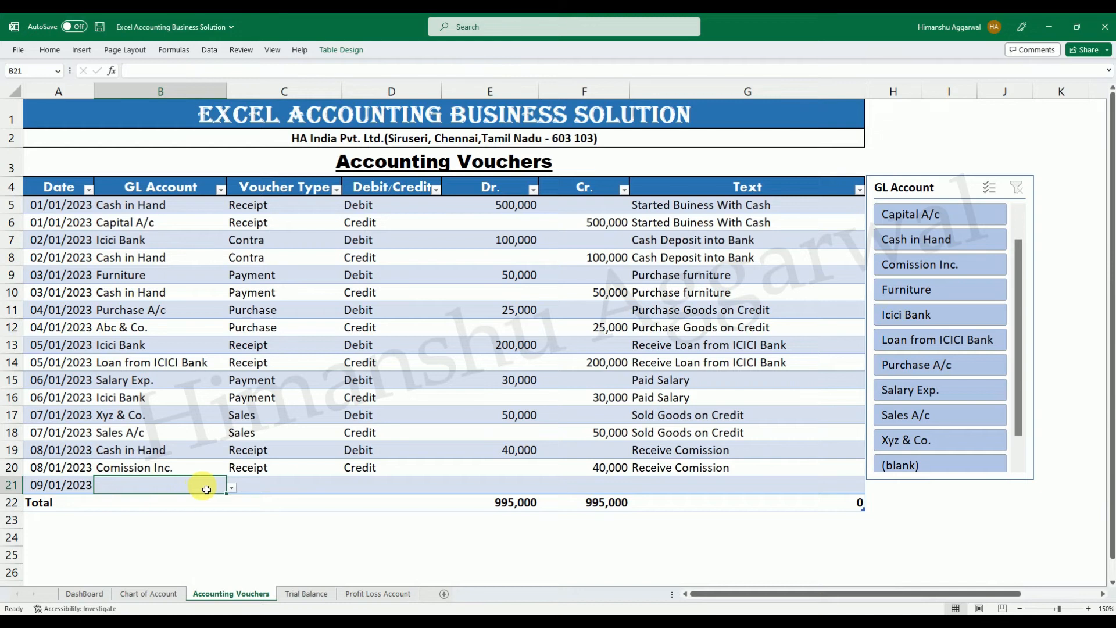
pyautogui.click(232, 488)
pyautogui.moveTo(225, 524); pyautogui.dragTo(229, 558)
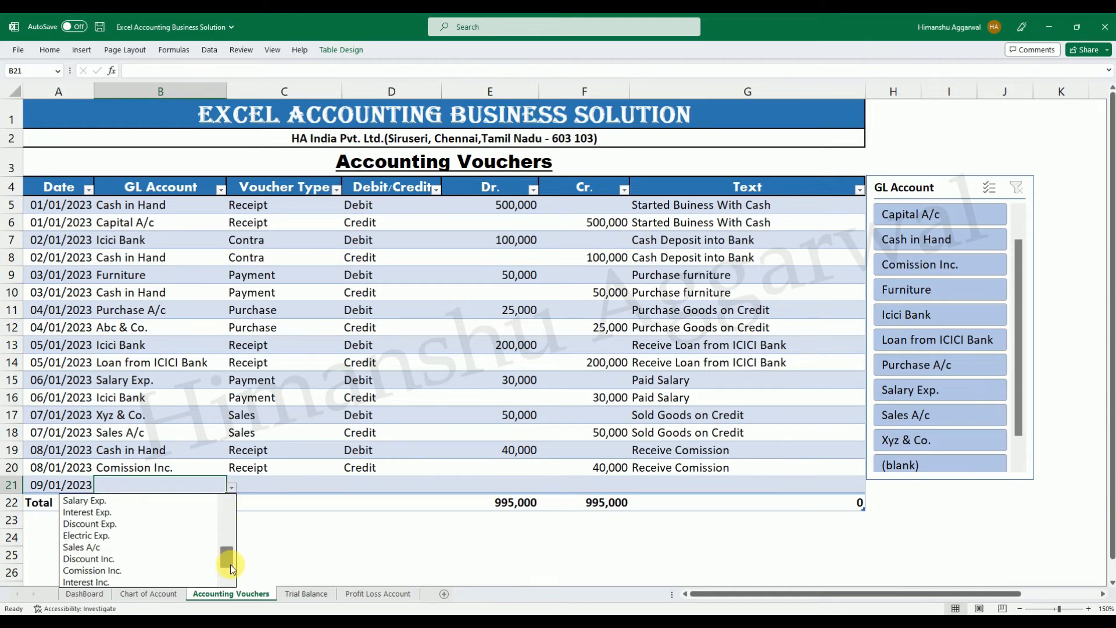
pyautogui.moveTo(226, 560); pyautogui.dragTo(226, 547)
pyautogui.click(126, 523)
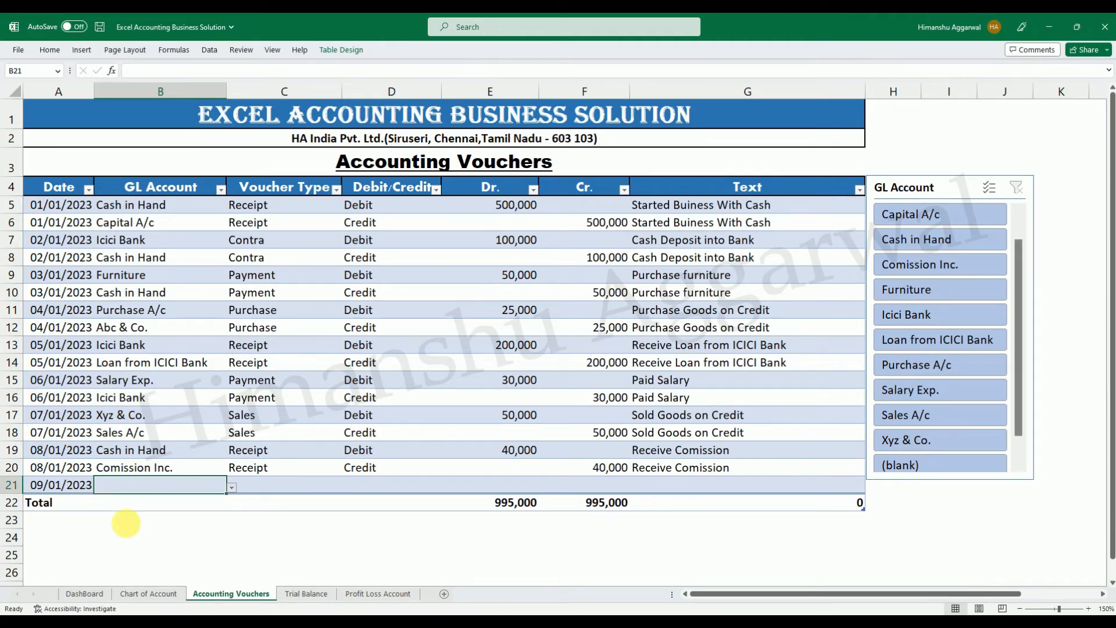
pyautogui.click(259, 488)
pyautogui.click(347, 487)
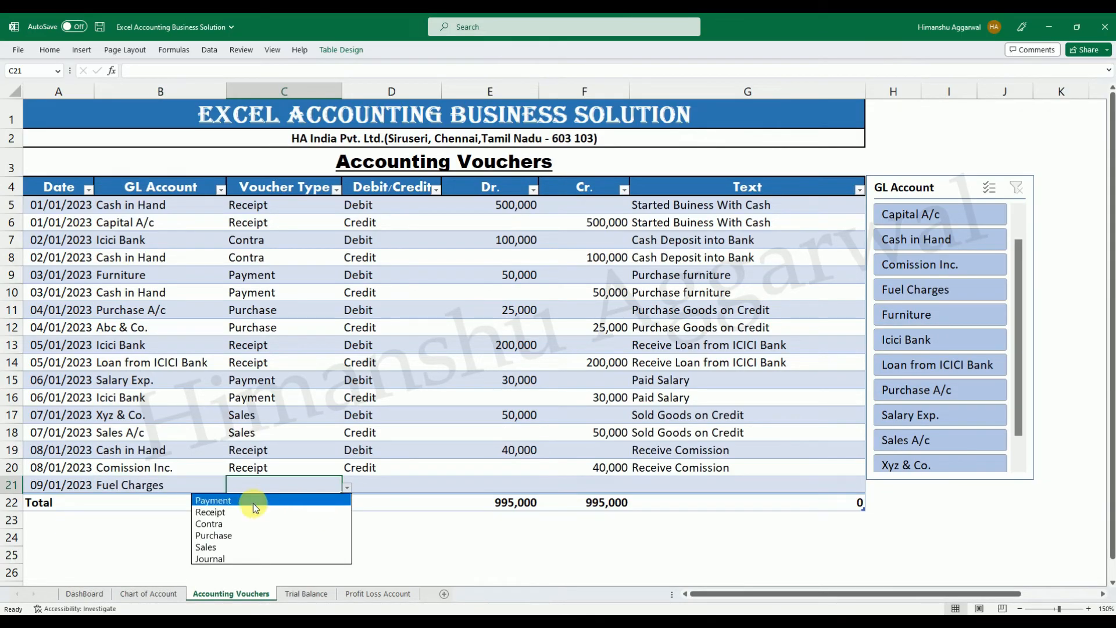
pyautogui.click(254, 501)
# Mark the Fuel Charges voucher row as Debit and enter a Dr. amount of 2,000.
pyautogui.click(356, 490)
pyautogui.click(452, 490)
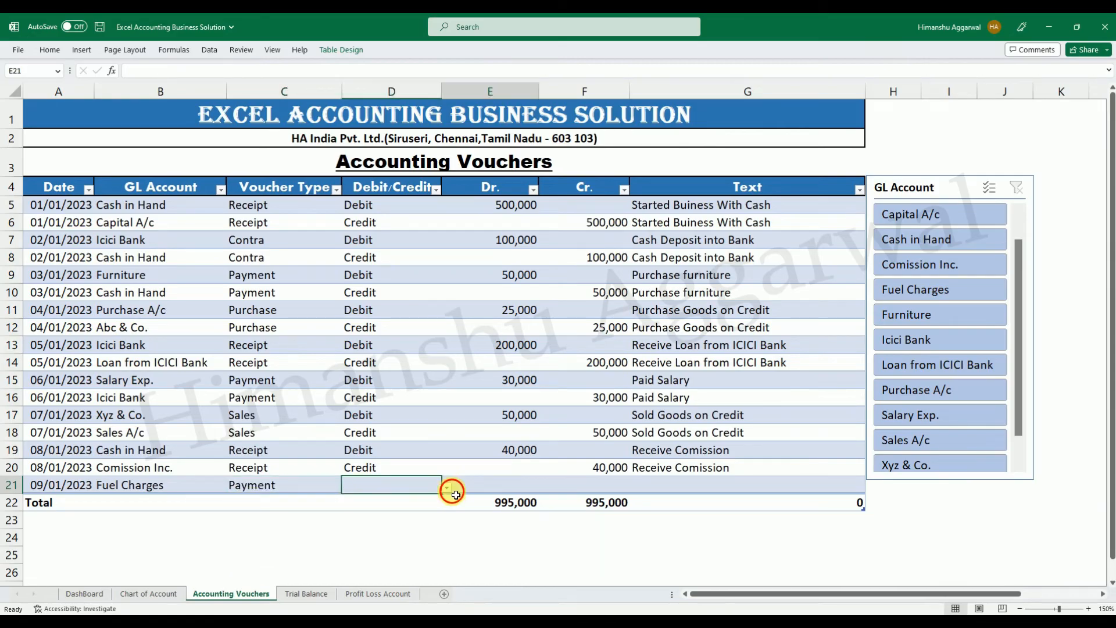
pyautogui.click(424, 491)
pyautogui.click(449, 492)
pyautogui.click(398, 498)
pyautogui.click(525, 488)
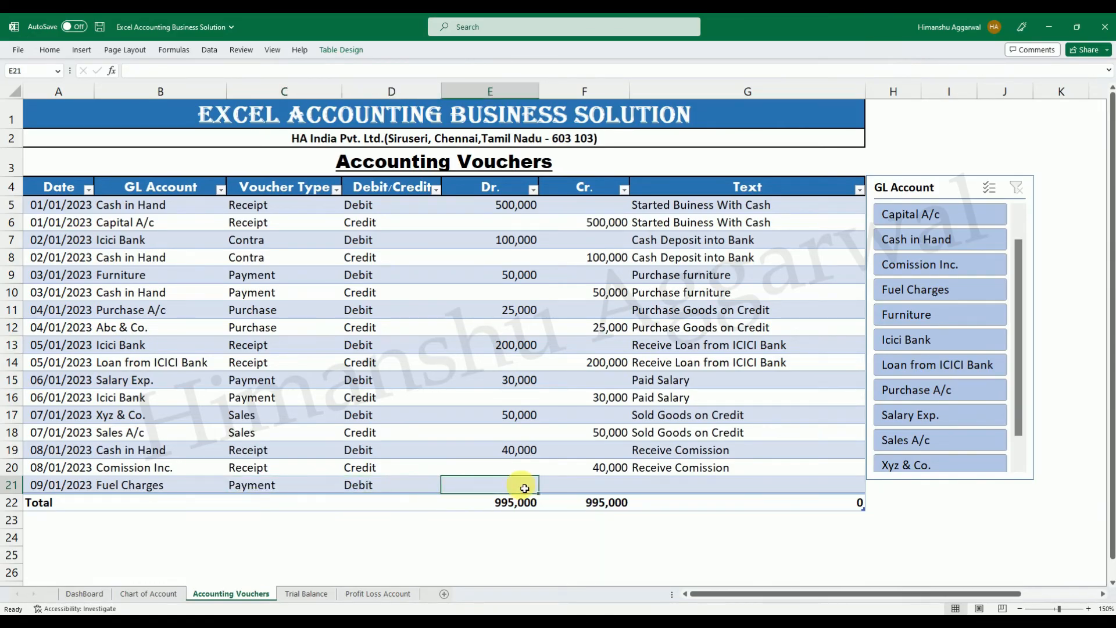
pyautogui.write('000')
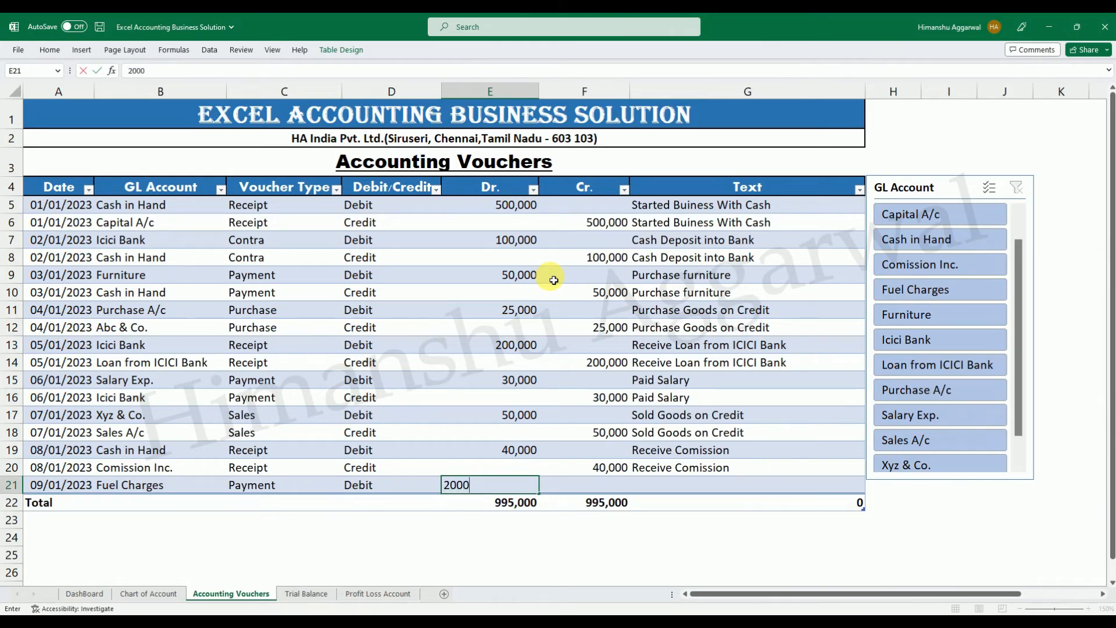
pyautogui.press('Return')
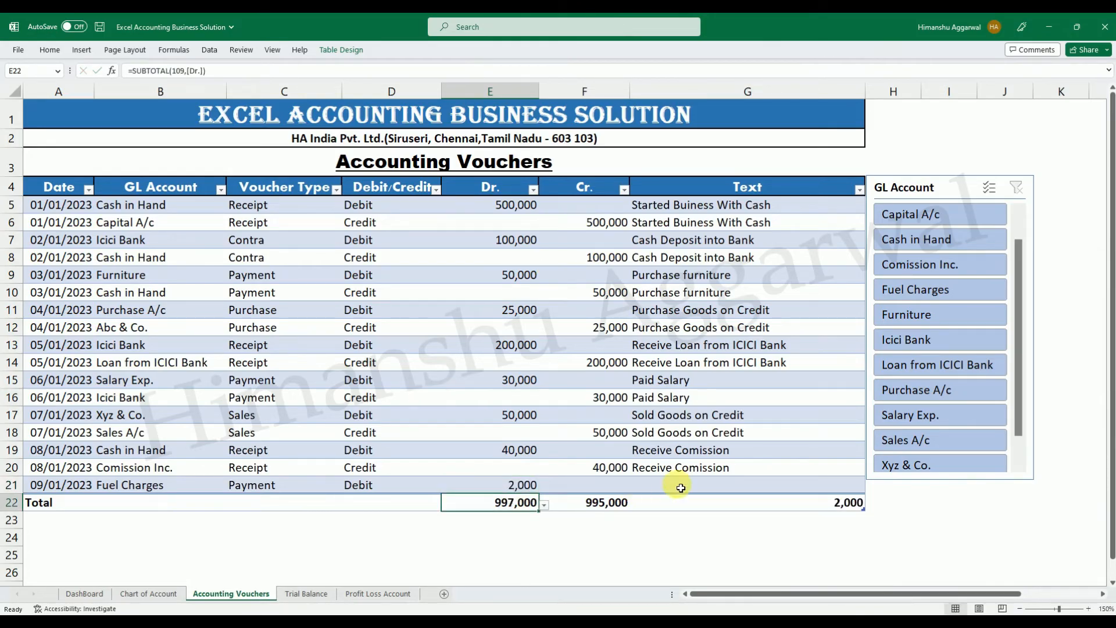
# Add another voucher row, fill down the 09/01/2023 date and set its GL account to Icici Bank.
pyautogui.click(721, 491)
pyautogui.press('Tab')
pyautogui.hotkey('ctrl', 'd')
pyautogui.click(162, 501)
pyautogui.click(232, 505)
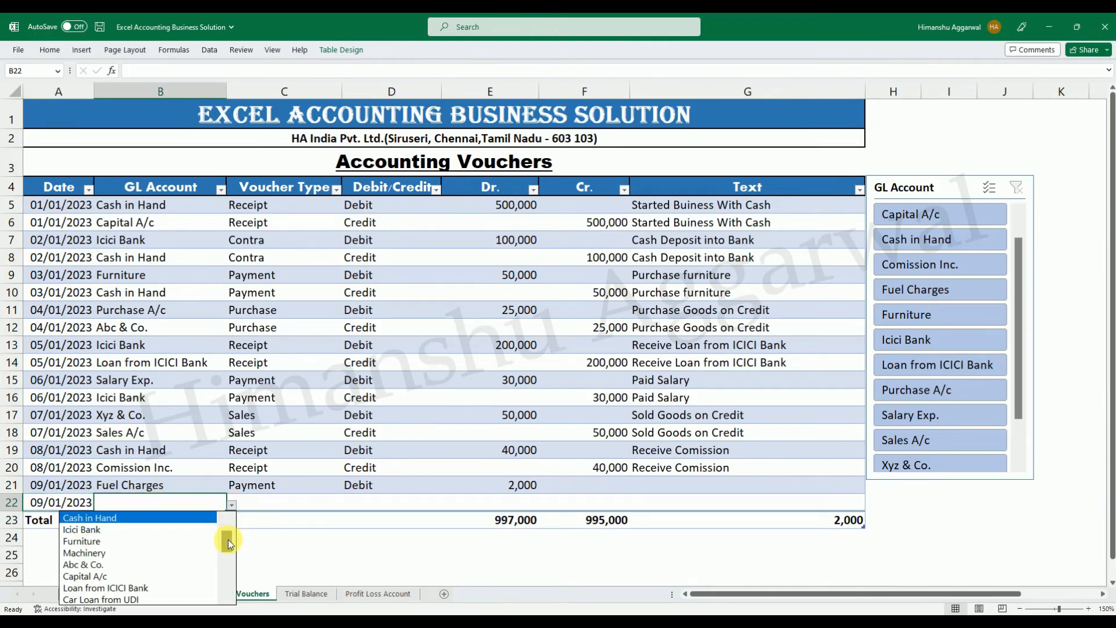
pyautogui.click(155, 531)
# Set the 09/01/2023 Icici Bank row's voucher type to Payment and mark it as Credit.
pyautogui.click(281, 504)
pyautogui.click(348, 505)
pyautogui.click(291, 516)
pyautogui.click(386, 504)
pyautogui.click(448, 509)
pyautogui.click(391, 525)
# Enter a Cr. amount of 2,000 for the 09/01/2023 Icici Bank row.
pyautogui.click(584, 503)
pyautogui.write('20000')
pyautogui.press('Return')
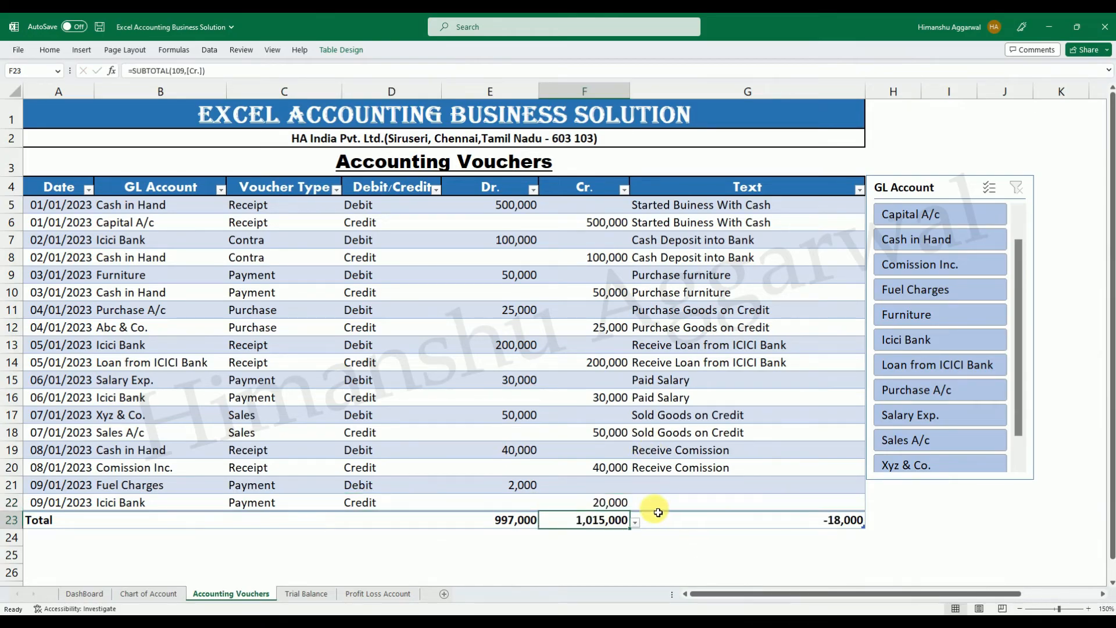
pyautogui.press('Up')
pyautogui.write('2,000')
pyautogui.press('Return')
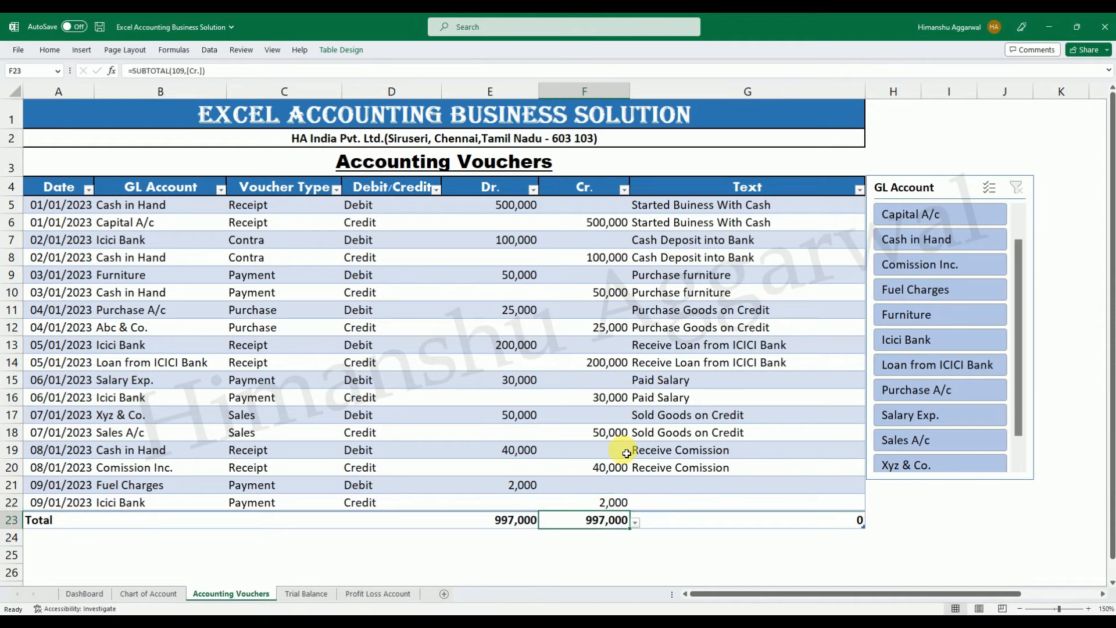
# Enter the text "Paid fuel Charges" in G21 and fill it down to G22.
pyautogui.click(681, 488)
pyautogui.write('P')
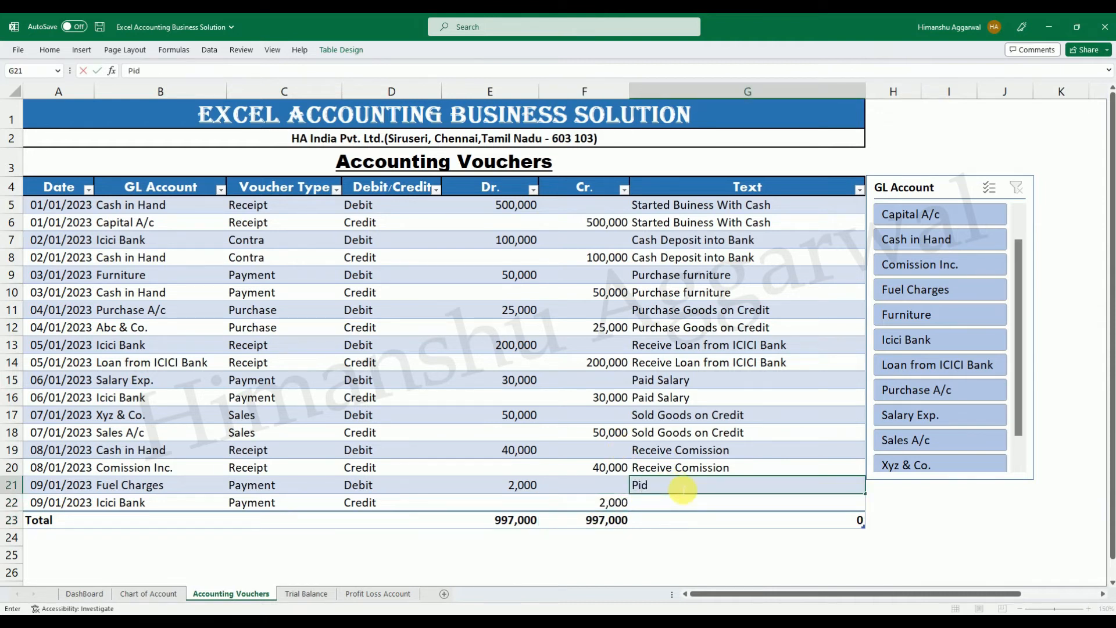
pyautogui.write('aid fuel Char')
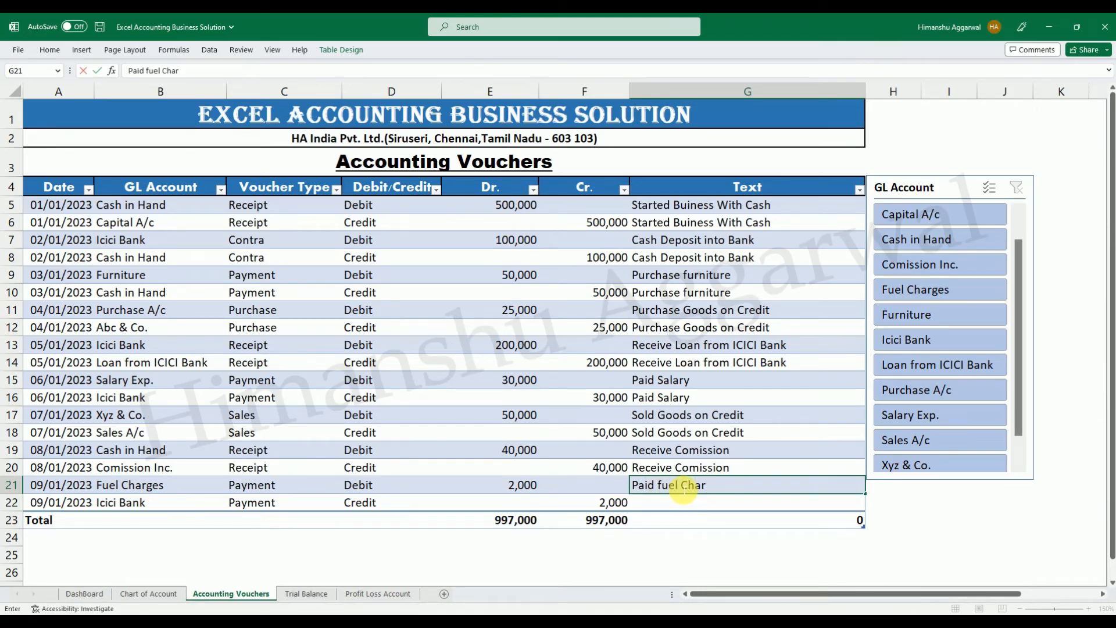
pyautogui.write('ges')
pyautogui.press('Return')
pyautogui.hotkey('ctrl', 'd')
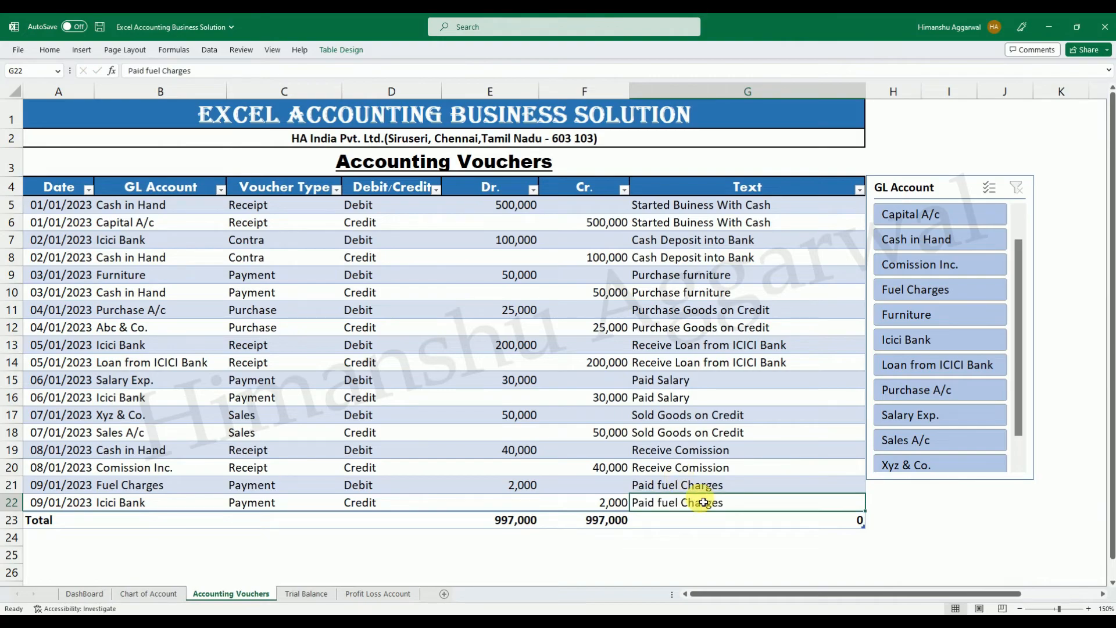
# Format B5:B12 and D5:D12 of the Profit Loss Account sheet as Number with 0 decimals and a thousands separator.
pyautogui.click(378, 593)
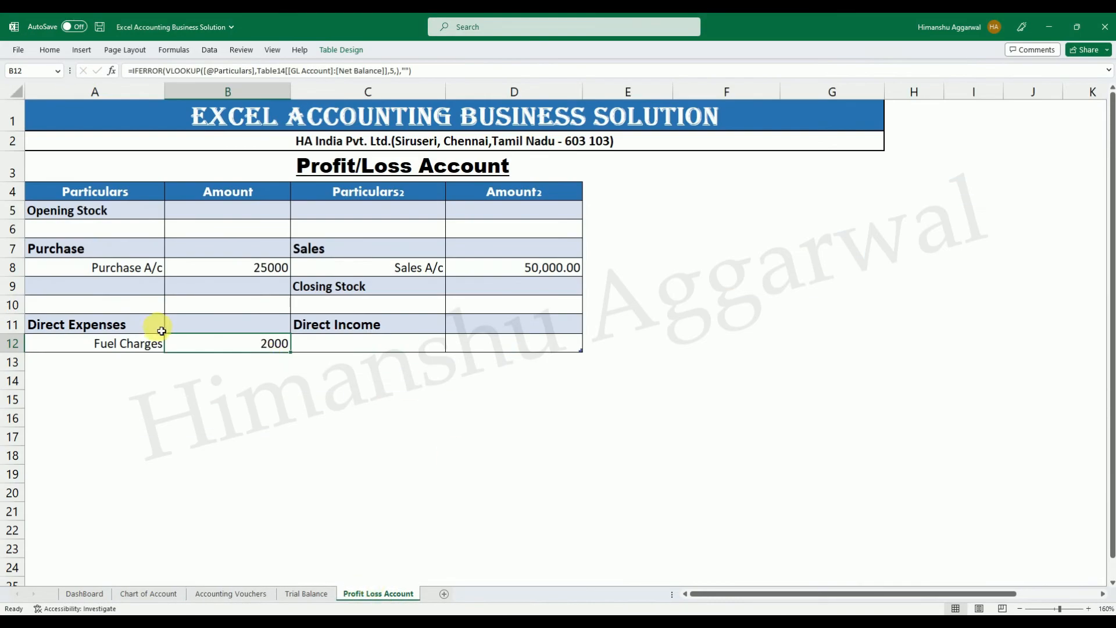
pyautogui.moveTo(251, 209); pyautogui.dragTo(283, 341)
pyautogui.moveTo(541, 214); pyautogui.dragTo(540, 343)
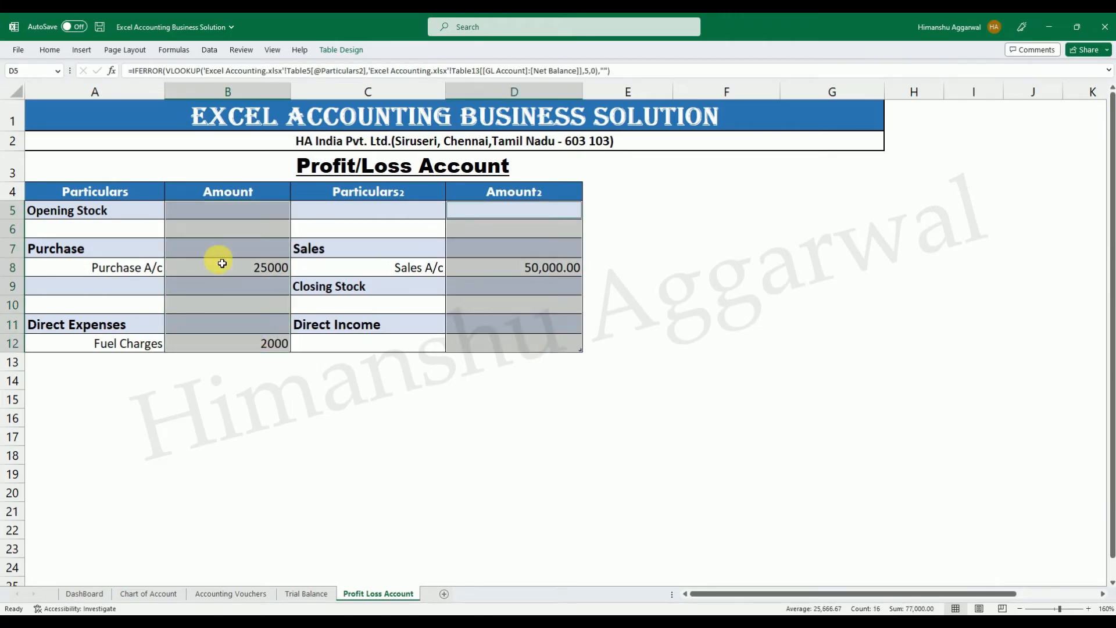
pyautogui.rightClick(210, 264)
pyautogui.click(254, 570)
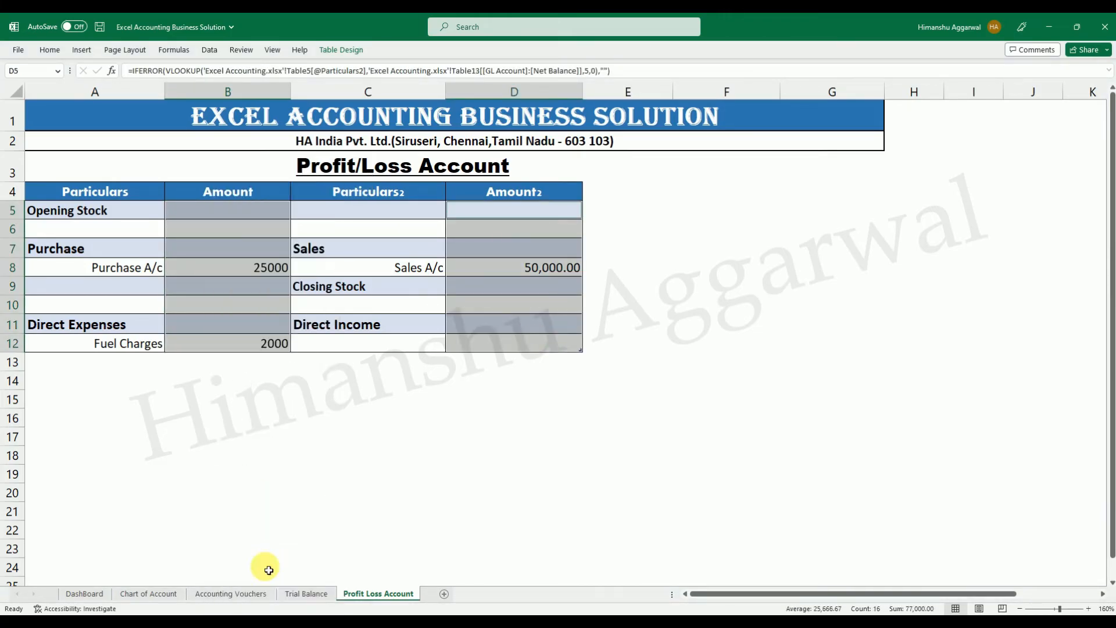
pyautogui.click(133, 390)
pyautogui.click(273, 422)
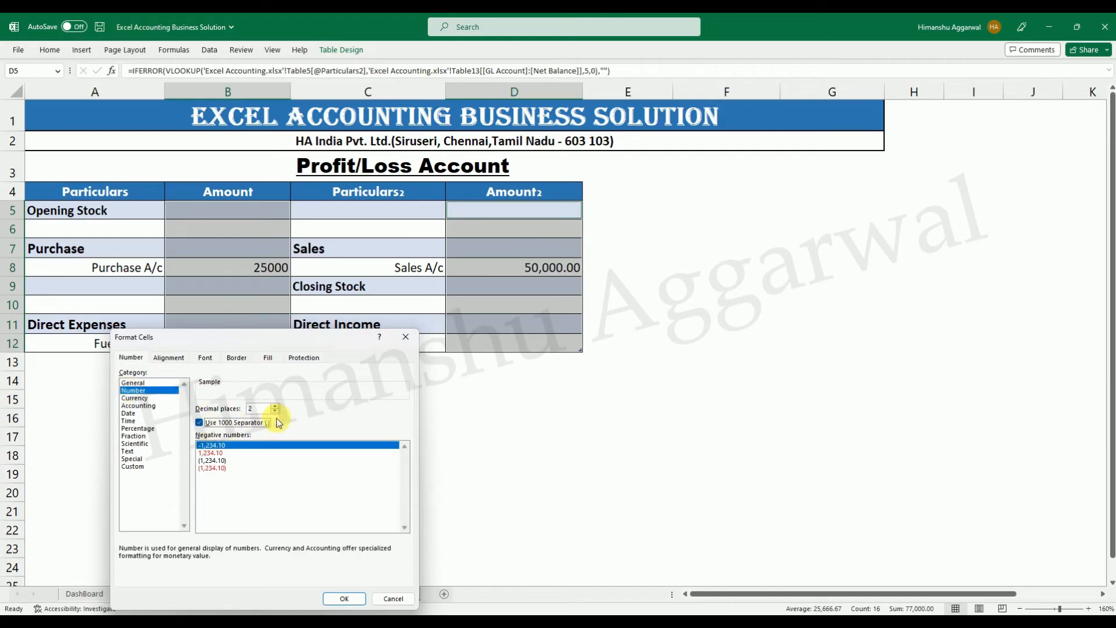
pyautogui.click(343, 599)
pyautogui.click(366, 446)
# Extend the Profit/Loss Account table with blank rows down to row 16.
pyautogui.click(116, 363)
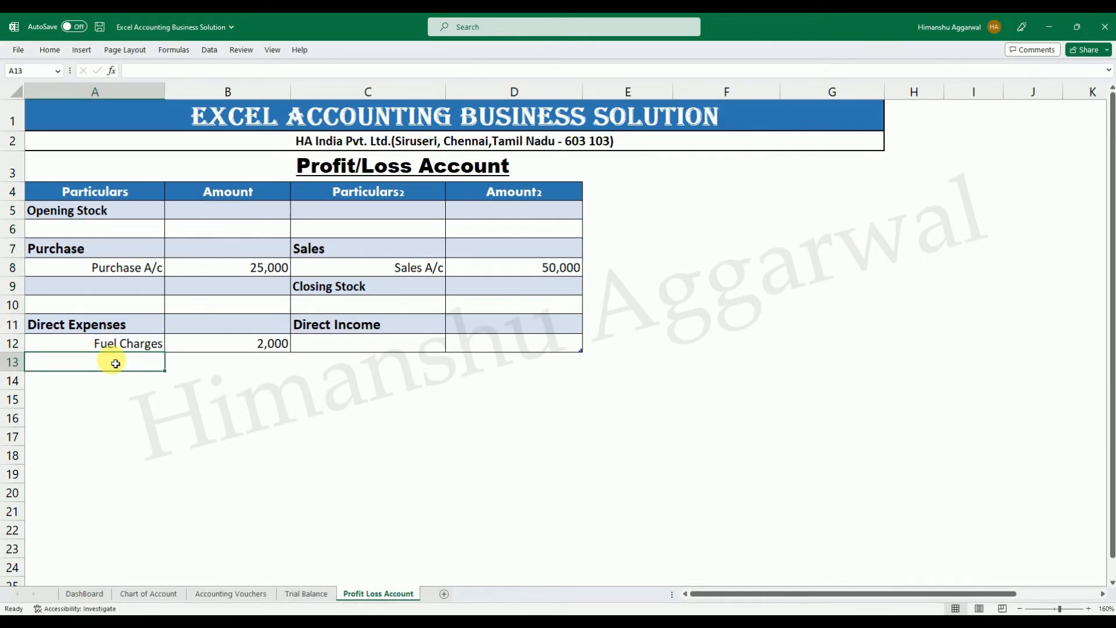
pyautogui.click(525, 349)
pyautogui.press('Tab')
pyautogui.press('Tab')
pyautogui.press('Tab')
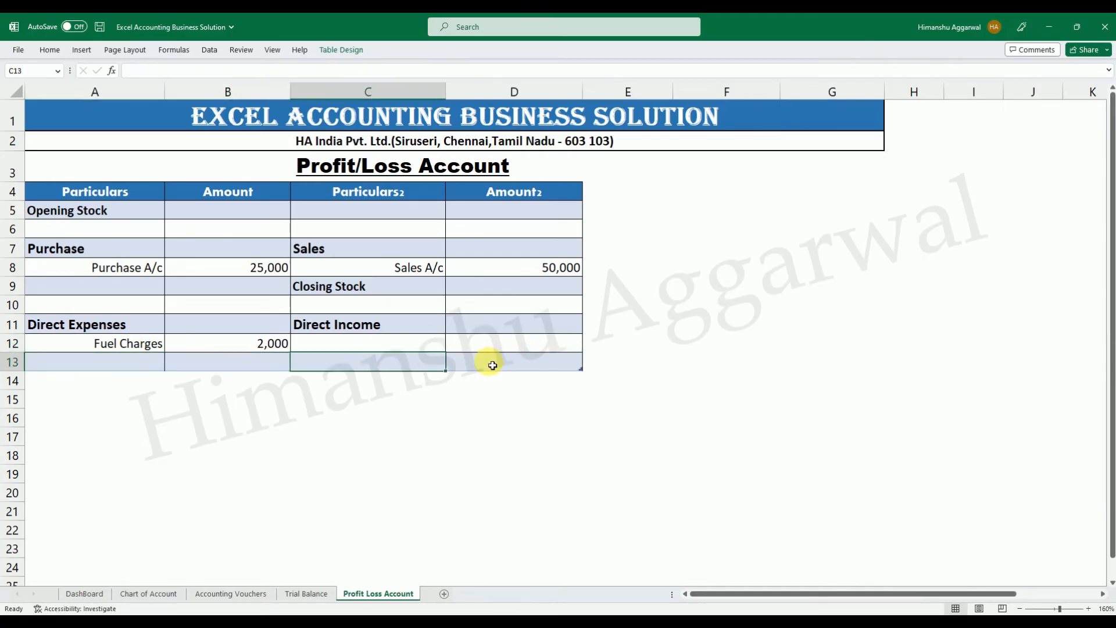
pyautogui.press('Tab')
pyautogui.press('Tab')
pyautogui.press('Tab')
pyautogui.press('Tab')
pyautogui.press('Tab')
pyautogui.press('Tab')
pyautogui.press('Tab')
pyautogui.press('Tab')
pyautogui.press('Tab')
pyautogui.press('Tab')
pyautogui.click(273, 470)
# Examine the Gross Profit formula in A15 of the Excel Accounting workbook's Profit & Loss sheet as a reference.
pyautogui.click(122, 403)
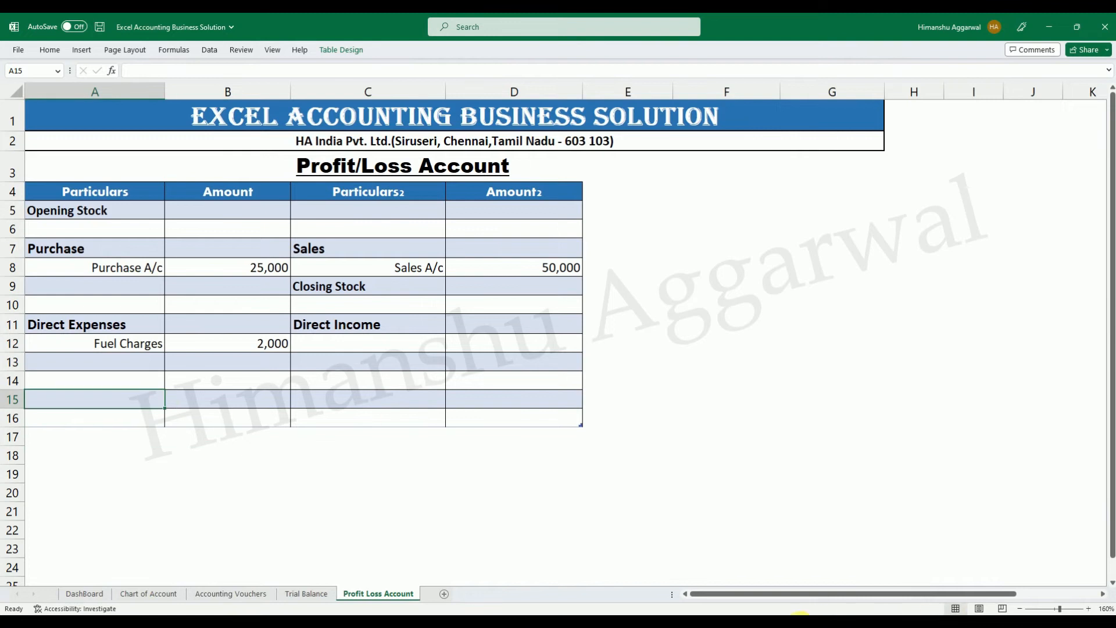
pyautogui.moveTo(800, 614)
pyautogui.click(677, 561)
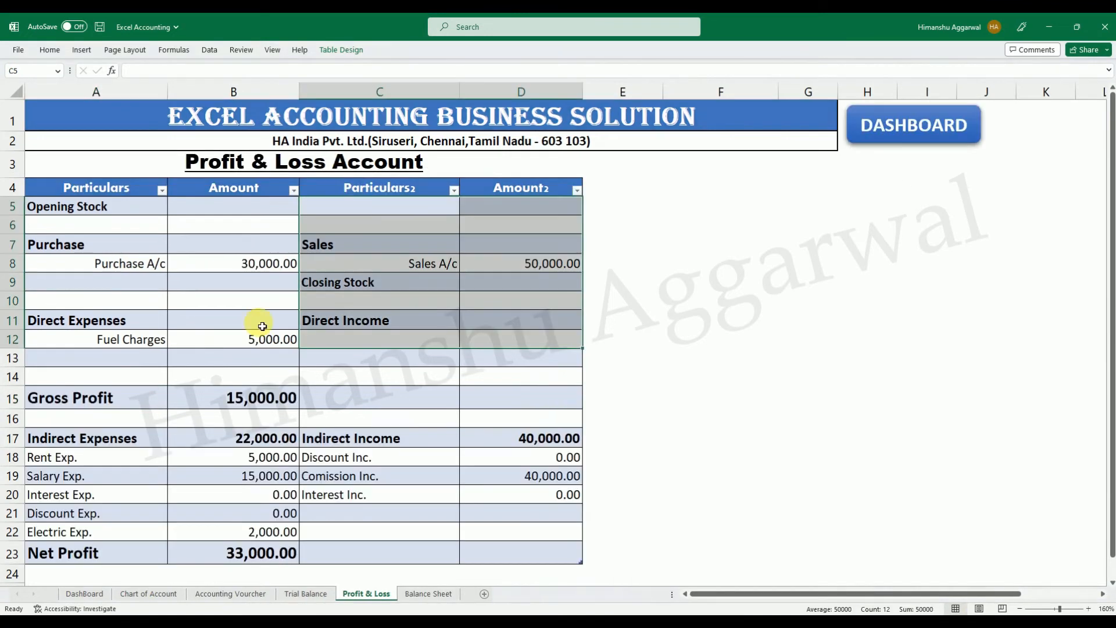
pyautogui.click(154, 399)
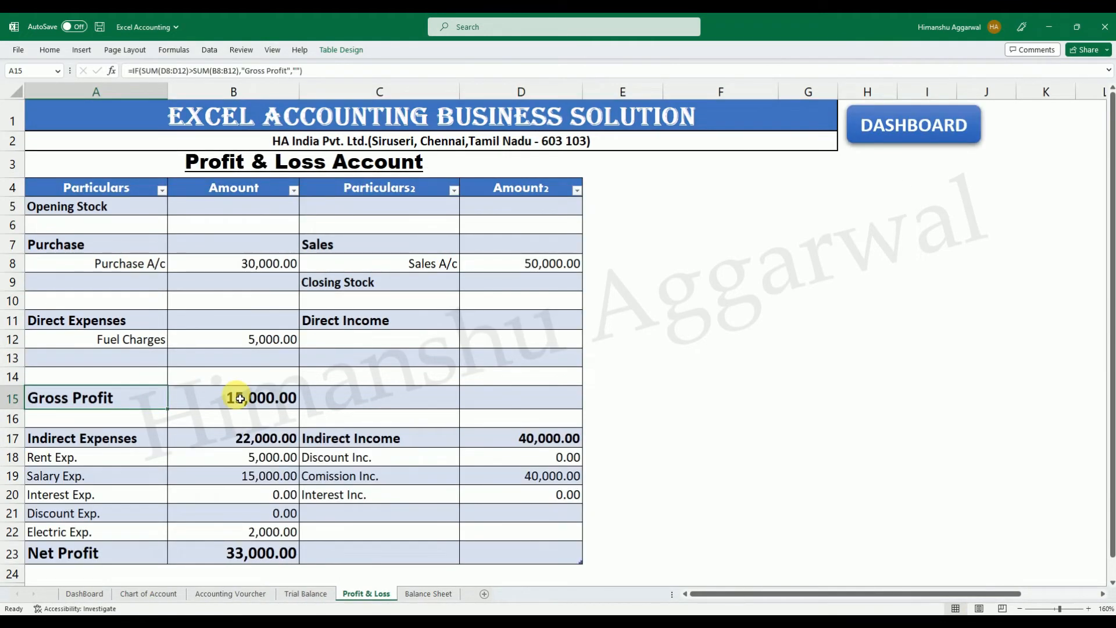
pyautogui.moveTo(800, 614)
pyautogui.click(656, 562)
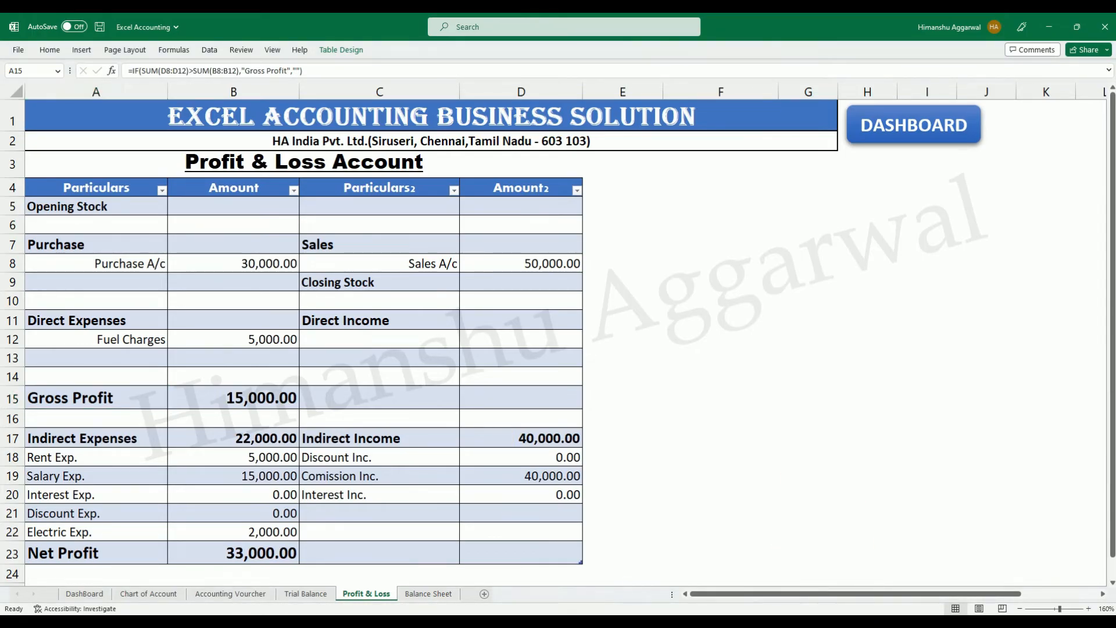
# Switch back to the Excel Accounting Business Solution workbook.
pyautogui.click(789, 573)
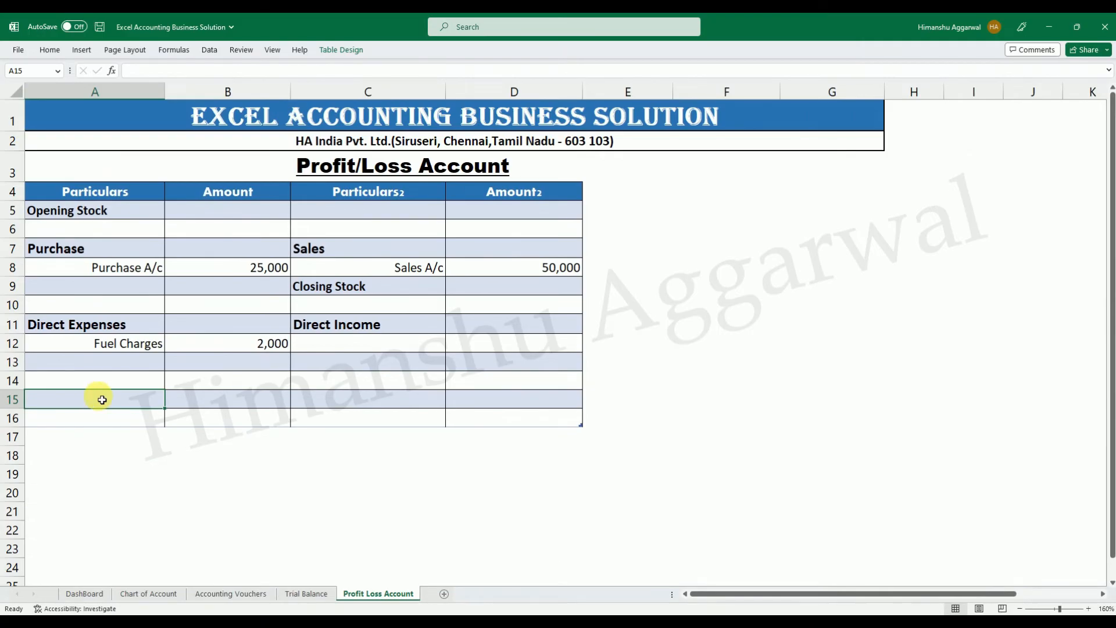
pyautogui.write('if')
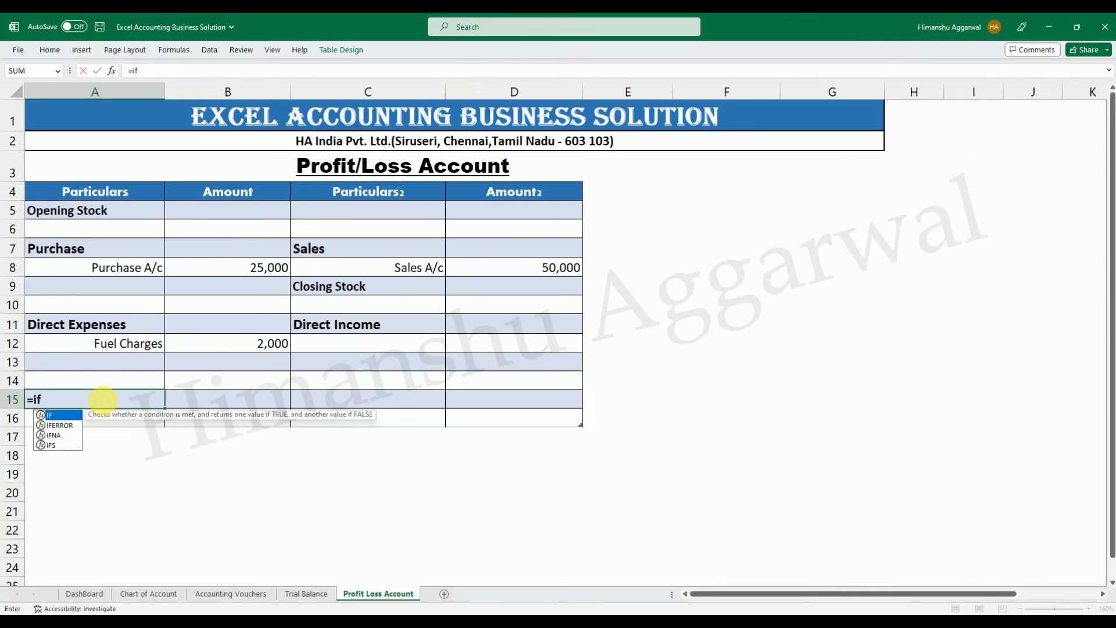
pyautogui.press('Tab')
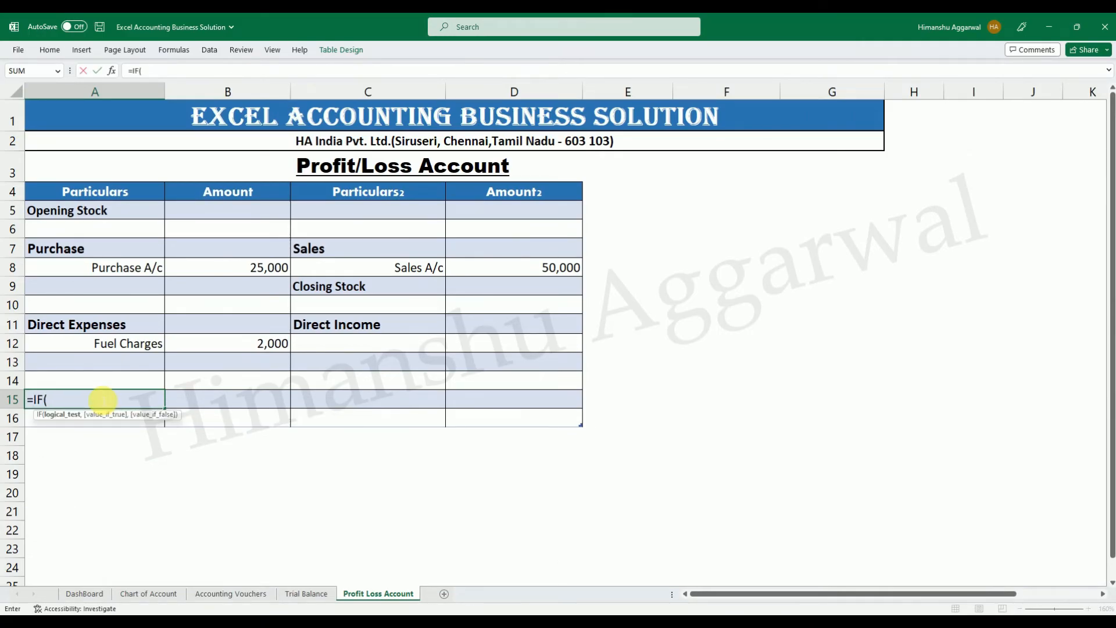
pyautogui.write('su')
pyautogui.press('Tab')
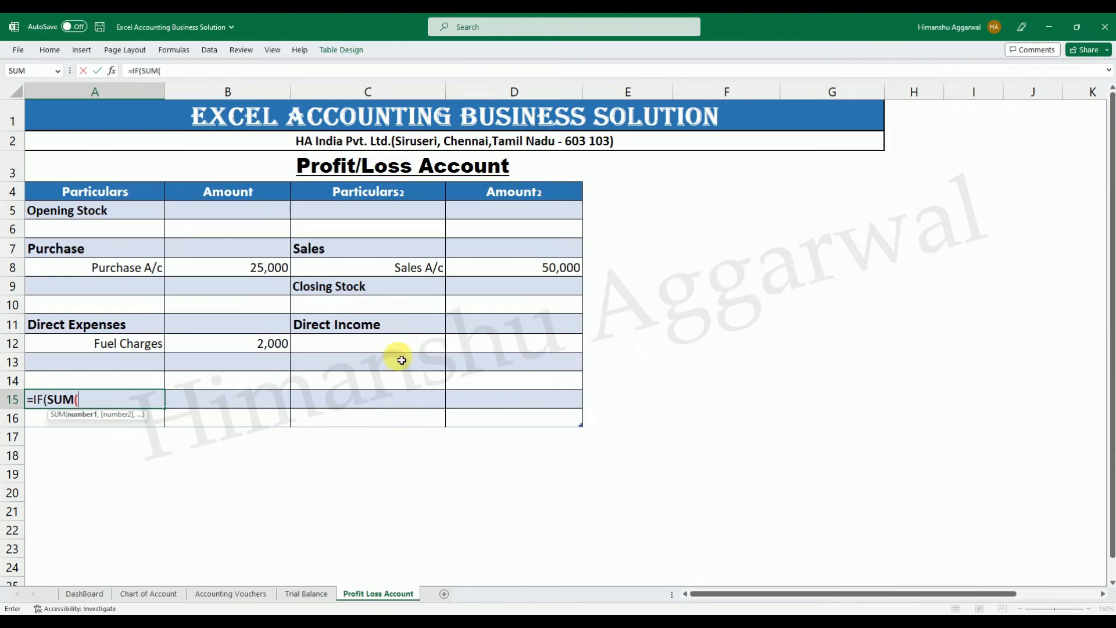
pyautogui.press('Escape')
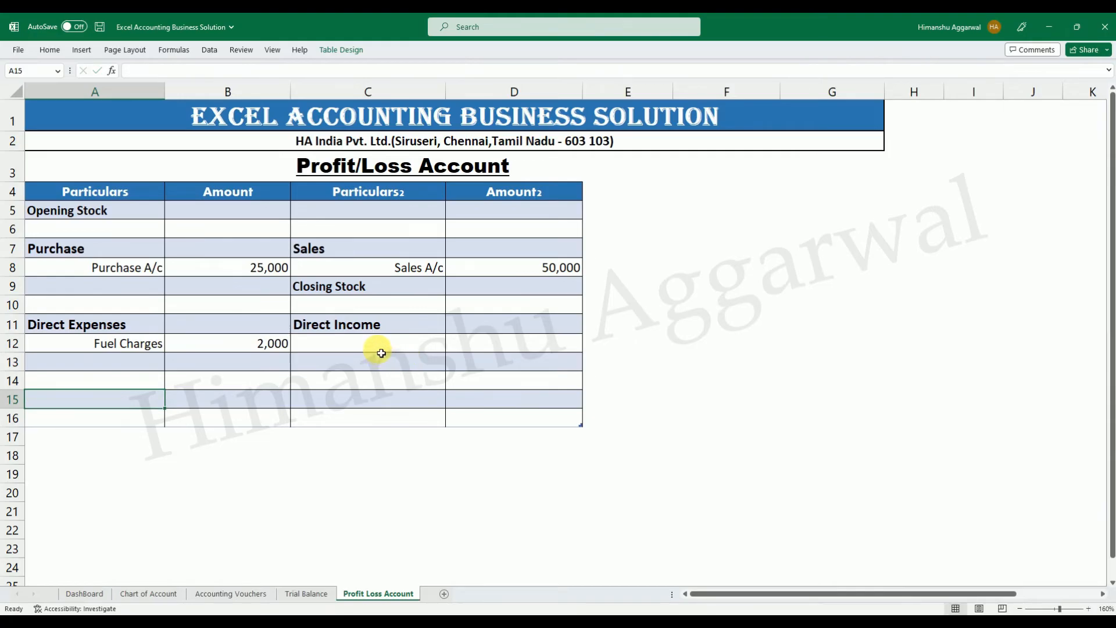
# Check the Direct Income accounts on the Chart of Account sheet against the Direct Income rows of the Profit Loss Account sheet.
pyautogui.click(379, 351)
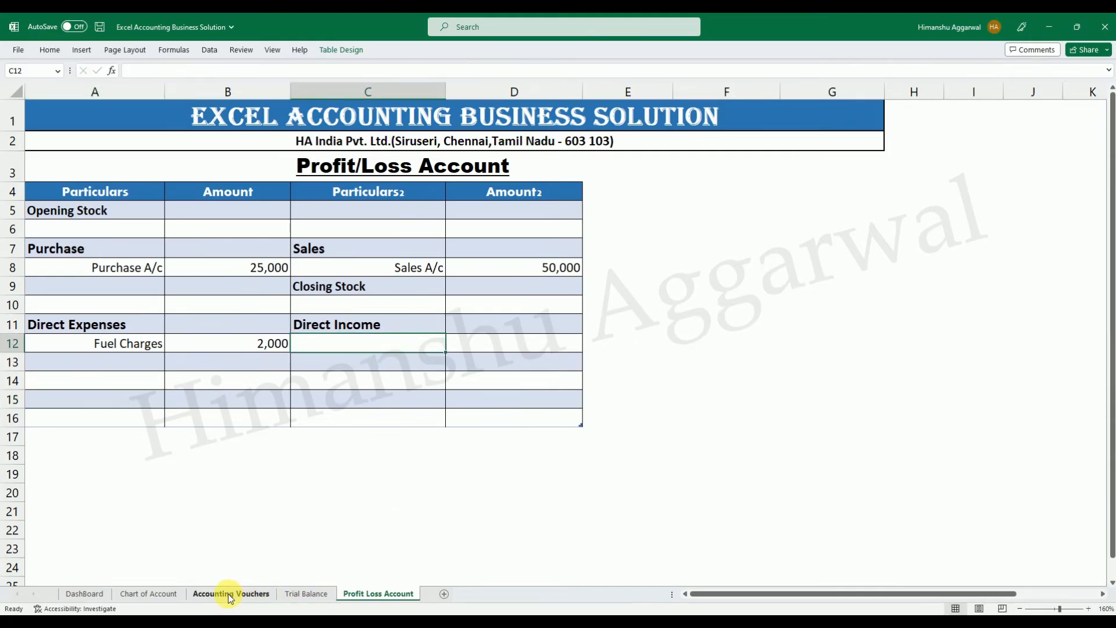
pyautogui.click(156, 591)
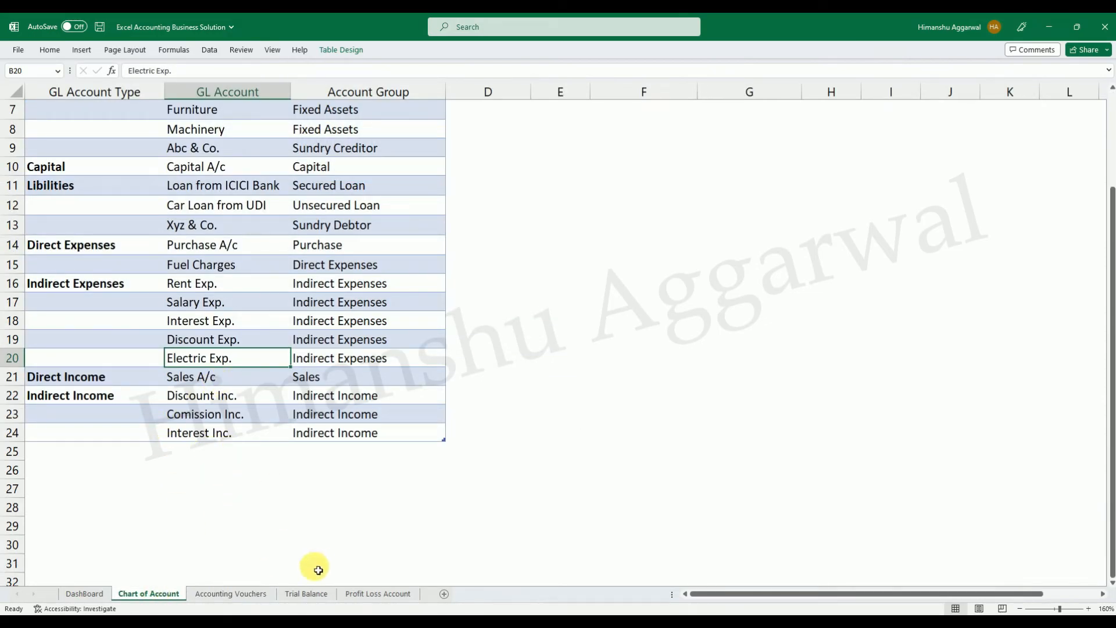
pyautogui.click(386, 593)
pyautogui.moveTo(364, 347); pyautogui.dragTo(364, 379)
pyautogui.click(478, 349)
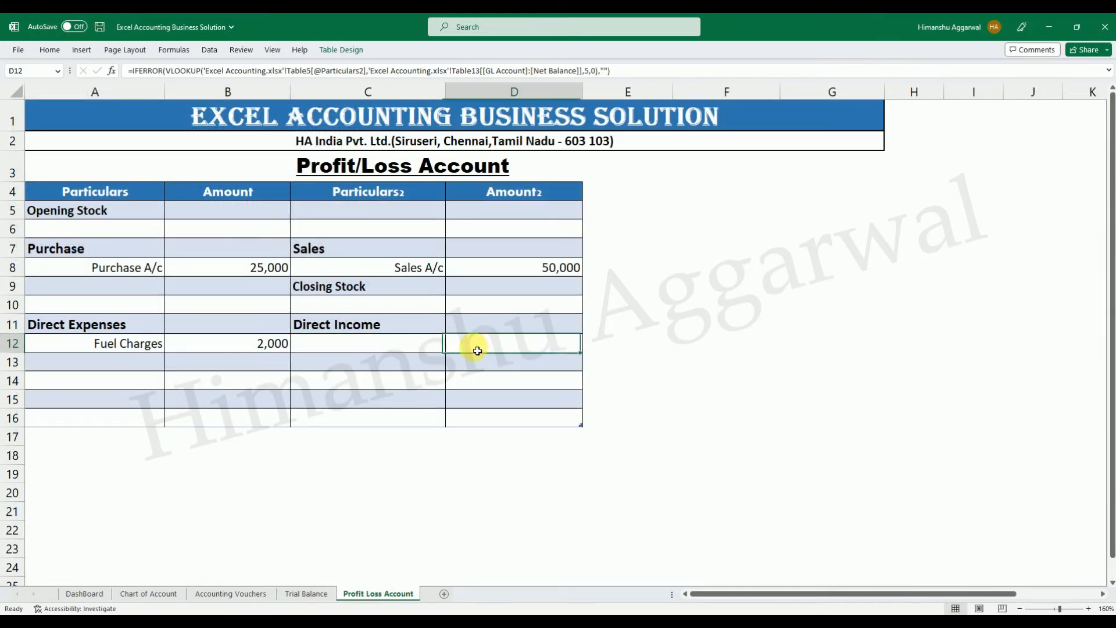
# Begin an IF formula in A15 of the Profit Loss Account sheet with SUM(D8:D14) opening its logical test.
pyautogui.click(127, 406)
pyautogui.write('=if')
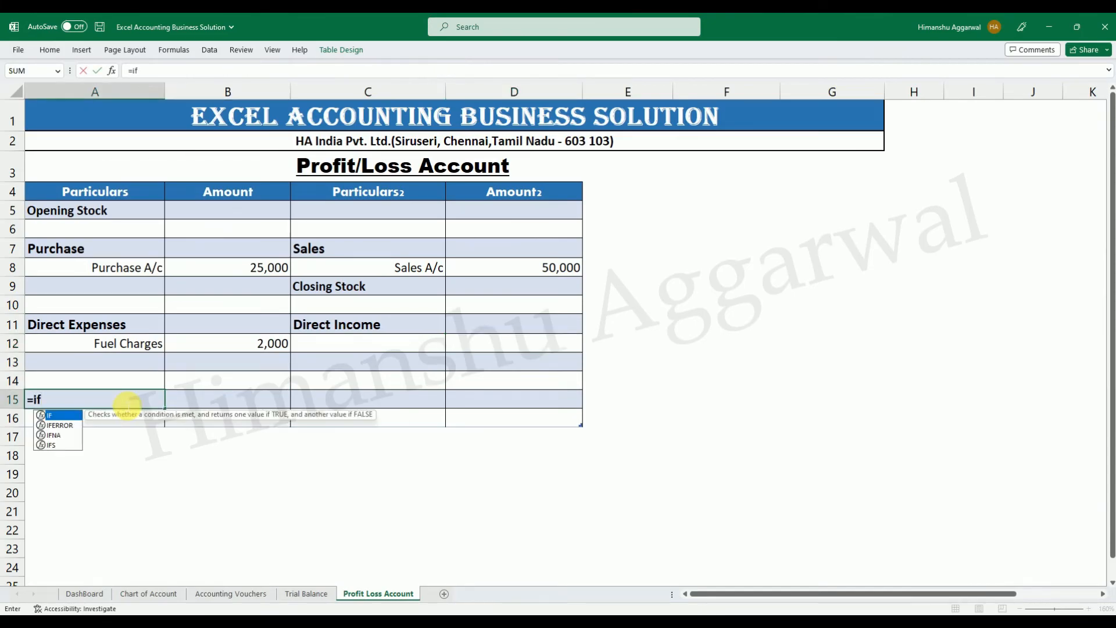
pyautogui.press('Tab')
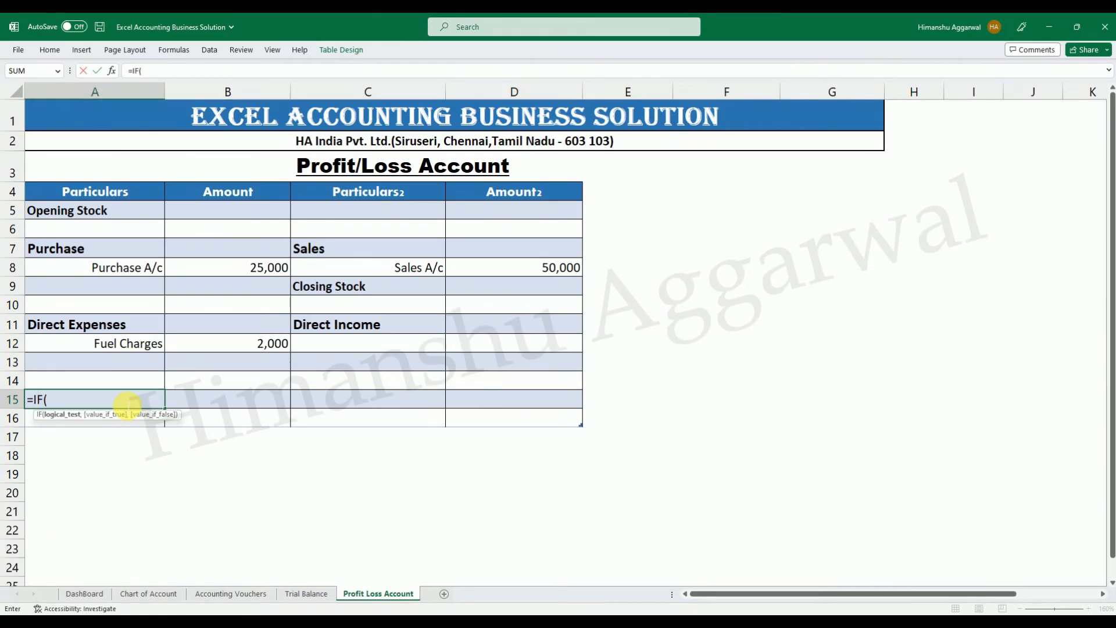
pyautogui.write('SUBSTITUTE')
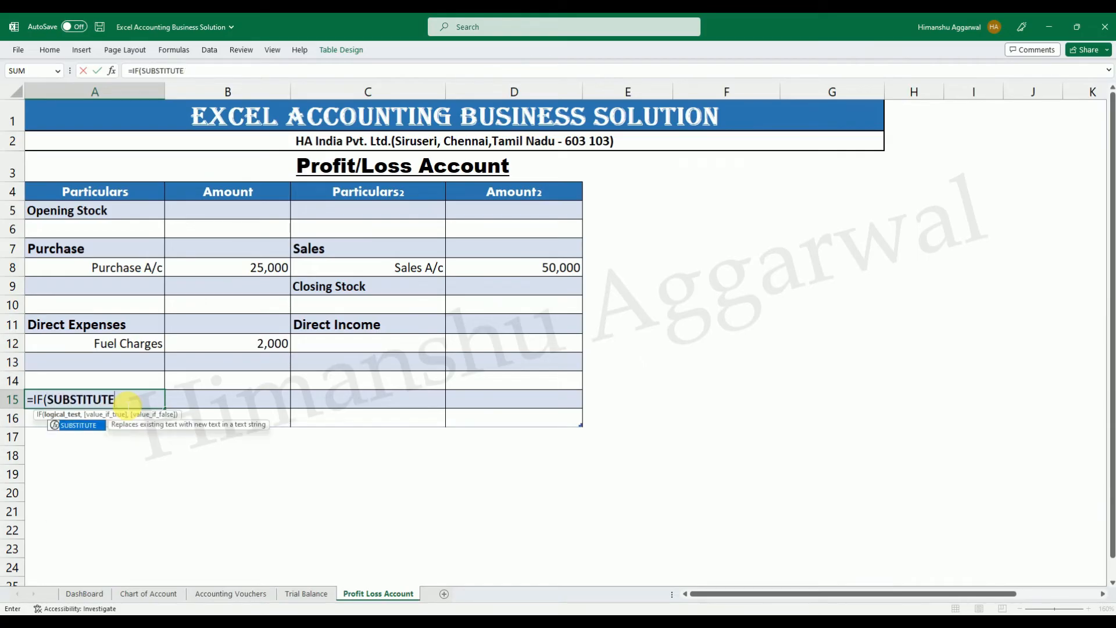
pyautogui.press('BackSpace')
pyautogui.press('BackSpace')
pyautogui.press('BackSpace')
pyautogui.press('BackSpace')
pyautogui.press('BackSpace')
pyautogui.press('BackSpace')
pyautogui.press('BackSpace')
pyautogui.press('BackSpace')
pyautogui.write('m')
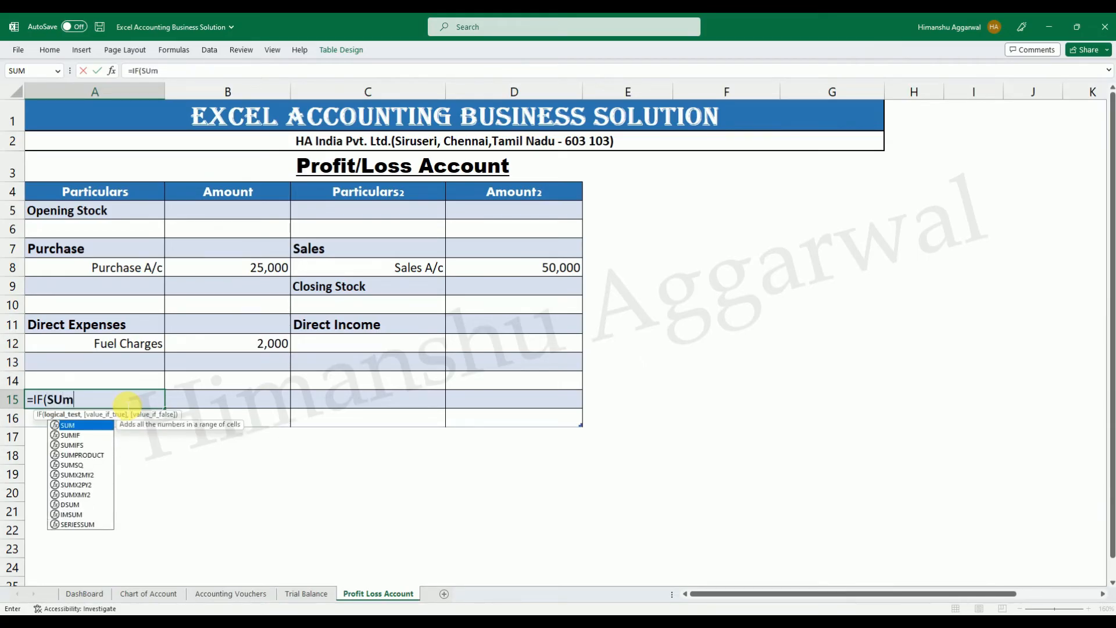
pyautogui.press('Tab')
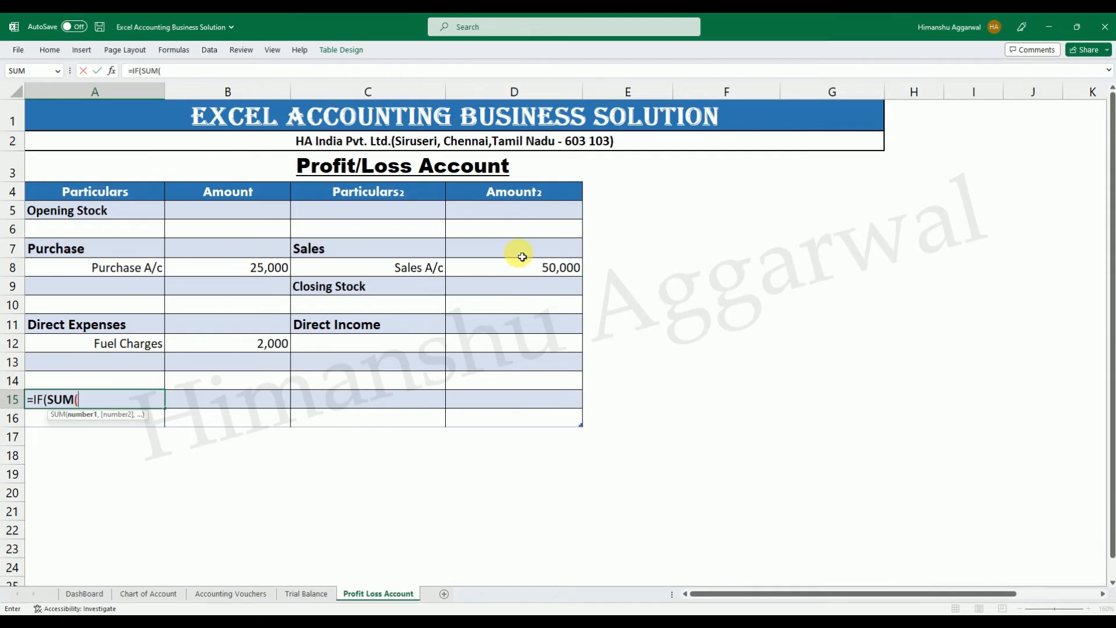
pyautogui.moveTo(526, 266); pyautogui.dragTo(536, 382)
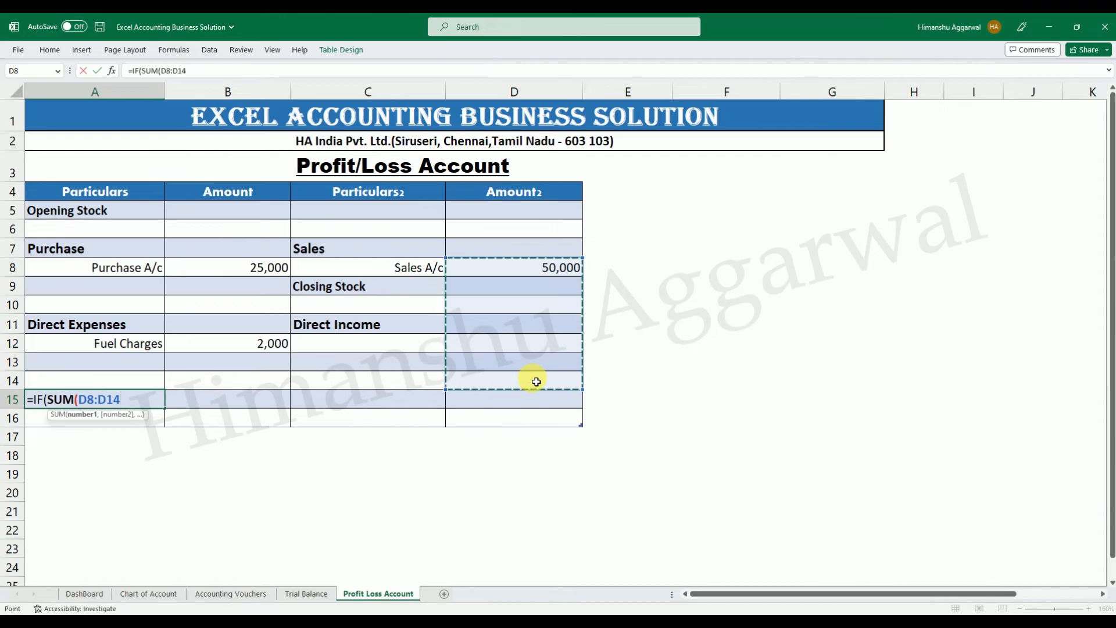
pyautogui.write(')')
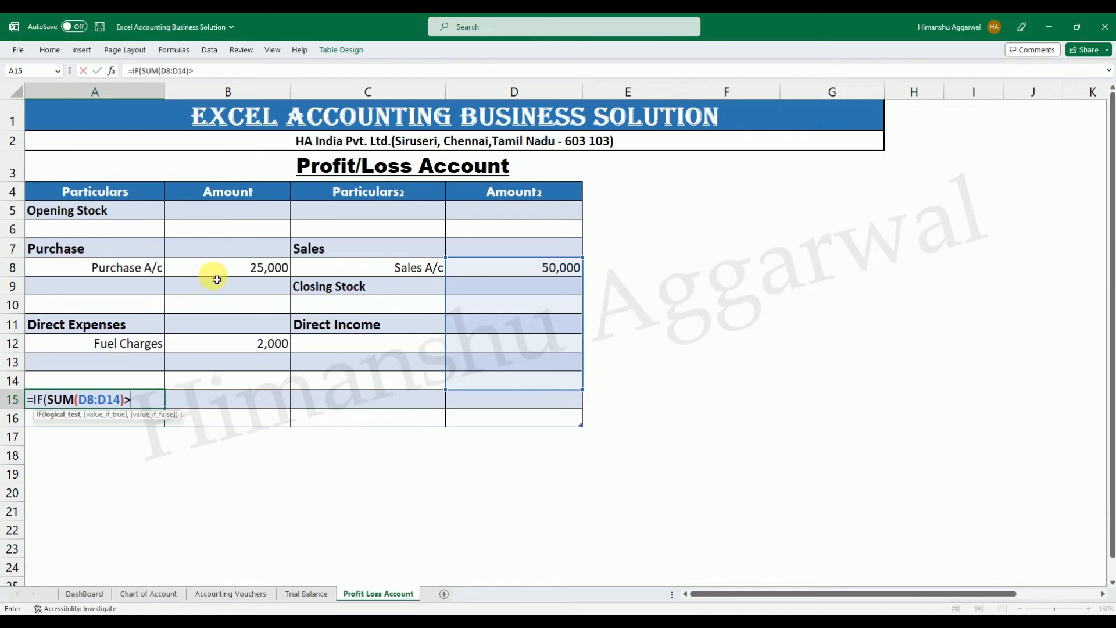
pyautogui.write('>sum')
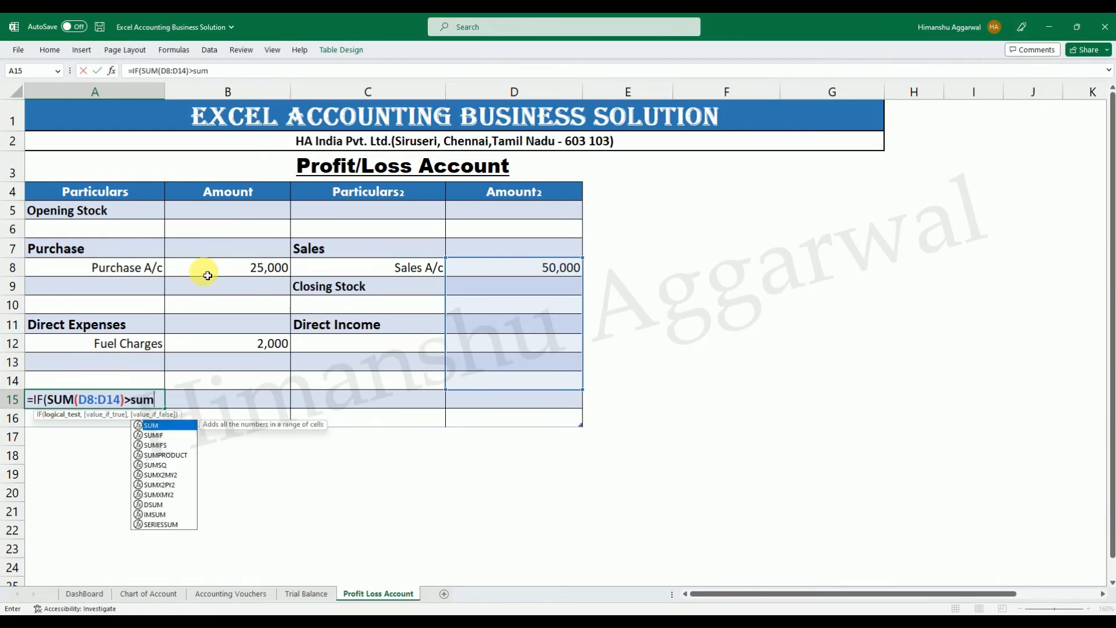
# Complete the A15 formula as =IF(SUM(D8:D14)>SUM(B8:B14),"Gross Profit","").
pyautogui.press('Tab')
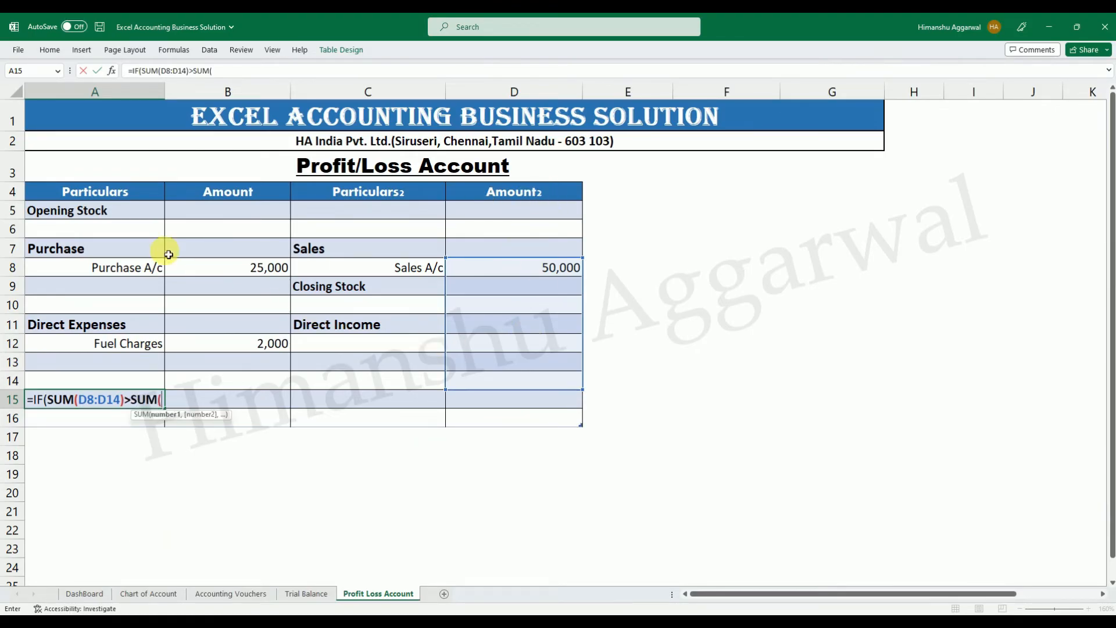
pyautogui.click(249, 274)
pyautogui.moveTo(249, 273); pyautogui.dragTo(254, 383)
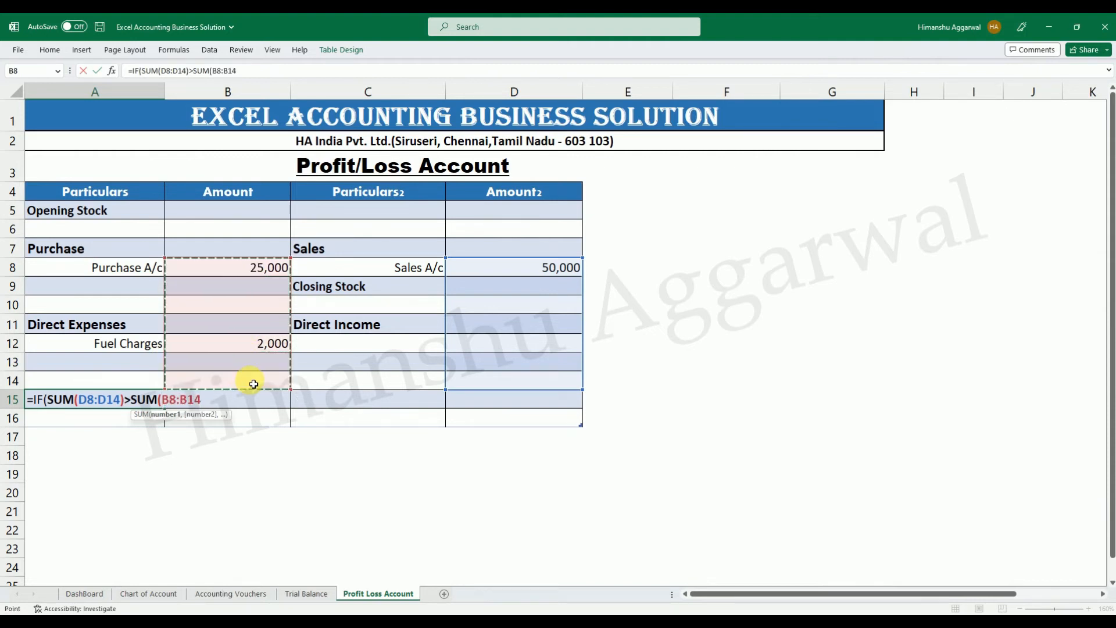
pyautogui.write(')')
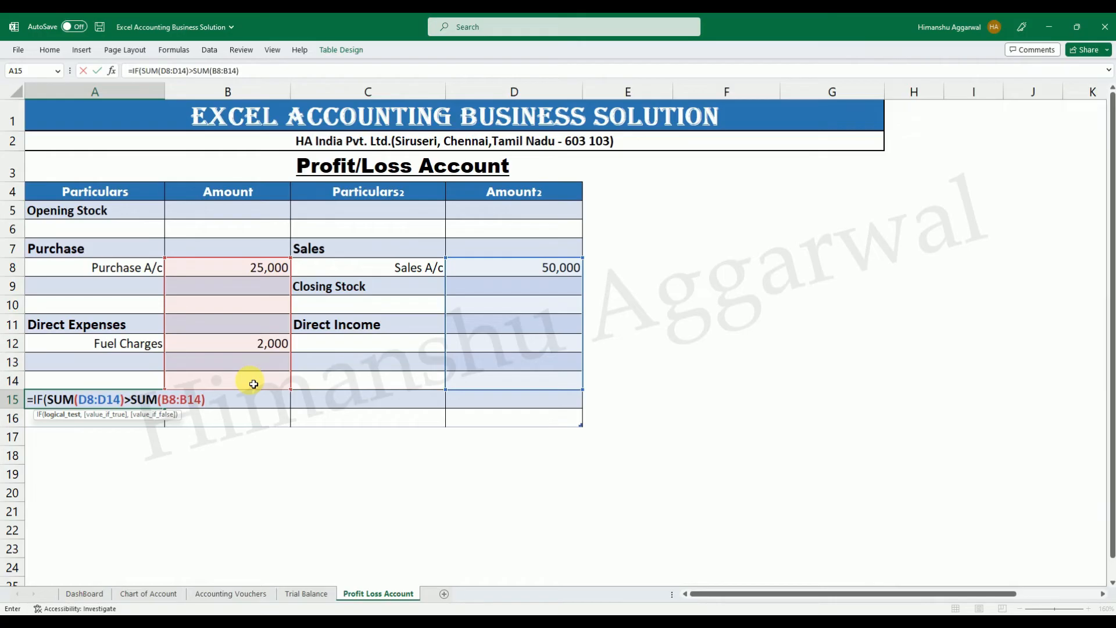
pyautogui.write(',"Gross Pr')
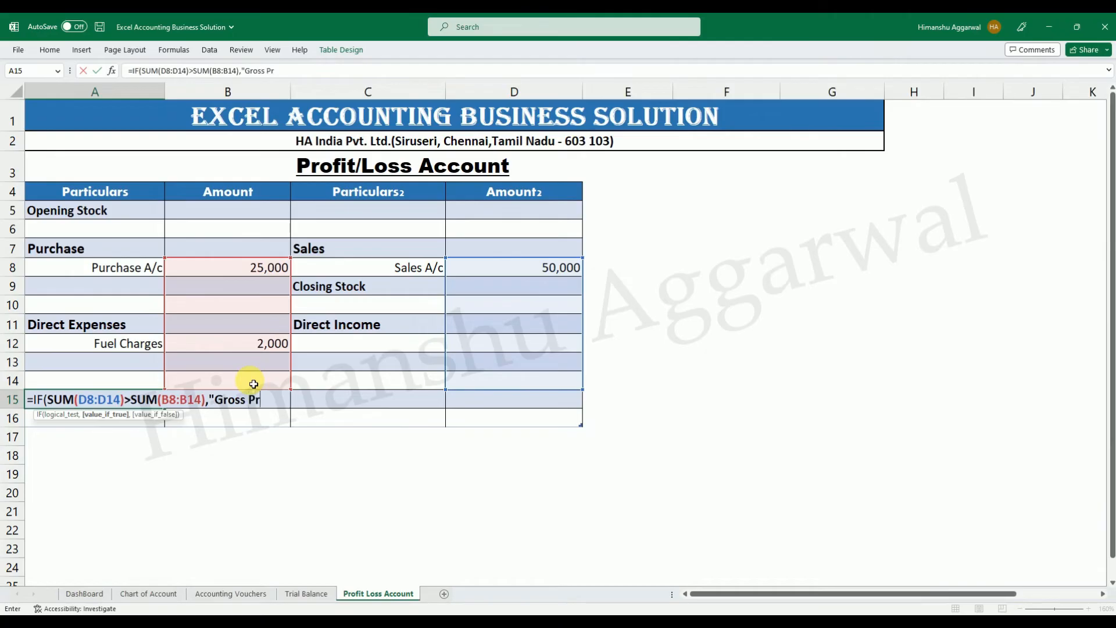
pyautogui.write(',')
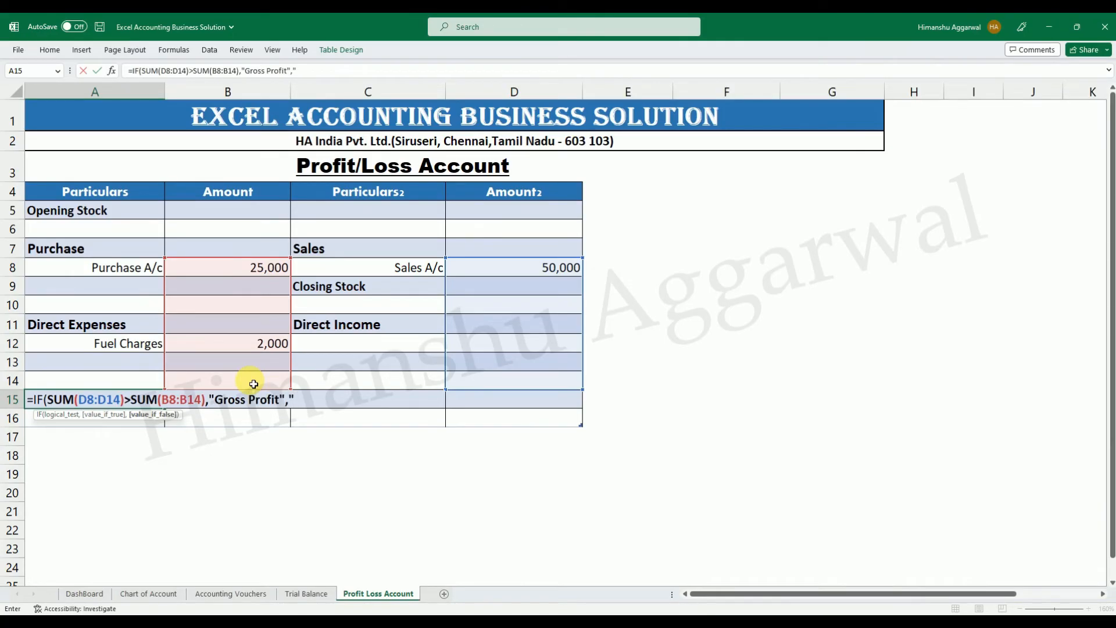
pyautogui.write('"")')
pyautogui.press('Return')
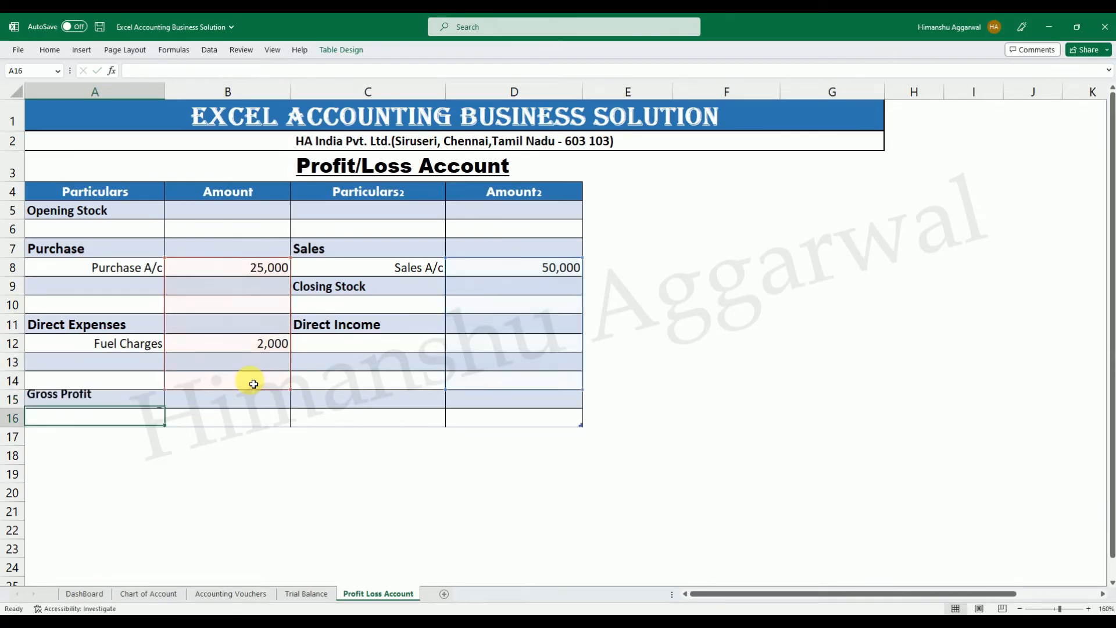
# Enlarge the Gross Profit label in A15 to font size 12 and save the workbook.
pyautogui.click(138, 395)
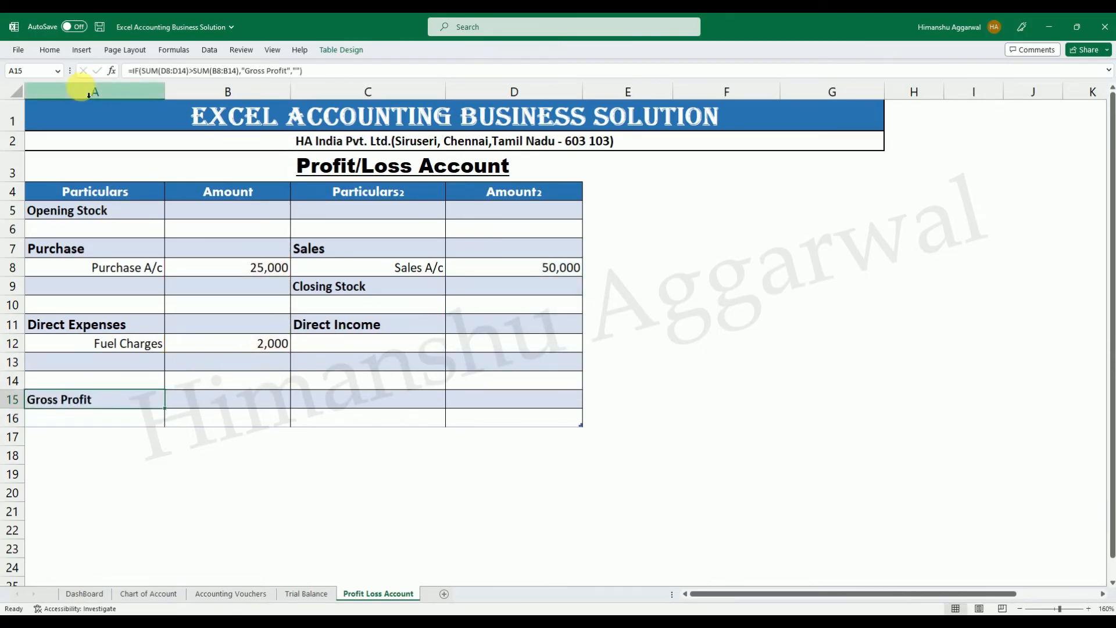
pyautogui.click(50, 50)
pyautogui.click(250, 72)
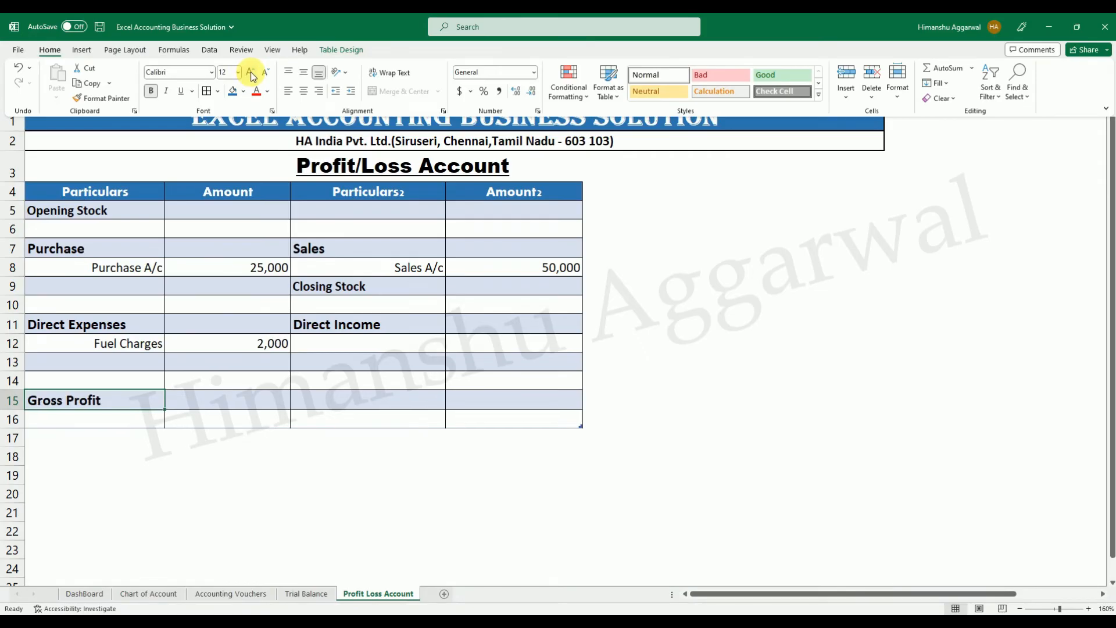
pyautogui.click(251, 72)
pyautogui.click(262, 74)
pyautogui.click(238, 486)
pyautogui.click(254, 399)
pyautogui.hotkey('ctrl', 's')
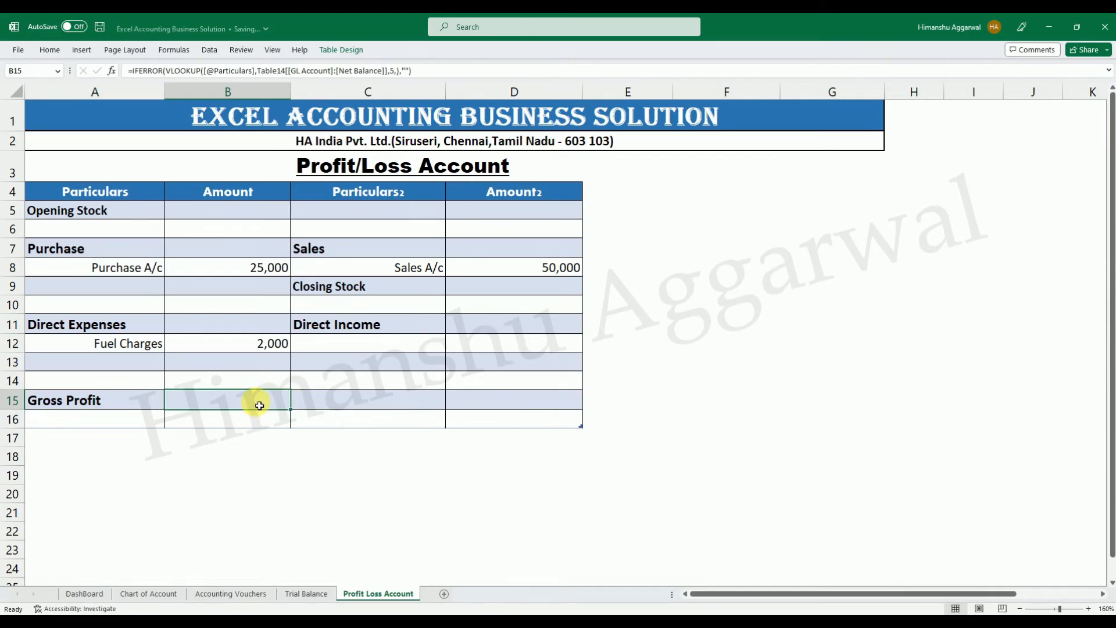
pyautogui.write('=if')
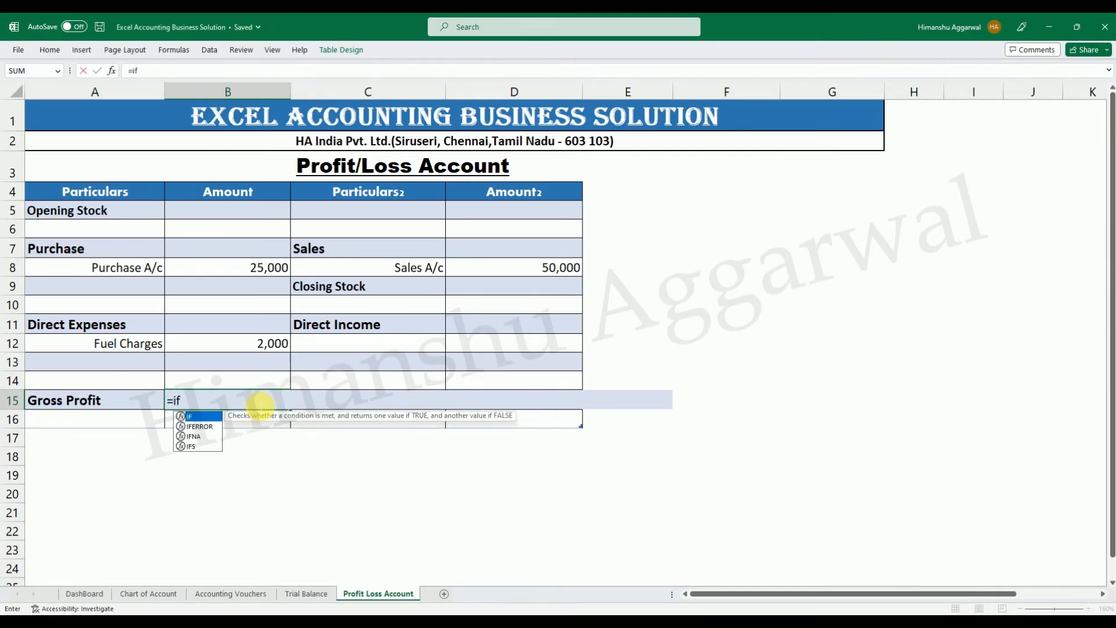
pyautogui.press('Tab')
pyautogui.press('Left')
pyautogui.write('=')
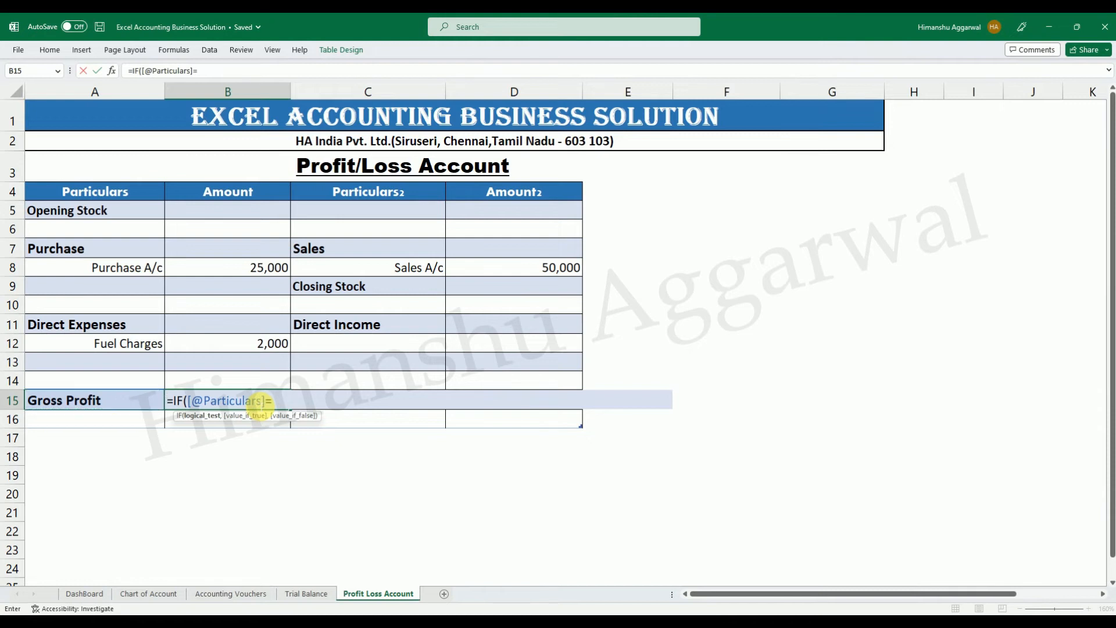
pyautogui.write('"","",sum')
# Complete the B15 formula with SUM(D8:D14)-SUM(B8:B14) as the value if false.
pyautogui.press('Tab')
pyautogui.moveTo(555, 267); pyautogui.dragTo(536, 382)
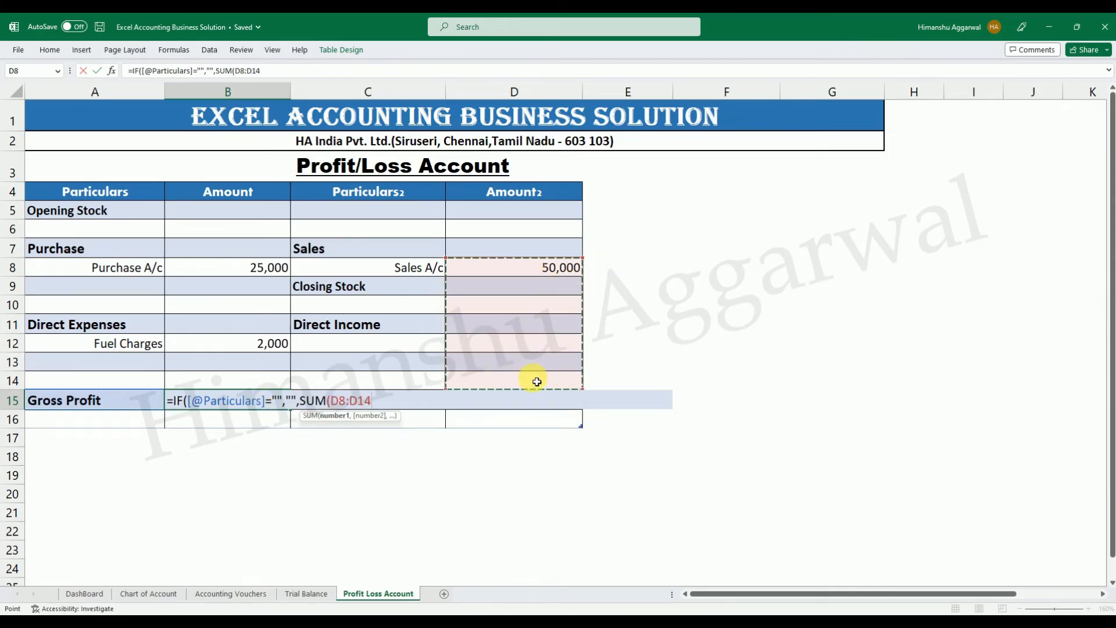
pyautogui.write('),')
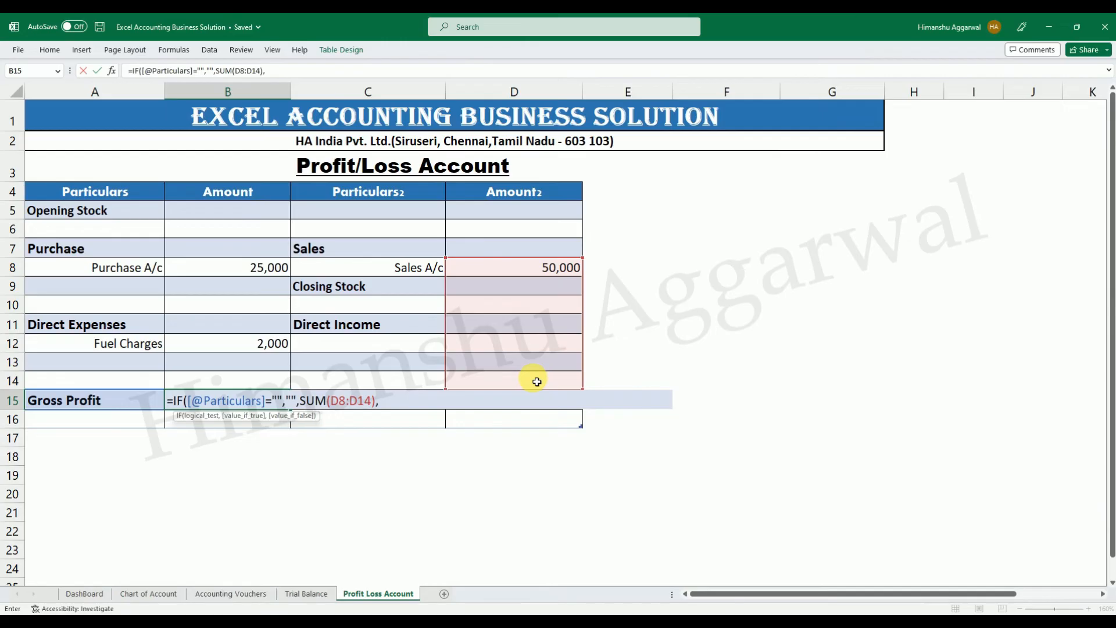
pyautogui.press('BackSpace')
pyautogui.write('-')
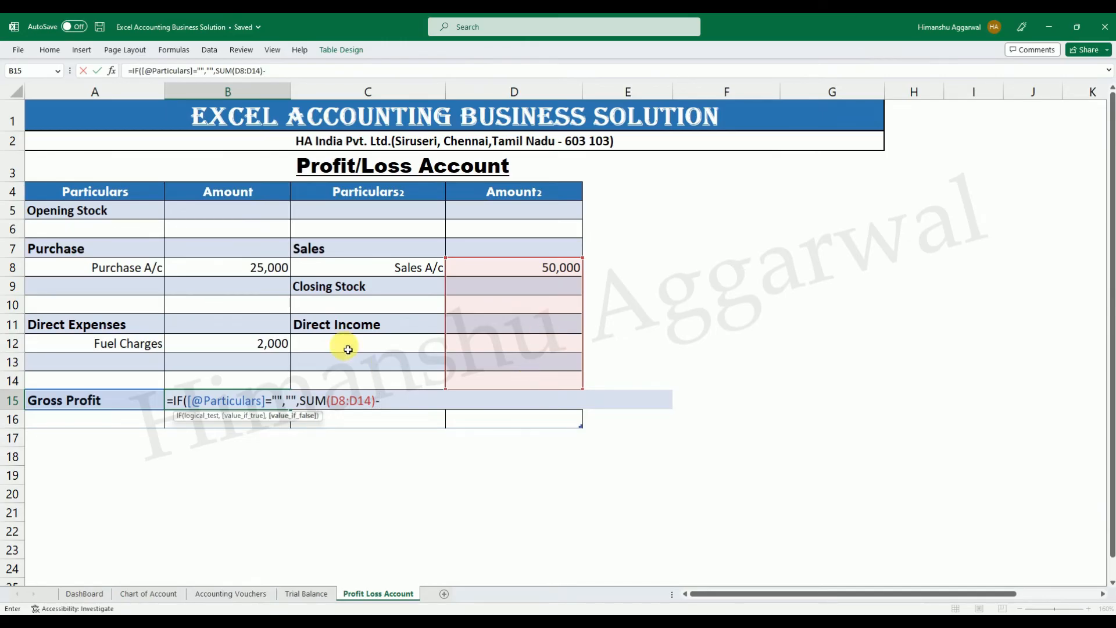
pyautogui.moveTo(237, 267); pyautogui.dragTo(255, 383)
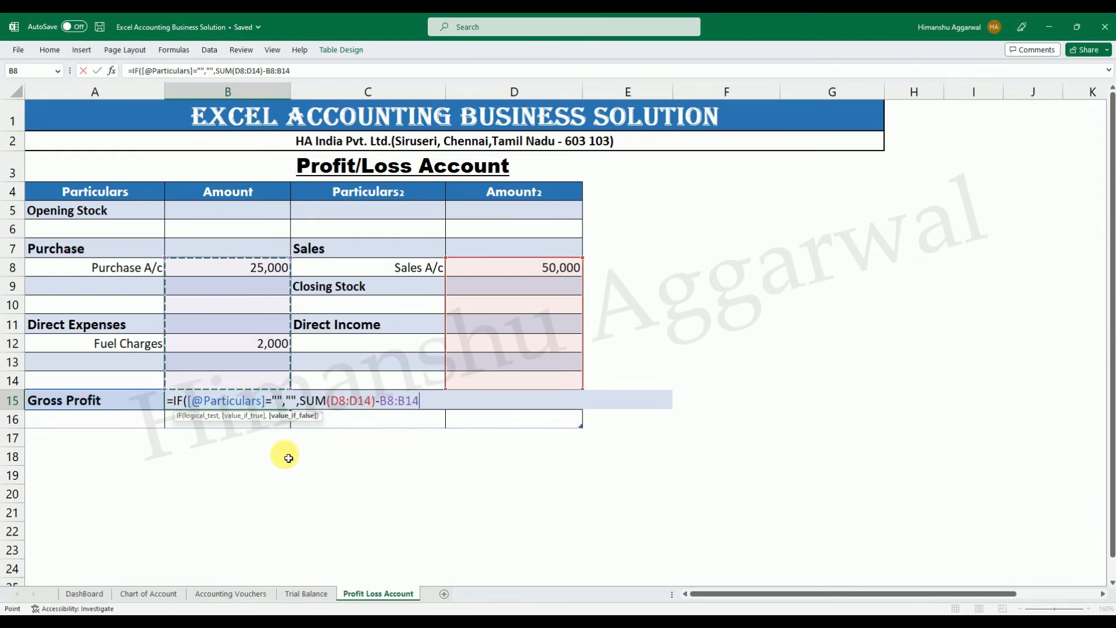
pyautogui.click(399, 399)
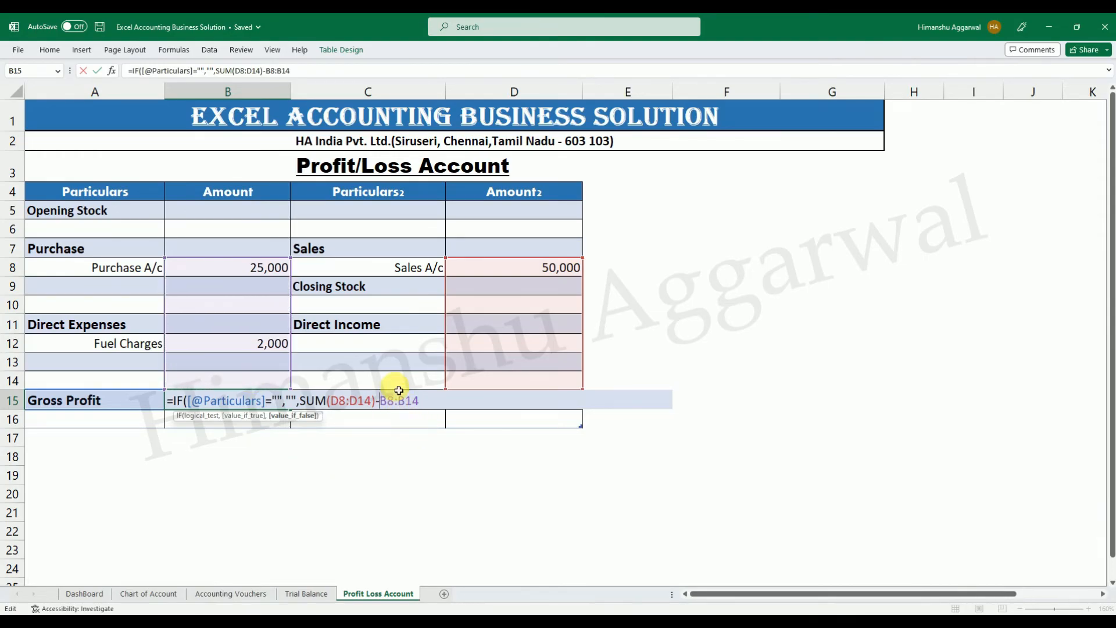
pyautogui.write('SUM(')
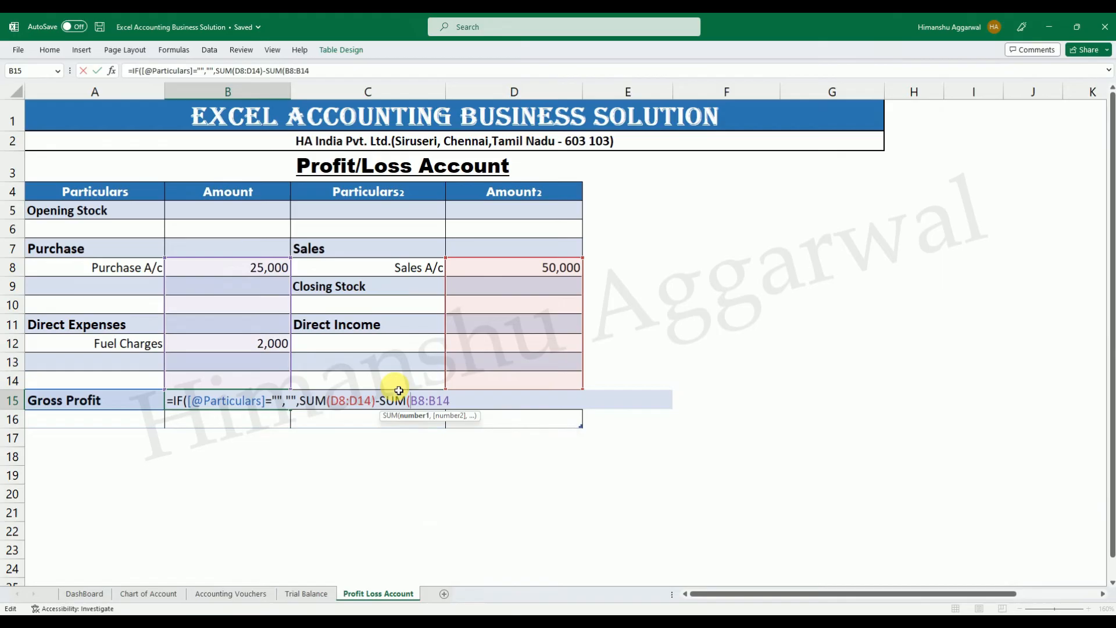
pyautogui.write(')')
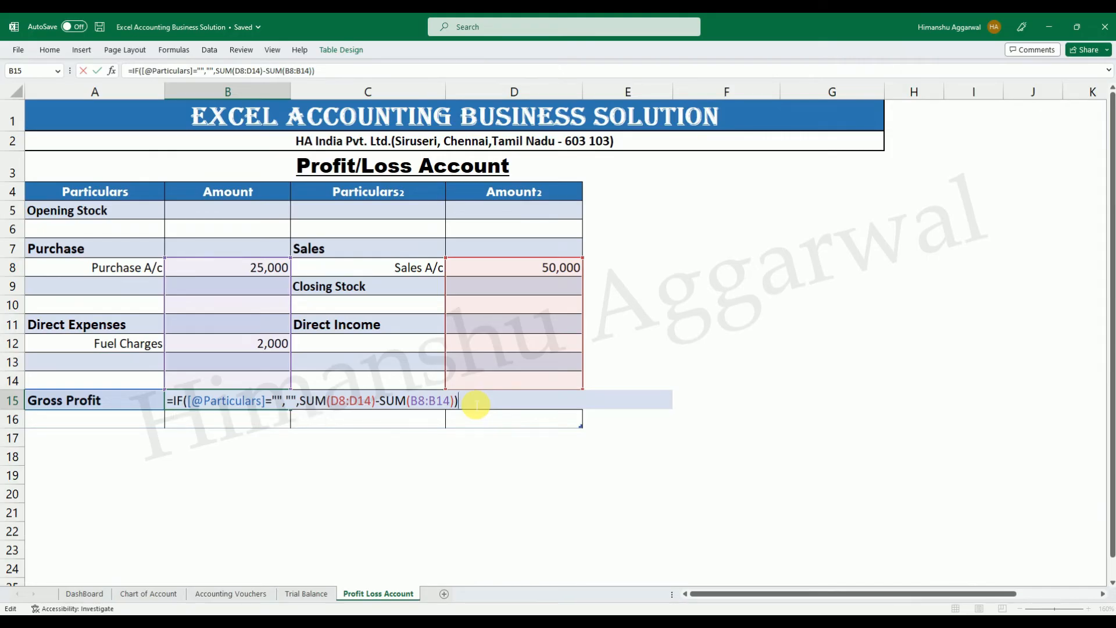
pyautogui.press('Return')
pyautogui.click(205, 400)
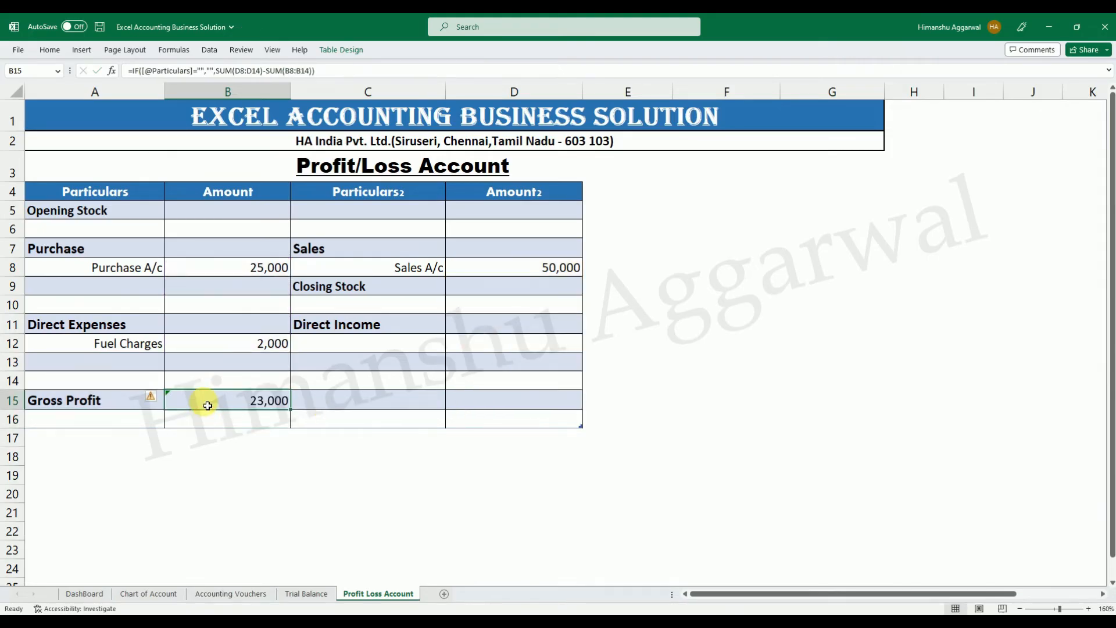
# Ignore the error flag on B15 and format its amount bold at font size 14.
pyautogui.click(155, 397)
pyautogui.click(177, 454)
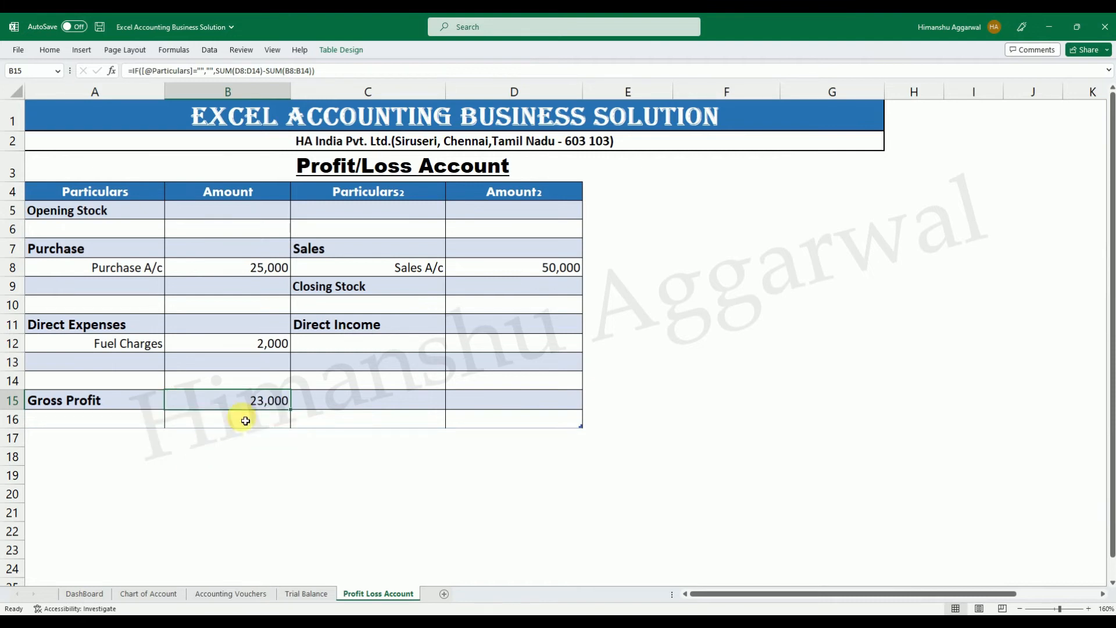
pyautogui.click(49, 50)
pyautogui.click(254, 72)
pyautogui.click(253, 71)
pyautogui.hotkey('ctrl', 'b')
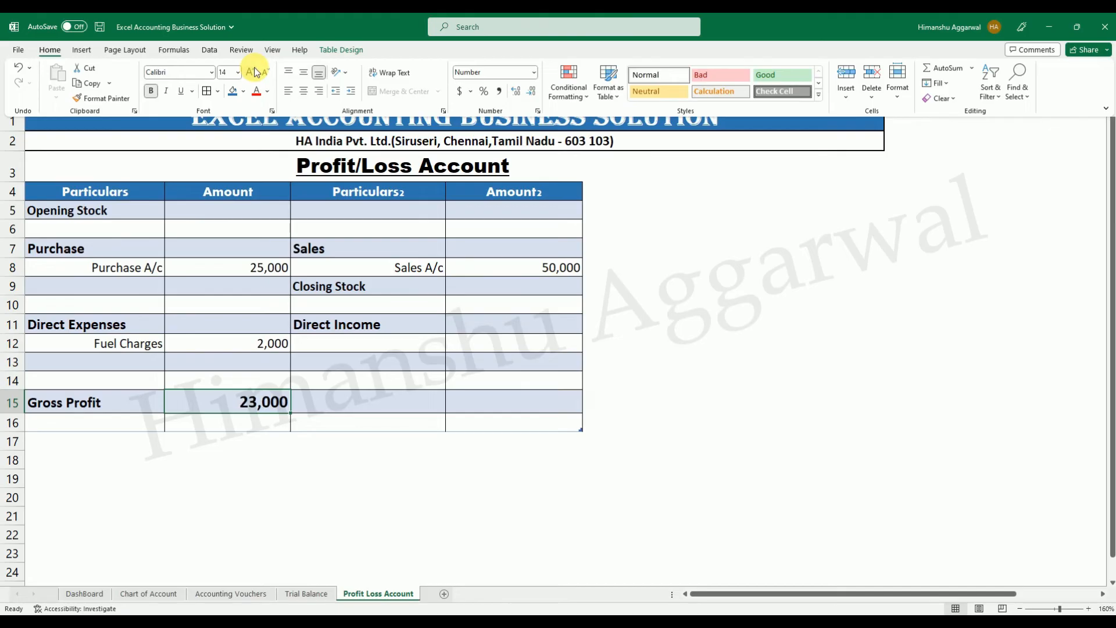
# Examine the Gross Profit label and amount against the Sales, Purchase and Fuel Charges amounts that feed them.
pyautogui.click(208, 432)
pyautogui.press('Left')
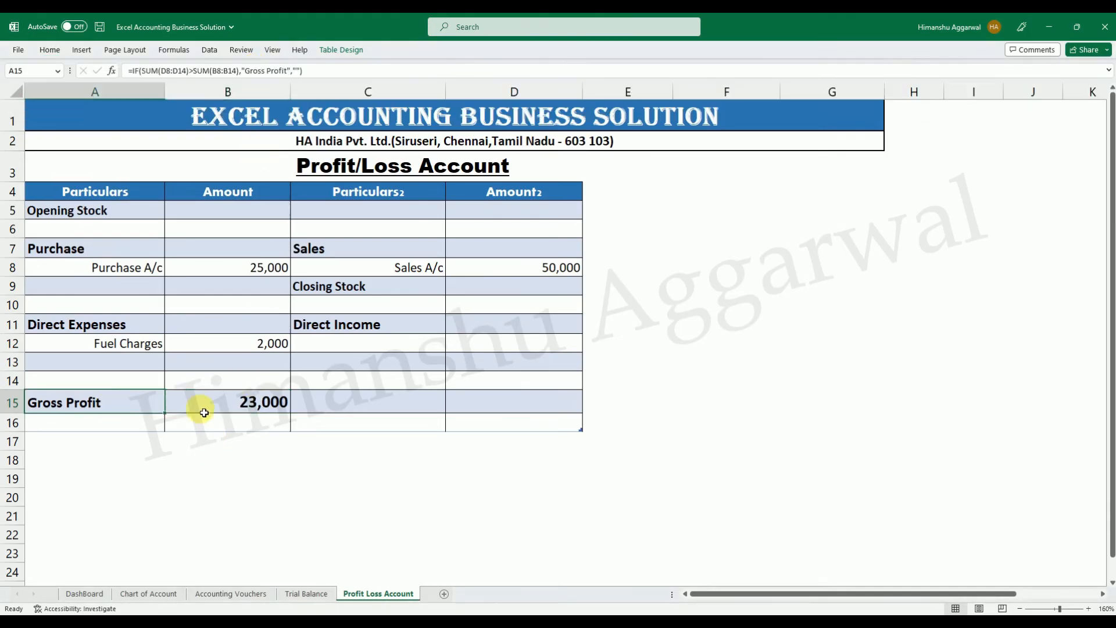
pyautogui.click(249, 401)
pyautogui.click(535, 271)
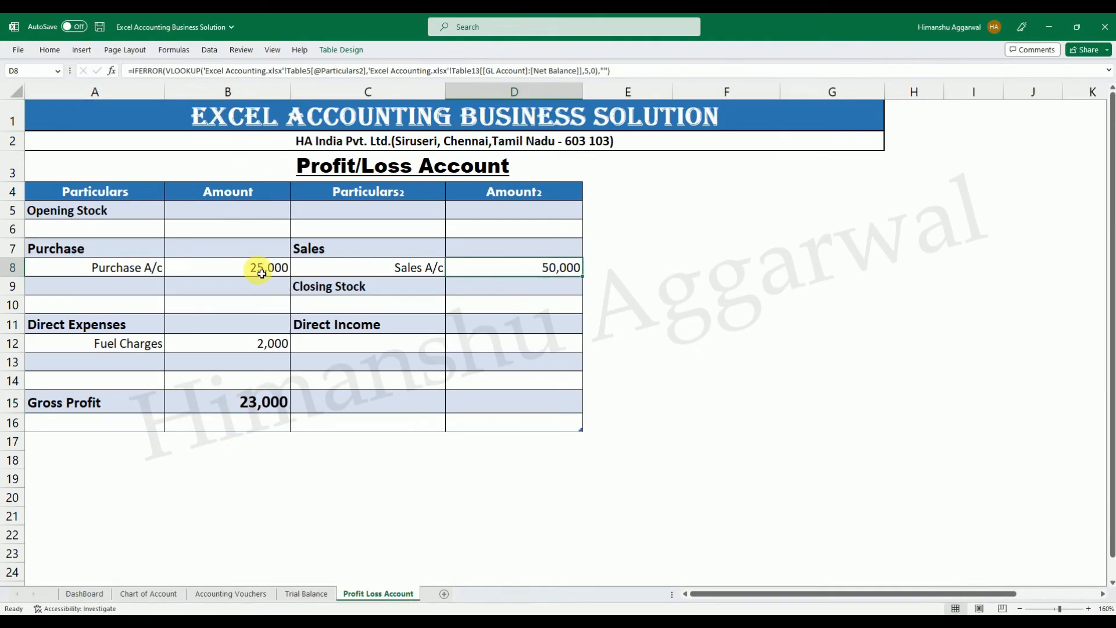
pyautogui.click(262, 267)
pyautogui.click(270, 343)
pyautogui.click(268, 407)
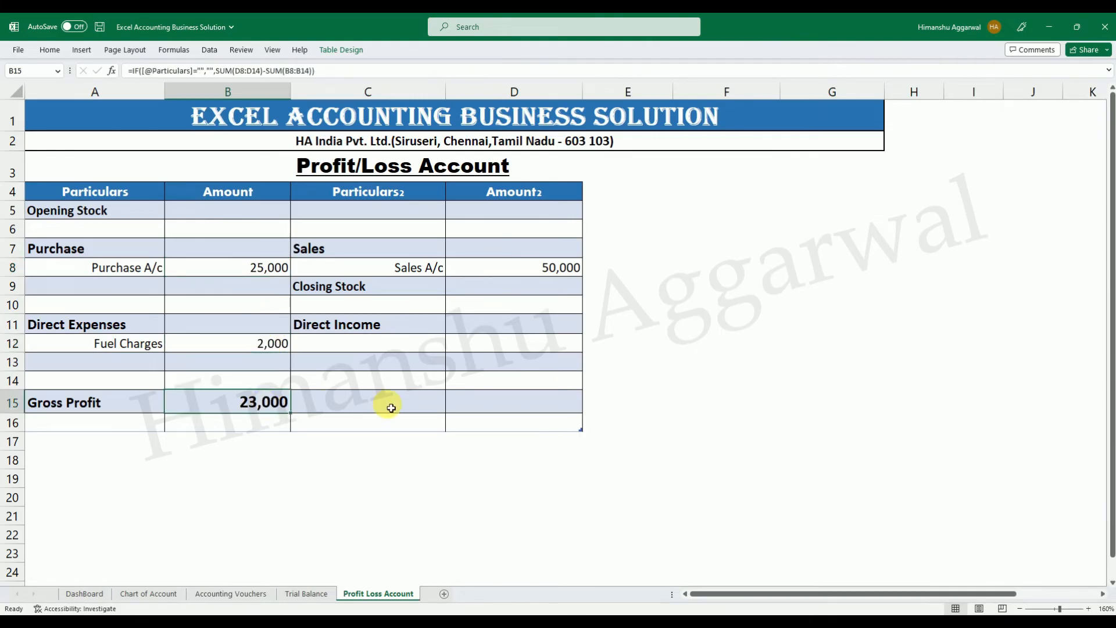
pyautogui.click(360, 405)
pyautogui.click(103, 406)
pyautogui.click(367, 407)
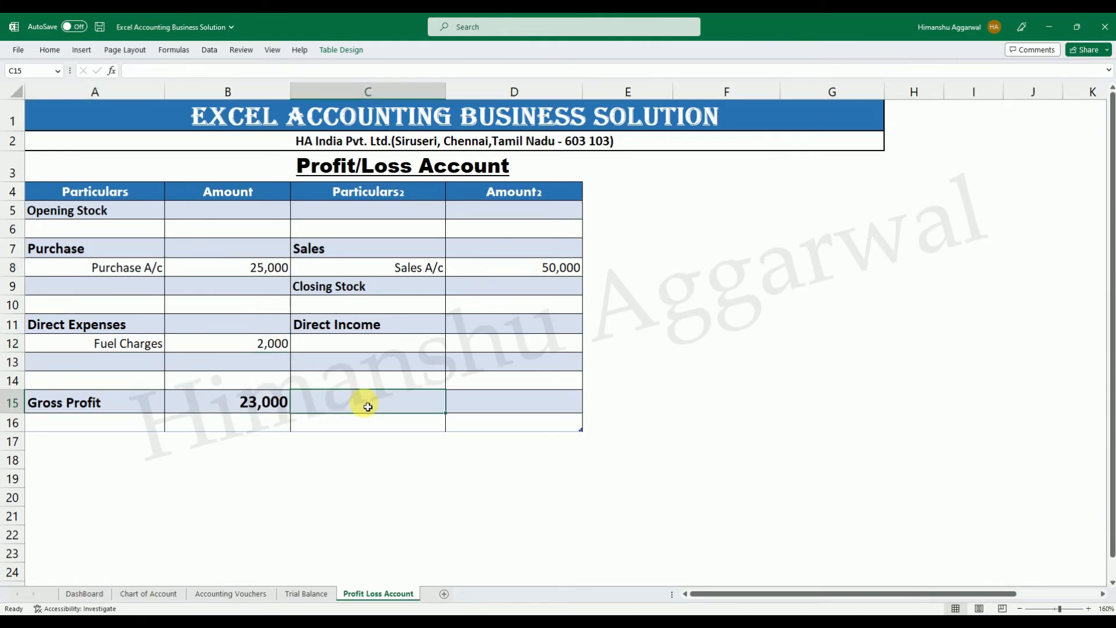
# Copy the text of the A15 Gross Profit formula into C15 as its starting formula.
pyautogui.doubleClick(139, 404)
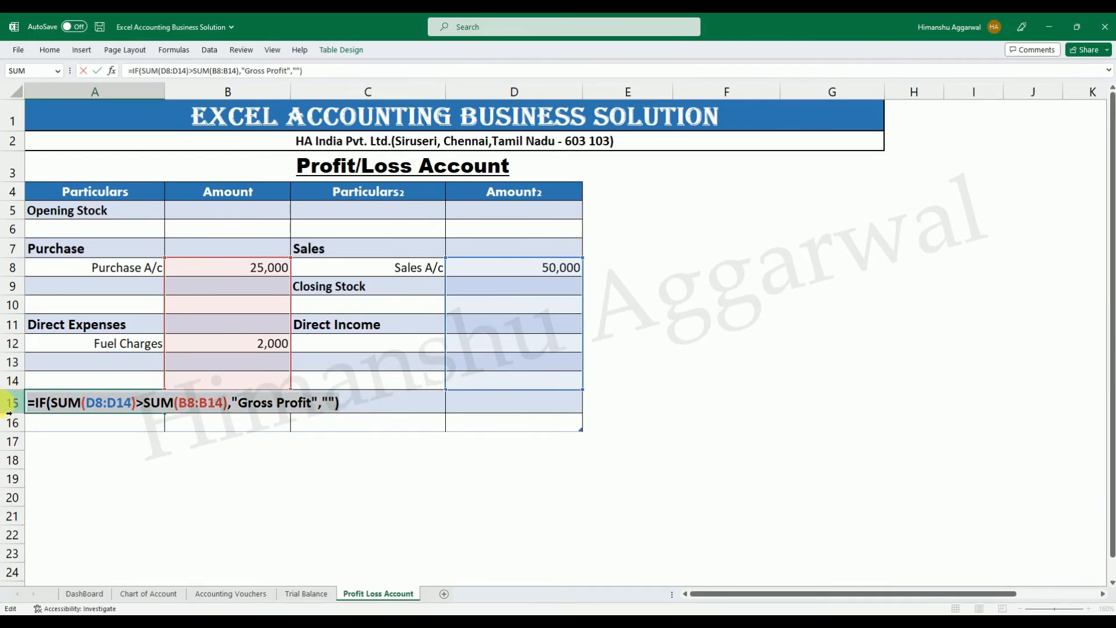
pyautogui.hotkey('ctrl', 'c')
pyautogui.press('Escape')
pyautogui.doubleClick(330, 409)
pyautogui.hotkey('ctrl', 'v')
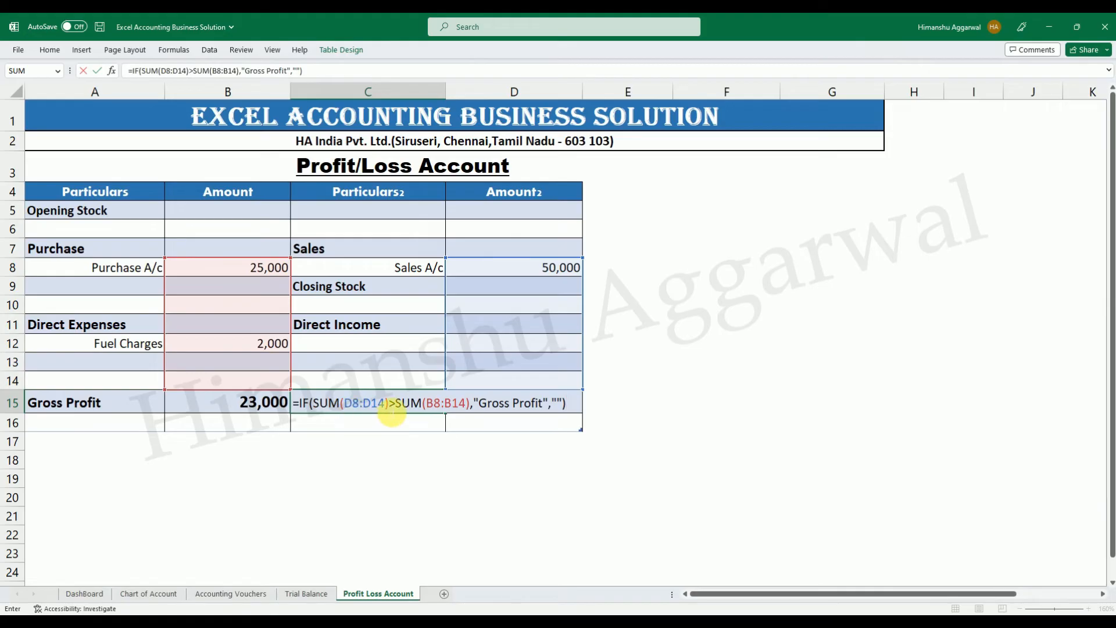
# Change the comparison in the C15 formula to SUM(D8:D14)<SUM(B8:B14).
pyautogui.click(395, 404)
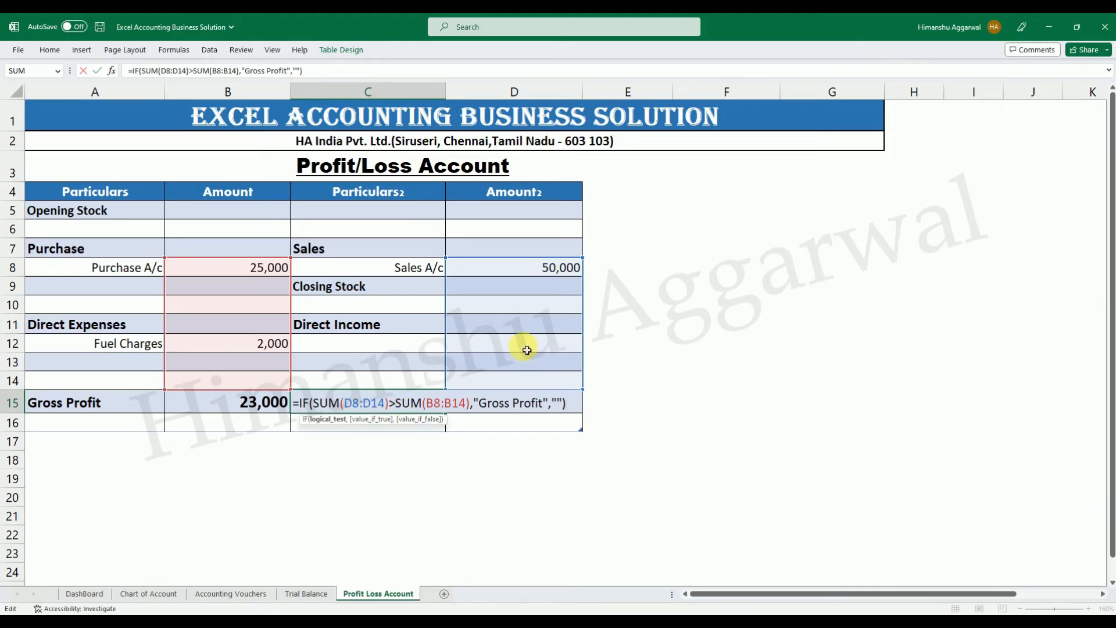
pyautogui.press('BackSpace')
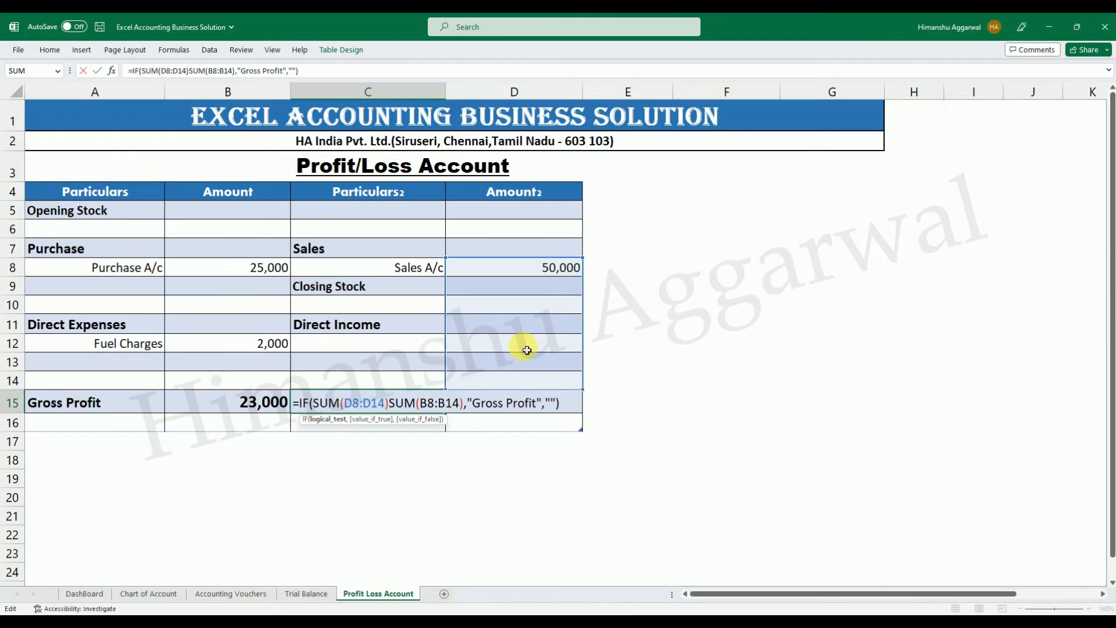
pyautogui.write('>')
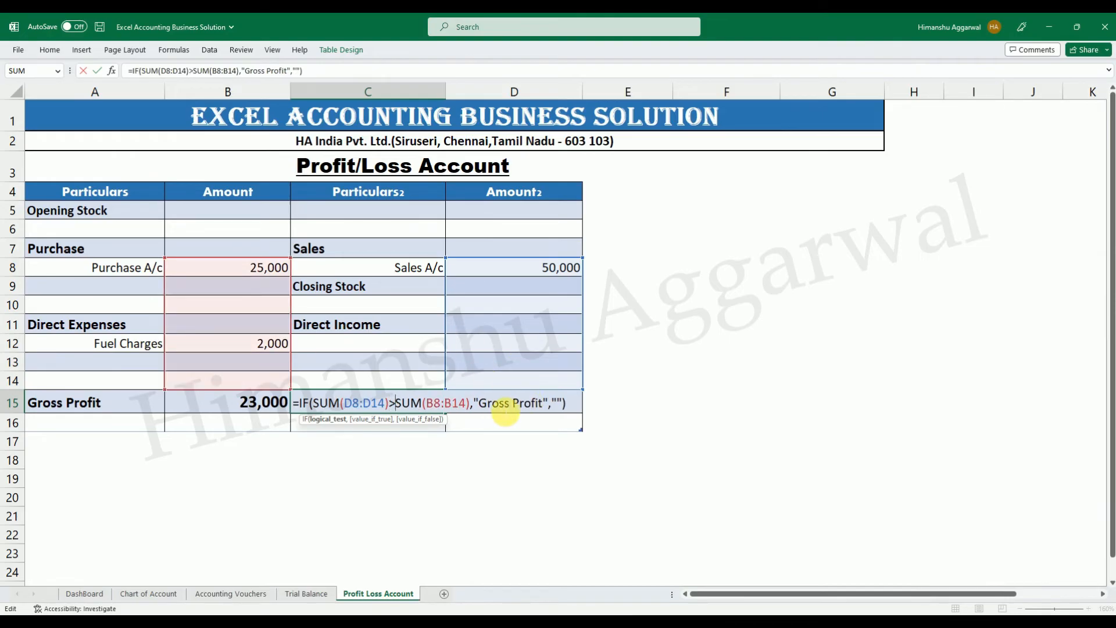
pyautogui.moveTo(542, 403); pyautogui.dragTo(486, 405)
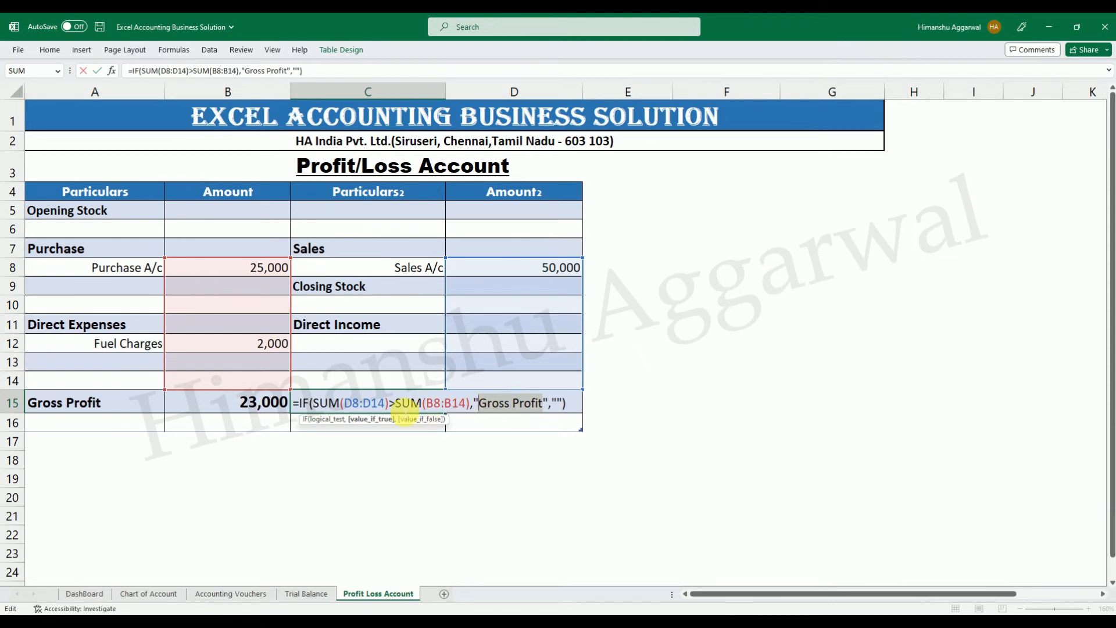
pyautogui.click(394, 403)
pyautogui.press('BackSpace')
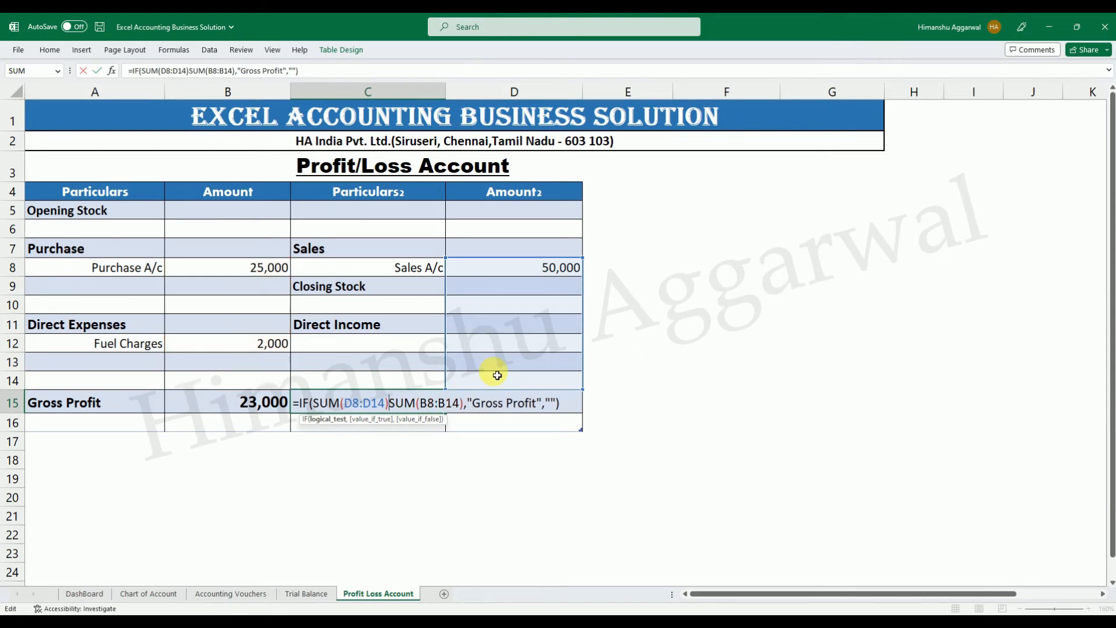
pyautogui.write('<')
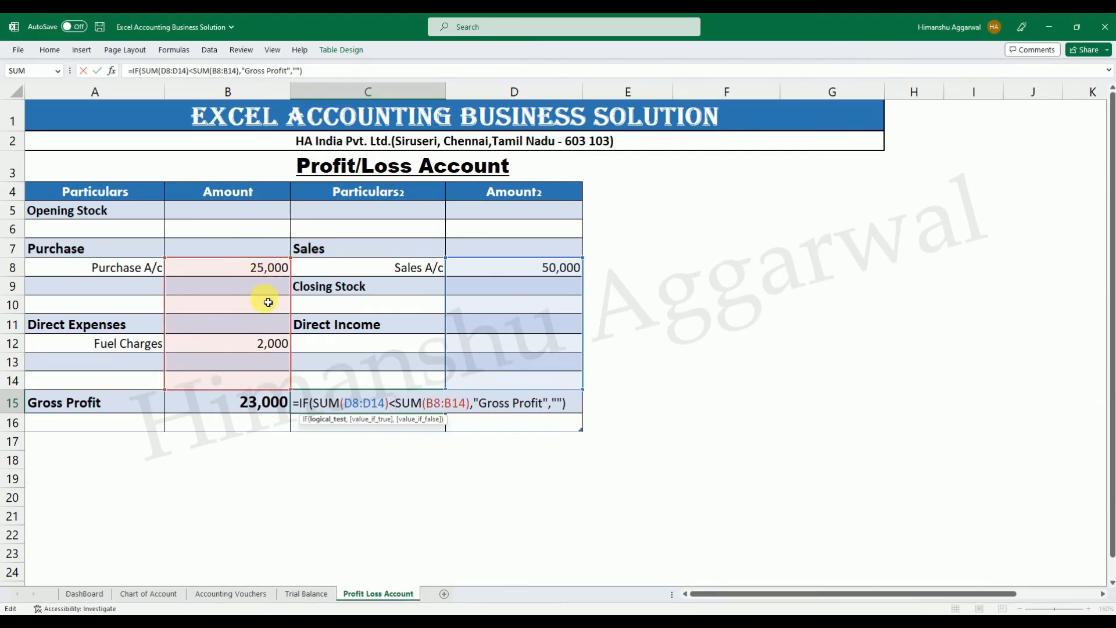
# Replace "Profit" with "Loss" in the C15 formula's value if true and commit the formula.
pyautogui.moveTo(543, 407); pyautogui.dragTo(512, 411)
pyautogui.write('Loss')
pyautogui.press('Return')
pyautogui.press('Down')
pyautogui.click(346, 406)
pyautogui.click(516, 402)
pyautogui.click(262, 404)
pyautogui.click(483, 401)
pyautogui.write('=')
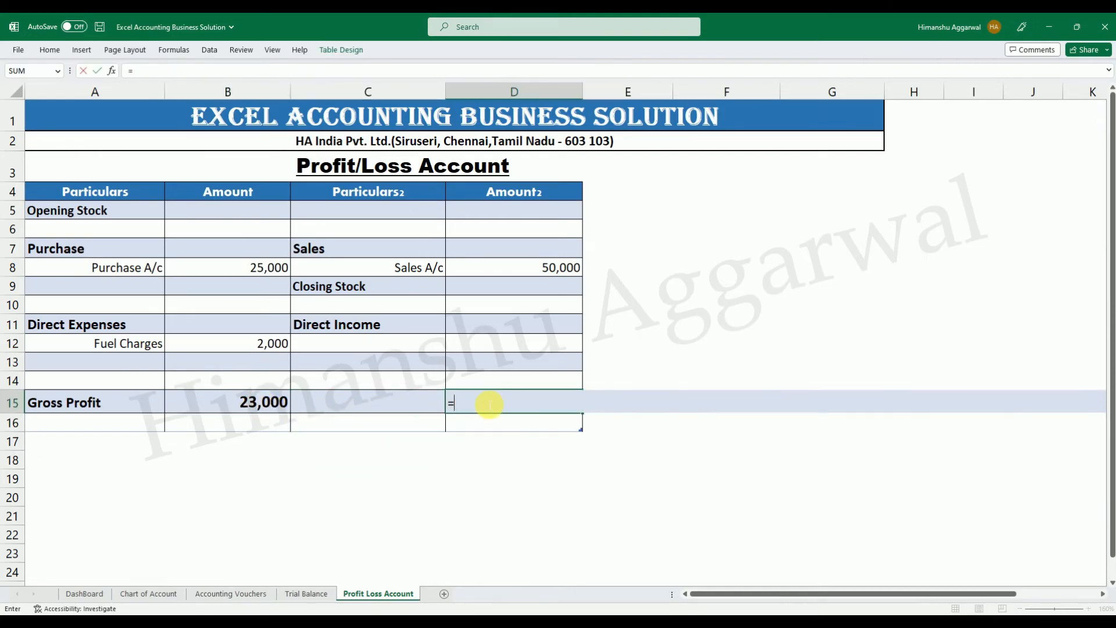
pyautogui.write('if')
pyautogui.press('Tab')
pyautogui.press('Left')
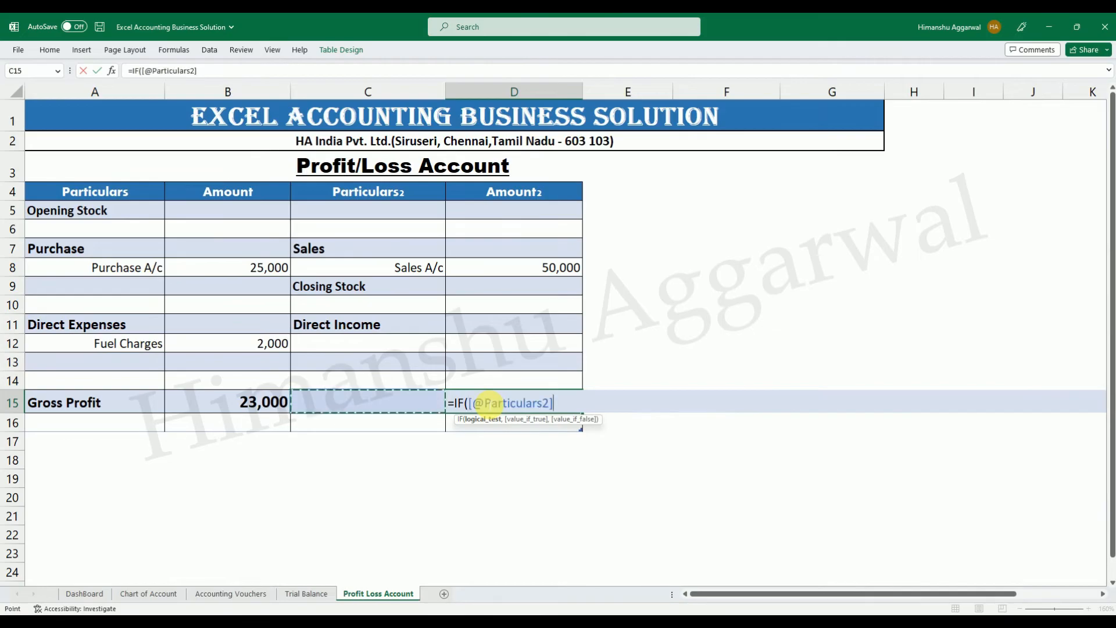
pyautogui.write('="","",')
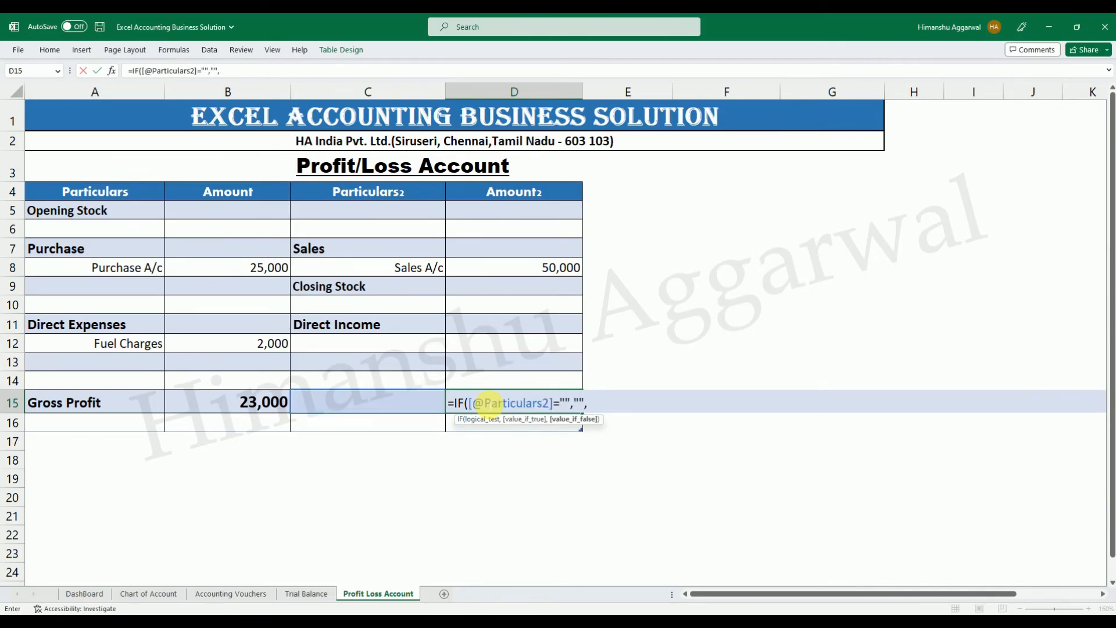
# Complete the D15 formula with SUM(B8:B14)-SUM(D8:D14) as the value if false.
pyautogui.click(244, 272)
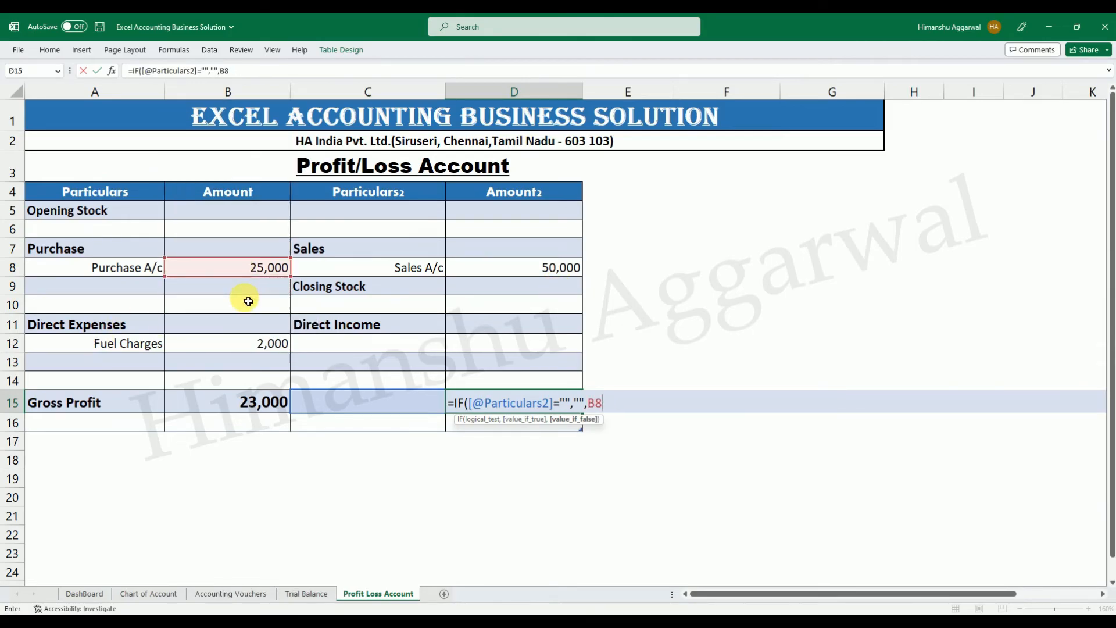
pyautogui.press('BackSpace')
pyautogui.press('BackSpace')
pyautogui.write('sum')
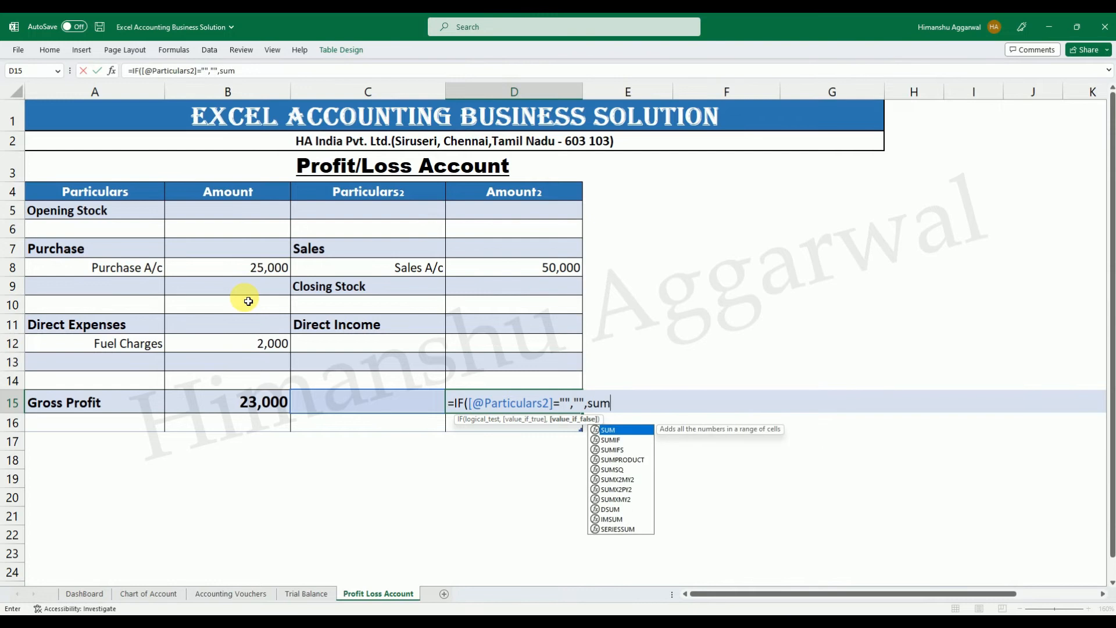
pyautogui.press('Tab')
pyautogui.moveTo(235, 264); pyautogui.dragTo(263, 379)
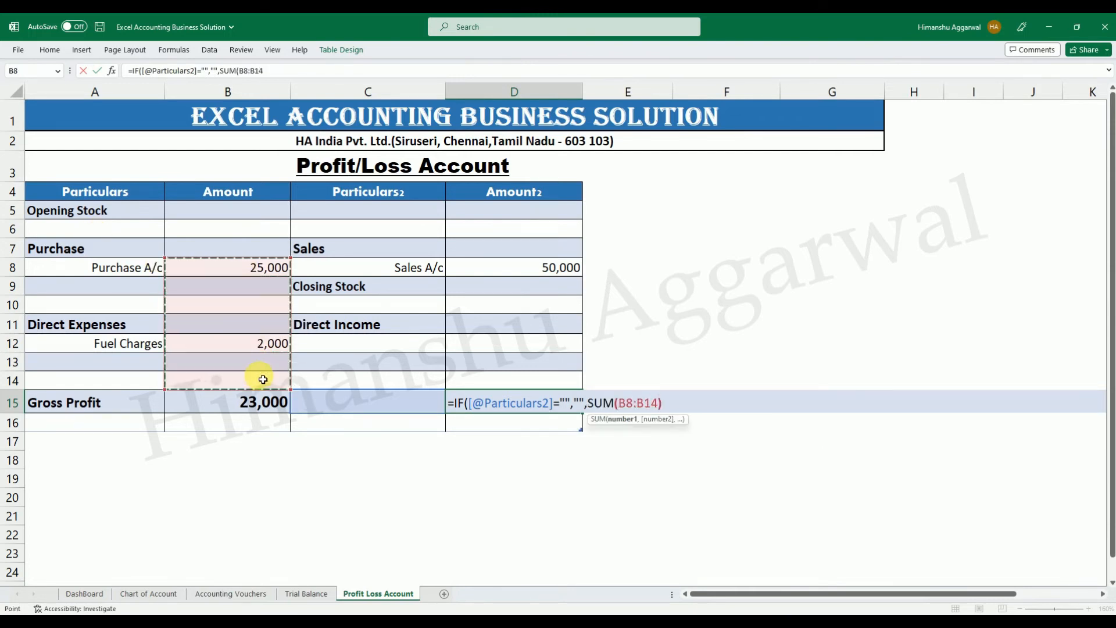
pyautogui.write(')-sum')
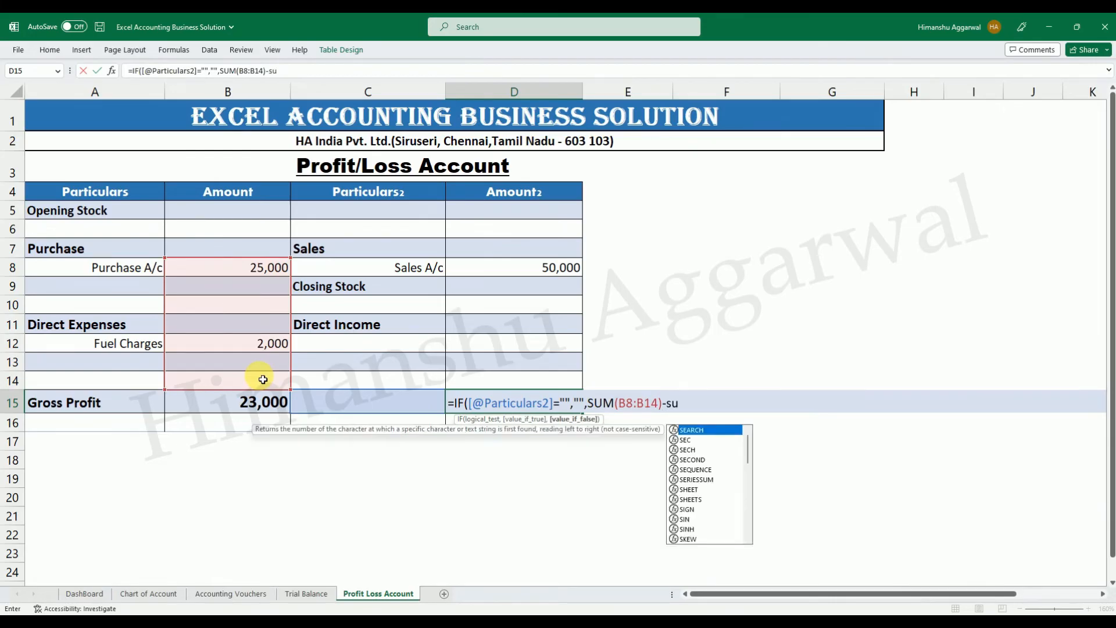
pyautogui.press('Tab')
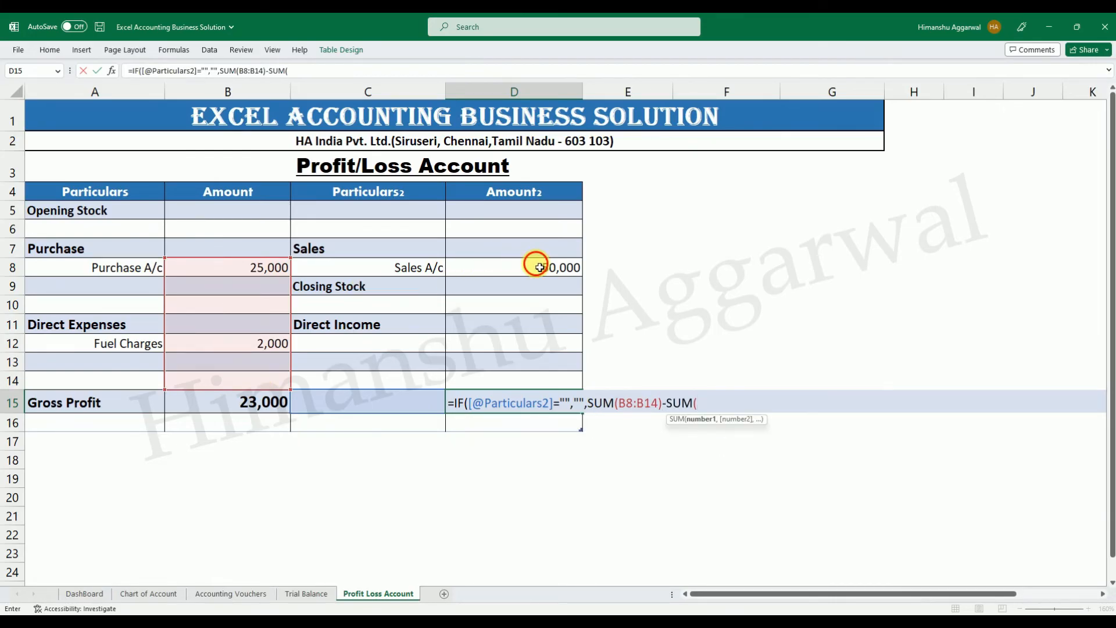
pyautogui.moveTo(533, 267); pyautogui.dragTo(533, 381)
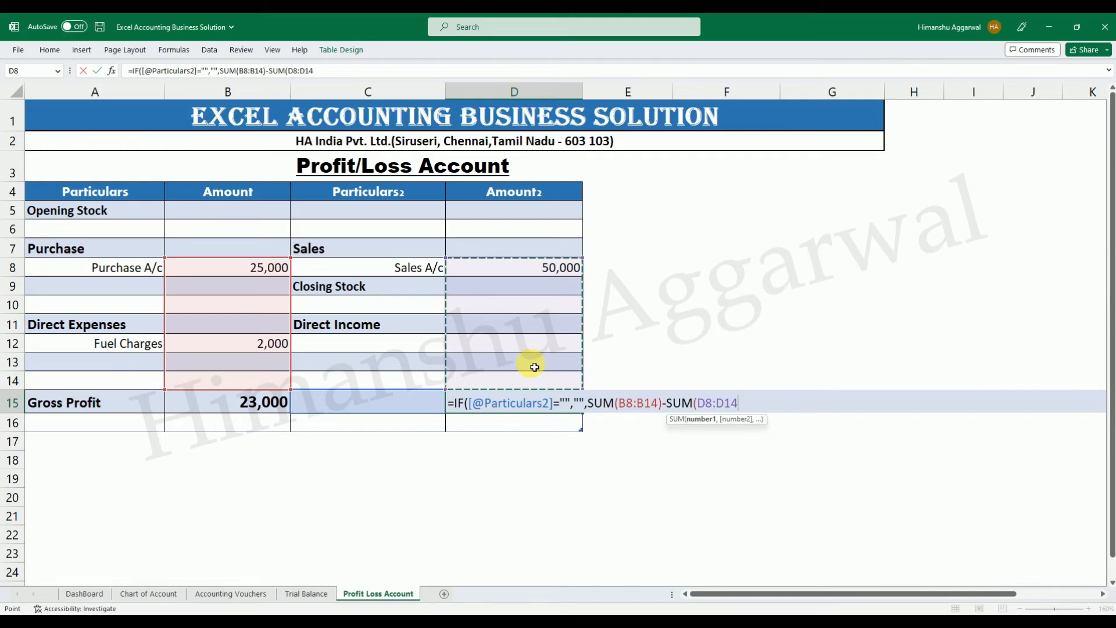
pyautogui.write(')')
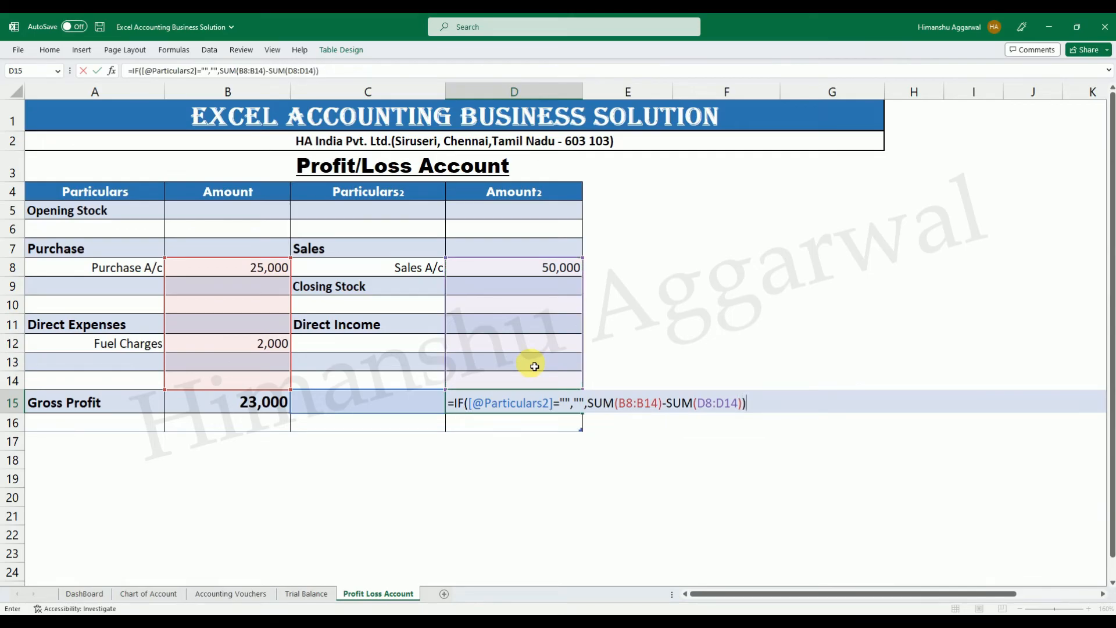
pyautogui.press('Return')
# Ignore the error flag on the D15 formula cell.
pyautogui.click(454, 405)
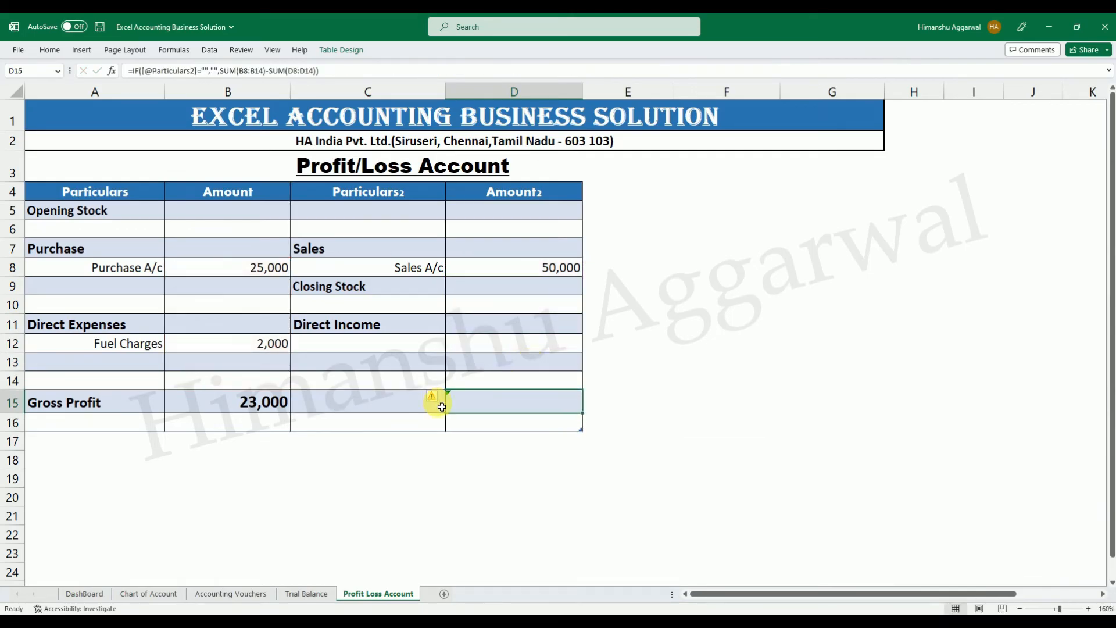
pyautogui.click(434, 400)
pyautogui.click(451, 456)
pyautogui.click(379, 457)
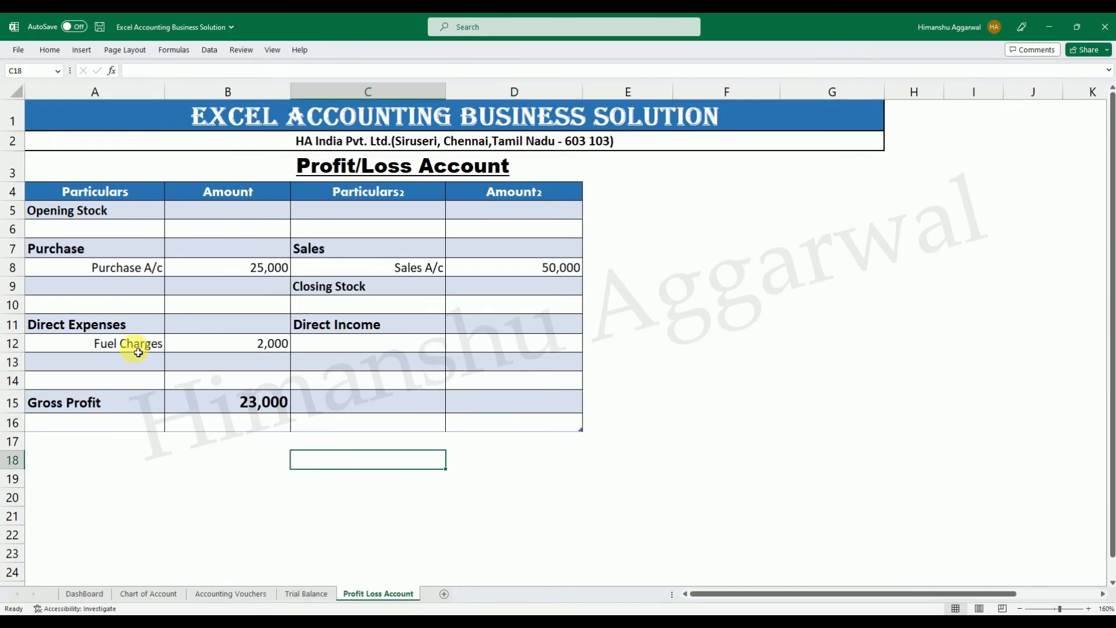
pyautogui.click(118, 410)
# Extend the Profit/Loss table with new blank rows below row 16, down to row 19.
pyautogui.click(539, 428)
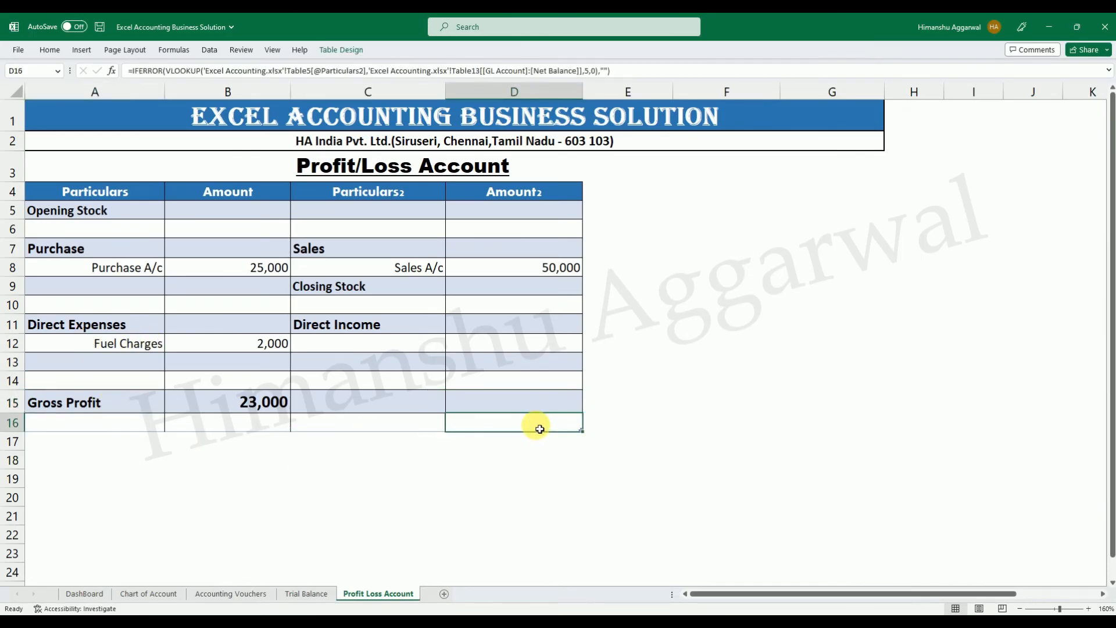
pyautogui.press('Tab')
pyautogui.press('Tab')
pyautogui.press('Tab')
pyautogui.press('Tab')
pyautogui.press('Tab')
pyautogui.press('Tab')
pyautogui.press('Tab')
pyautogui.press('Tab')
pyautogui.press('Tab')
pyautogui.press('Tab')
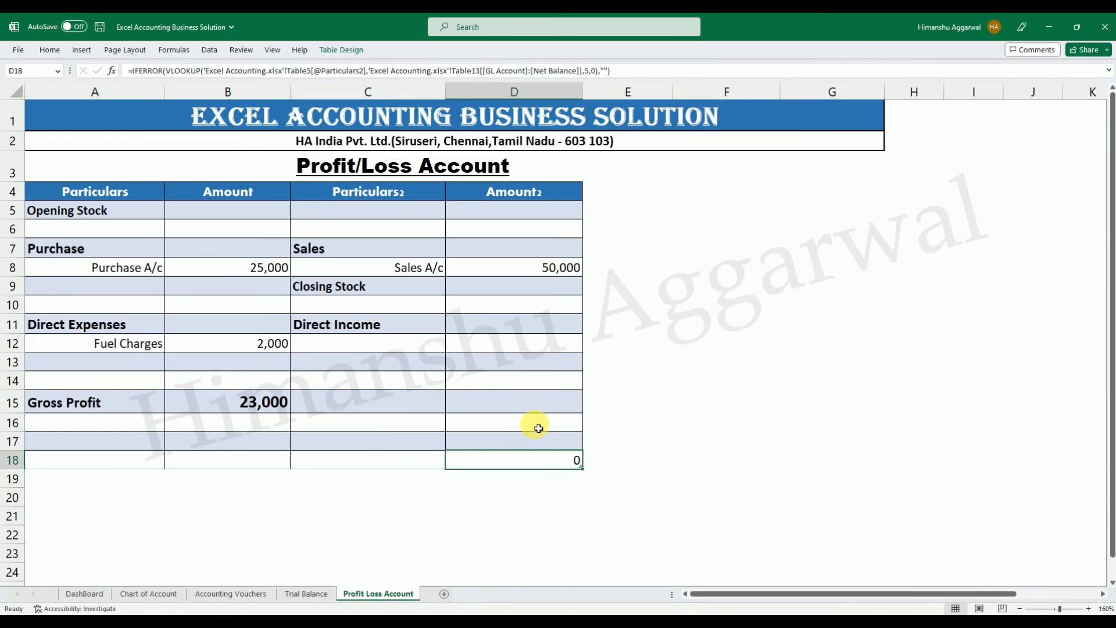
# Clear the automatically filled lookup formulas from D19 and D18.
pyautogui.click(549, 479)
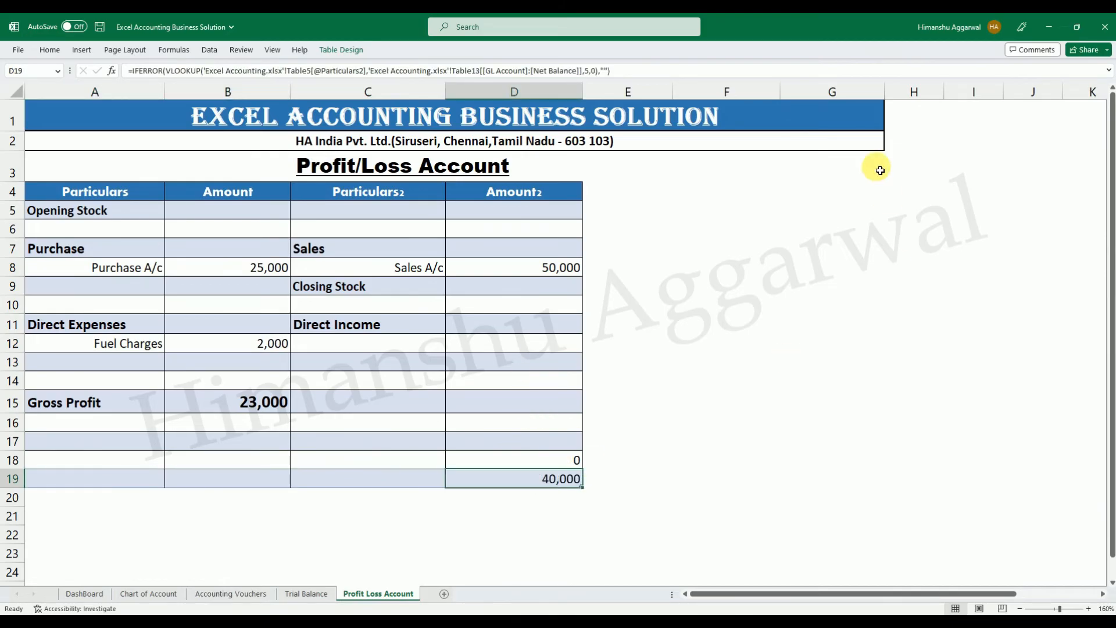
pyautogui.press('Delete')
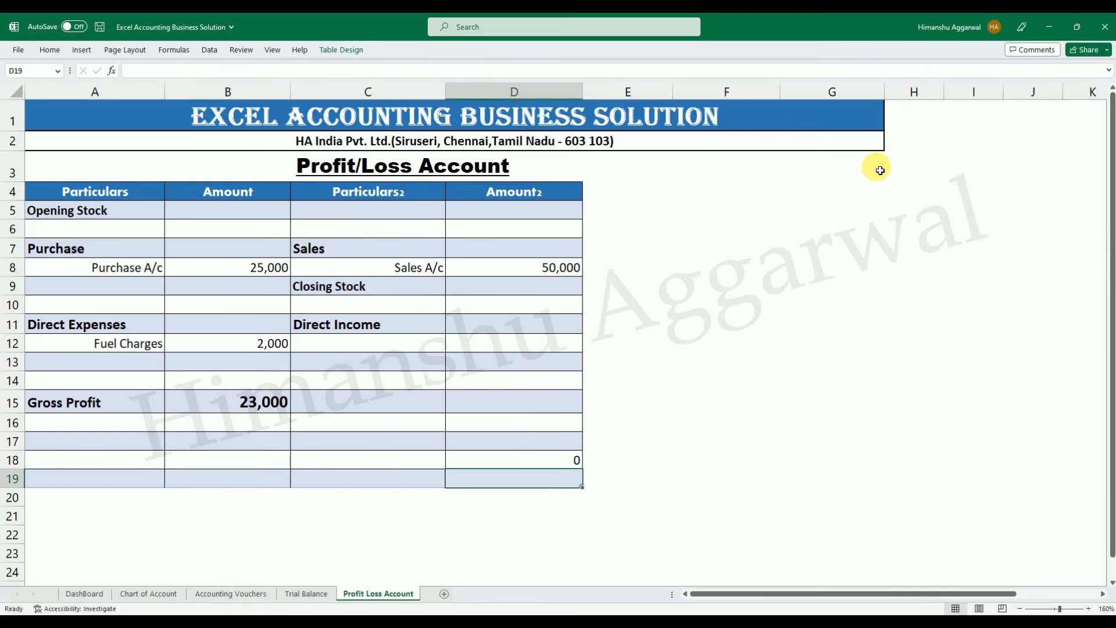
pyautogui.click(556, 459)
pyautogui.press('Delete')
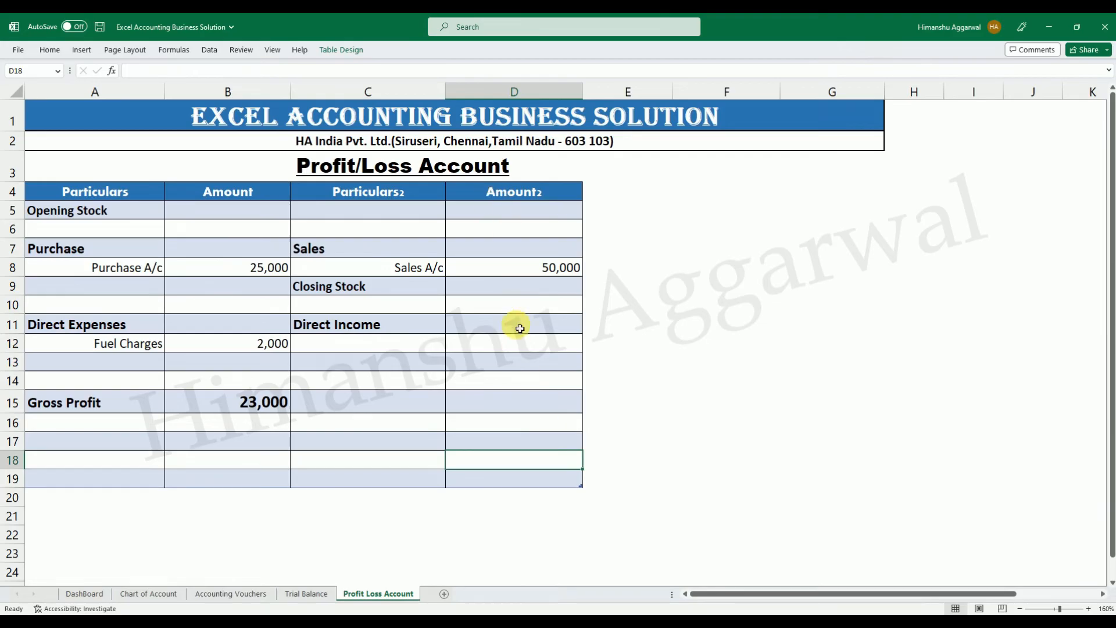
pyautogui.click(543, 406)
pyautogui.click(368, 401)
pyautogui.click(481, 397)
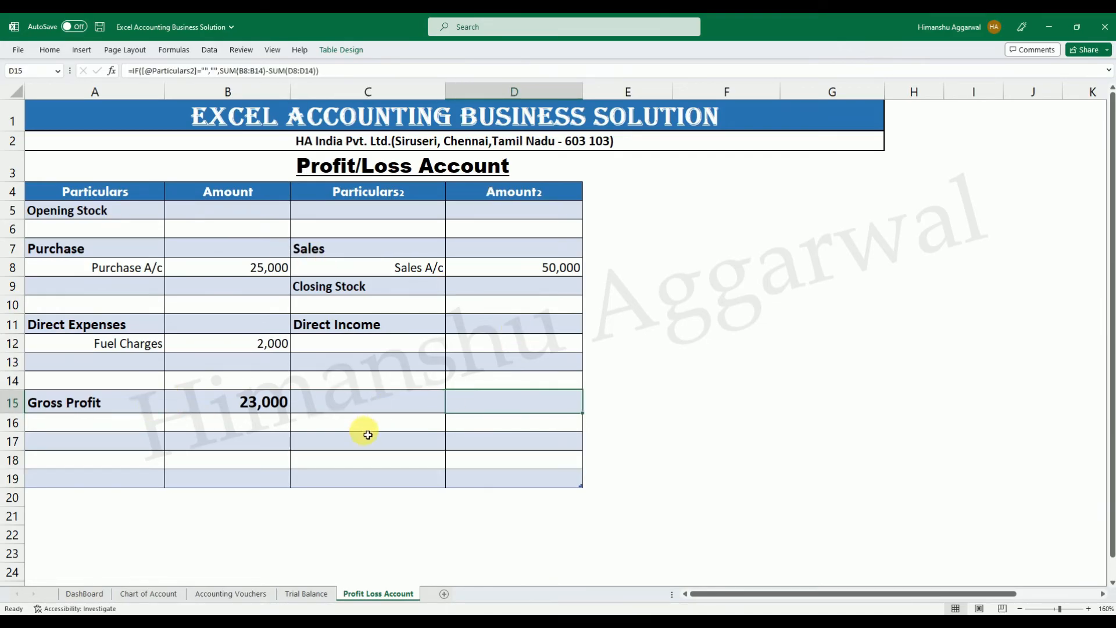
# Switch to the Excel Accounting workbook and copy the Indirect Expenses heading and its expense labels in A17:A22.
pyautogui.click(117, 448)
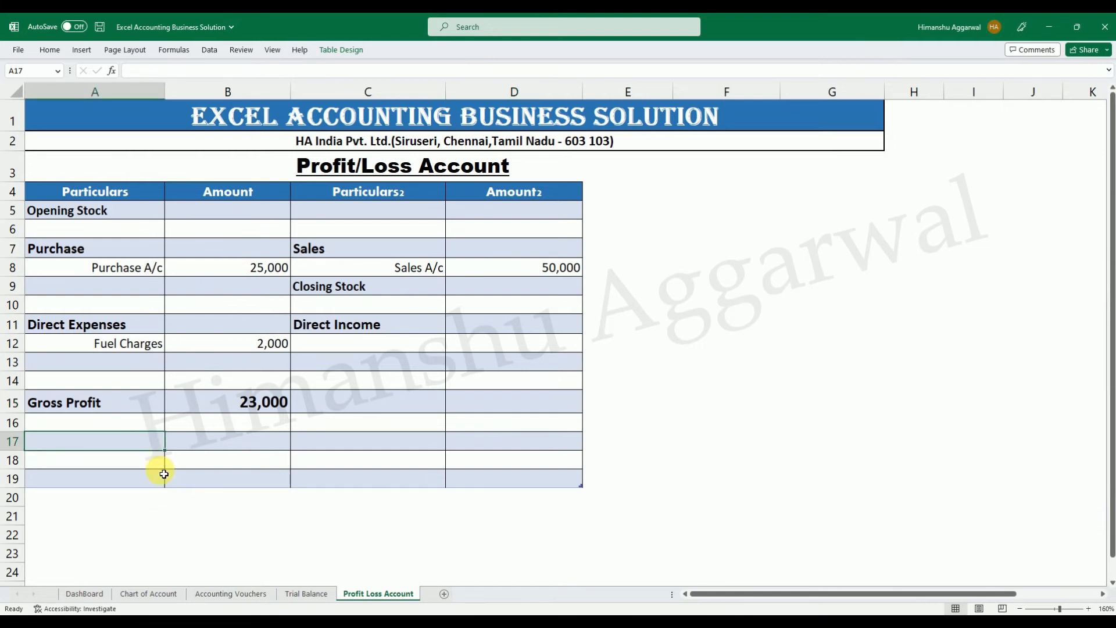
pyautogui.click(733, 622)
pyautogui.click(704, 594)
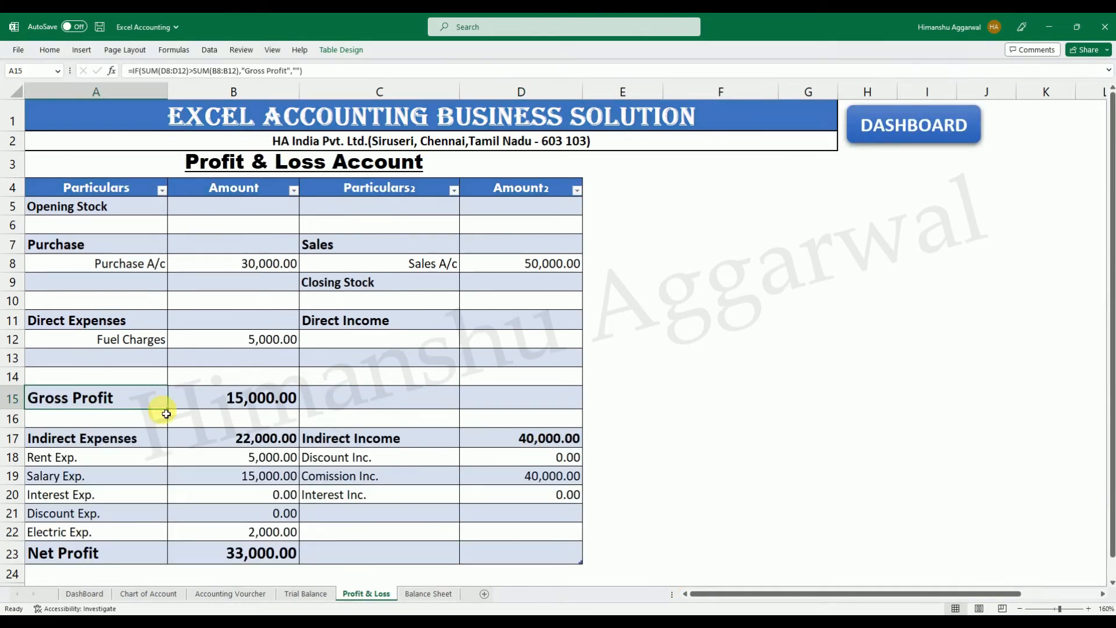
pyautogui.moveTo(89, 447); pyautogui.dragTo(95, 527)
pyautogui.hotkey('ctrl', 'c')
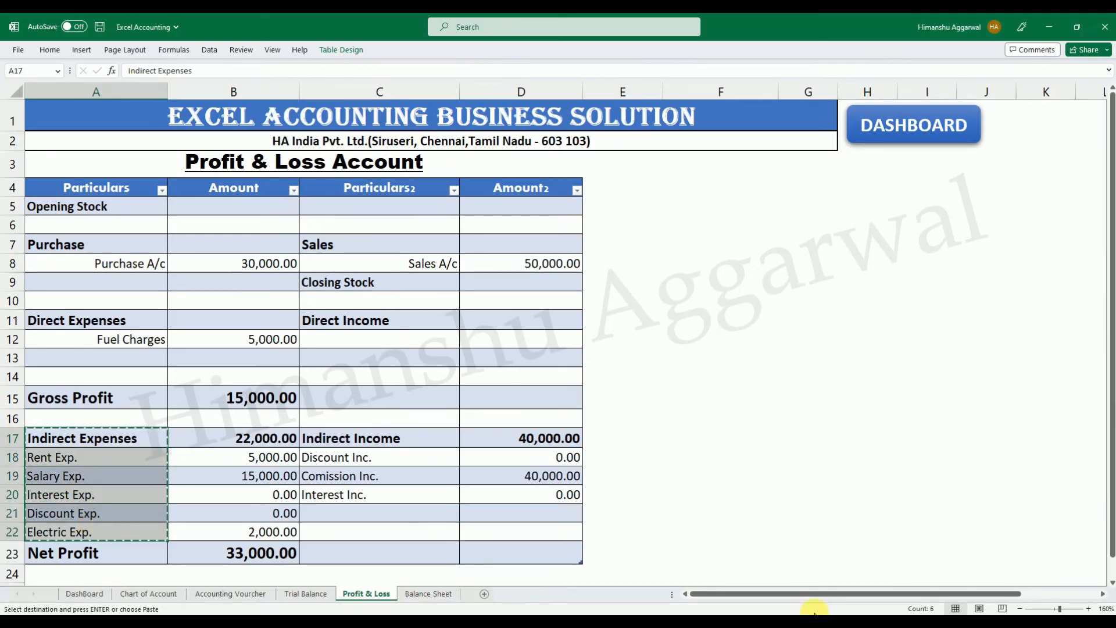
# Paste the copied Indirect Expenses labels into A17:A22 of the Excel Accounting Business Solution workbook and clear the auto-filled formulas in B18:B22.
pyautogui.click(734, 622)
pyautogui.click(762, 581)
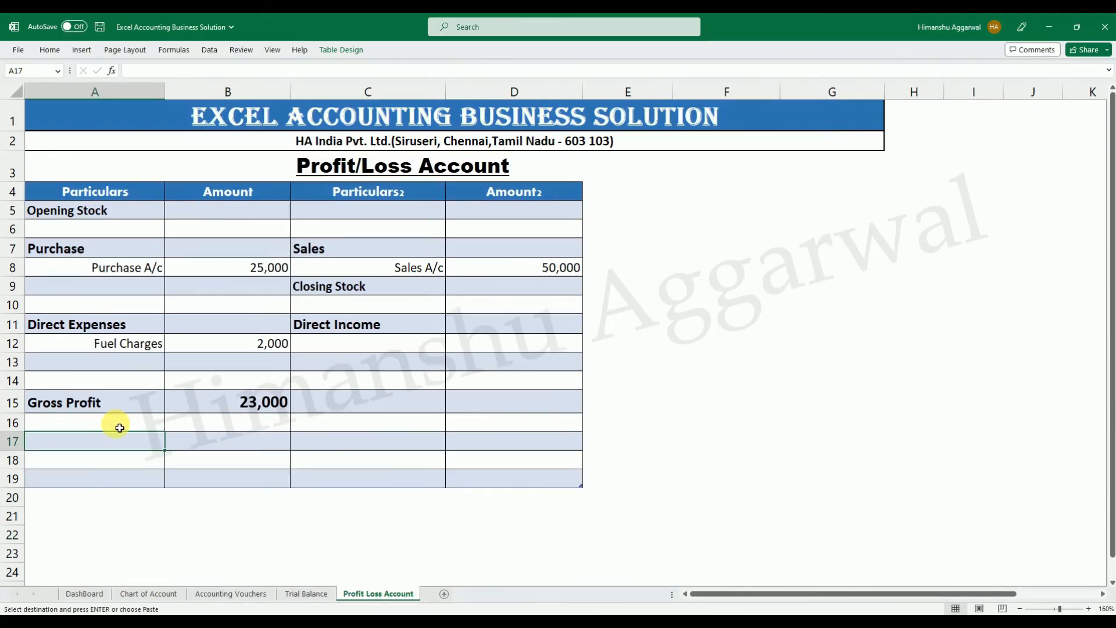
pyautogui.press('Return')
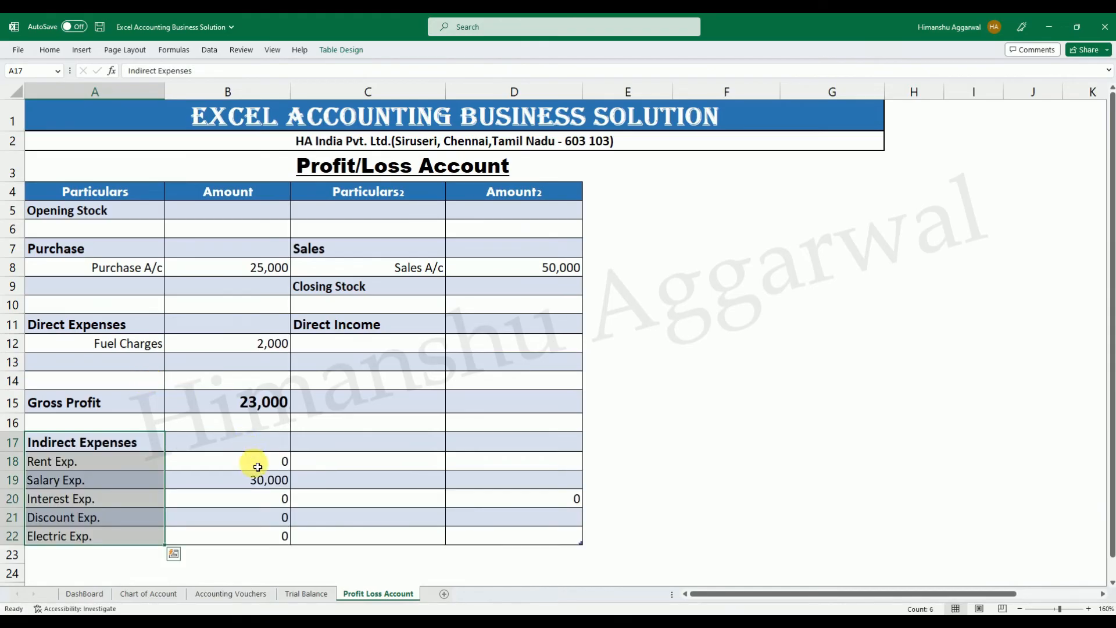
pyautogui.moveTo(260, 462); pyautogui.dragTo(263, 535)
pyautogui.press('Delete')
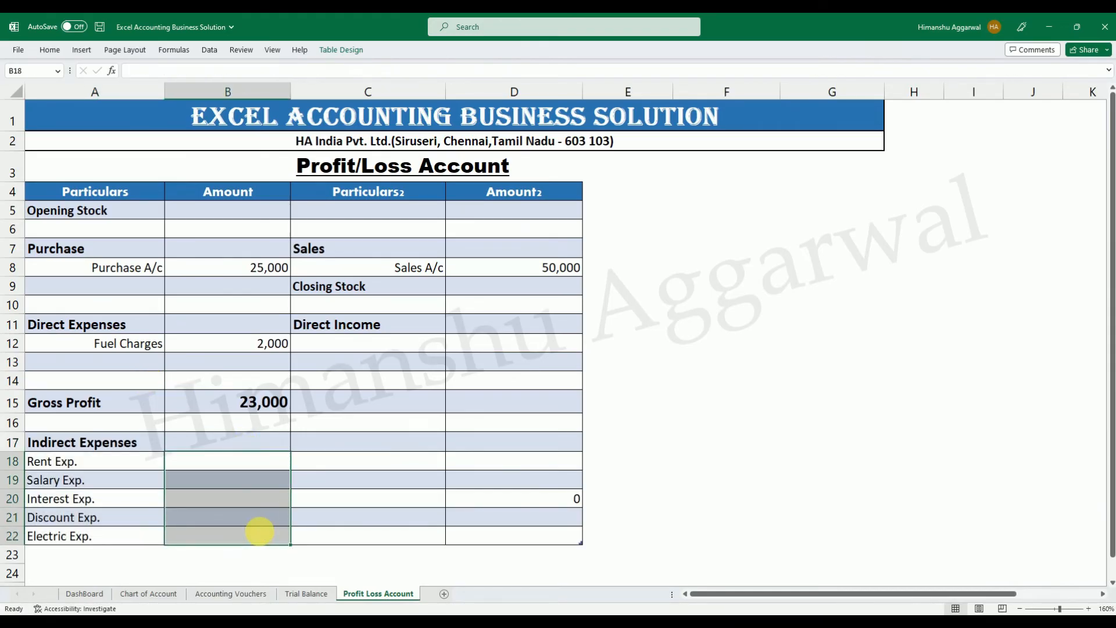
# Copy the Indirect Income heading and labels from C17:C20 of the Excel Accounting workbook into C17:C20 here, clearing the auto-filled D20.
pyautogui.click(395, 502)
pyautogui.click(386, 446)
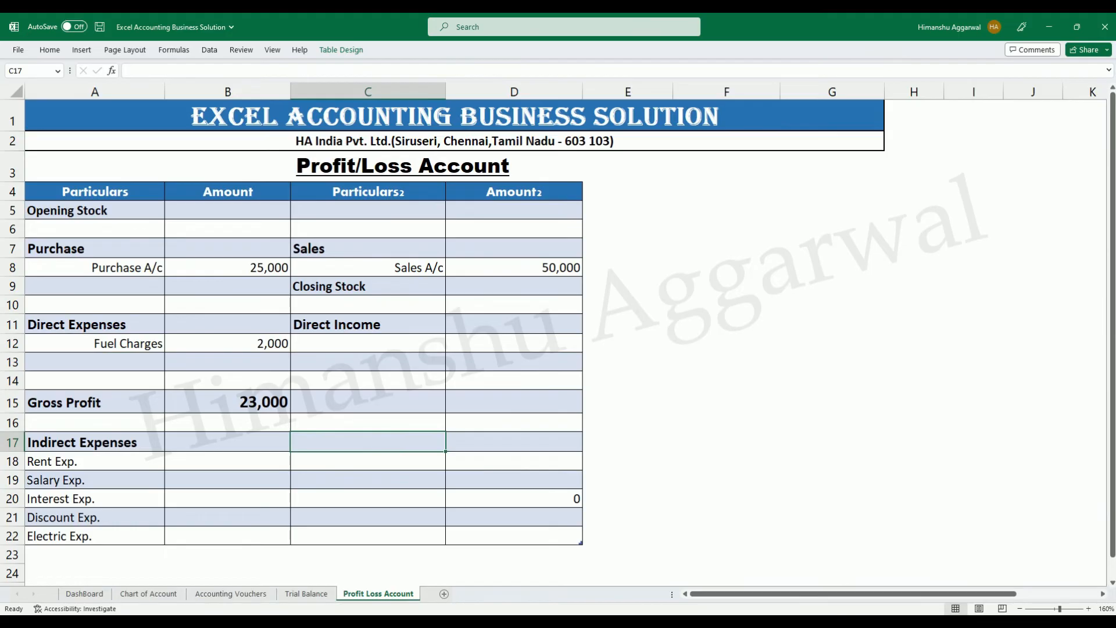
pyautogui.click(731, 620)
pyautogui.click(678, 571)
pyautogui.moveTo(411, 438); pyautogui.dragTo(408, 493)
pyautogui.hotkey('ctrl', 'c')
pyautogui.moveTo(731, 621)
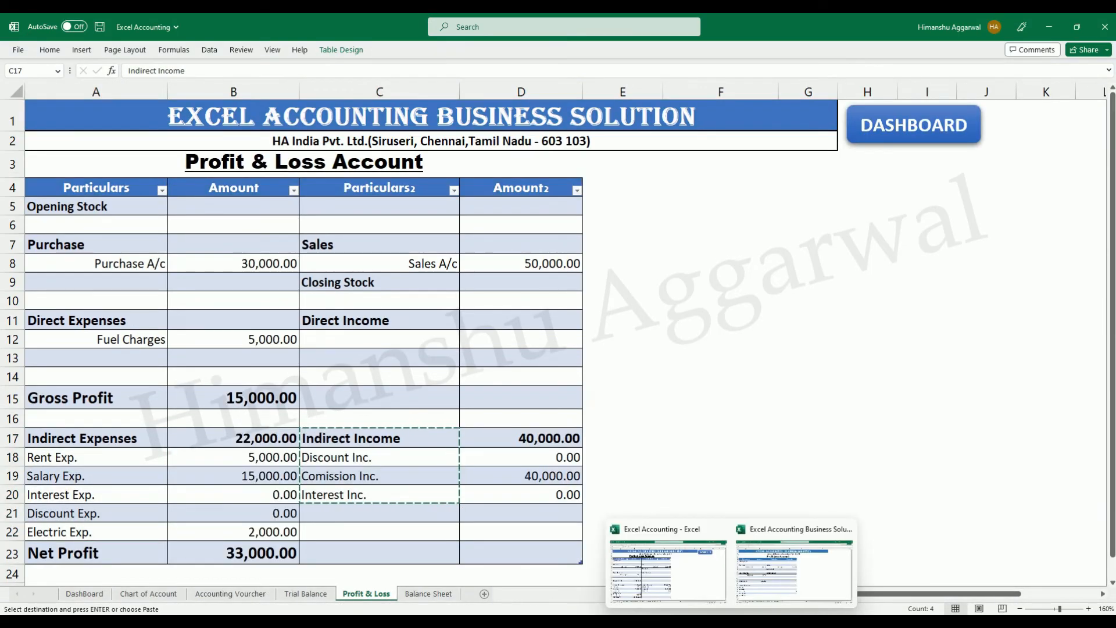
pyautogui.click(751, 590)
pyautogui.click(356, 439)
pyautogui.hotkey('ctrl', 'v')
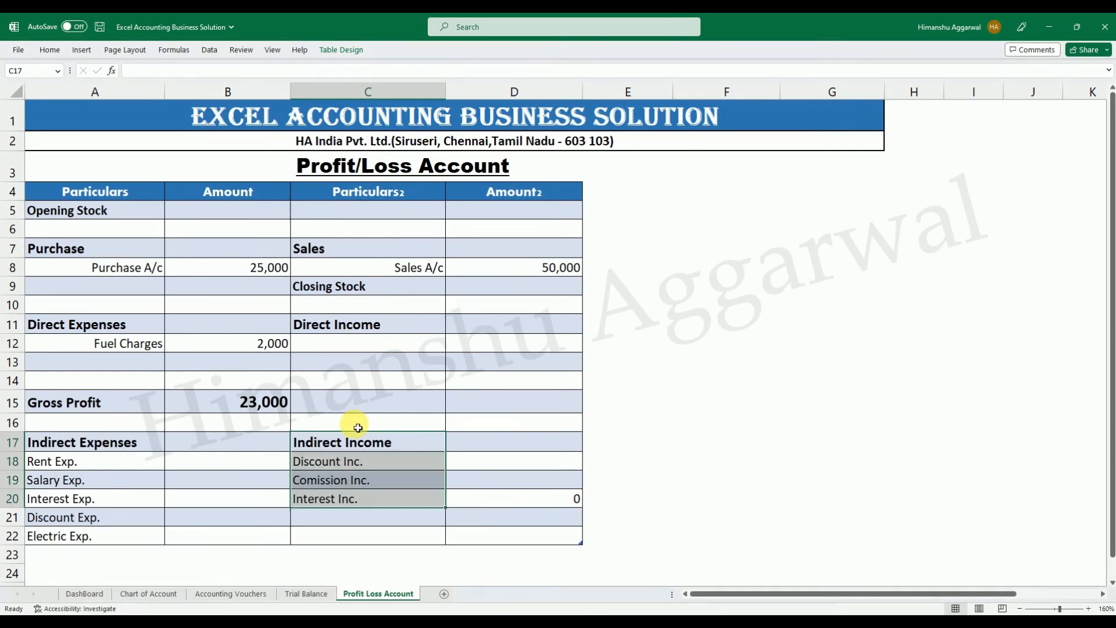
pyautogui.click(564, 498)
pyautogui.press('Delete')
# Copy the lookup formula from the Purchase A/c amount in B8 to the indirect expense amounts B18:B22.
pyautogui.click(249, 453)
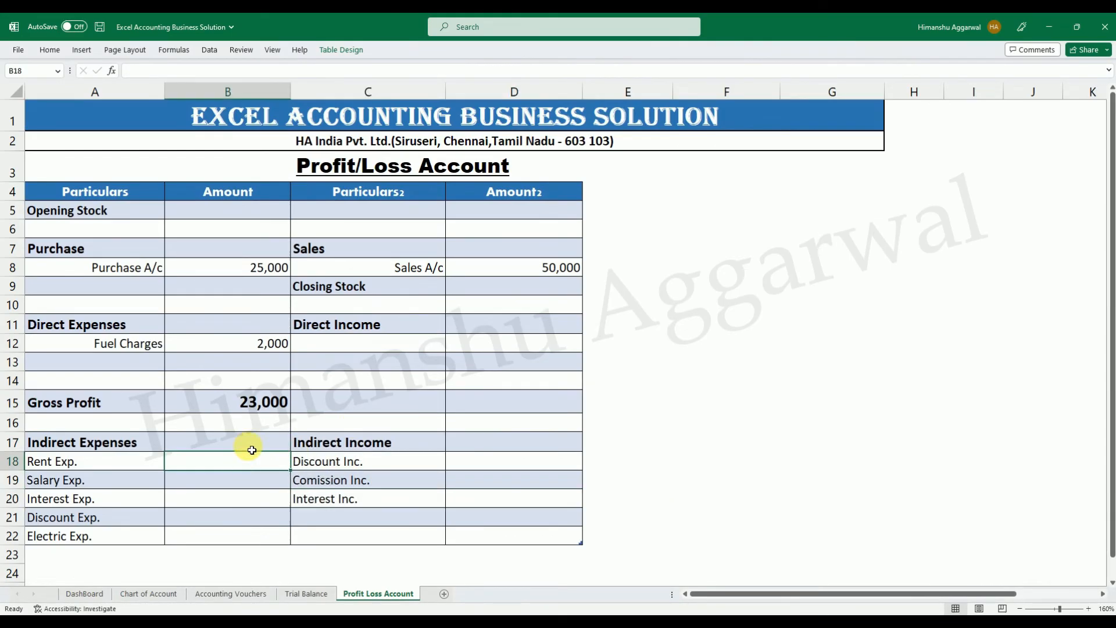
pyautogui.click(272, 268)
pyautogui.hotkey('ctrl', 'c')
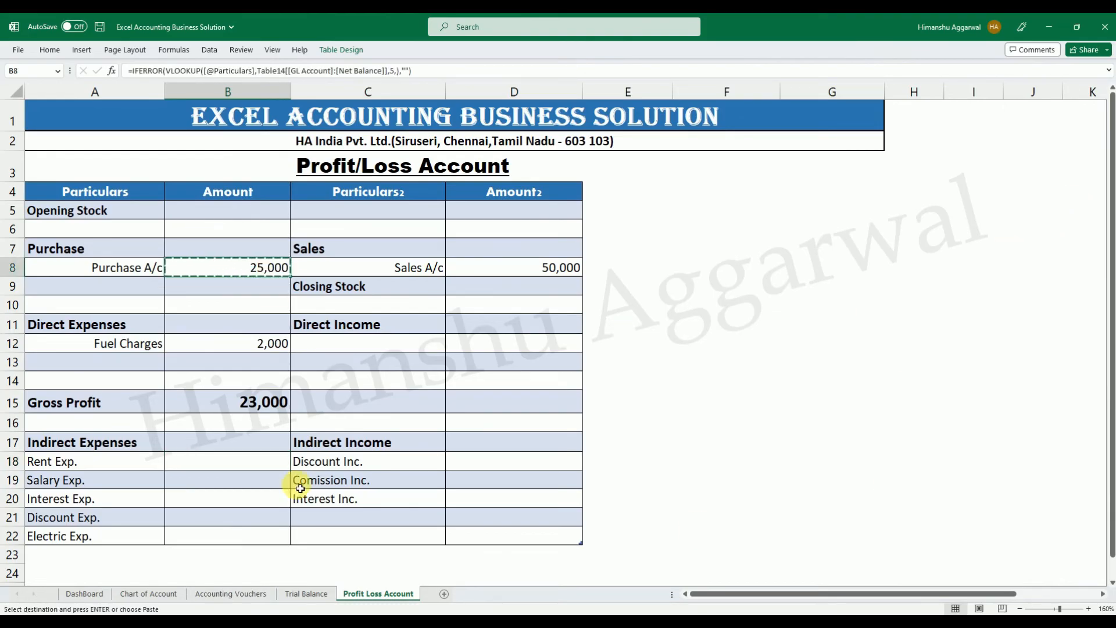
pyautogui.click(251, 460)
pyautogui.press('Return')
pyautogui.moveTo(258, 465); pyautogui.dragTo(259, 528)
pyautogui.hotkey('ctrl', 'v')
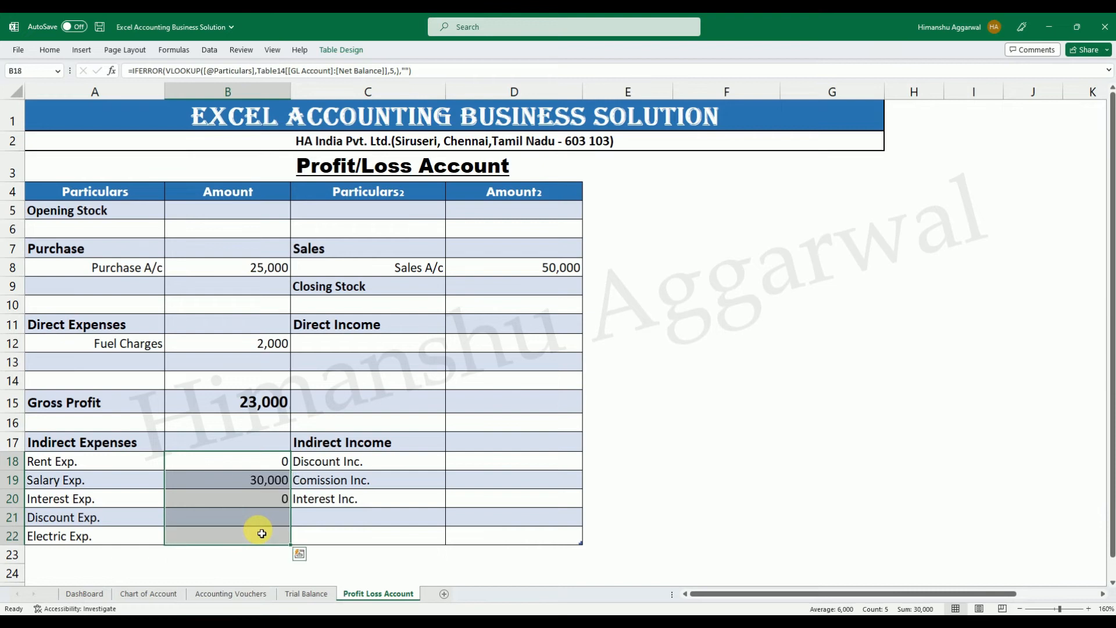
pyautogui.click(260, 483)
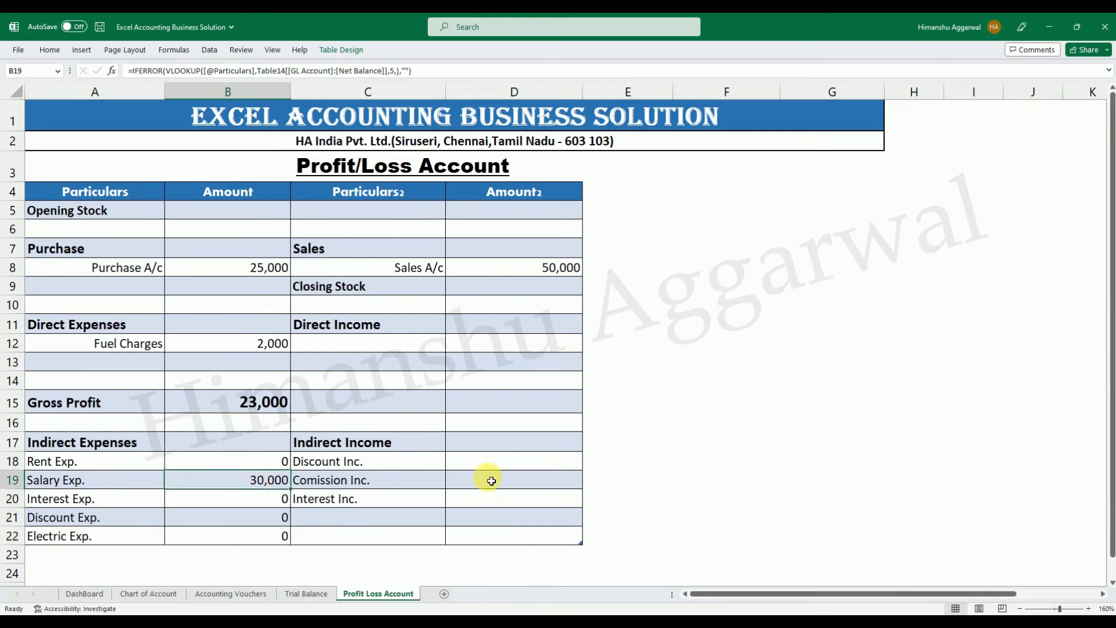
# Copy the lookup formula from the Sales A/c amount in D8 to the indirect income amounts D18:D20.
pyautogui.click(551, 274)
pyautogui.hotkey('ctrl', 'c')
pyautogui.click(531, 465)
pyautogui.hotkey('ctrl', 'v')
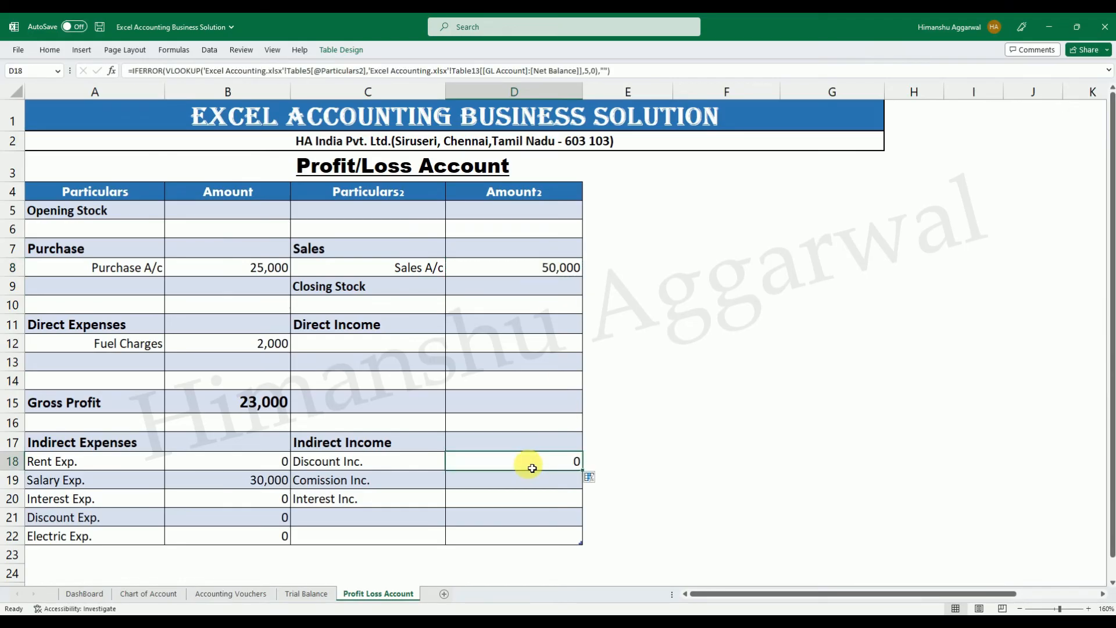
pyautogui.moveTo(532, 468); pyautogui.dragTo(517, 505)
pyautogui.hotkey('ctrl', 'v')
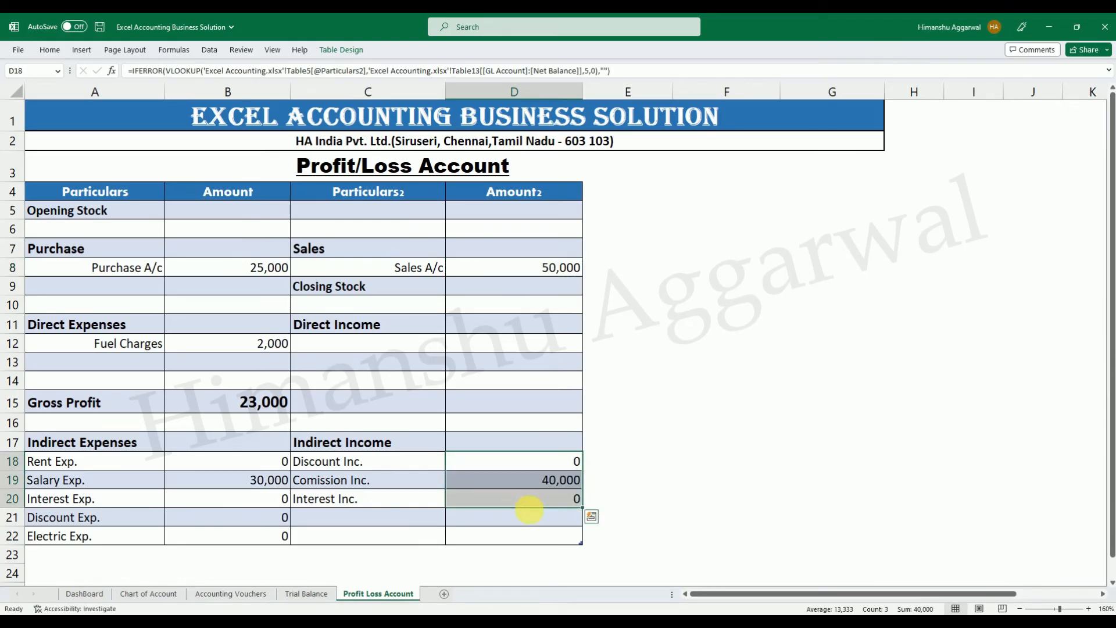
pyautogui.click(795, 513)
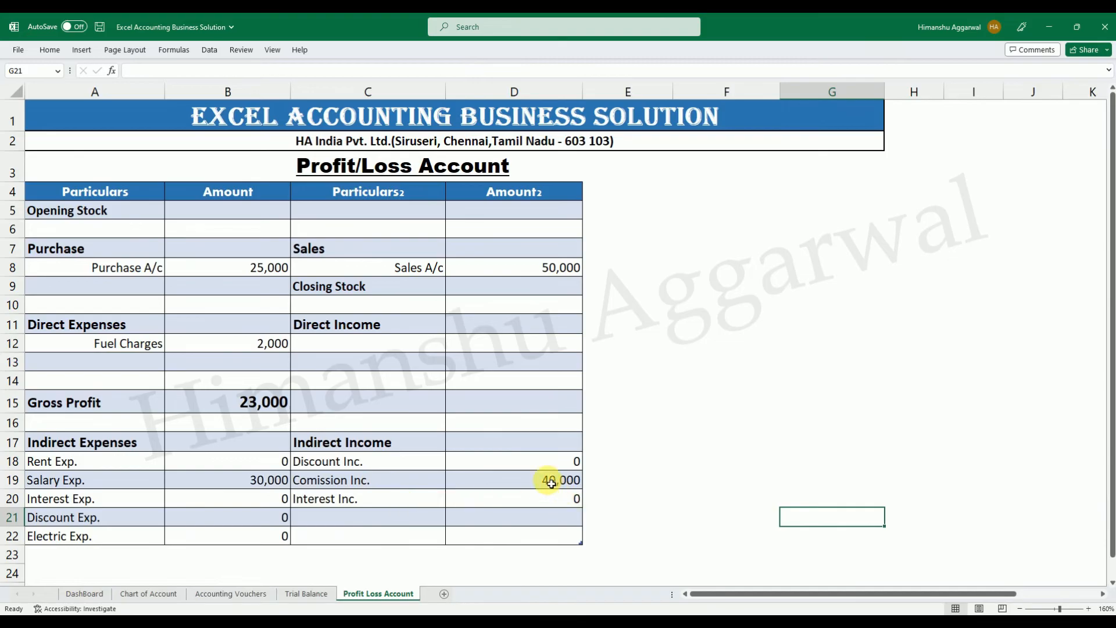
pyautogui.click(241, 443)
pyautogui.write('=sum')
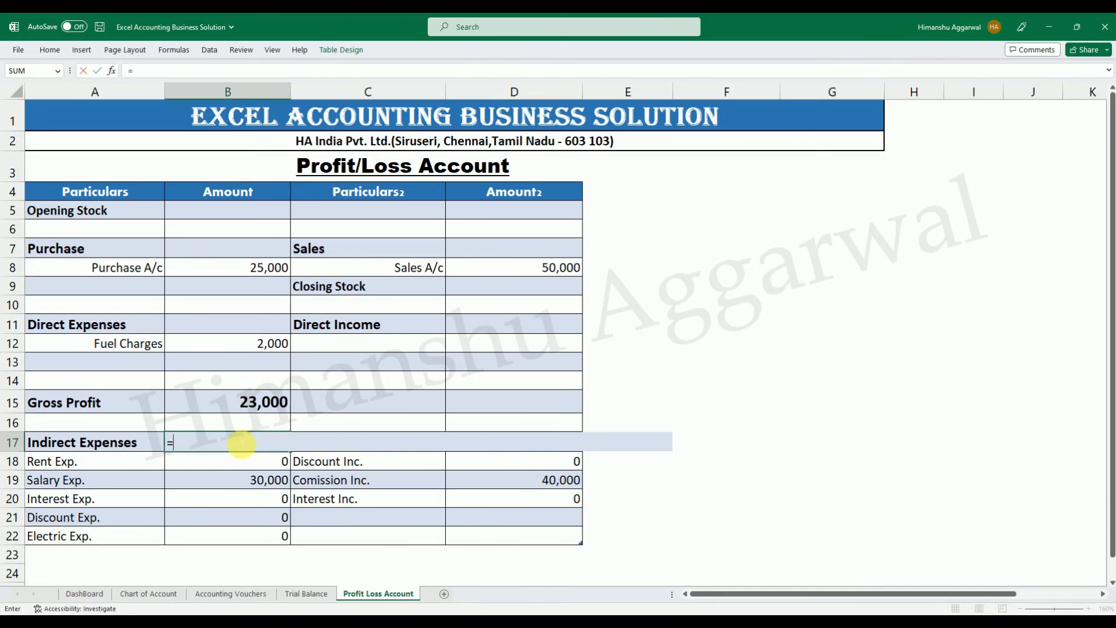
pyautogui.press('Escape')
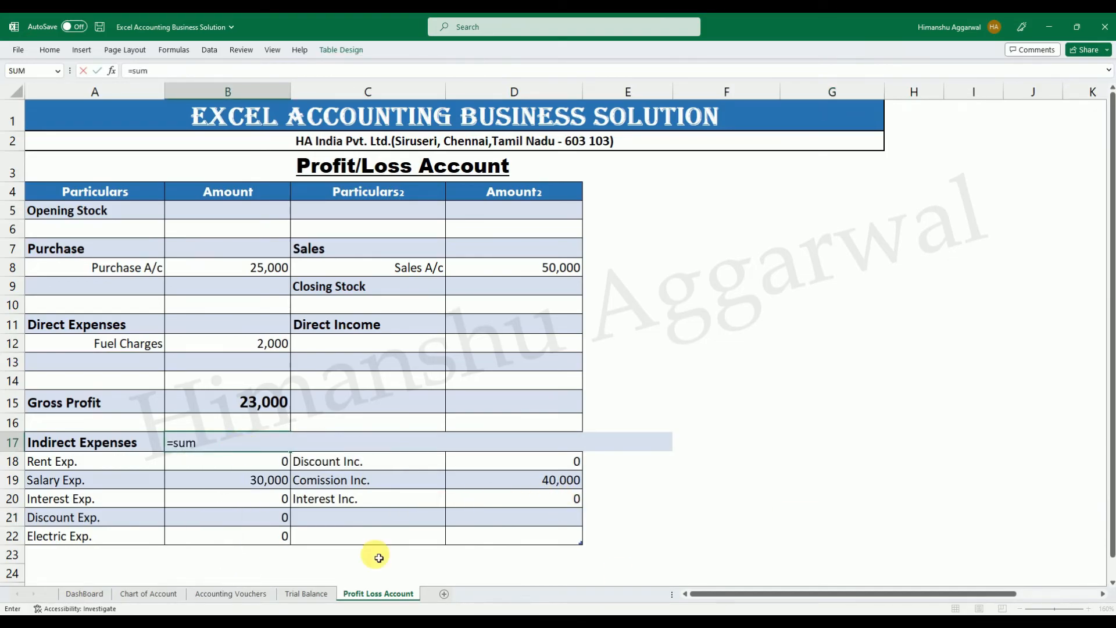
# Add a blank table row 23 below Electric Exp. and total the indirect expenses in B17 with =SUM(B18:B23).
pyautogui.click(571, 540)
pyautogui.press('Tab')
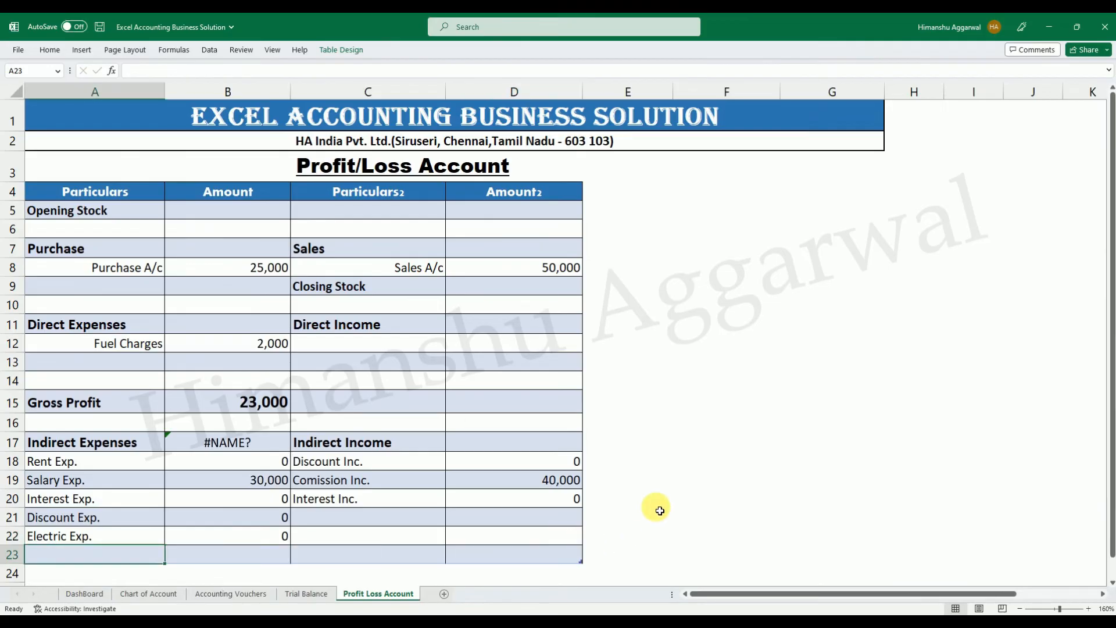
pyautogui.click(245, 433)
pyautogui.write('=sum')
pyautogui.press('Tab')
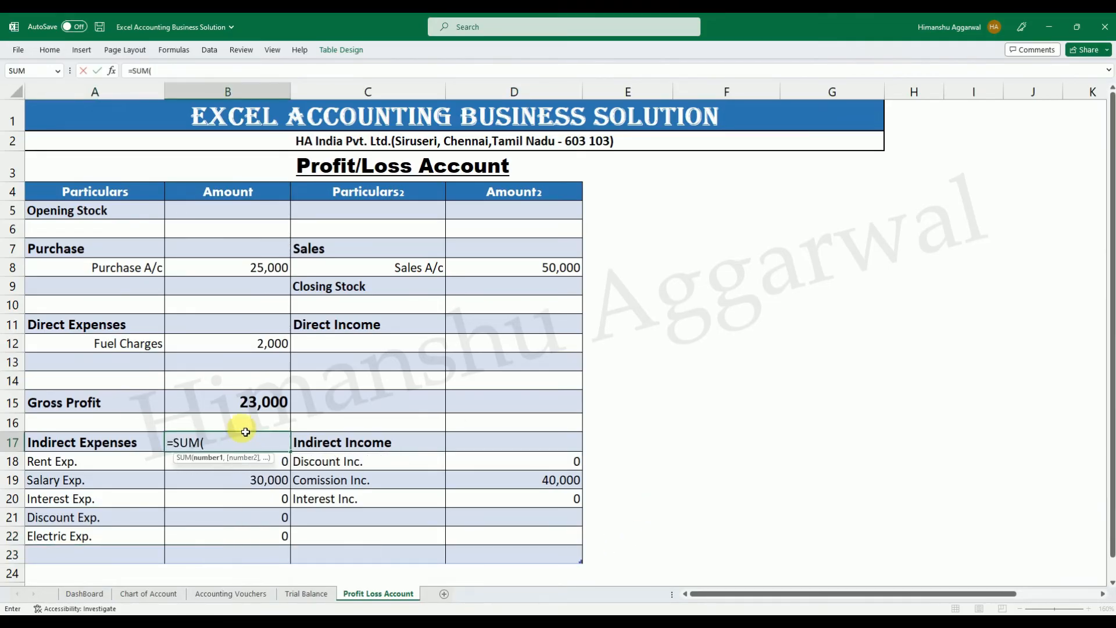
pyautogui.moveTo(280, 459); pyautogui.dragTo(261, 553)
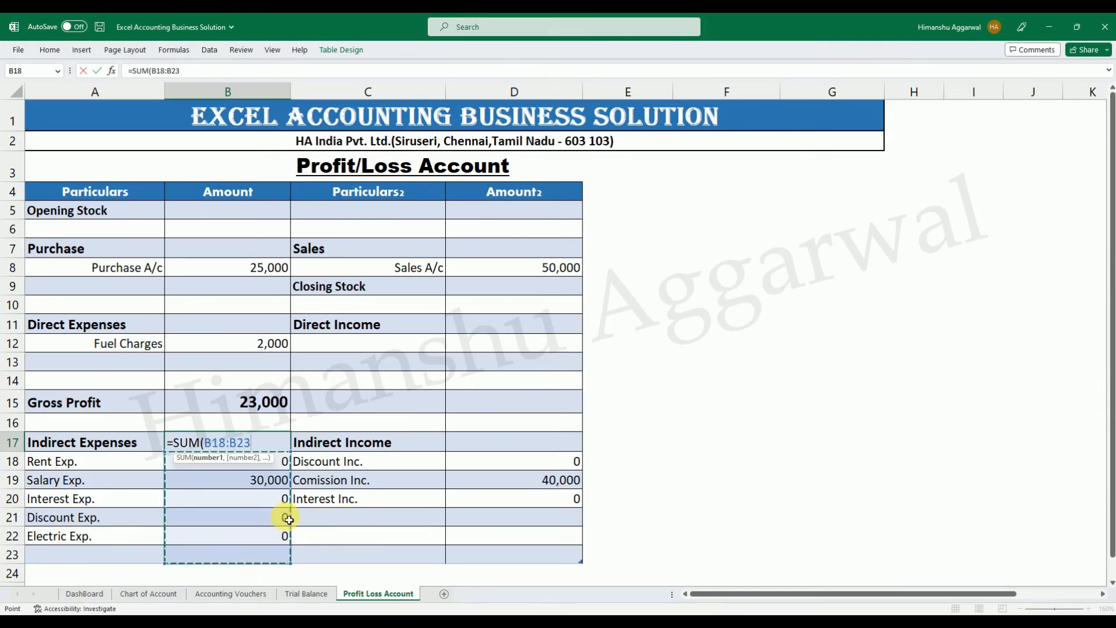
pyautogui.press('Return')
# Ignore the error flag on the Indirect Expenses total in B17 and make the total bold.
pyautogui.press('Up')
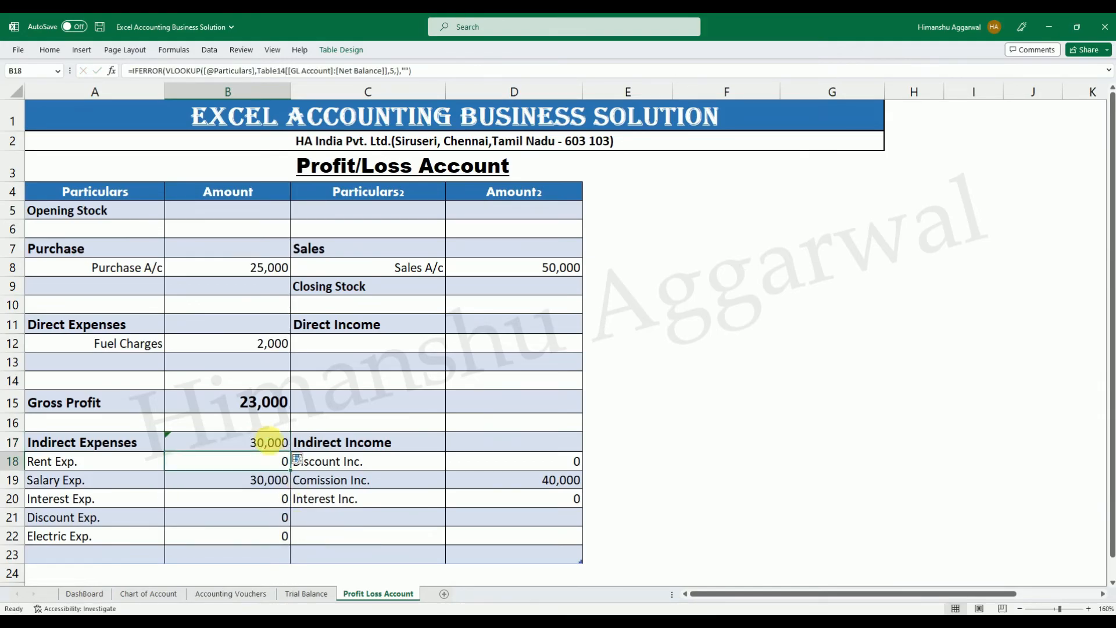
pyautogui.click(151, 439)
pyautogui.click(181, 497)
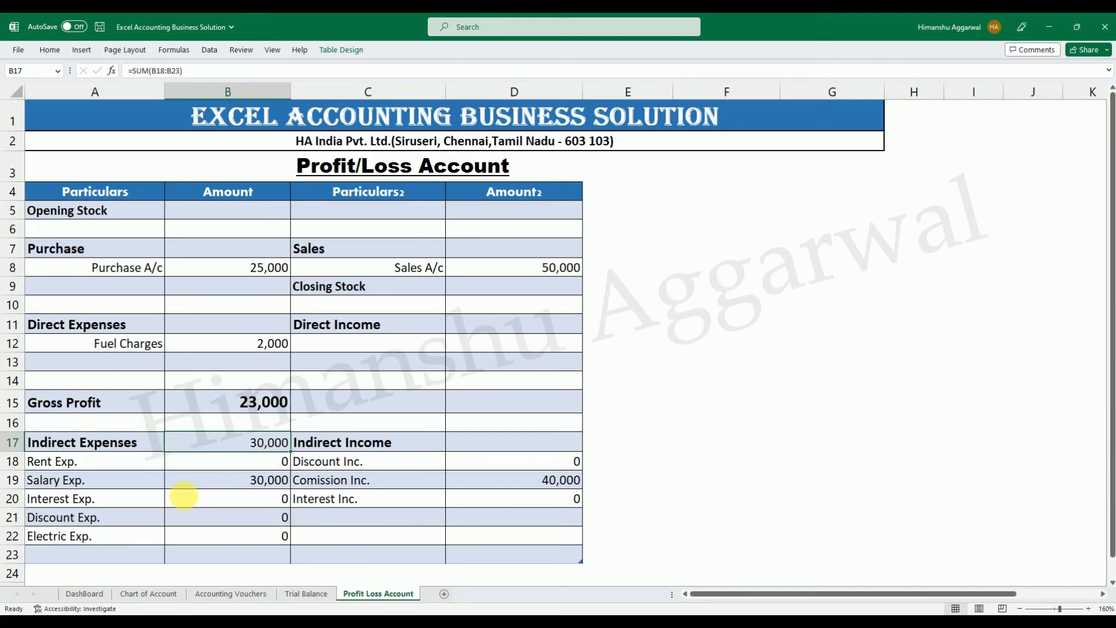
pyautogui.click(49, 50)
pyautogui.click(250, 74)
pyautogui.hotkey('ctrl', 'b')
pyautogui.click(494, 445)
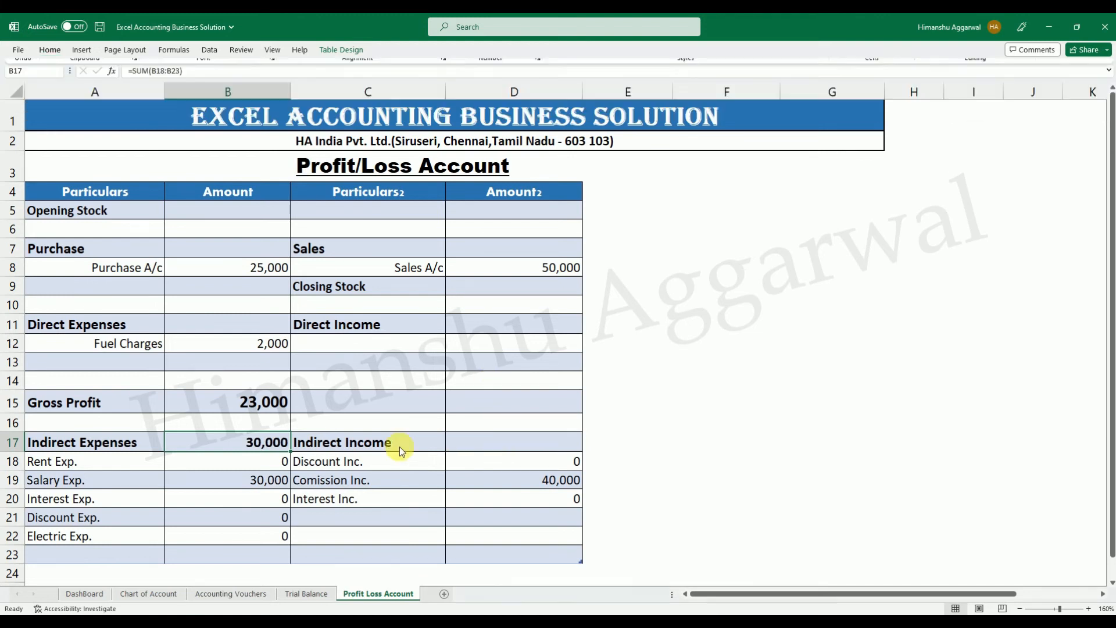
# Copy the total formula from B17 to D17 for Indirect Income and ignore the error flag on D17.
pyautogui.click(517, 442)
pyautogui.click(280, 437)
pyautogui.hotkey('ctrl', 'c')
pyautogui.press('Right')
pyautogui.press('Right')
pyautogui.hotkey('shift', 'Right')
pyautogui.hotkey('shift', 'Left')
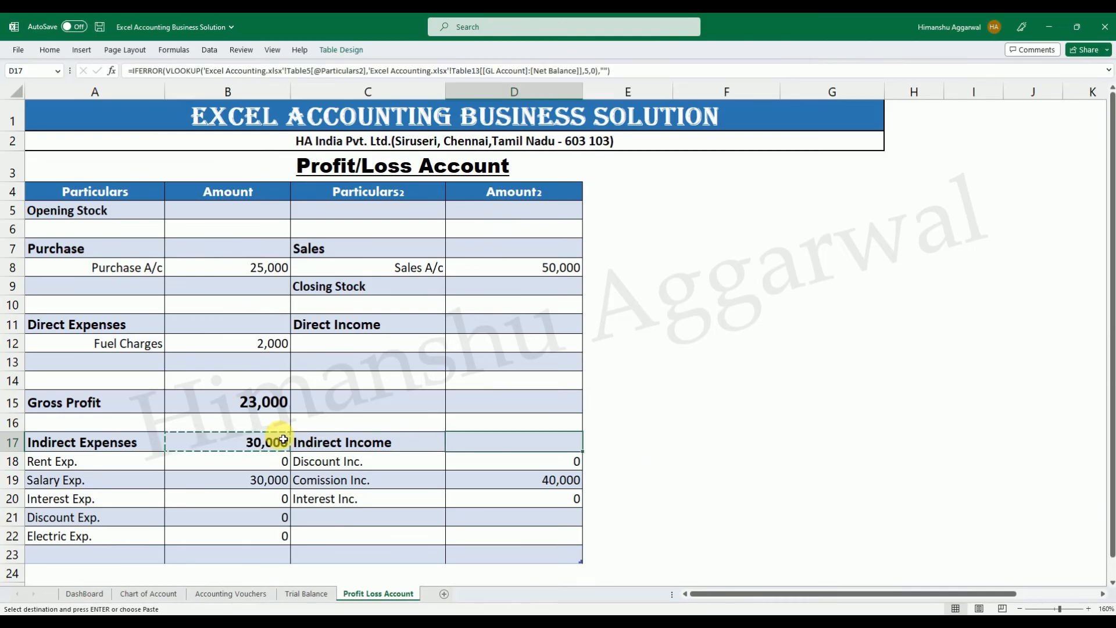
pyautogui.press('Return')
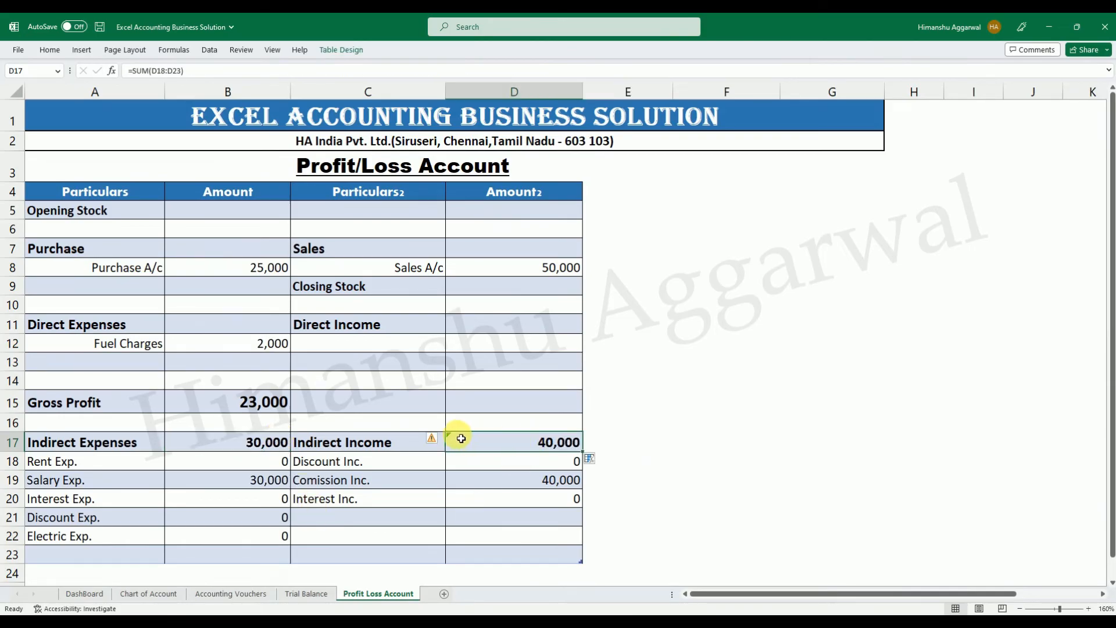
pyautogui.click(436, 441)
pyautogui.click(459, 497)
pyautogui.click(742, 504)
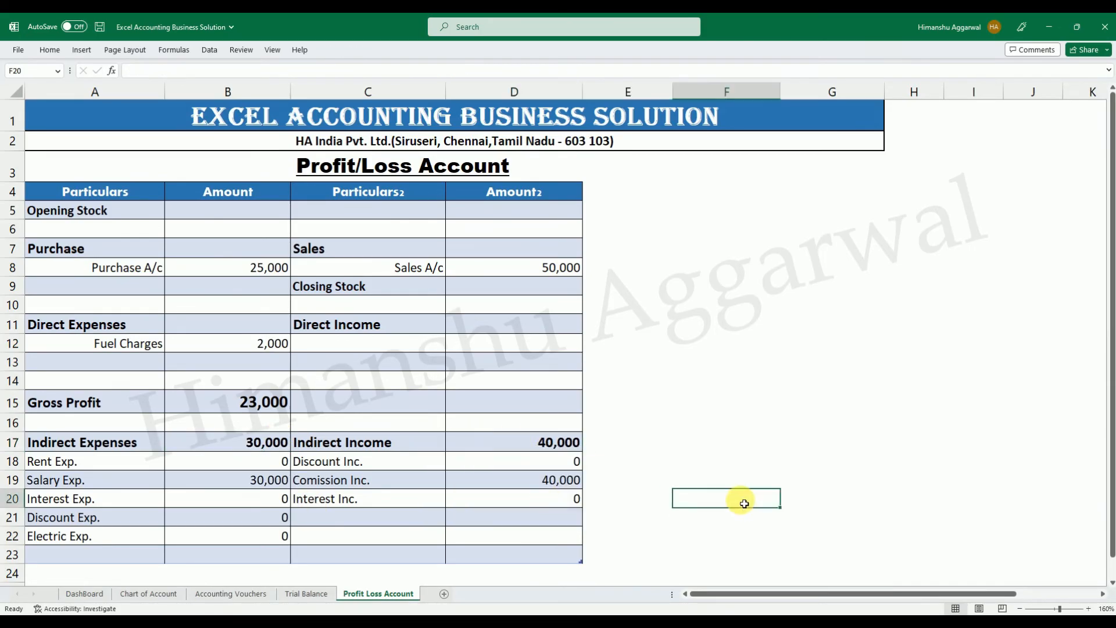
pyautogui.click(264, 446)
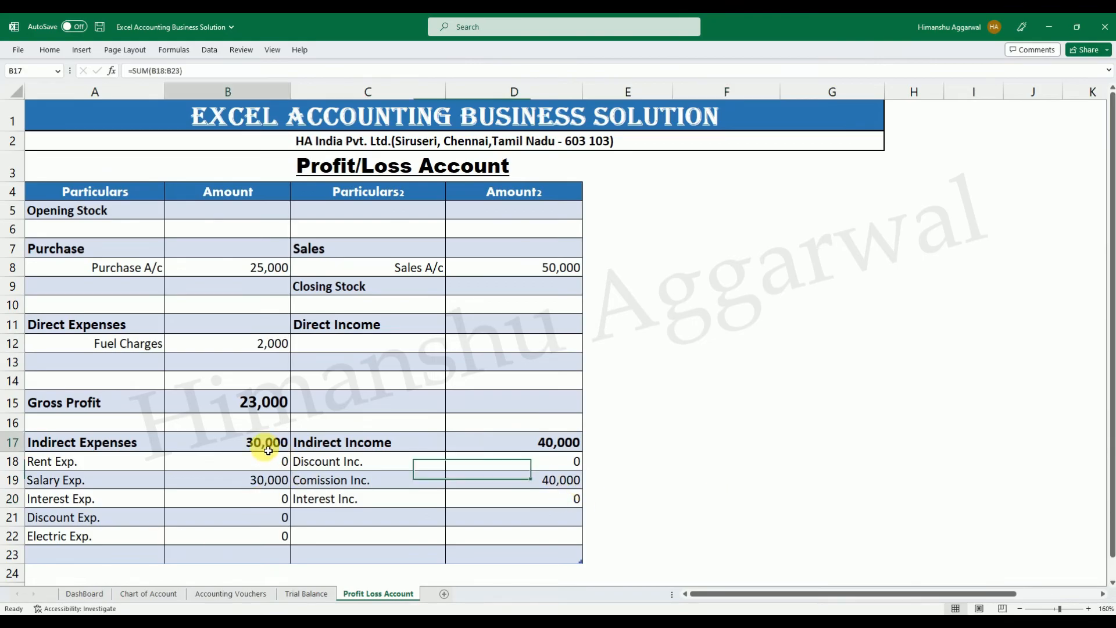
pyautogui.click(511, 443)
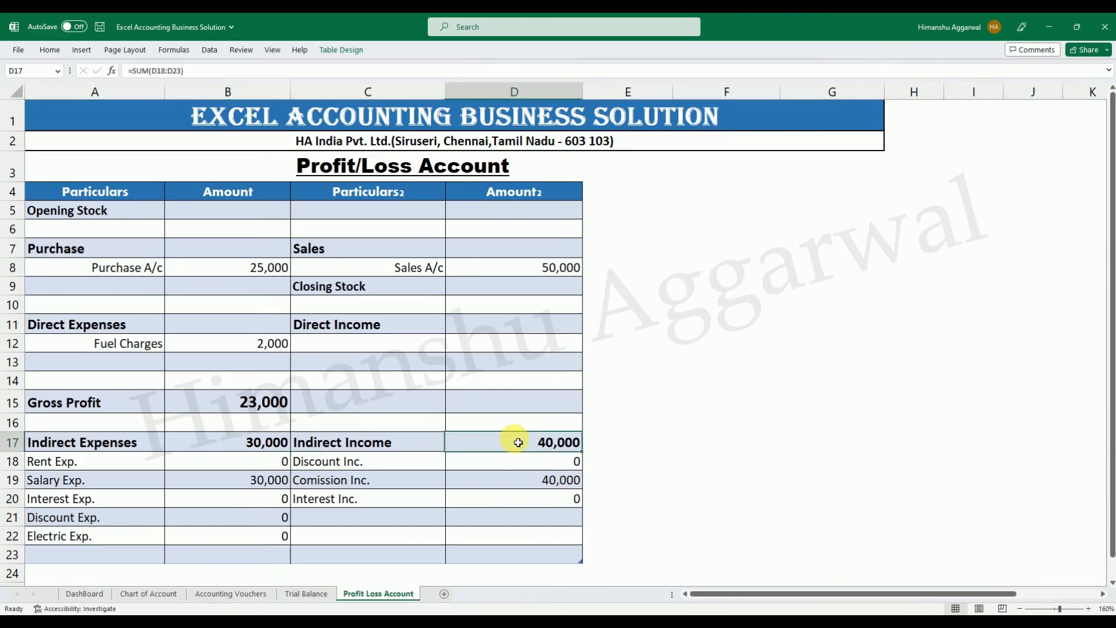
pyautogui.click(758, 481)
# Extend the Profit/Loss table with a new blank row 24.
pyautogui.click(116, 558)
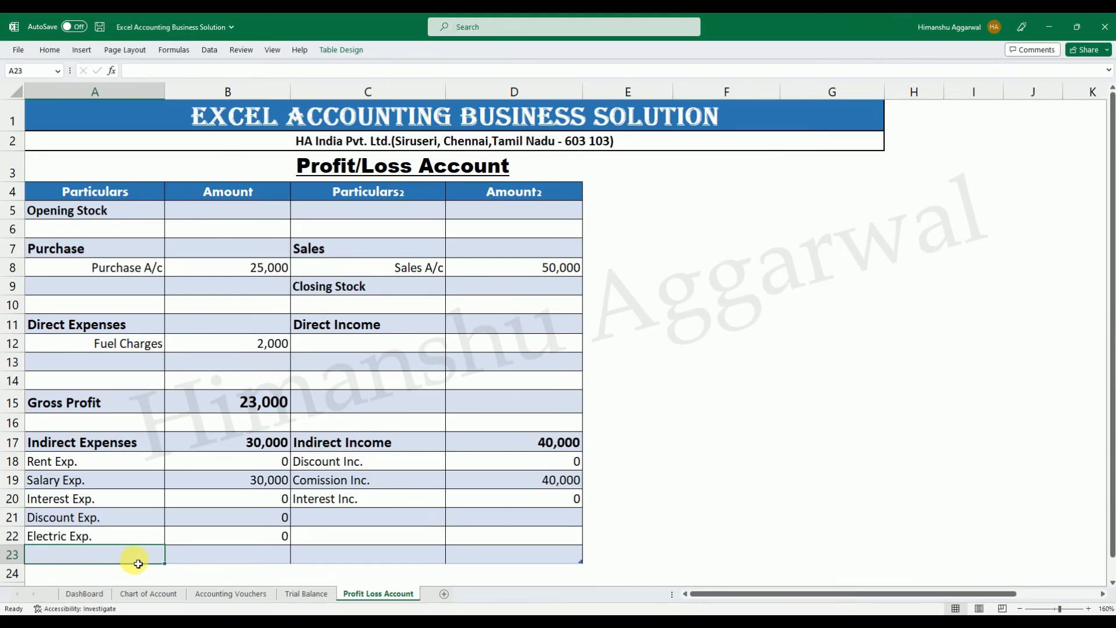
pyautogui.click(575, 557)
pyautogui.press('Tab')
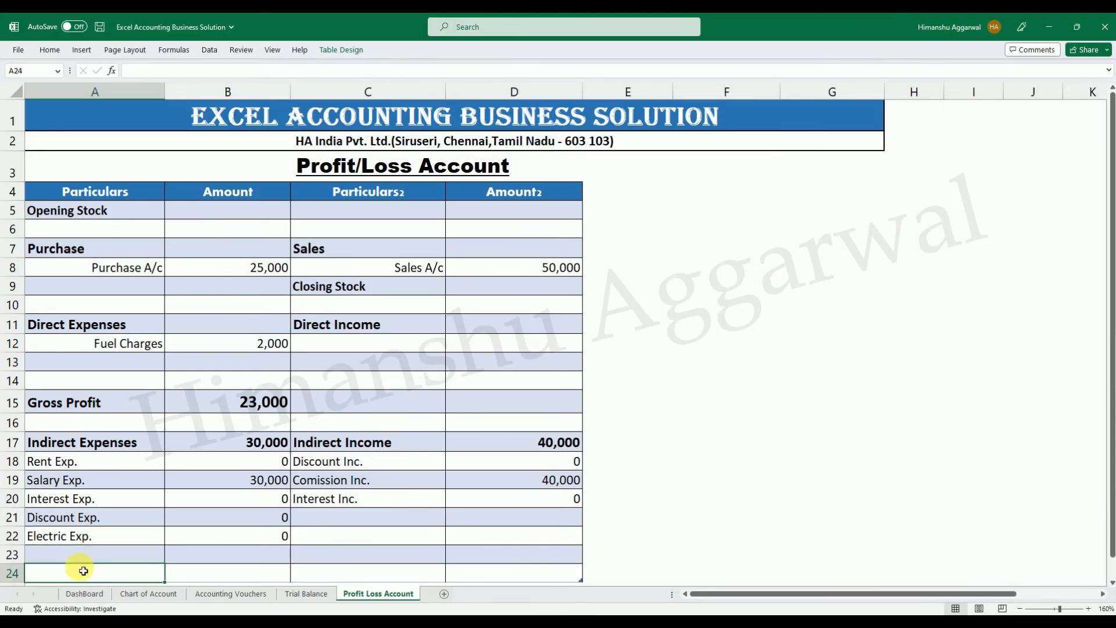
# Enter the formula =IF((B15+D17)>B17,"Net Profit","") in A24.
pyautogui.write('=IF((')
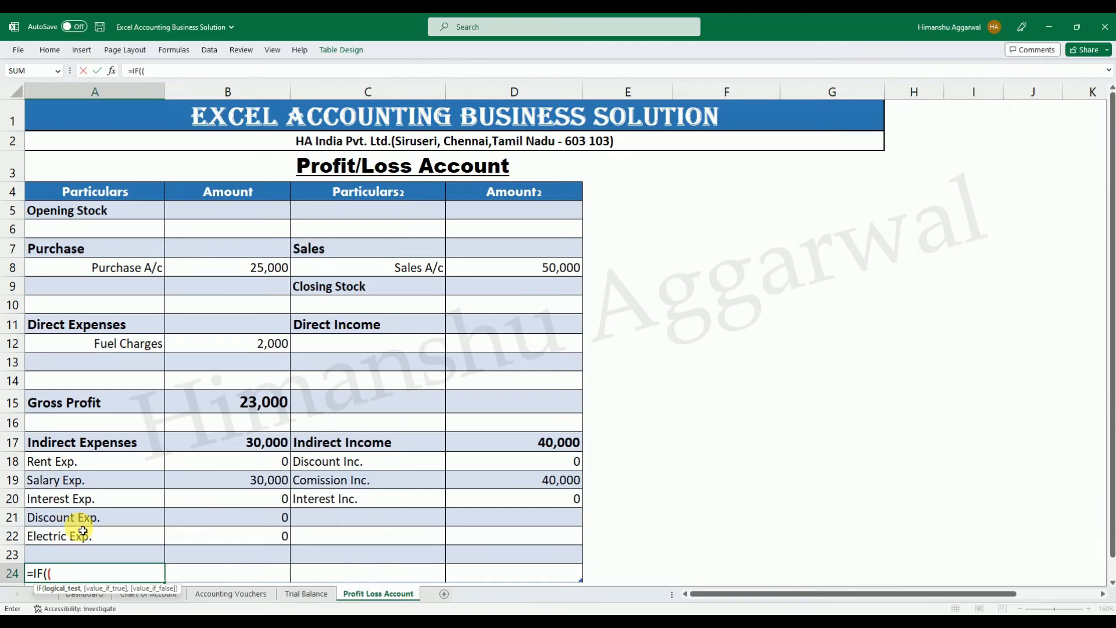
pyautogui.click(240, 405)
pyautogui.write('+')
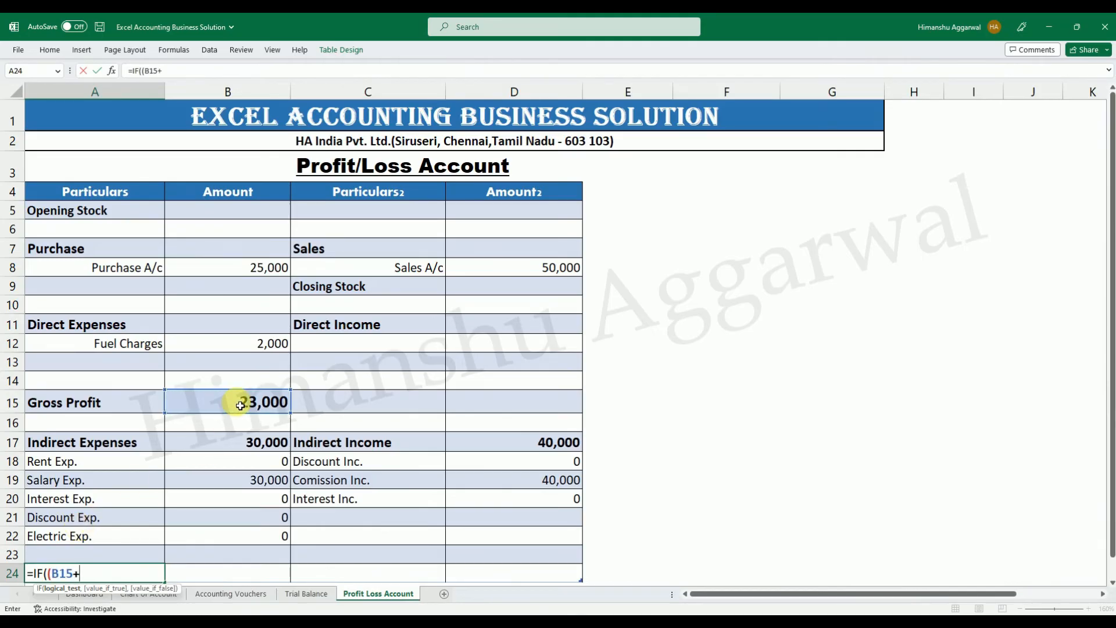
pyautogui.click(551, 447)
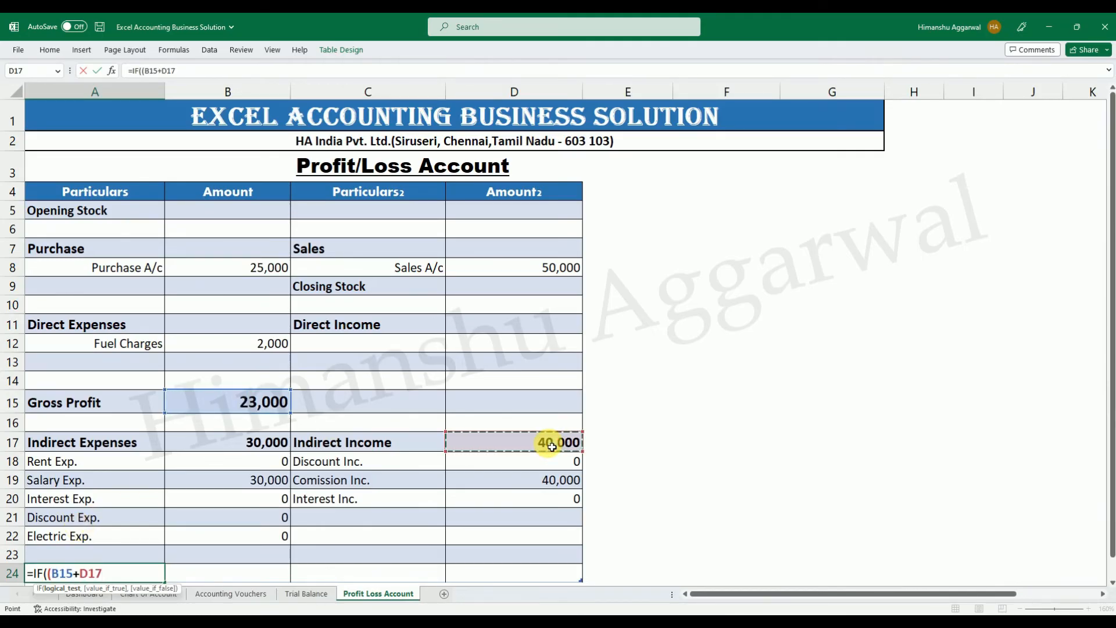
pyautogui.write(')>')
pyautogui.click(234, 445)
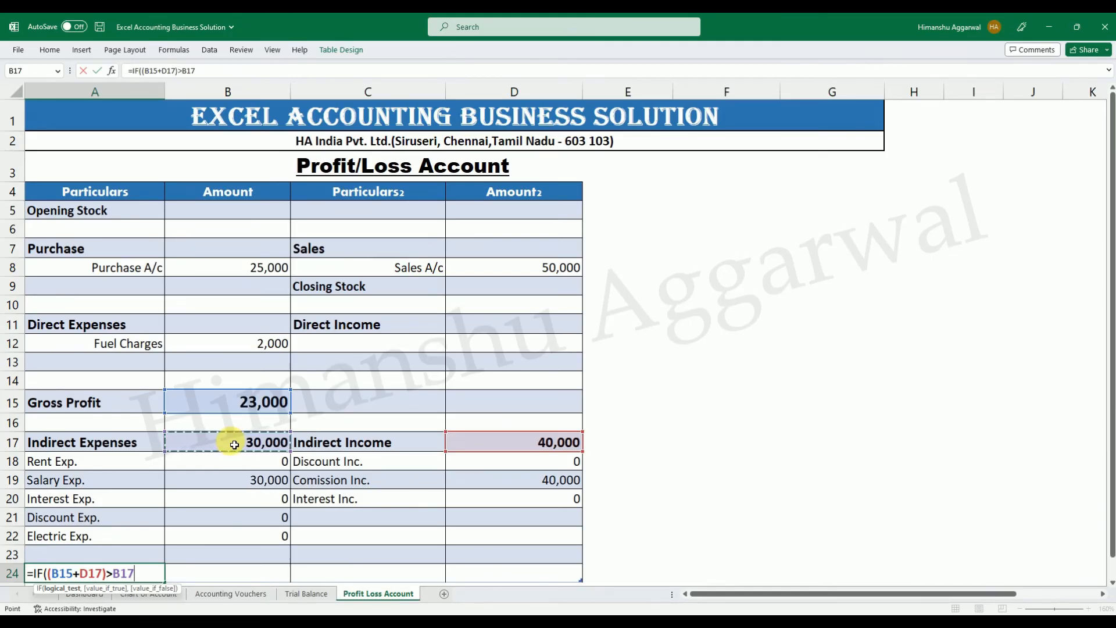
pyautogui.write(',"Net P')
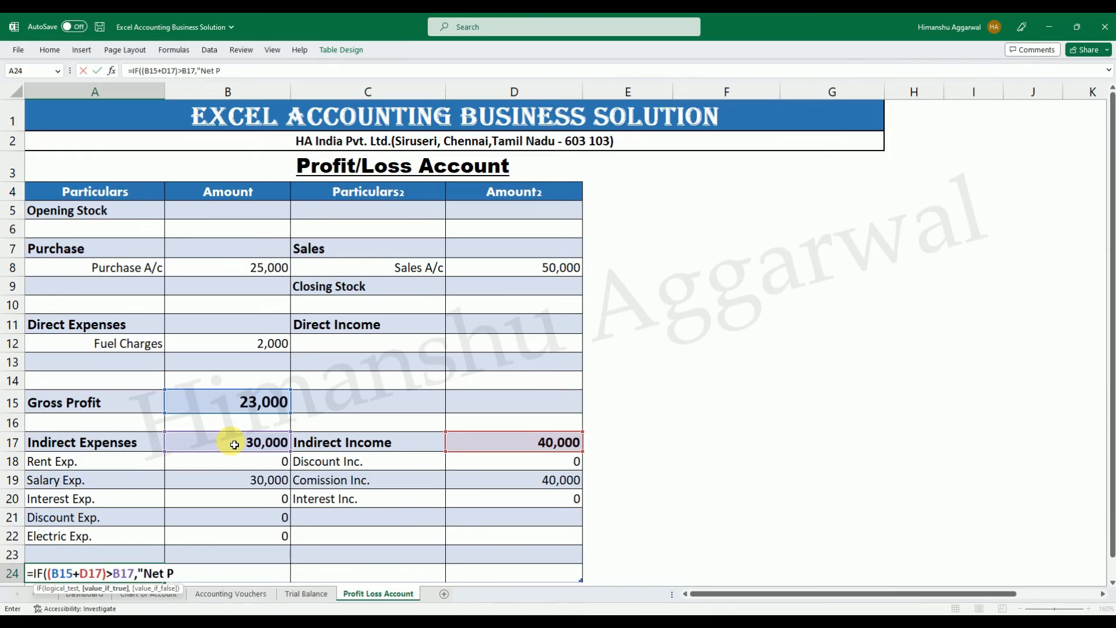
pyautogui.write('rofit")')
pyautogui.press('BackSpace')
pyautogui.write(',')
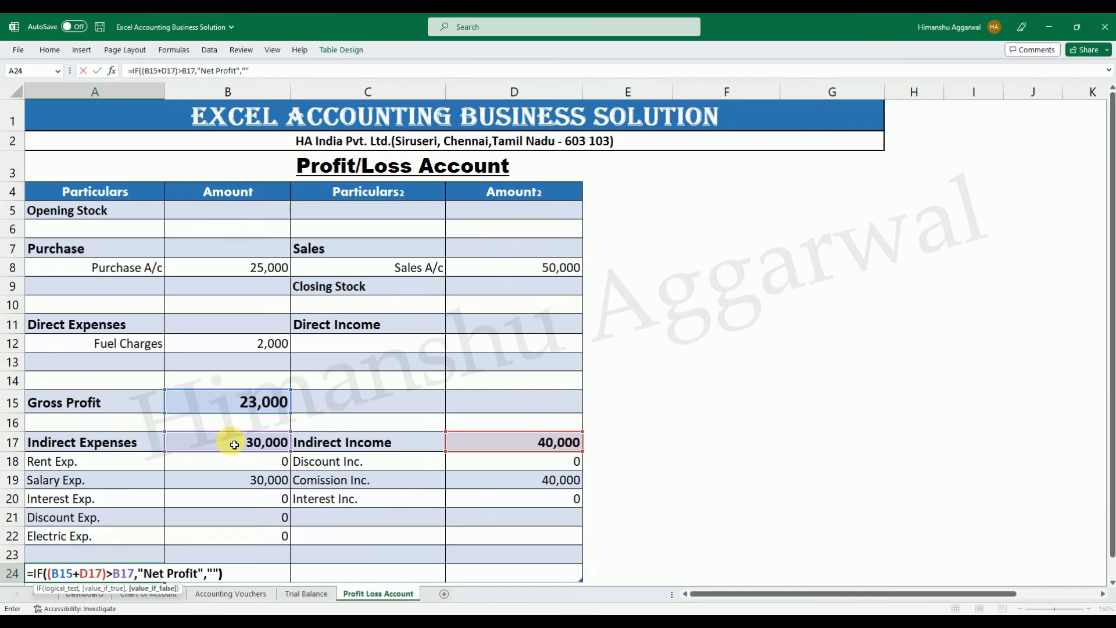
pyautogui.write('"")')
pyautogui.press('Return')
pyautogui.click(117, 526)
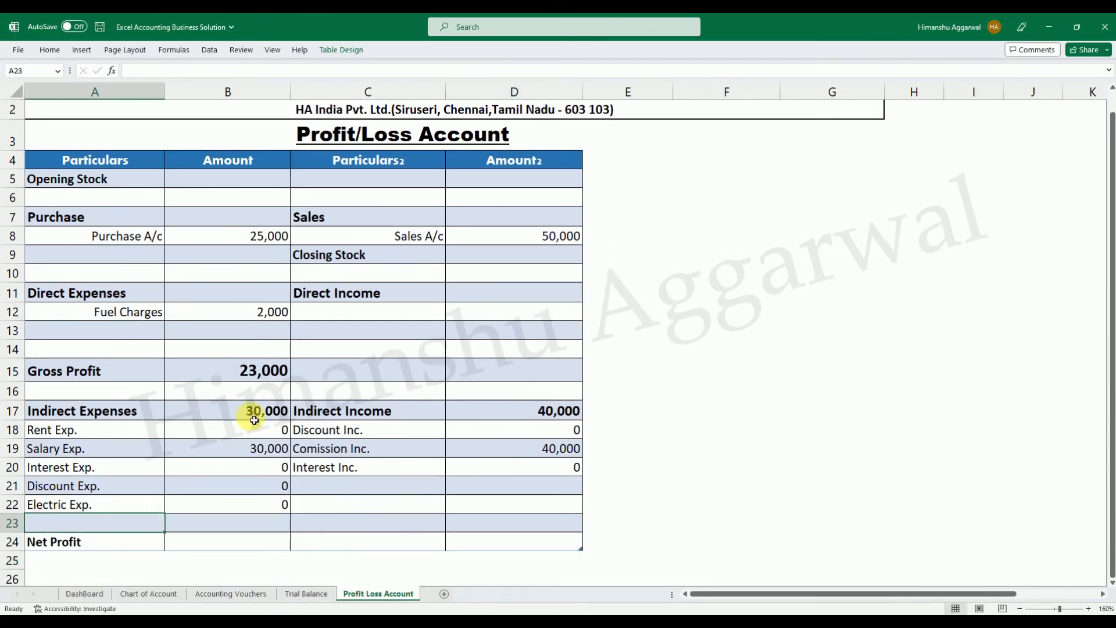
pyautogui.click(256, 370)
pyautogui.click(553, 408)
pyautogui.click(265, 412)
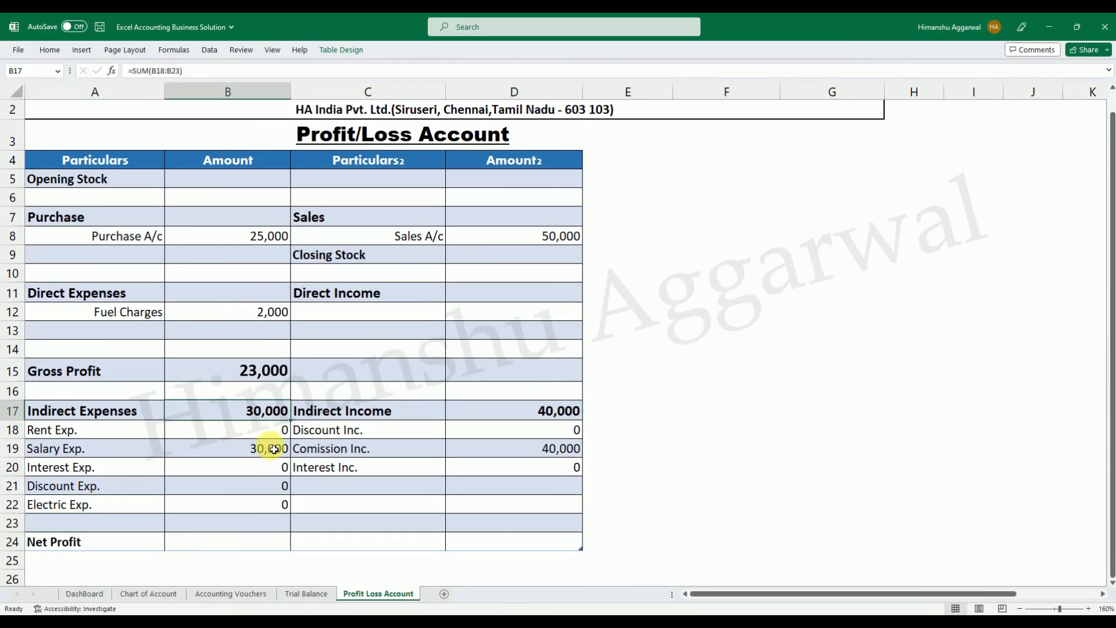
pyautogui.click(156, 540)
pyautogui.click(245, 540)
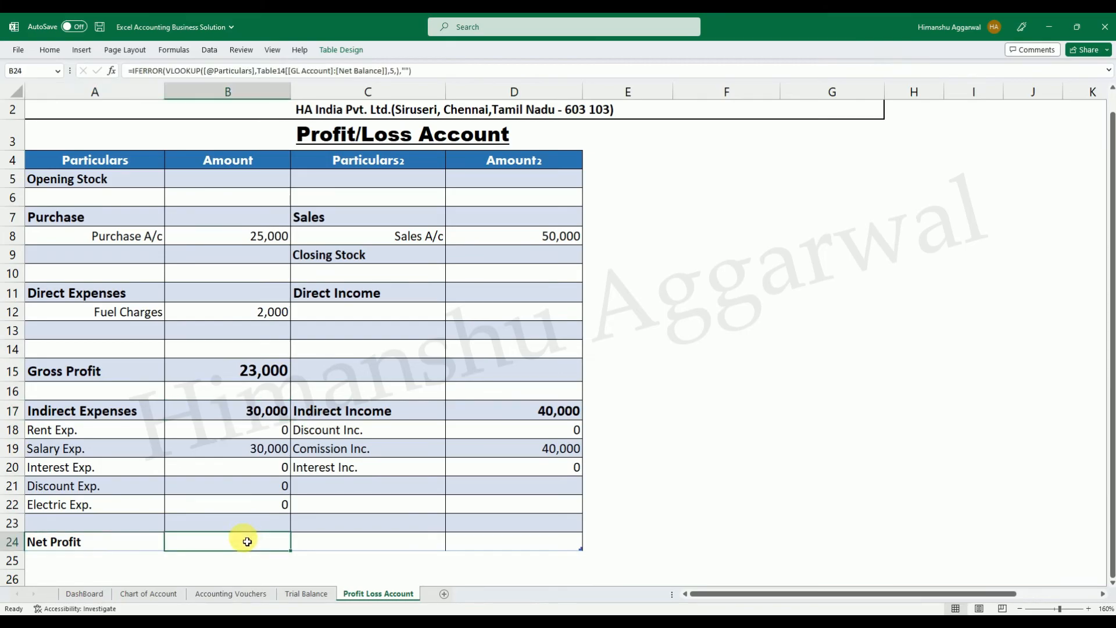
pyautogui.write('=IF(')
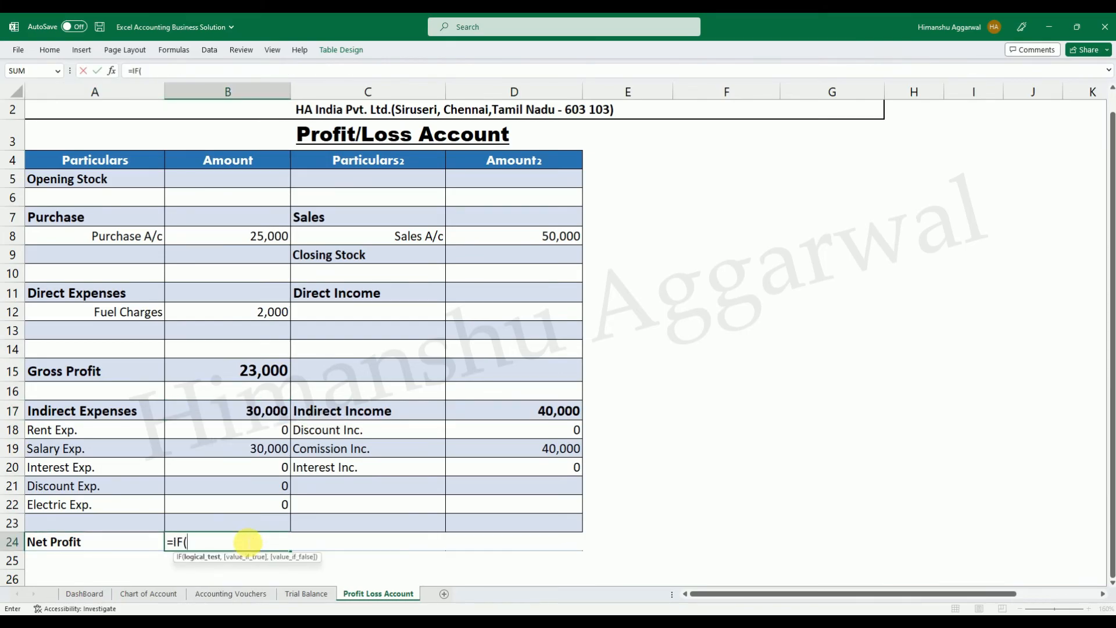
pyautogui.press('Left')
pyautogui.write('="","",')
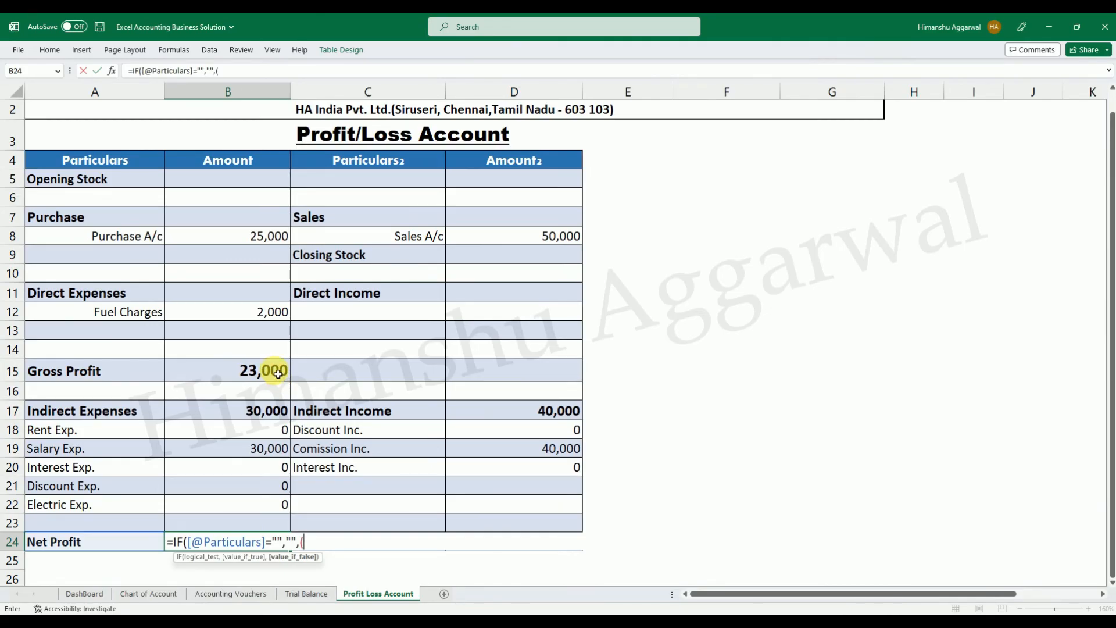
# Complete the Net Profit amount formula in B24 with (B15+D17)-B17 as the result when Particulars is filled.
pyautogui.click(278, 373)
pyautogui.write('+')
pyautogui.click(526, 416)
pyautogui.write(')')
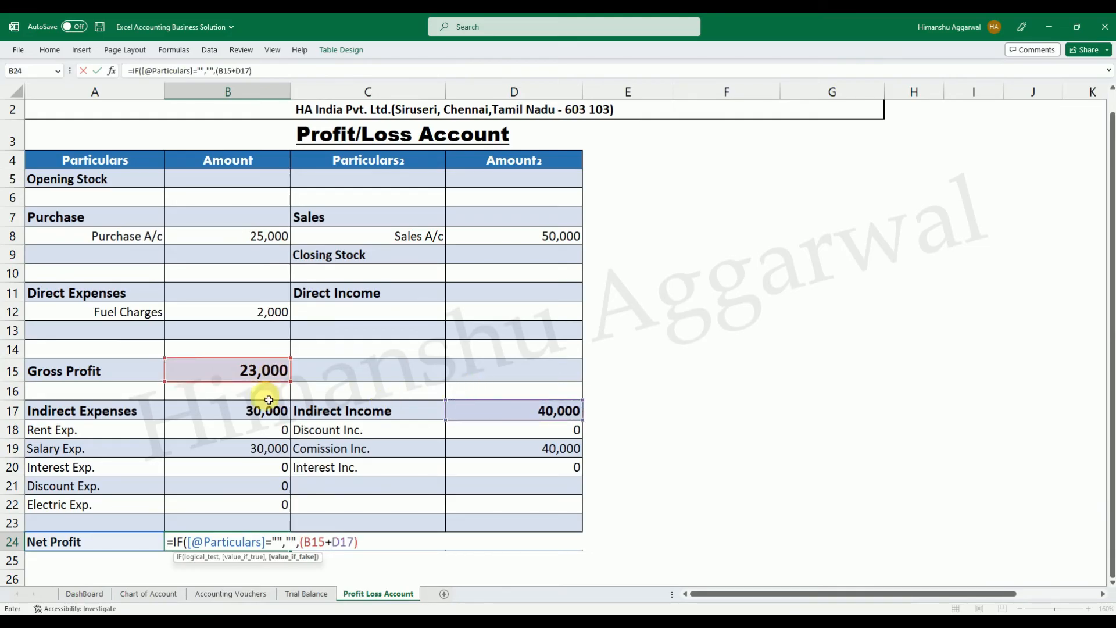
pyautogui.write('-')
pyautogui.click(243, 421)
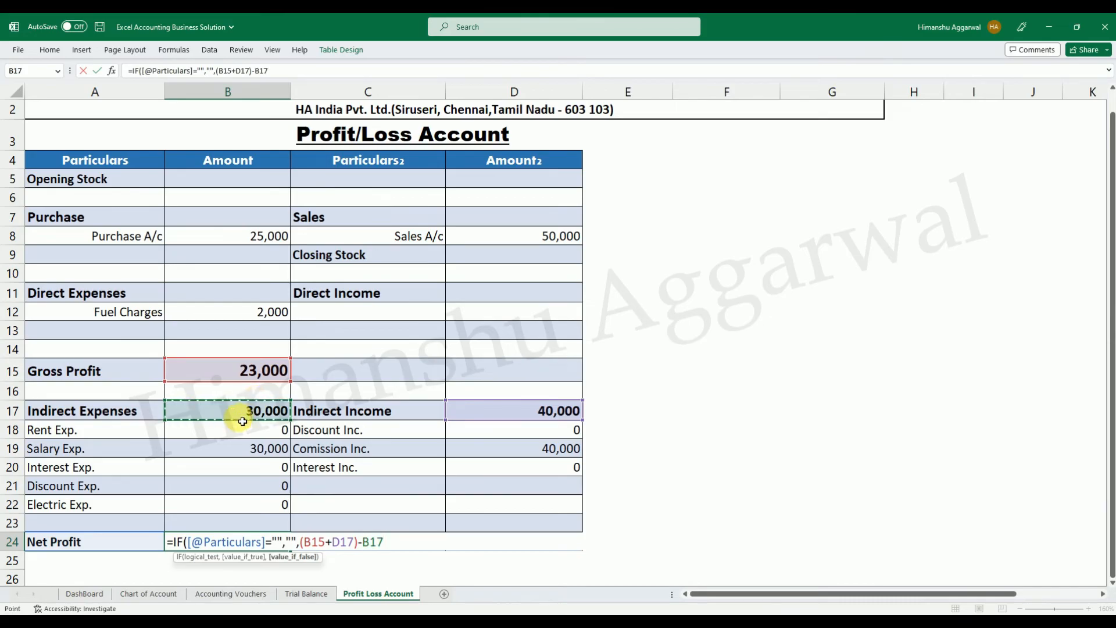
pyautogui.write(')')
pyautogui.press('Return')
# Ignore the error flag on B24 and format the Net Profit amount in bold with a larger font.
pyautogui.click(207, 543)
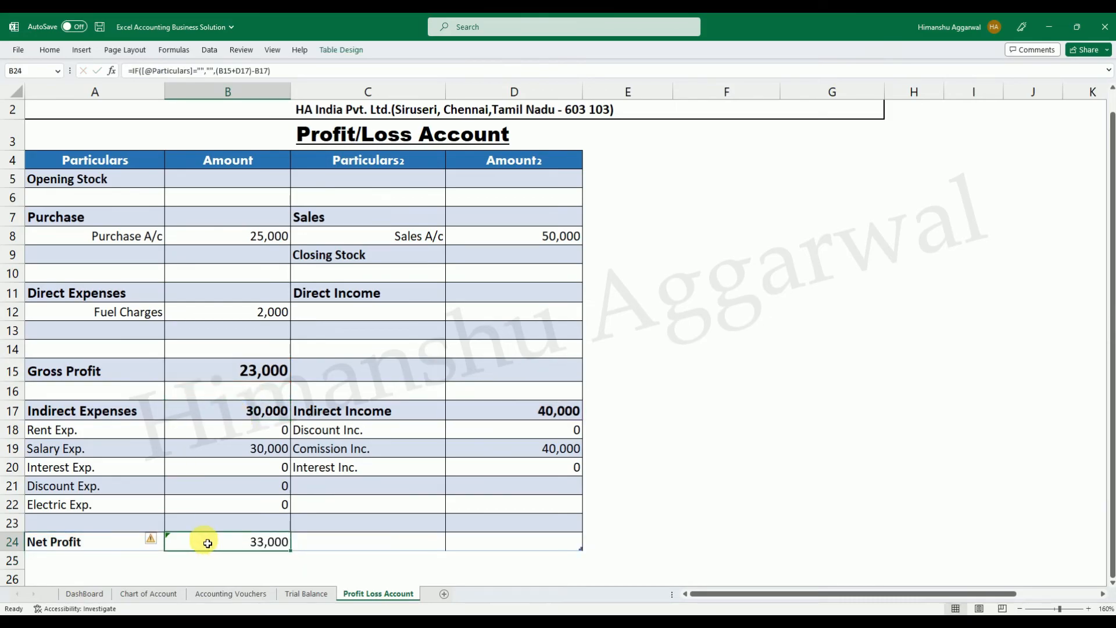
pyautogui.click(157, 541)
pyautogui.click(209, 542)
pyautogui.click(156, 543)
pyautogui.click(190, 501)
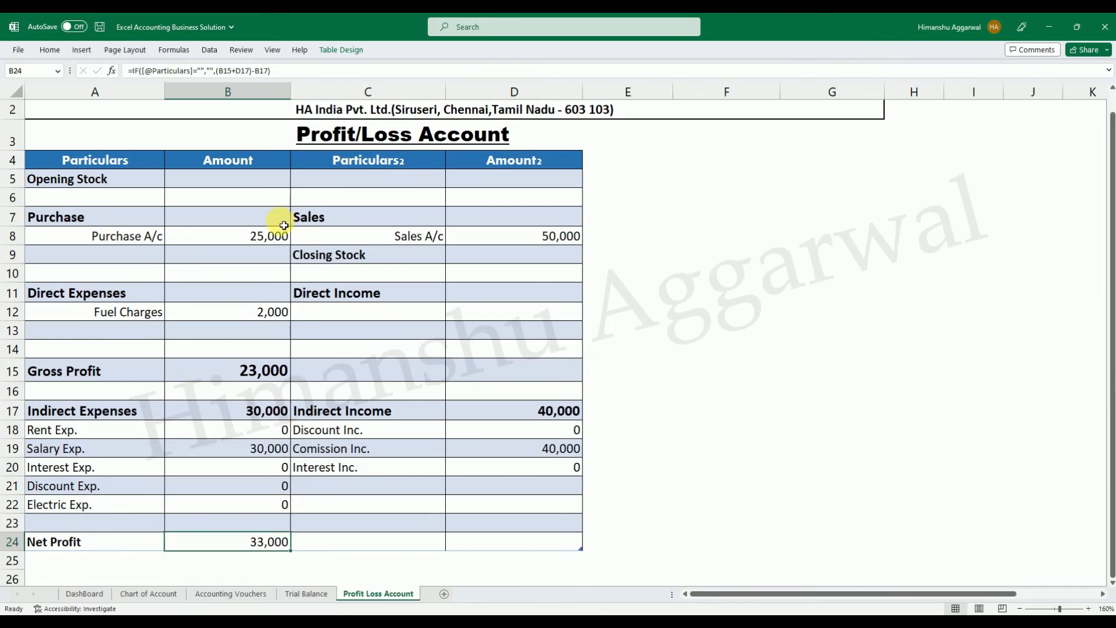
pyautogui.click(49, 50)
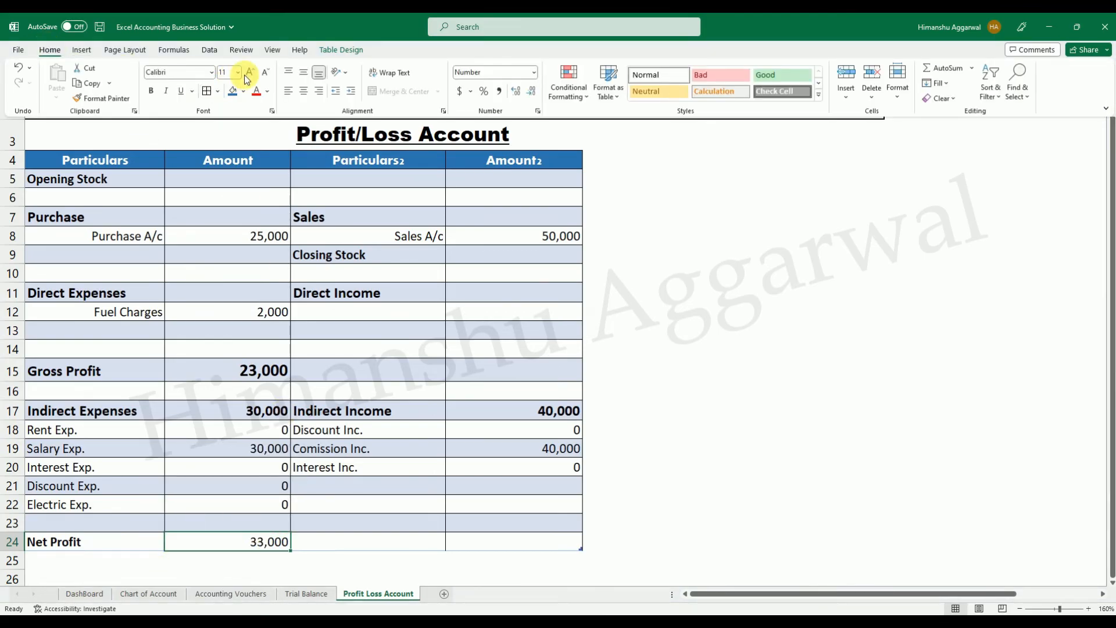
pyautogui.click(264, 543)
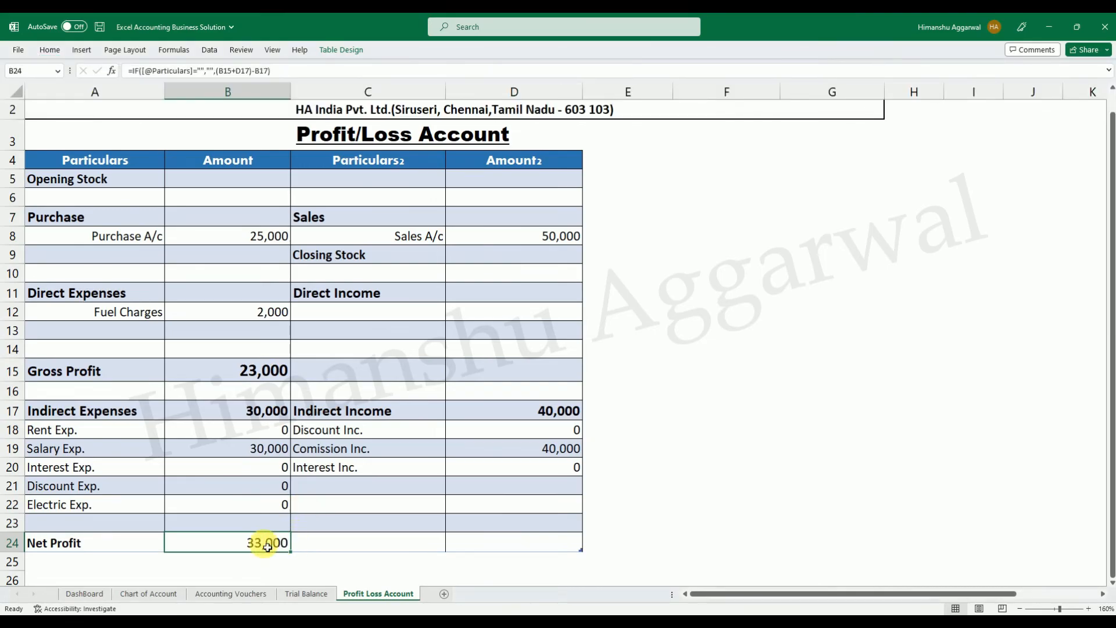
# Copy the Net Profit label formula text from A24 into C24.
pyautogui.click(125, 542)
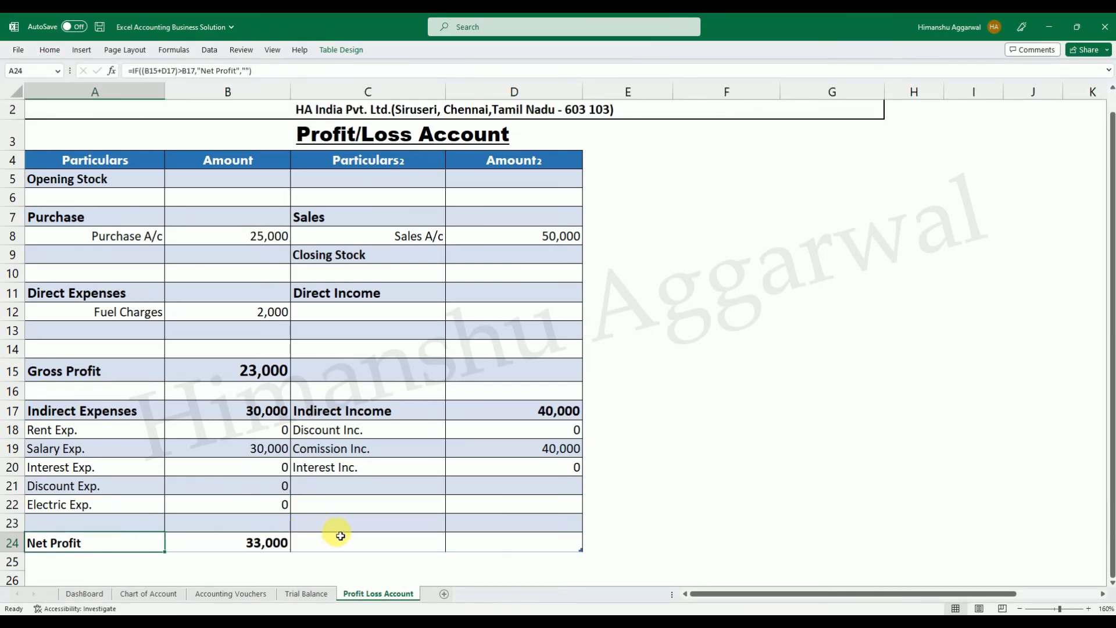
pyautogui.click(337, 539)
pyautogui.click(122, 552)
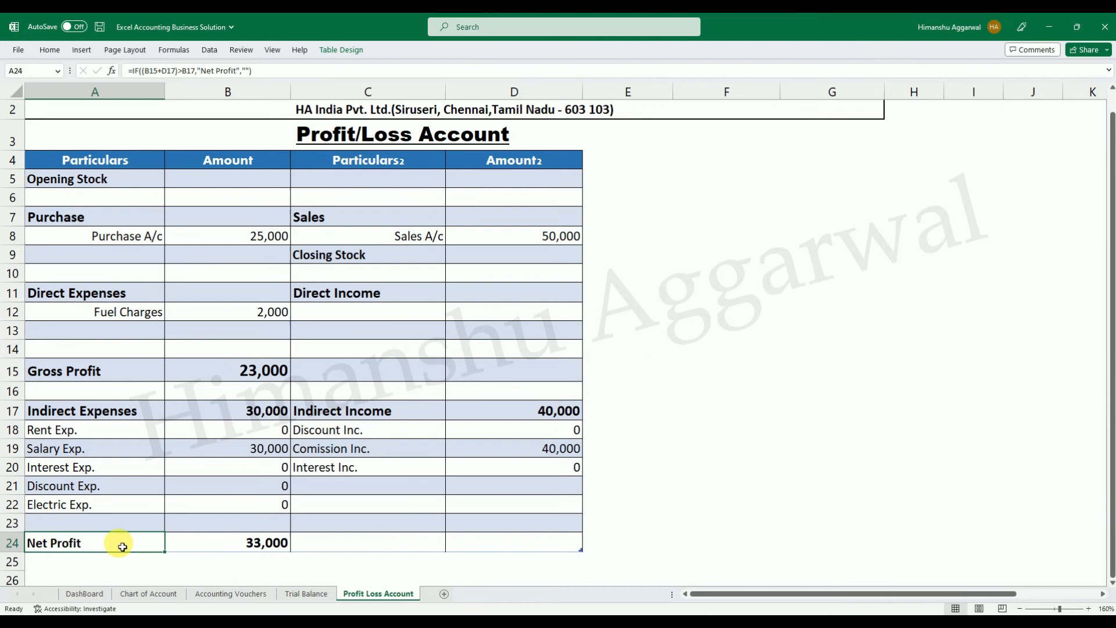
pyautogui.doubleClick(122, 546)
pyautogui.moveTo(243, 542); pyautogui.dragTo(12, 561)
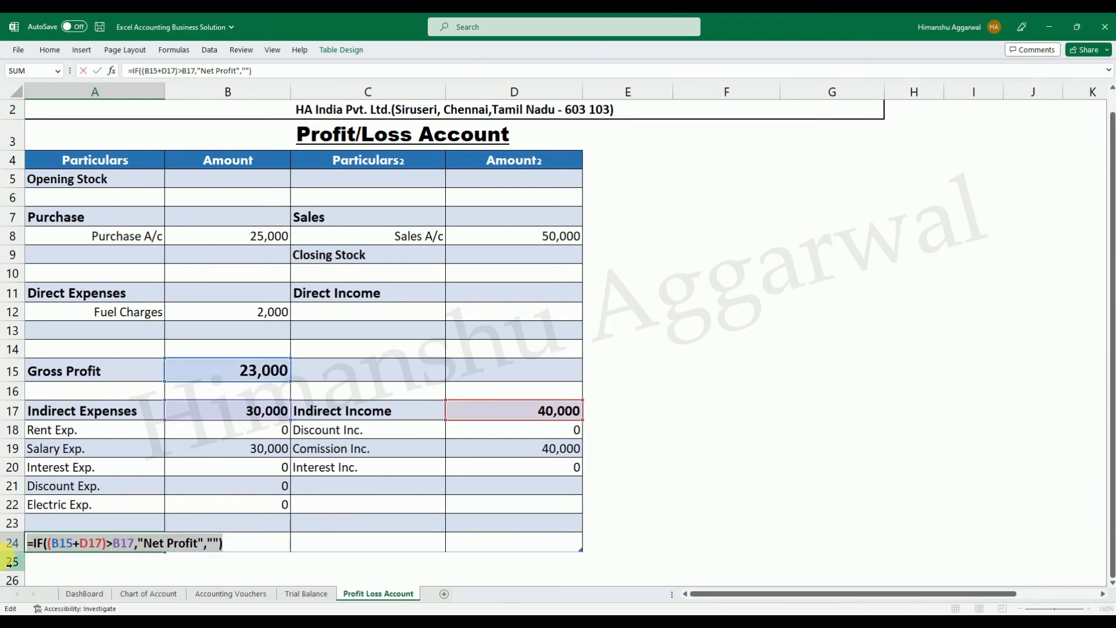
pyautogui.press('Escape')
pyautogui.doubleClick(380, 549)
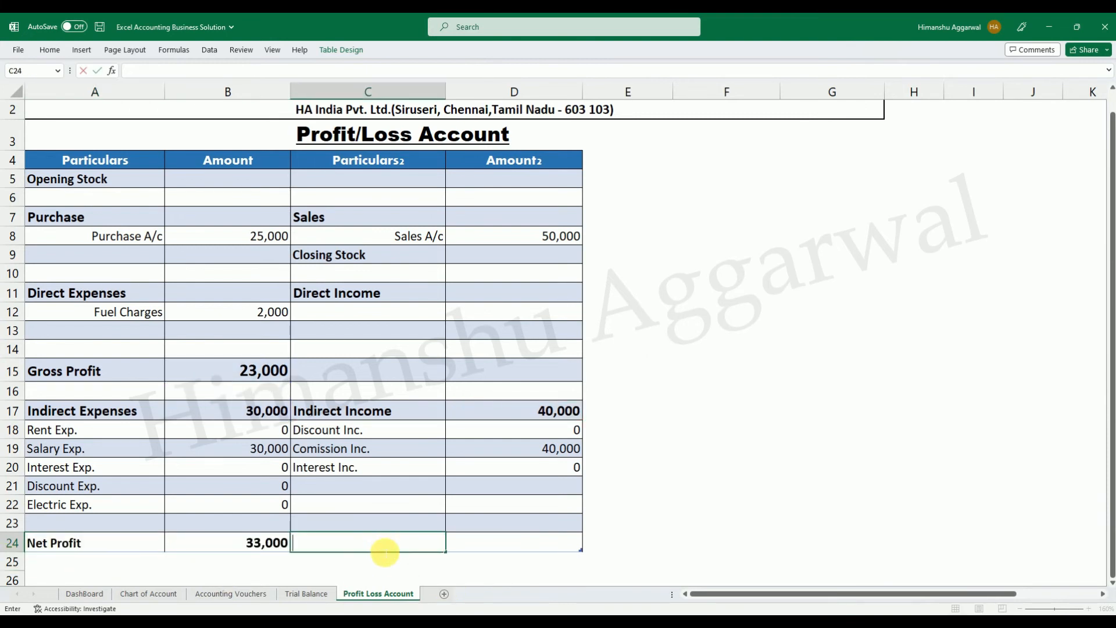
pyautogui.hotkey('ctrl', 'v')
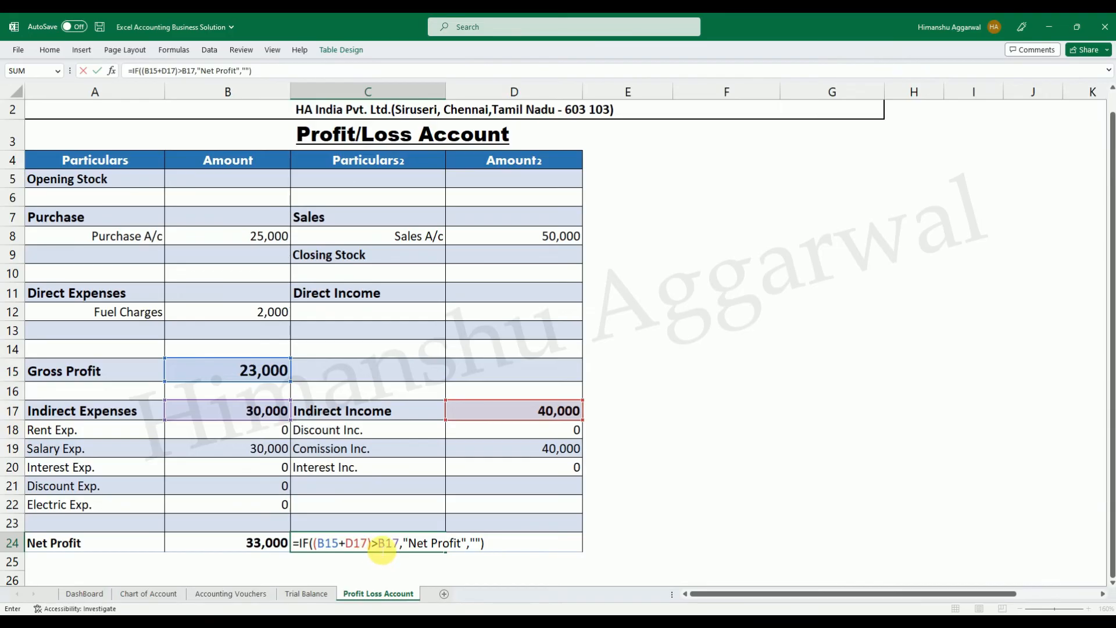
# Change the C24 formula to =IF((B15+D17)<B17,"Net Loss","").
pyautogui.click(381, 548)
pyautogui.press('BackSpace')
pyautogui.write('<')
pyautogui.click(463, 542)
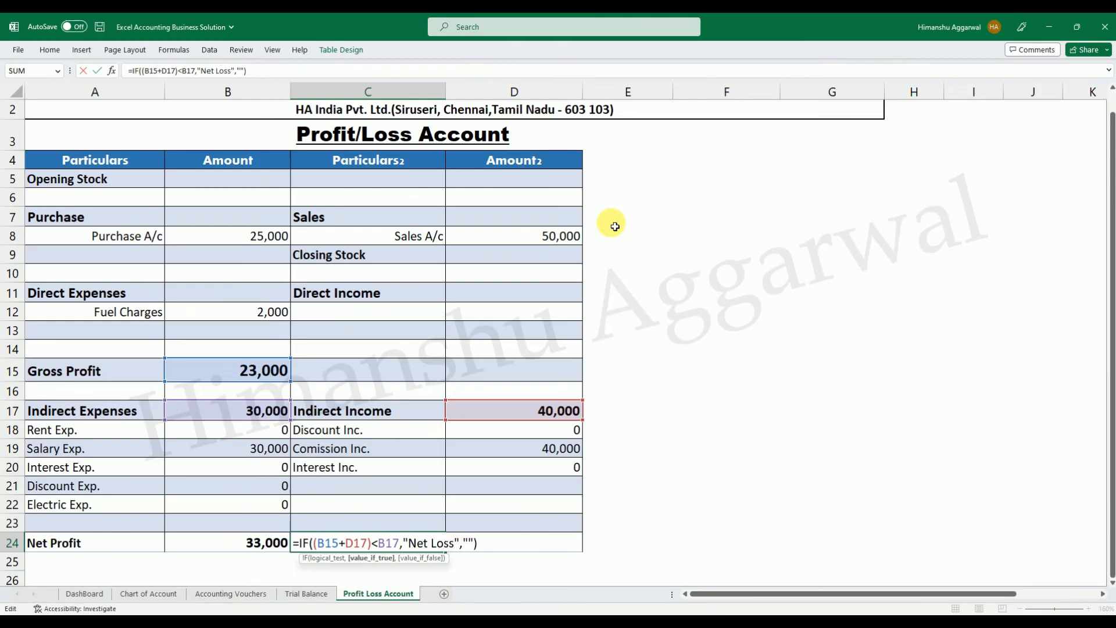
pyautogui.press('Return')
# Replace the lookup formula in D24 with the Net Profit amount formula text copied from B24.
pyautogui.click(445, 532)
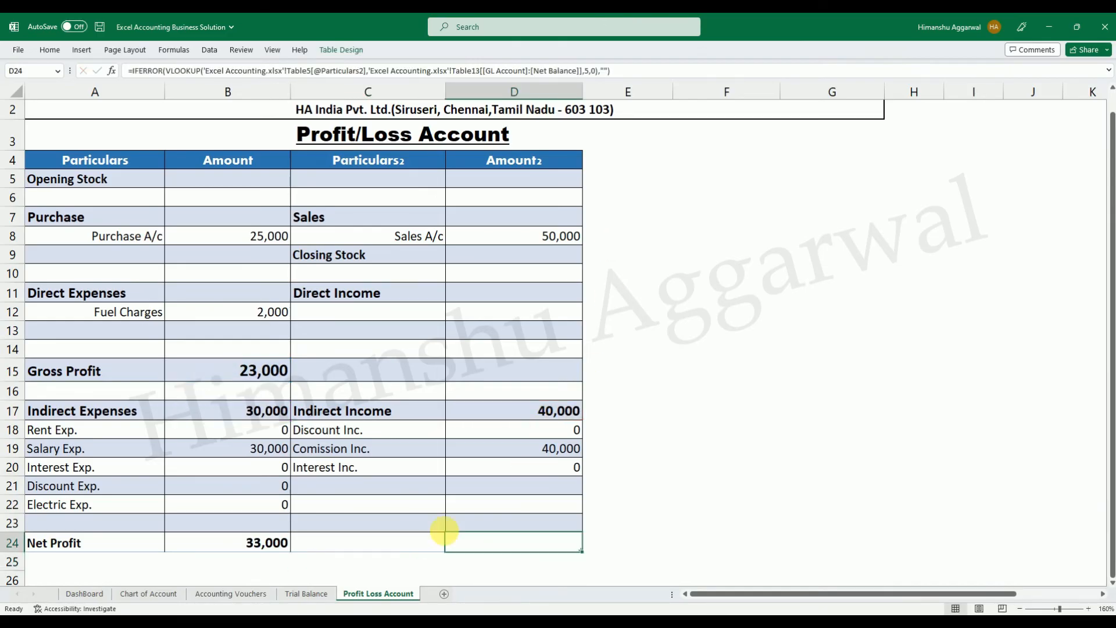
pyautogui.doubleClick(234, 538)
pyautogui.moveTo(434, 542); pyautogui.dragTo(113, 543)
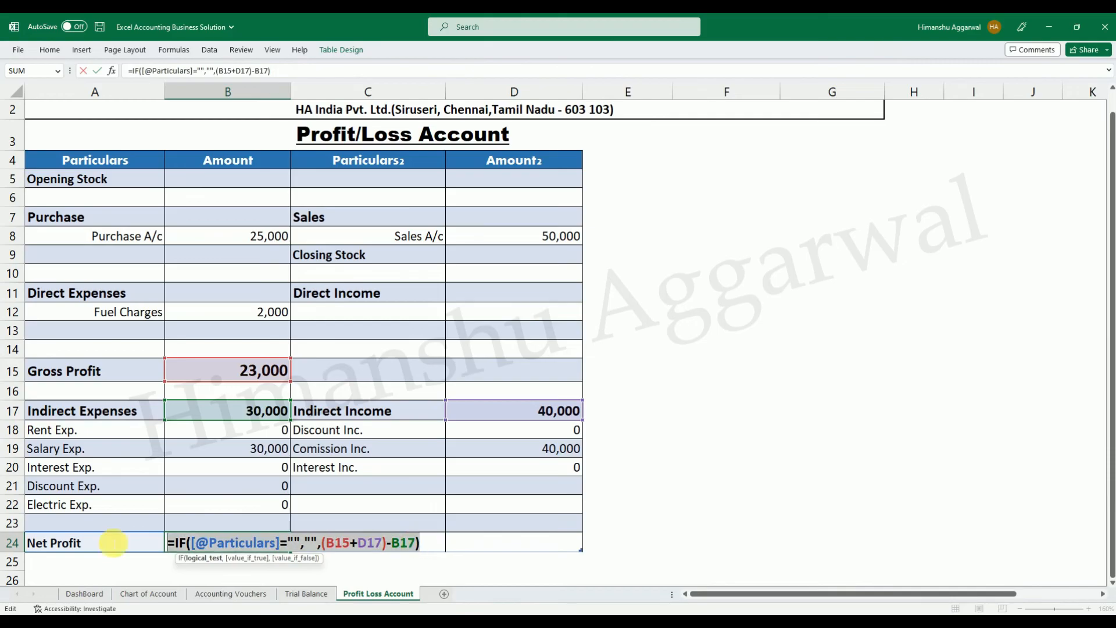
pyautogui.press('Return')
pyautogui.click(513, 546)
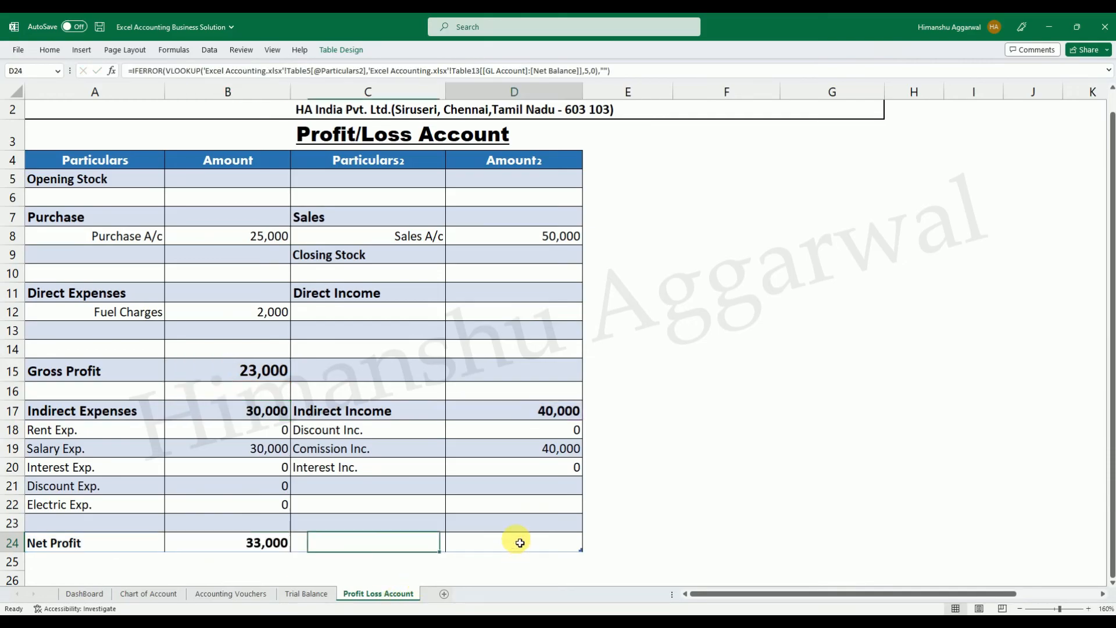
pyautogui.doubleClick(520, 543)
pyautogui.press('Escape')
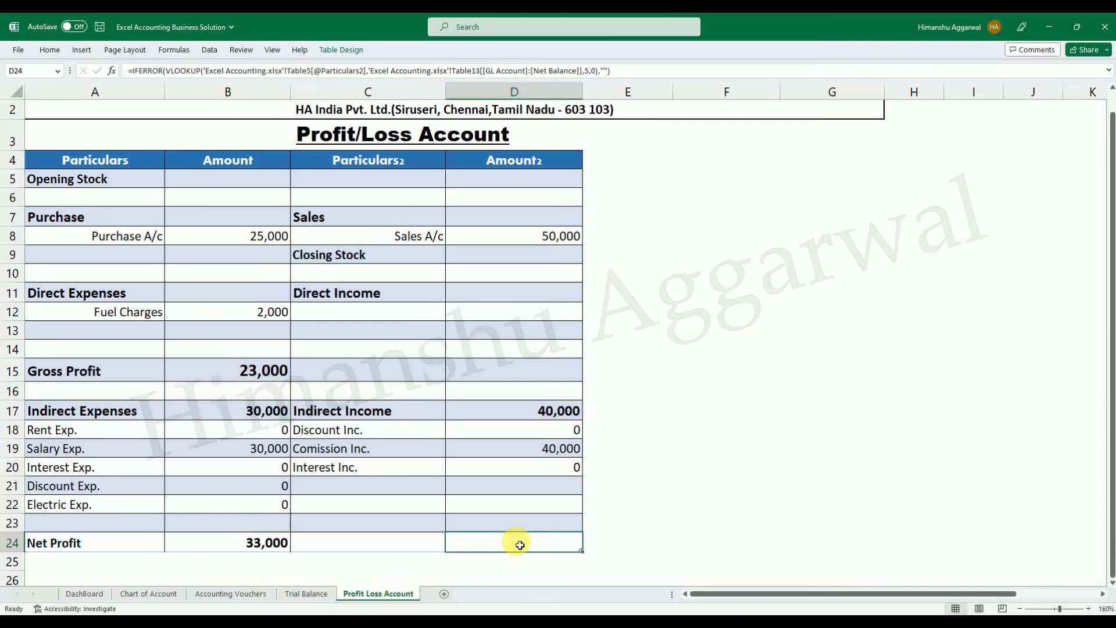
pyautogui.press('Delete')
pyautogui.hotkey('ctrl', 'v')
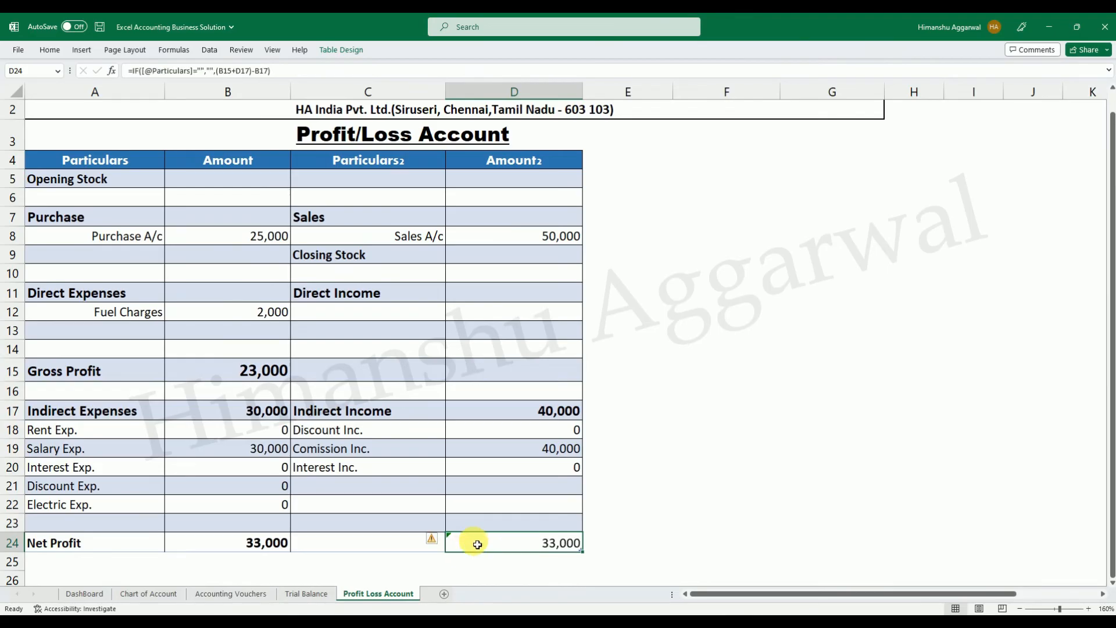
pyautogui.doubleClick(477, 545)
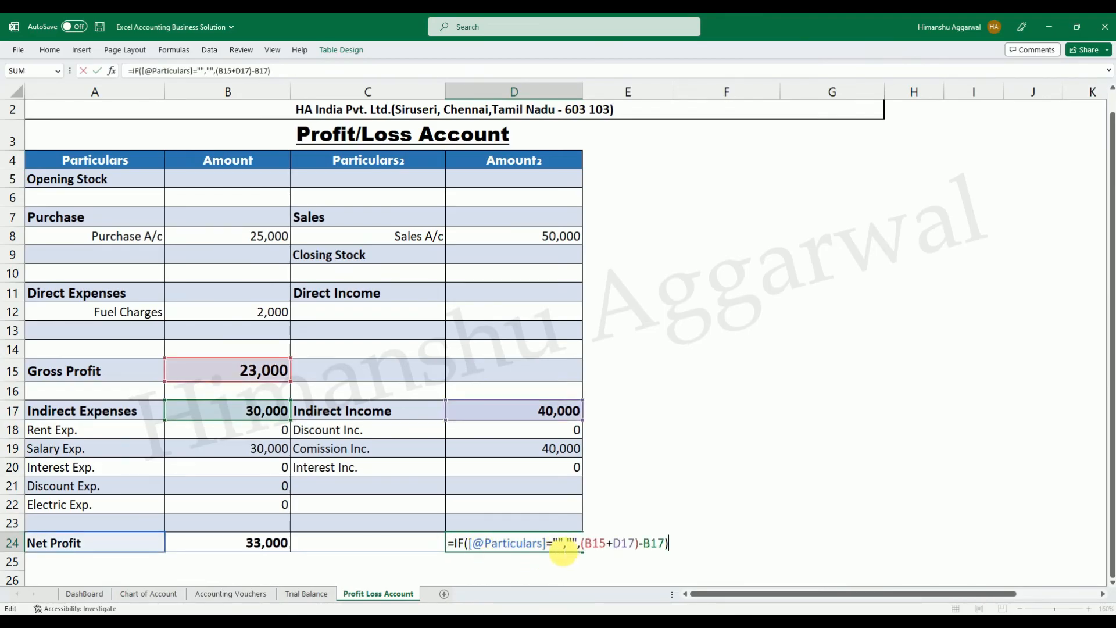
pyautogui.moveTo(549, 545); pyautogui.dragTo(470, 543)
pyautogui.press('BackSpace')
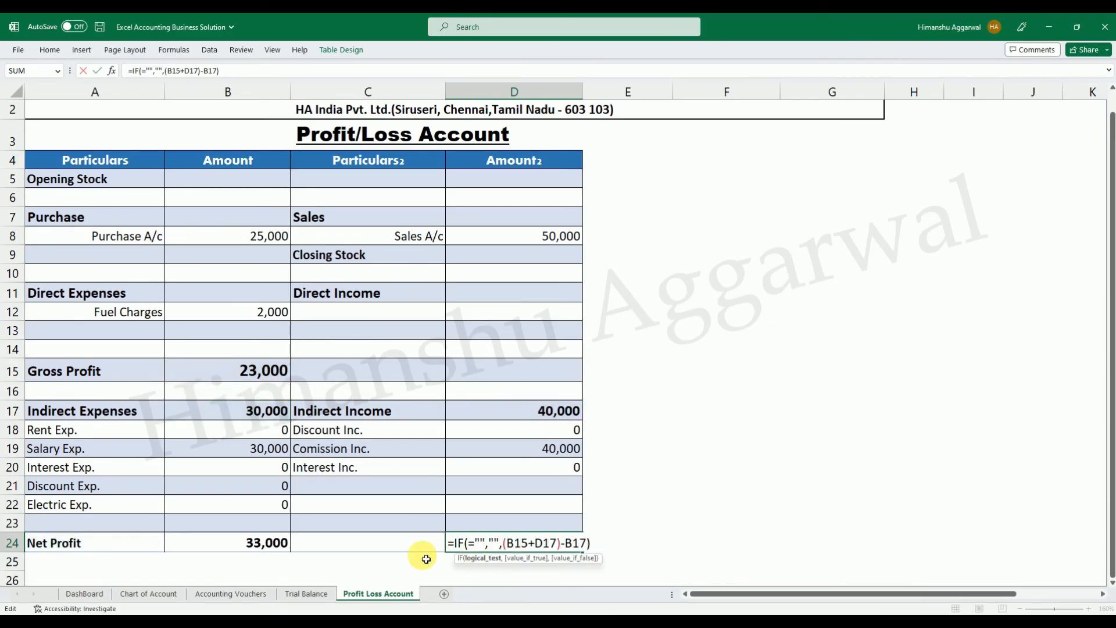
pyautogui.click(406, 549)
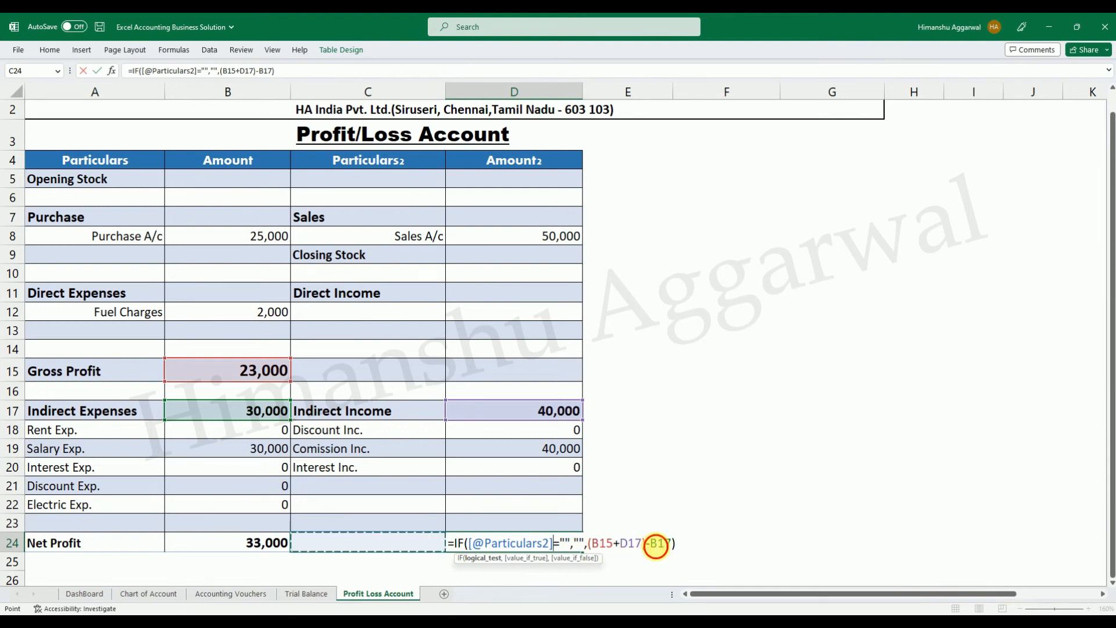
# Change the value-if-false part of the D24 formula to B17-(B15+D17).
pyautogui.click(656, 545)
pyautogui.press('BackSpace')
pyautogui.press('BackSpace')
pyautogui.press('BackSpace')
pyautogui.press('BackSpace')
pyautogui.press('BackSpace')
pyautogui.press('BackSpace')
pyautogui.press('BackSpace')
pyautogui.press('BackSpace')
pyautogui.press('BackSpace')
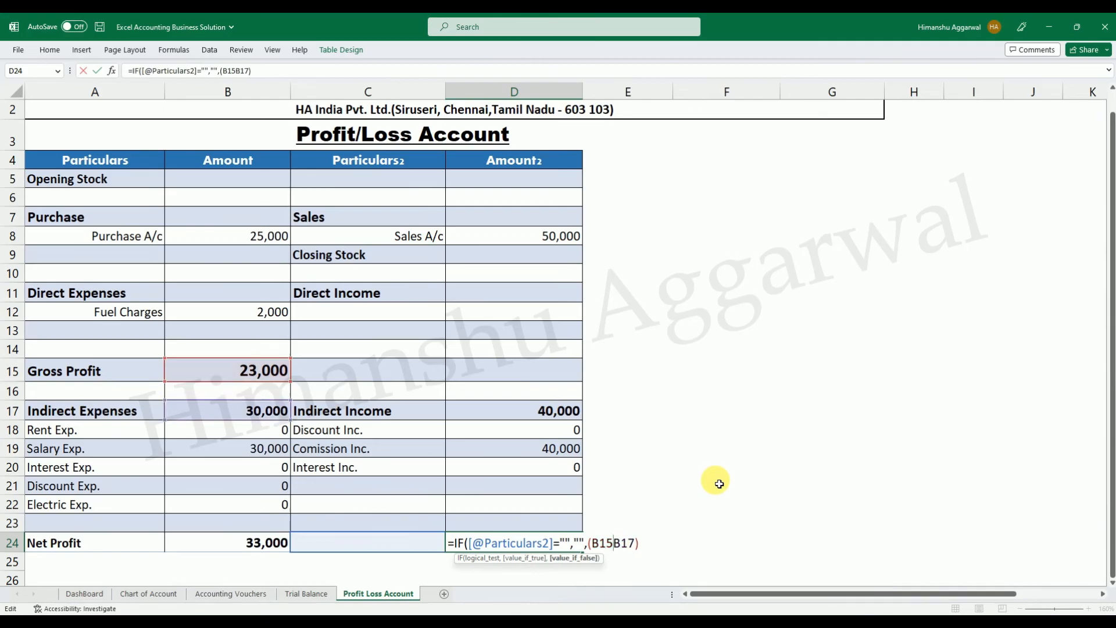
pyautogui.press('BackSpace')
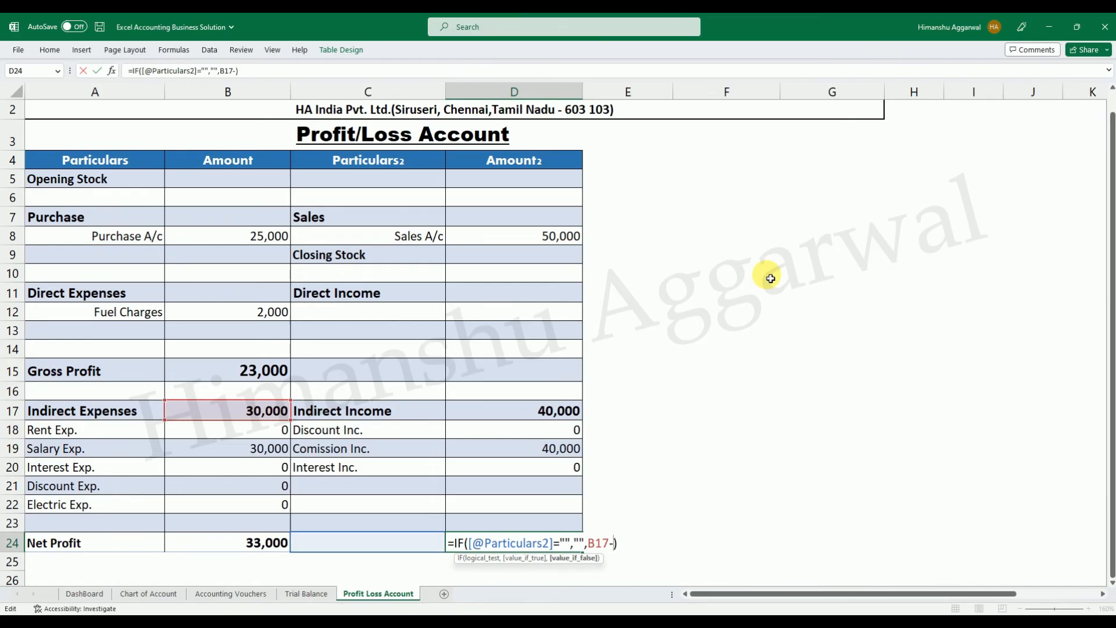
pyautogui.click(254, 373)
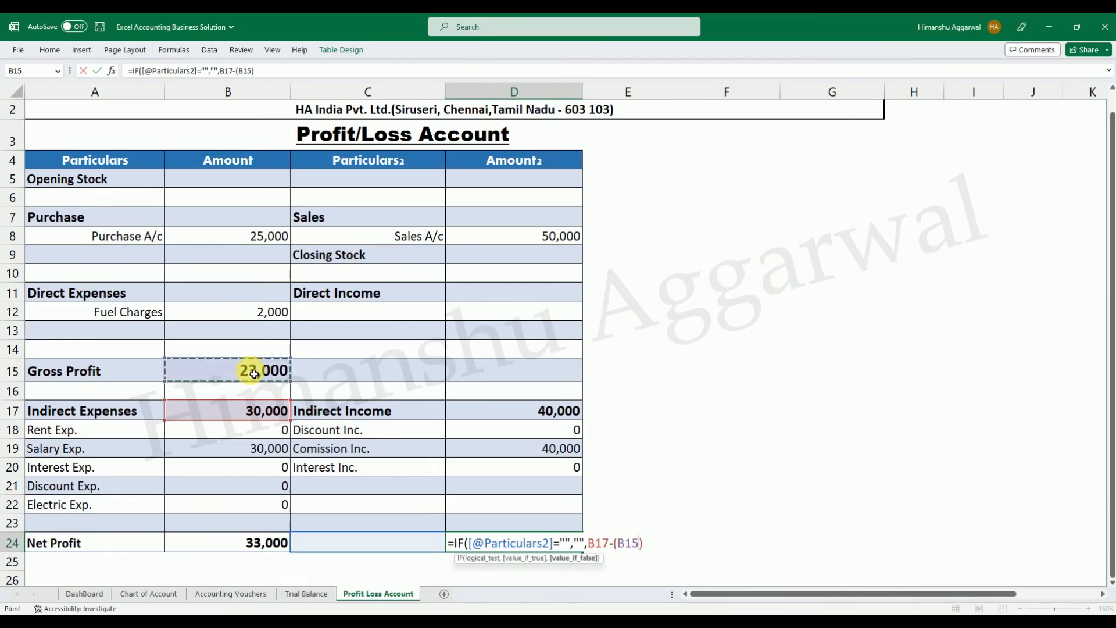
pyautogui.write('+')
pyautogui.click(533, 411)
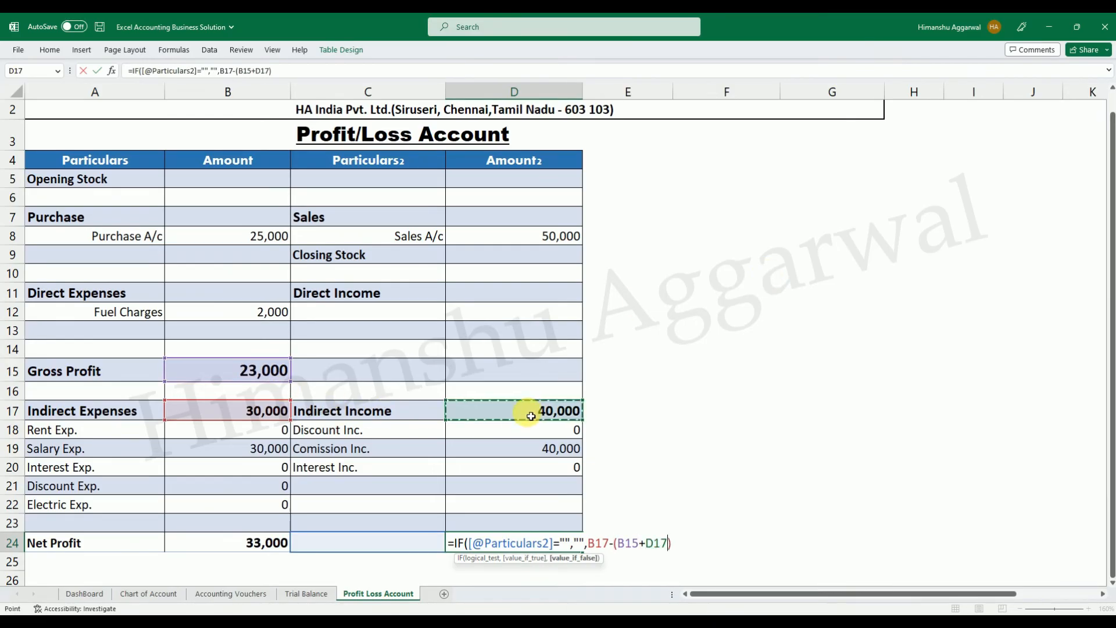
pyautogui.click(692, 548)
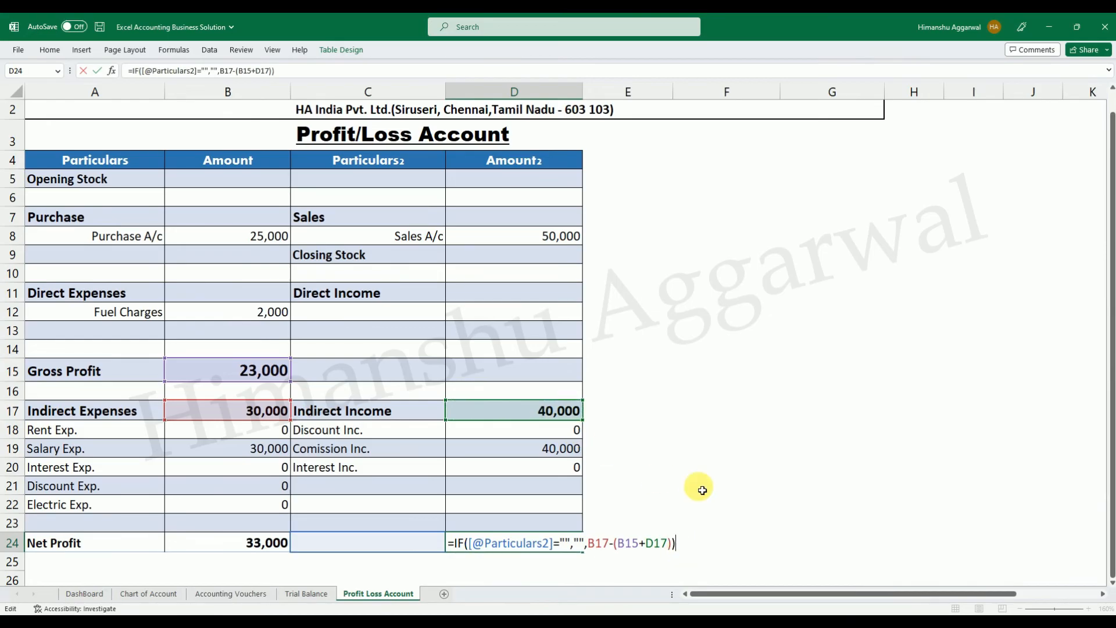
pyautogui.press('Return')
# Ignore the error flag on the Net Loss amount cell D24.
pyautogui.click(647, 486)
pyautogui.click(459, 541)
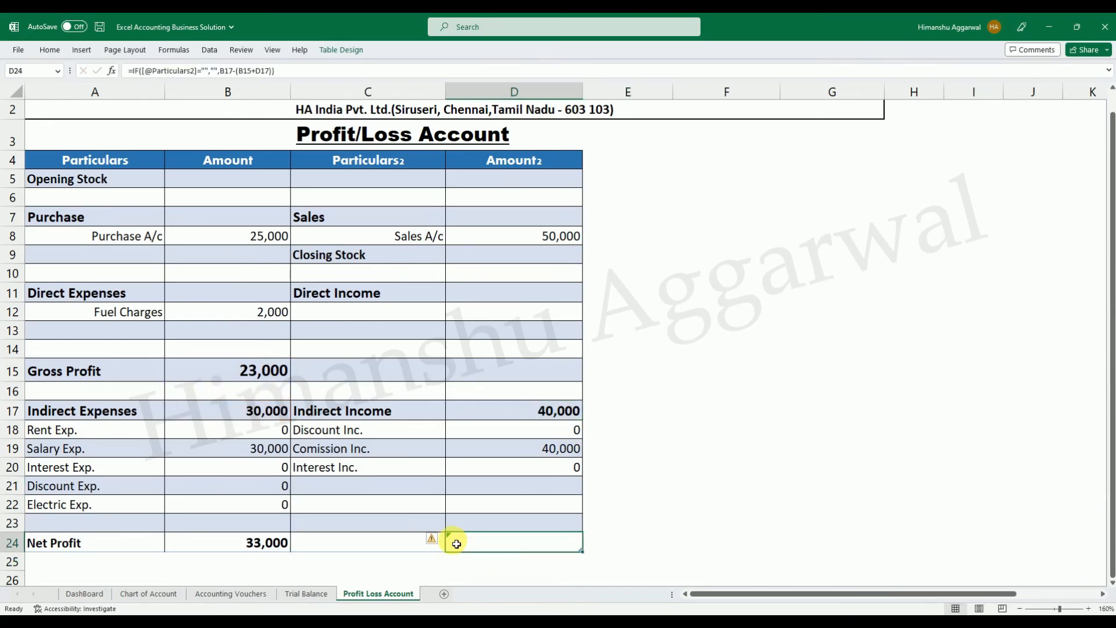
pyautogui.click(439, 540)
pyautogui.click(462, 544)
pyautogui.click(437, 542)
pyautogui.click(473, 498)
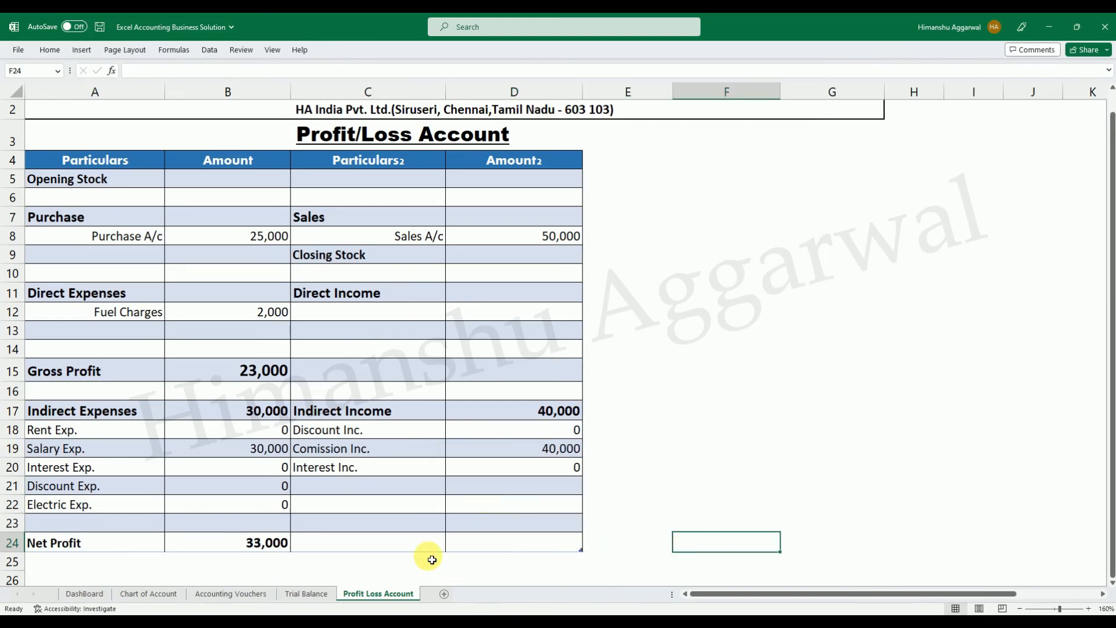
# Check the Gross Profit, Indirect Income and Indirect Expenses cells behind the Net Profit amount and save the workbook.
pyautogui.click(376, 531)
pyautogui.click(232, 544)
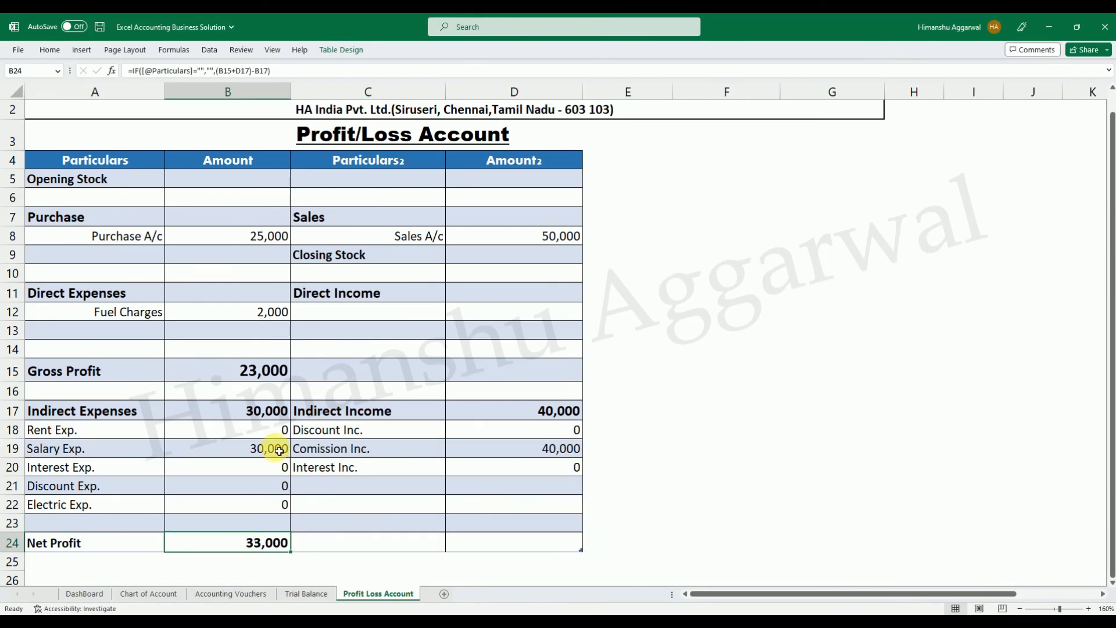
pyautogui.click(265, 370)
pyautogui.click(525, 413)
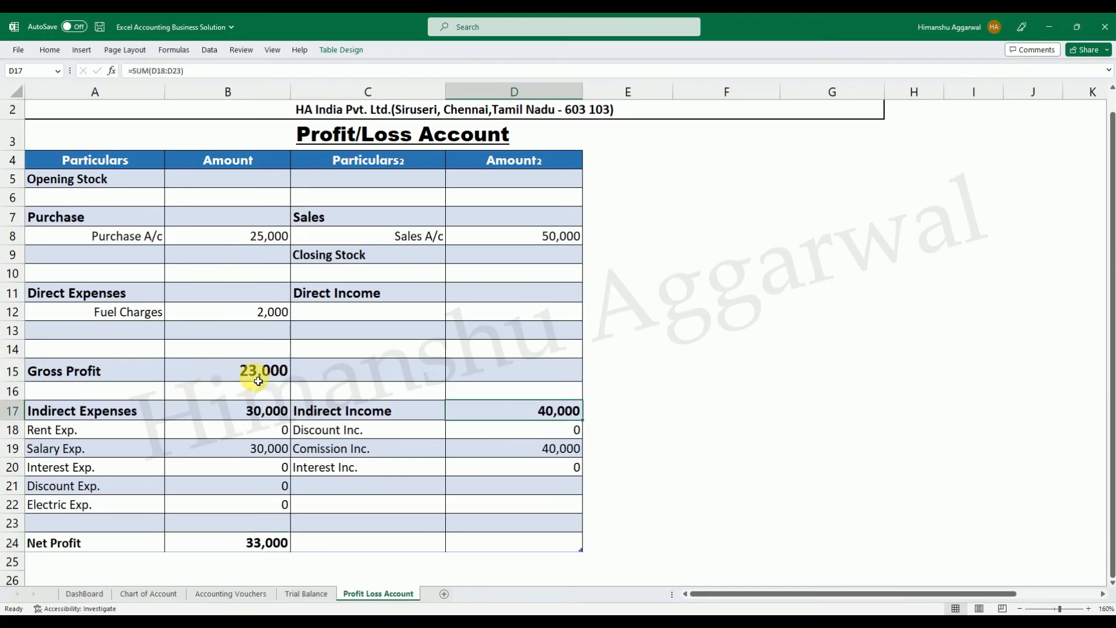
pyautogui.click(272, 418)
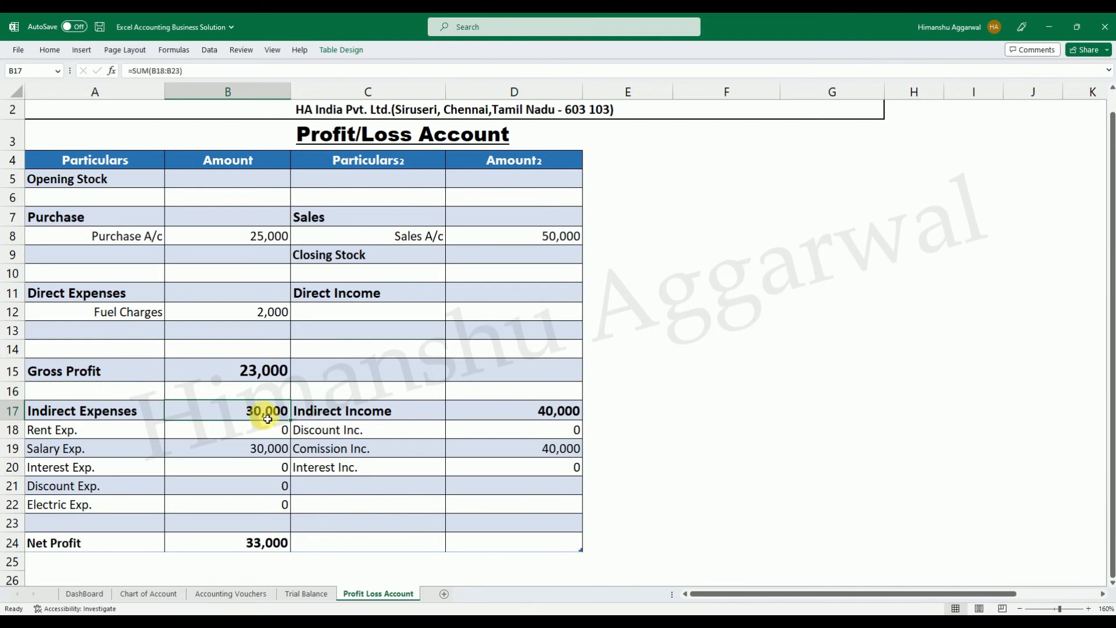
pyautogui.click(264, 542)
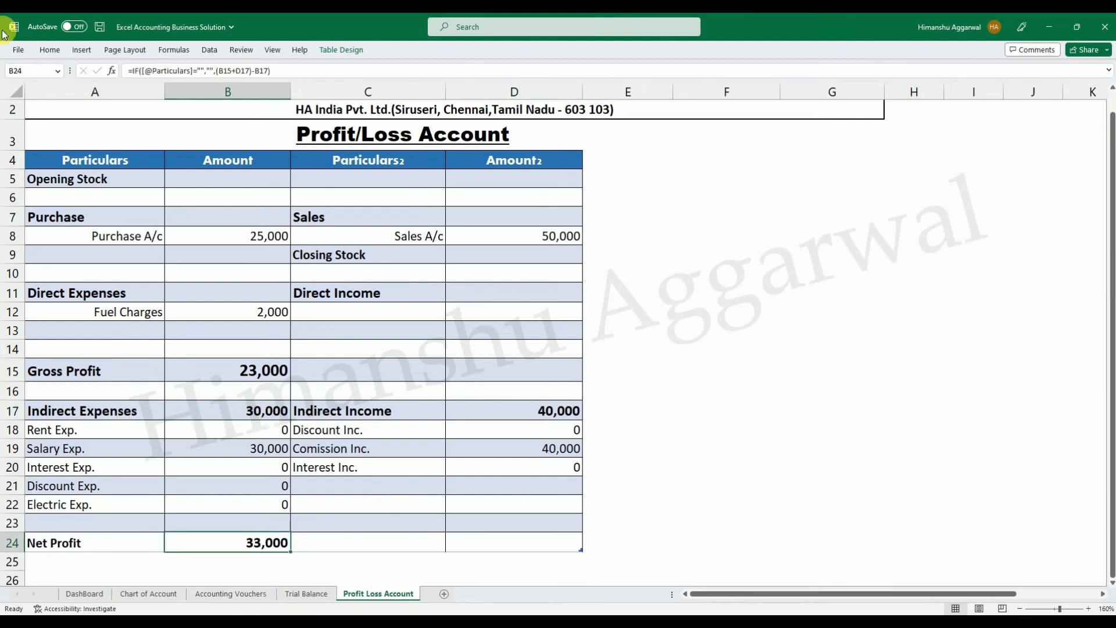
pyautogui.click(99, 27)
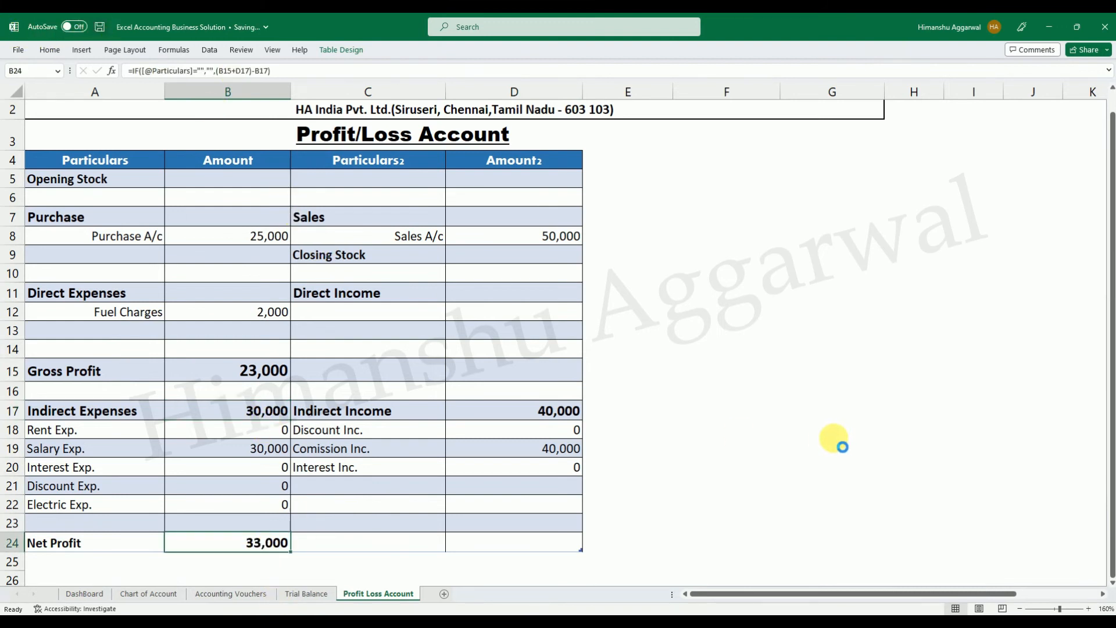
# Add a new row 23 to the Accounting Vouchers table and date it 10/01/2023.
pyautogui.scroll(1, 634, 426)
pyautogui.click(259, 593)
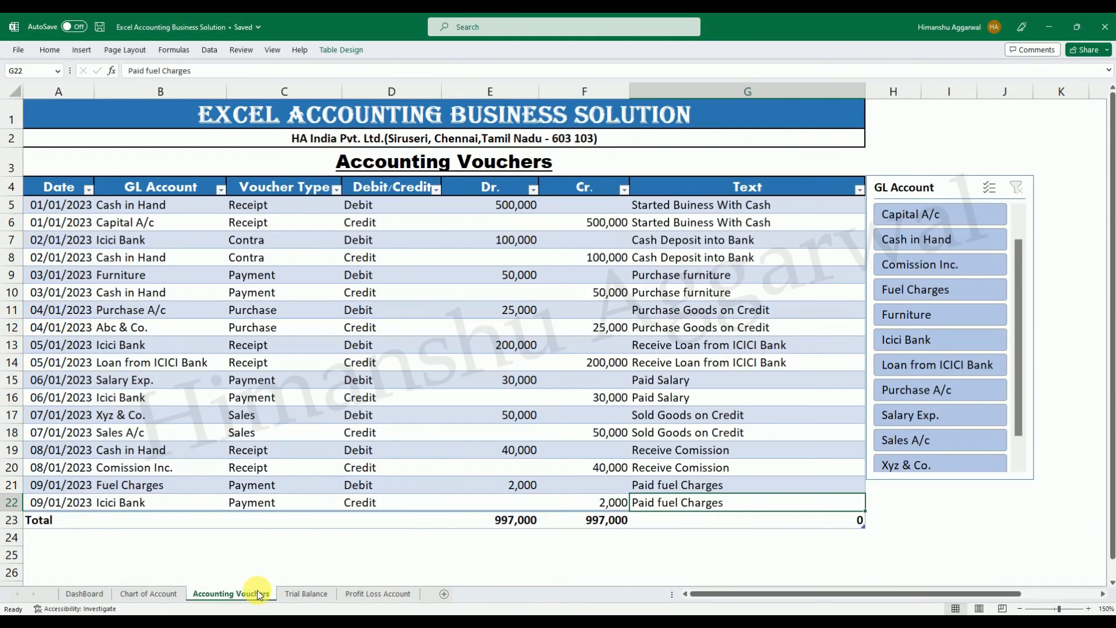
pyautogui.press('Tab')
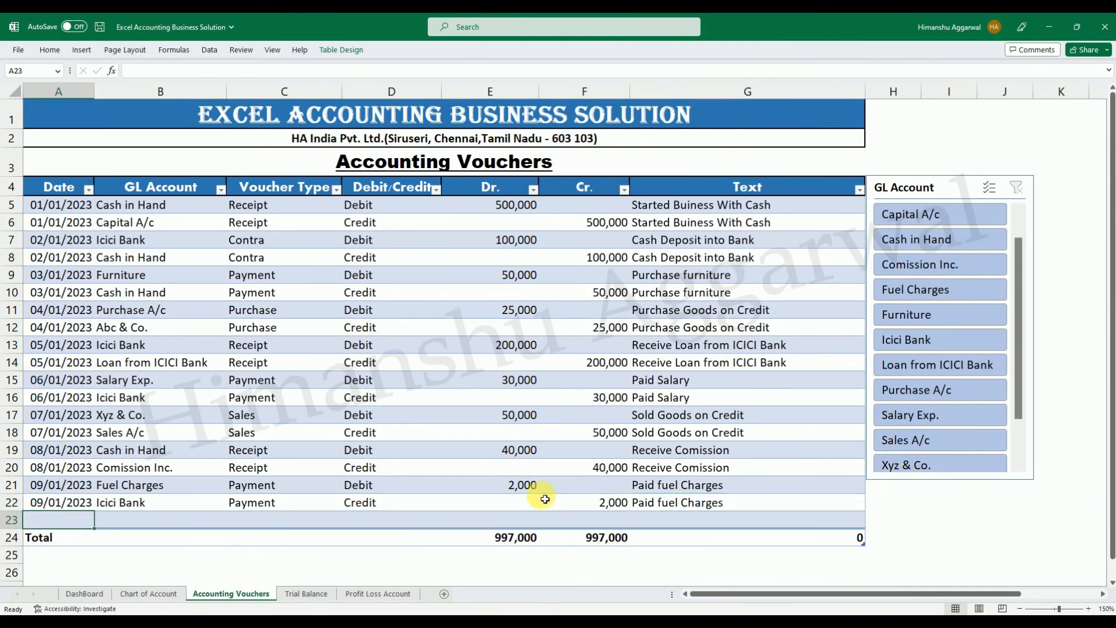
pyautogui.hotkey('ctrl', 'd')
pyautogui.doubleClick(65, 524)
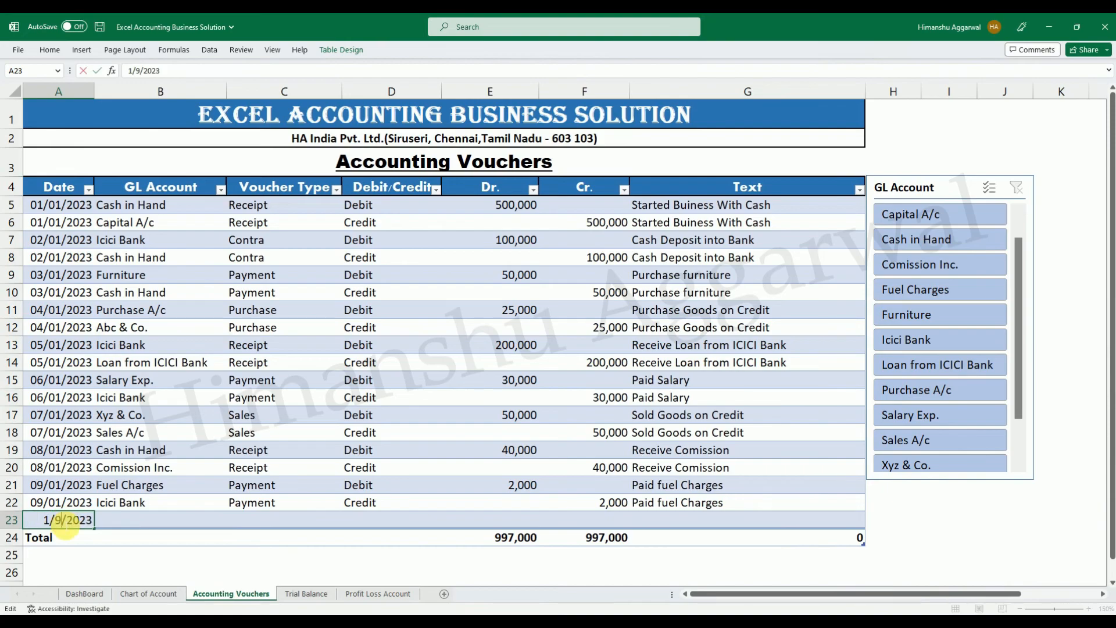
pyautogui.write('1')
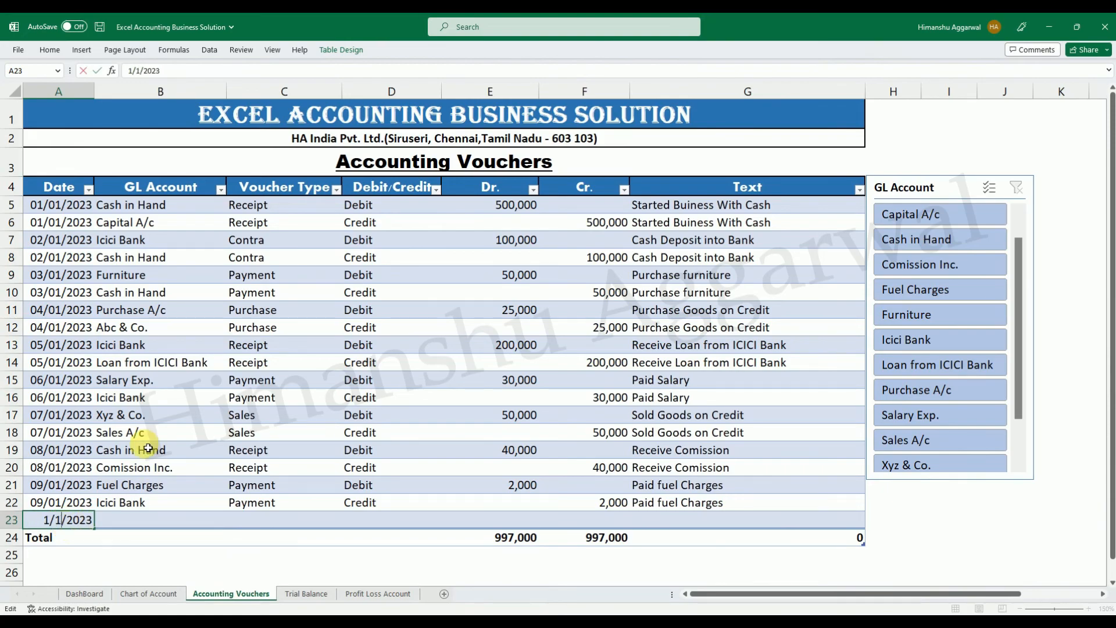
pyautogui.write('0')
pyautogui.press('Return')
# Choose Interest Inc. as the GL account in voucher row 23.
pyautogui.click(183, 520)
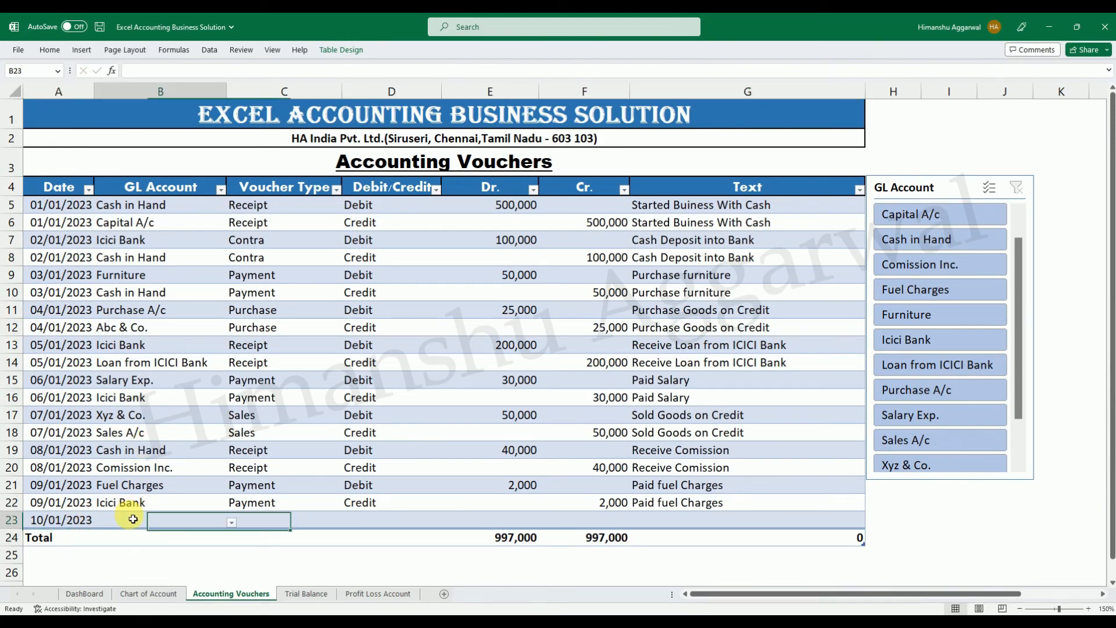
pyautogui.click(232, 522)
pyautogui.moveTo(225, 450); pyautogui.dragTo(222, 480)
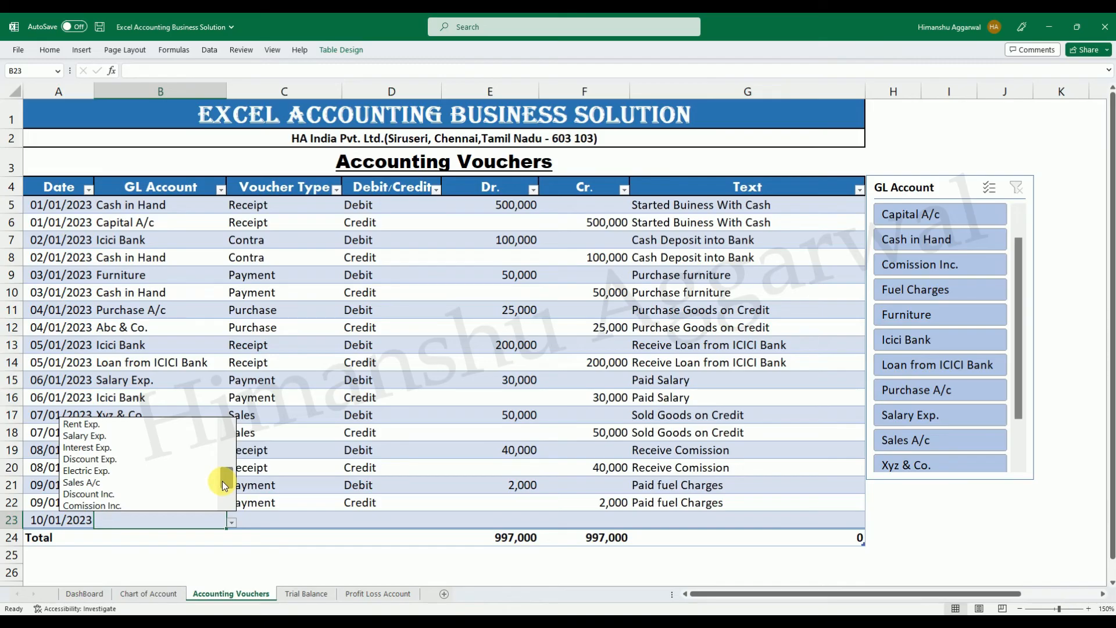
pyautogui.moveTo(222, 480); pyautogui.dragTo(222, 486)
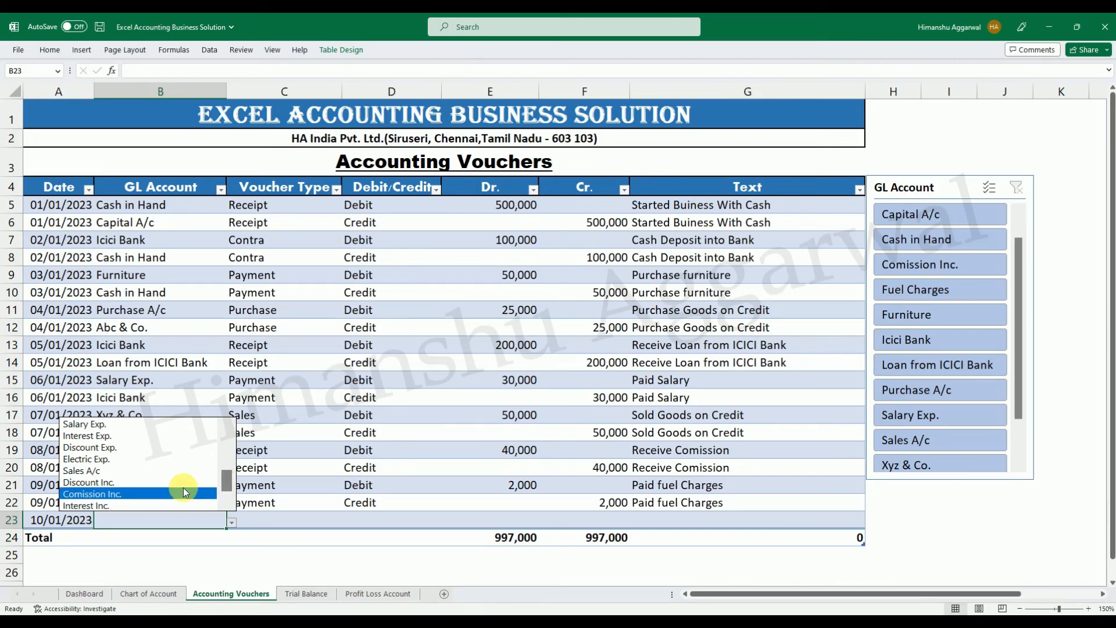
pyautogui.click(130, 505)
pyautogui.click(282, 527)
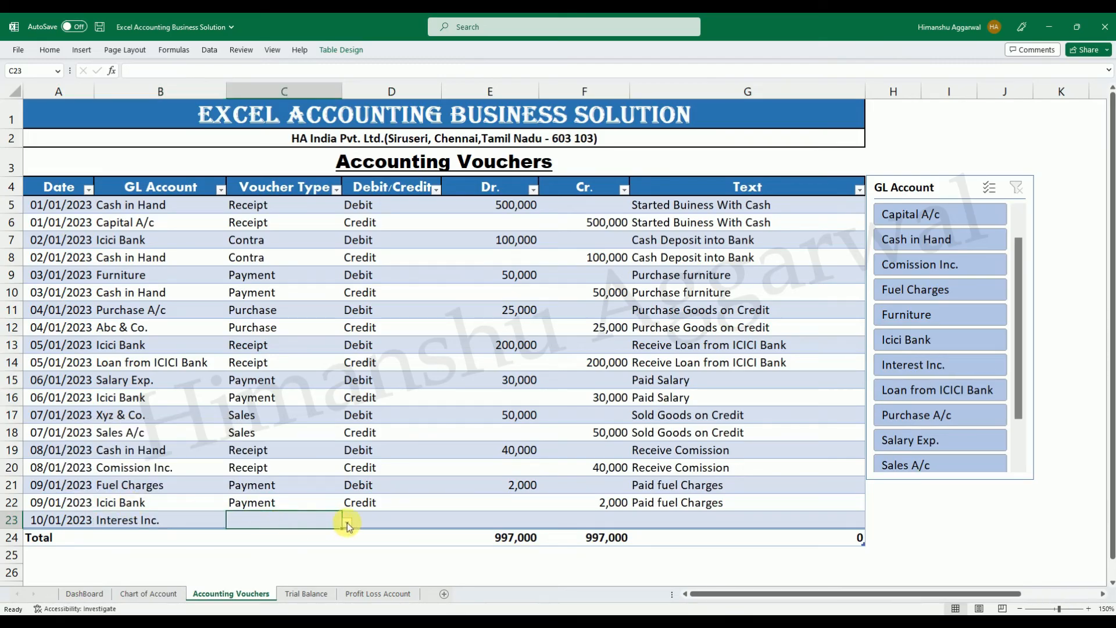
pyautogui.click(179, 525)
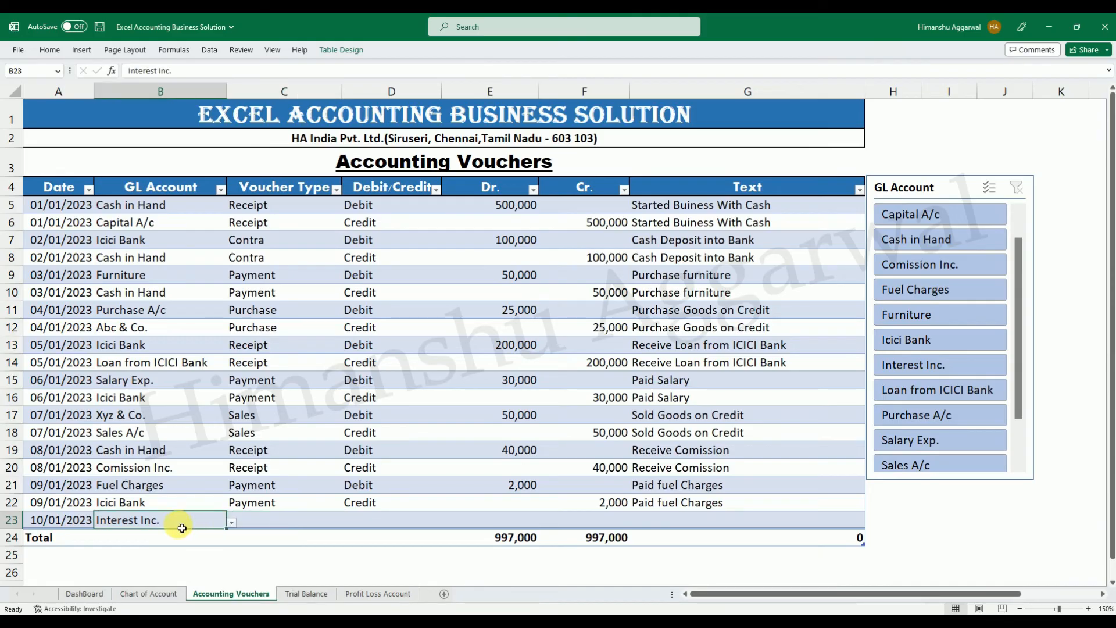
# Set the voucher type in row 23 to Receipt.
pyautogui.click(317, 527)
pyautogui.click(346, 523)
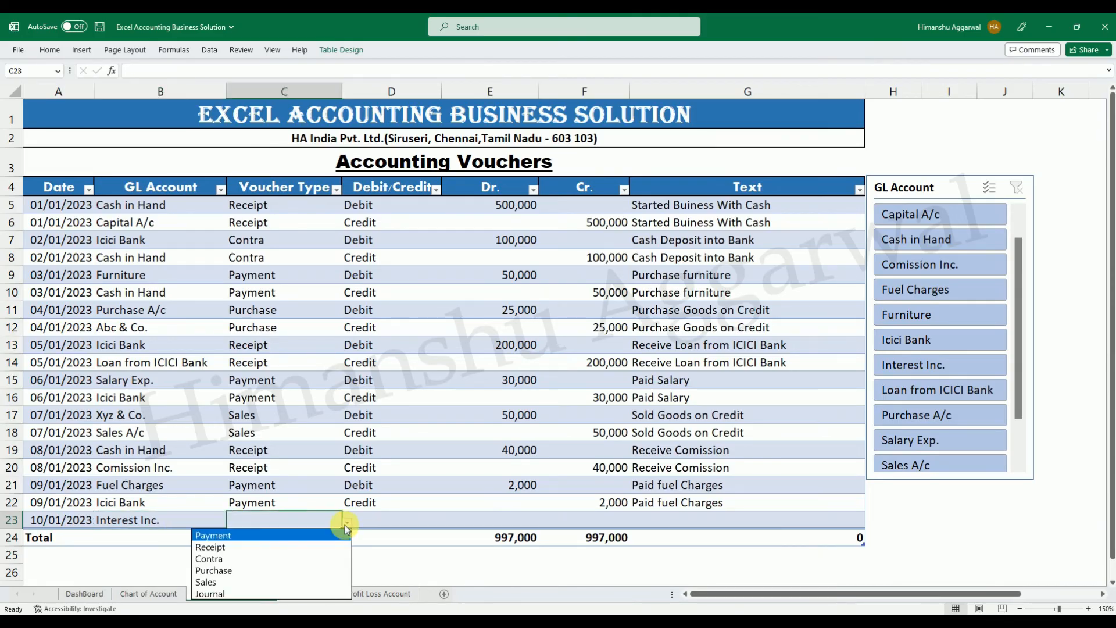
pyautogui.click(262, 546)
pyautogui.click(428, 524)
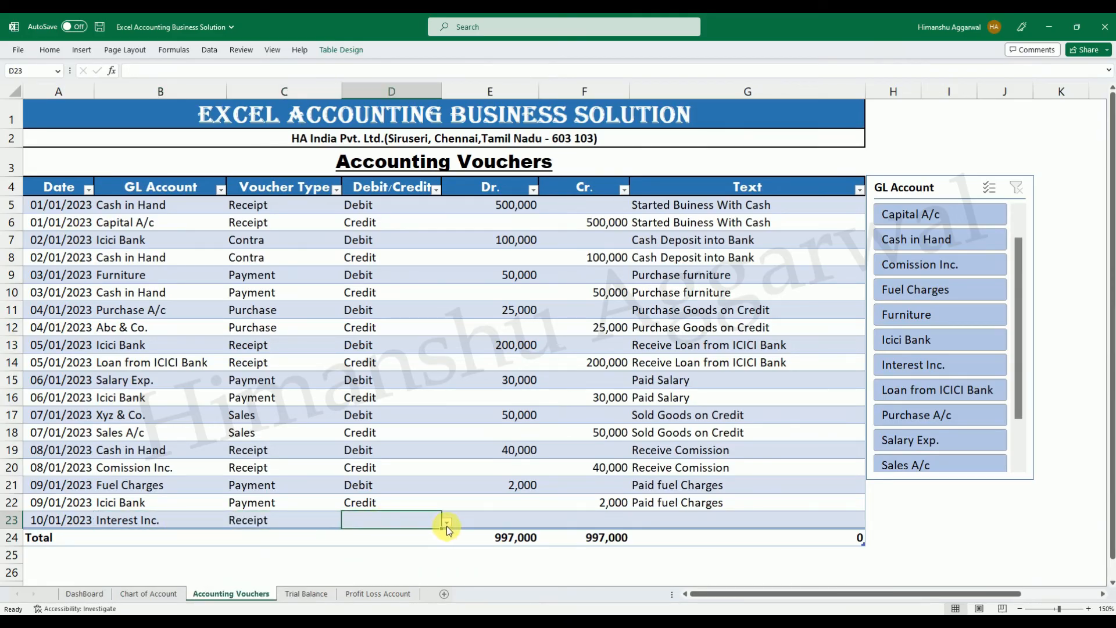
pyautogui.click(447, 523)
# Change the GL account in row 23 to Cash in Hand and reselect Receipt as its voucher type.
pyautogui.click(184, 517)
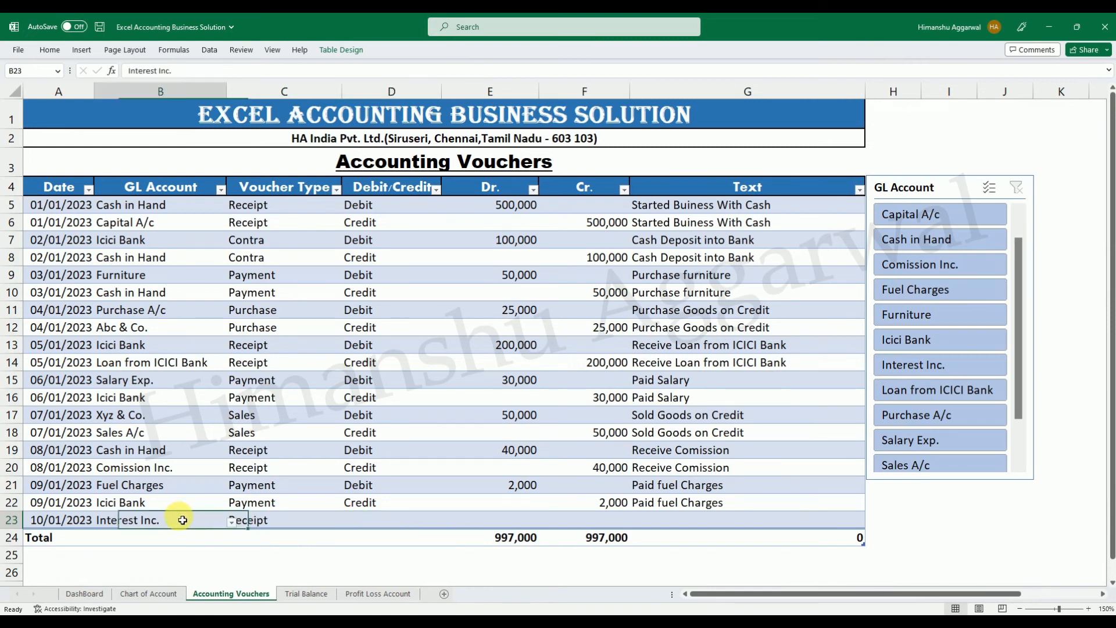
pyautogui.click(232, 521)
pyautogui.moveTo(222, 491); pyautogui.dragTo(221, 444)
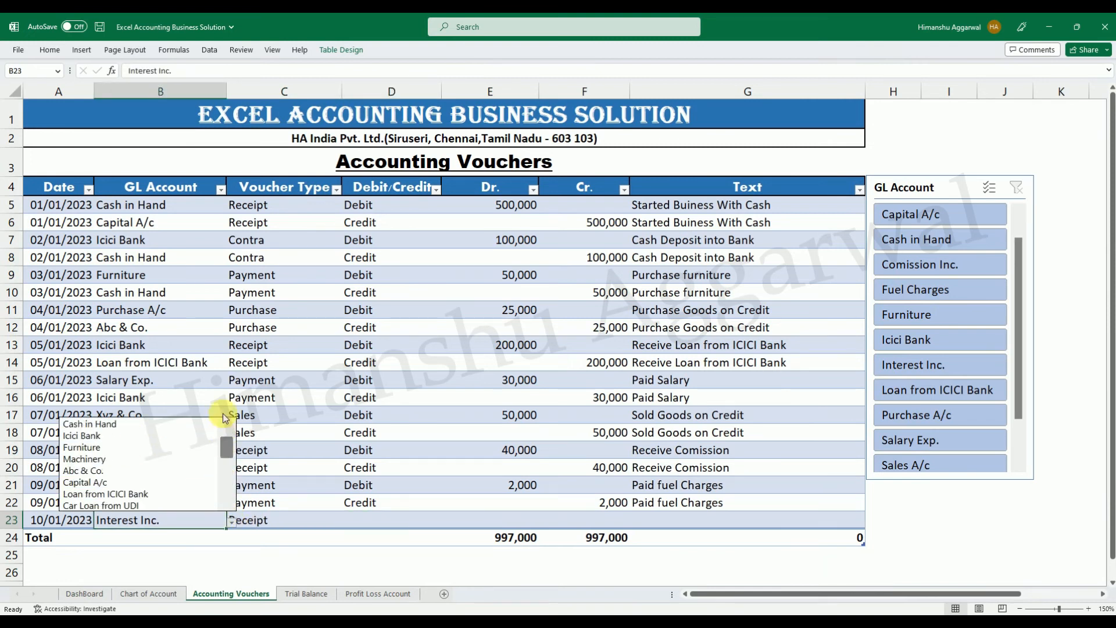
pyautogui.click(209, 425)
pyautogui.click(299, 523)
pyautogui.click(346, 526)
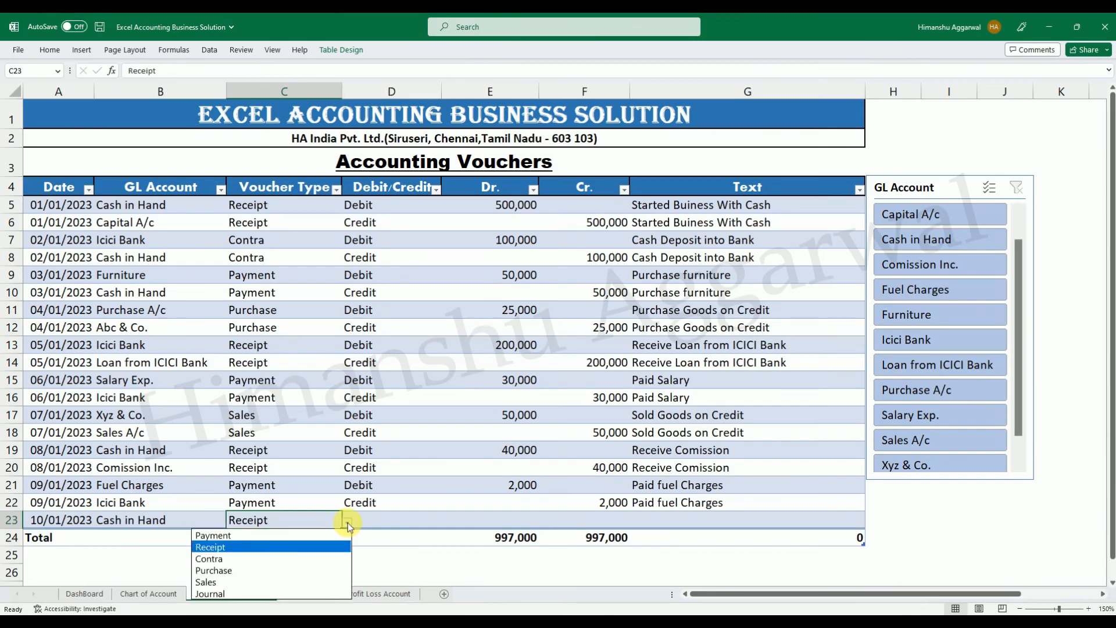
pyautogui.click(273, 545)
# Mark the Cash in Hand entry in row 23 as Debit and enter a Dr. amount of 5,000.
pyautogui.click(400, 523)
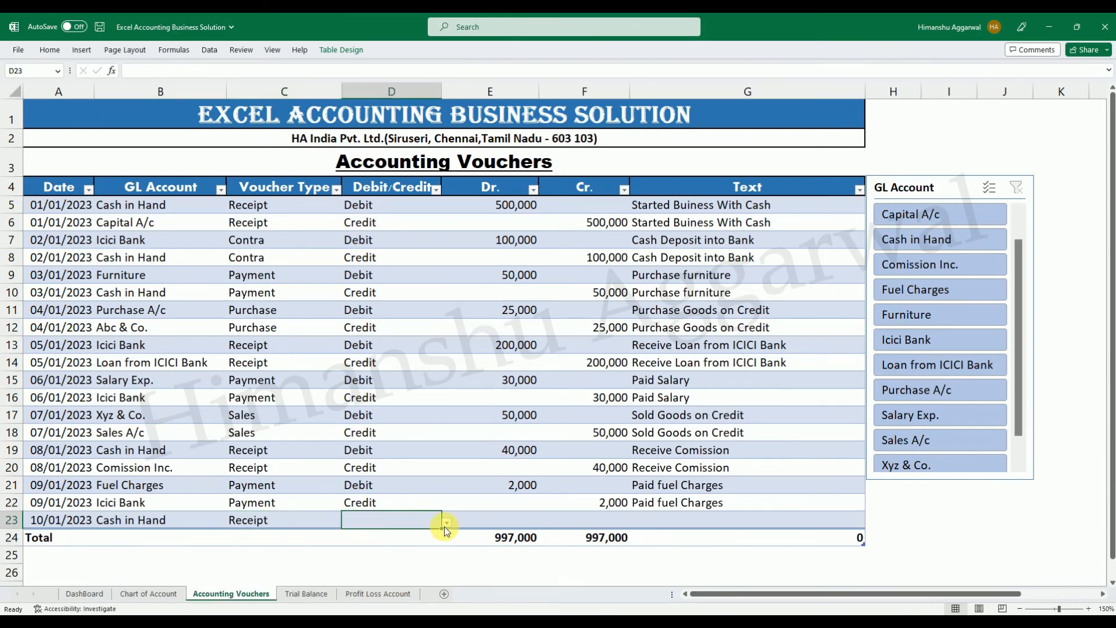
pyautogui.click(447, 524)
pyautogui.click(361, 534)
pyautogui.click(547, 526)
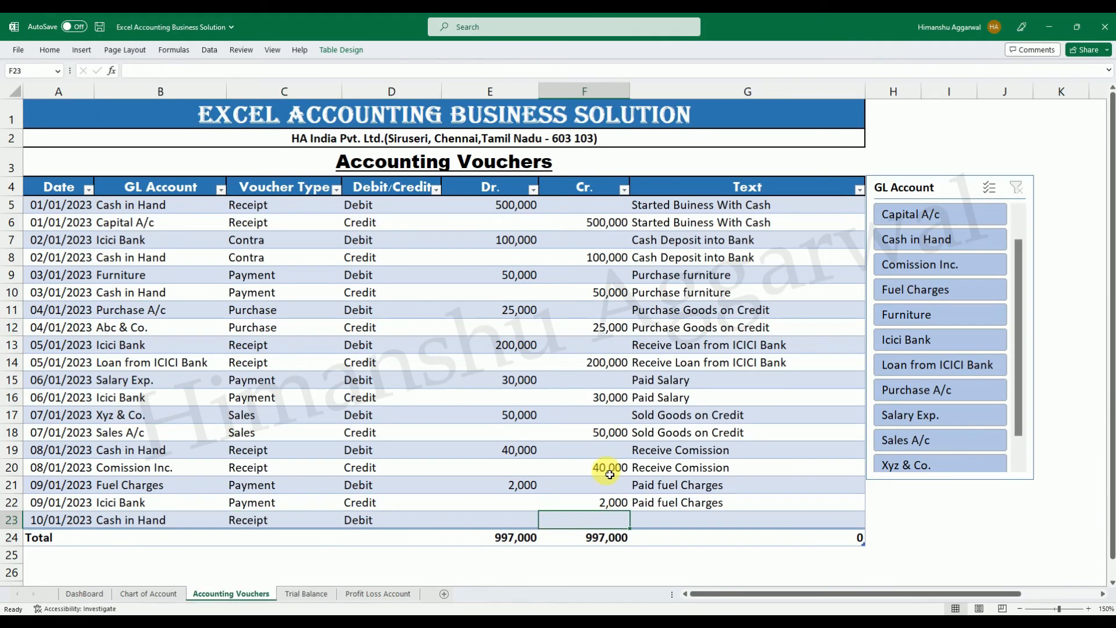
pyautogui.press('Left')
pyautogui.write('5')
pyautogui.press('Return')
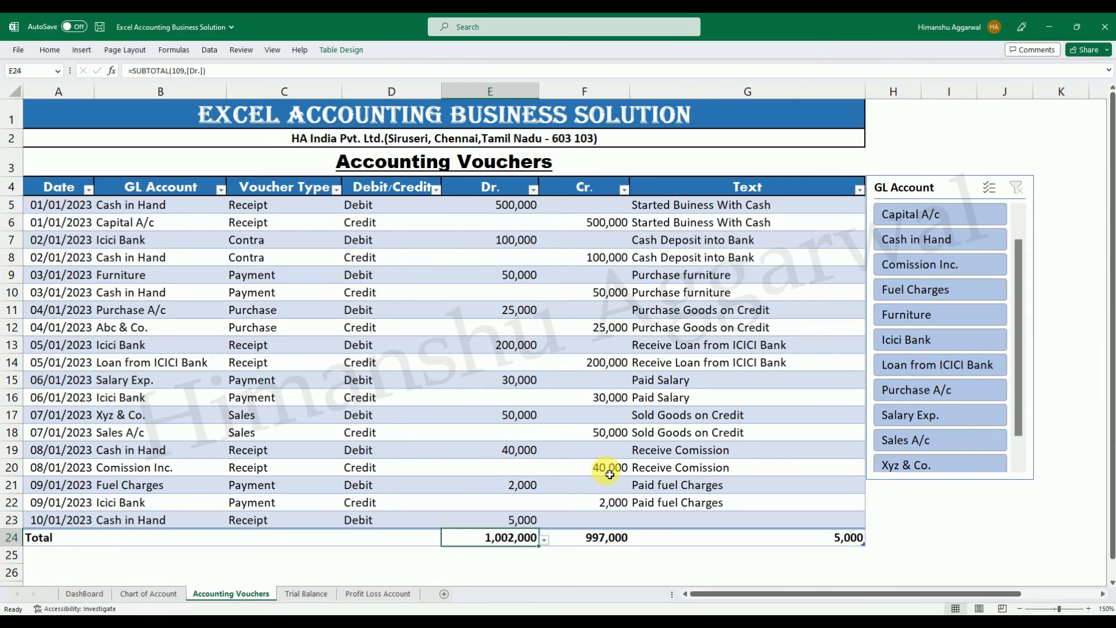
# Add voucher row 24 dated 10/01/2023 with Interest Inc. as its GL account.
pyautogui.click(758, 516)
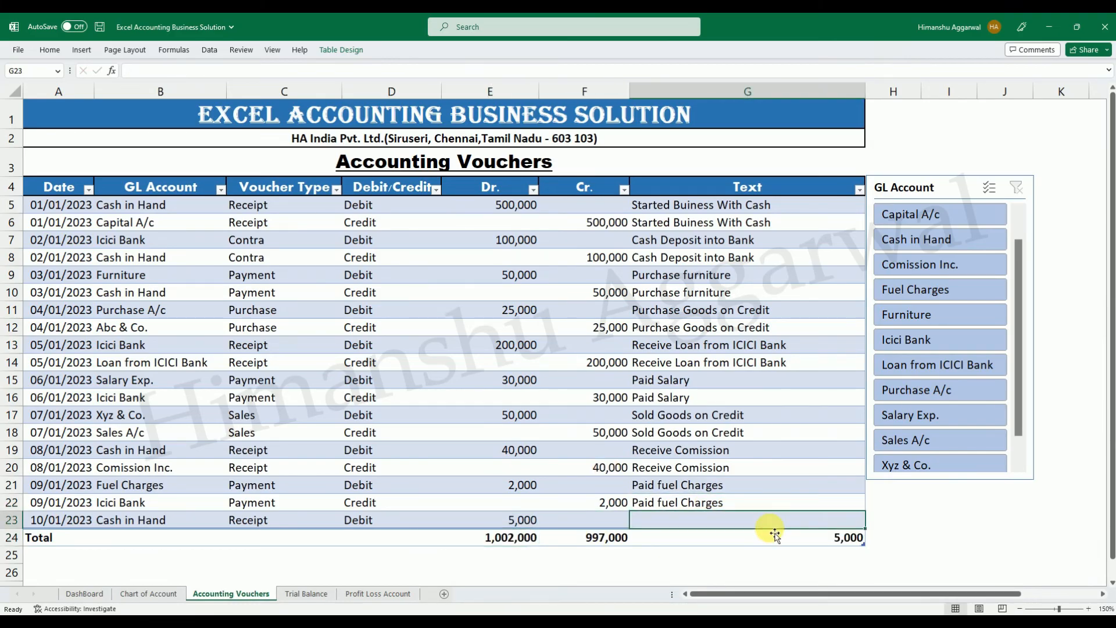
pyautogui.press('Tab')
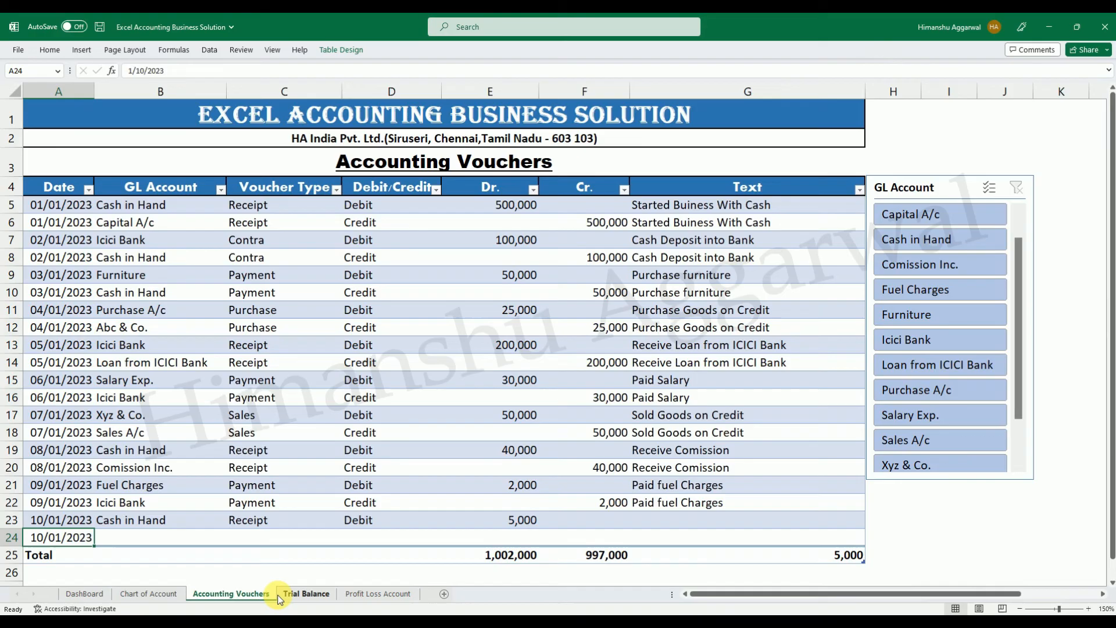
pyautogui.click(164, 541)
pyautogui.click(232, 539)
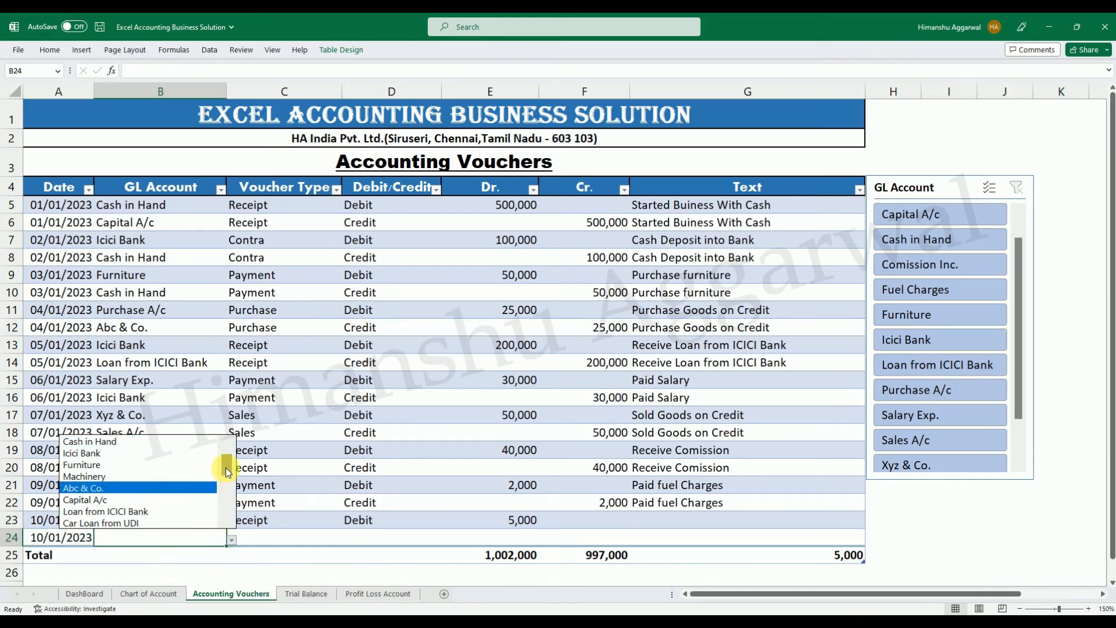
pyautogui.moveTo(227, 470); pyautogui.dragTo(226, 499)
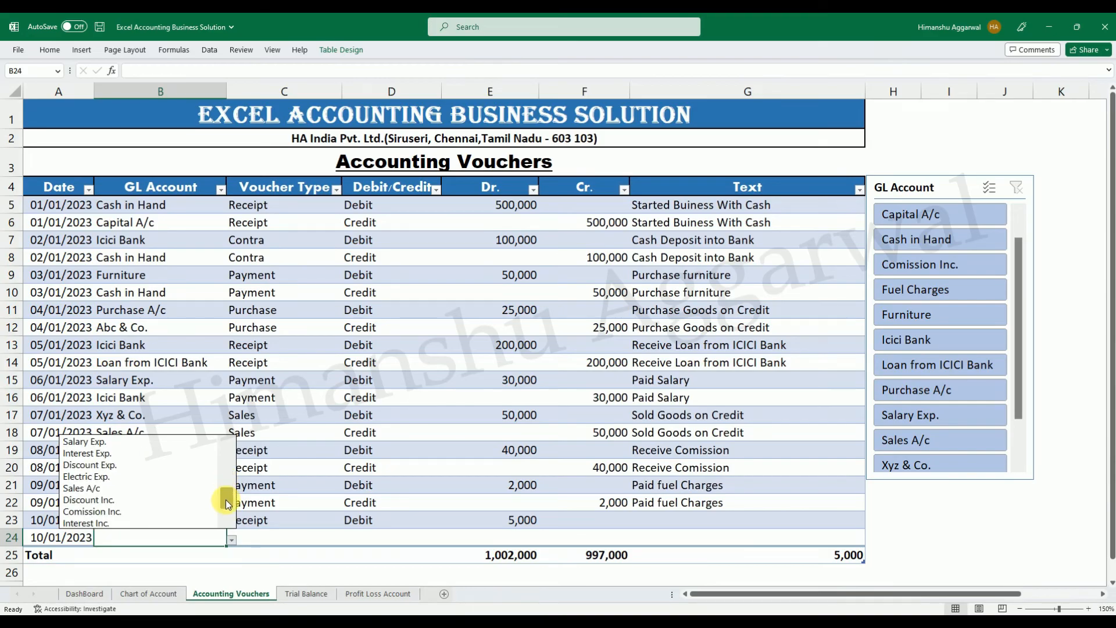
pyautogui.click(144, 525)
# Set the Interest Inc. entry in row 24 to voucher type Receipt and mark it as Credit.
pyautogui.click(261, 538)
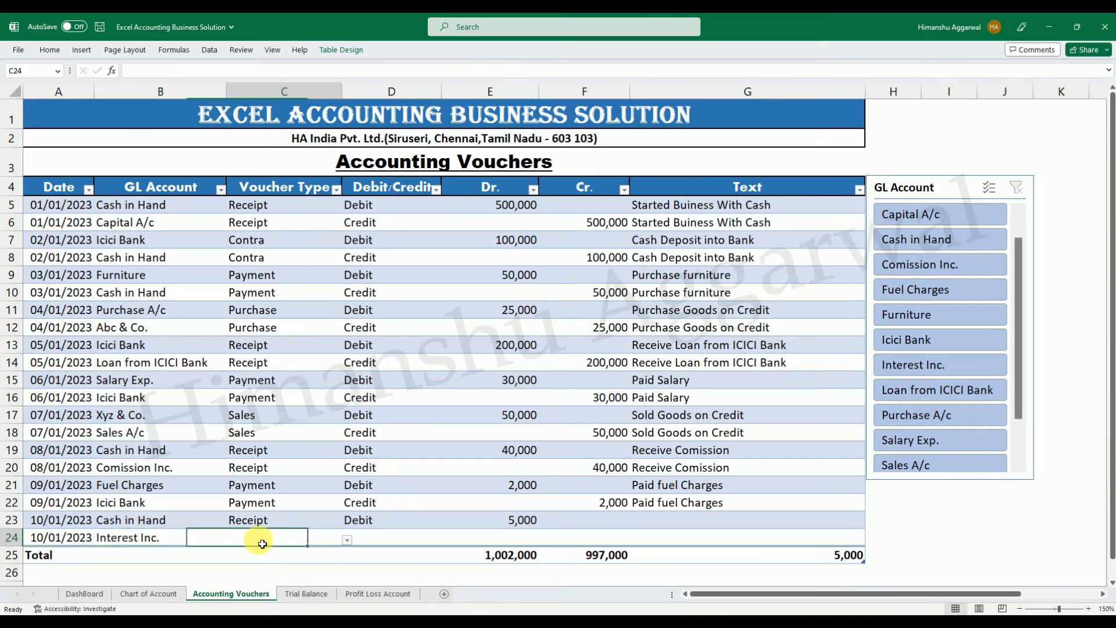
pyautogui.click(346, 539)
pyautogui.click(232, 476)
pyautogui.click(389, 538)
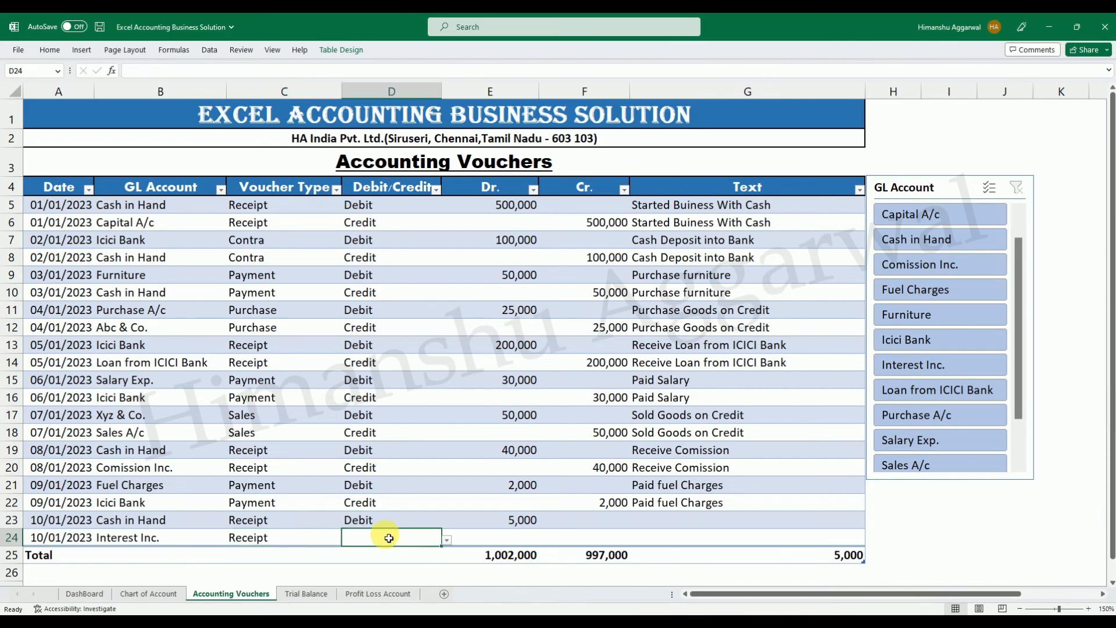
pyautogui.click(446, 544)
pyautogui.click(361, 563)
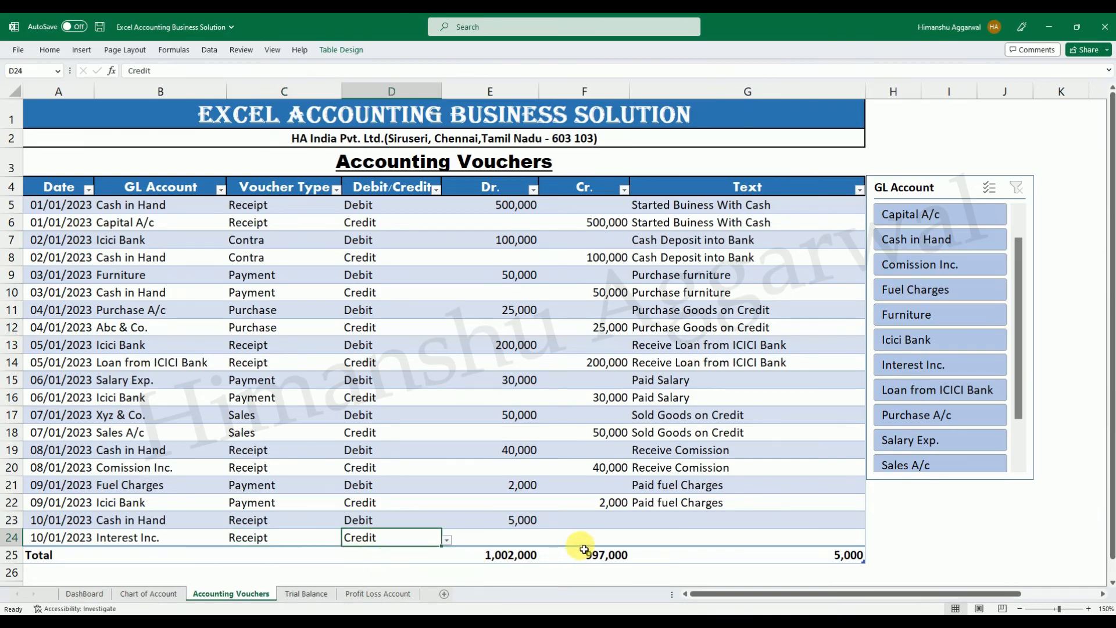
# Enter a Cr. amount of 5000 for the Interest Inc. entry in row 24.
pyautogui.click(604, 537)
pyautogui.write('5,')
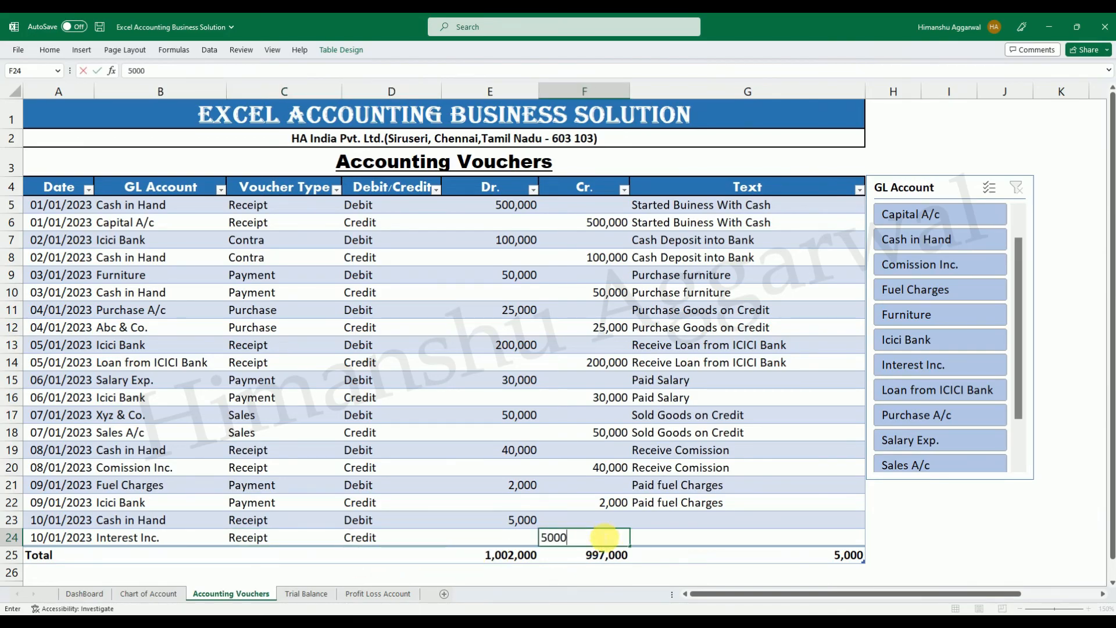
pyautogui.write('000')
pyautogui.press('Return')
# Enter the text "Receive Interest" for the voucher in row 23 and copy it down to row 24.
pyautogui.click(707, 522)
pyautogui.write('Receive Interest')
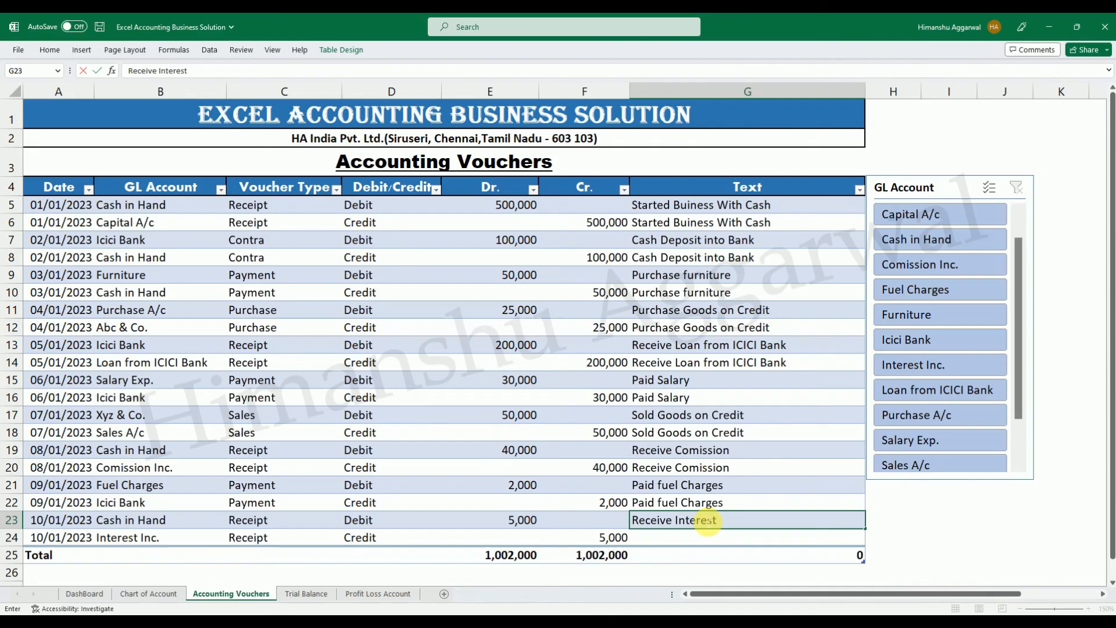
pyautogui.press('Return')
pyautogui.hotkey('ctrl', 'd')
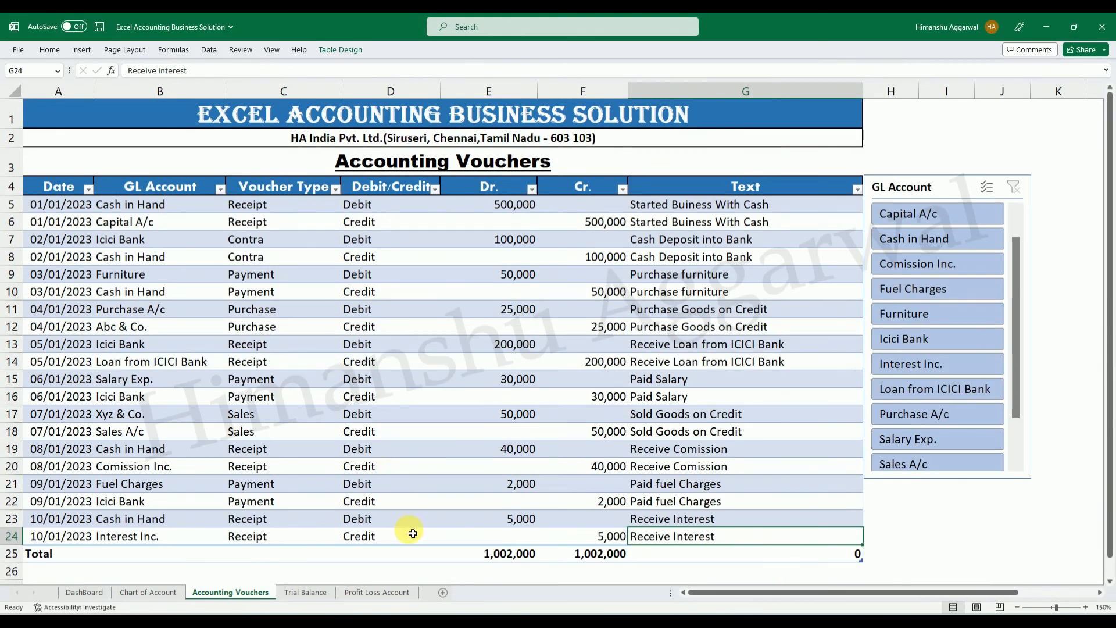
# Examine the Interest Inc. row on the Trial Balance sheet and the Interest Inc. and Net Profit amounts on the Profit Loss Account sheet.
pyautogui.click(305, 592)
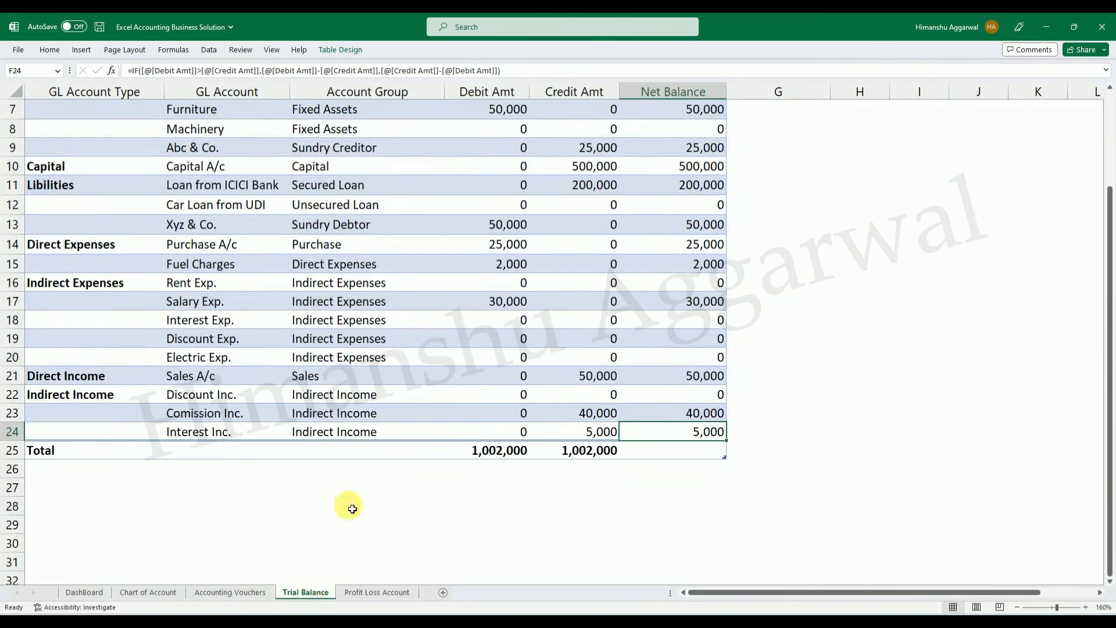
pyautogui.click(247, 432)
pyautogui.click(346, 433)
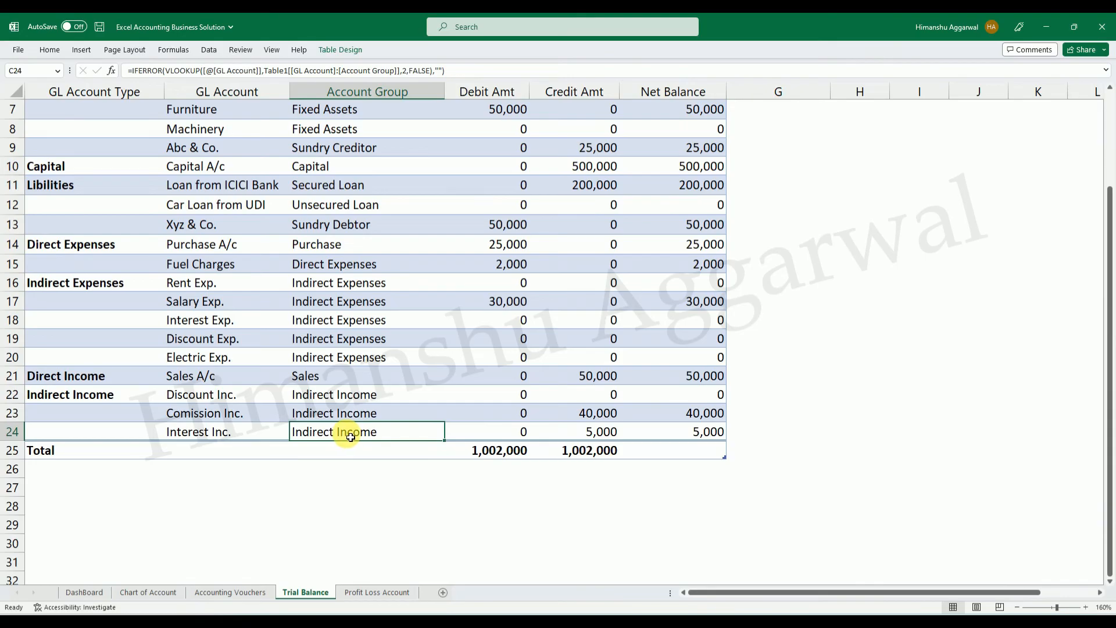
pyautogui.click(636, 431)
pyautogui.click(367, 592)
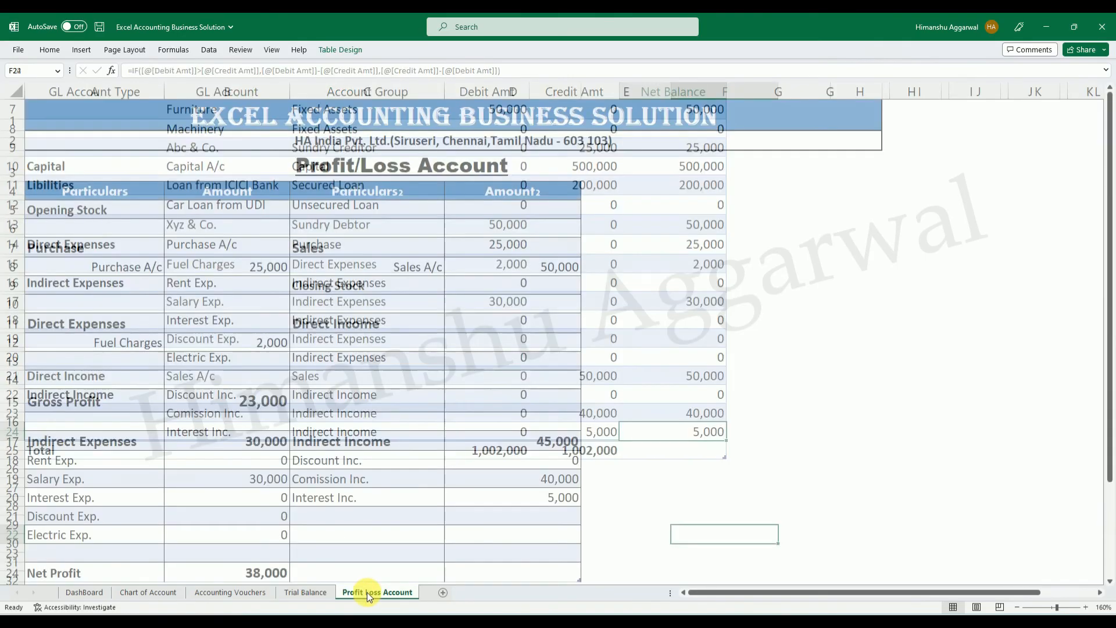
pyautogui.click(568, 497)
pyautogui.scroll(-1, 584, 504)
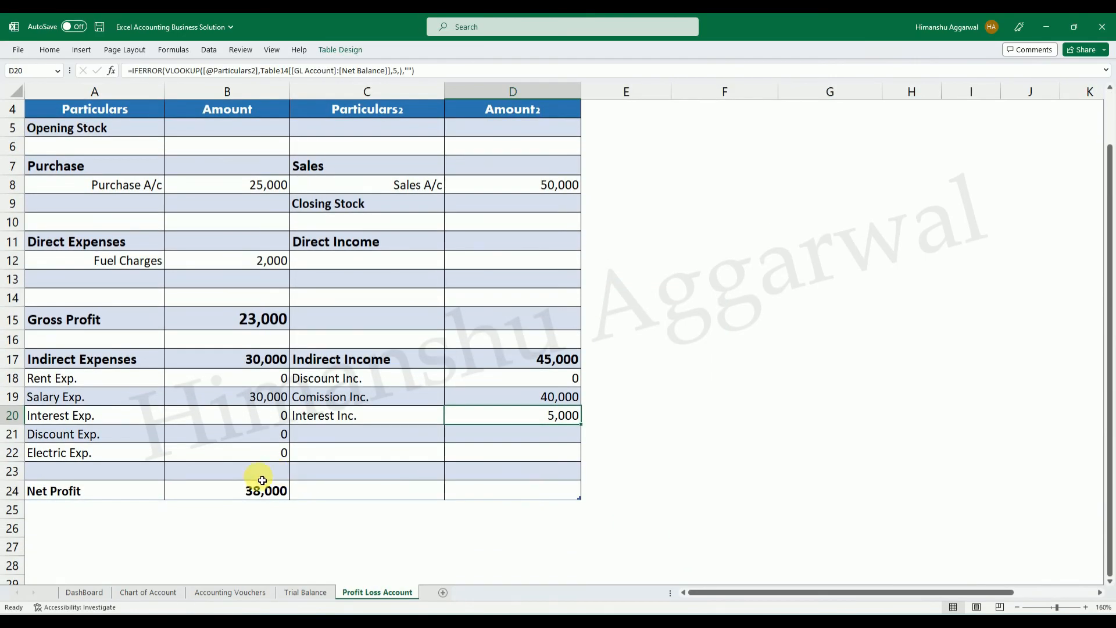
pyautogui.click(262, 482)
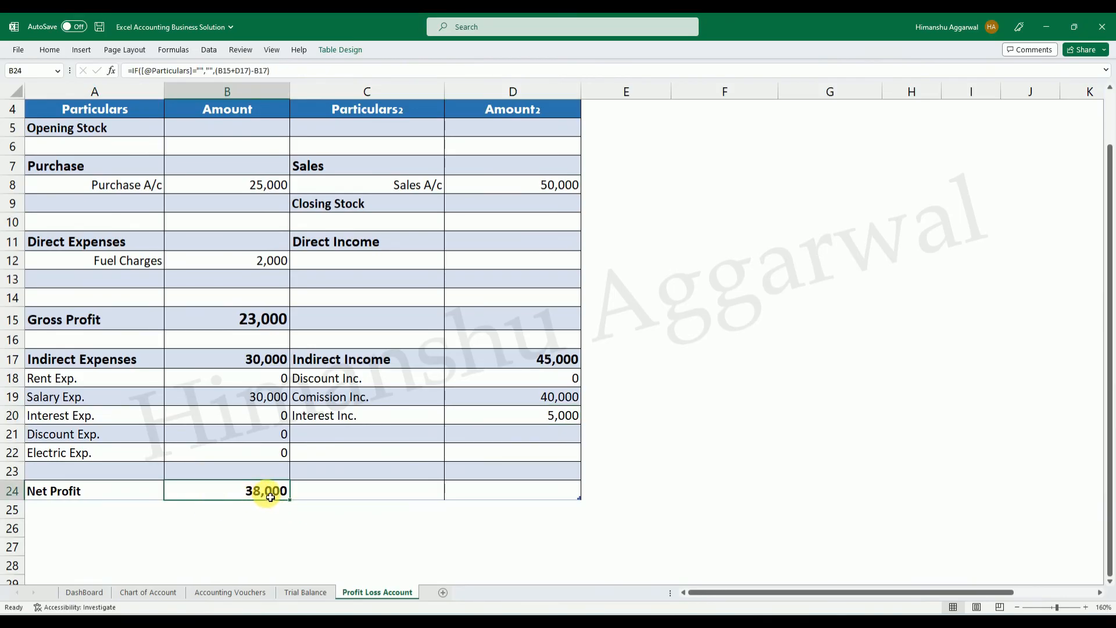
pyautogui.scroll(1, 270, 496)
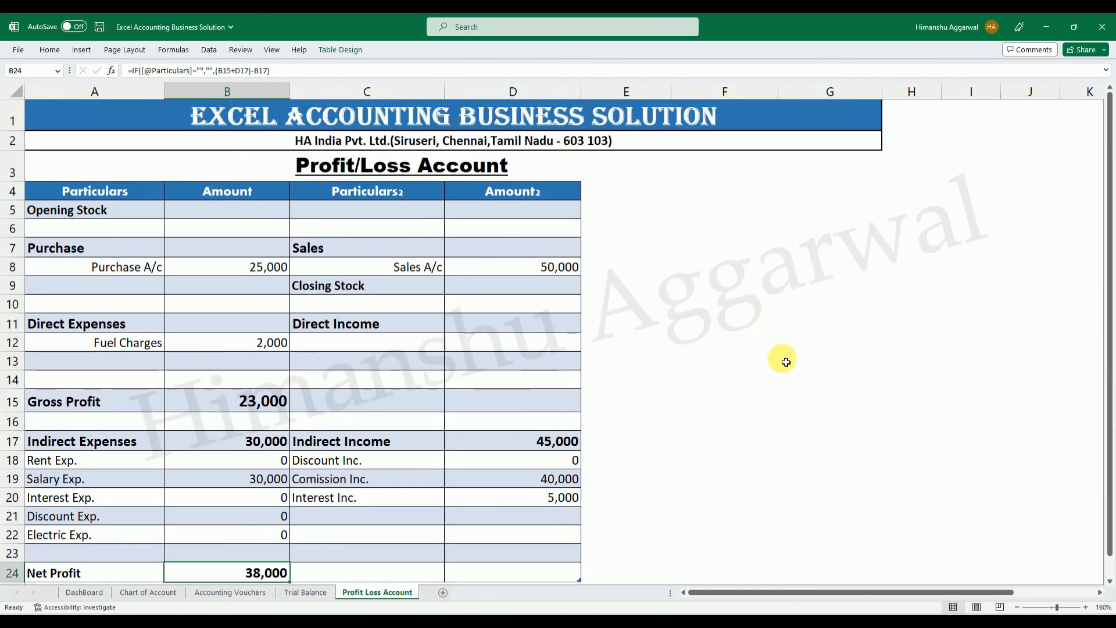
pyautogui.scroll(-1, 347, 419)
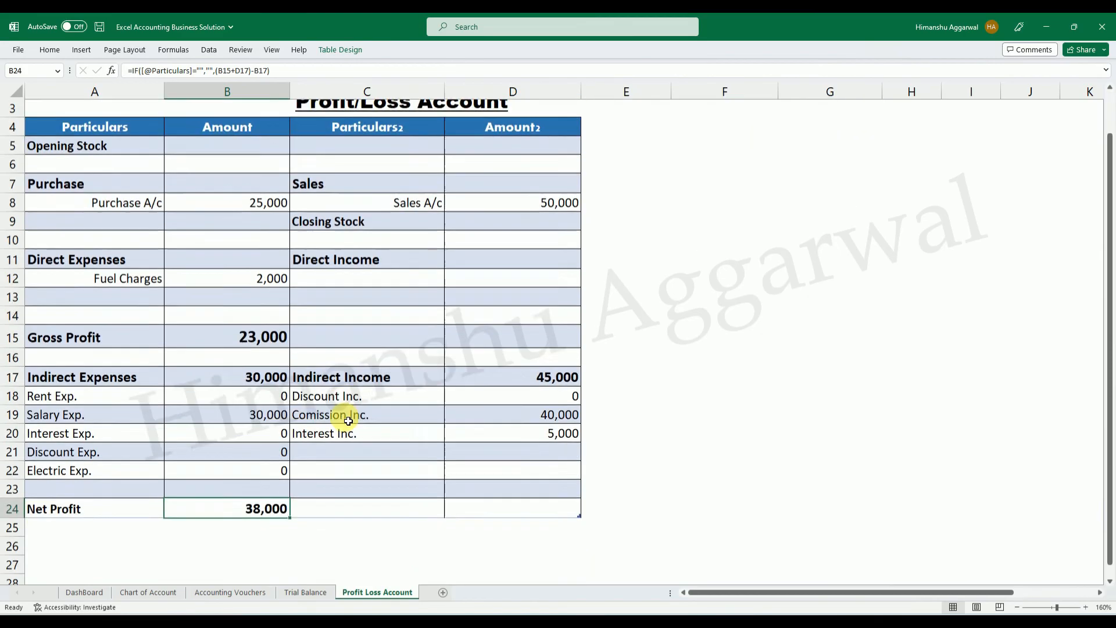
pyautogui.scroll(-1, 348, 420)
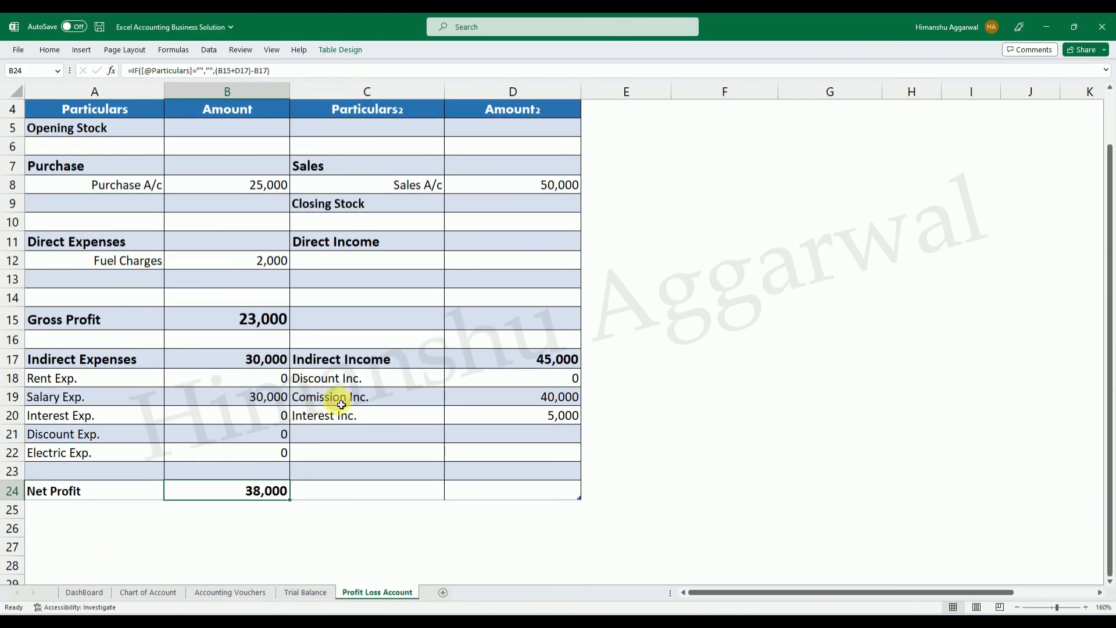
# Create a copy of the Profit Loss Account sheet at the end of the workbook.
pyautogui.scroll(1, 423, 366)
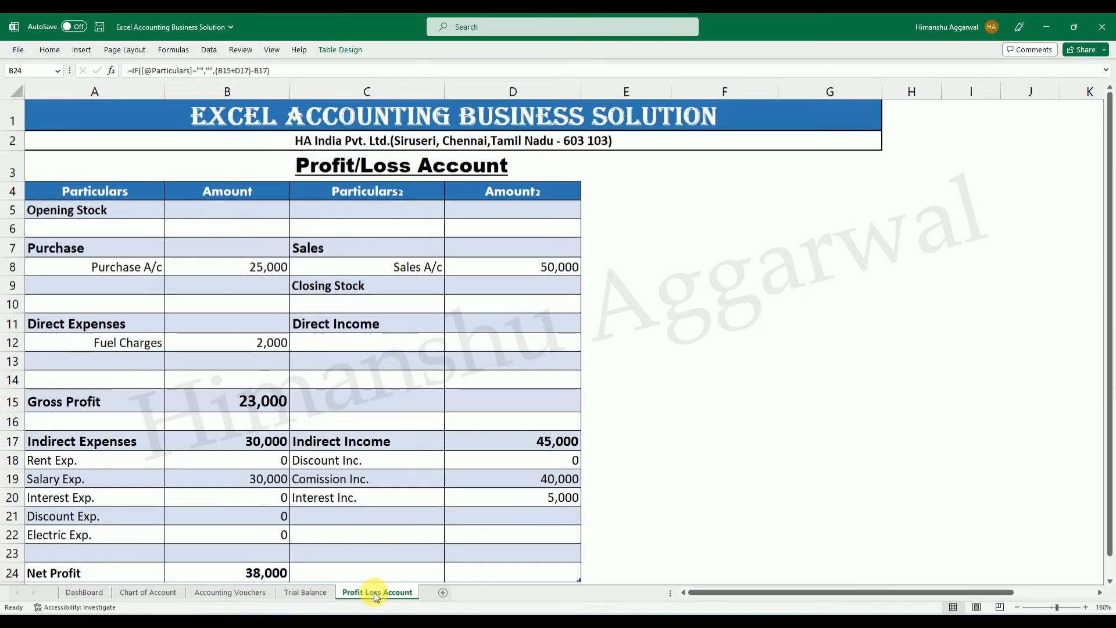
pyautogui.rightClick(377, 592)
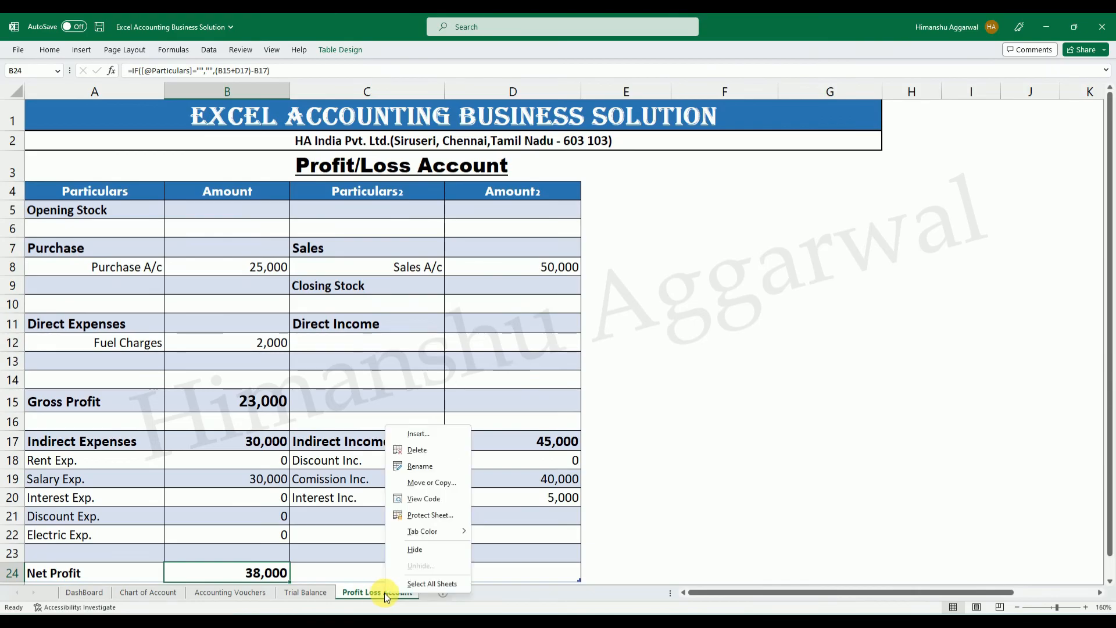
pyautogui.click(433, 483)
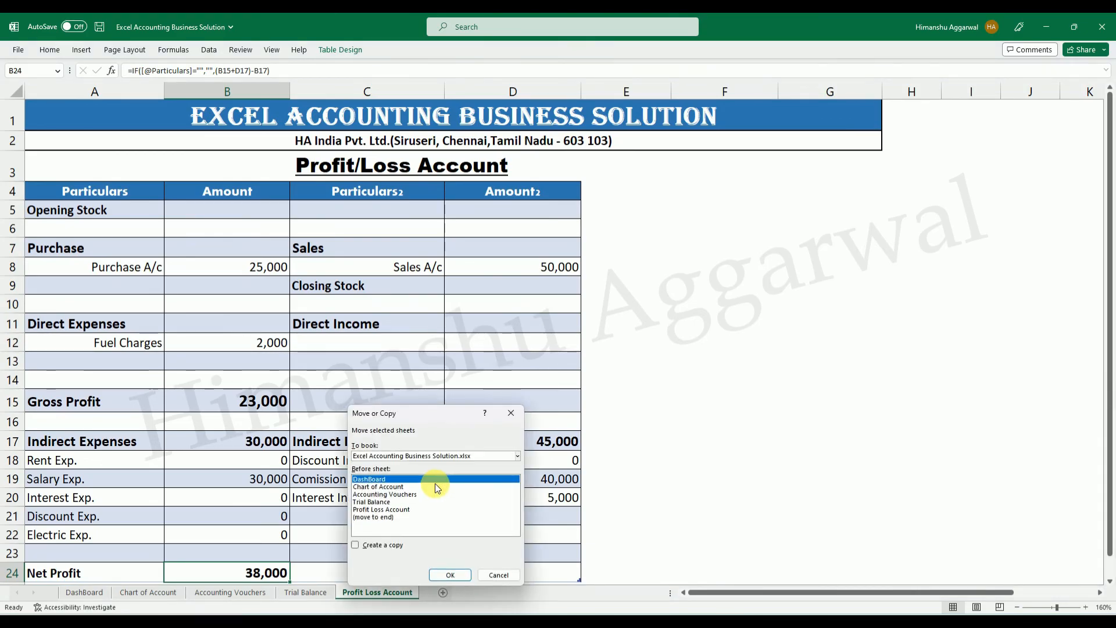
pyautogui.click(379, 517)
pyautogui.click(355, 544)
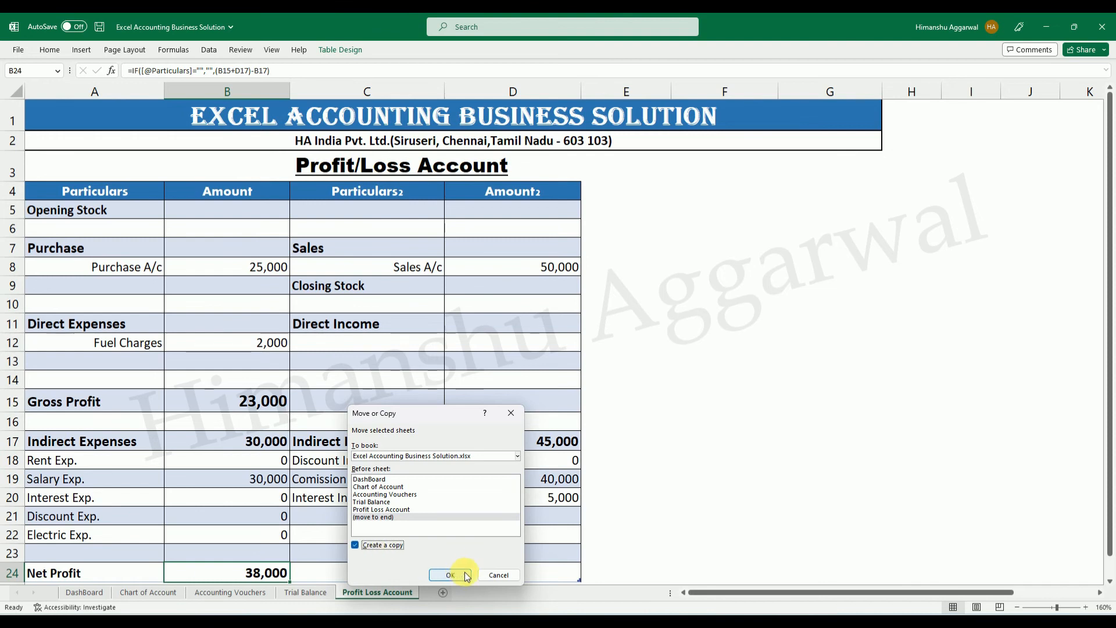
pyautogui.click(450, 574)
pyautogui.click(777, 442)
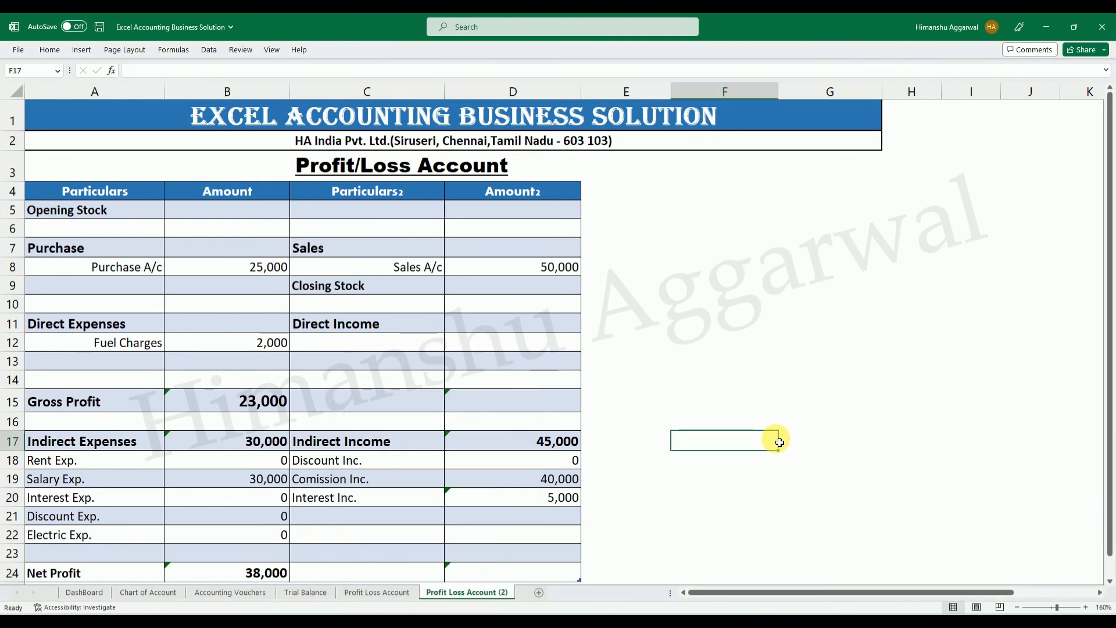
# Rename the copied Profit Loss Account sheet as Balance Sheet.
pyautogui.doubleClick(467, 595)
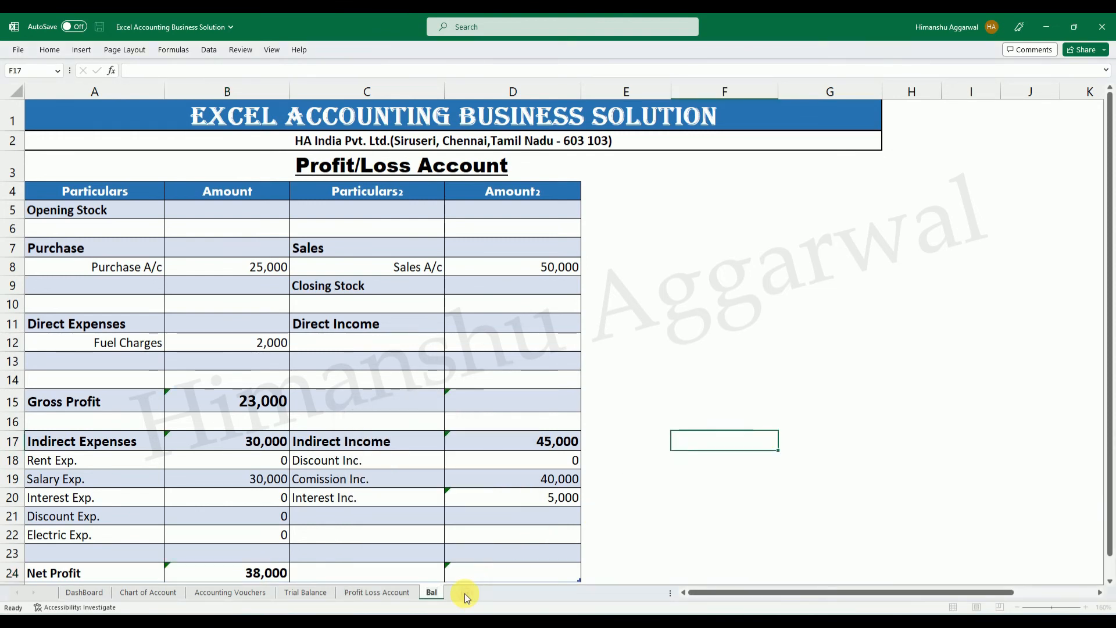
pyautogui.write('Balance Sheet')
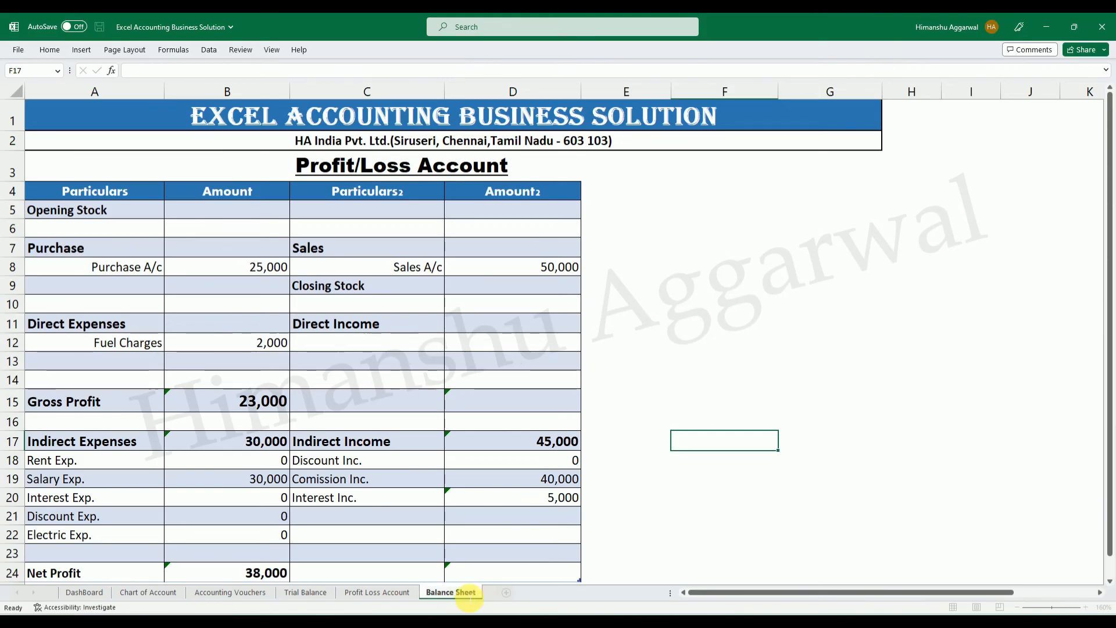
pyautogui.press('Return')
# Replace the Profit/Loss Account heading in row 3 of the new sheet with "Balance Sheet".
pyautogui.doubleClick(467, 596)
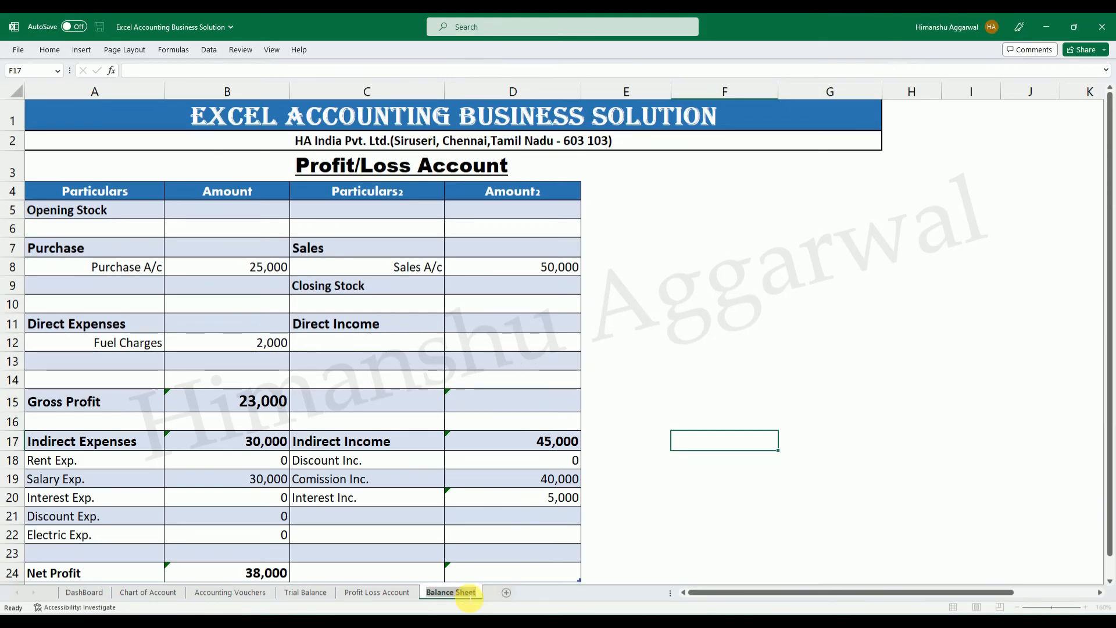
pyautogui.click(481, 164)
pyautogui.doubleClick(524, 168)
pyautogui.hotkey('shift', 'Home')
pyautogui.write('Balance Sheet')
# Remove the old profit and loss table rows below the heading on the Balance Sheet.
pyautogui.click(725, 303)
pyautogui.moveTo(21, 190); pyautogui.dragTo(20, 533)
pyautogui.moveTo(73, 615)
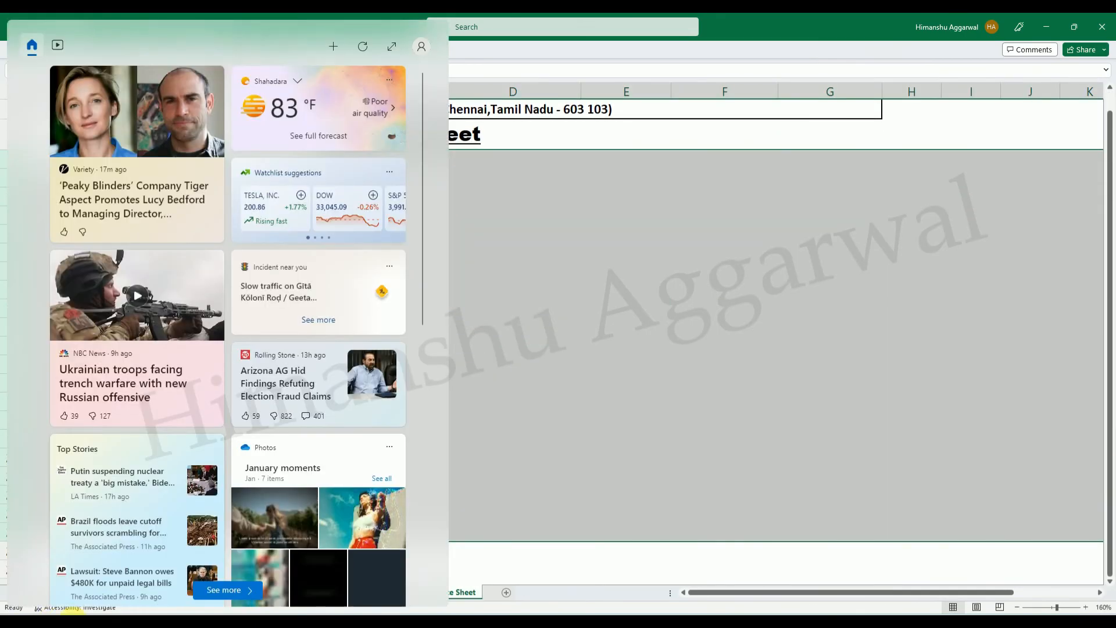
pyautogui.click(604, 369)
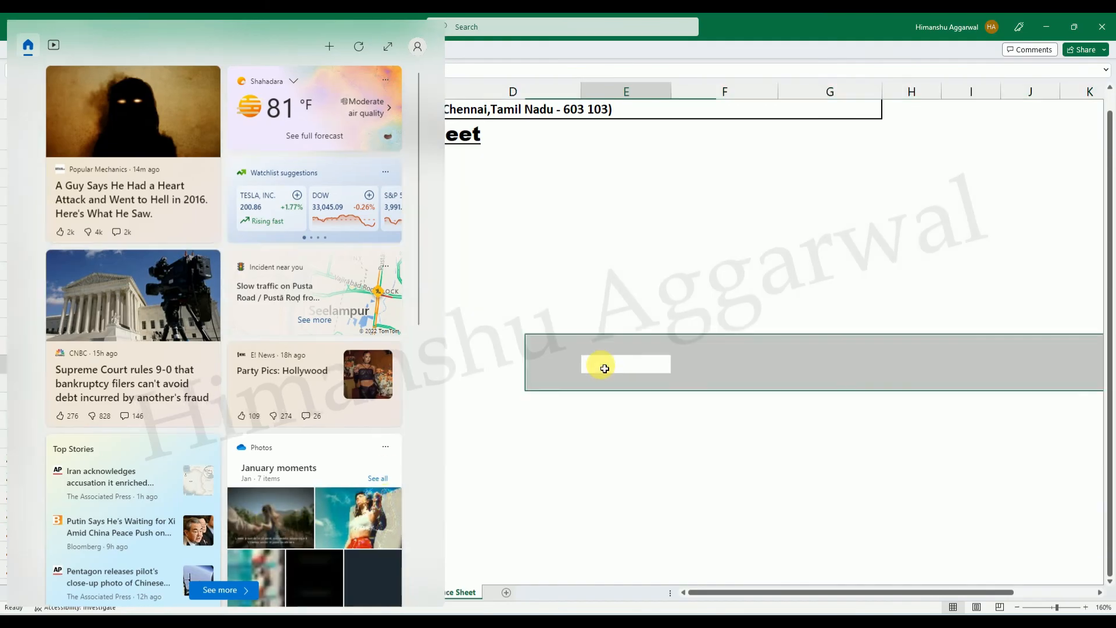
pyautogui.click(110, 219)
pyautogui.click(163, 197)
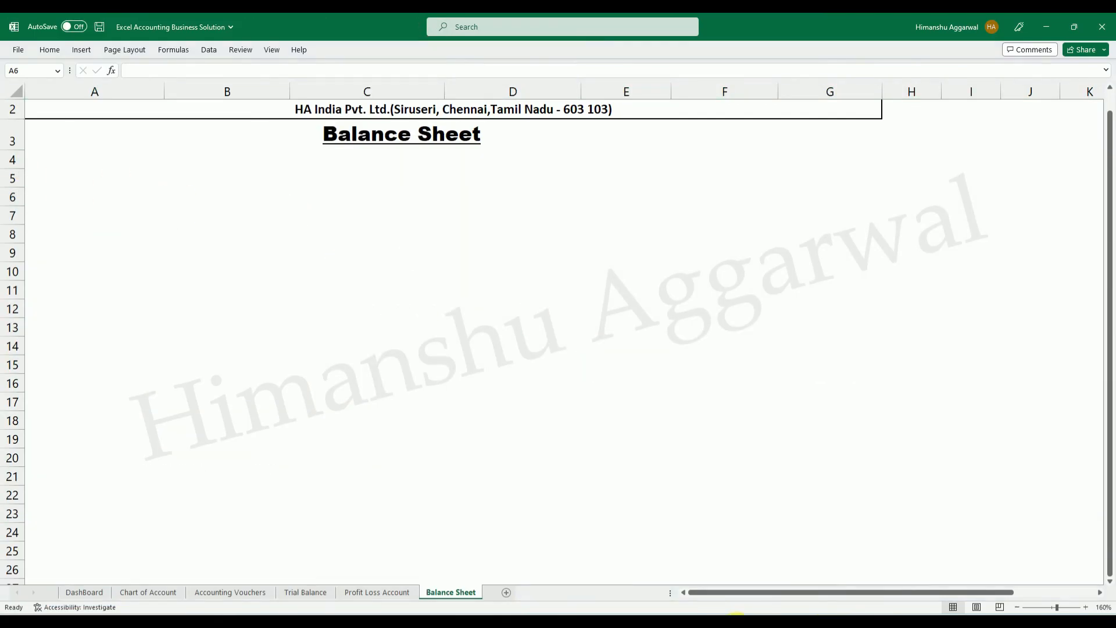
# Copy the Balance Sheet header row A4:F4 from the Excel Accounting workbook into A5 of the new Balance Sheet.
pyautogui.click(686, 576)
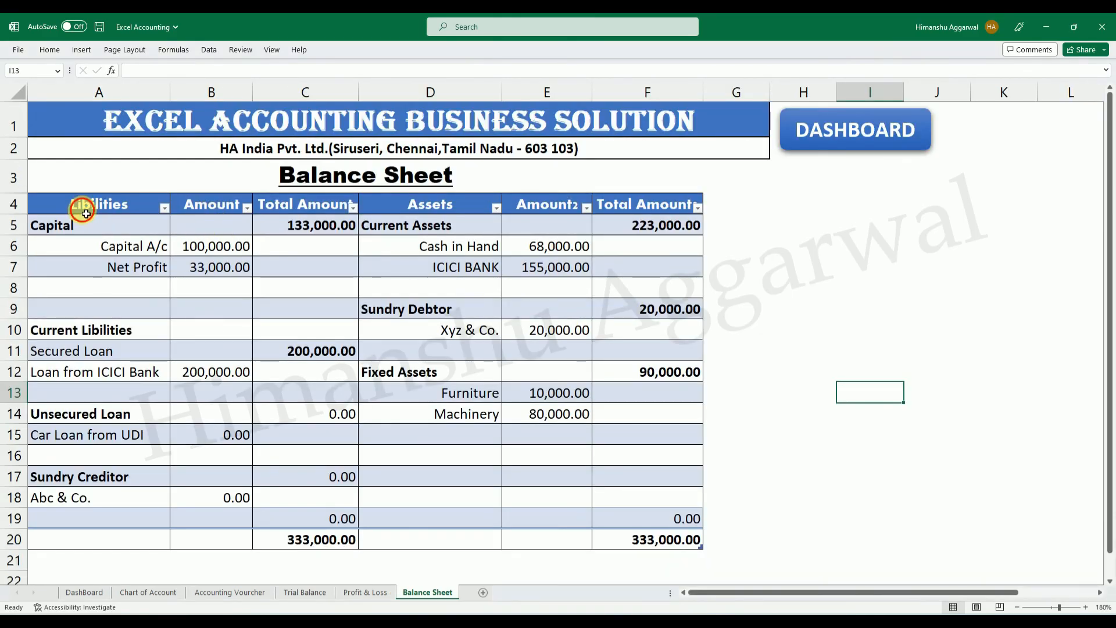
pyautogui.moveTo(86, 213); pyautogui.dragTo(635, 204)
pyautogui.hotkey('ctrl', 'c')
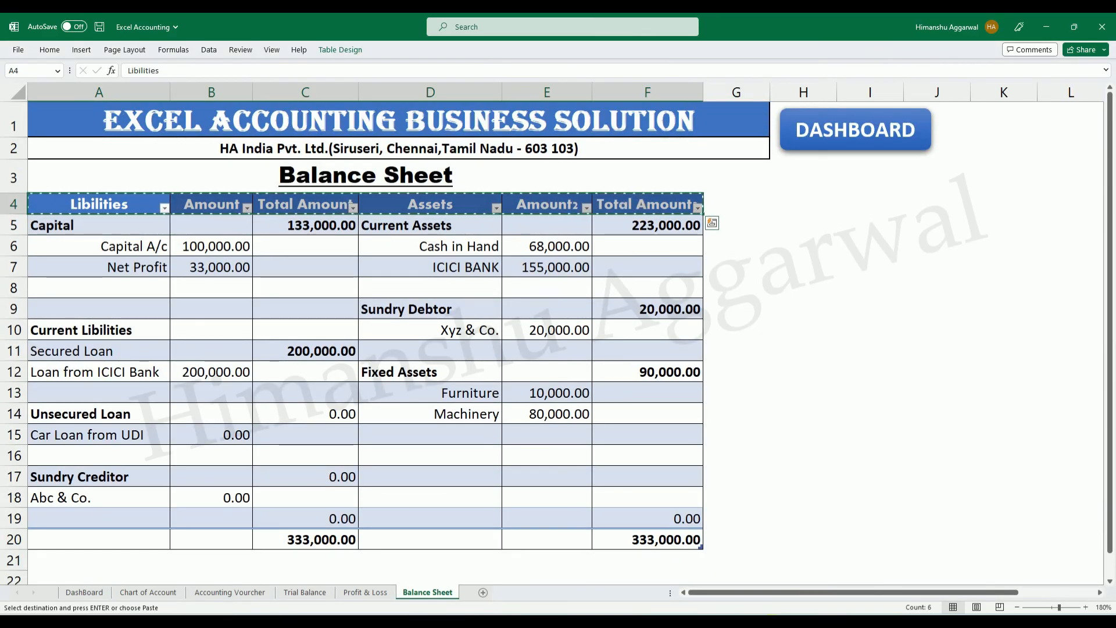
pyautogui.click(814, 575)
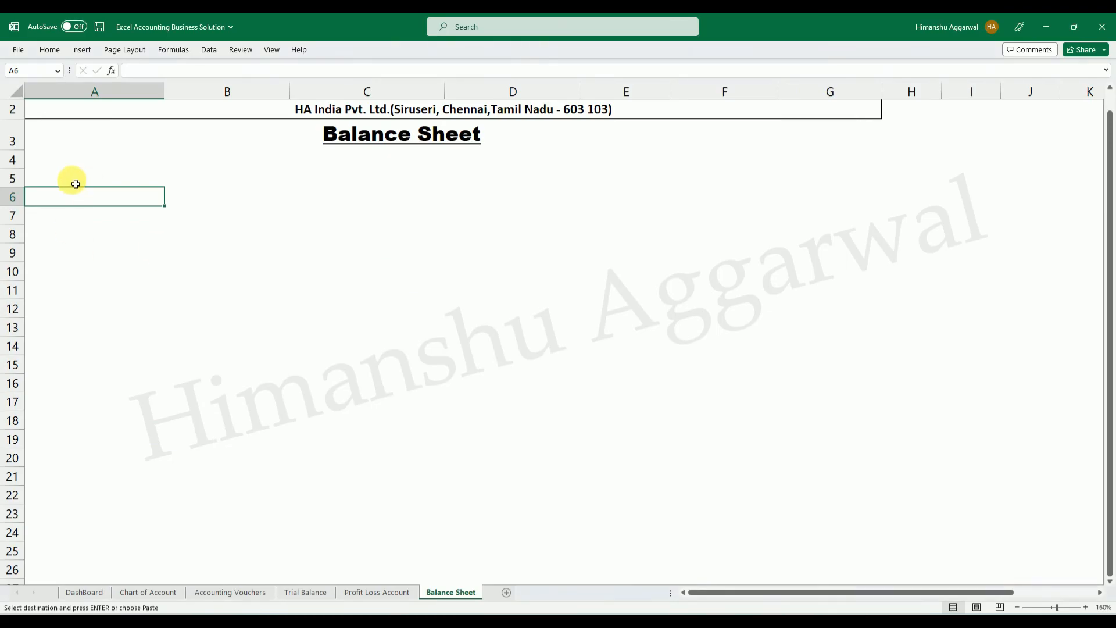
pyautogui.click(76, 184)
pyautogui.press('Return')
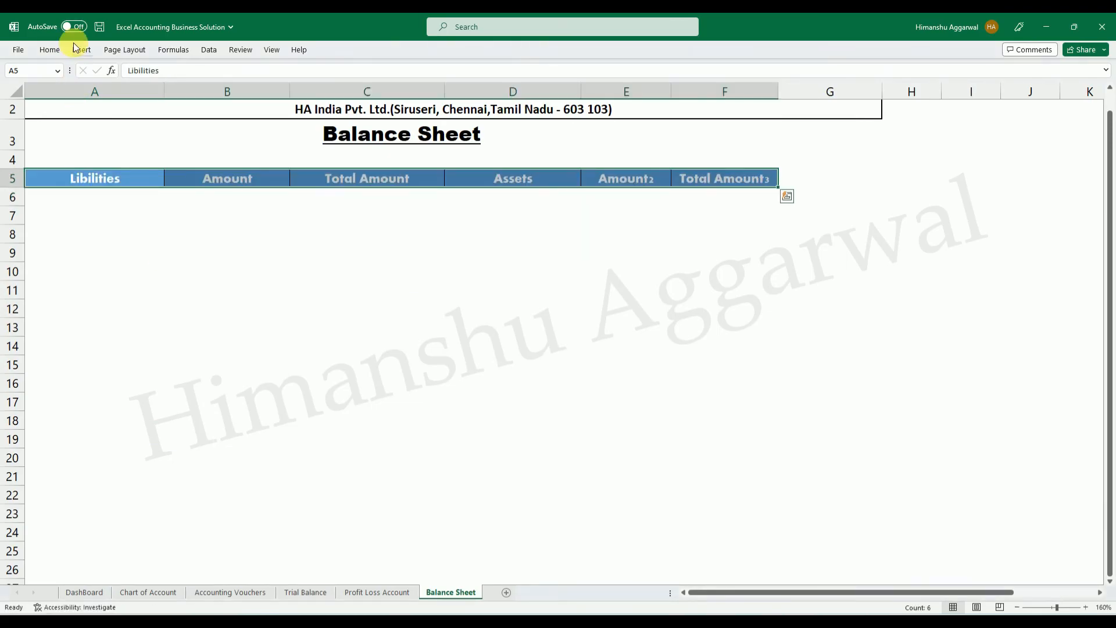
# Change the fill of the pasted header row A5:F5 to a darker blue.
pyautogui.click(51, 51)
pyautogui.click(232, 92)
pyautogui.click(231, 223)
pyautogui.moveTo(122, 198); pyautogui.dragTo(730, 196)
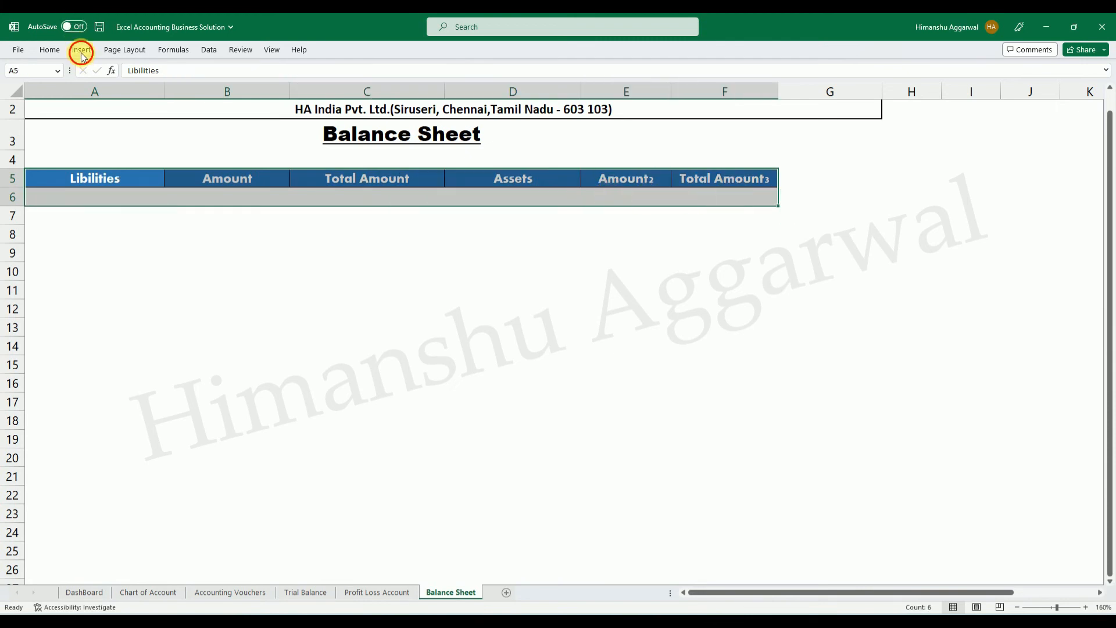
pyautogui.click(82, 51)
pyautogui.click(85, 199)
# Convert the range A5:F20 into a table that uses its first row as headers.
pyautogui.moveTo(85, 182); pyautogui.dragTo(740, 451)
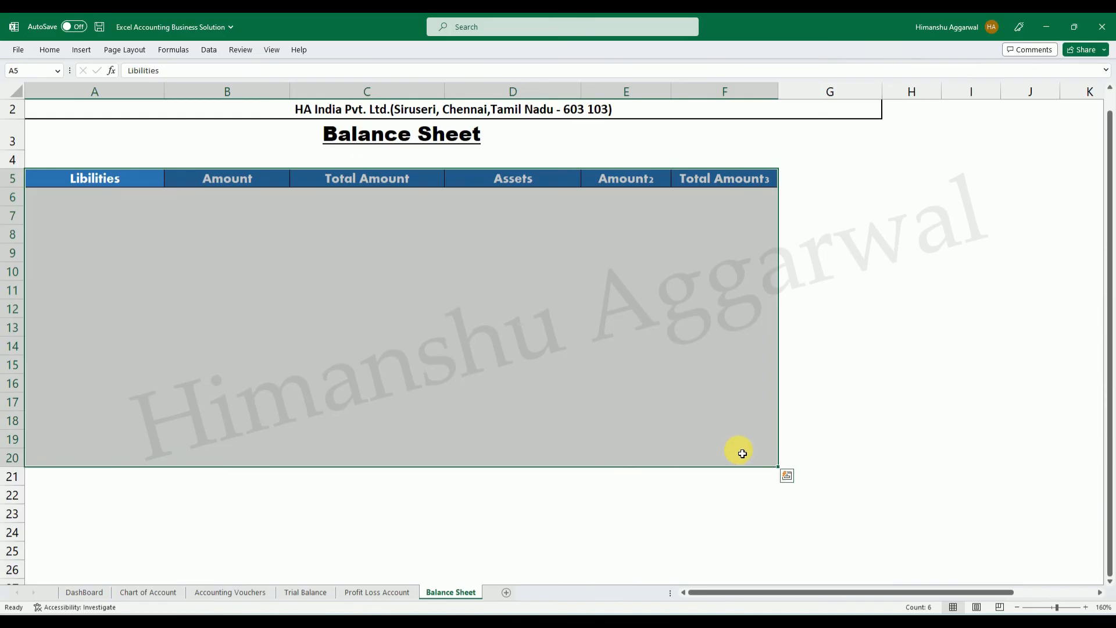
pyautogui.click(78, 53)
pyautogui.click(132, 73)
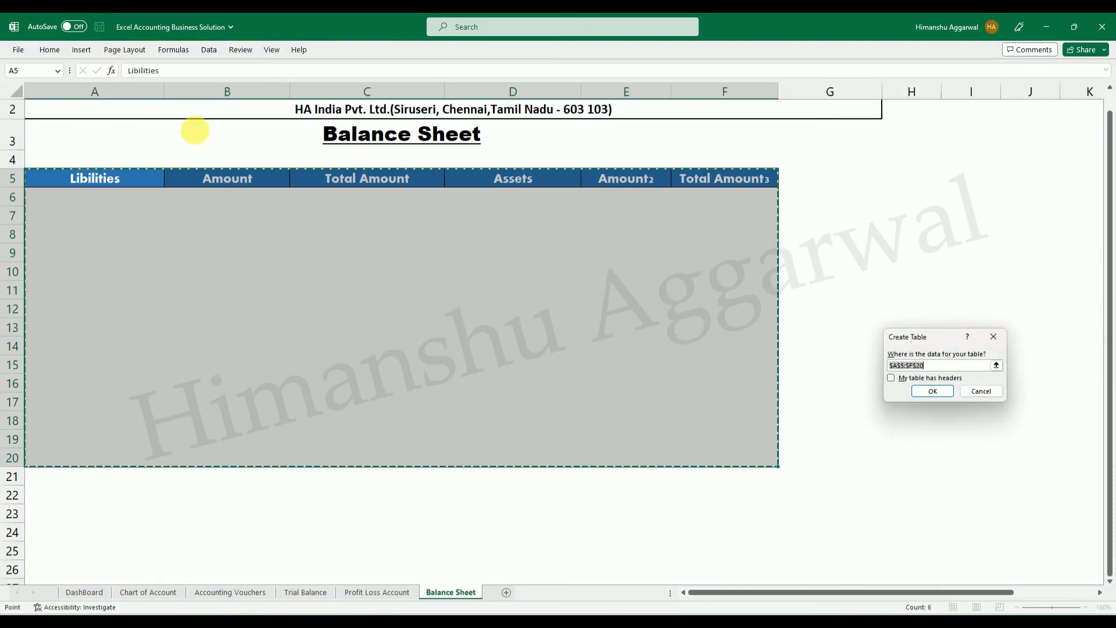
pyautogui.click(916, 378)
pyautogui.click(937, 390)
pyautogui.click(666, 360)
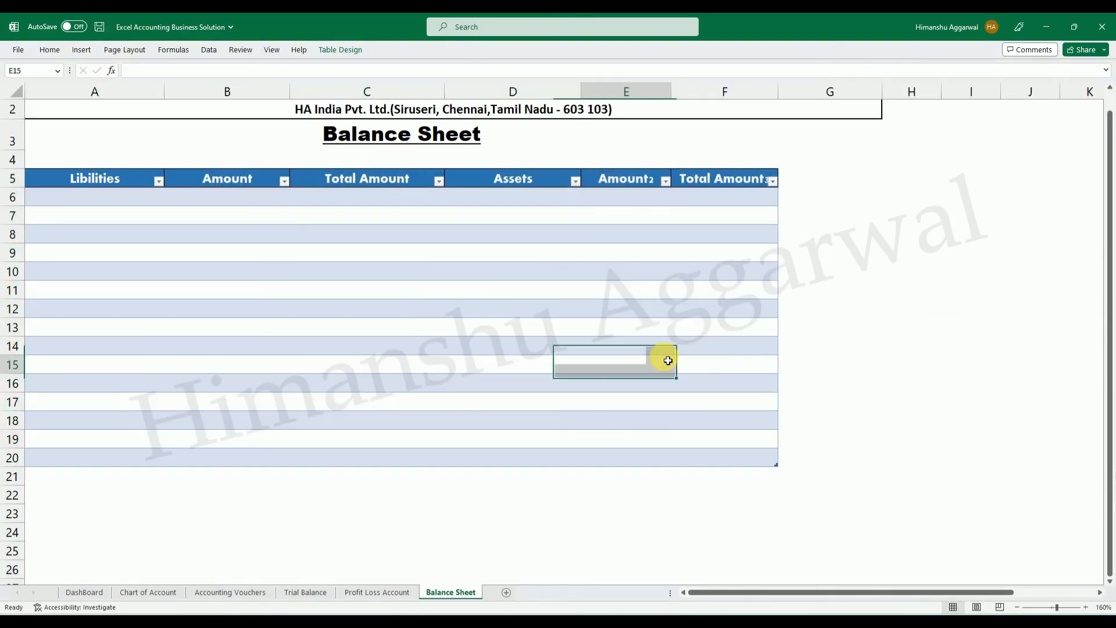
pyautogui.click(998, 323)
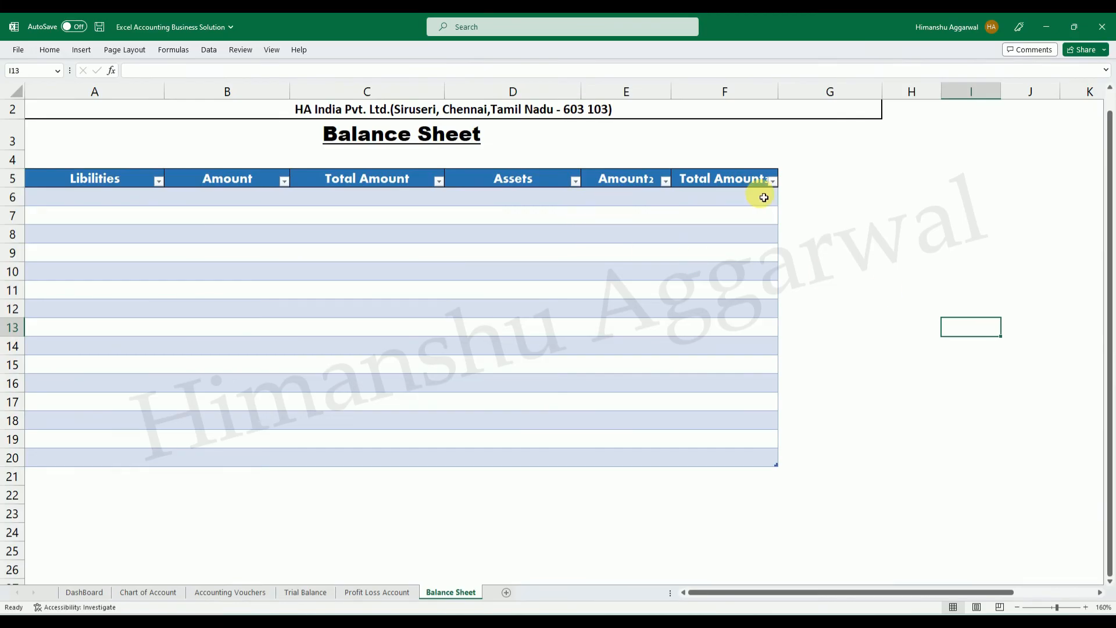
# Apply all borders to the empty table cells A6:F20.
pyautogui.click(144, 198)
pyautogui.moveTo(87, 204)
pyautogui.mouseDown()
pyautogui.moveTo(672, 491)
pyautogui.moveTo(710, 455)
pyautogui.mouseUp()
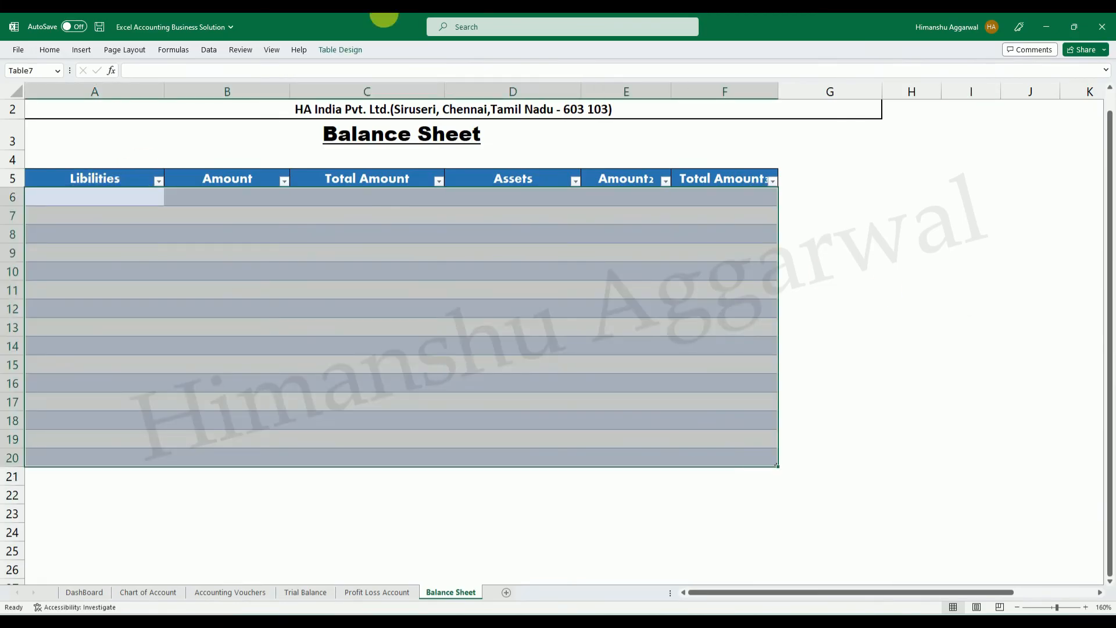
pyautogui.click(51, 51)
pyautogui.click(205, 91)
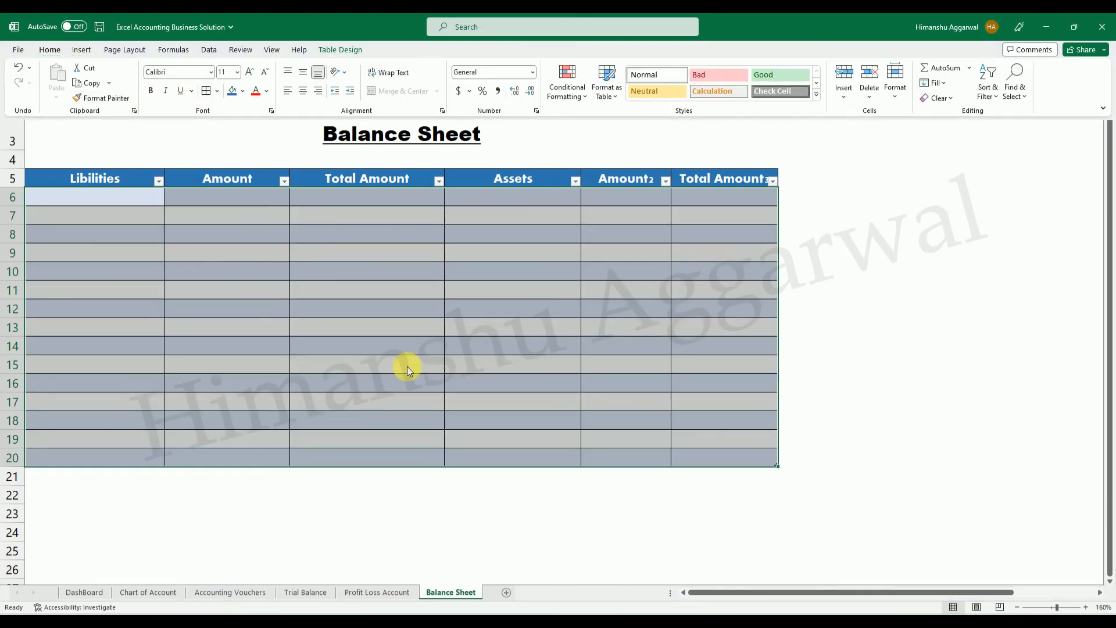
pyautogui.click(513, 420)
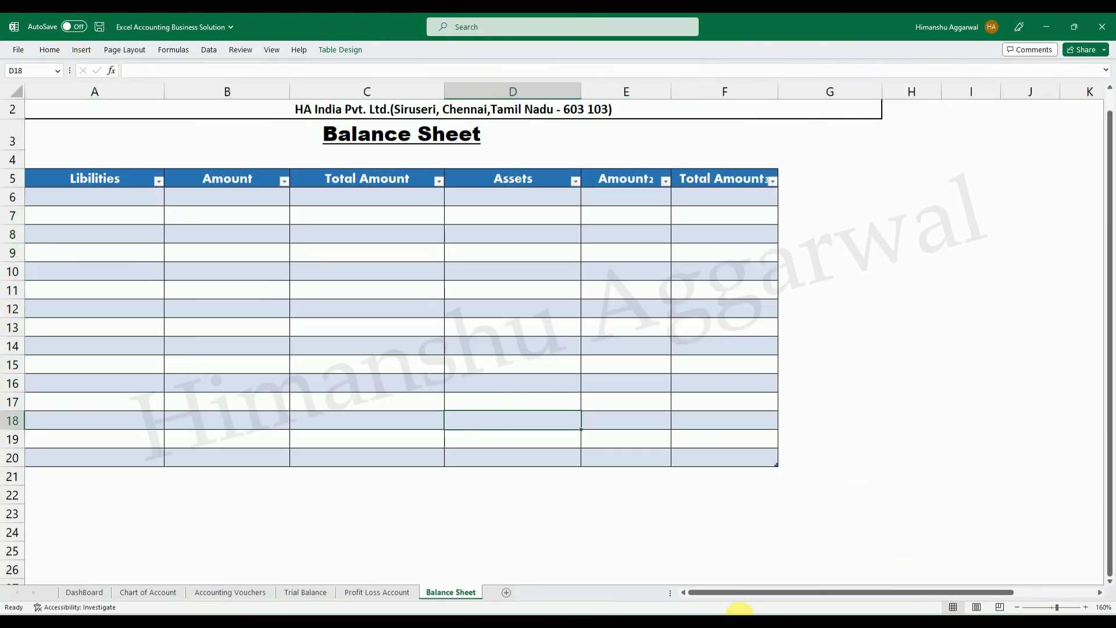
# Copy the Libilities entries A5:A19 from the Excel Accounting workbook's Balance Sheet into A6 of the new table.
pyautogui.moveTo(739, 610)
pyautogui.click(677, 573)
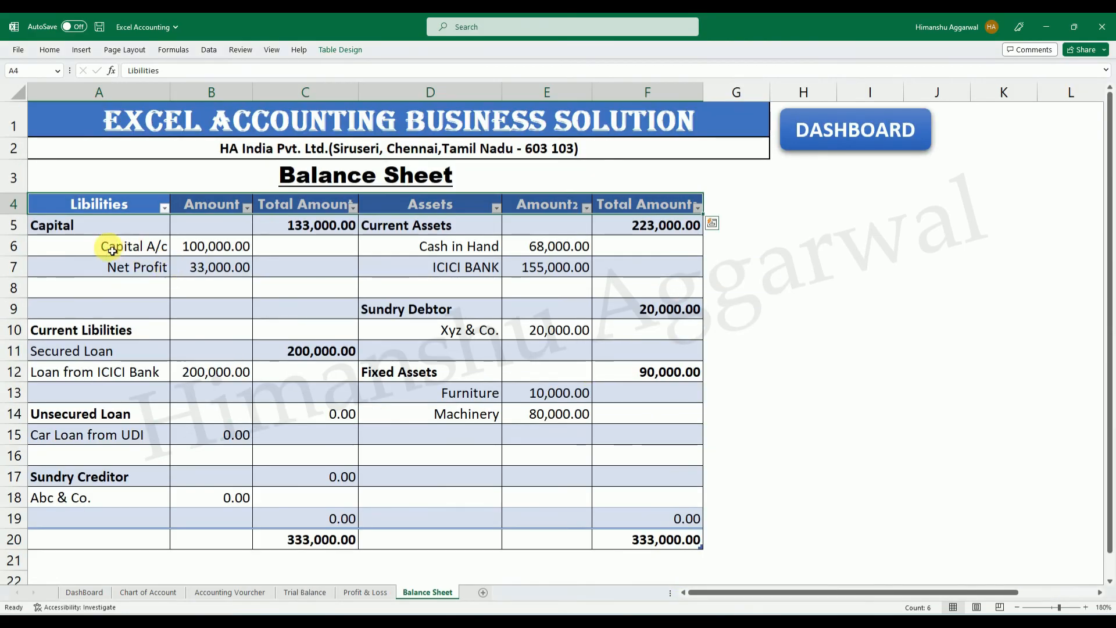
pyautogui.moveTo(58, 222); pyautogui.dragTo(244, 274)
pyautogui.click(217, 267)
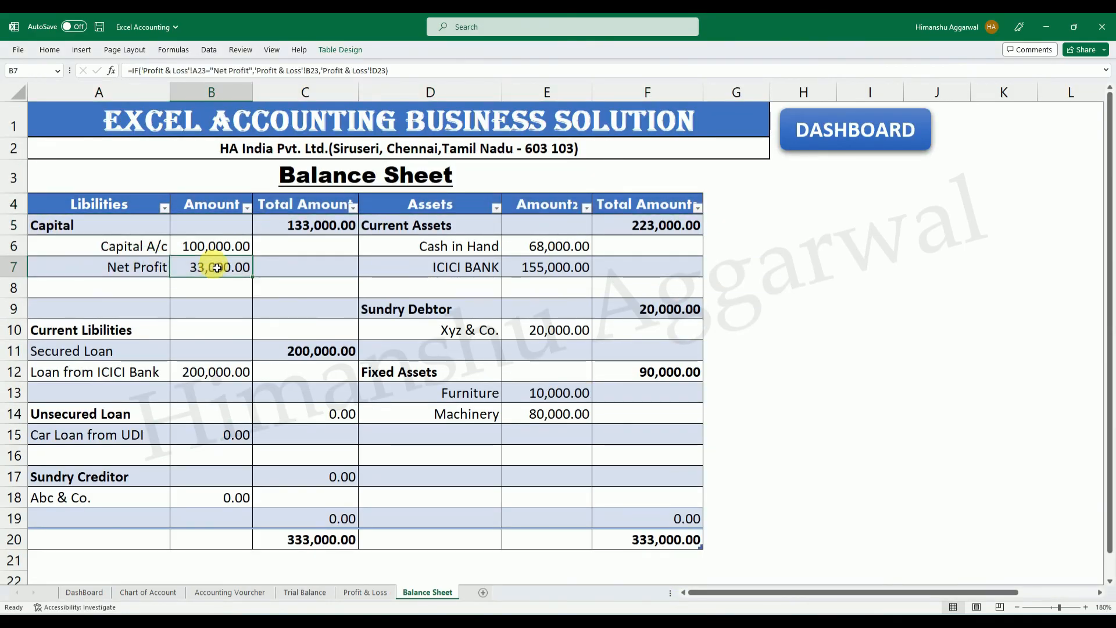
pyautogui.moveTo(42, 225); pyautogui.dragTo(153, 496)
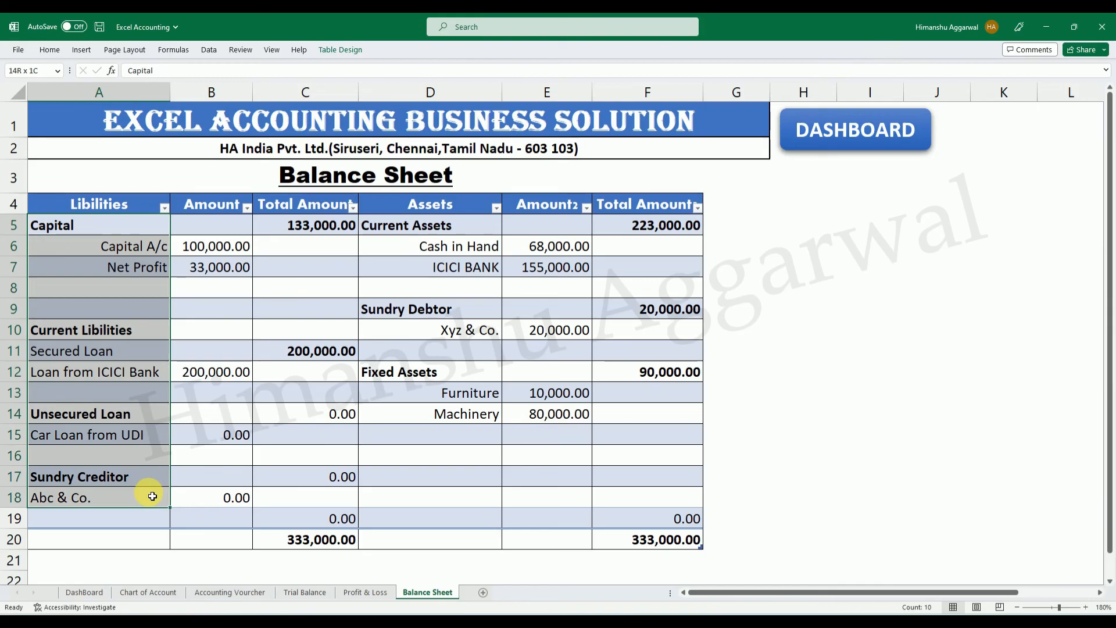
pyautogui.click(137, 435)
pyautogui.moveTo(125, 227); pyautogui.dragTo(135, 526)
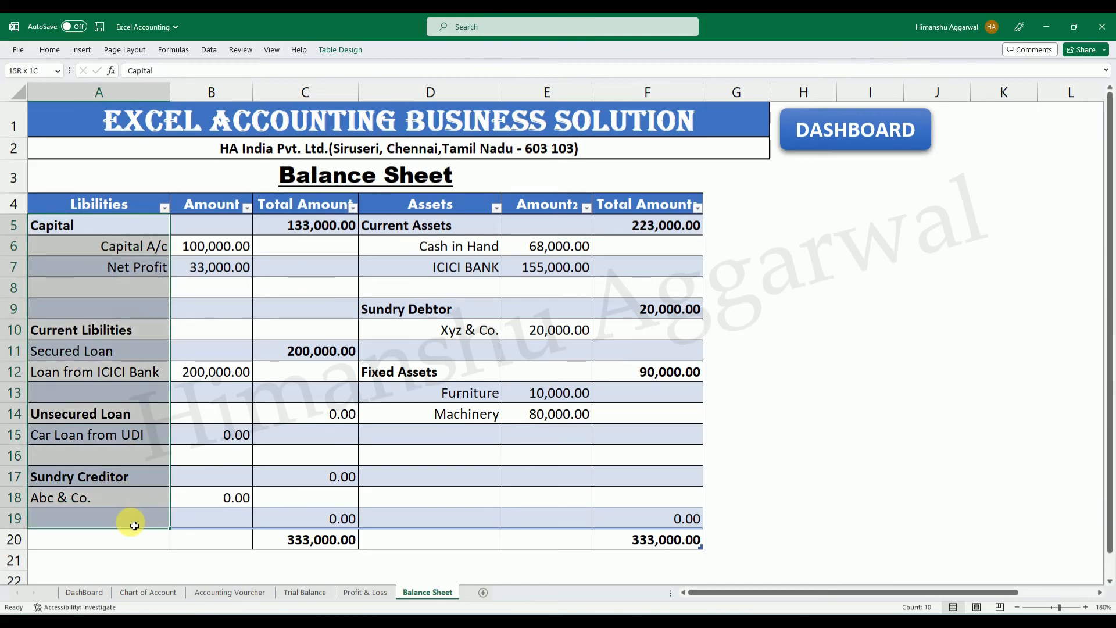
pyautogui.hotkey('ctrl', 'c')
pyautogui.click(730, 622)
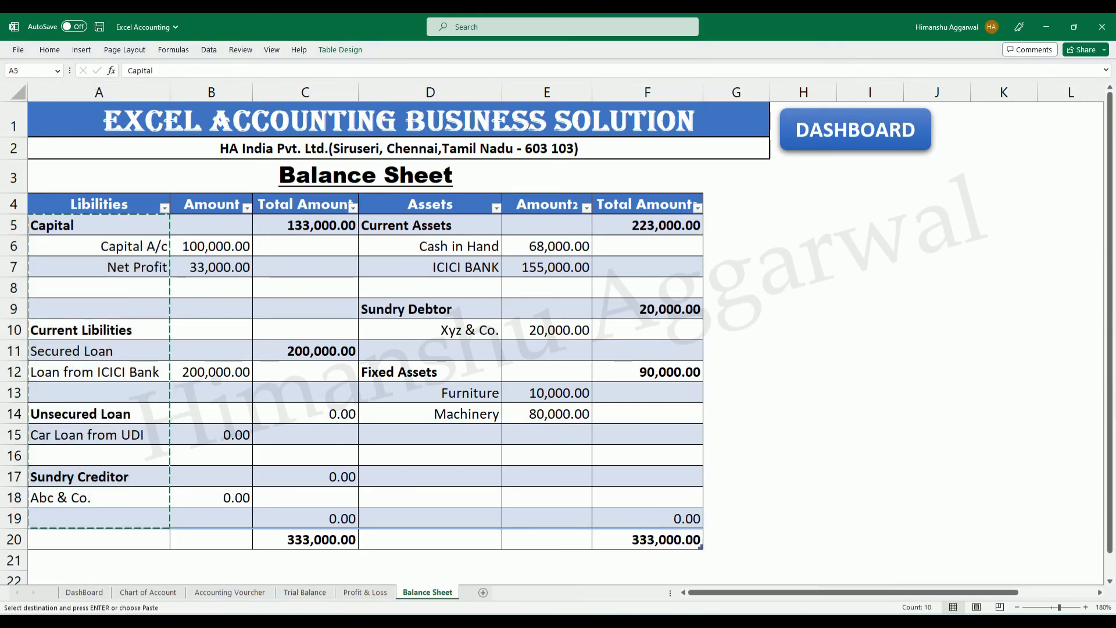
pyautogui.click(784, 568)
pyautogui.click(115, 196)
pyautogui.hotkey('ctrl', 'v')
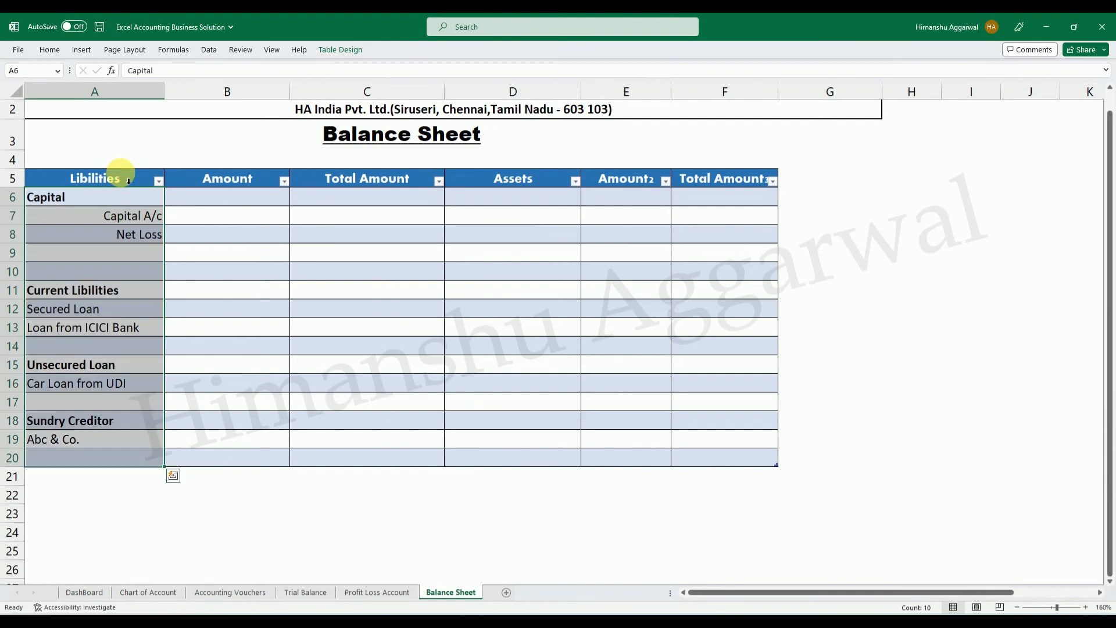
pyautogui.click(275, 519)
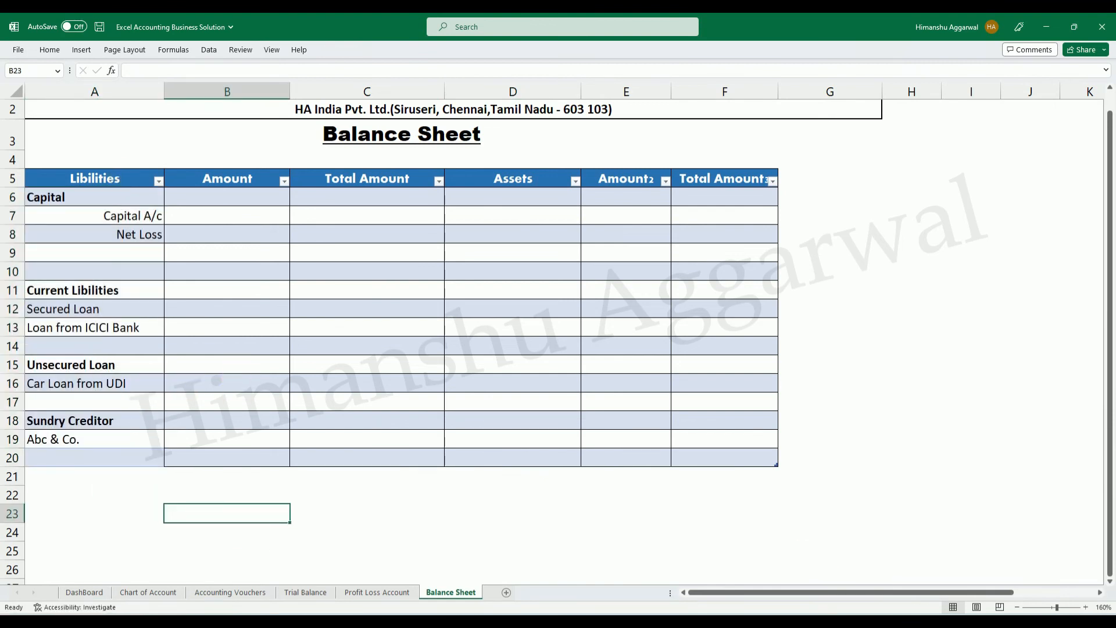
# Copy the Assets entries D5:D19 from the Excel Accounting workbook's Balance Sheet into D6 of the new table.
pyautogui.click(729, 622)
pyautogui.click(702, 591)
pyautogui.moveTo(447, 236); pyautogui.dragTo(491, 514)
pyautogui.hotkey('ctrl', 'c')
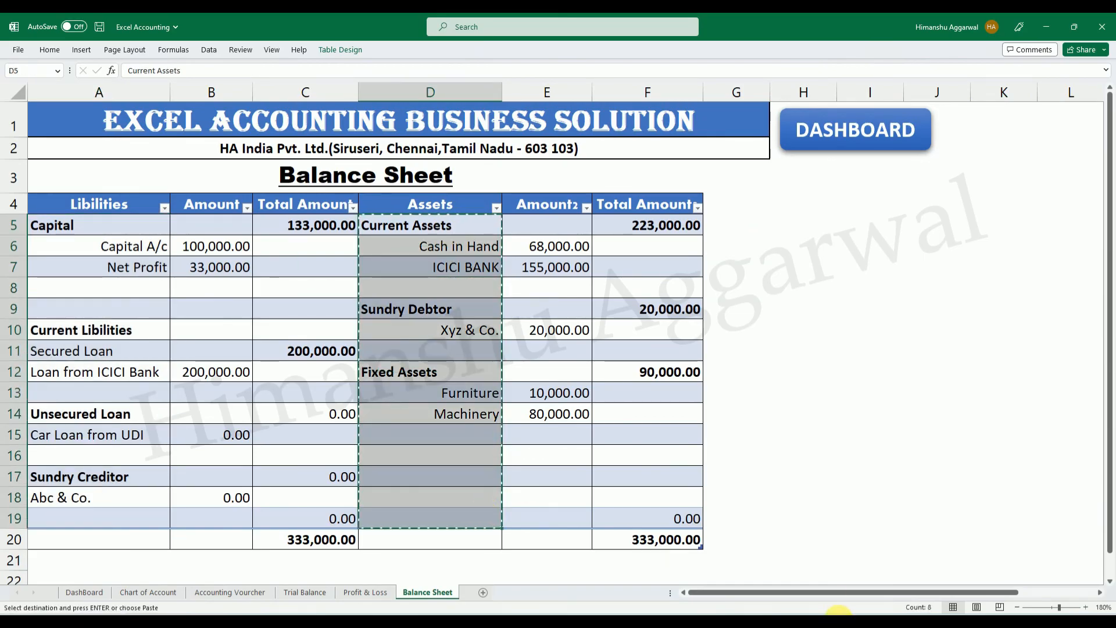
pyautogui.click(730, 622)
pyautogui.click(784, 581)
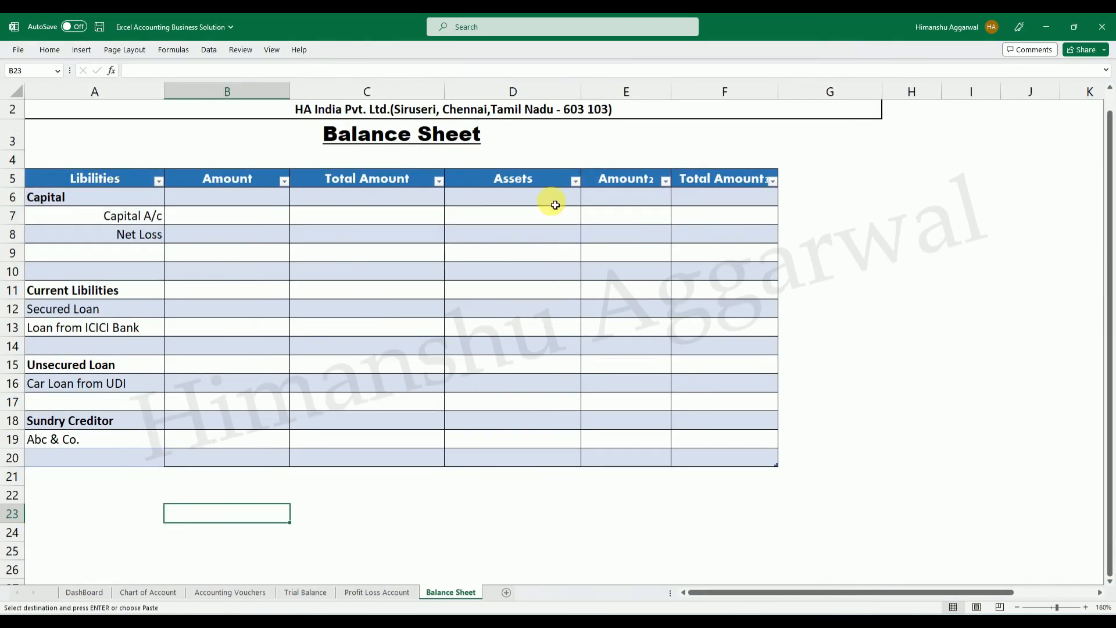
pyautogui.click(501, 200)
pyautogui.press('Return')
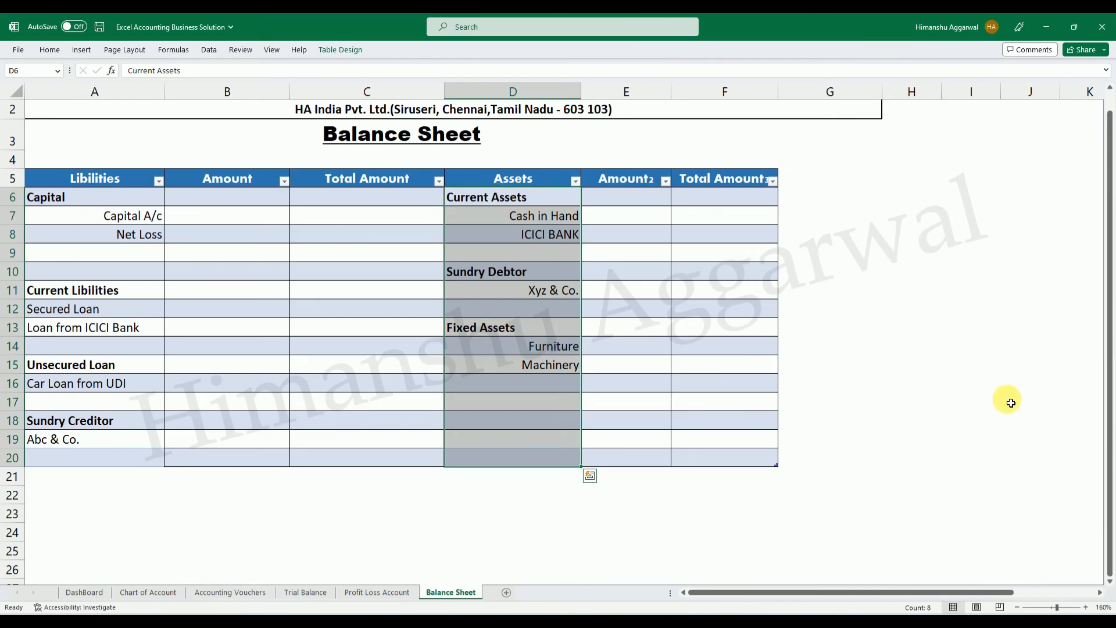
# Right-align the Libilities entries Secured Loan, Loan from ICICI Bank, Car Loan from UDI and Abc & Co. in A12, A13, A16 and A19.
pyautogui.click(243, 217)
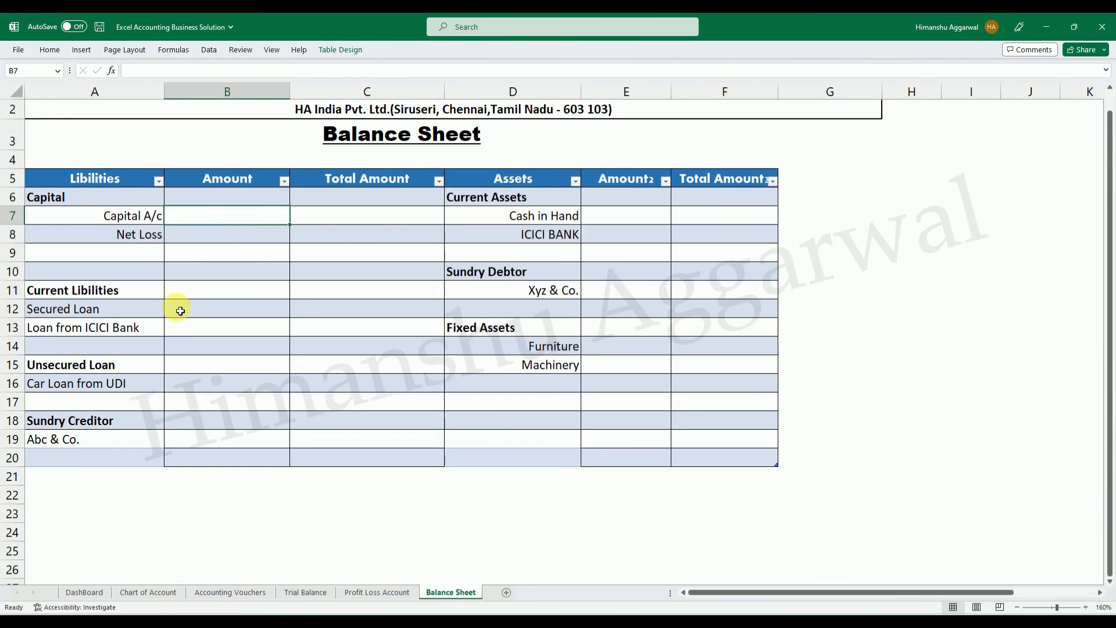
pyautogui.moveTo(139, 309); pyautogui.dragTo(139, 338)
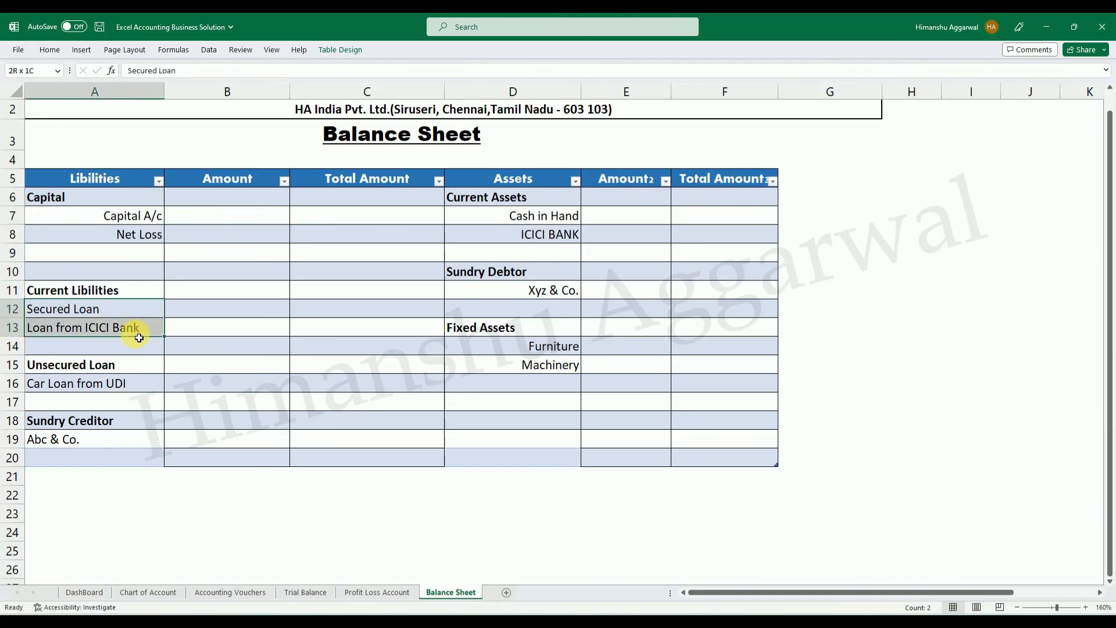
pyautogui.keyDown('ctrl'); pyautogui.click(133, 382); pyautogui.keyUp('ctrl')
pyautogui.keyDown('ctrl'); pyautogui.click(116, 444); pyautogui.keyUp('ctrl')
pyautogui.click(81, 49)
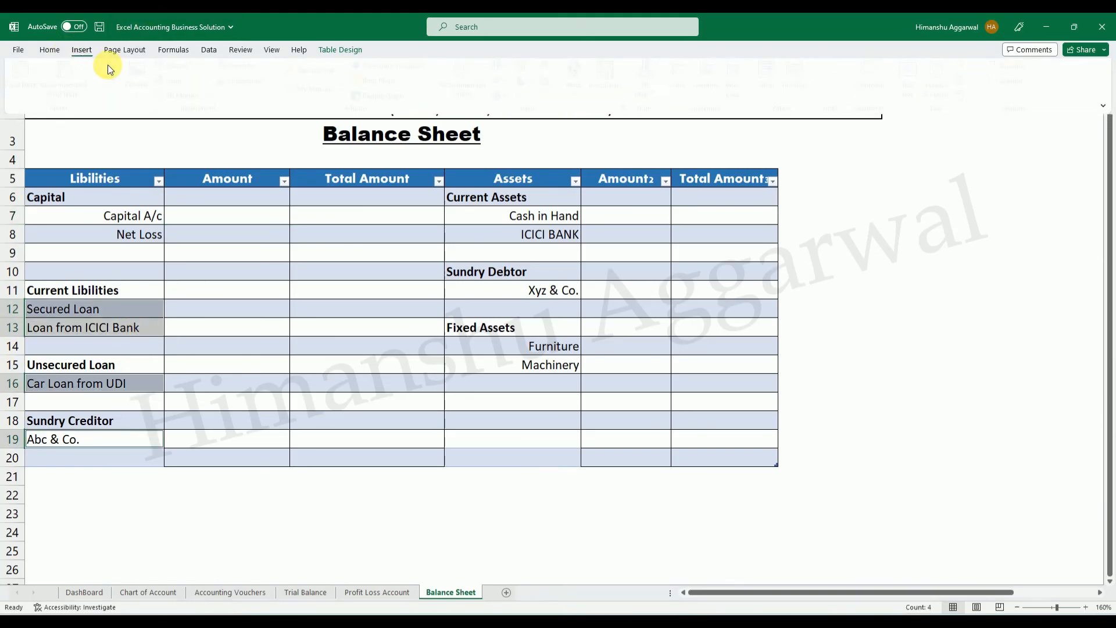
pyautogui.click(51, 50)
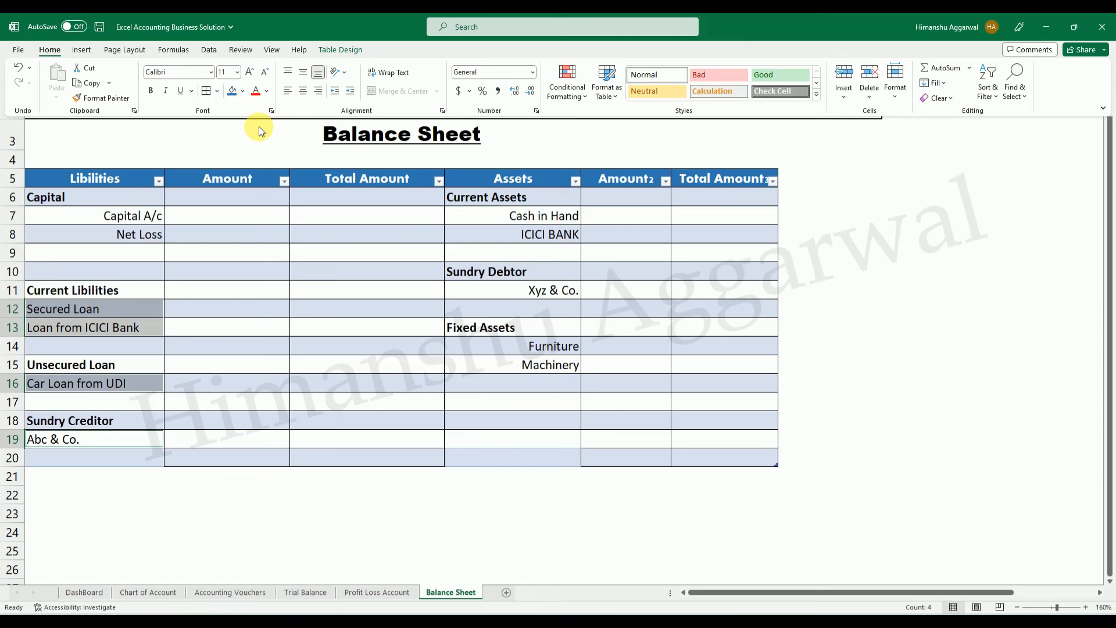
pyautogui.click(319, 91)
# Start an IFERROR formula in B7 with a nested VLOOKUP that uses the row's Libilities cell as the lookup value.
pyautogui.click(239, 212)
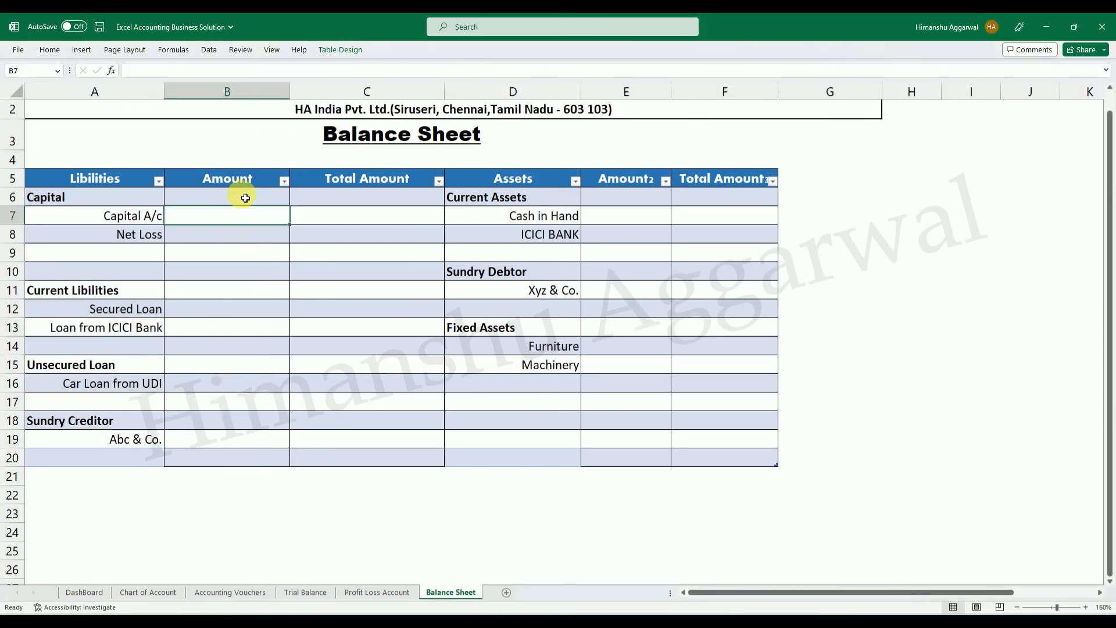
pyautogui.write('=if')
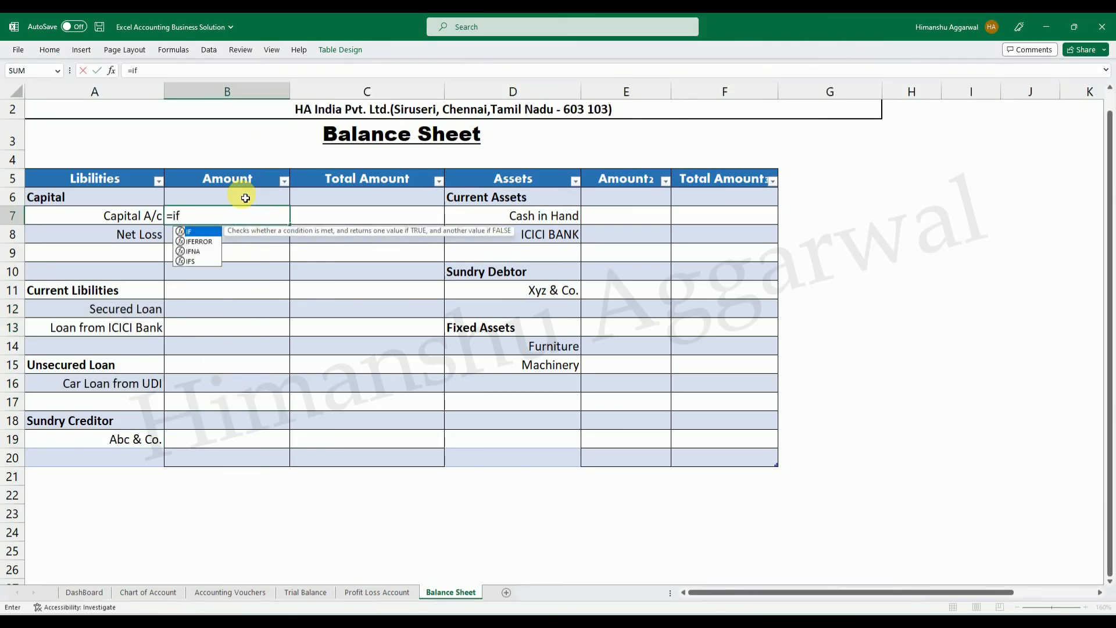
pyautogui.press('Down')
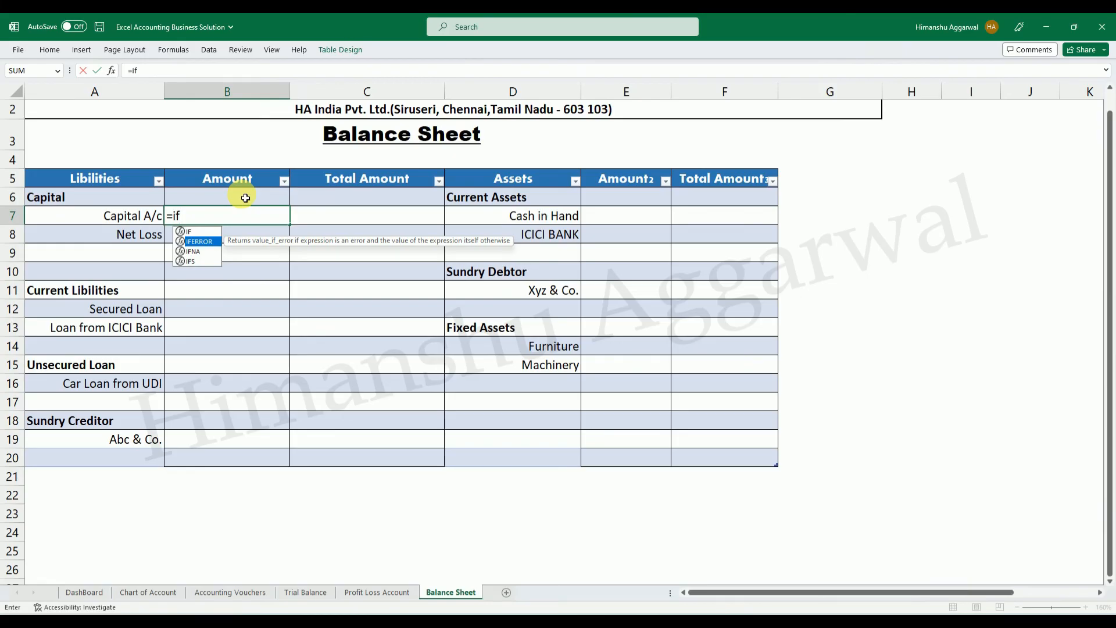
pyautogui.press('Tab')
pyautogui.write(',')
pyautogui.press('BackSpace')
pyautogui.press('BackSpace')
pyautogui.press('BackSpace')
pyautogui.press('BackSpace')
pyautogui.press('BackSpace')
pyautogui.press('BackSpace')
pyautogui.press('BackSpace')
pyautogui.press('BackSpace')
pyautogui.press('BackSpace')
pyautogui.press('BackSpace')
pyautogui.press('BackSpace')
pyautogui.press('BackSpace')
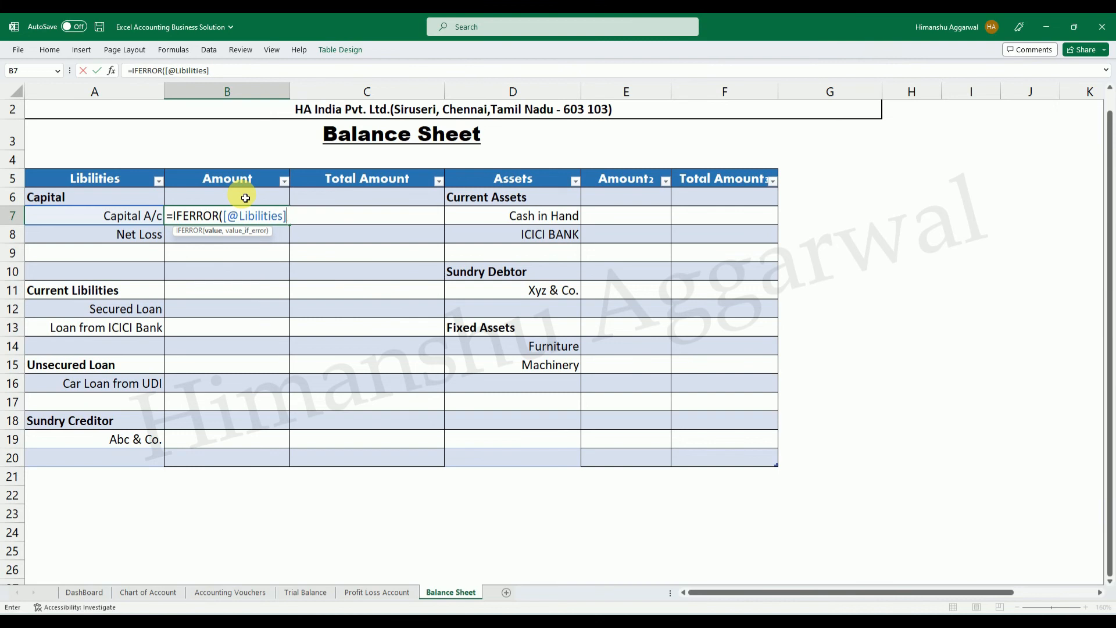
pyautogui.press('BackSpace')
pyautogui.press('BackSpace')
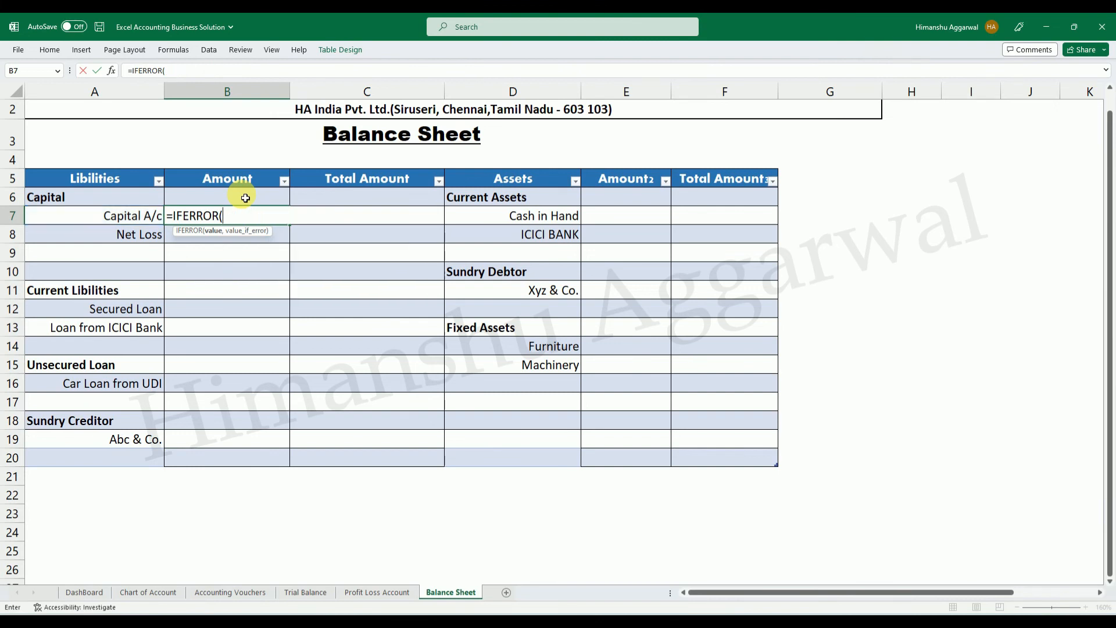
pyautogui.write('vl')
pyautogui.press('Tab')
pyautogui.press('Left')
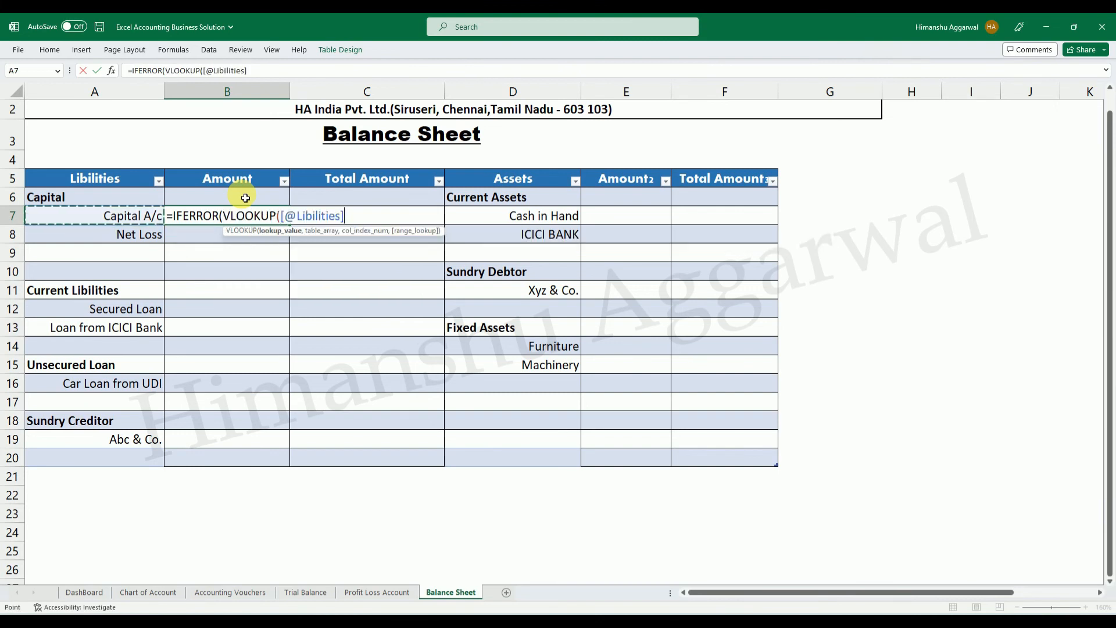
pyautogui.write(',')
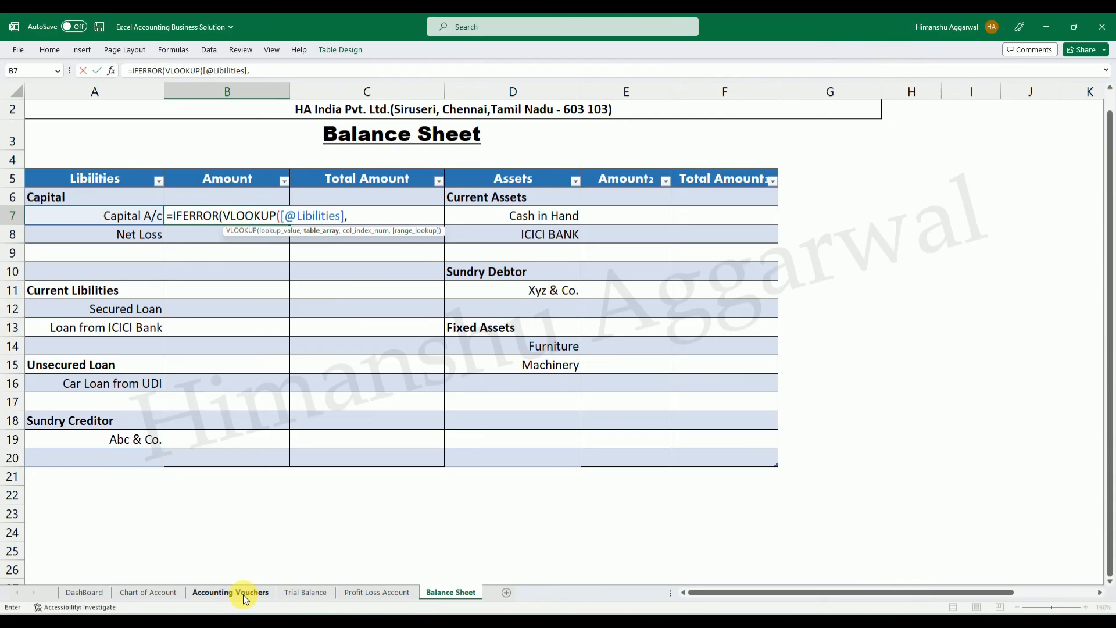
# Complete the B7 formula with Trial Balance columns GL Account to Net Balance, column index 5, FALSE for exact match, and "" on error.
pyautogui.click(296, 594)
pyautogui.scroll(2, 397, 249)
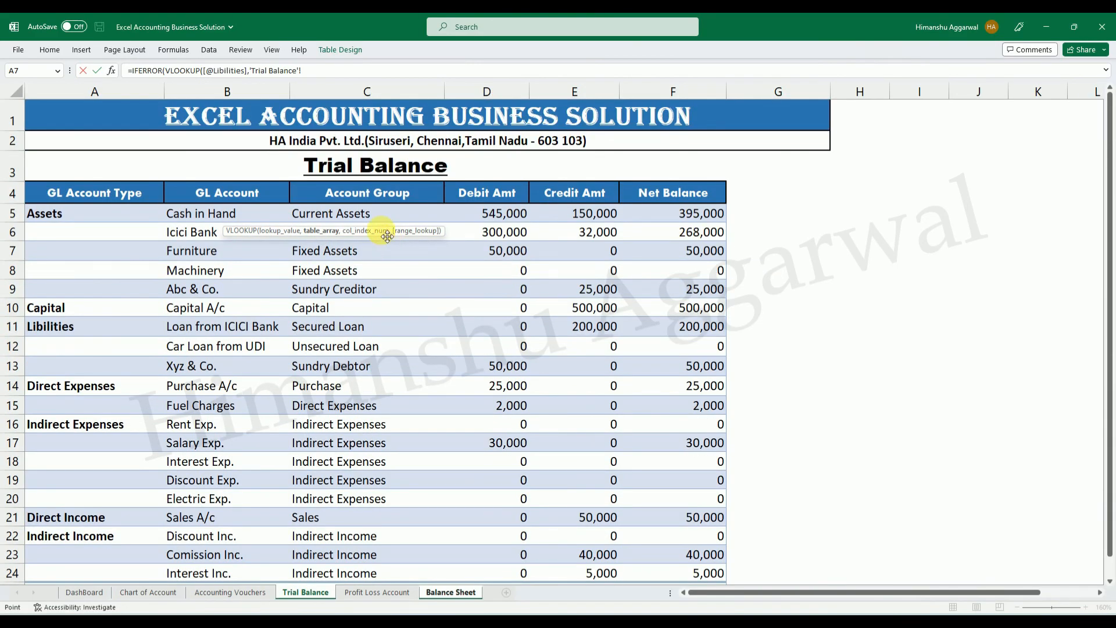
pyautogui.moveTo(227, 215); pyautogui.dragTo(648, 519)
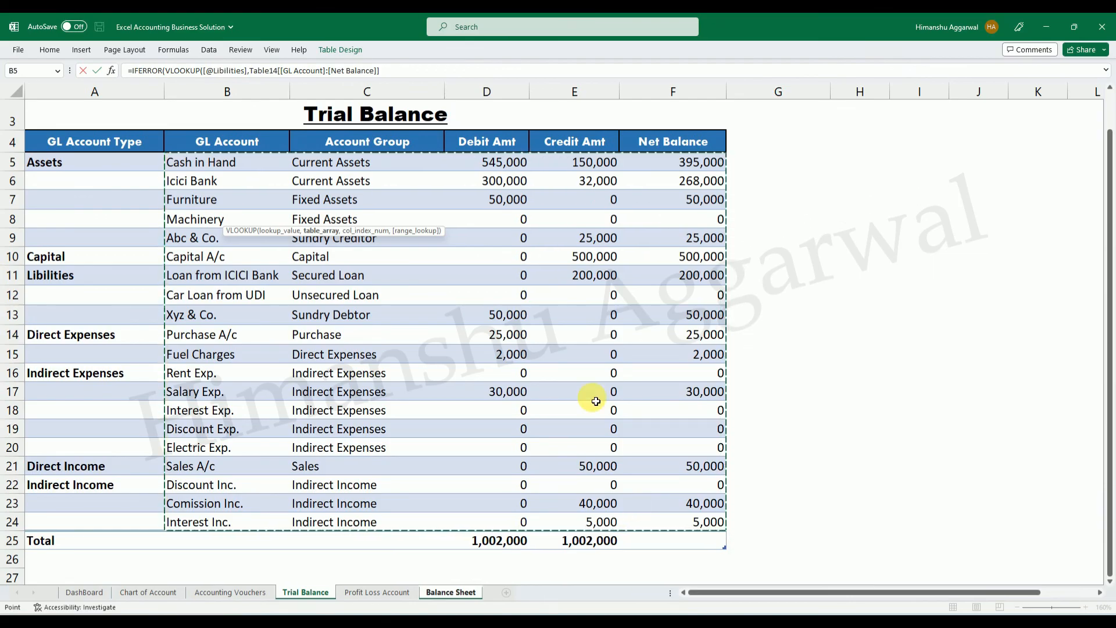
pyautogui.write(',')
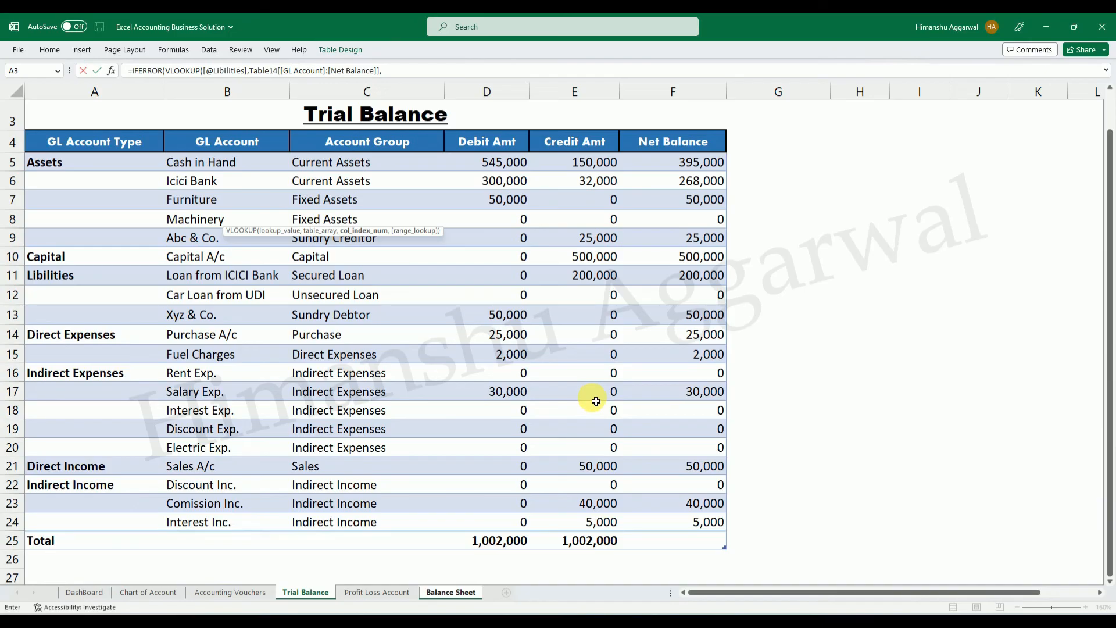
pyautogui.write('5,FALSE)""')
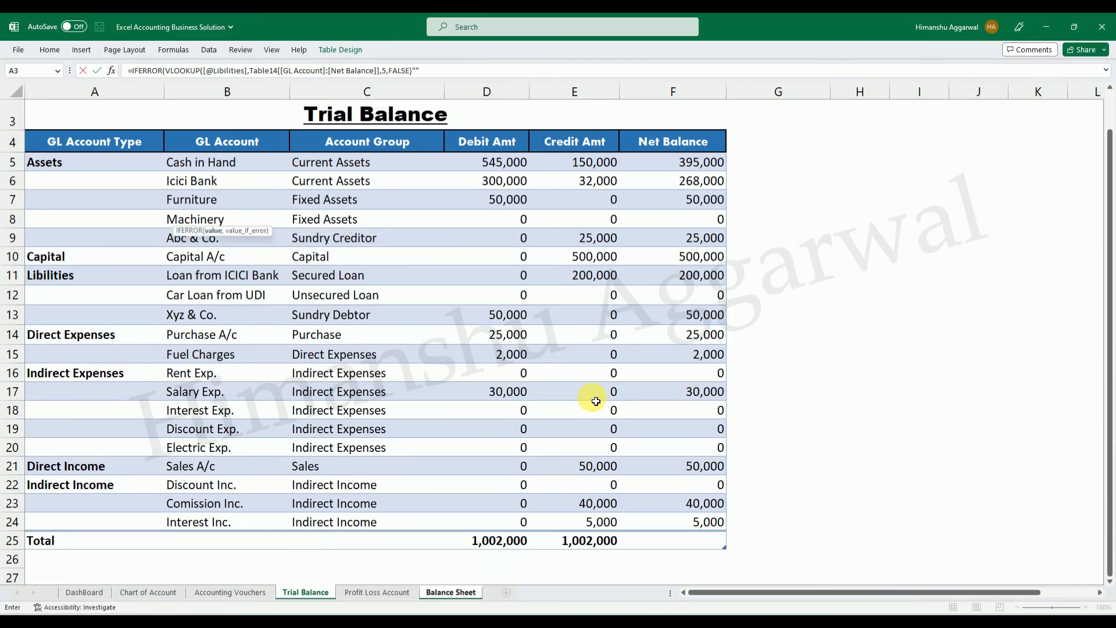
pyautogui.write(')')
pyautogui.press('Return')
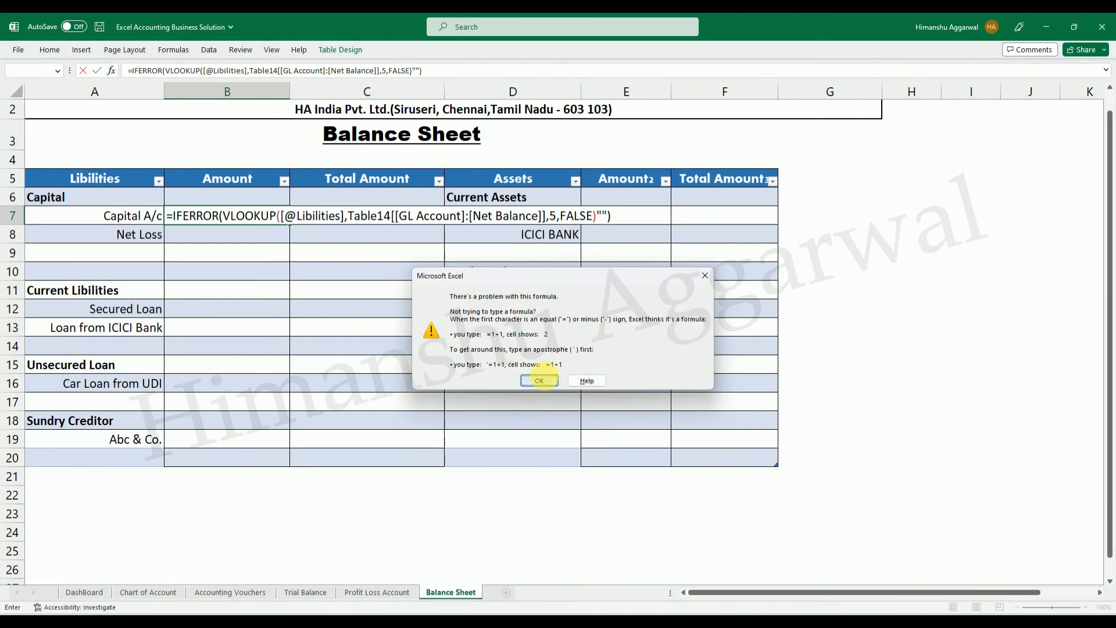
pyautogui.click(539, 380)
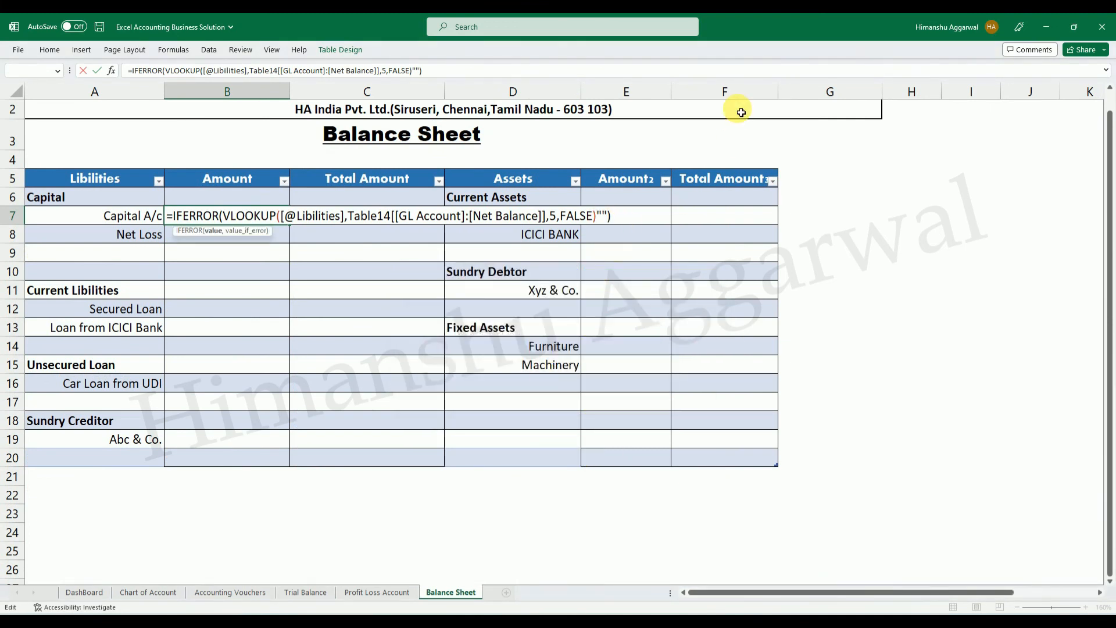
pyautogui.write(',')
pyautogui.press('Return')
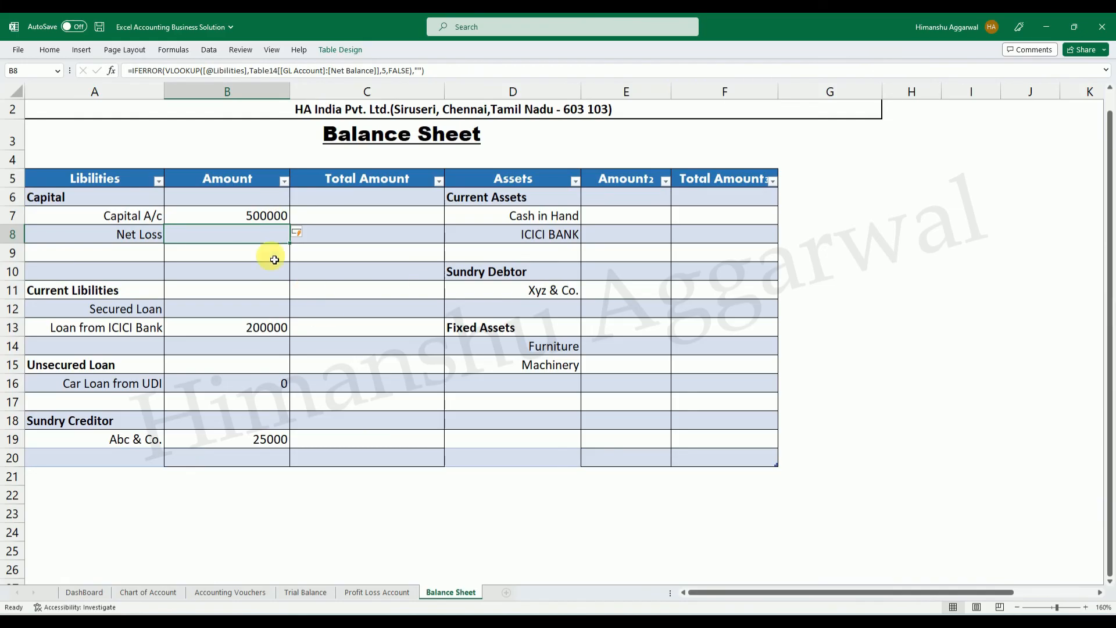
# Format the amount cells B7:B20 and E6:E20 as Number with a 1000 separator and 0 decimal places.
pyautogui.click(262, 215)
pyautogui.click(263, 326)
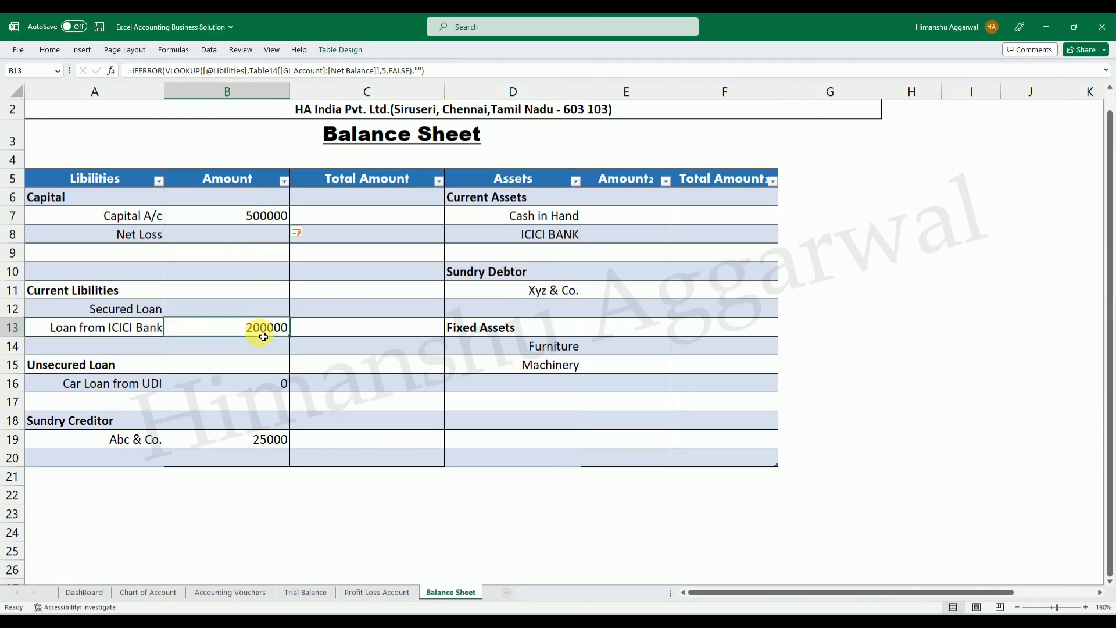
pyautogui.click(275, 434)
pyautogui.click(273, 493)
pyautogui.click(270, 439)
pyautogui.moveTo(267, 214); pyautogui.dragTo(275, 461)
pyautogui.moveTo(645, 201); pyautogui.dragTo(643, 455)
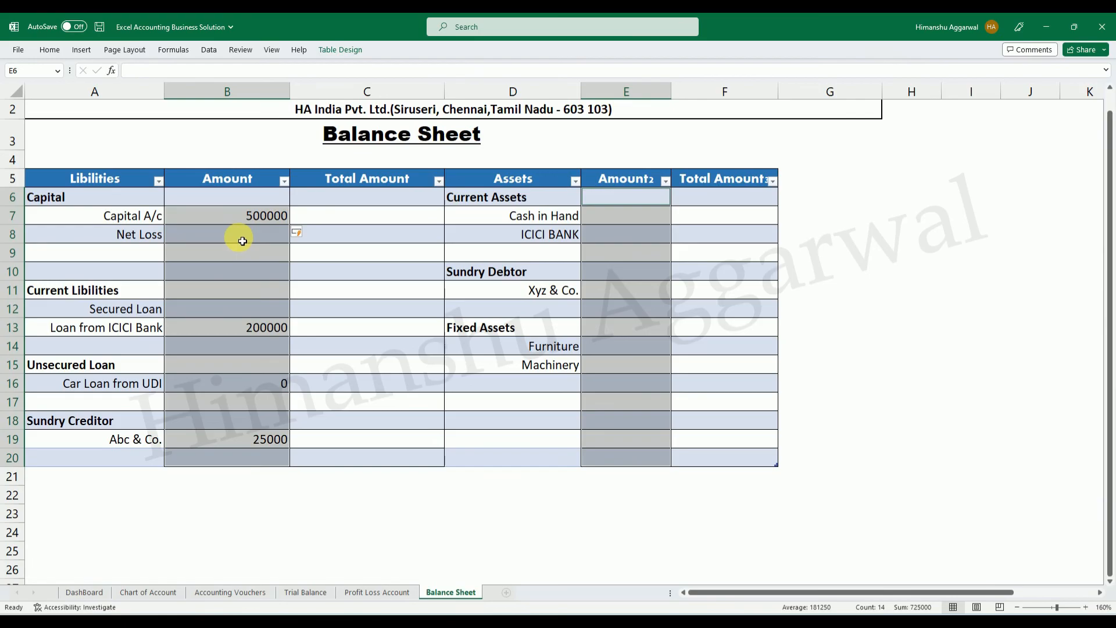
pyautogui.rightClick(239, 236)
pyautogui.click(293, 569)
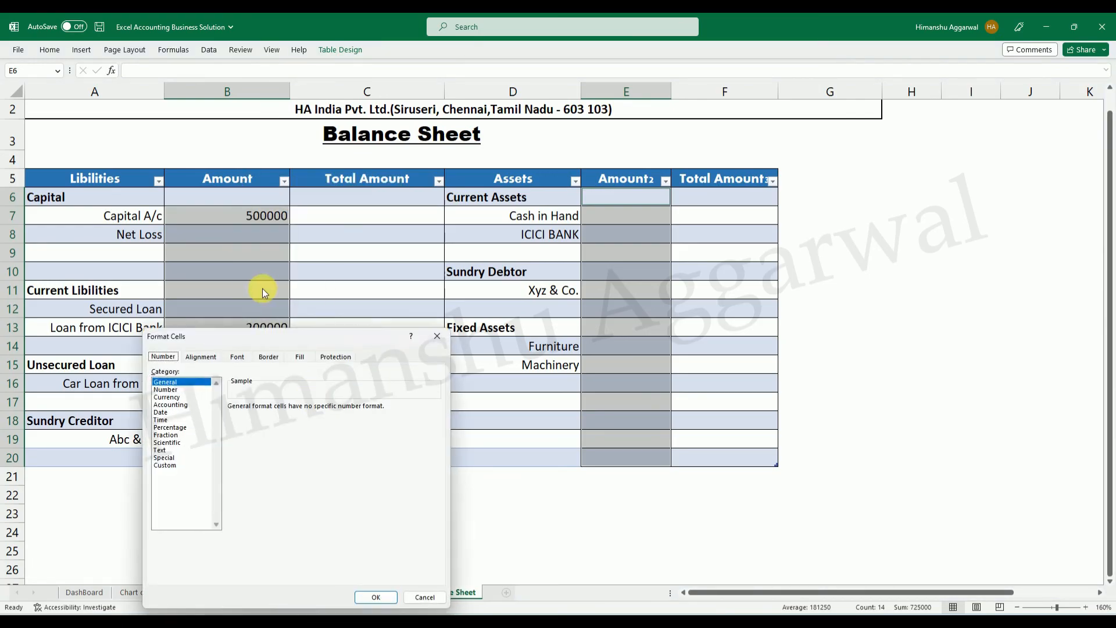
pyautogui.click(185, 390)
pyautogui.click(257, 421)
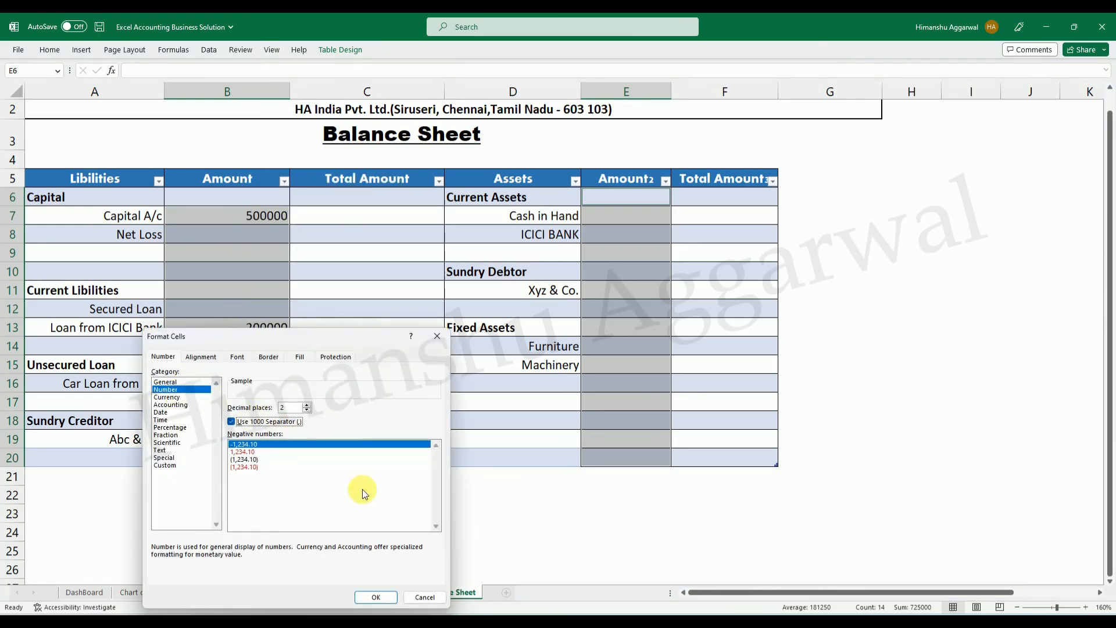
pyautogui.click(307, 410)
pyautogui.click(307, 410)
pyautogui.click(375, 597)
pyautogui.click(548, 530)
# Replace the A8 formula with an IF that tests whether cell A24 of the Profit Loss Account sheet equals "Net Profit".
pyautogui.click(248, 250)
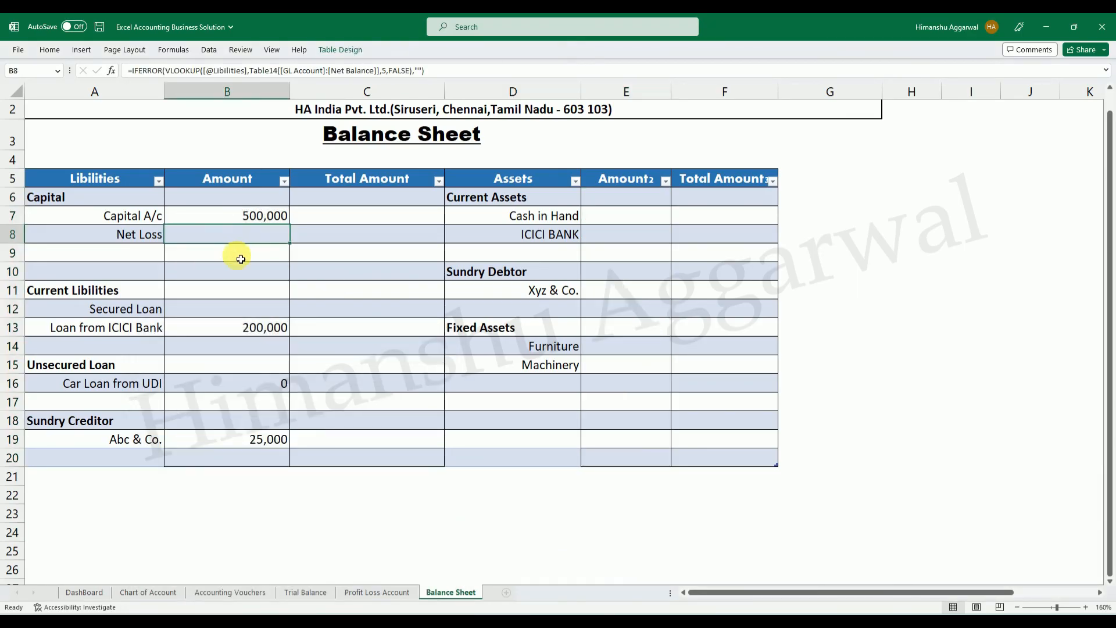
pyautogui.click(119, 236)
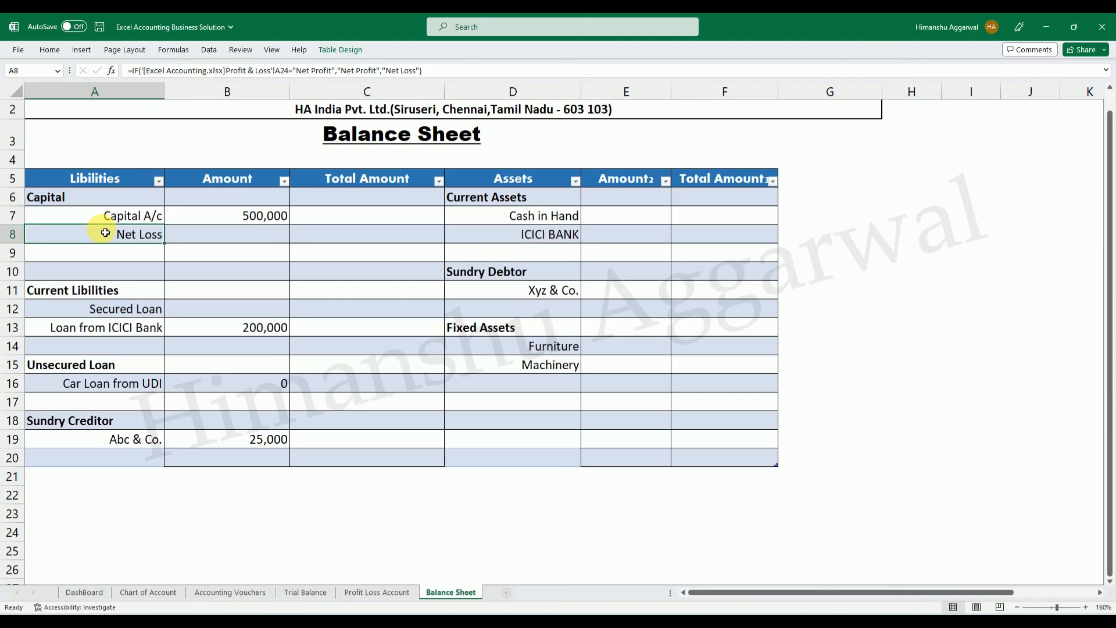
pyautogui.press('Delete')
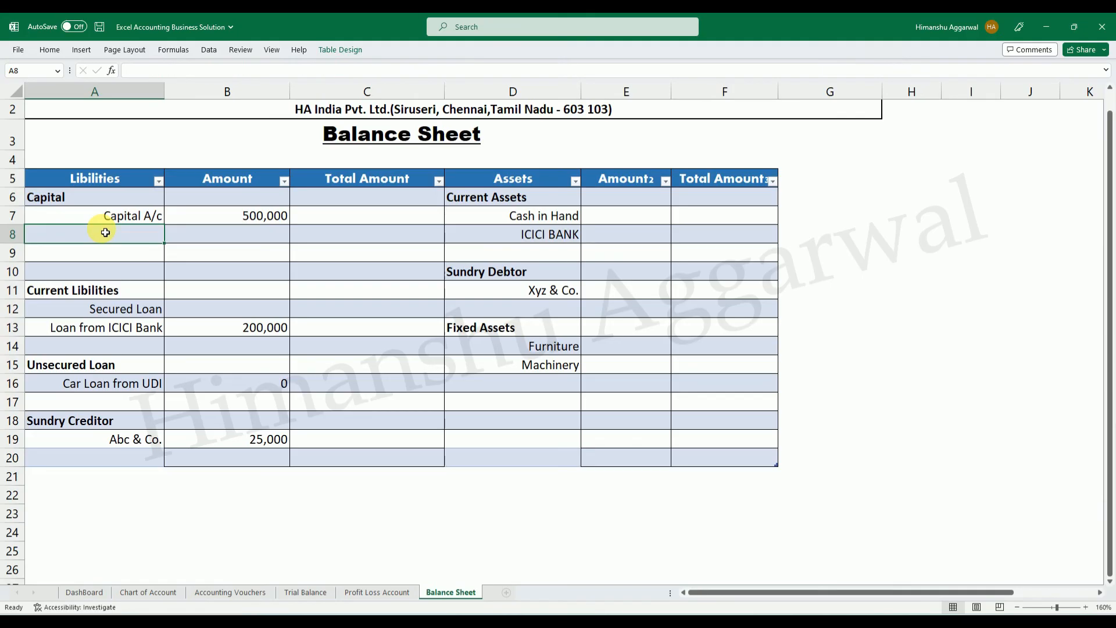
pyautogui.write('=u')
pyautogui.press('BackSpace')
pyautogui.write('if')
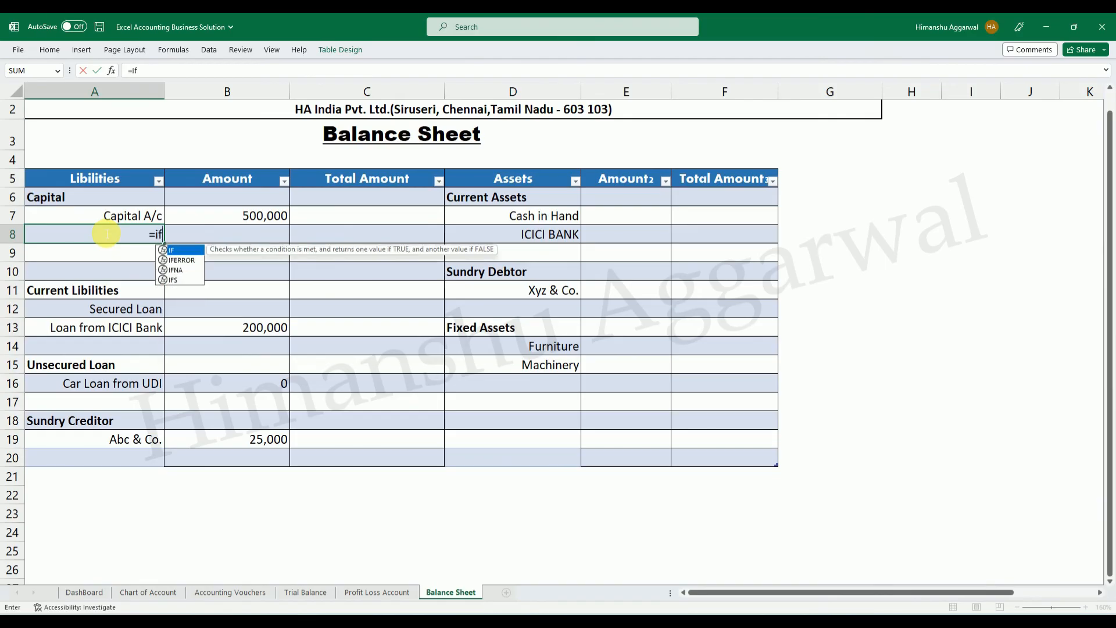
pyautogui.press('Tab')
pyautogui.click(375, 591)
pyautogui.click(141, 576)
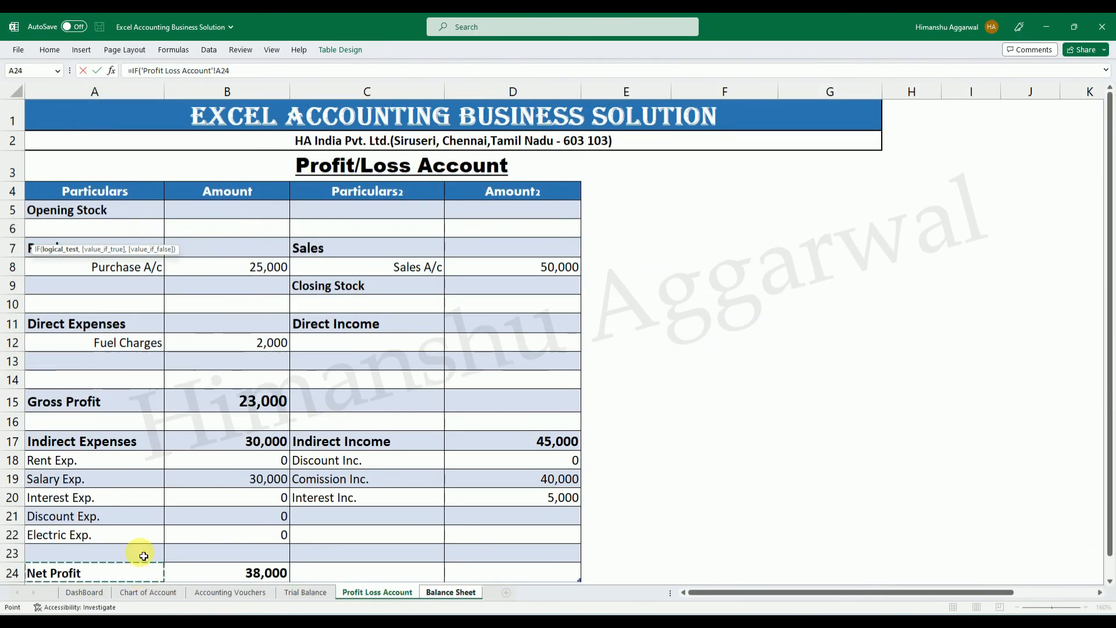
pyautogui.write('="",')
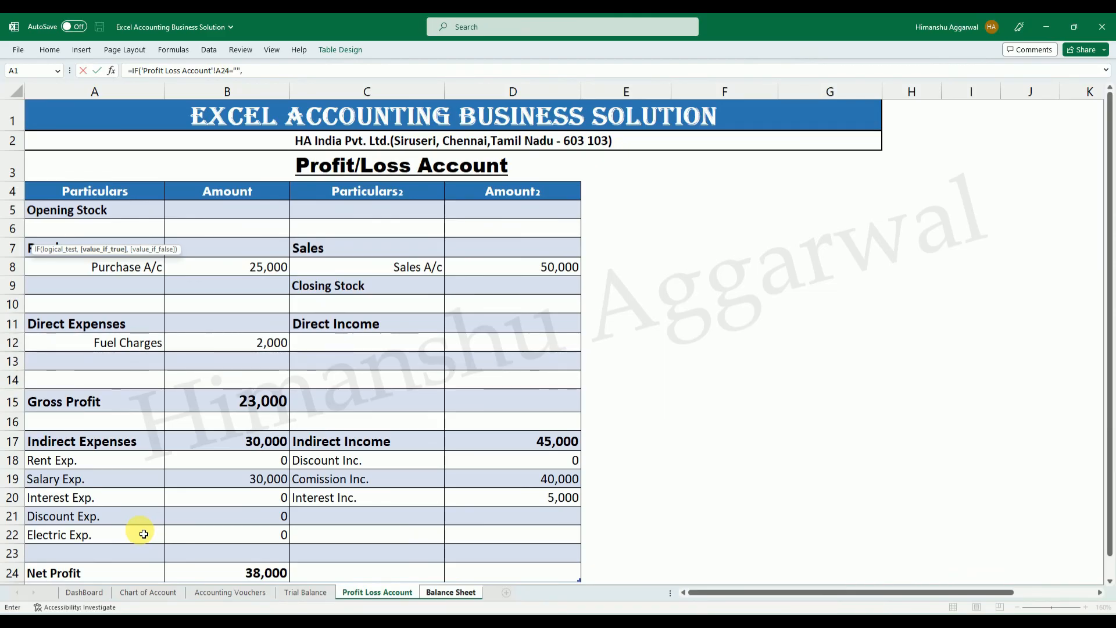
pyautogui.press('BackSpace')
pyautogui.press('BackSpace')
pyautogui.press('BackSpace')
pyautogui.write('"Net Profit","Netp')
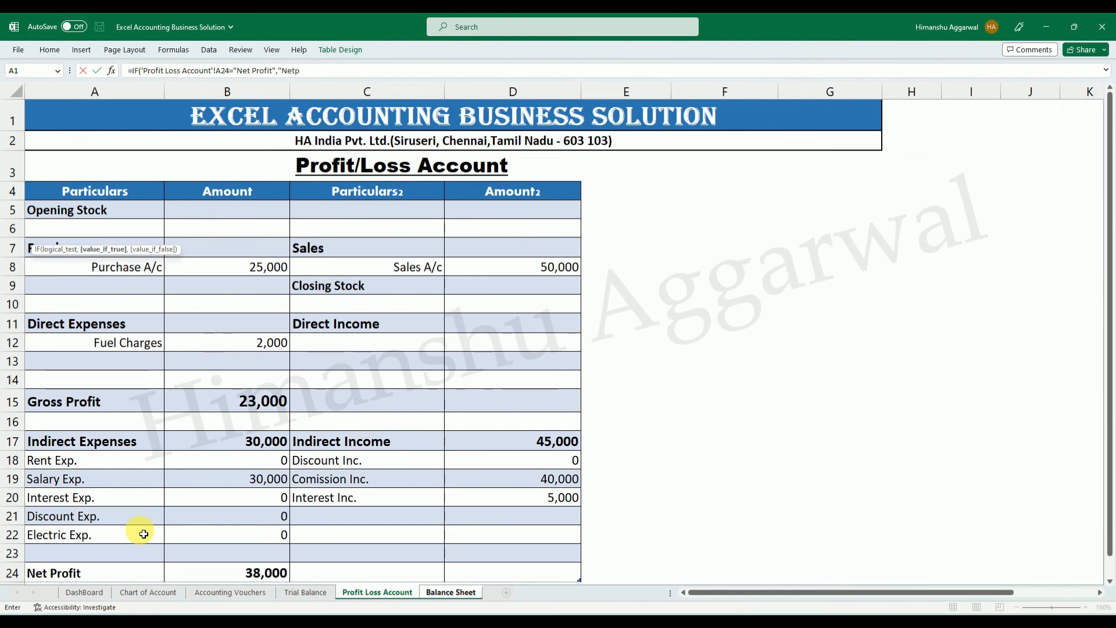
pyautogui.write('ro')
# Complete the A8 formula so it returns "Net Profit" when the test is true and "Net Loss" when it is false.
pyautogui.press('BackSpace')
pyautogui.press('BackSpace')
pyautogui.press('BackSpace')
pyautogui.write('Profo')
pyautogui.press('BackSpace')
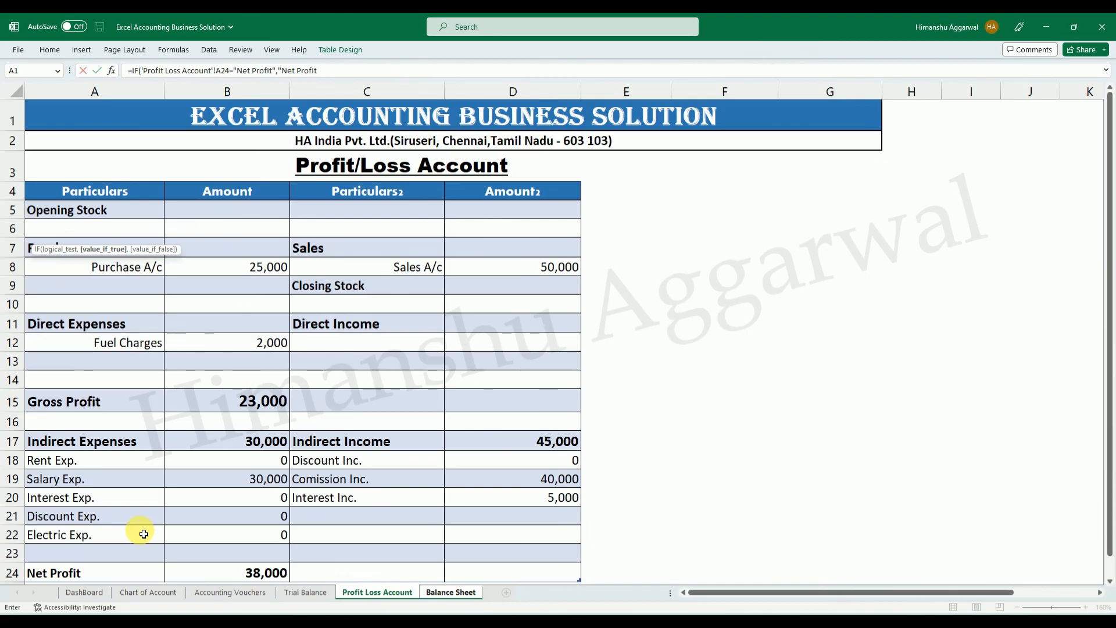
pyautogui.write('it","ne')
pyautogui.press('BackSpace')
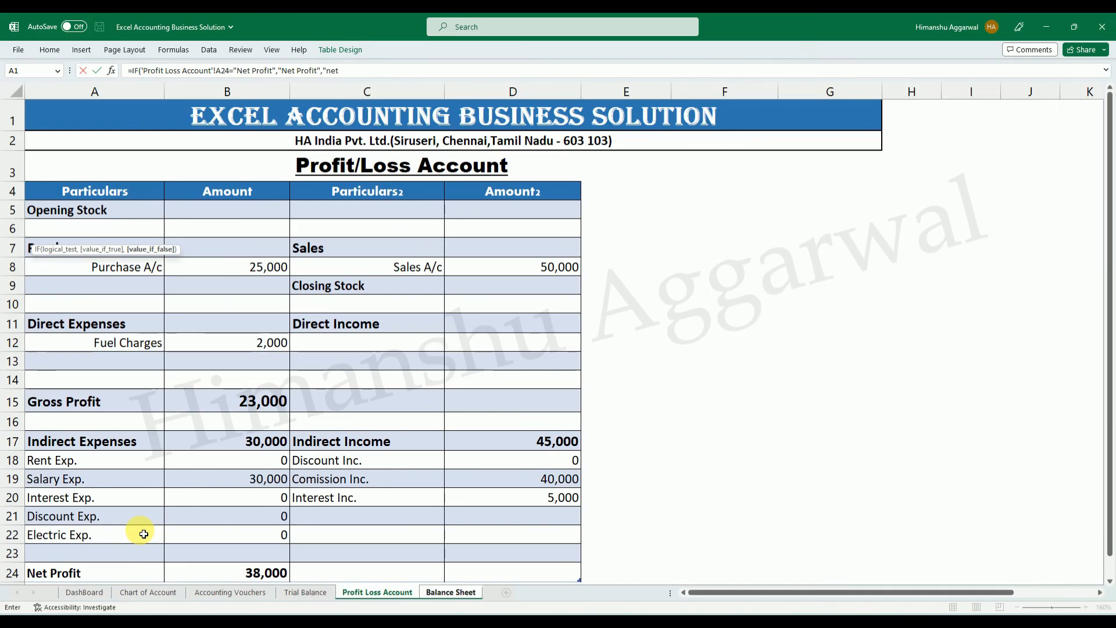
pyautogui.write('et Loss"')
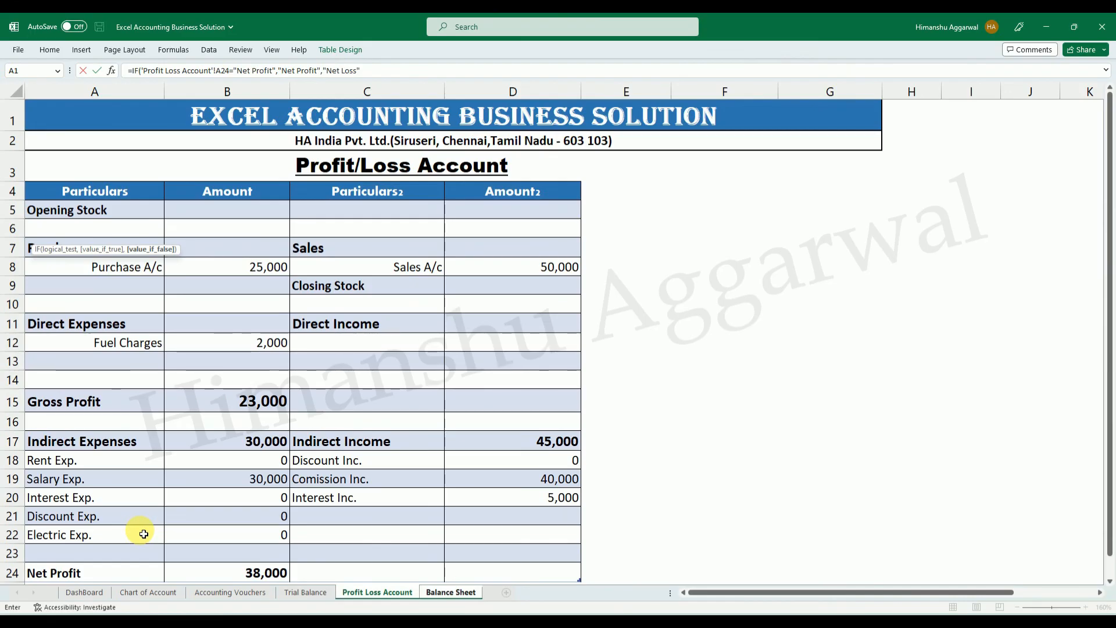
pyautogui.write(')')
pyautogui.press('Return')
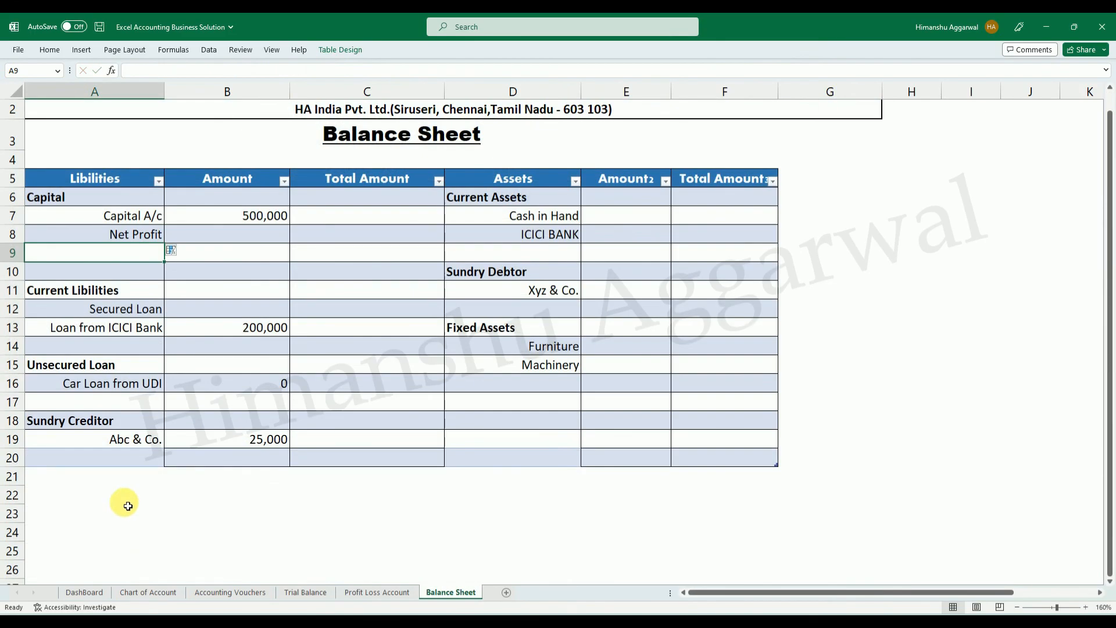
# Check the Net Profit amount formula on the Balance Sheet of the Excel Accounting workbook and return to cell B8.
pyautogui.click(244, 234)
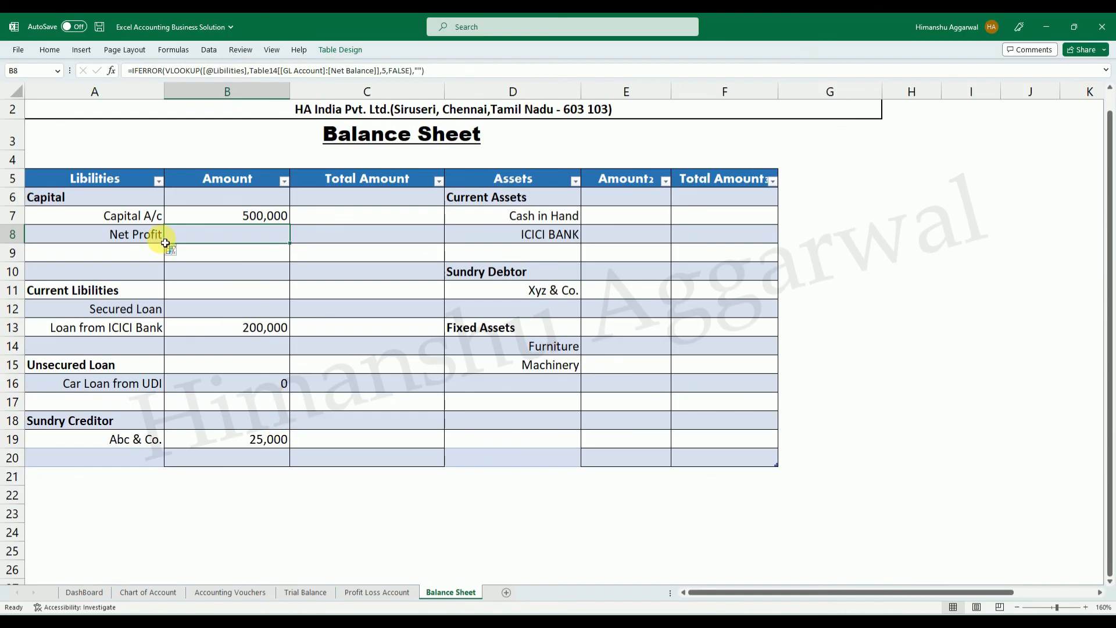
pyautogui.click(159, 239)
pyautogui.click(243, 236)
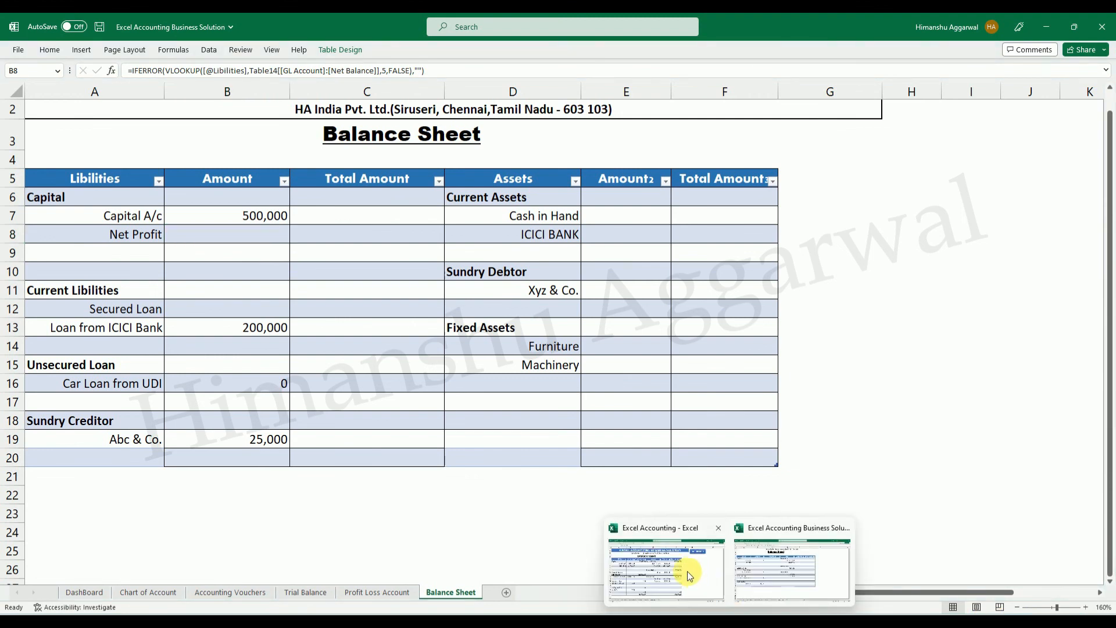
pyautogui.click(684, 573)
pyautogui.click(230, 279)
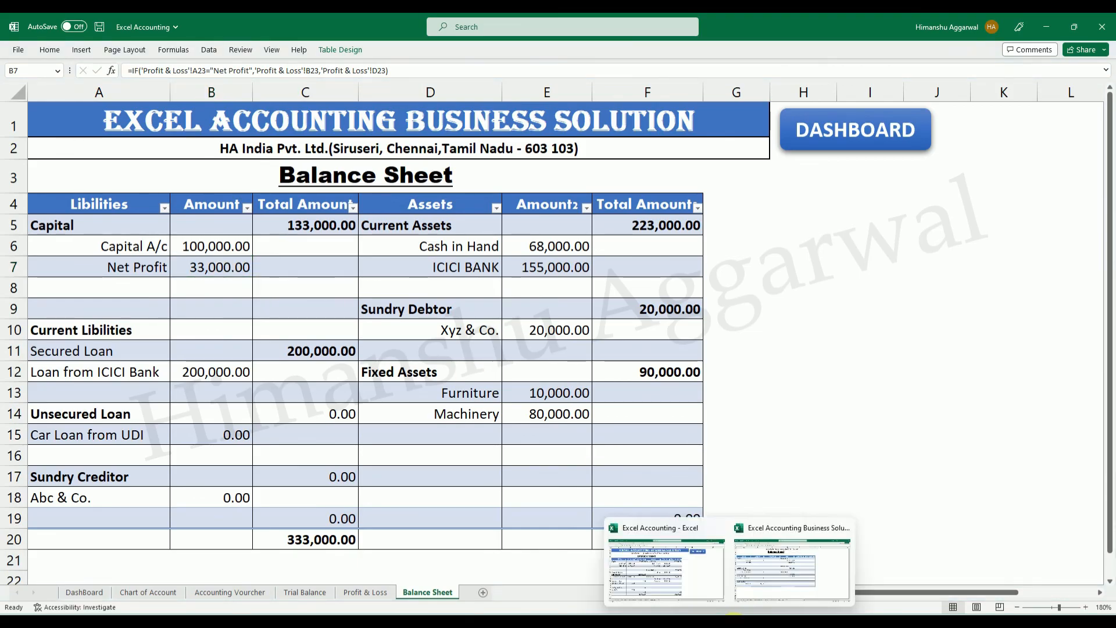
pyautogui.click(772, 569)
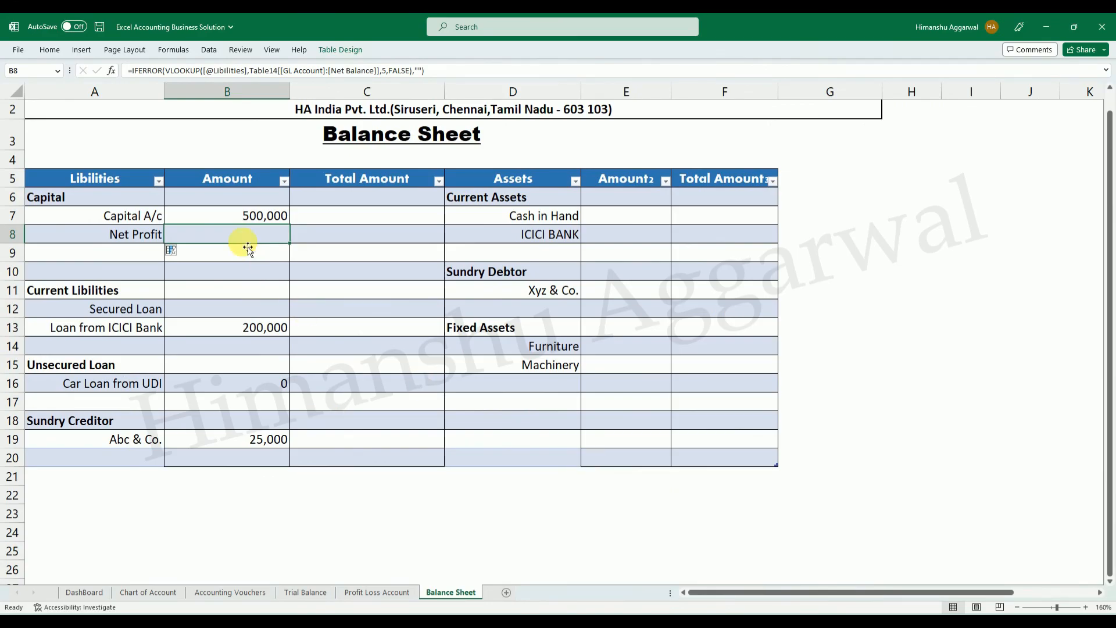
# Replace the B8 formula with an IF that tests whether the Libilities entry in the same row equals "Net Profit".
pyautogui.write('=IF(')
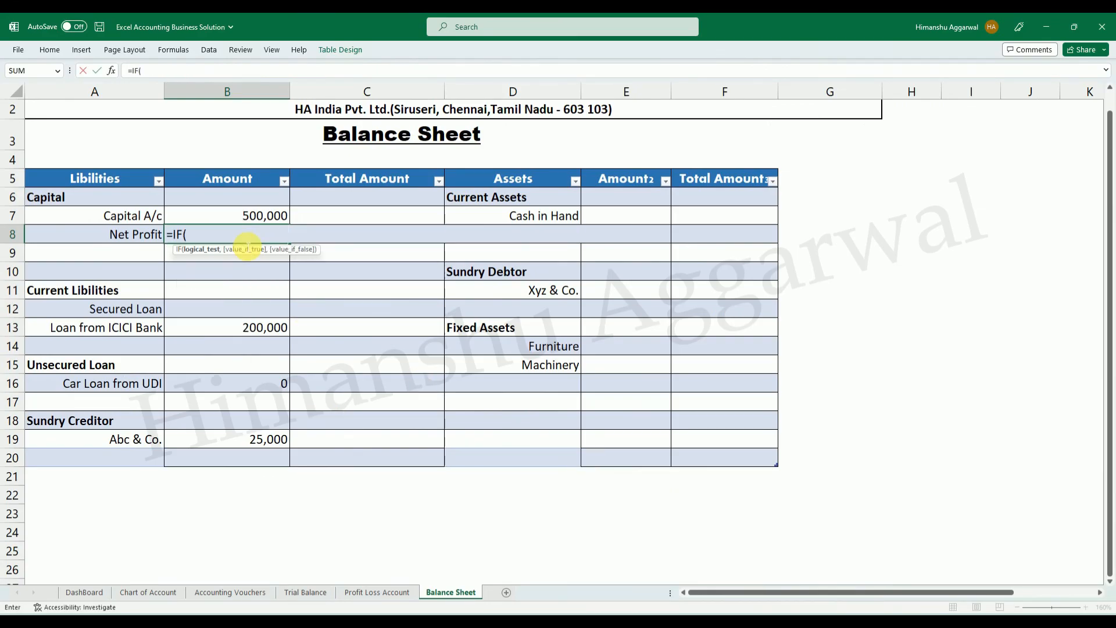
pyautogui.press('Left')
pyautogui.write('=')
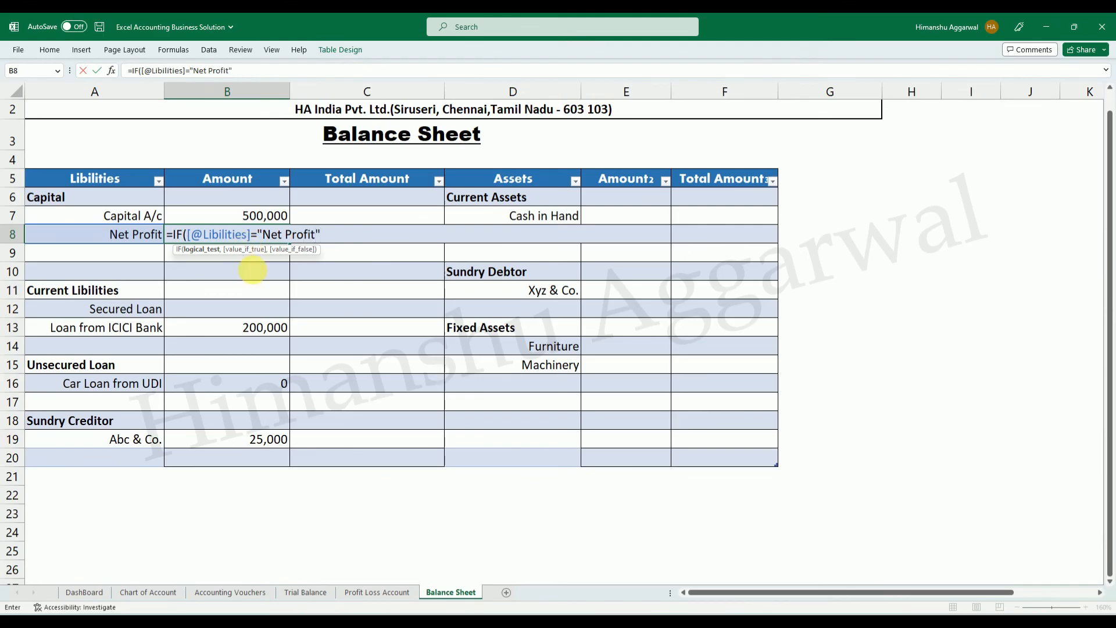
pyautogui.click(393, 597)
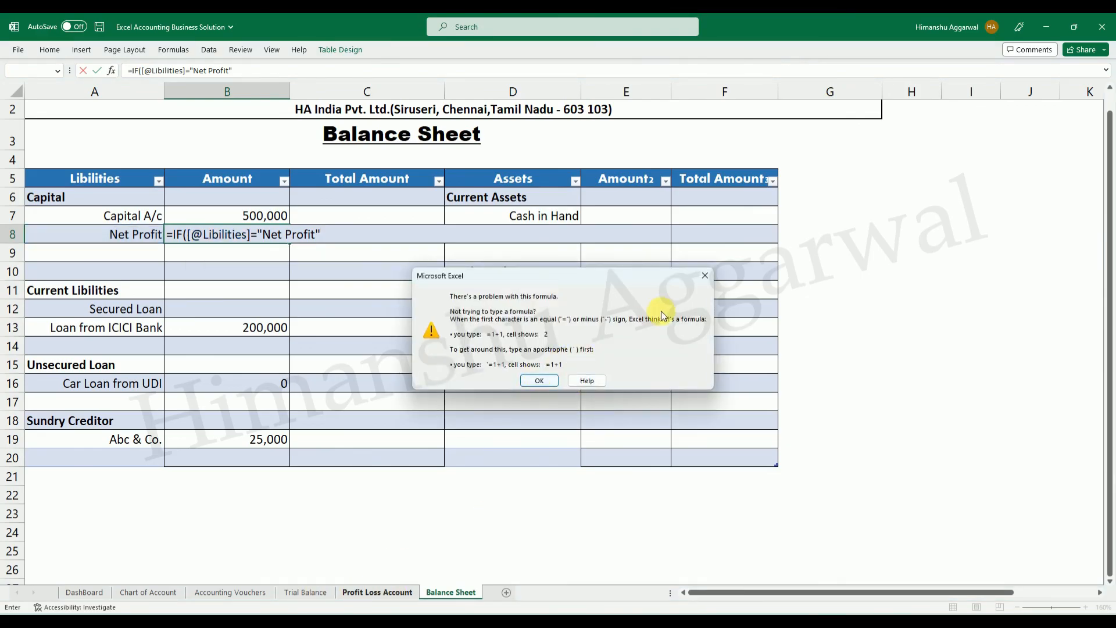
pyautogui.click(701, 279)
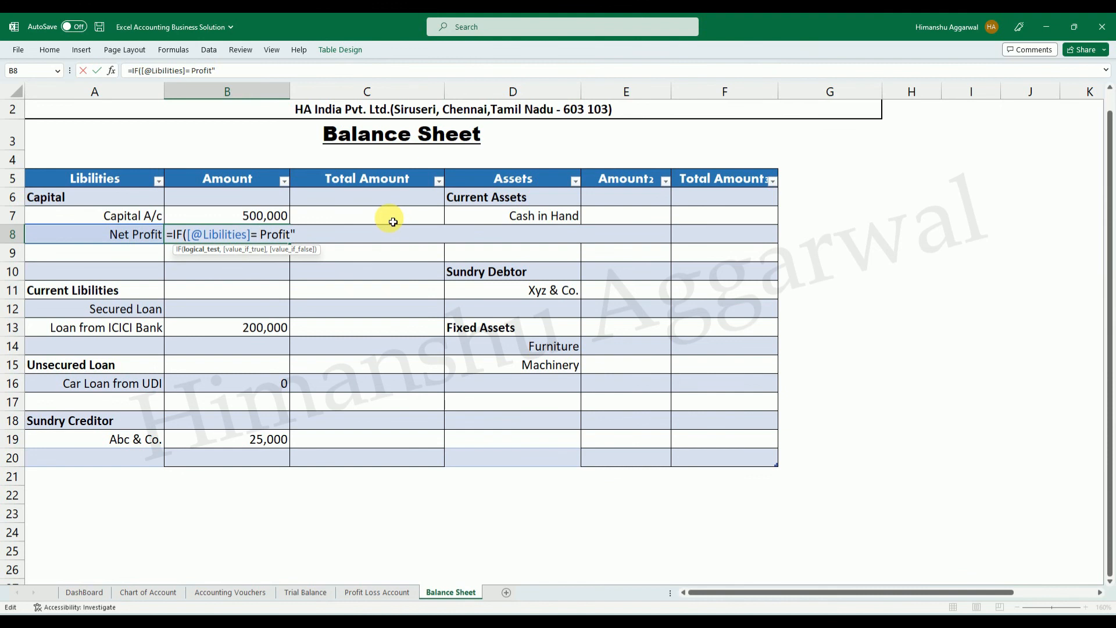
pyautogui.write('Ne')
pyautogui.press('BackSpace')
pyautogui.press('BackSpace')
pyautogui.write('"Net')
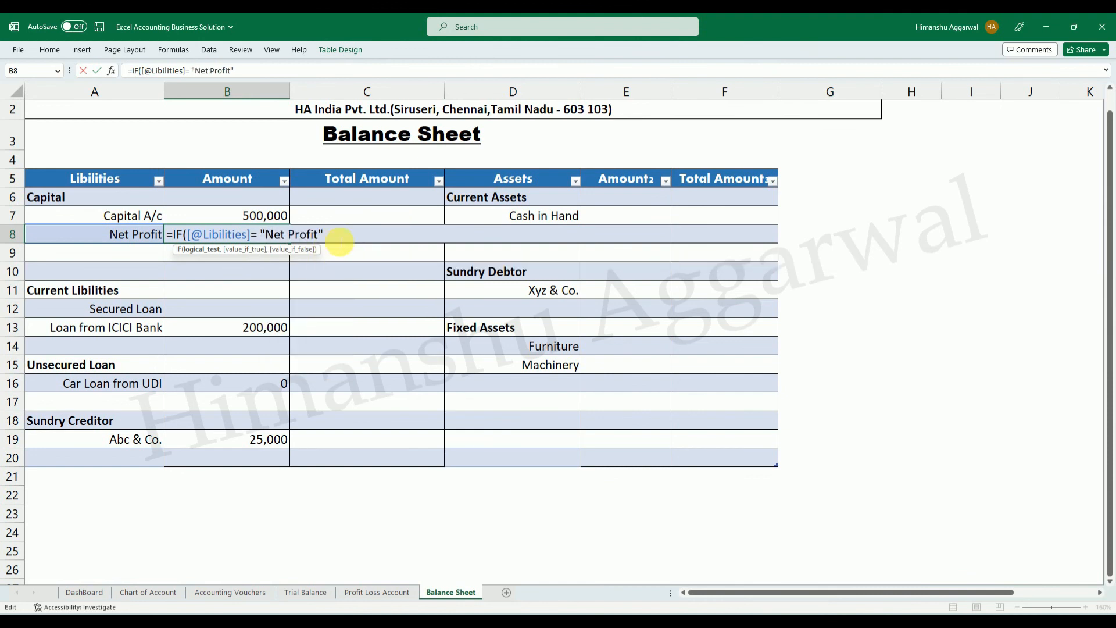
pyautogui.write(' ,')
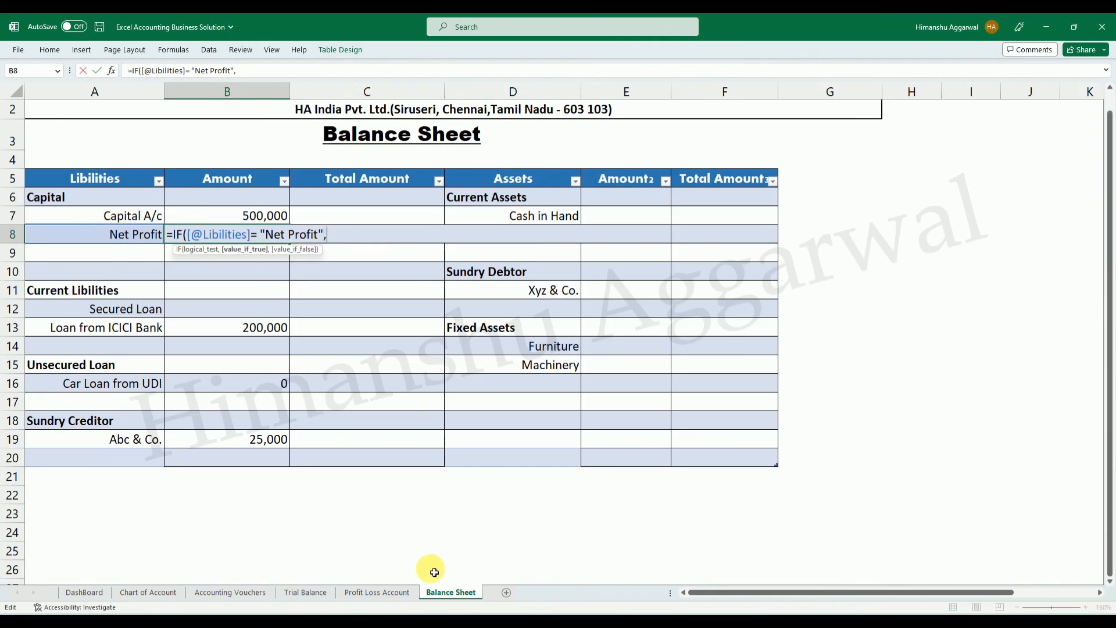
# Complete the B8 formula so it returns Profit Loss Account cell B24 when true and cell D24 when false.
pyautogui.click(377, 592)
pyautogui.click(259, 563)
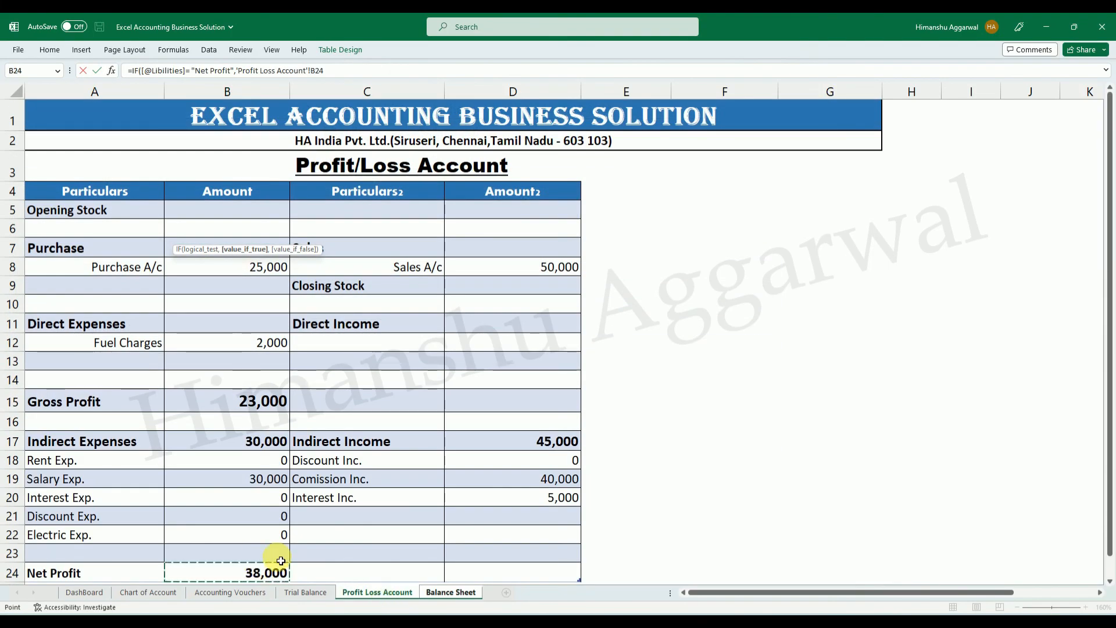
pyautogui.write(',')
pyautogui.click(522, 573)
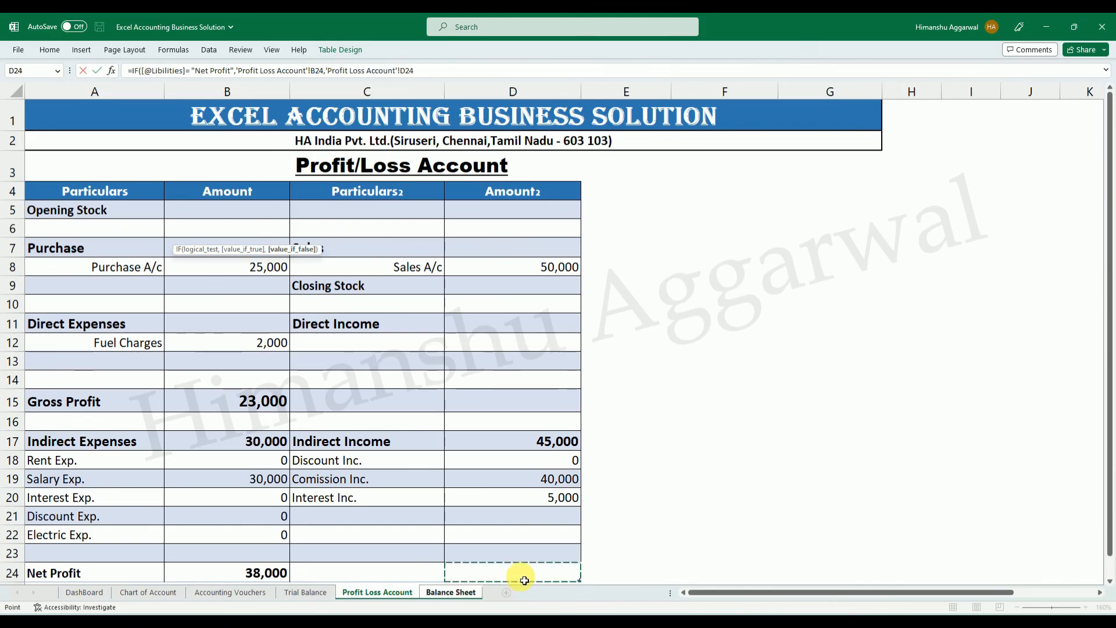
pyautogui.press('Return')
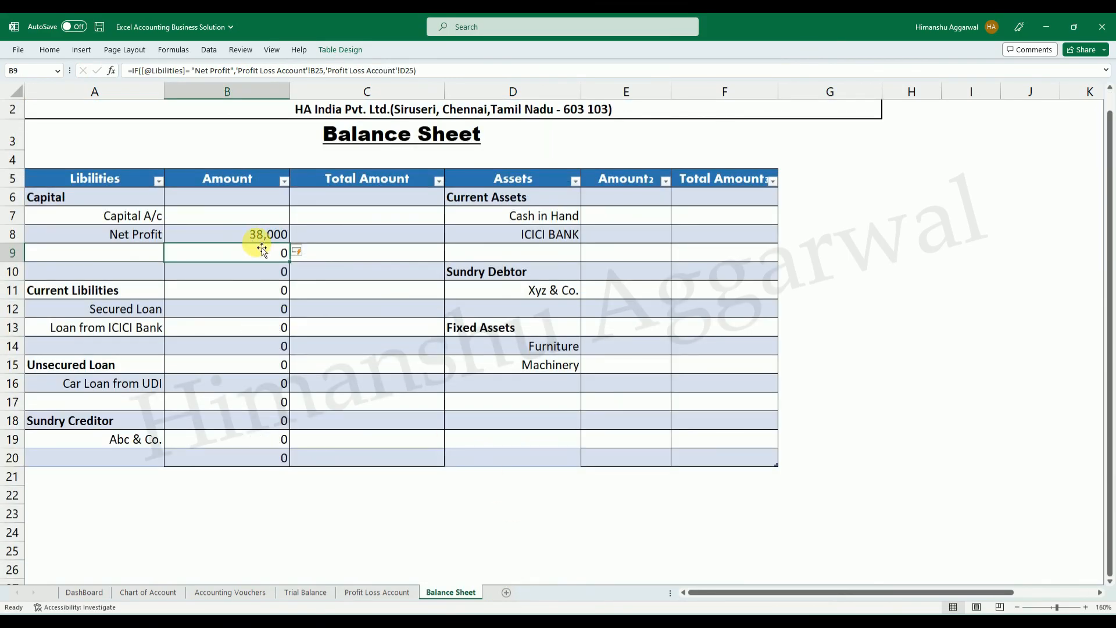
# Undo the automatic fill of the B8 formula through the Amount column and ignore B8's inconsistent formula error.
pyautogui.press('Delete')
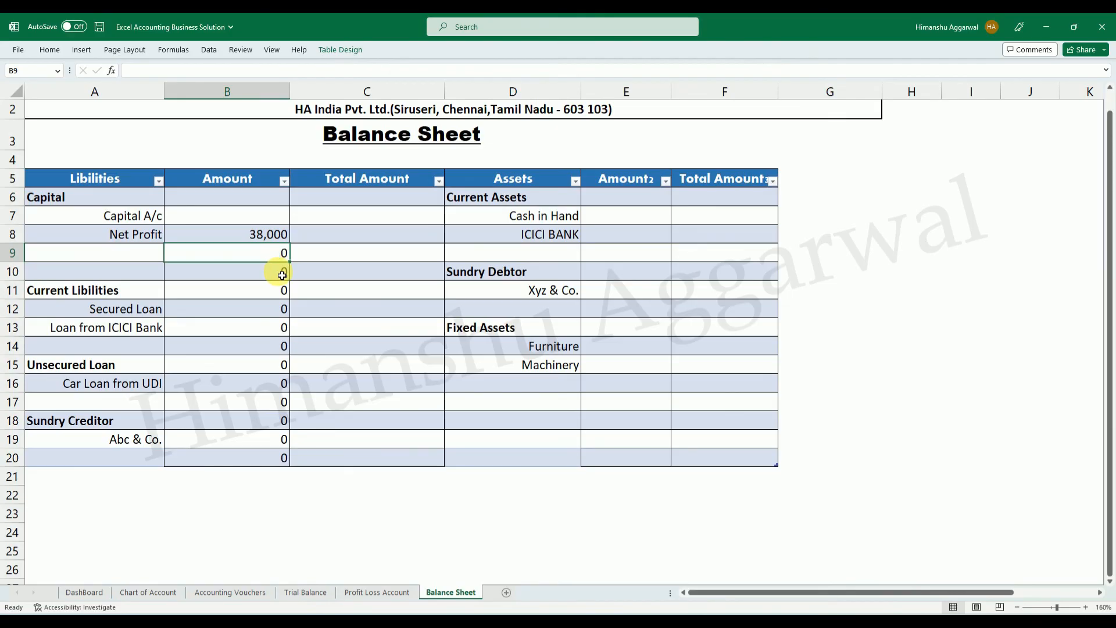
pyautogui.press('Up')
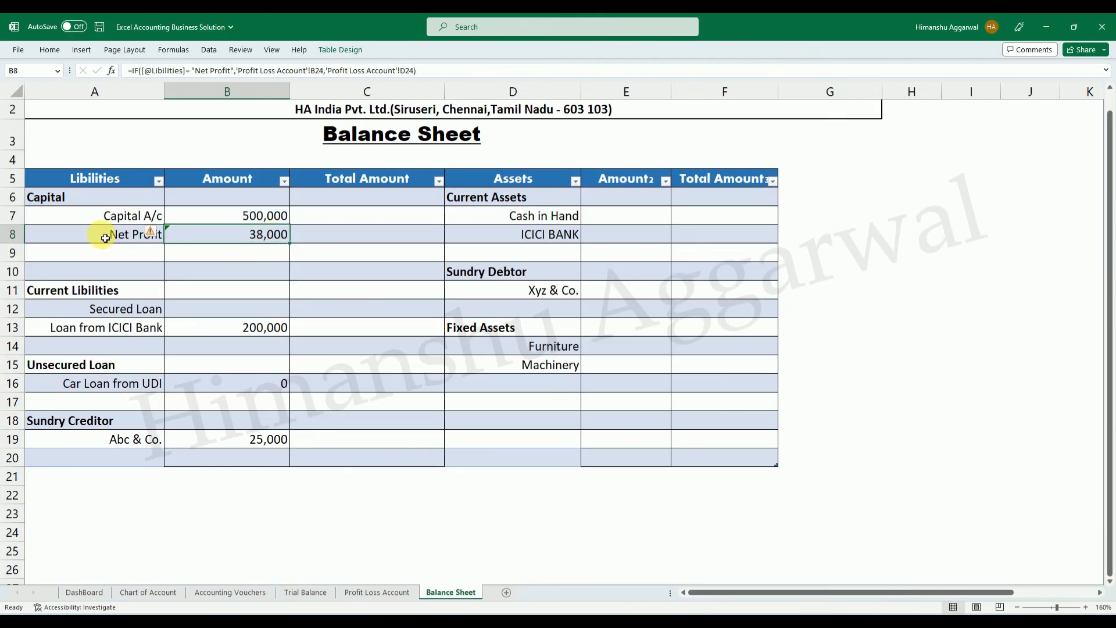
pyautogui.click(150, 232)
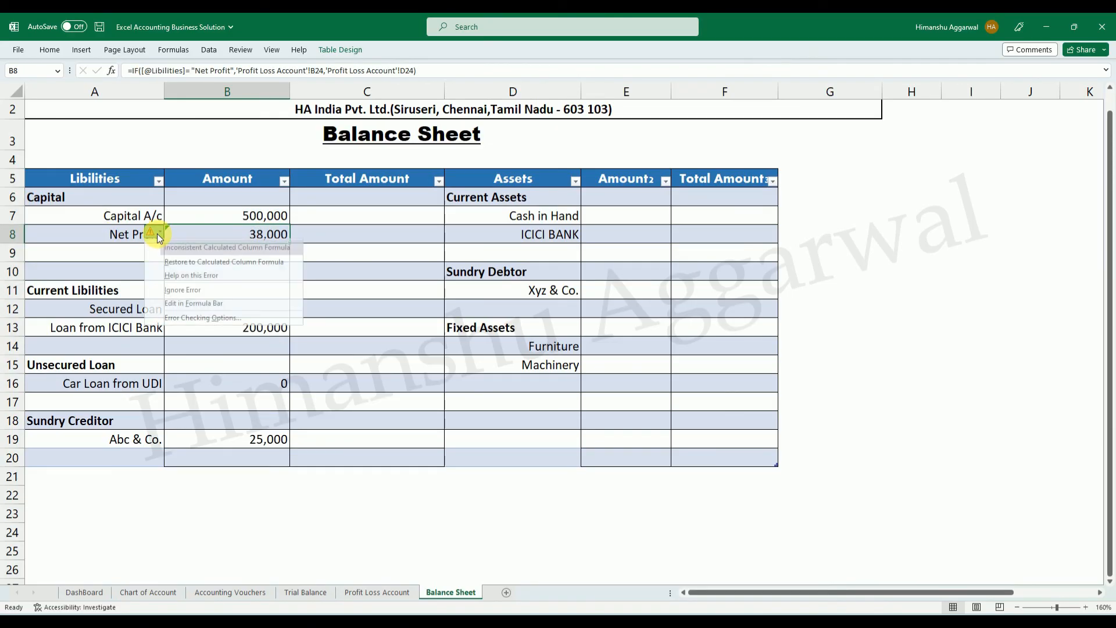
pyautogui.click(175, 282)
# Total the Capital section in C6 with =SUM(B7:B8) and undo the formula's automatic fill down the Total Amount column.
pyautogui.click(370, 198)
pyautogui.write('=')
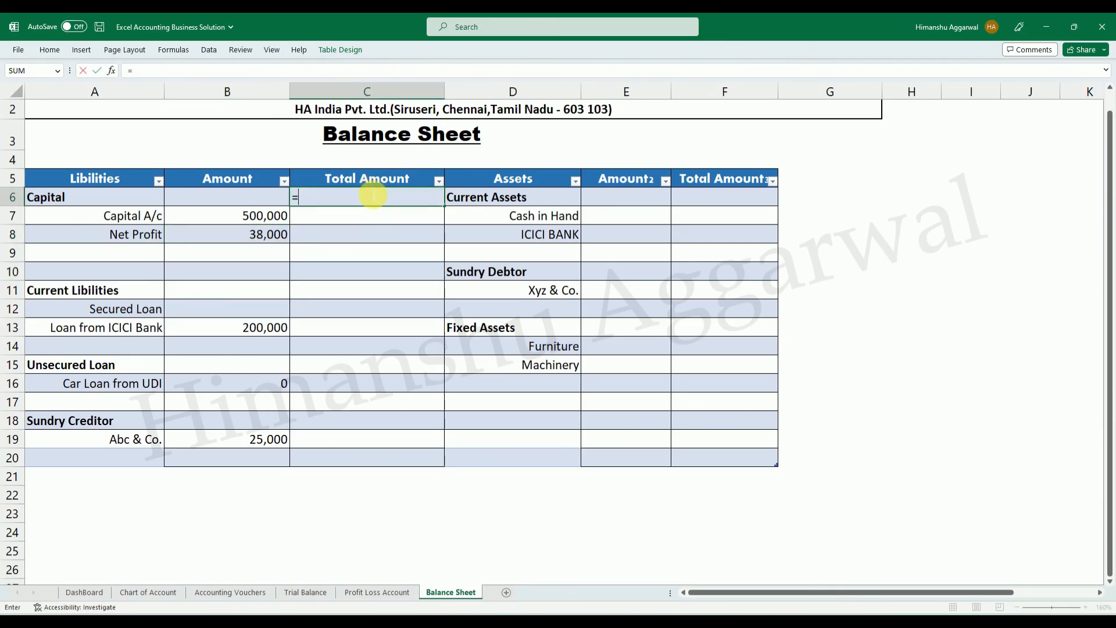
pyautogui.write('su')
pyautogui.press('Tab')
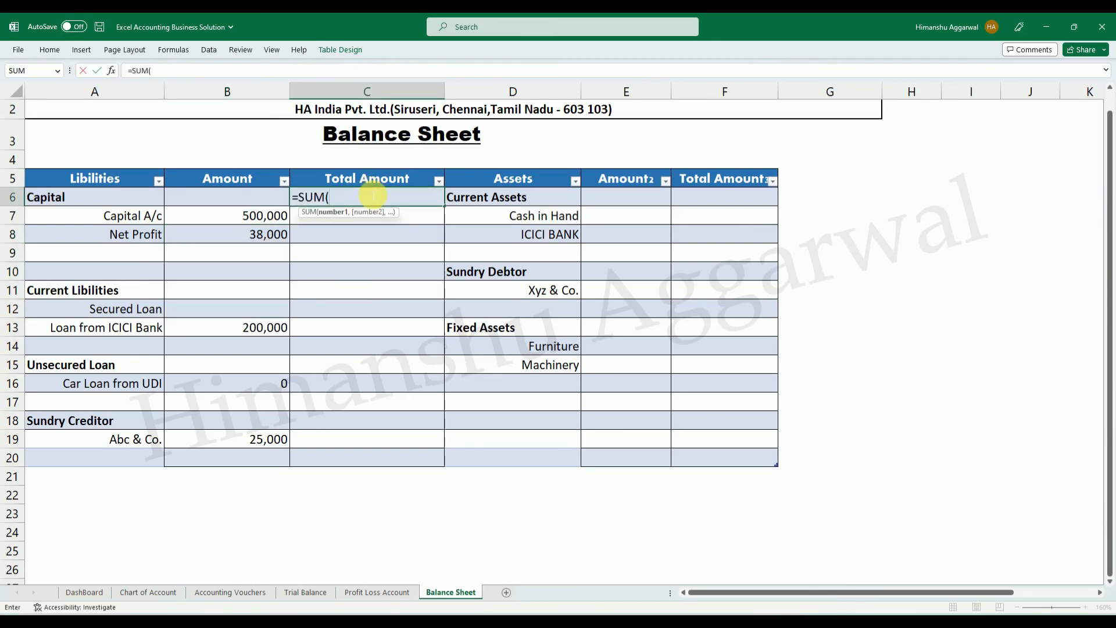
pyautogui.moveTo(238, 223); pyautogui.dragTo(257, 239)
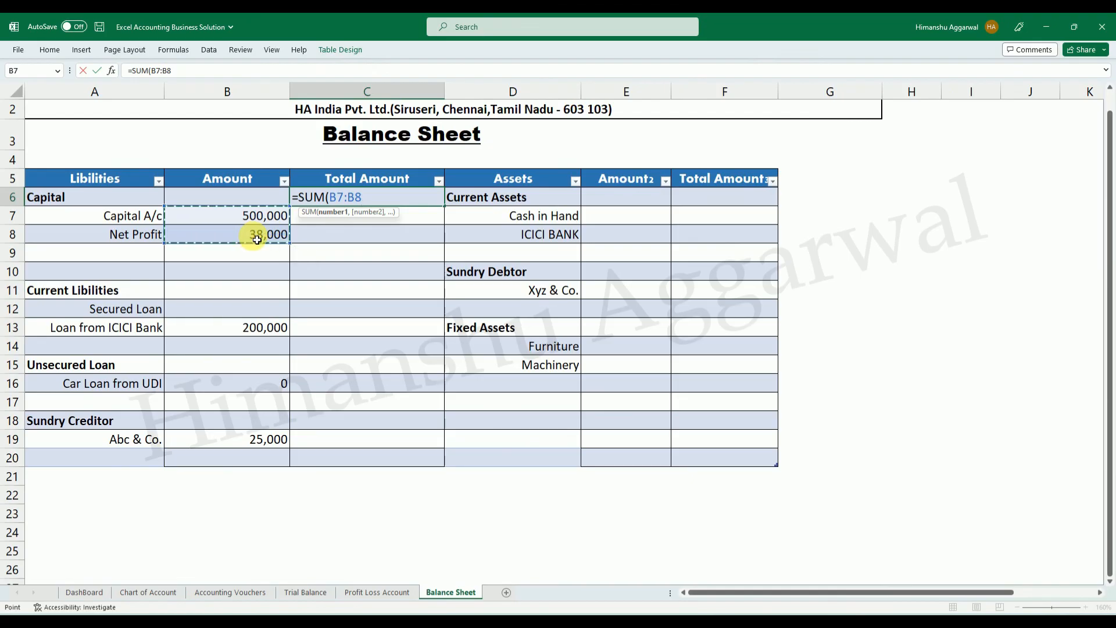
pyautogui.press('Return')
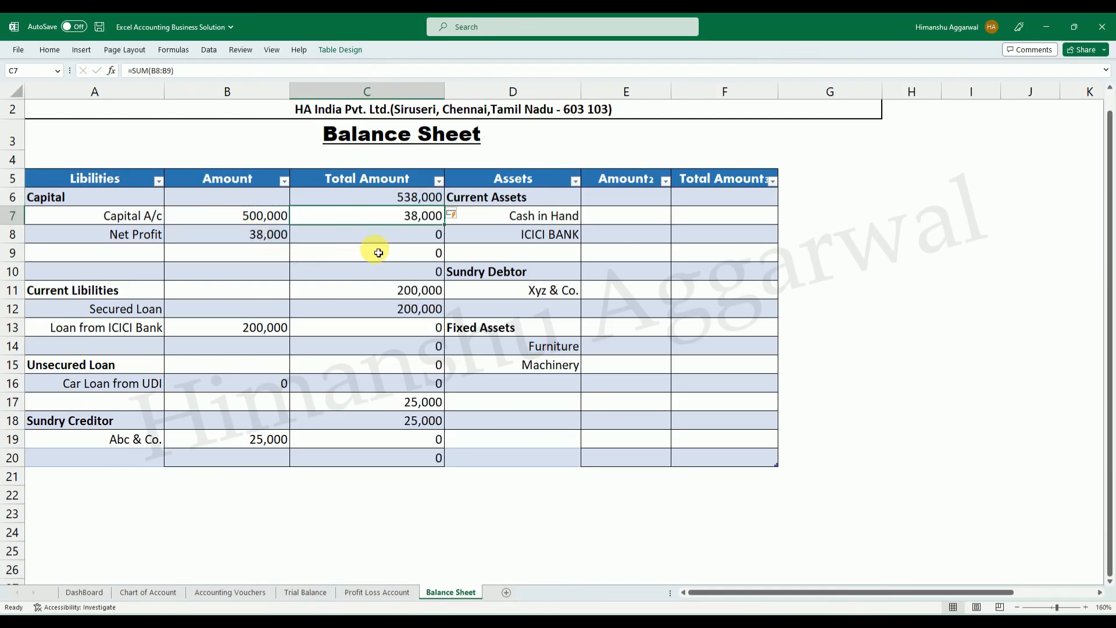
pyautogui.hotkey('ctrl', 'z')
pyautogui.click(405, 233)
pyautogui.click(369, 217)
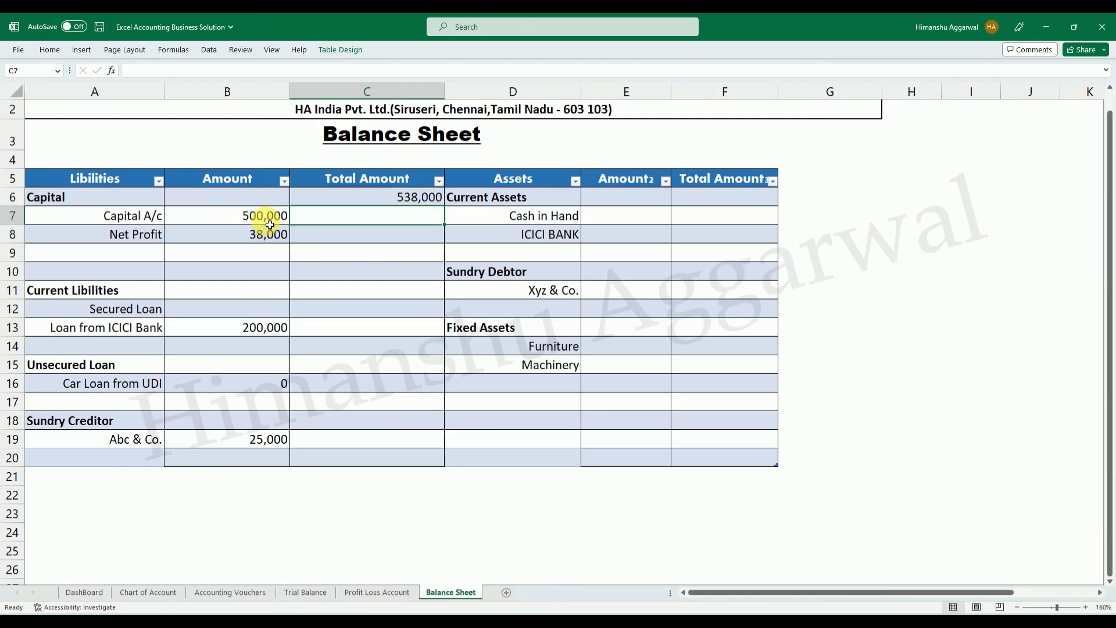
# Make the Capital total in C6 bold with font size 12.
pyautogui.click(405, 199)
pyautogui.hotkey('ctrl', 'b')
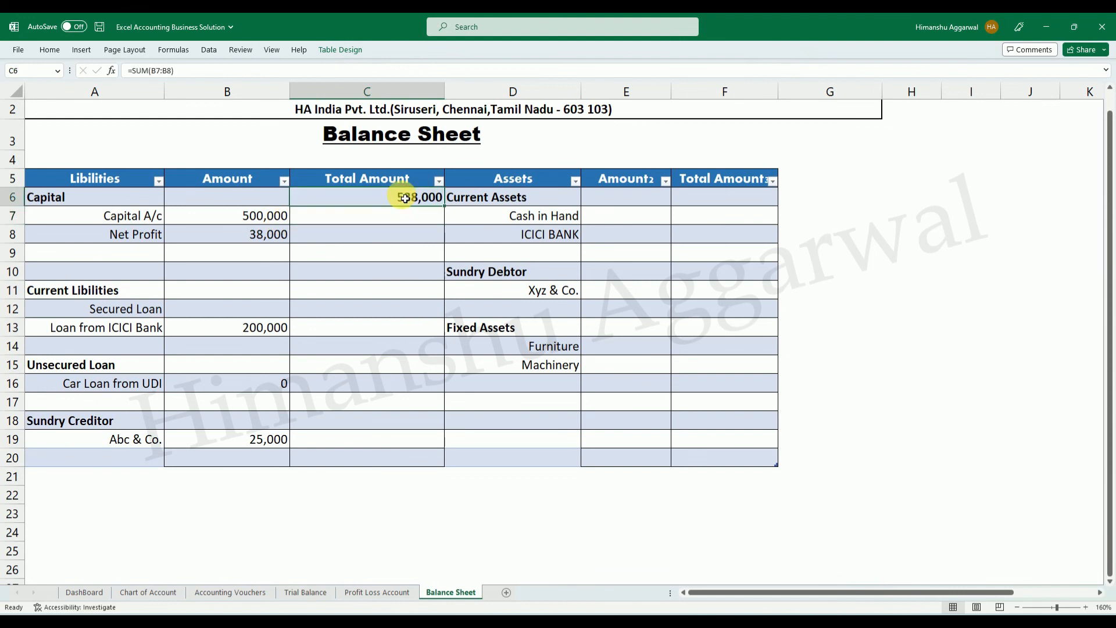
pyautogui.click(54, 51)
pyautogui.click(250, 72)
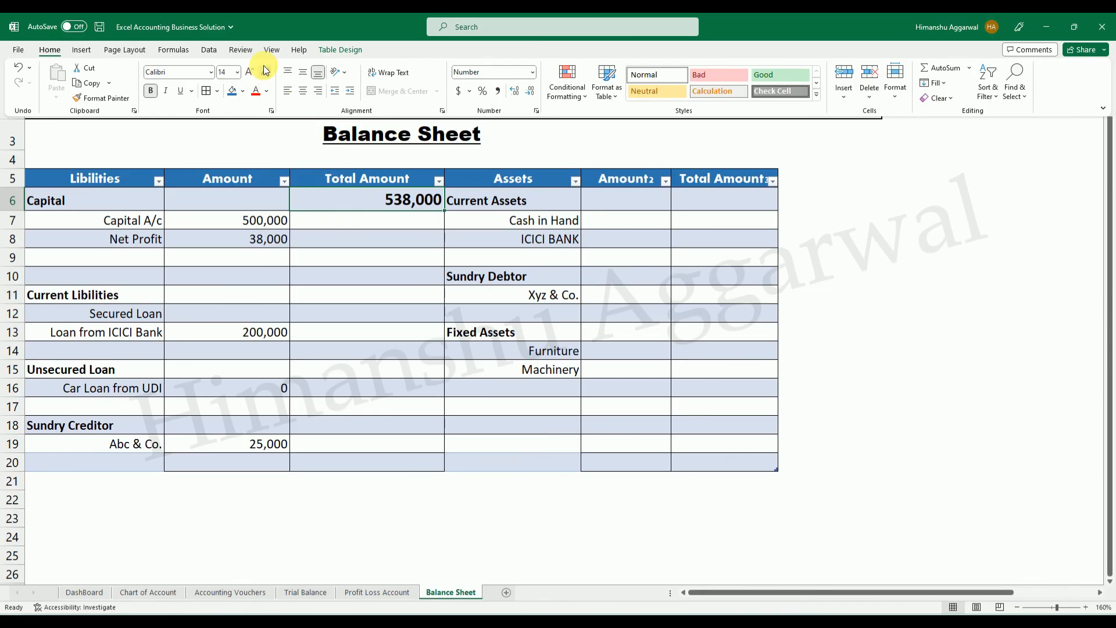
pyautogui.click(265, 72)
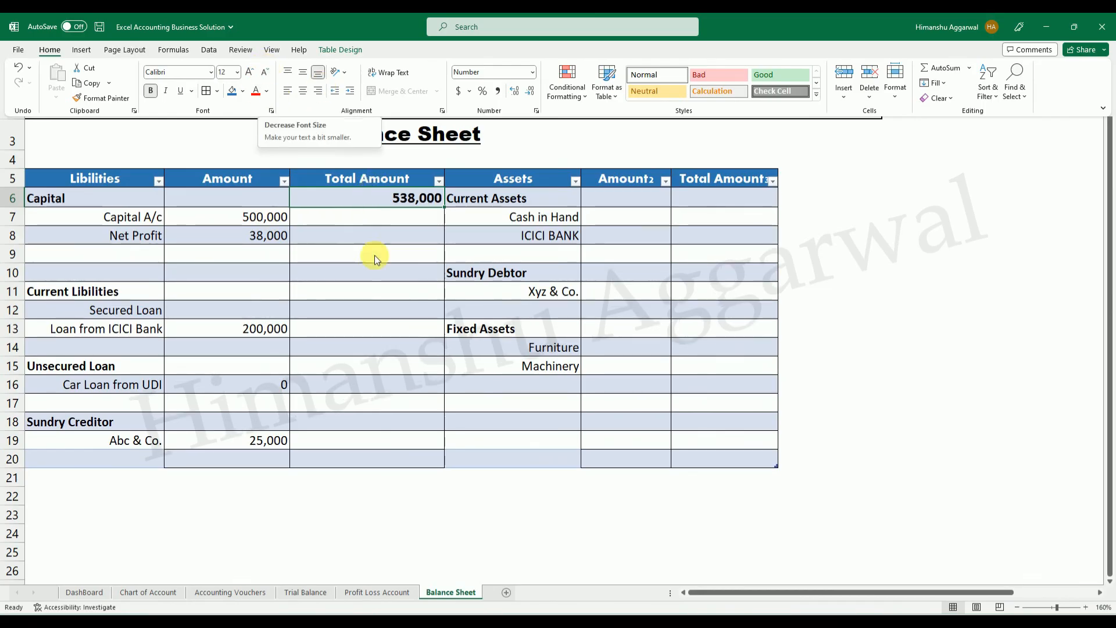
# Narrow the first Total Amount column (column C) slightly.
pyautogui.click(391, 200)
pyautogui.moveTo(392, 200); pyautogui.dragTo(401, 451)
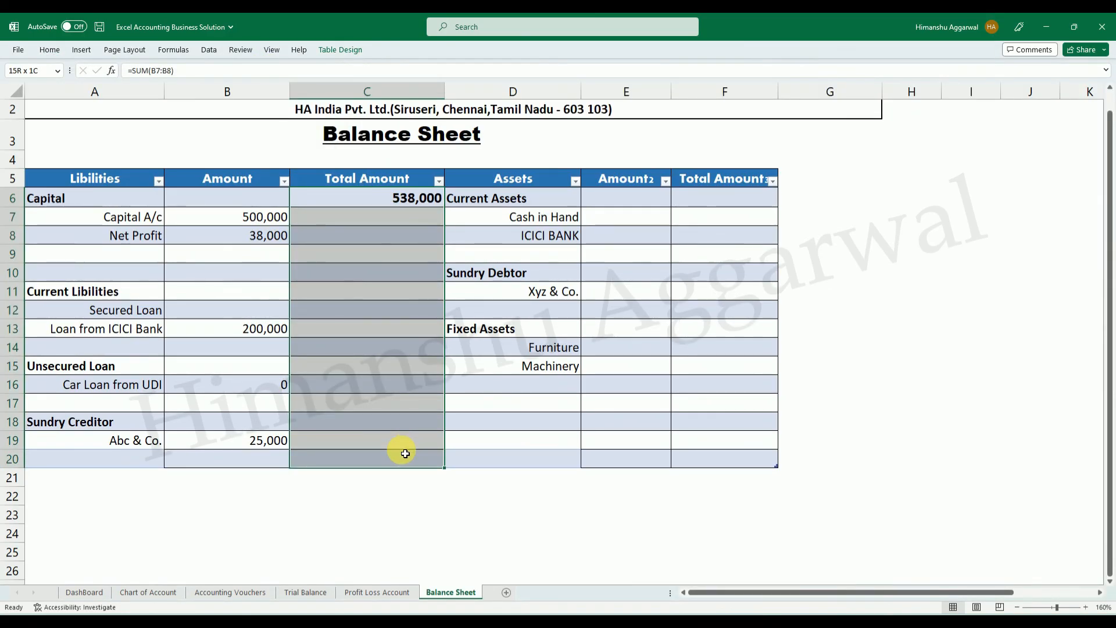
pyautogui.click(523, 403)
pyautogui.moveTo(444, 92); pyautogui.dragTo(428, 91)
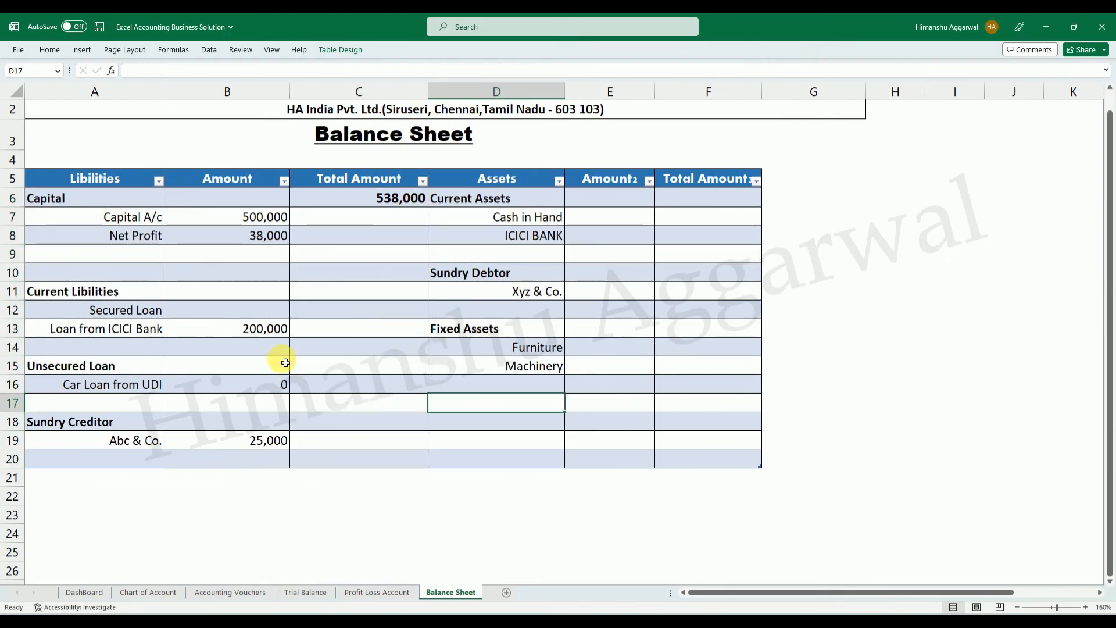
# Total the Current Libilities section in C11 with =SUM(B12:B14) and make the cell bold.
pyautogui.click(346, 297)
pyautogui.write('=su')
pyautogui.press('Tab')
pyautogui.moveTo(273, 315); pyautogui.dragTo(267, 343)
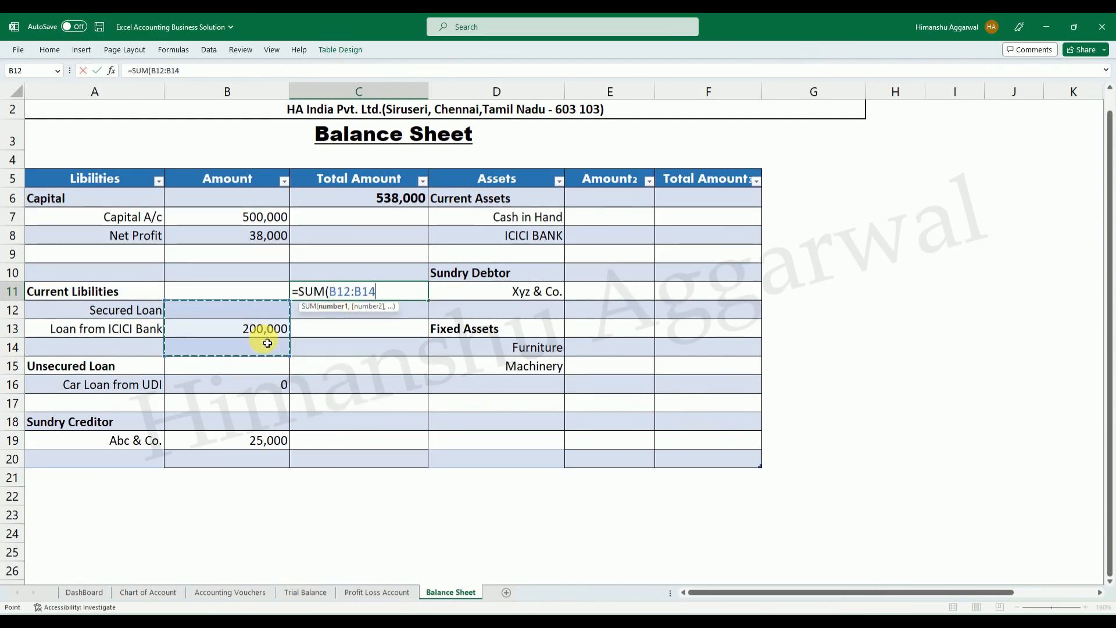
pyautogui.press('Return')
pyautogui.click(401, 291)
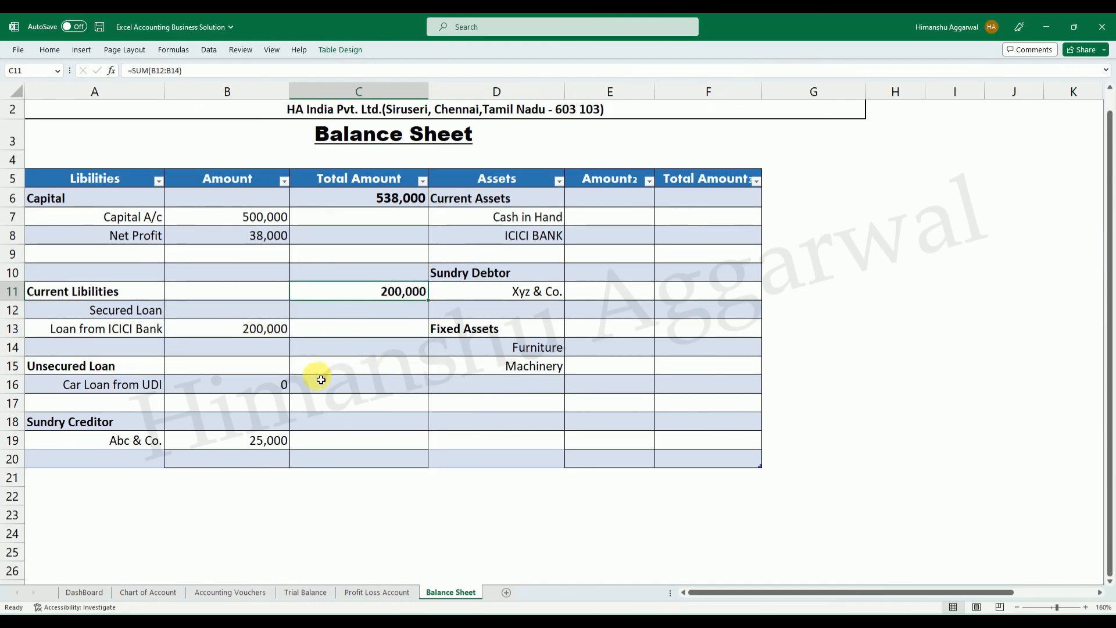
# Total the Unsecured Loan section in C15 with =SUM(B16:B17).
pyautogui.click(346, 369)
pyautogui.write('=sm')
pyautogui.press('BackSpace')
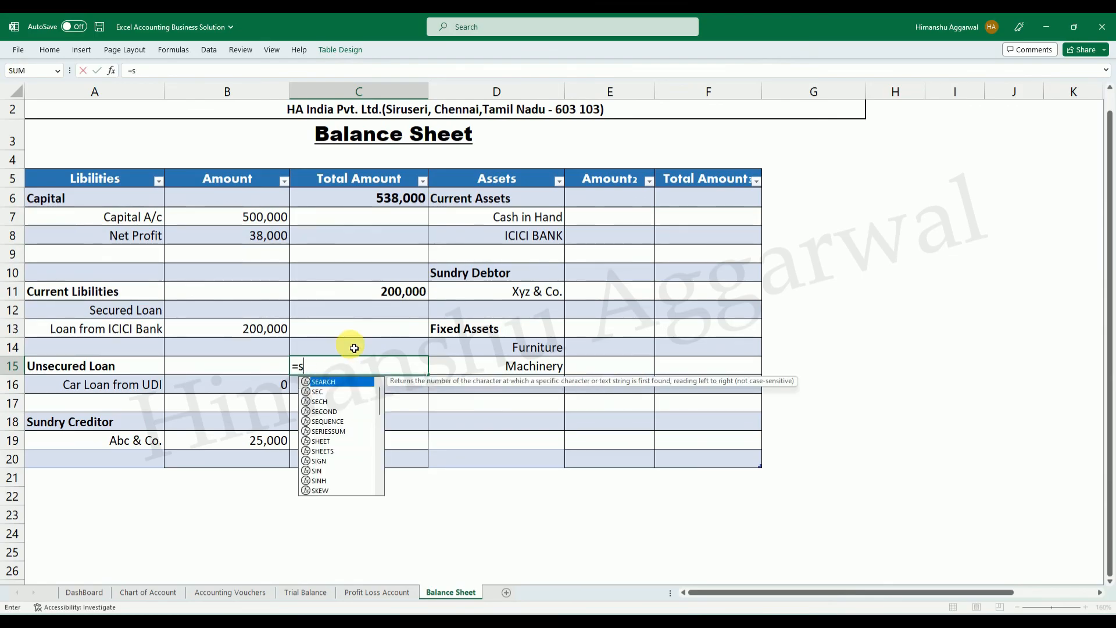
pyautogui.write('um')
pyautogui.press('Tab')
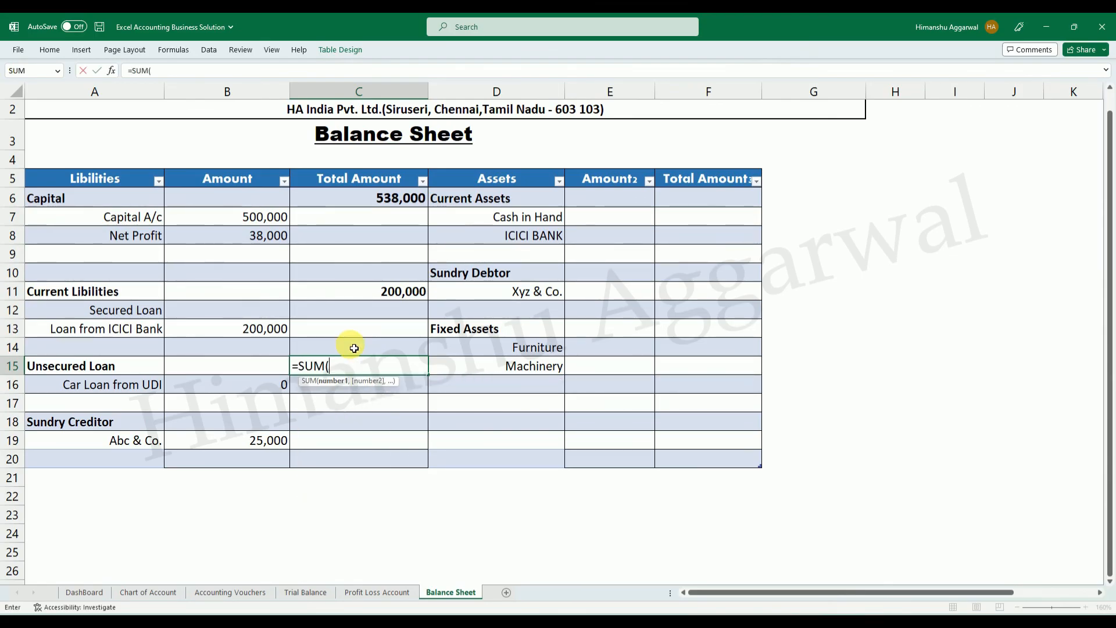
pyautogui.moveTo(260, 389); pyautogui.dragTo(261, 397)
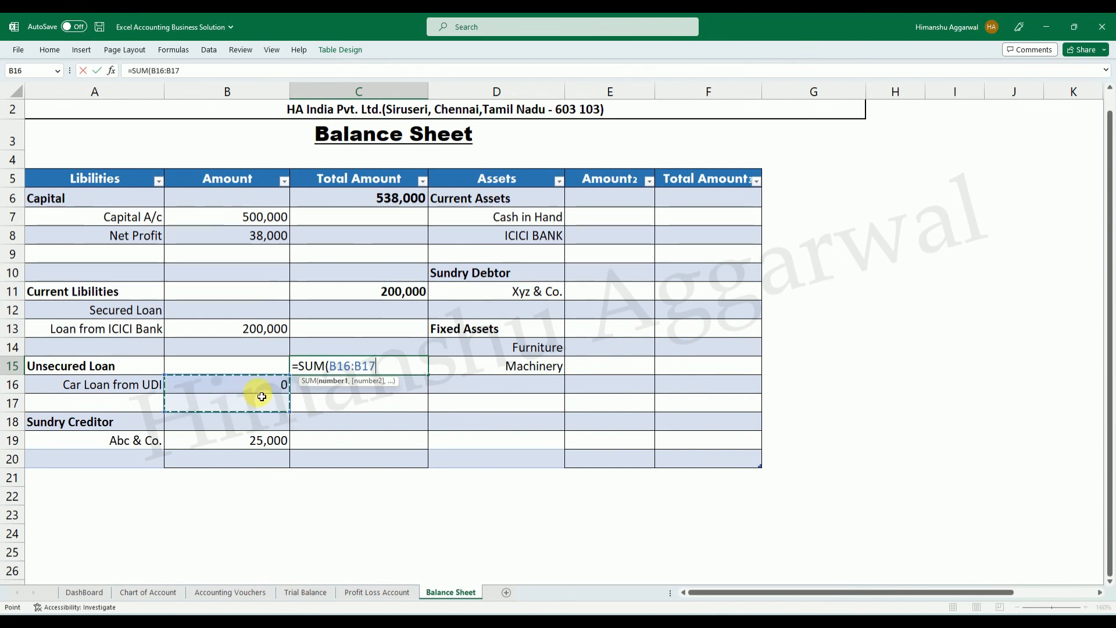
pyautogui.press('Return')
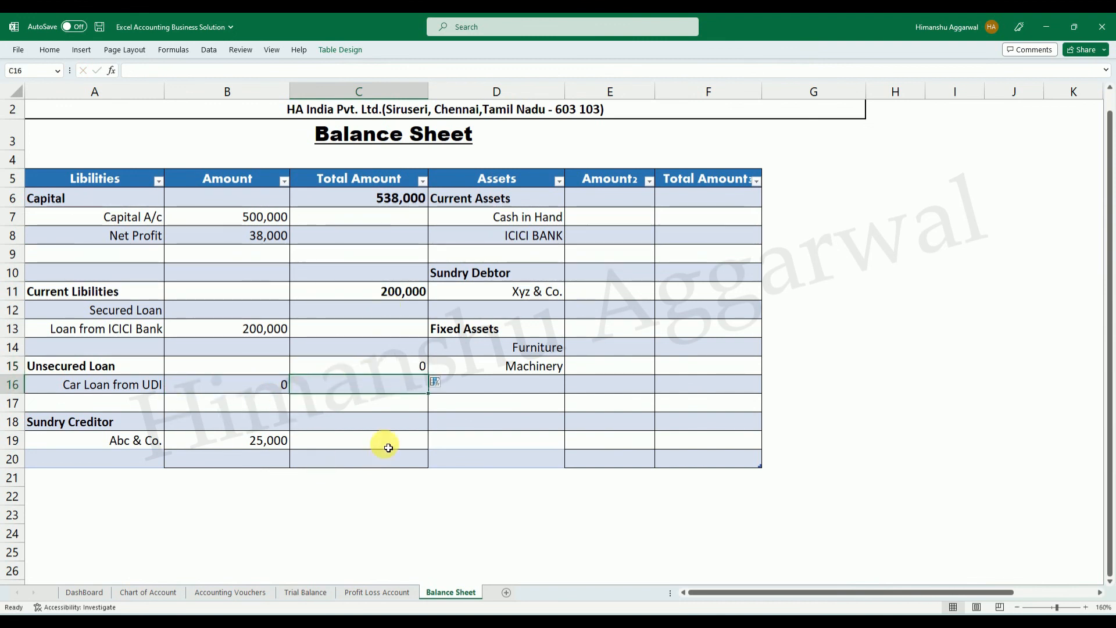
# Total the Sundry Creditor section in C18 with =SUM(B19:B20) and make the cell bold.
pyautogui.click(392, 419)
pyautogui.write('=SUM(')
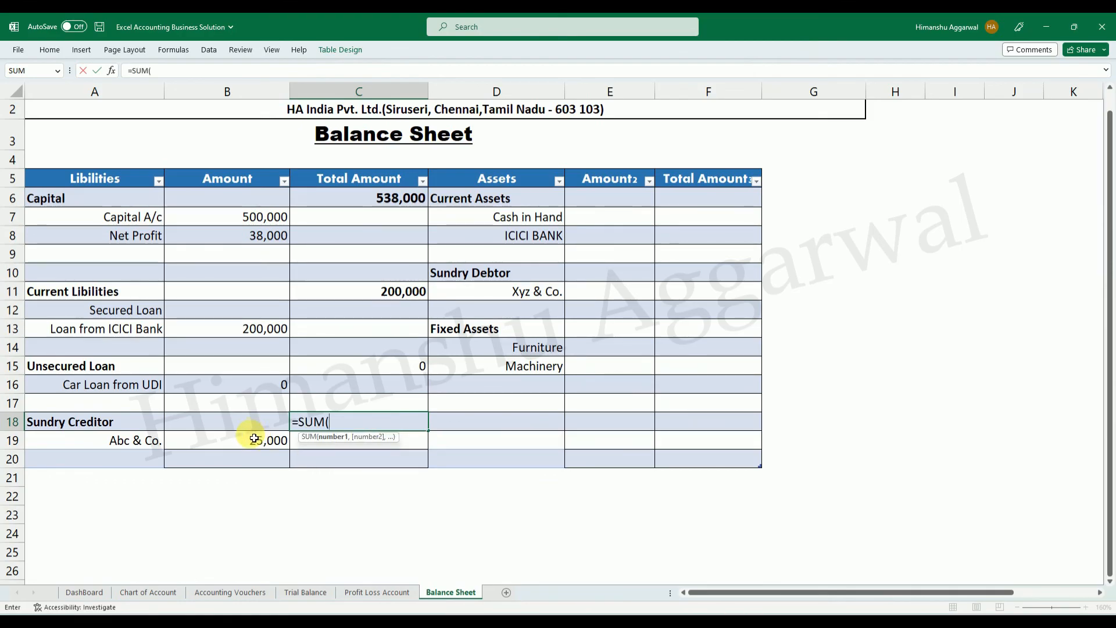
pyautogui.moveTo(254, 439); pyautogui.dragTo(259, 455)
pyautogui.press('Return')
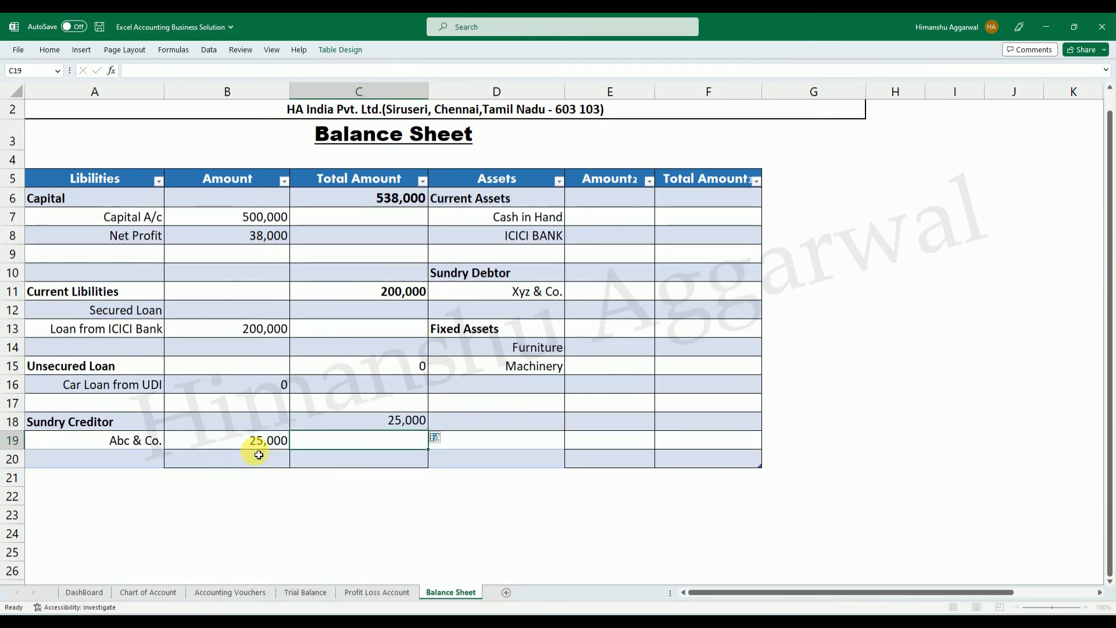
pyautogui.click(418, 423)
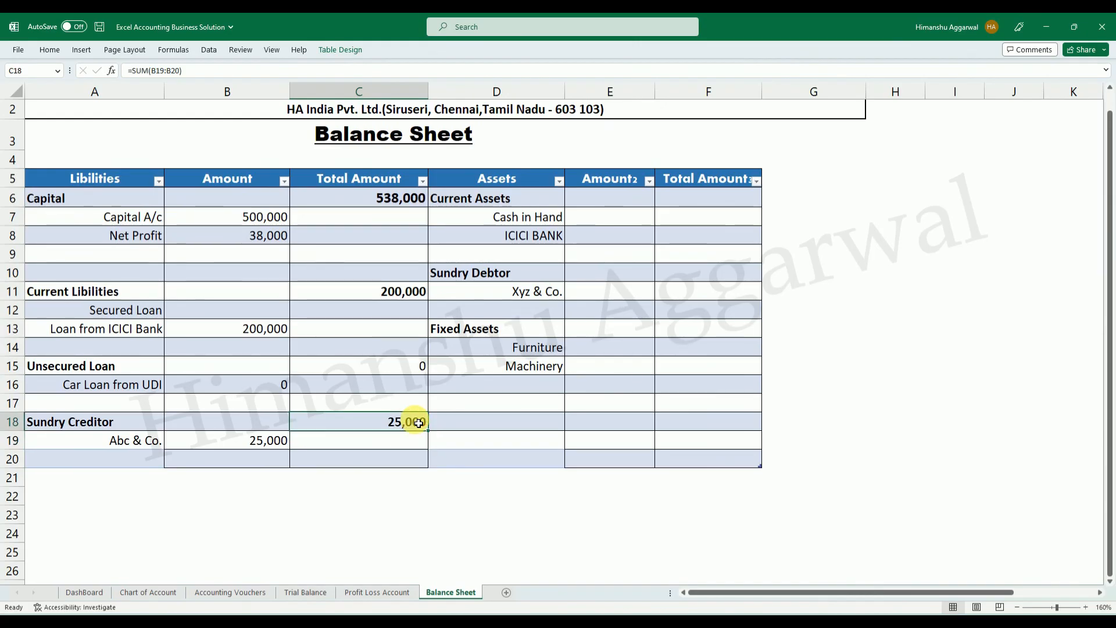
# Add a total row to the Balance Sheet table and set the first Total Amount column's total in C21 to Sum.
pyautogui.click(363, 532)
pyautogui.click(340, 465)
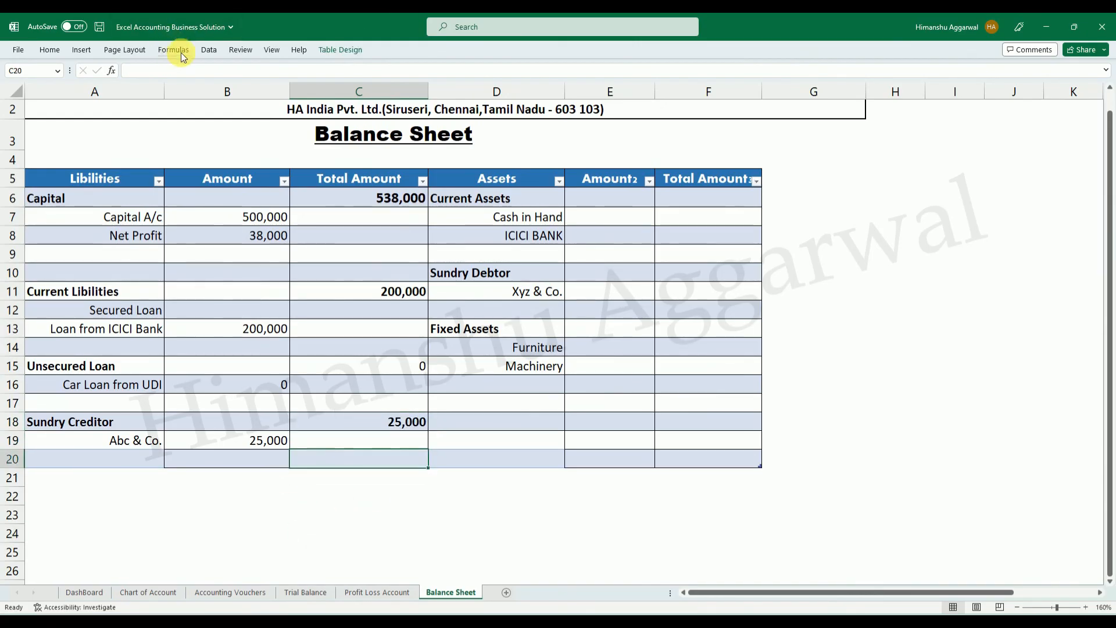
pyautogui.click(326, 51)
pyautogui.click(360, 85)
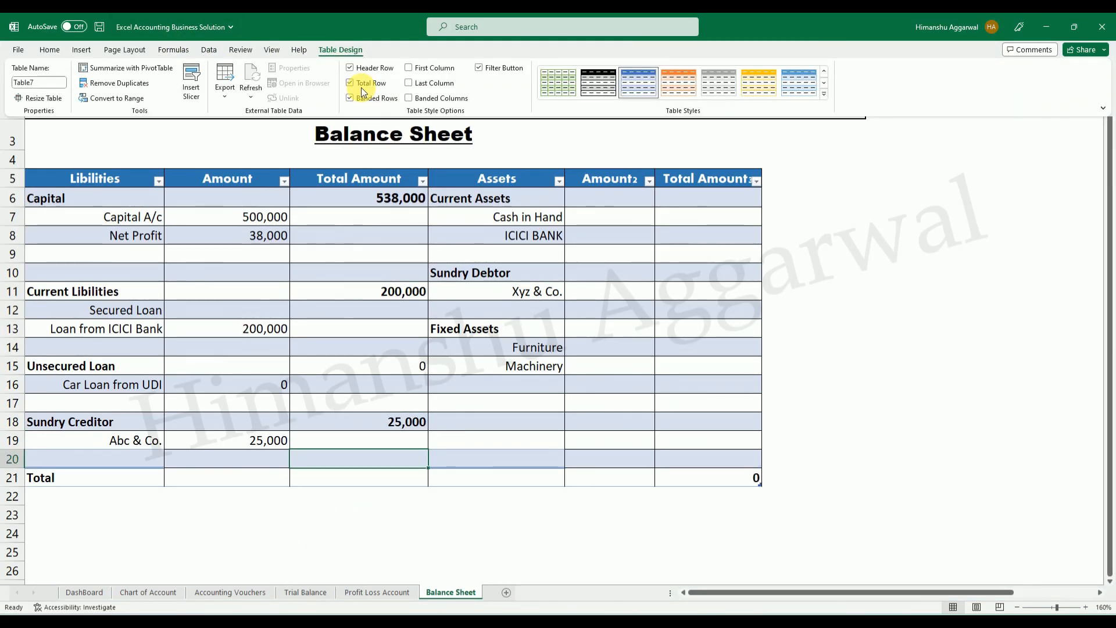
pyautogui.click(384, 478)
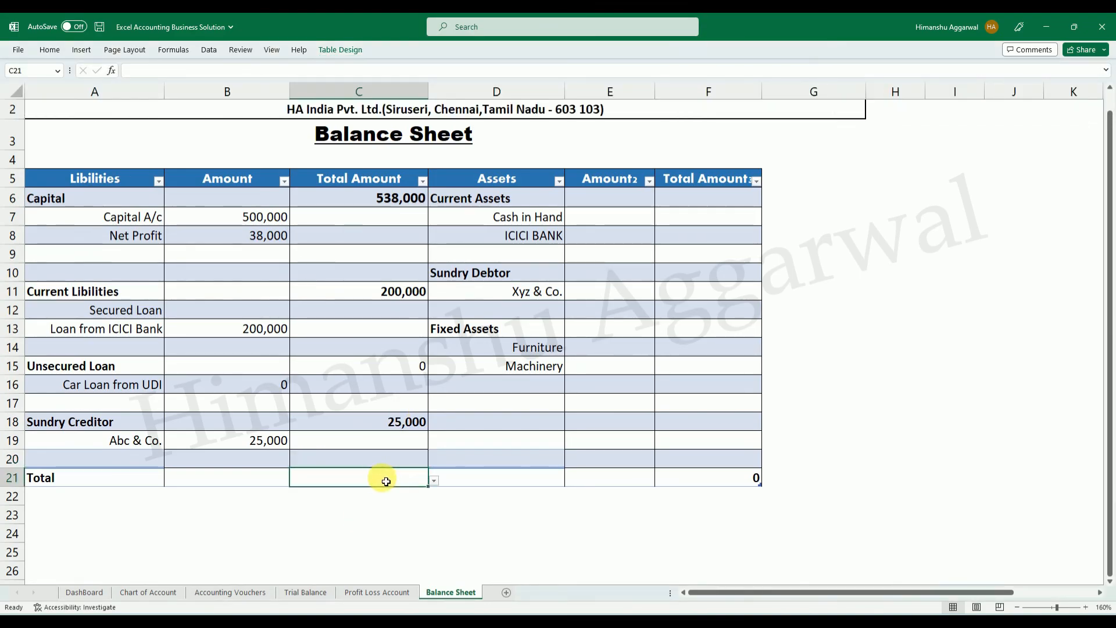
pyautogui.click(433, 479)
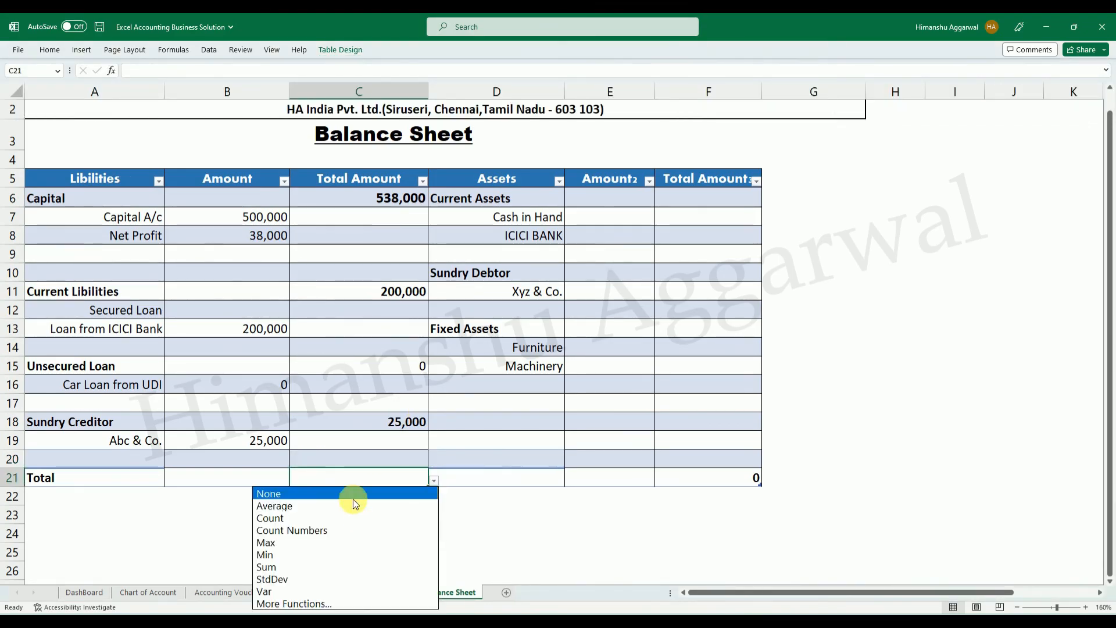
pyautogui.click(298, 566)
# Format the liabilities total in C21 as Number with 0 decimal places and the 1000 separator.
pyautogui.click(399, 482)
pyautogui.rightClick(399, 481)
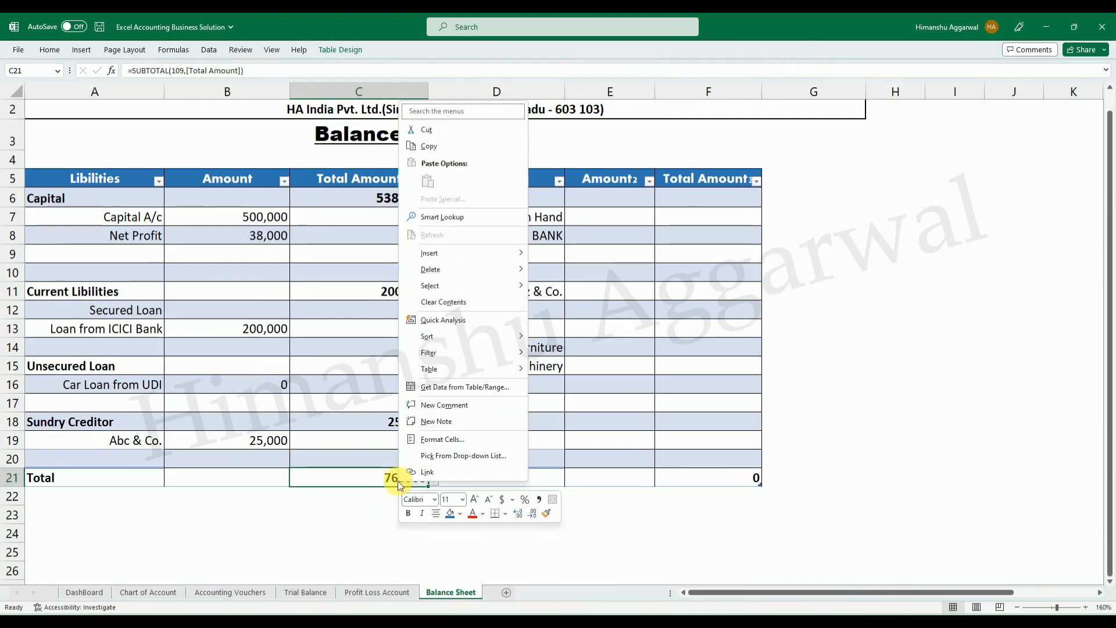
pyautogui.click(453, 443)
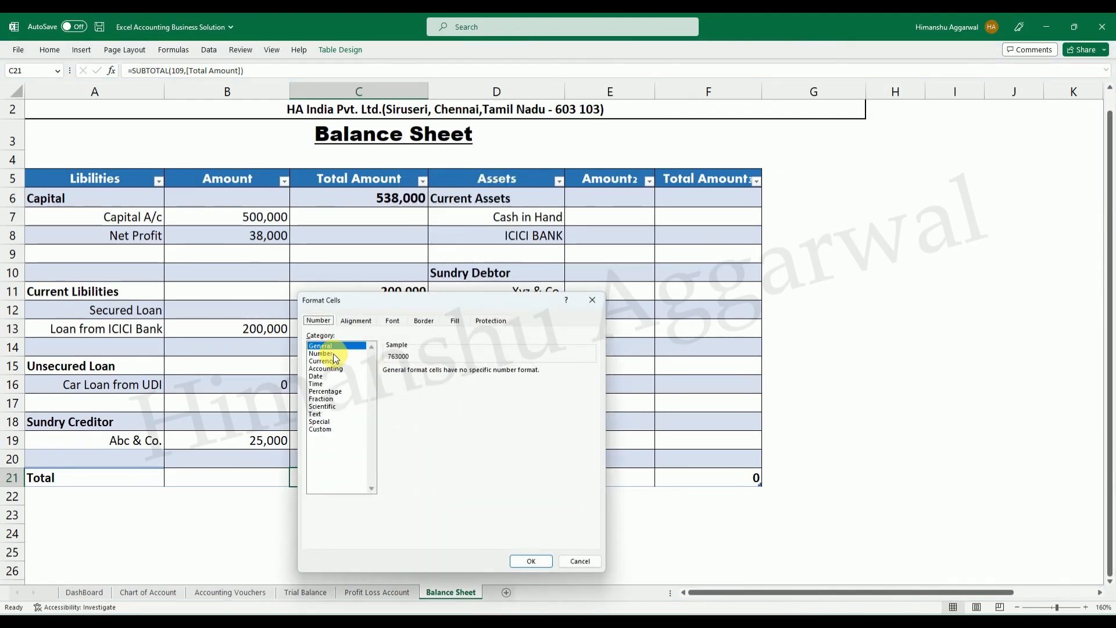
pyautogui.click(325, 353)
pyautogui.click(405, 386)
pyautogui.click(462, 374)
pyautogui.click(462, 374)
pyautogui.click(528, 563)
pyautogui.click(406, 550)
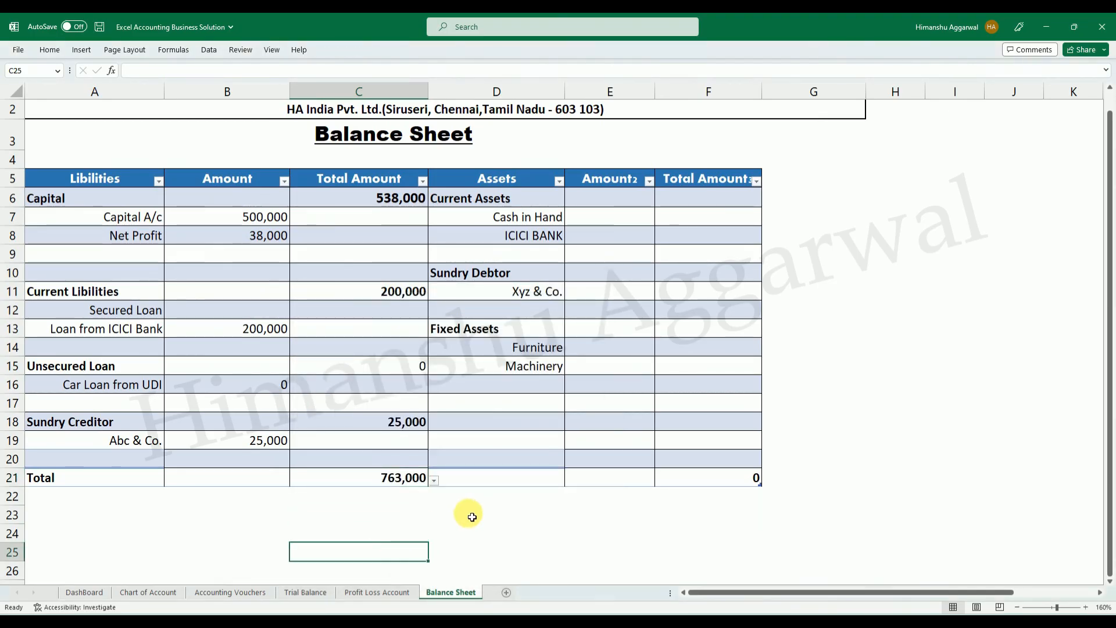
pyautogui.click(469, 516)
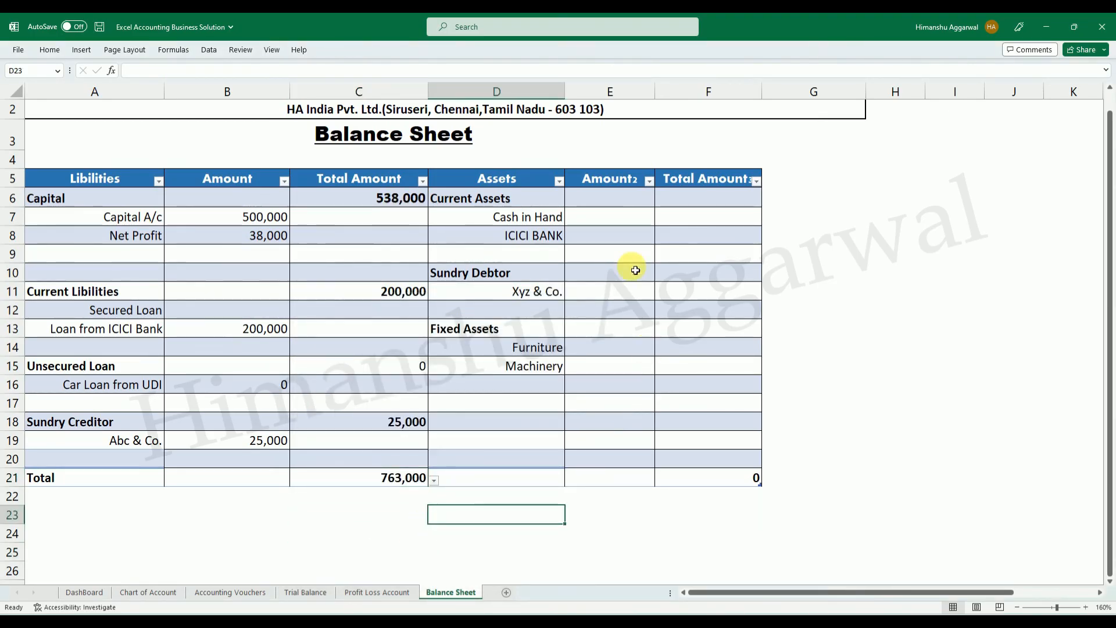
# Copy the lookup formula from the Capital A/c amount in B7 to the Cash in Hand amount in E7.
pyautogui.click(616, 217)
pyautogui.click(264, 222)
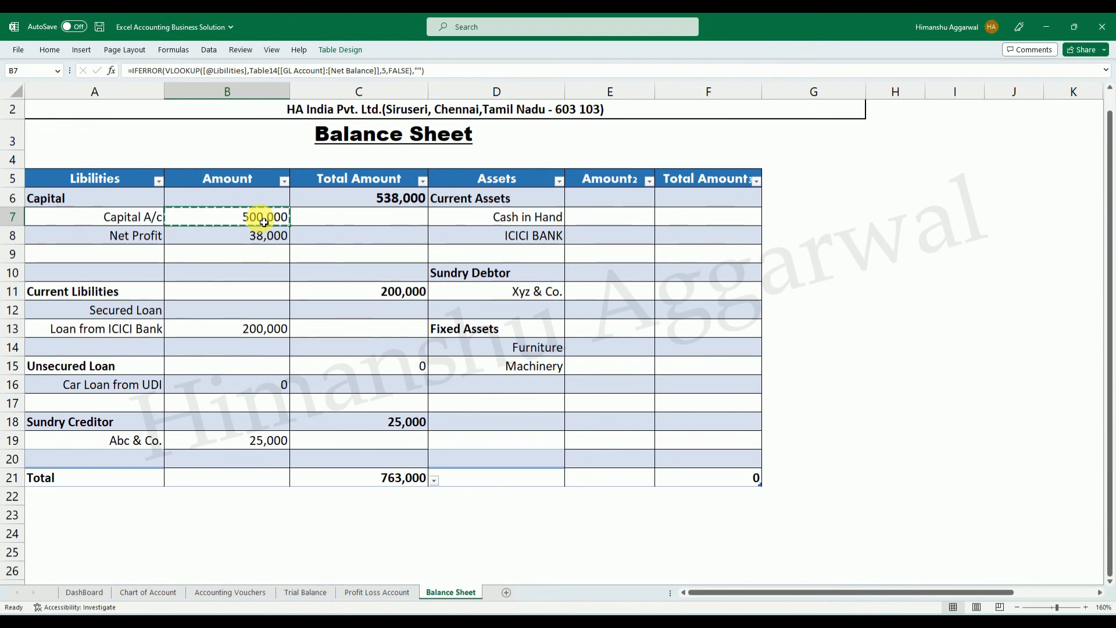
pyautogui.click(609, 224)
pyautogui.hotkey('ctrl', 'v')
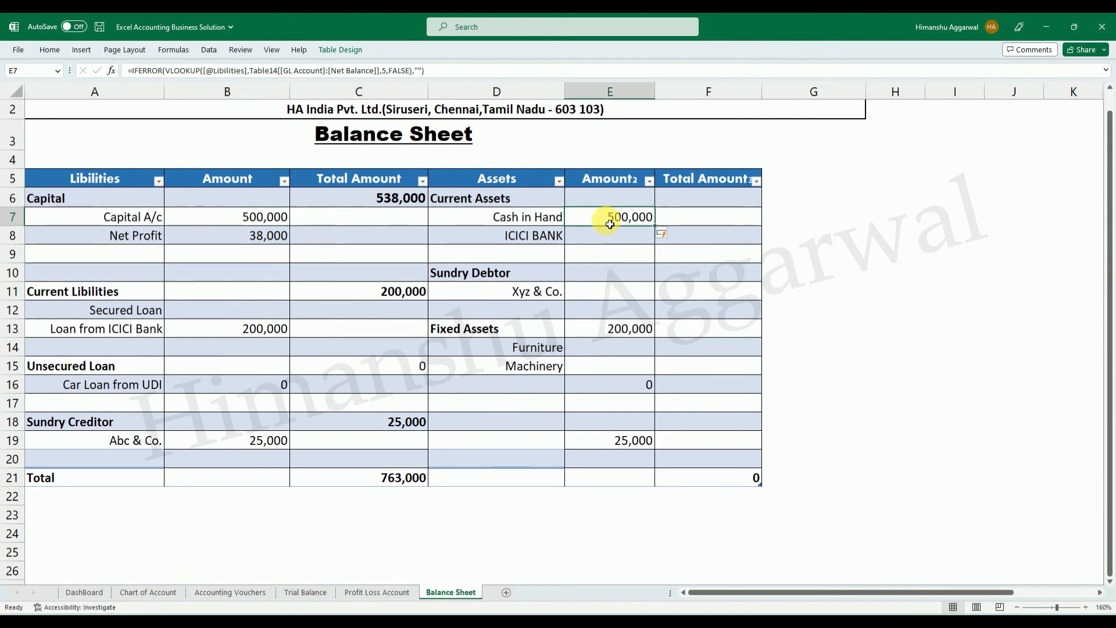
pyautogui.doubleClick(609, 224)
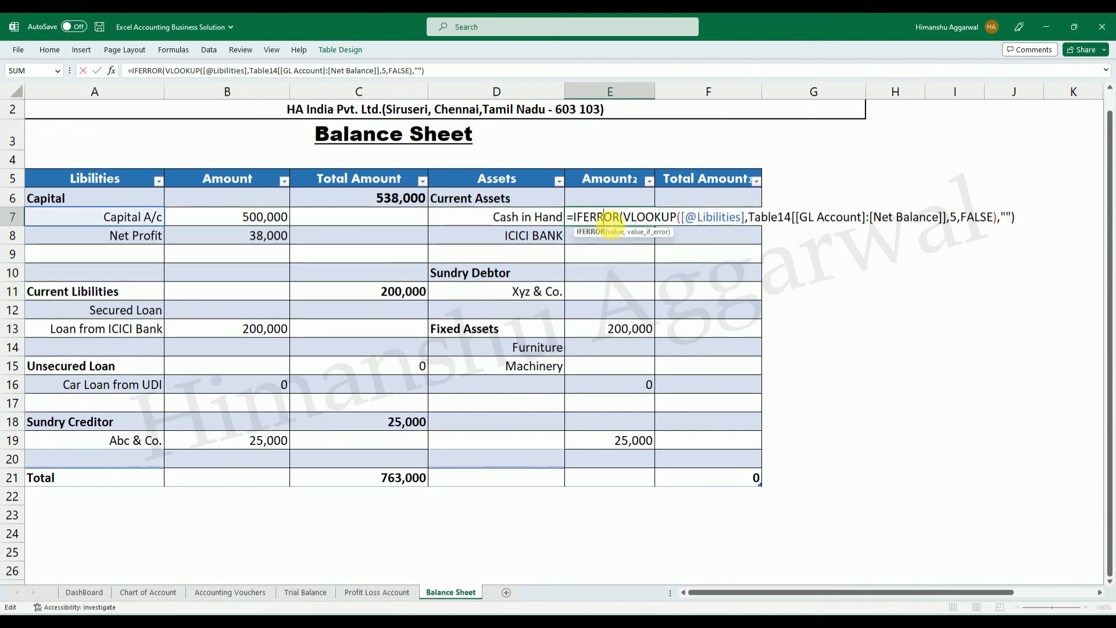
pyautogui.moveTo(746, 222); pyautogui.dragTo(690, 222)
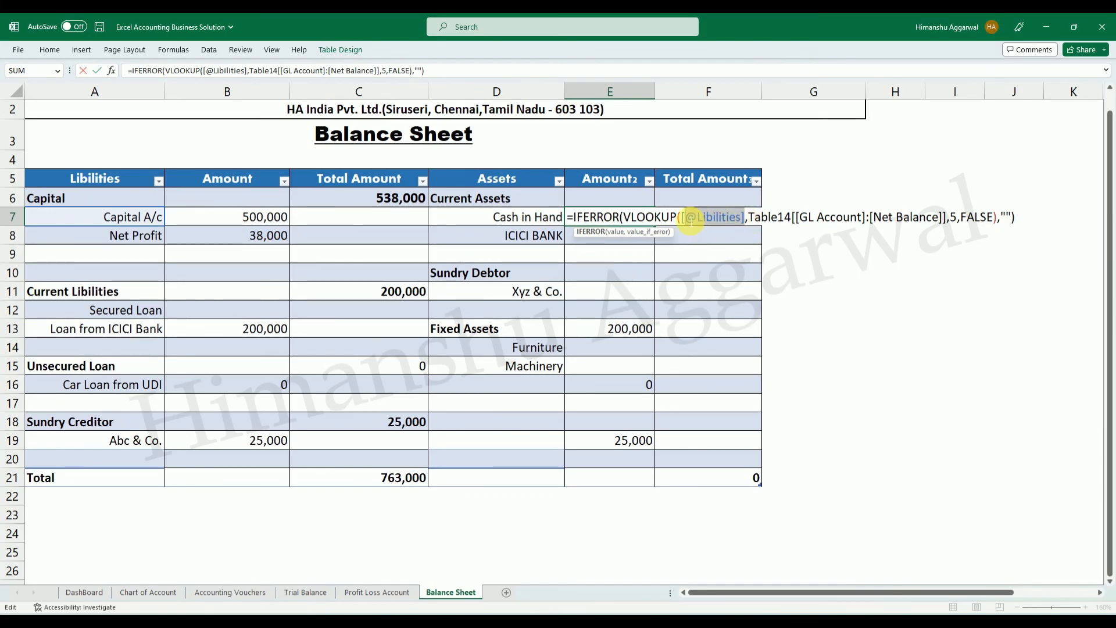
pyautogui.press('BackSpace')
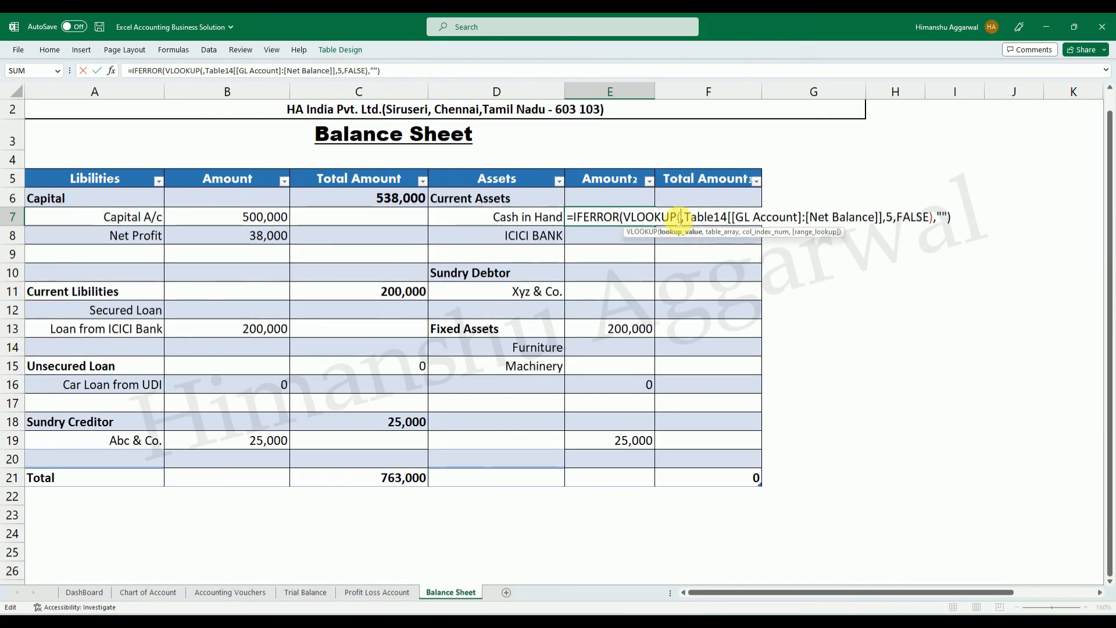
pyautogui.click(541, 218)
pyautogui.press('Return')
pyautogui.click(953, 310)
# Check the lookup amounts of Machinery, Furniture, Xyz & Co., Cash in Hand and ICICI BANK in column E.
pyautogui.click(625, 368)
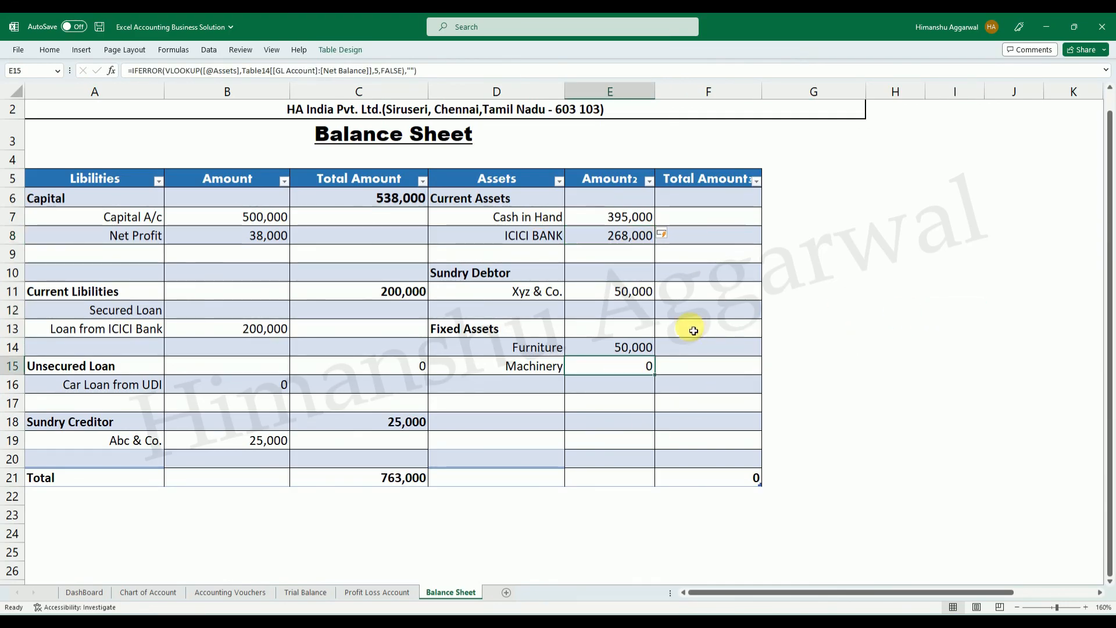
pyautogui.click(638, 294)
pyautogui.click(609, 371)
pyautogui.click(622, 351)
pyautogui.click(622, 366)
pyautogui.click(625, 298)
pyautogui.click(627, 218)
pyautogui.click(627, 236)
# Copy the Capital total formula from C6 to the Current Assets total in F6 and undo the automatic column fill.
pyautogui.click(707, 207)
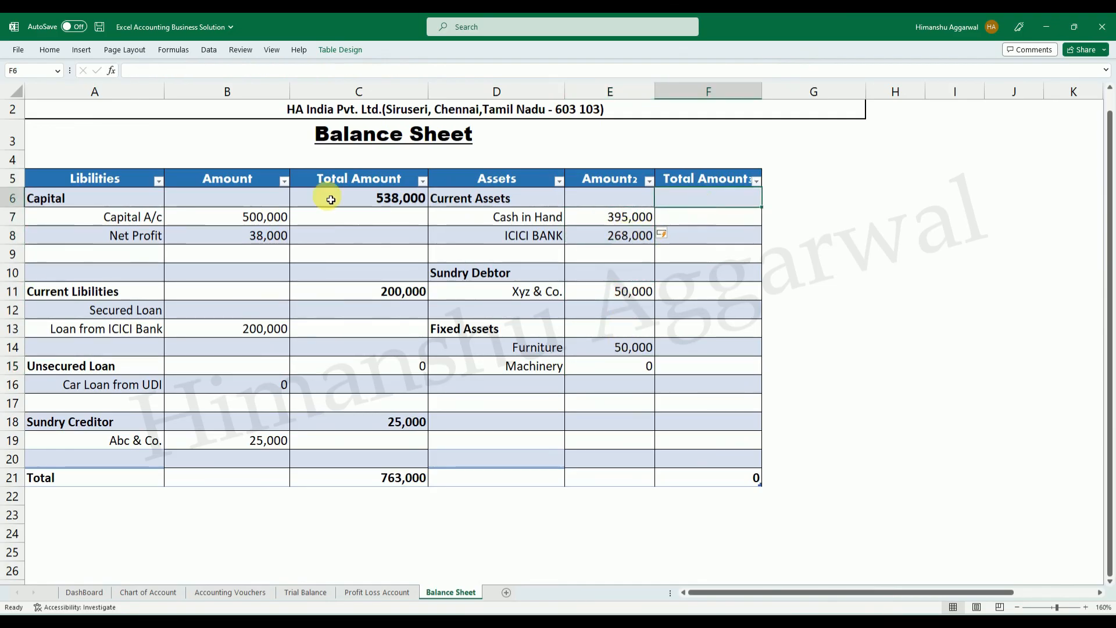
pyautogui.click(366, 196)
pyautogui.hotkey('ctrl', 'c')
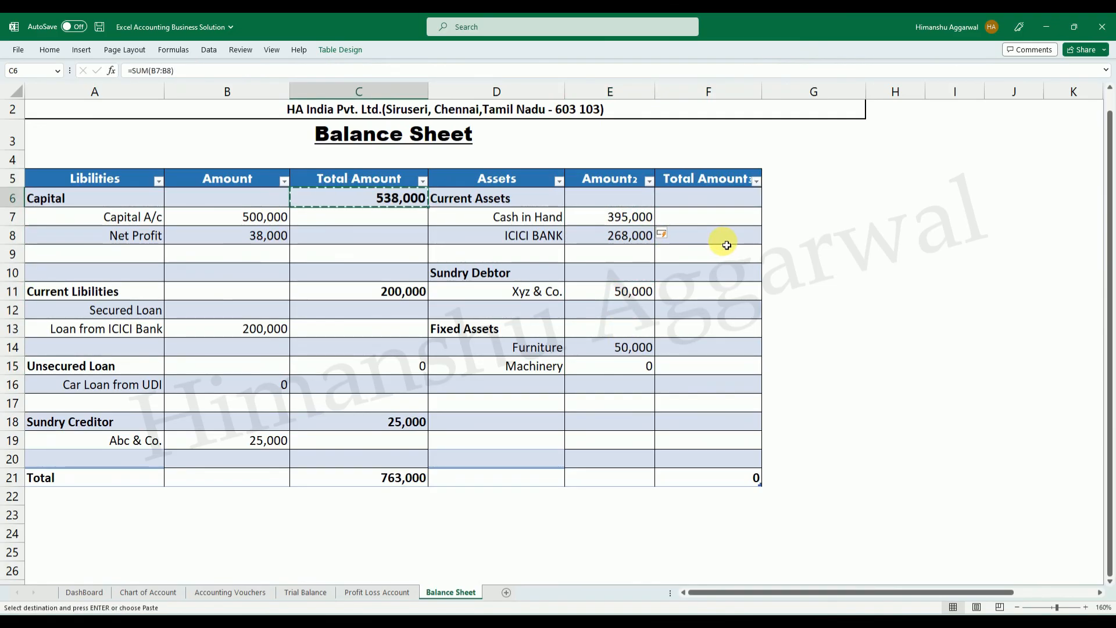
pyautogui.click(727, 204)
pyautogui.press('Return')
pyautogui.hotkey('ctrl', 'c')
pyautogui.press('Escape')
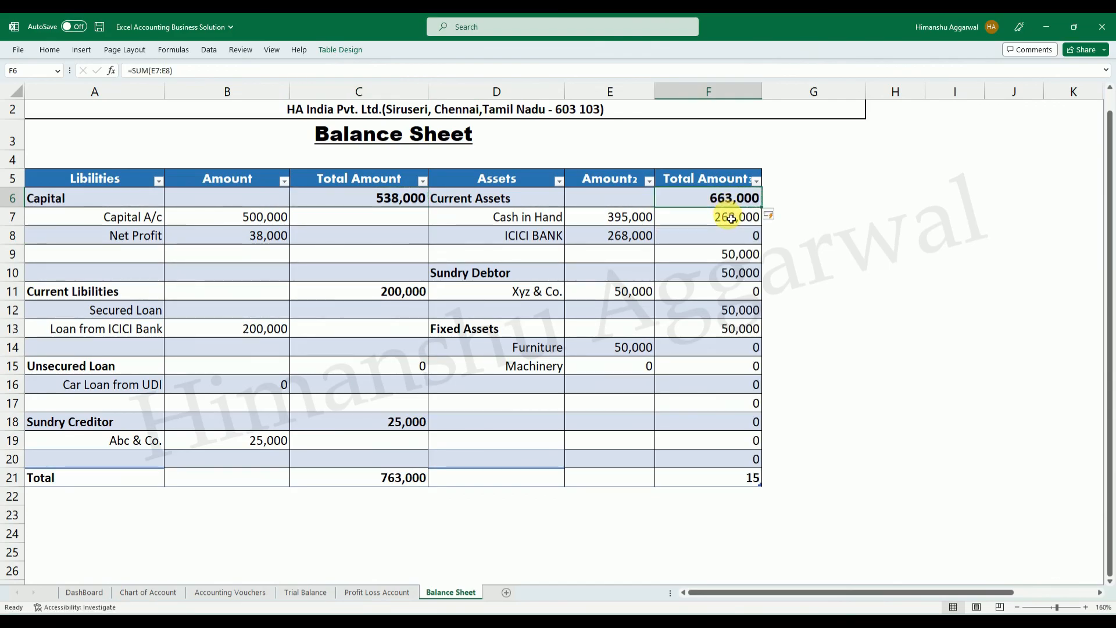
pyautogui.hotkey('ctrl', 'z')
pyautogui.moveTo(633, 217); pyautogui.dragTo(635, 235)
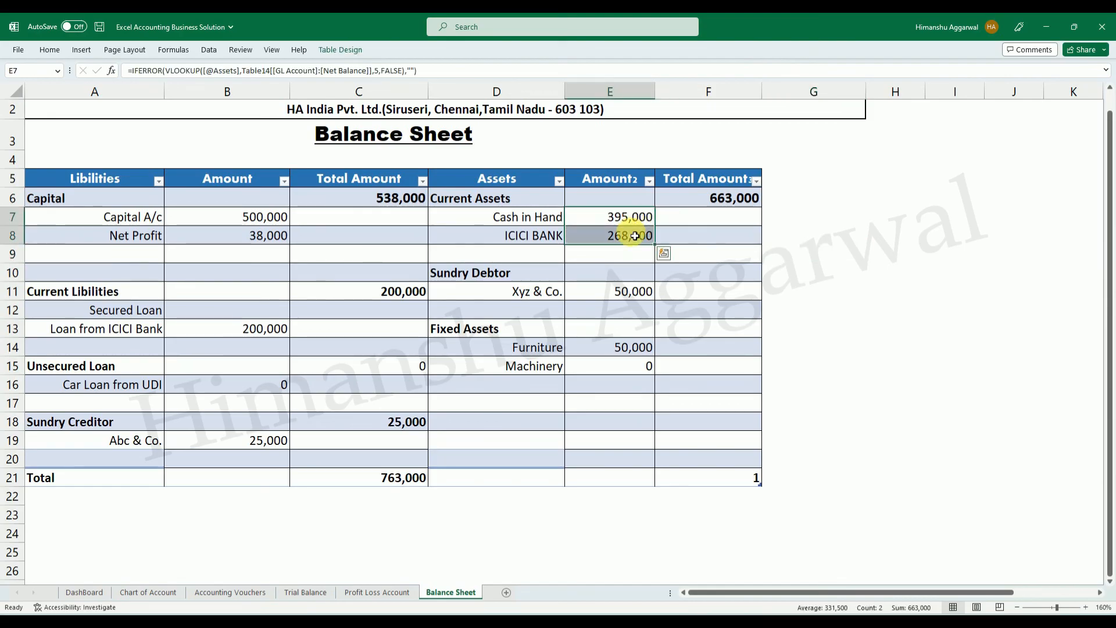
pyautogui.click(965, 309)
# Total the Sundry Debtor section in F10 with =SUM(E11:E12).
pyautogui.click(722, 271)
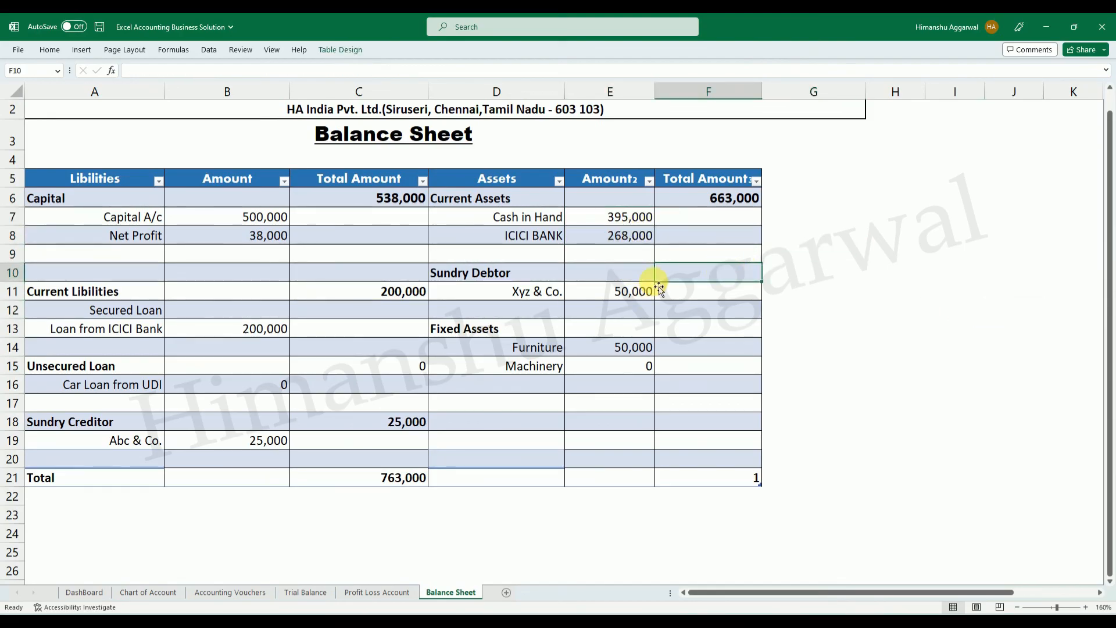
pyautogui.write('=SUM(')
pyautogui.moveTo(621, 291); pyautogui.dragTo(628, 326)
pyautogui.write(')')
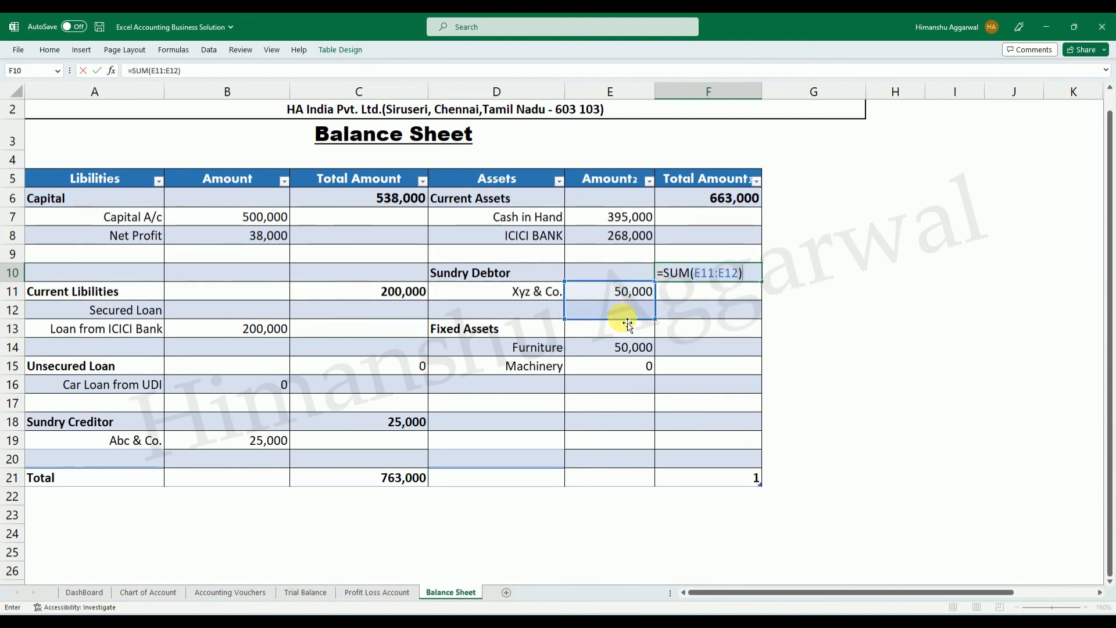
pyautogui.press('Return')
# Total the Fixed Assets section in F13 with =SUM(E14:E15).
pyautogui.click(739, 328)
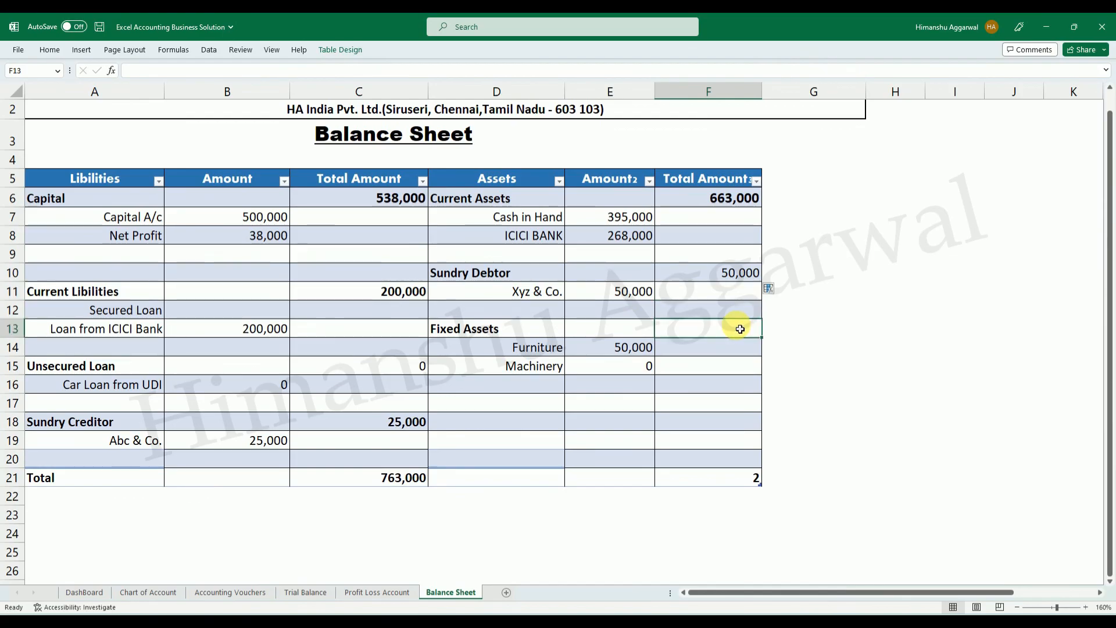
pyautogui.write('=sum')
pyautogui.press('Tab')
pyautogui.moveTo(630, 348); pyautogui.dragTo(633, 362)
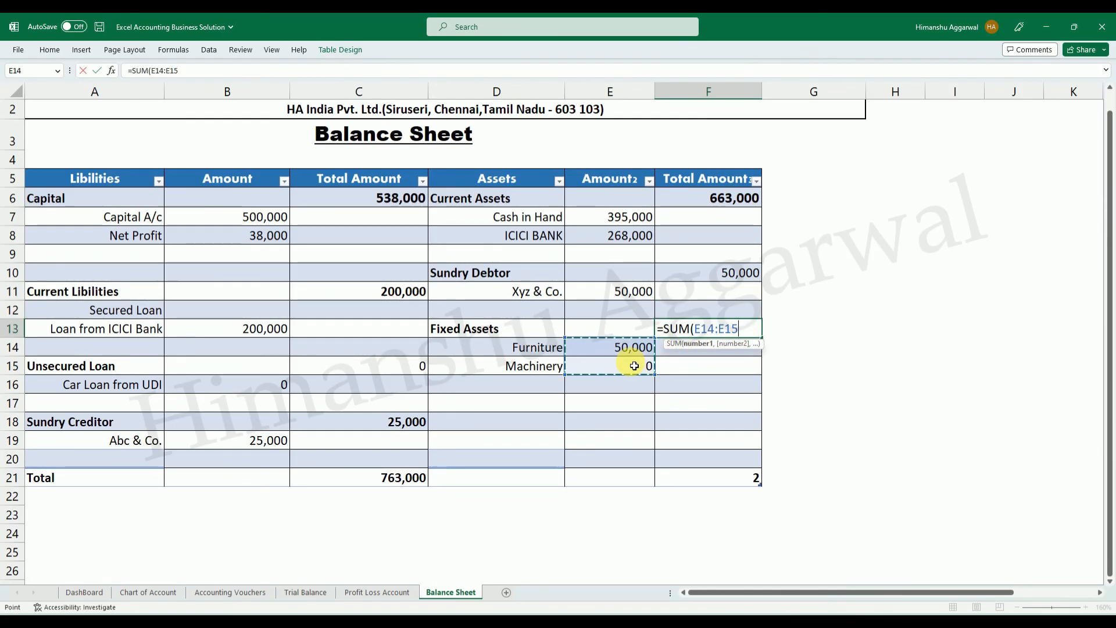
pyautogui.press('Return')
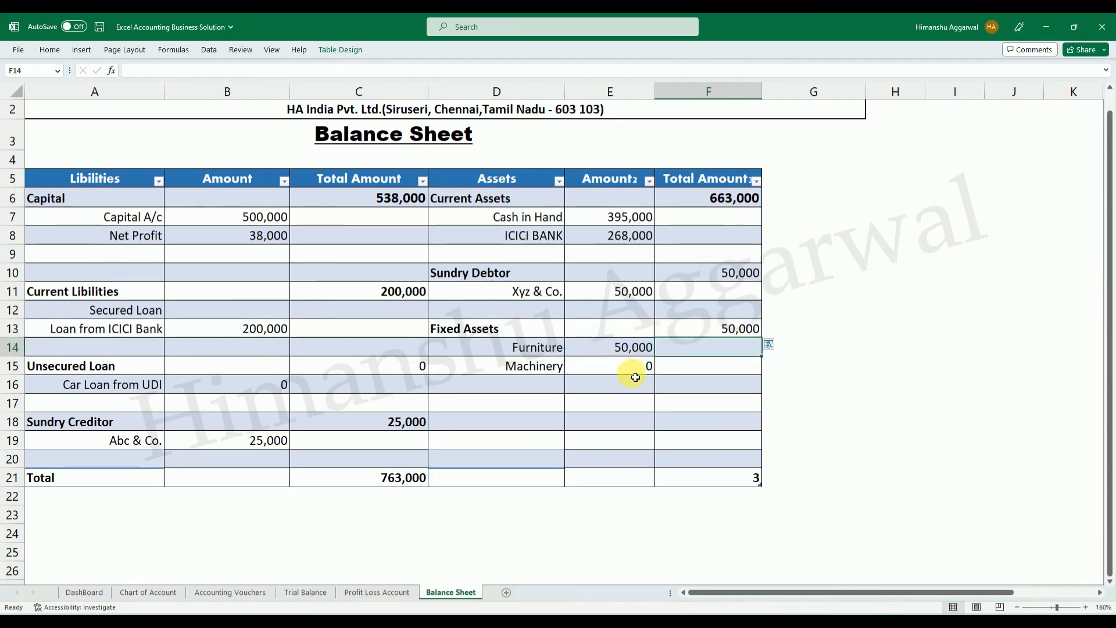
# Set the assets total in F21 to Sum and compare it with the liabilities total in C21.
pyautogui.click(723, 476)
pyautogui.click(766, 480)
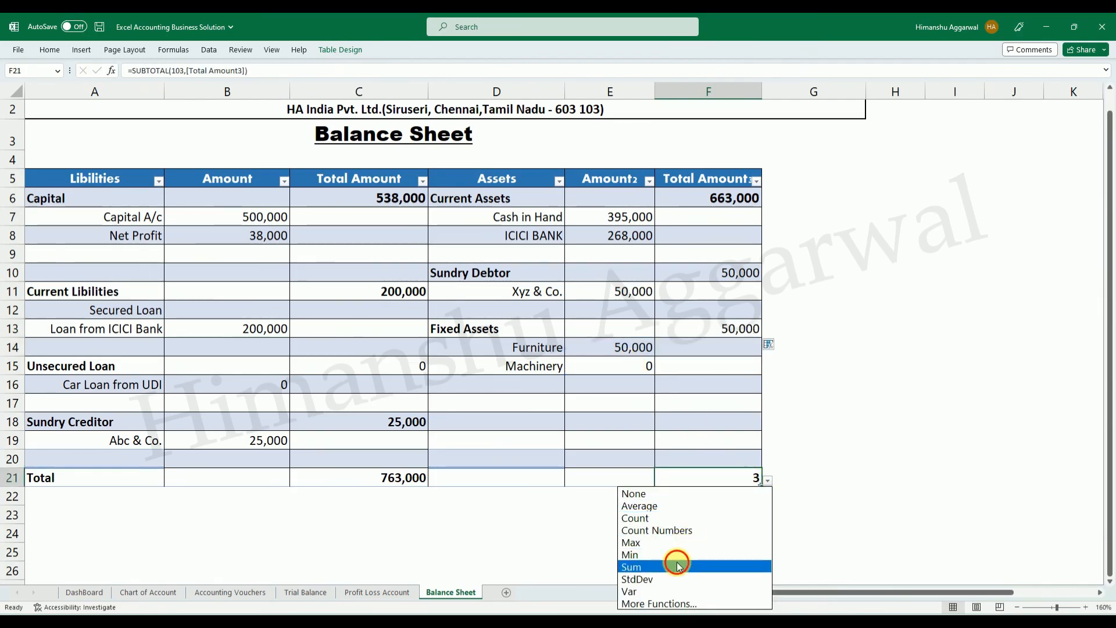
pyautogui.click(672, 565)
pyautogui.click(814, 516)
pyautogui.click(409, 479)
# Format the assets total in F21 as Number with 0 decimal places and the 1000 separator.
pyautogui.click(744, 476)
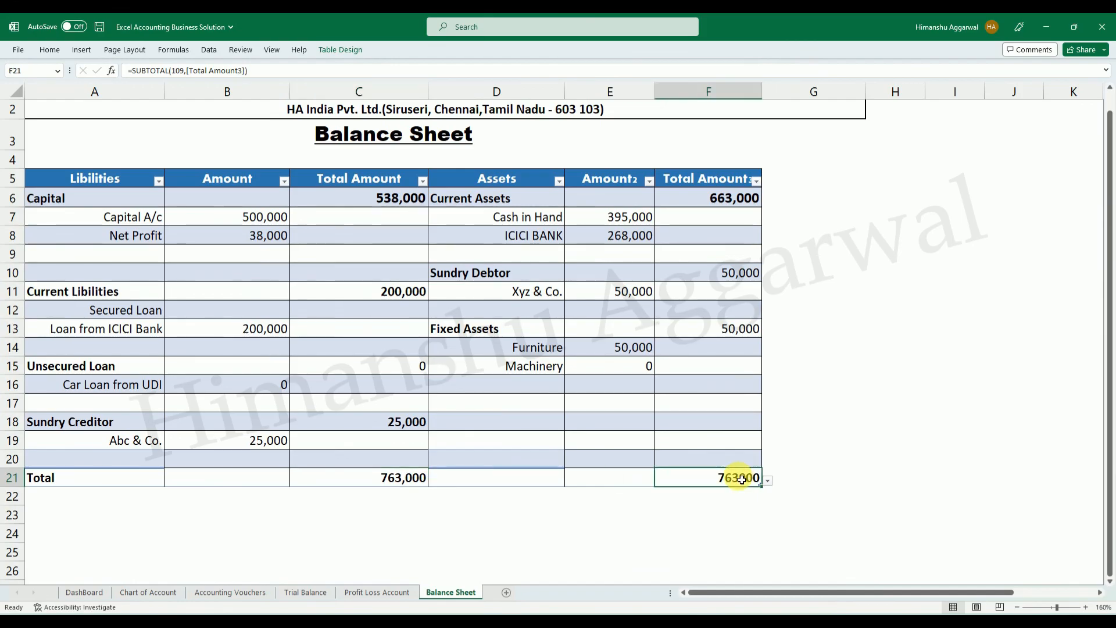
pyautogui.rightClick(744, 477)
pyautogui.click(783, 437)
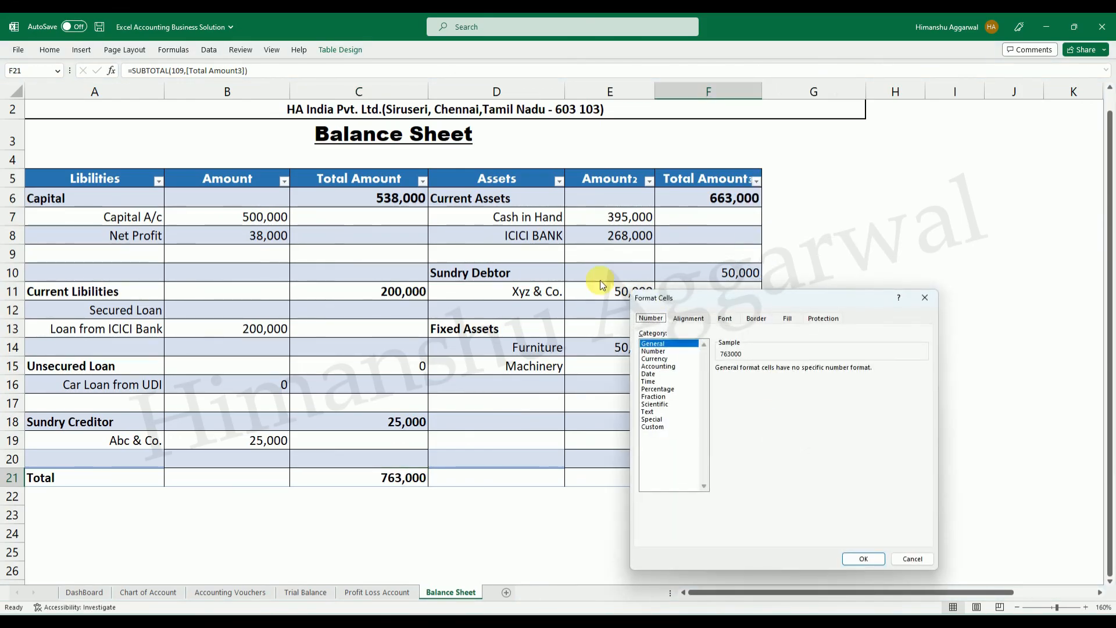
pyautogui.click(654, 351)
pyautogui.click(794, 373)
pyautogui.click(794, 373)
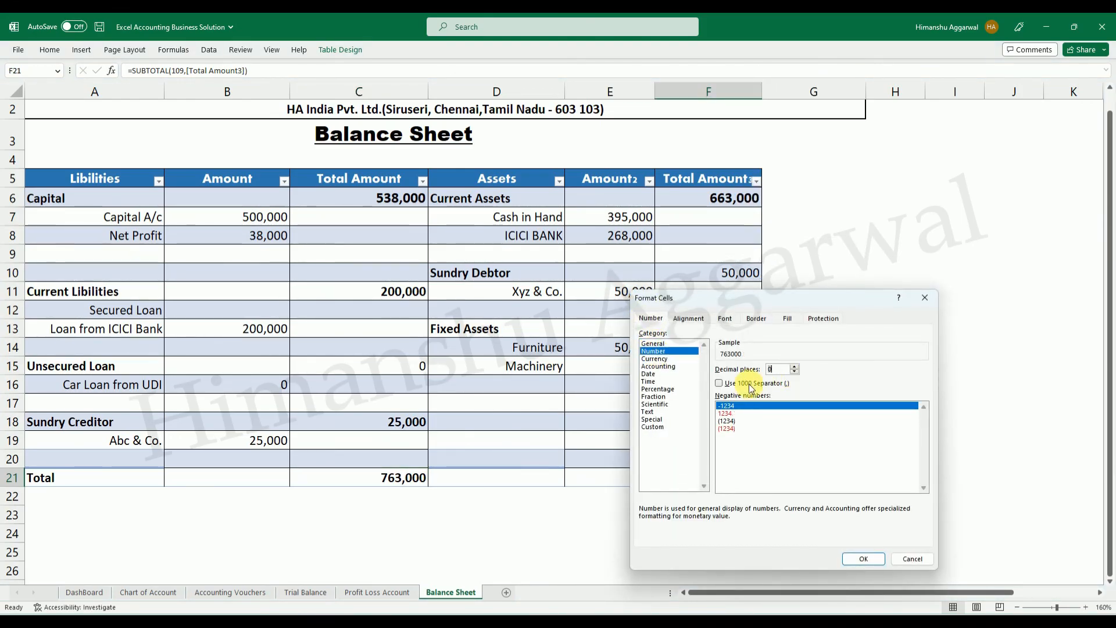
pyautogui.click(719, 382)
pyautogui.click(862, 556)
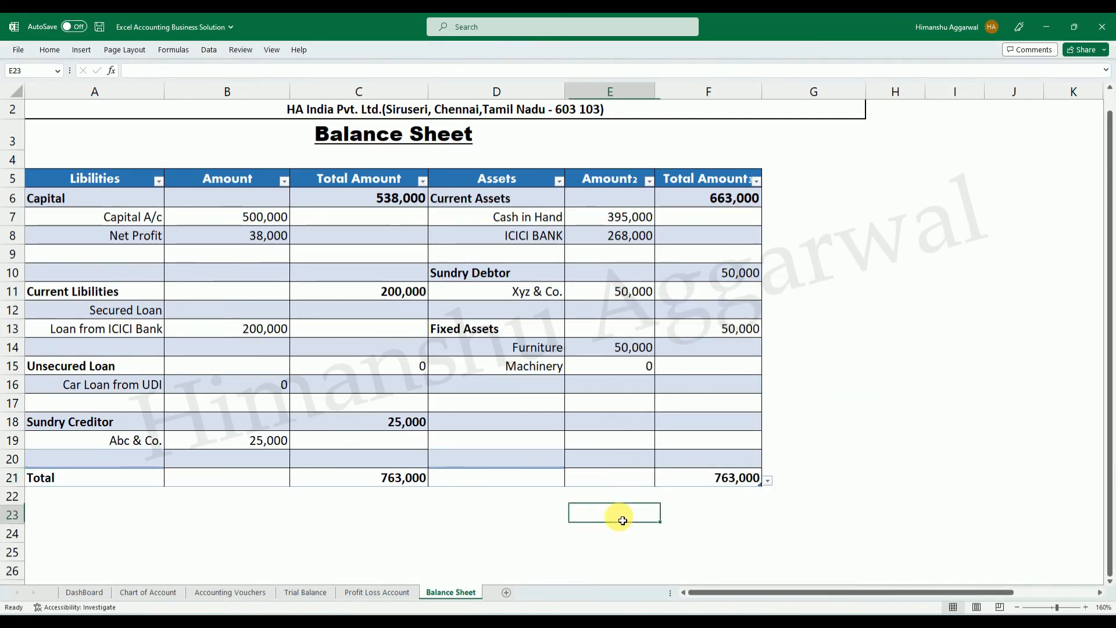
pyautogui.click(906, 517)
pyautogui.scroll(1, 530, 336)
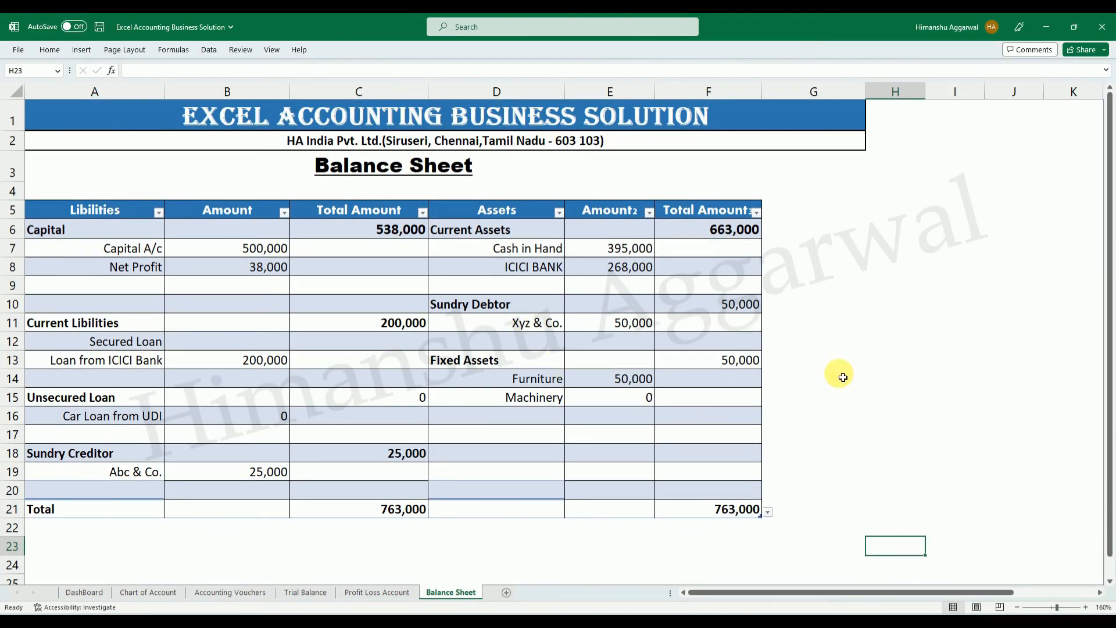
pyautogui.click(842, 374)
# On the DashBoard sheet, link the Chart of Account shape to cell A1 of the 'Chart of Account' sheet.
pyautogui.click(85, 592)
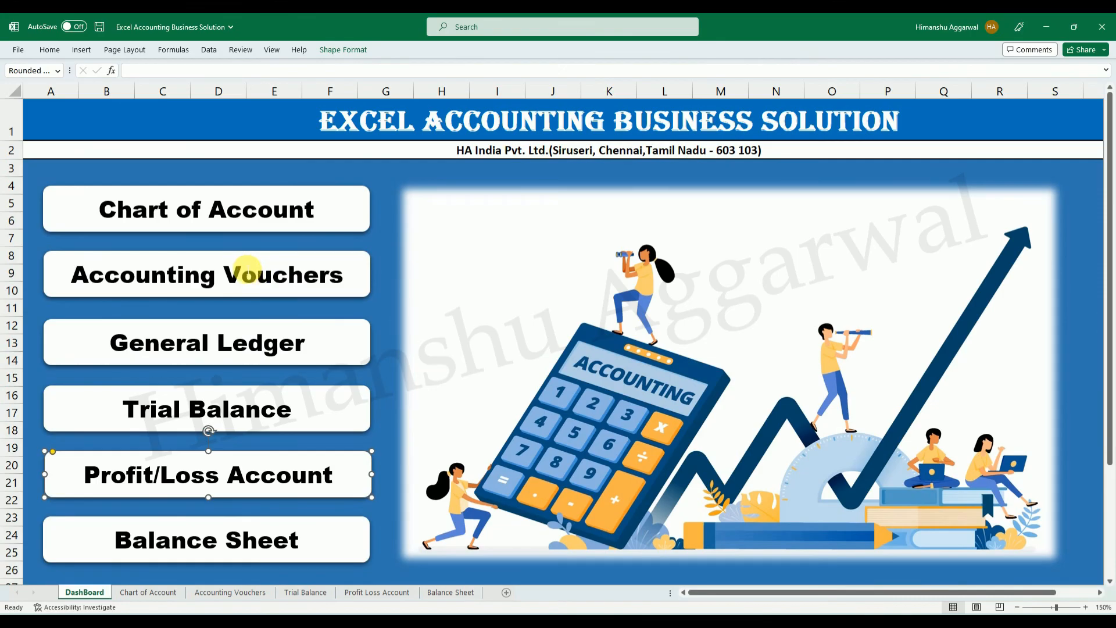
pyautogui.click(292, 224)
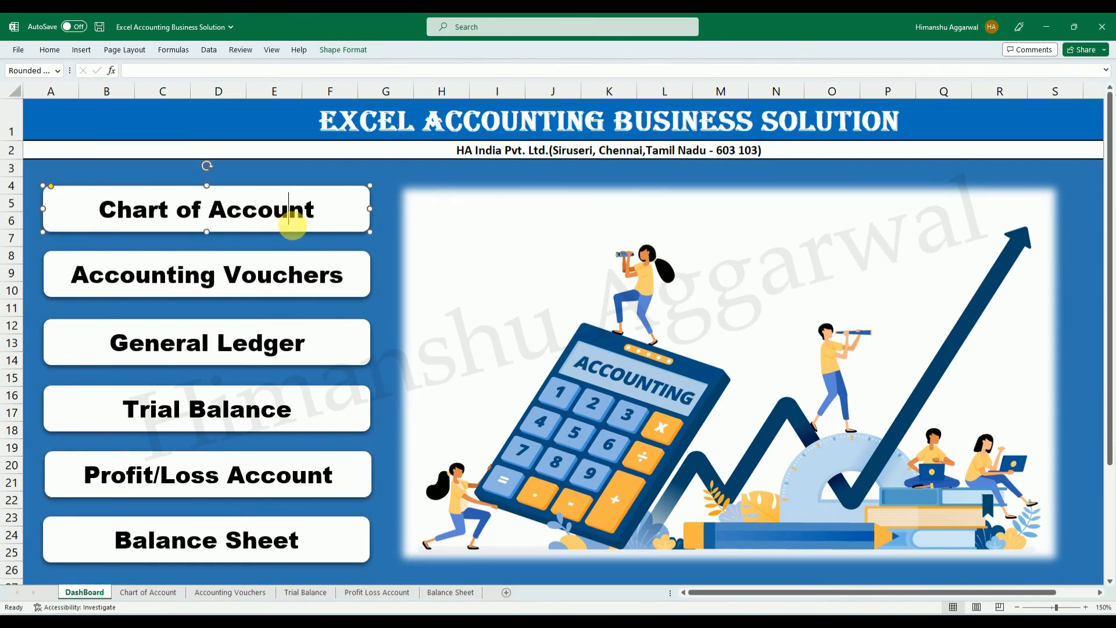
pyautogui.rightClick(345, 220)
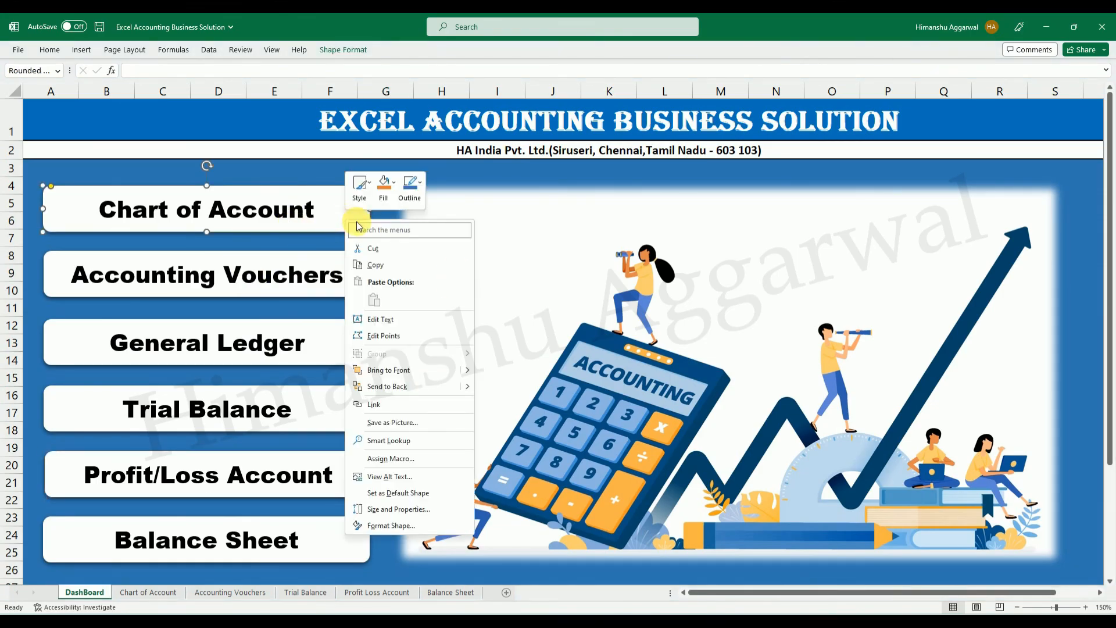
pyautogui.click(384, 405)
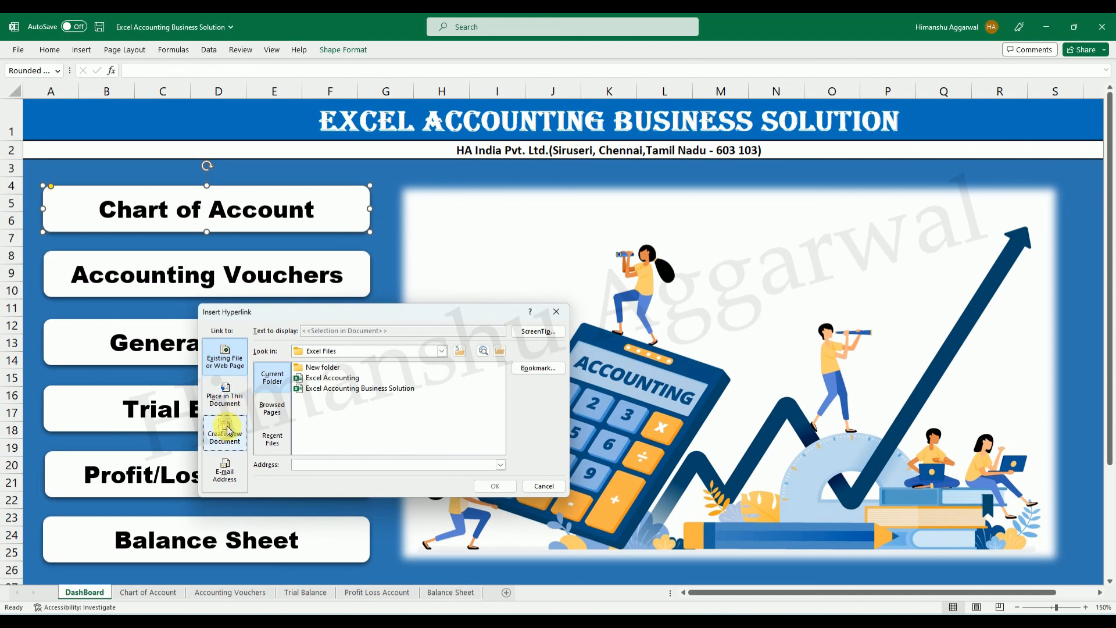
pyautogui.click(225, 393)
pyautogui.click(308, 404)
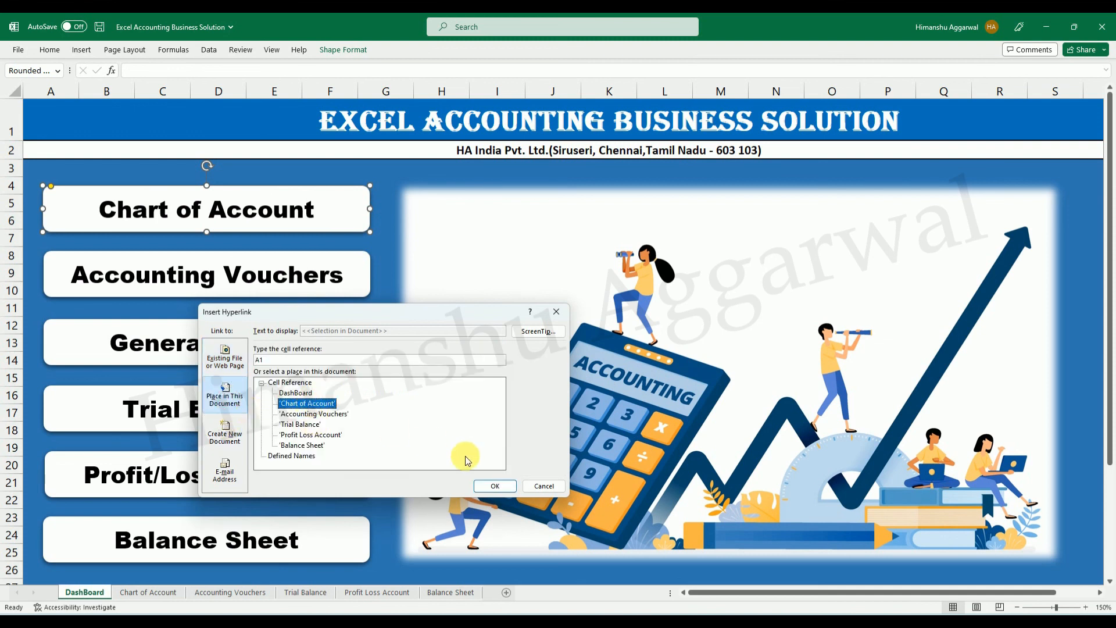
pyautogui.click(494, 486)
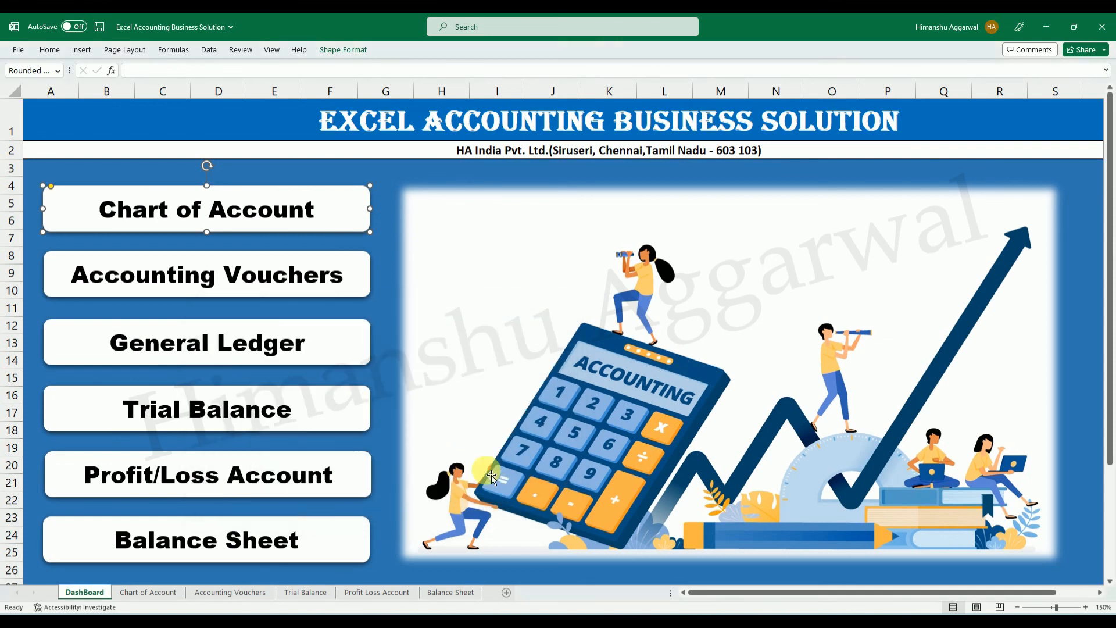
# Link the Accounting Vouchers shape to cell A1 of the 'Accounting Vouchers' sheet.
pyautogui.rightClick(360, 284)
pyautogui.click(410, 468)
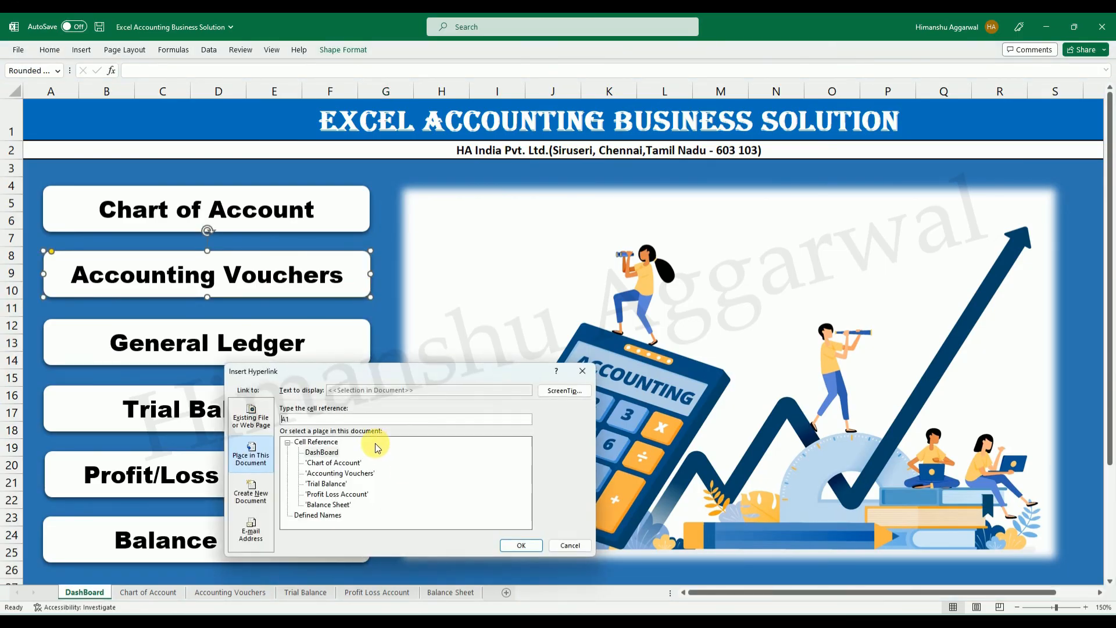
pyautogui.click(335, 474)
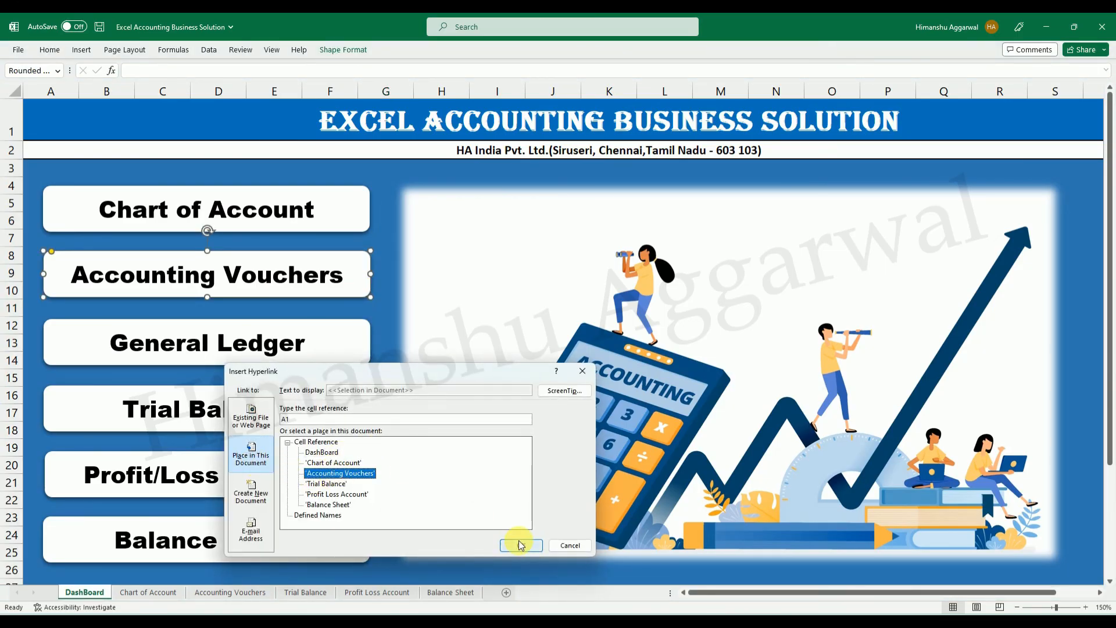
pyautogui.click(520, 545)
# Hyperlink the General Ledger shape to a sheet in this workbook.
pyautogui.rightClick(334, 343)
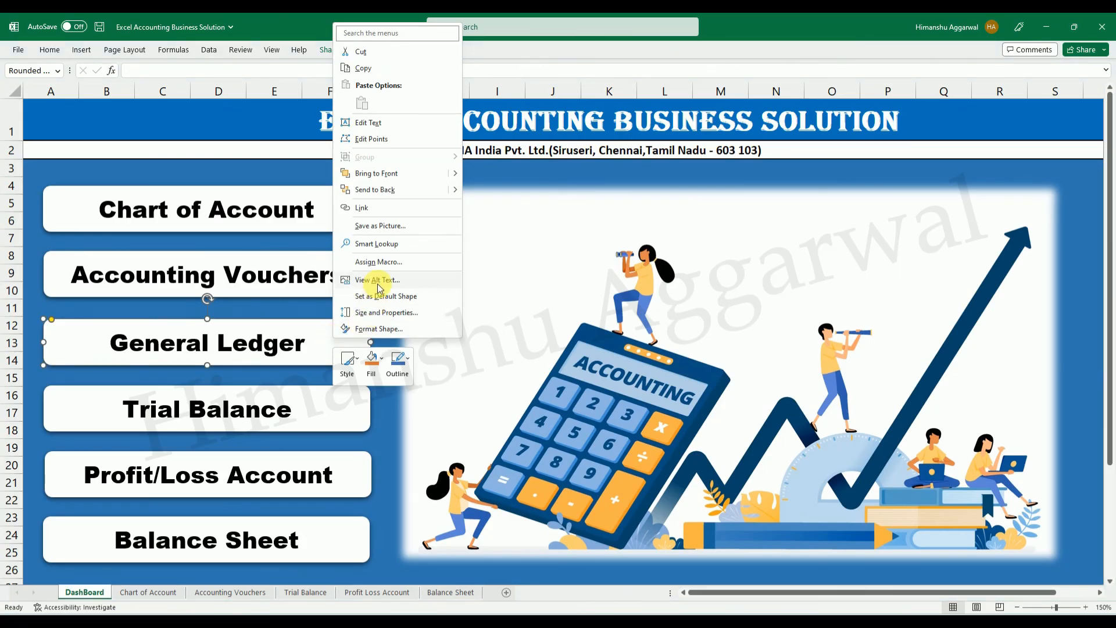
pyautogui.click(365, 208)
pyautogui.click(298, 216)
pyautogui.click(503, 293)
# Link the Trial Balance shape to cell A1 of the 'Trial Balance' sheet.
pyautogui.rightClick(331, 410)
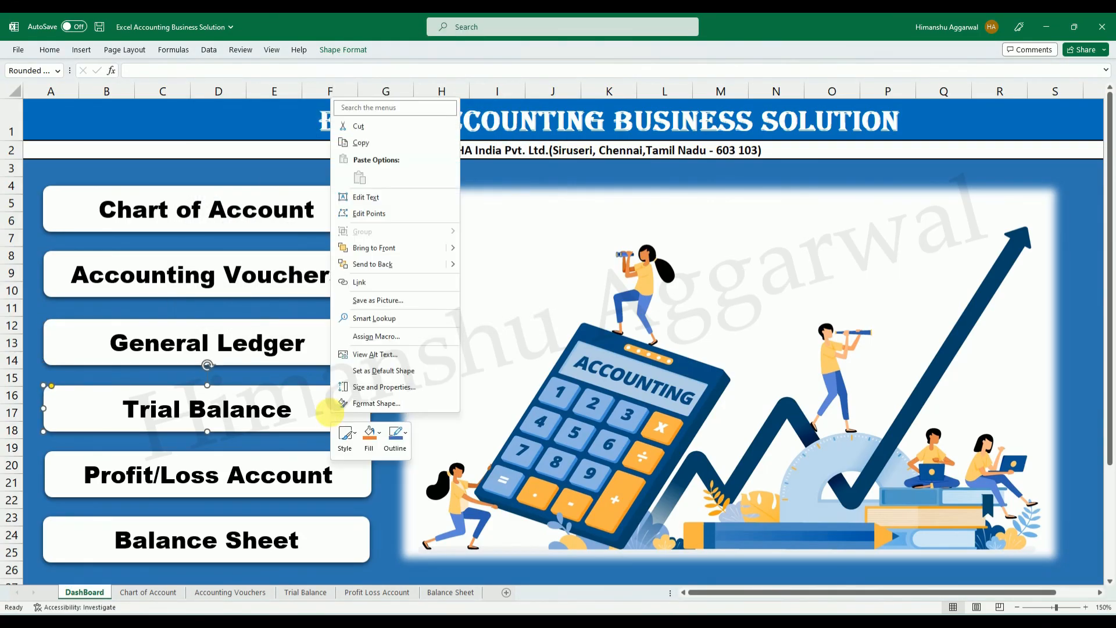
pyautogui.click(373, 289)
pyautogui.click(294, 302)
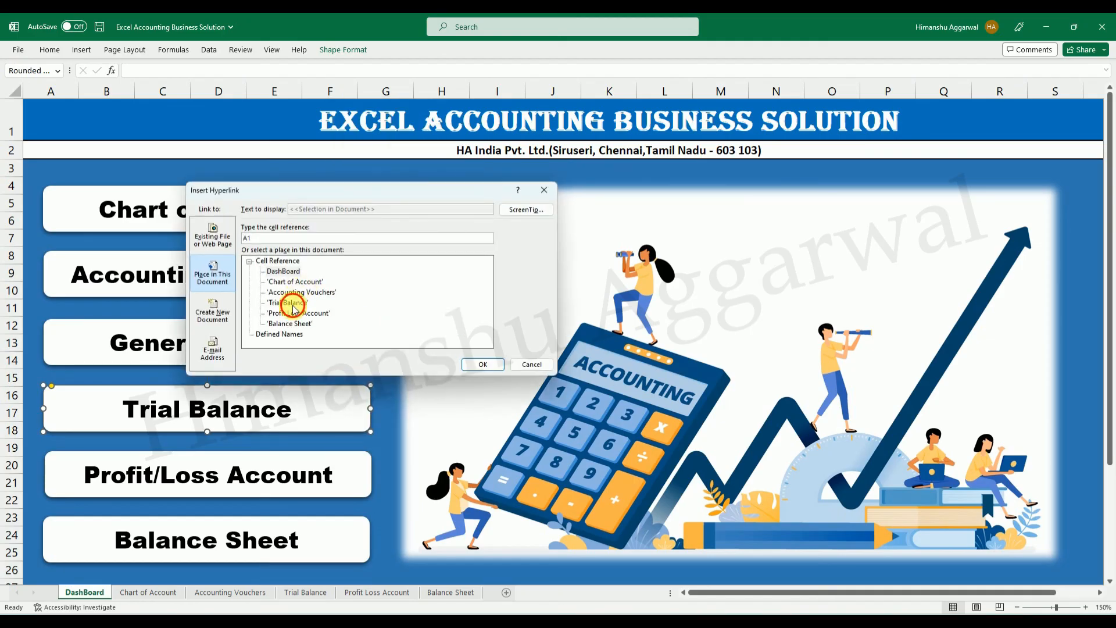
pyautogui.click(488, 362)
# Link the Profit/Loss Account shape to the 'Profit Loss Account' sheet.
pyautogui.rightClick(357, 465)
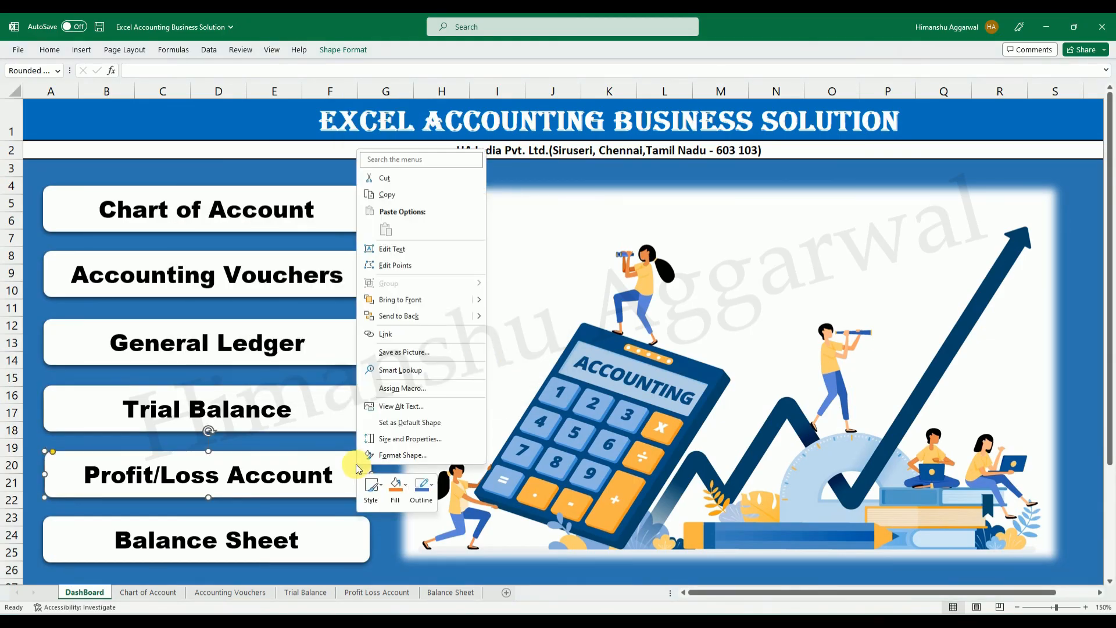
pyautogui.click(387, 349)
pyautogui.click(333, 360)
pyautogui.click(502, 408)
# Link the Balance Sheet shape to the 'Balance Sheet' sheet.
pyautogui.rightClick(351, 546)
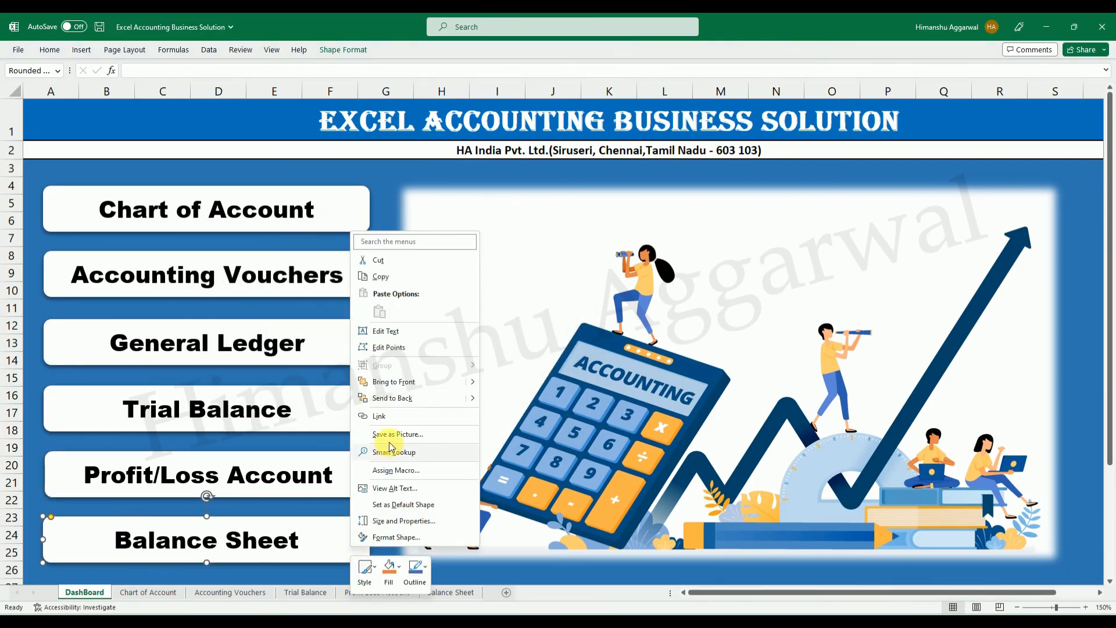
pyautogui.click(385, 416)
pyautogui.click(502, 491)
pyautogui.click(409, 552)
# Test the Chart of Account link, view the top of its target sheet, and return to the DashBoard sheet.
pyautogui.click(269, 225)
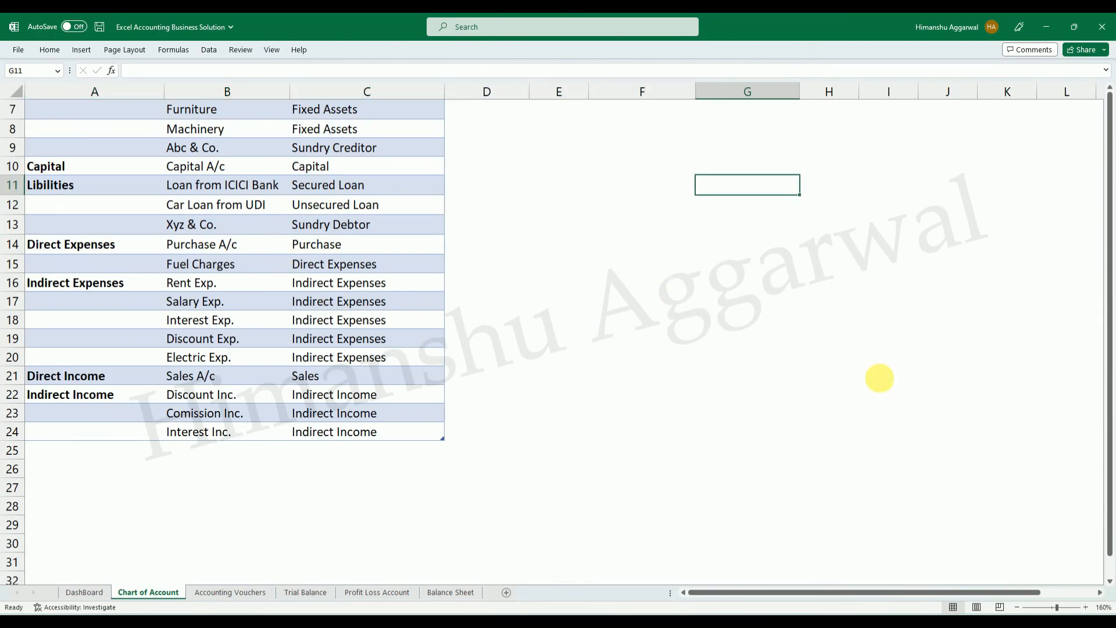
pyautogui.moveTo(1109, 228); pyautogui.dragTo(1109, 163)
pyautogui.click(766, 234)
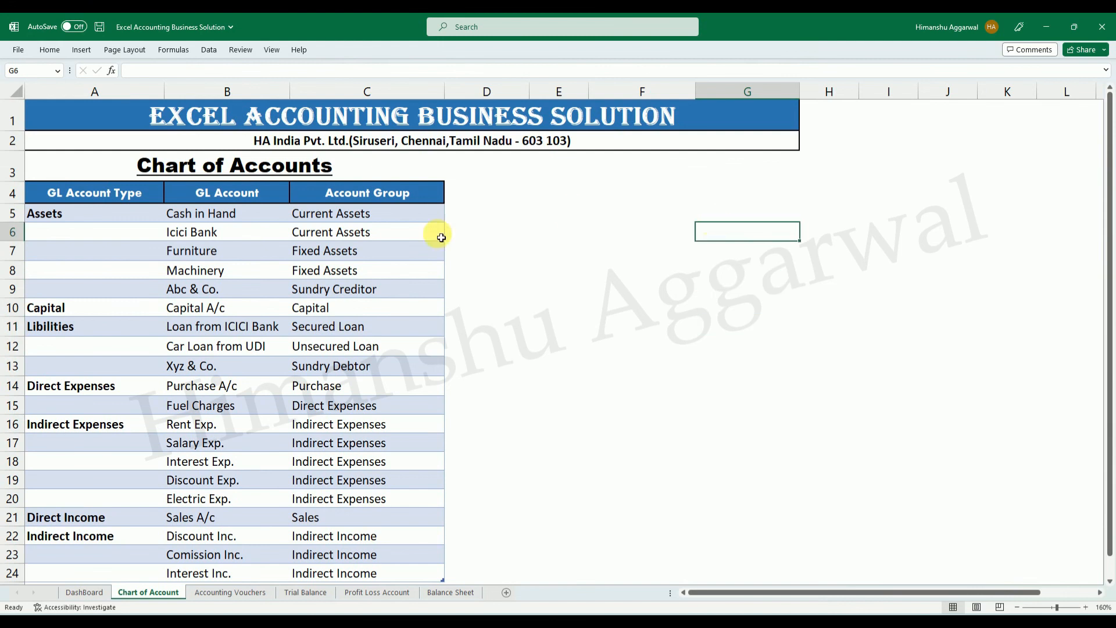
pyautogui.click(100, 593)
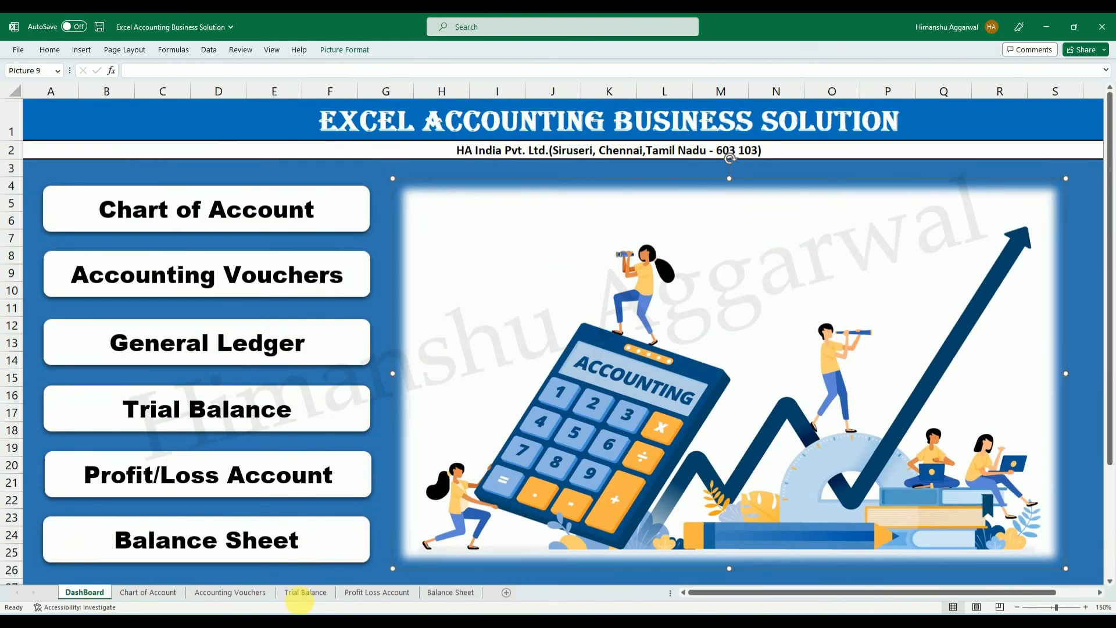
# On the Chart of Account sheet, draw a rounded rectangle beside the title banner, across columns H to K in rows 1 and 2.
pyautogui.click(149, 592)
pyautogui.click(881, 107)
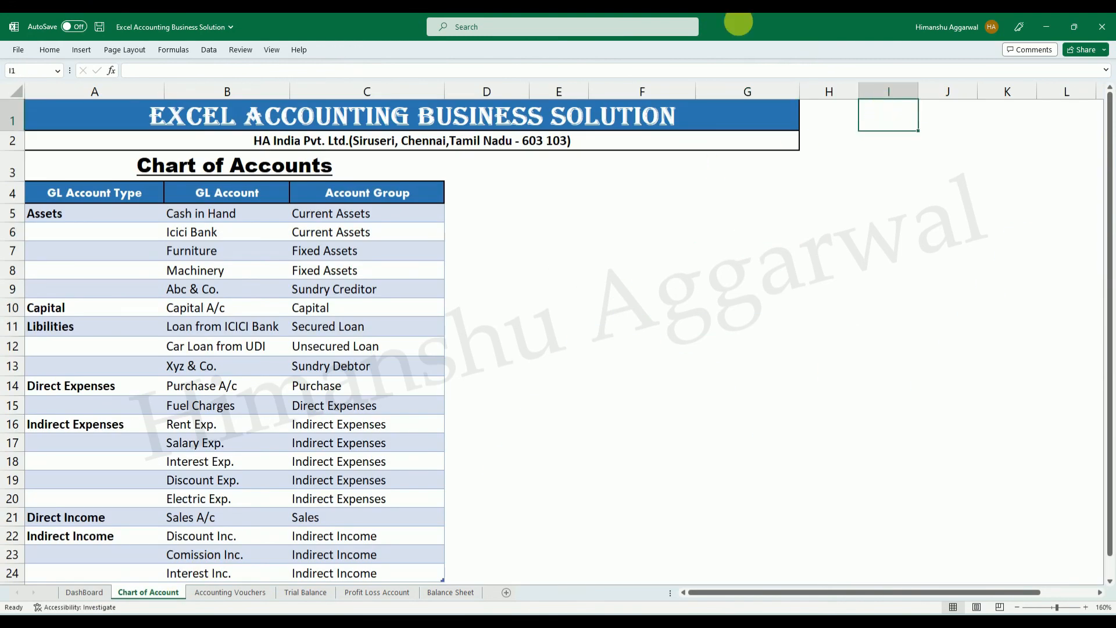
pyautogui.click(55, 51)
pyautogui.click(82, 50)
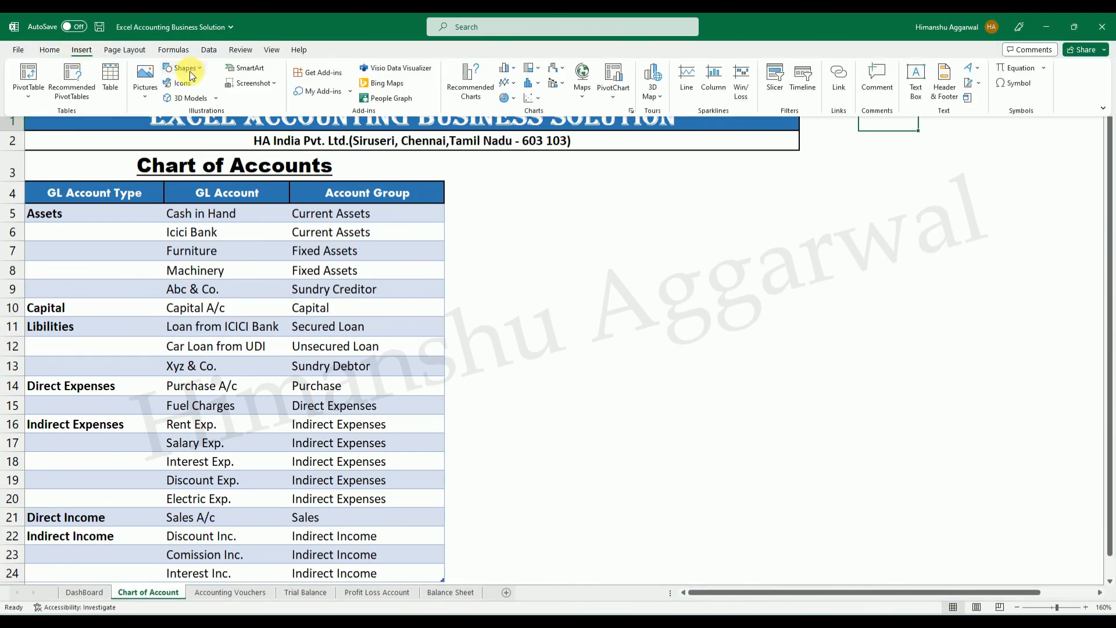
pyautogui.click(203, 69)
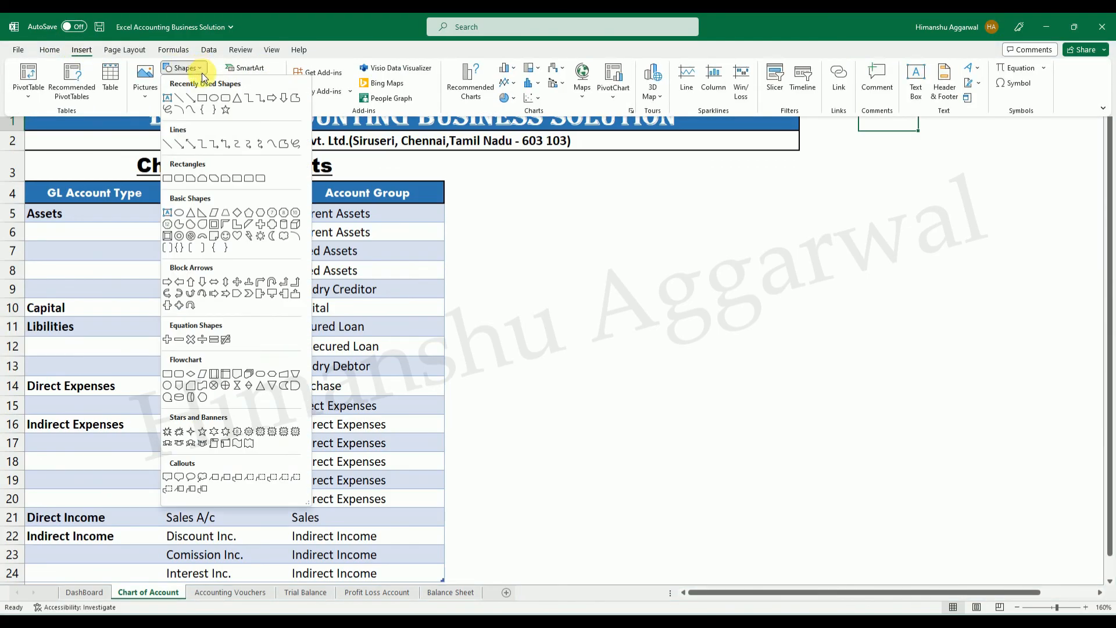
pyautogui.click(225, 100)
pyautogui.moveTo(842, 108)
pyautogui.mouseDown()
pyautogui.moveTo(1014, 144)
pyautogui.moveTo(975, 135)
pyautogui.mouseUp()
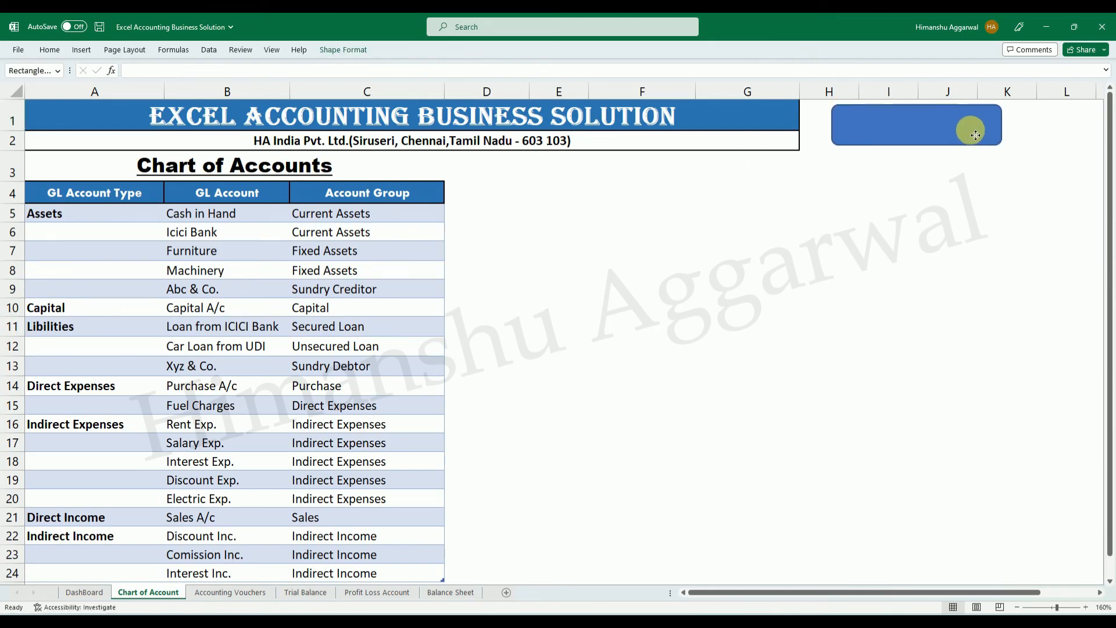
# Enter the text "Dash" in the new rounded rectangle.
pyautogui.rightClick(935, 129)
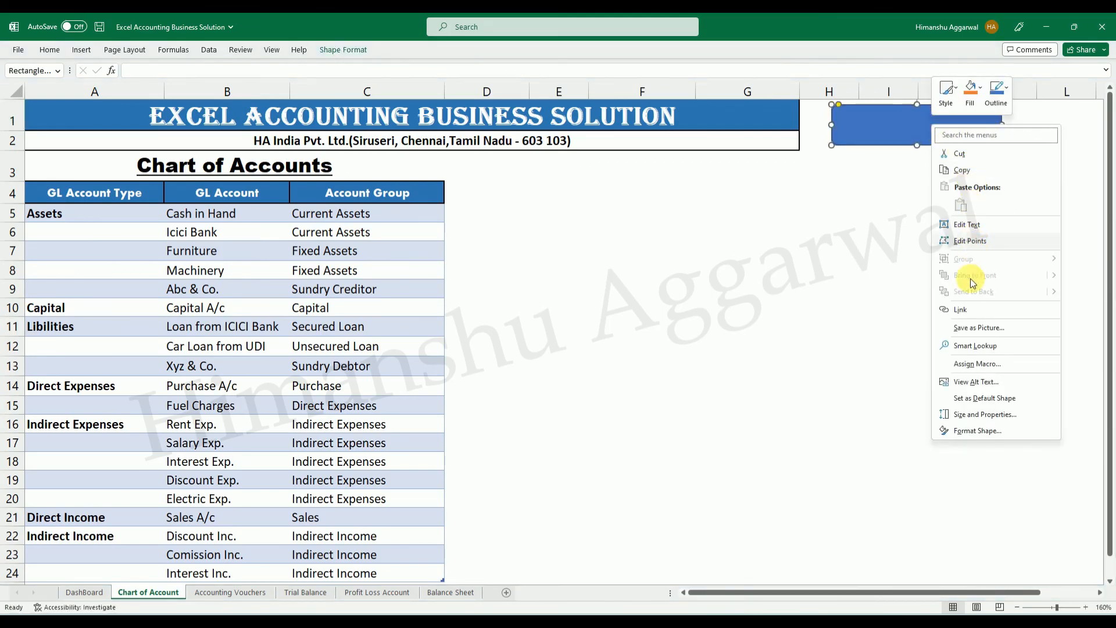
pyautogui.click(988, 226)
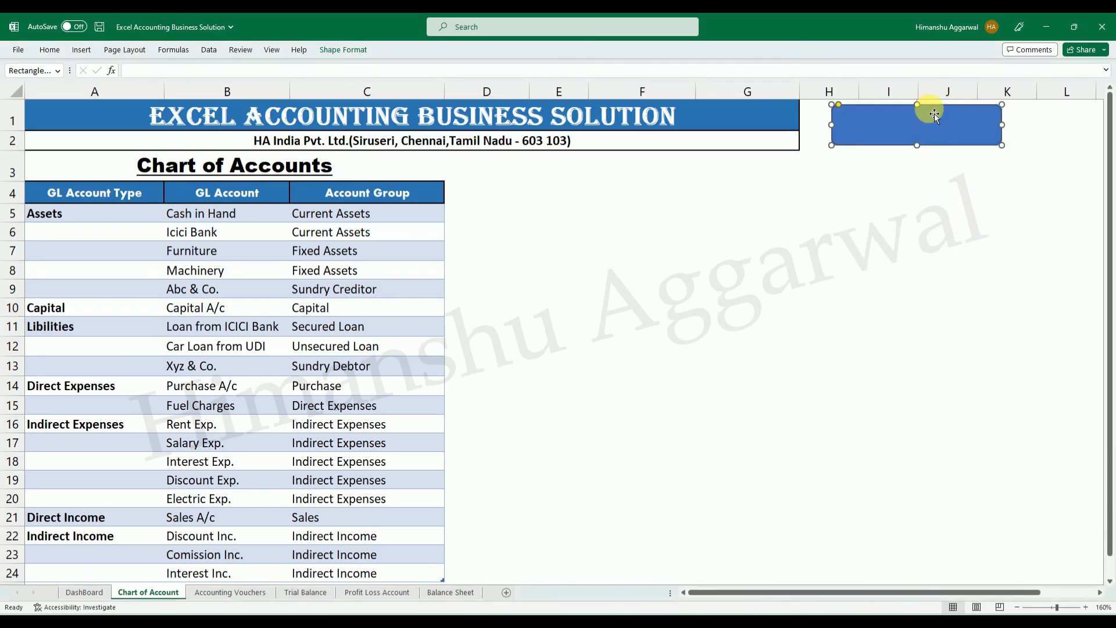
pyautogui.write('Dash')
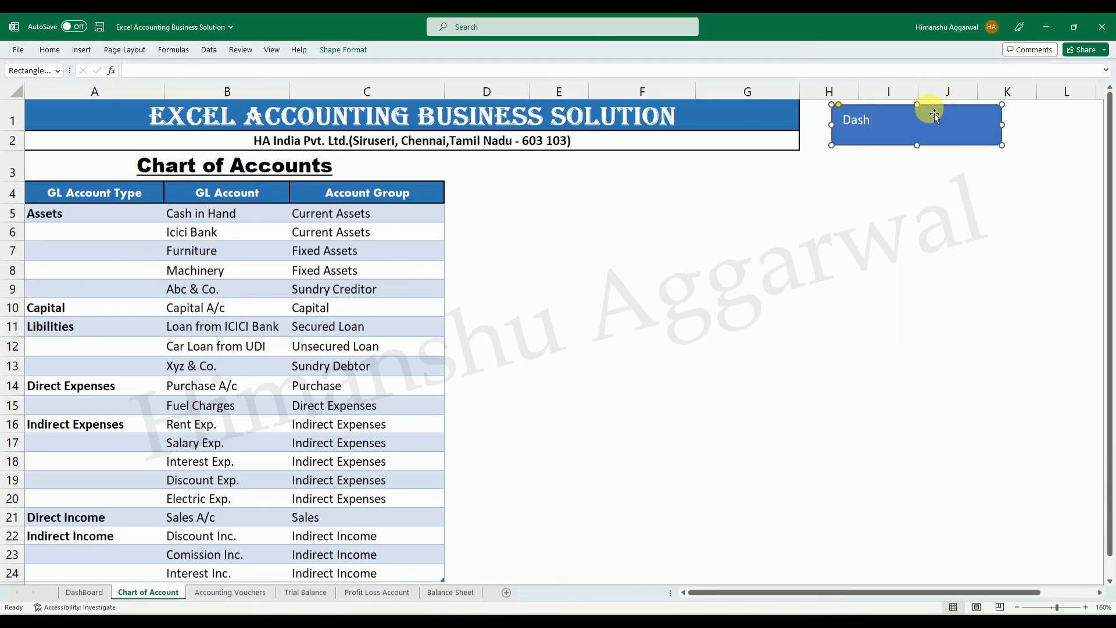